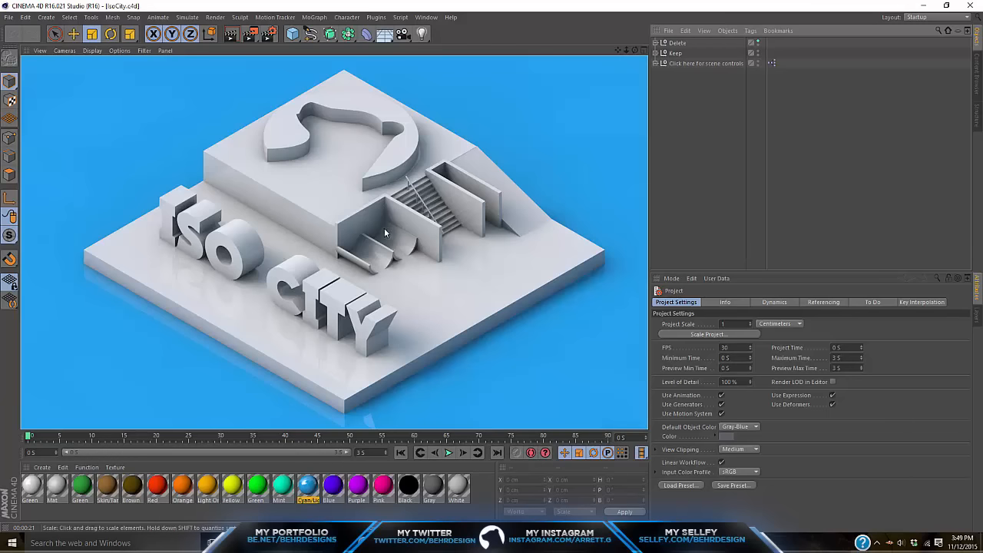
- Remove the whole "Delete" group from the scene, leaving only the base platform and scene controls
{"action": "left_click", "coordinate": [815, 177]}
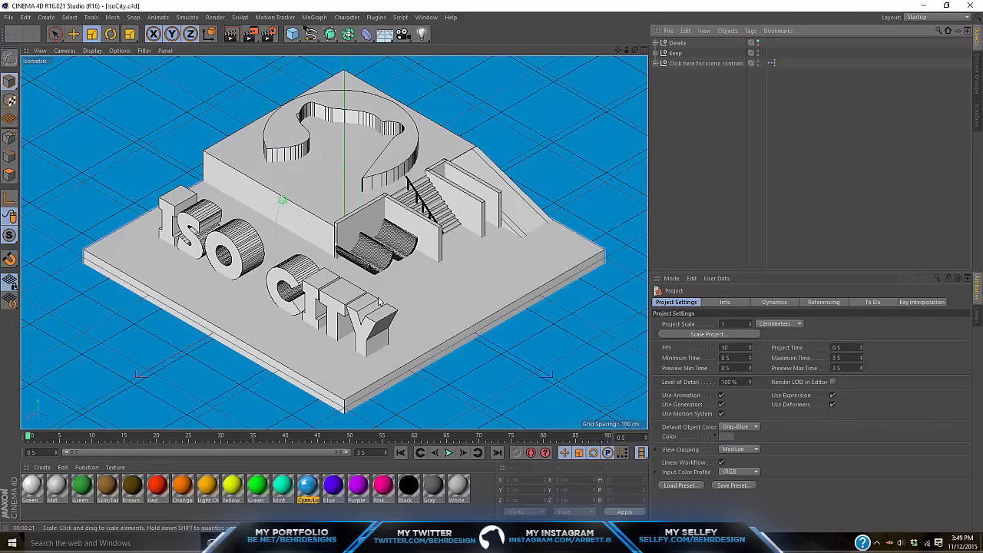
{"action": "left_click", "coordinate": [677, 43]}
{"action": "key", "text": "Delete"}
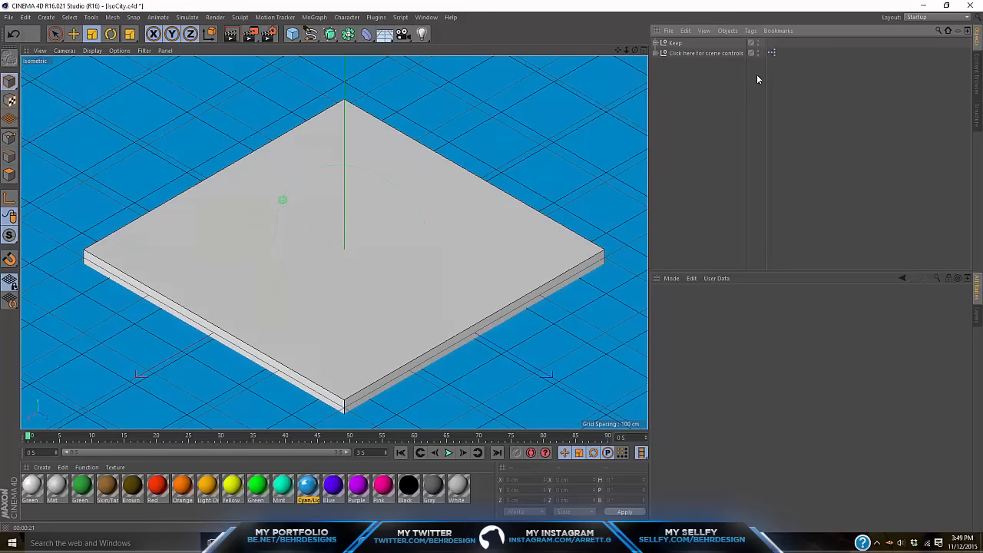
- Show the light, sky intensity and tint settings of the "Click here for scene controls" null
{"action": "left_click", "coordinate": [722, 54]}
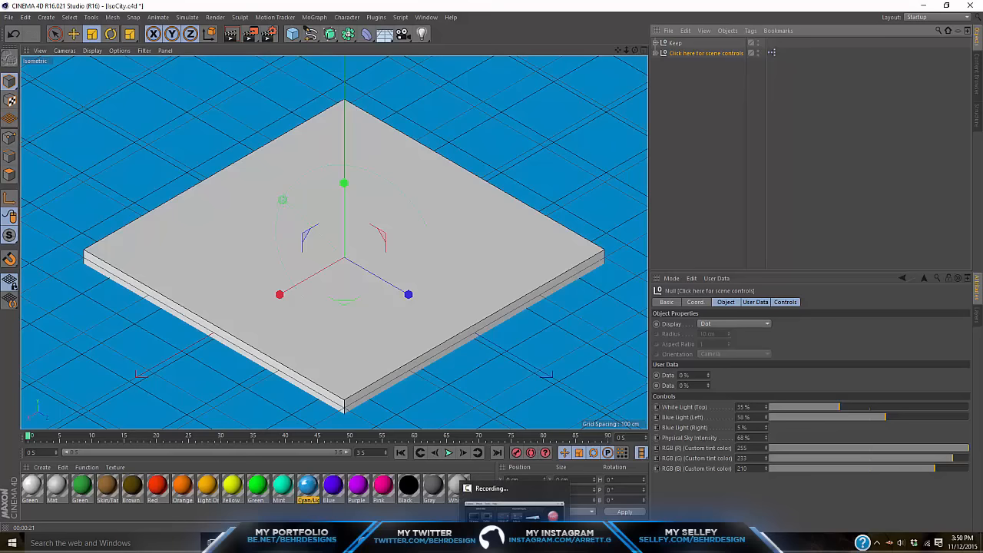
{"action": "left_click", "coordinate": [513, 542]}
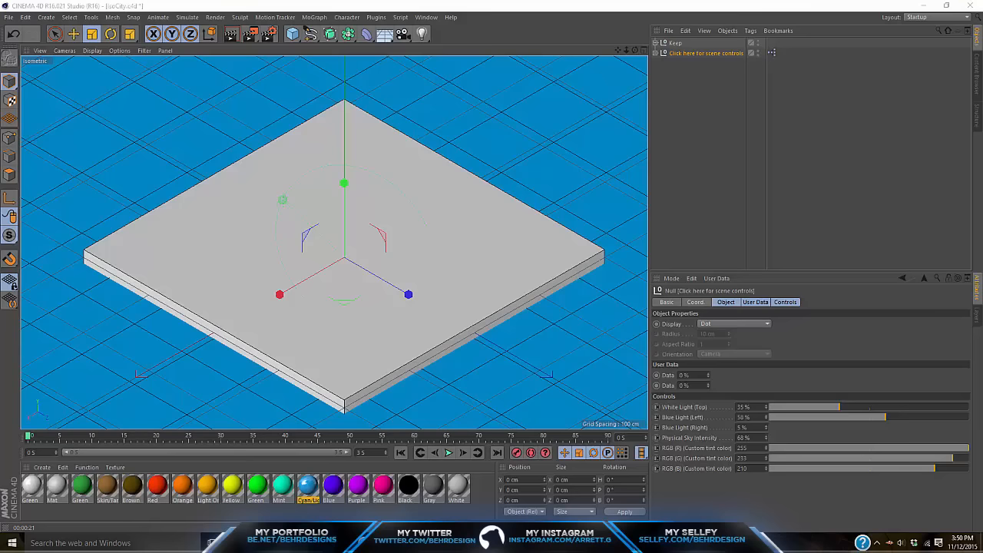
- Take the Plane and Cube out of the "Keep" group, delete the group, and place the Plane below the Cube
{"action": "left_click", "coordinate": [669, 44]}
{"action": "left_click", "coordinate": [655, 43]}
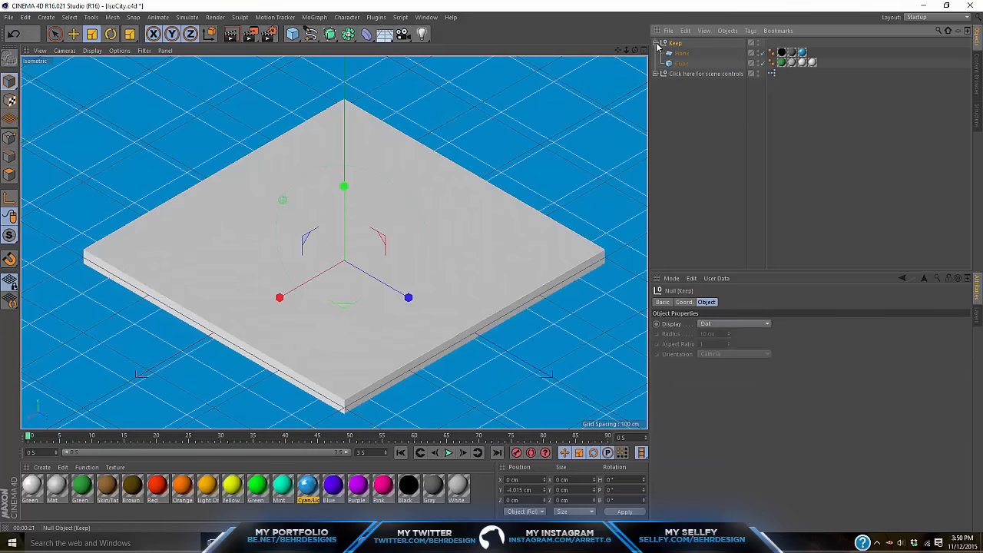
{"action": "left_click_drag", "start_coordinate": [833, 63], "coordinate": [675, 51]}
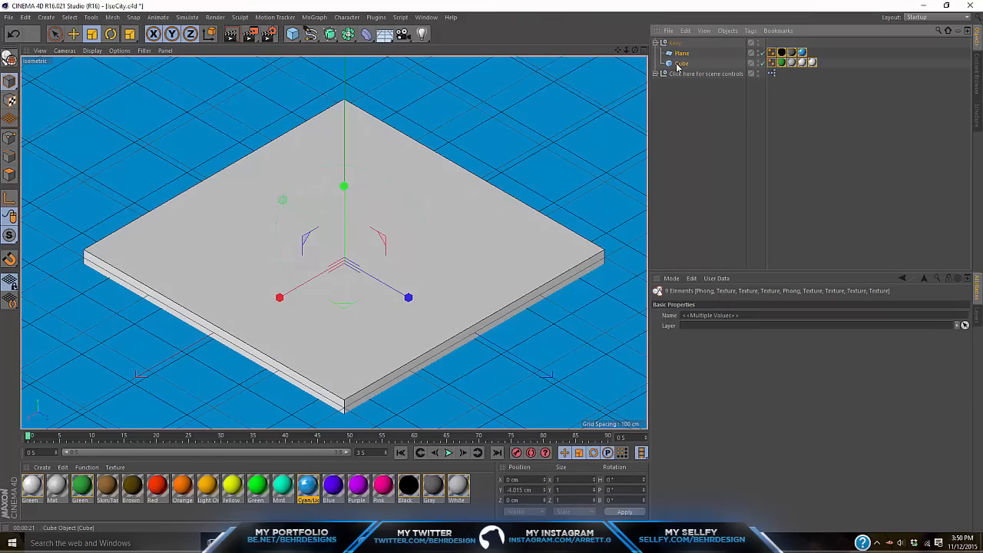
{"action": "key", "text": "Delete"}
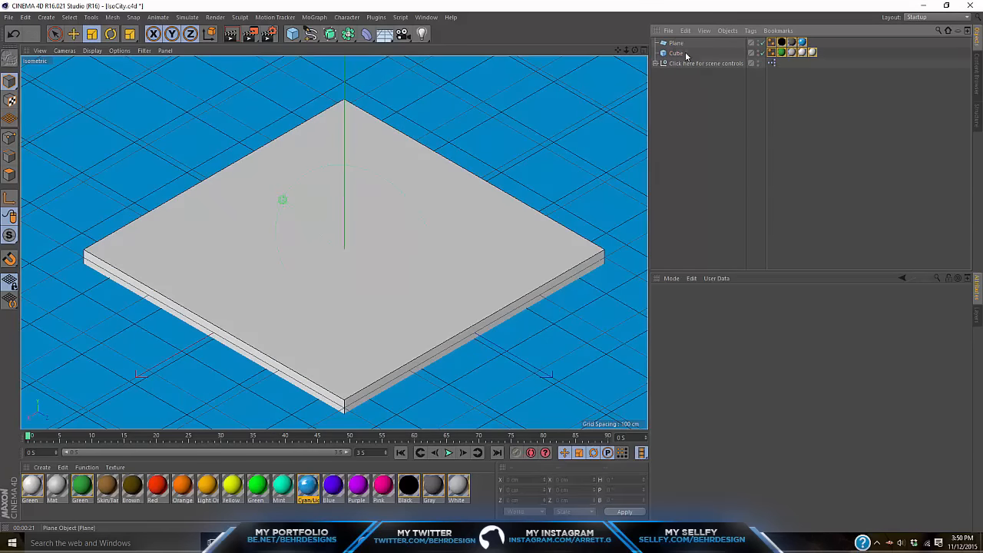
{"action": "left_click_drag", "start_coordinate": [673, 43], "coordinate": [677, 60]}
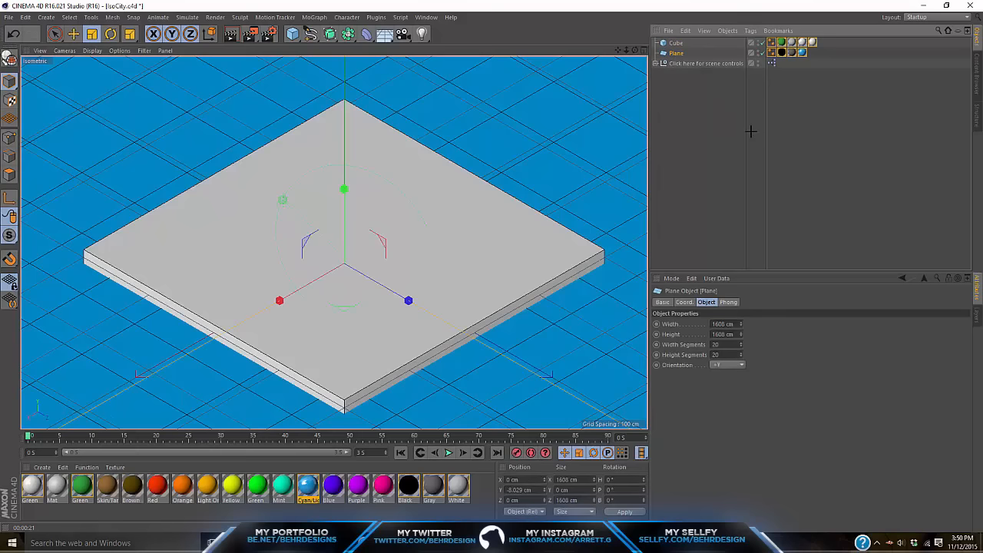
{"action": "left_click", "coordinate": [750, 131]}
{"action": "left_click", "coordinate": [676, 43]}
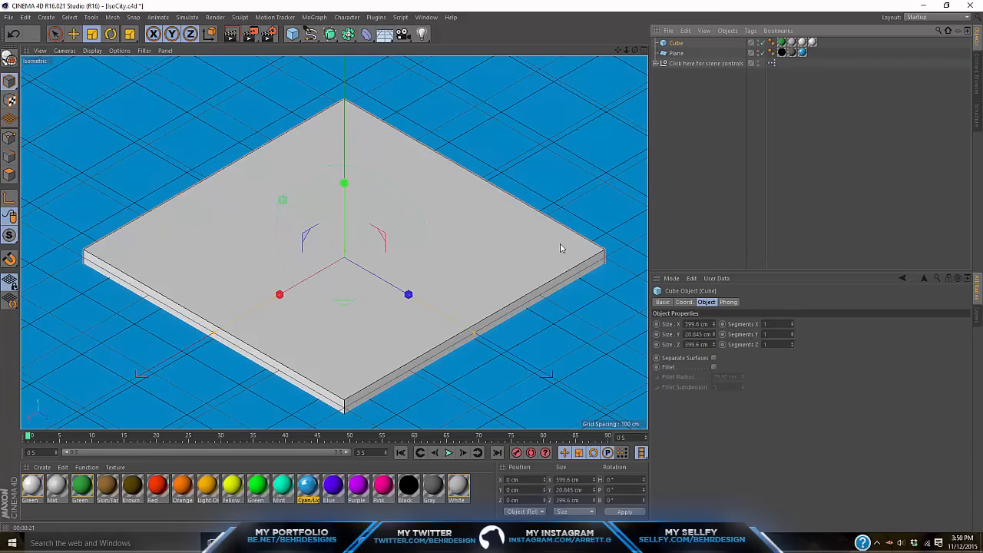
- Switch to Chrome and open the Super Mario Forever level screenshot from the image results as a reference
{"action": "key", "text": "alt+Tab"}
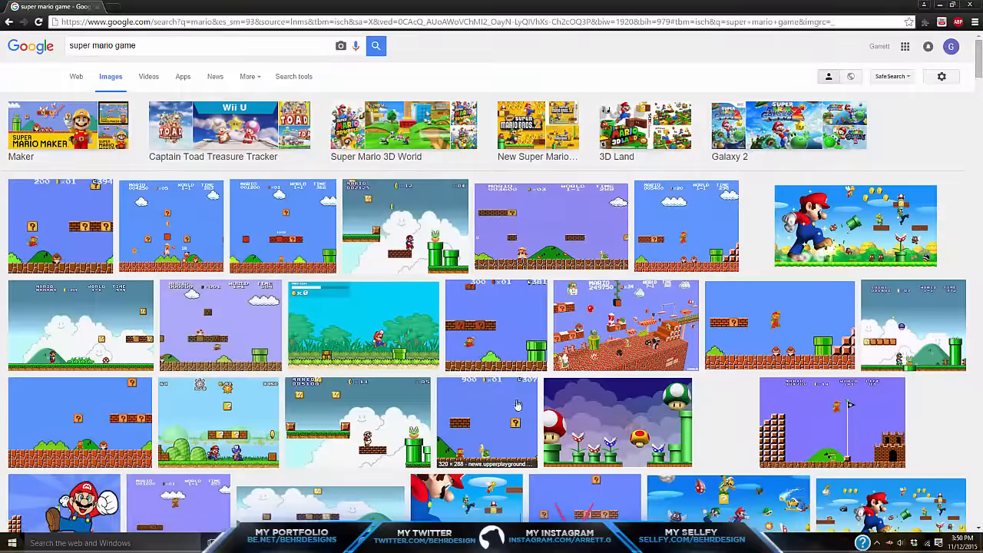
{"action": "scroll", "coordinate": [133, 191], "scroll_direction": "down", "scroll_amount": 5}
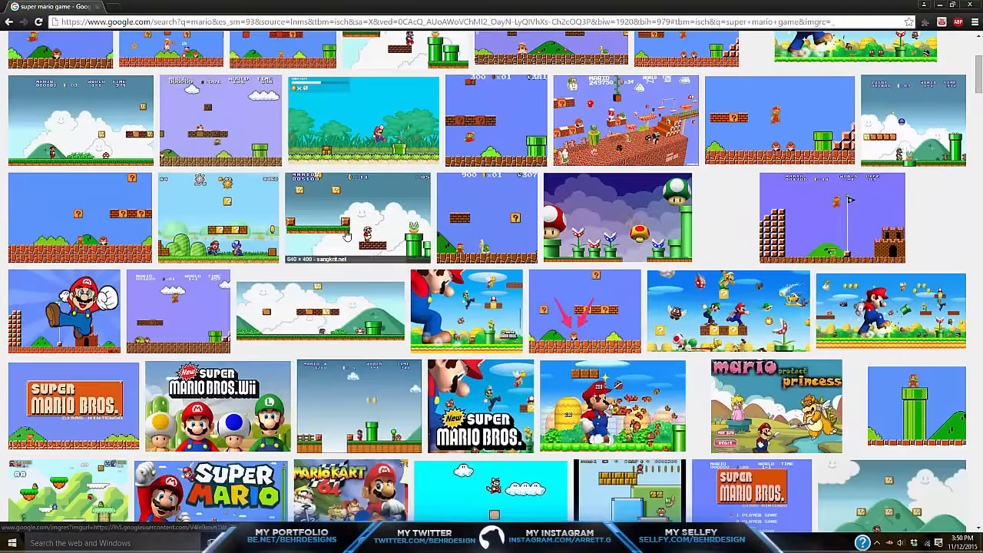
{"action": "left_click", "coordinate": [367, 411]}
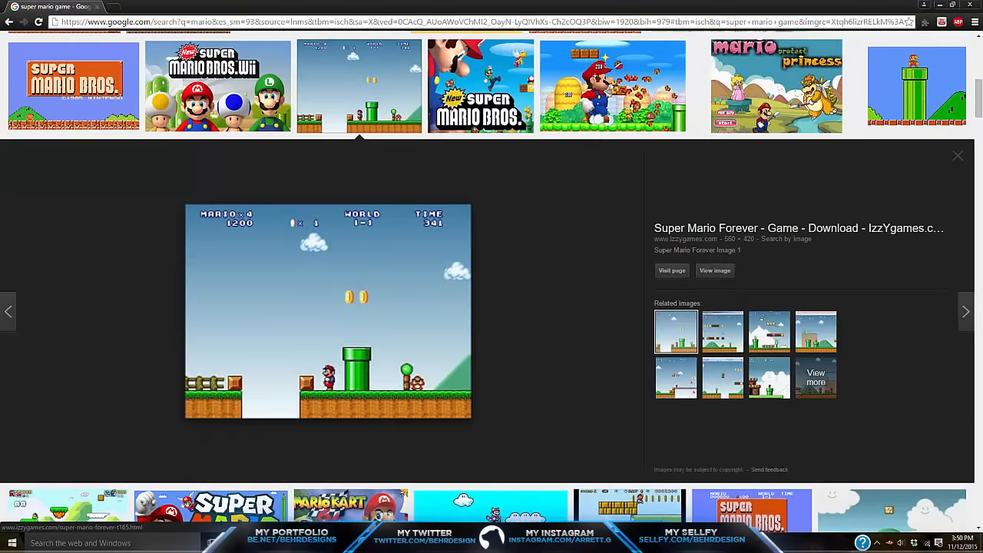
- Switch back to Cinema 4D and apply the Skin/Tan material to the base Cube
{"action": "key", "text": "alt+Tab"}
{"action": "left_click_drag", "start_coordinate": [110, 485], "coordinate": [673, 48]}
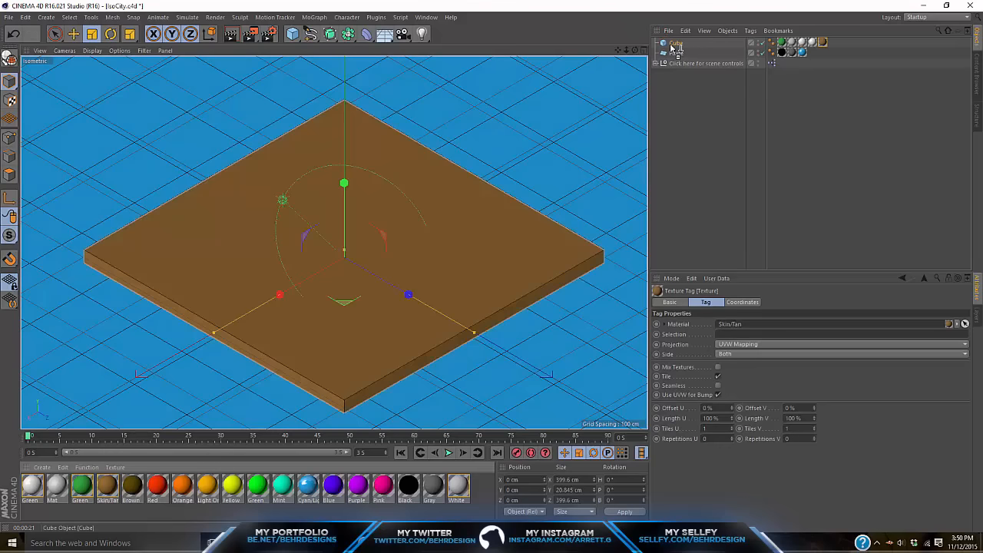
- Duplicate the Cube and raise the copy along Y to about 12.5 cm
{"action": "left_click", "coordinate": [672, 44]}
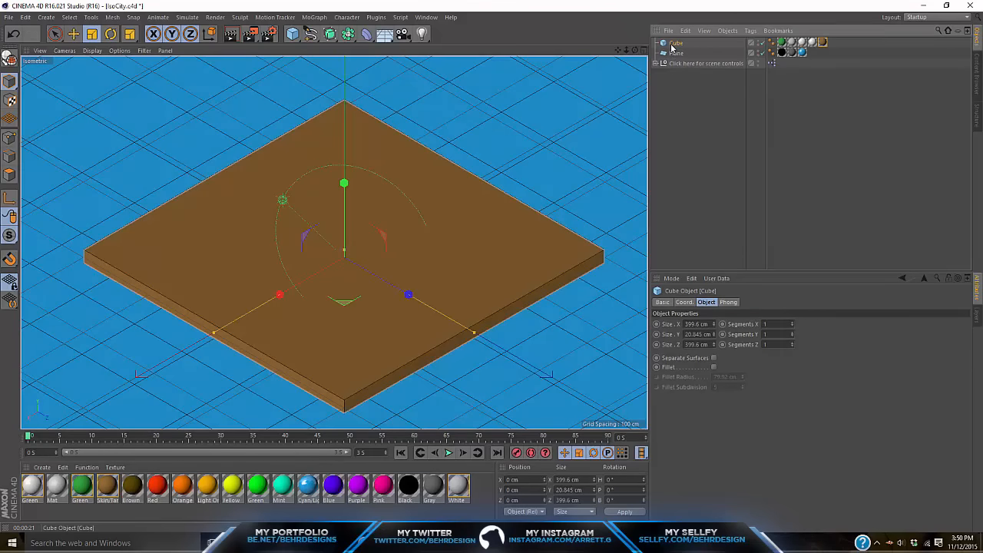
{"action": "key", "text": "ctrl+c"}
{"action": "key", "text": "ctrl+v"}
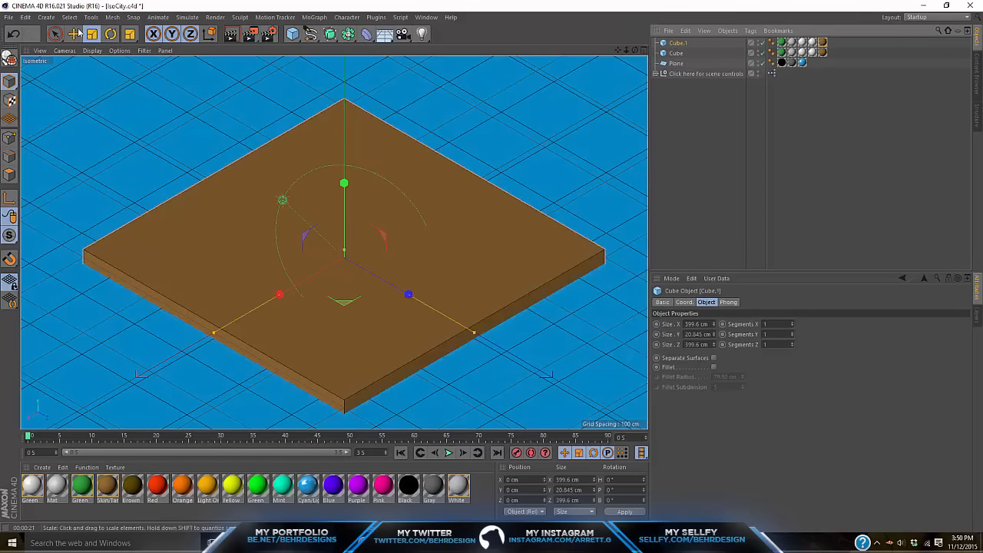
{"action": "left_click", "coordinate": [73, 33]}
{"action": "left_click_drag", "start_coordinate": [343, 184], "coordinate": [300, 266]}
- Apply the darker Green material to the raised copy of the Cube as the grass layer
{"action": "left_click", "coordinate": [263, 503]}
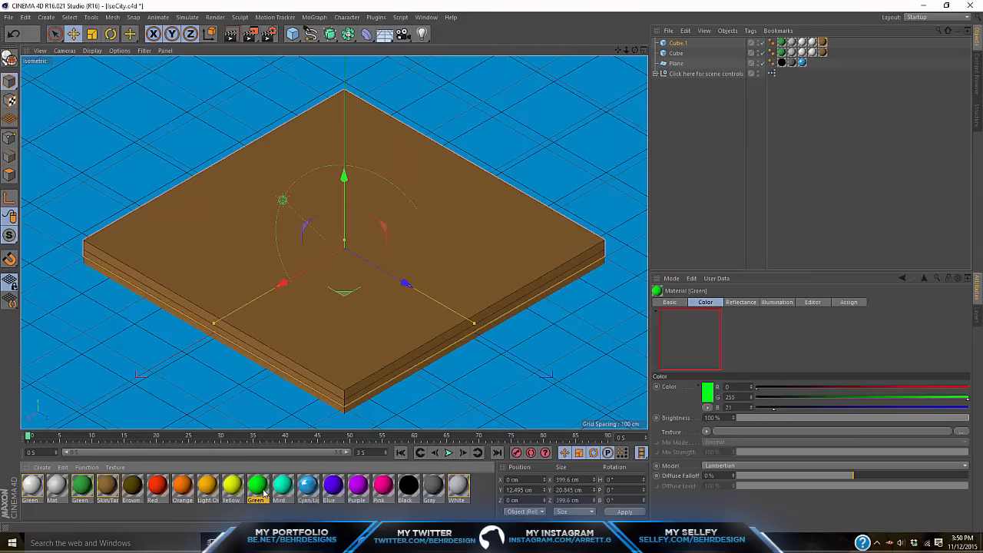
{"action": "left_click", "coordinate": [85, 489]}
{"action": "left_click_drag", "start_coordinate": [82, 486], "coordinate": [681, 43]}
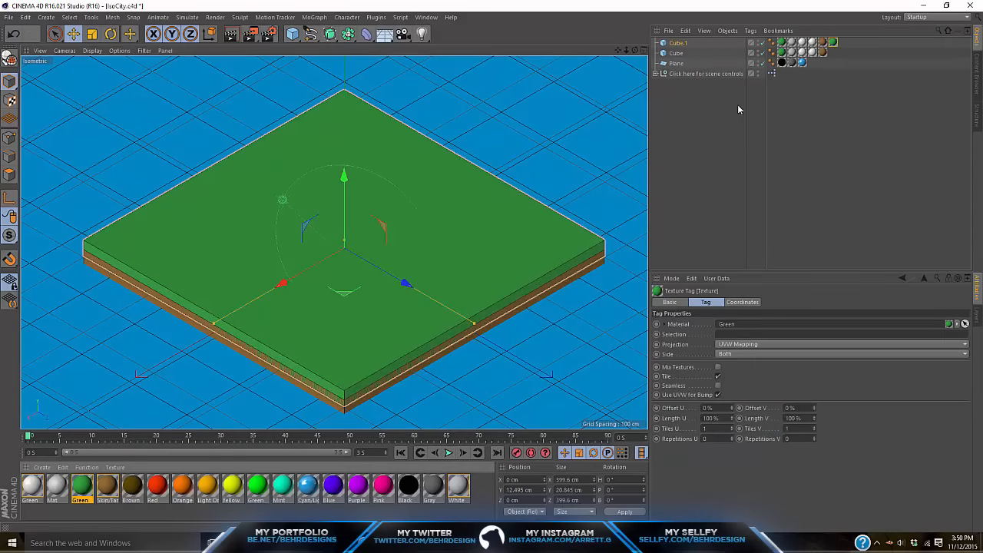
- Reduce the green slab's height to about 7.2 cm and lower it slightly onto the brown base
{"action": "left_click", "coordinate": [694, 43]}
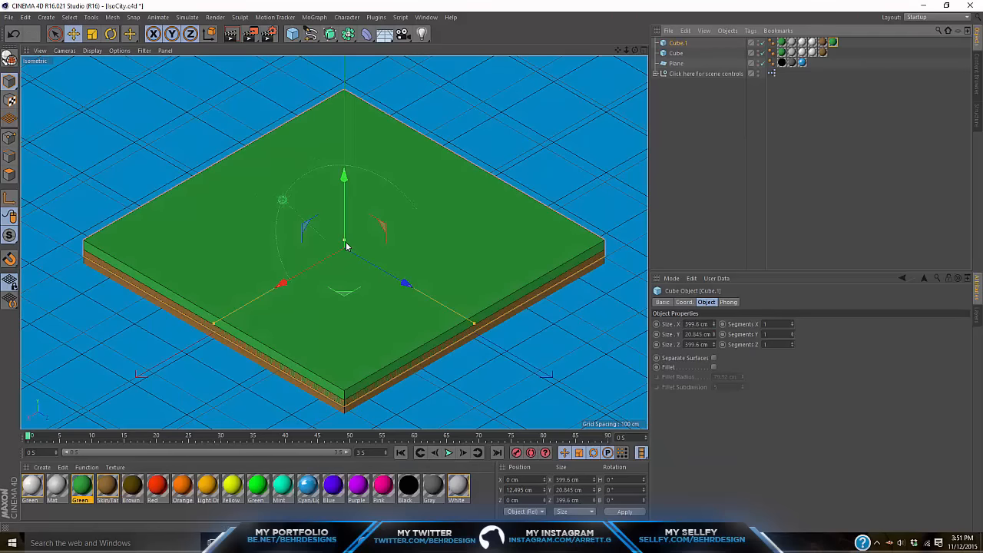
{"action": "left_click_drag", "start_coordinate": [346, 245], "coordinate": [345, 248]}
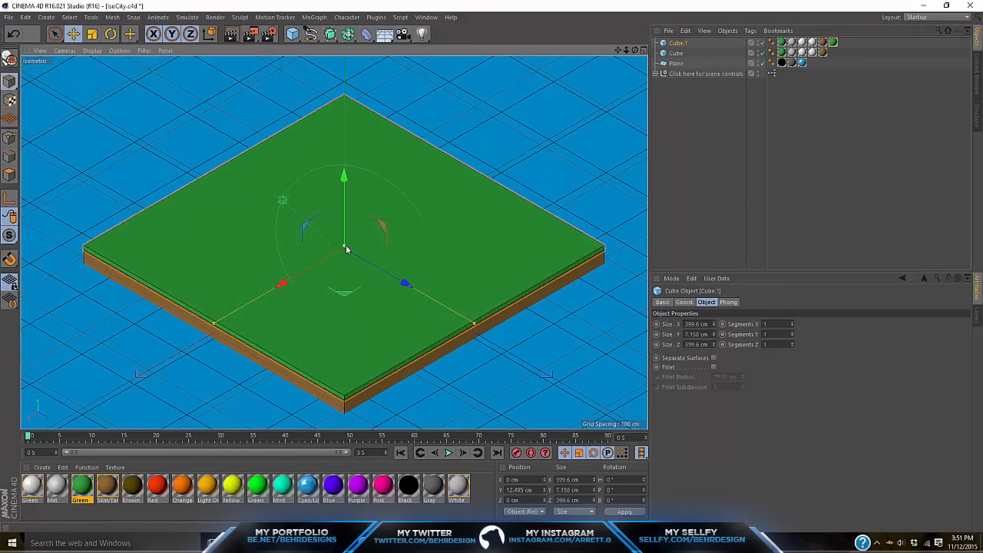
{"action": "left_click_drag", "start_coordinate": [347, 176], "coordinate": [353, 179]}
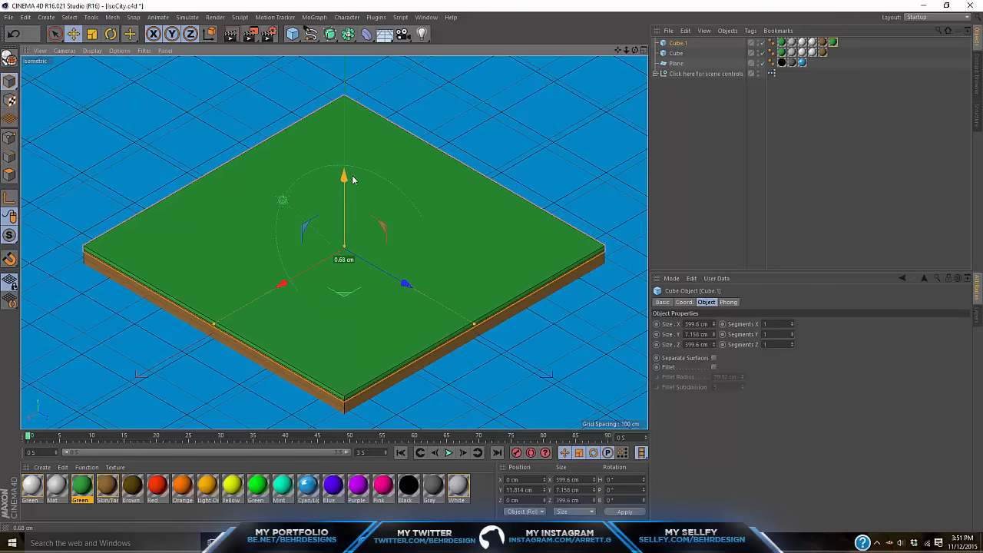
- Deselect everything and render the platform in the viewport
{"action": "left_click", "coordinate": [885, 211]}
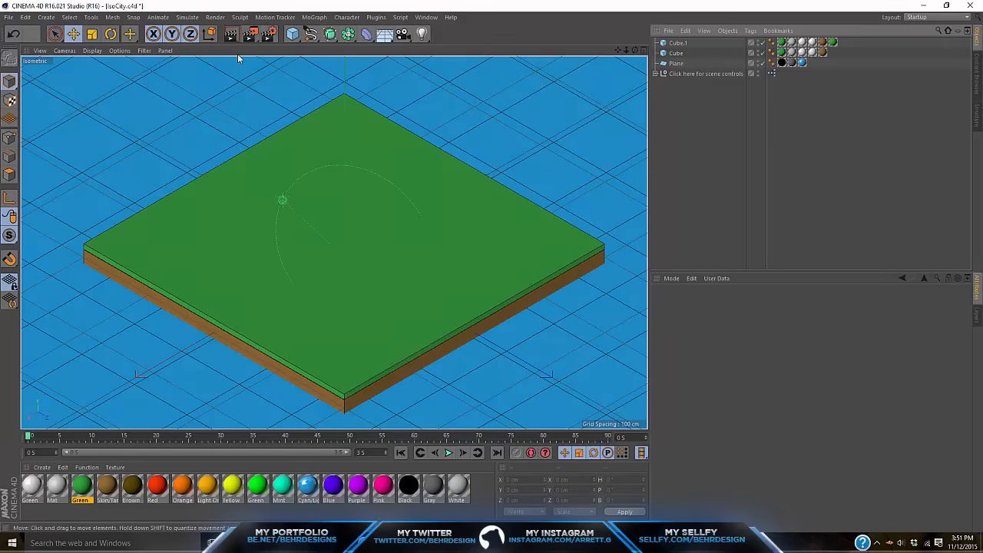
{"action": "left_click", "coordinate": [232, 38]}
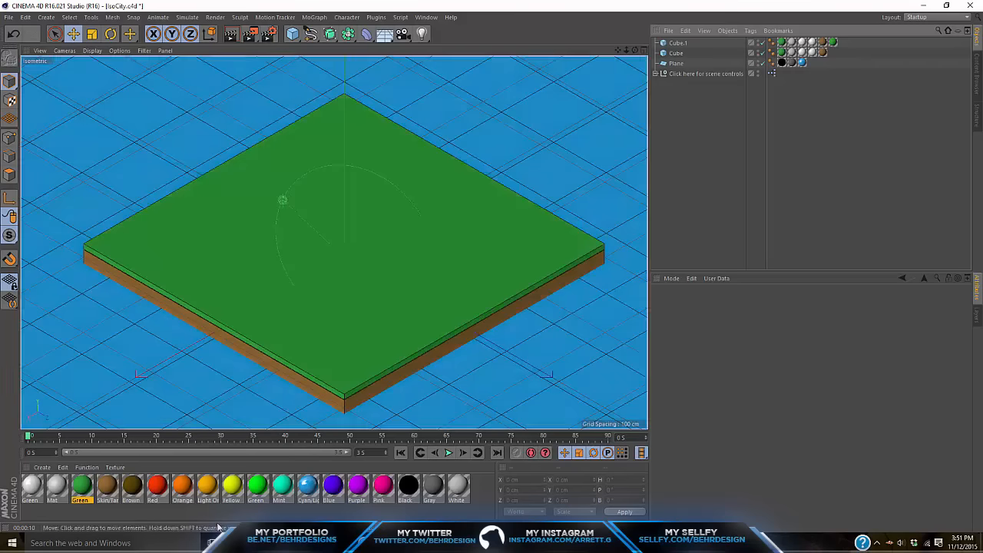
- Switch to Chrome and look through the Super Mario image results for level elements to model
{"action": "left_click", "coordinate": [237, 543]}
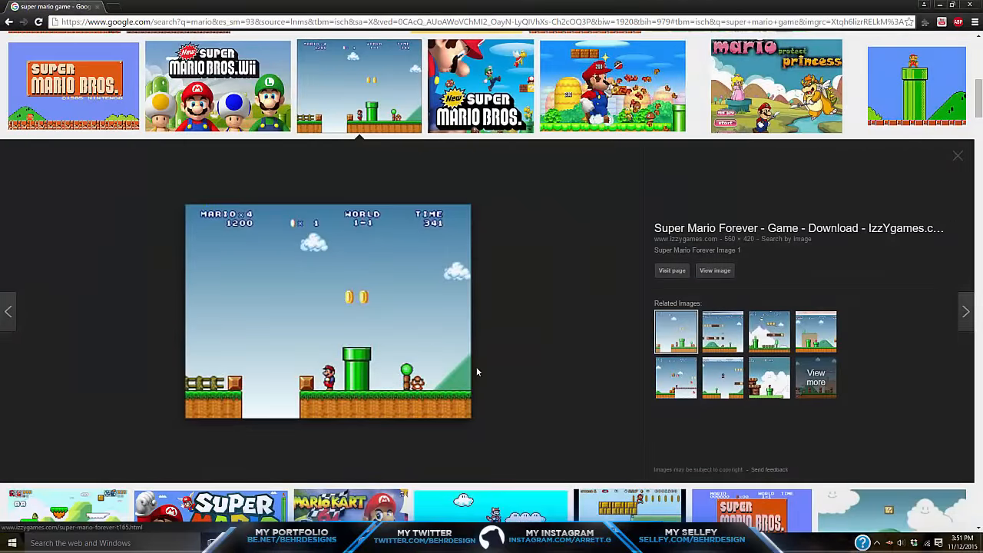
{"action": "scroll", "coordinate": [476, 372], "scroll_direction": "up", "scroll_amount": 3}
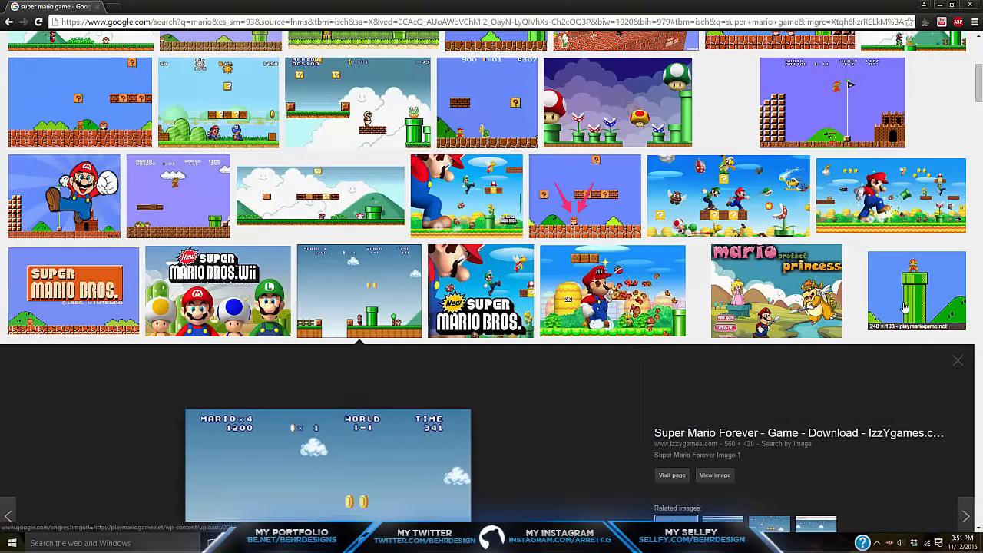
{"action": "scroll", "coordinate": [904, 307], "scroll_direction": "up", "scroll_amount": 3}
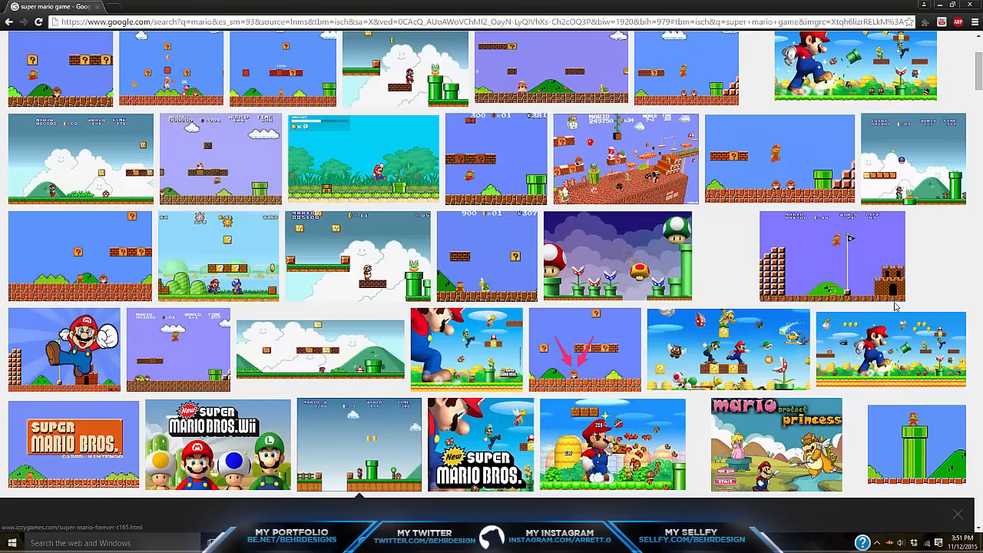
{"action": "left_click", "coordinate": [618, 175]}
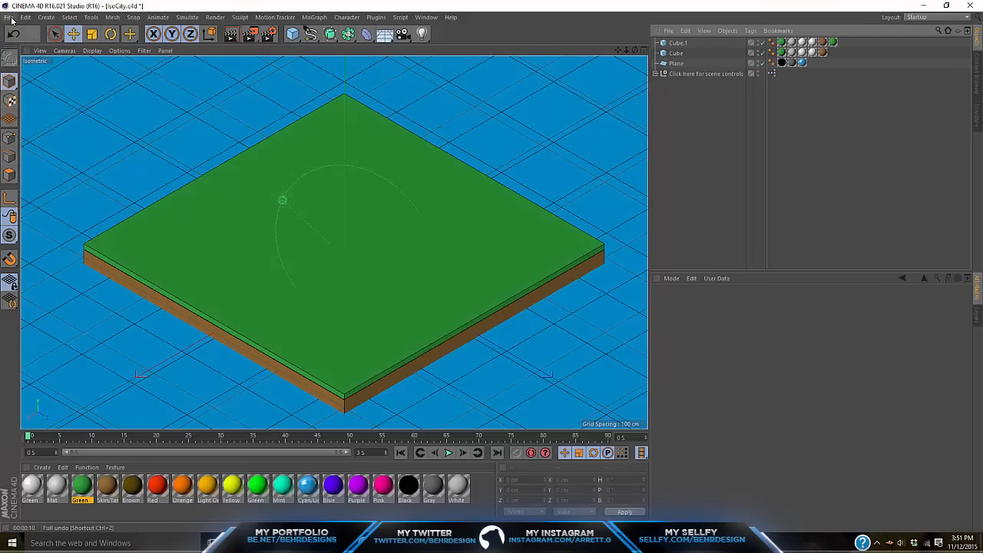
- Create a new project in Cinema 4D and add a Tube with an inner radius of about 162 cm
{"action": "left_click", "coordinate": [9, 17]}
{"action": "left_click", "coordinate": [17, 27]}
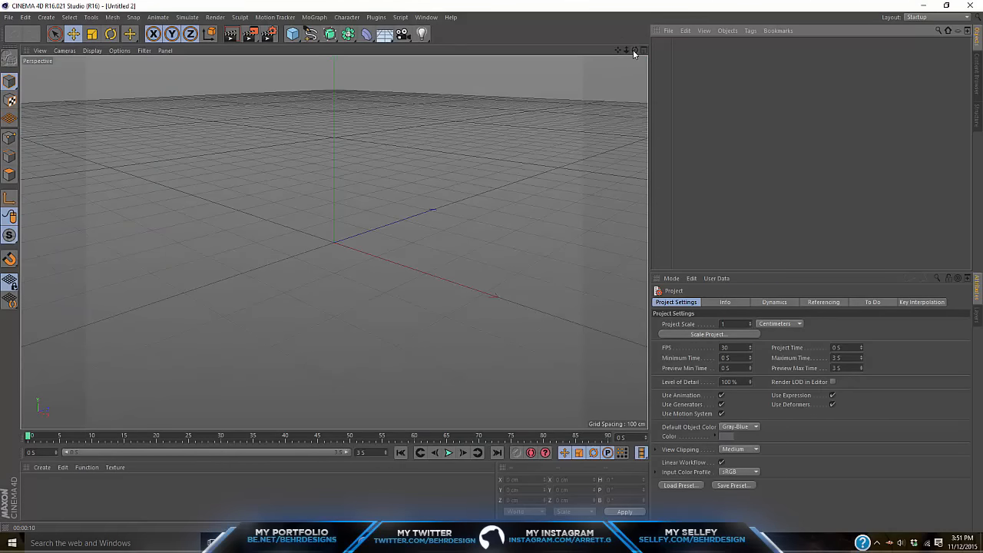
{"action": "left_click_drag", "start_coordinate": [292, 34], "coordinate": [482, 82]}
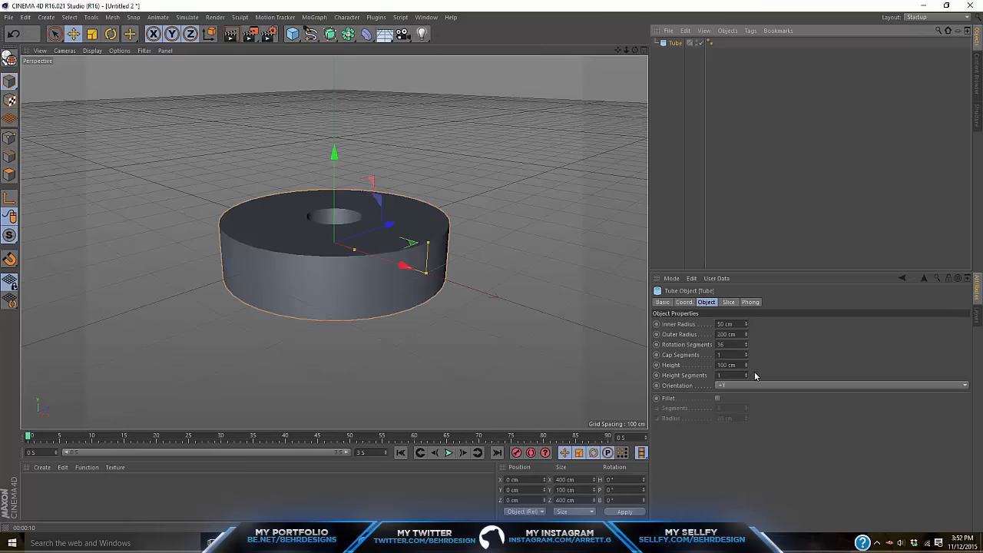
{"action": "mouse_move", "coordinate": [746, 323]}
{"action": "left_mouse_down"}
{"action": "mouse_move", "coordinate": [820, 322]}
{"action": "mouse_move", "coordinate": [732, 321]}
{"action": "left_mouse_up"}
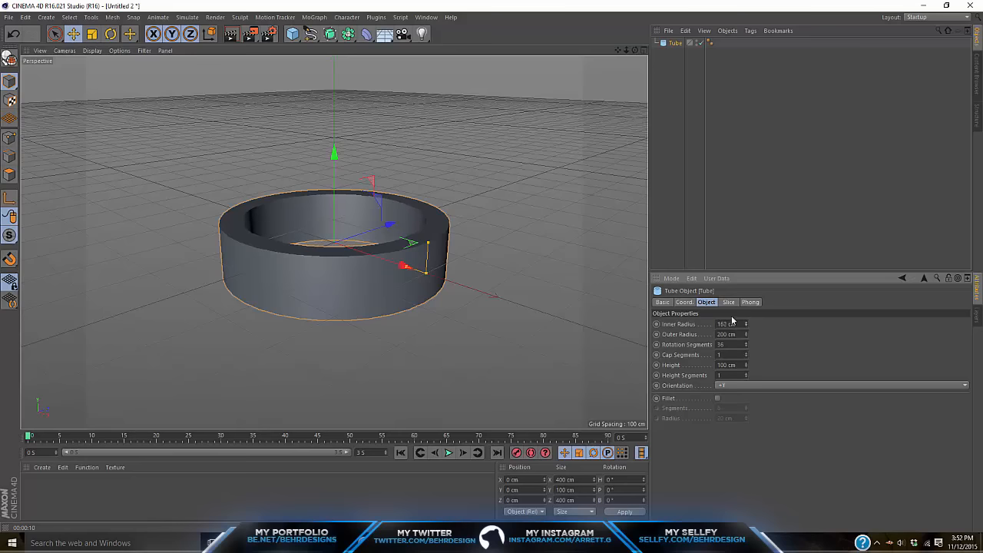
- Scale the tube down to an outer radius of about 137 cm and increase its height to about 316 cm
{"action": "left_click", "coordinate": [91, 34]}
{"action": "left_click_drag", "start_coordinate": [368, 162], "coordinate": [258, 162]}
{"action": "left_click", "coordinate": [675, 42]}
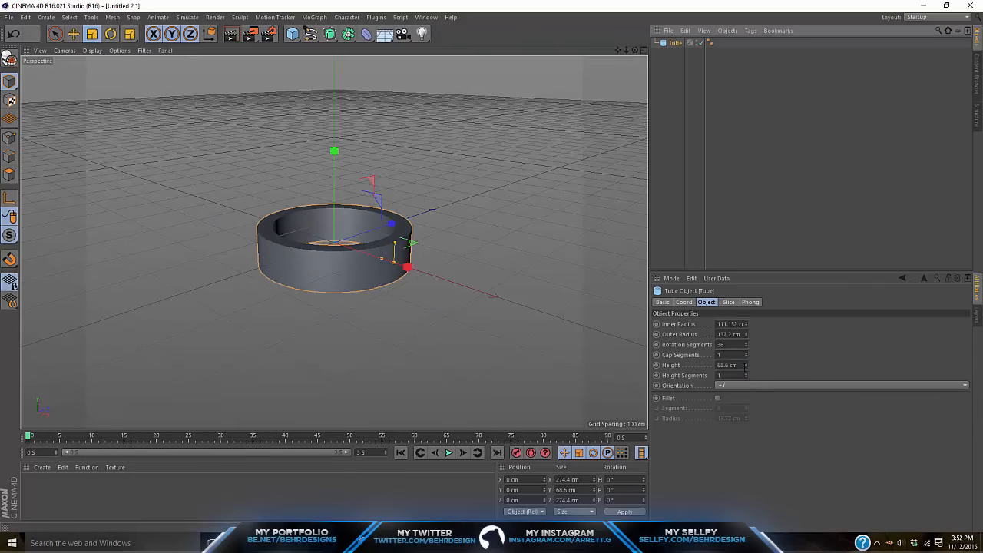
{"action": "mouse_move", "coordinate": [746, 367]}
{"action": "left_mouse_down"}
{"action": "mouse_move", "coordinate": [825, 367]}
{"action": "mouse_move", "coordinate": [749, 367]}
{"action": "left_mouse_up"}
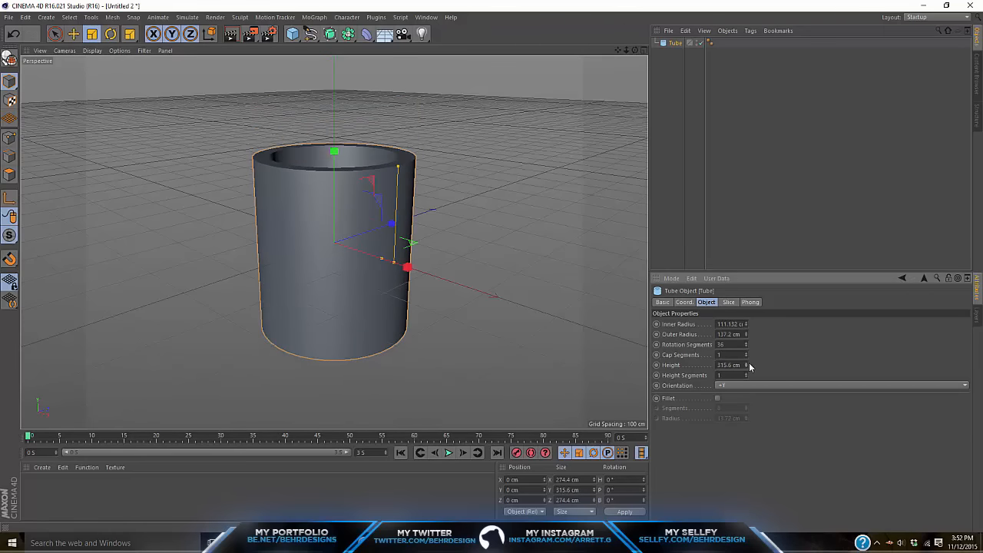
- Duplicate the tube and shorten the copy to a height of about 28 cm
{"action": "key", "text": "ctrl+v"}
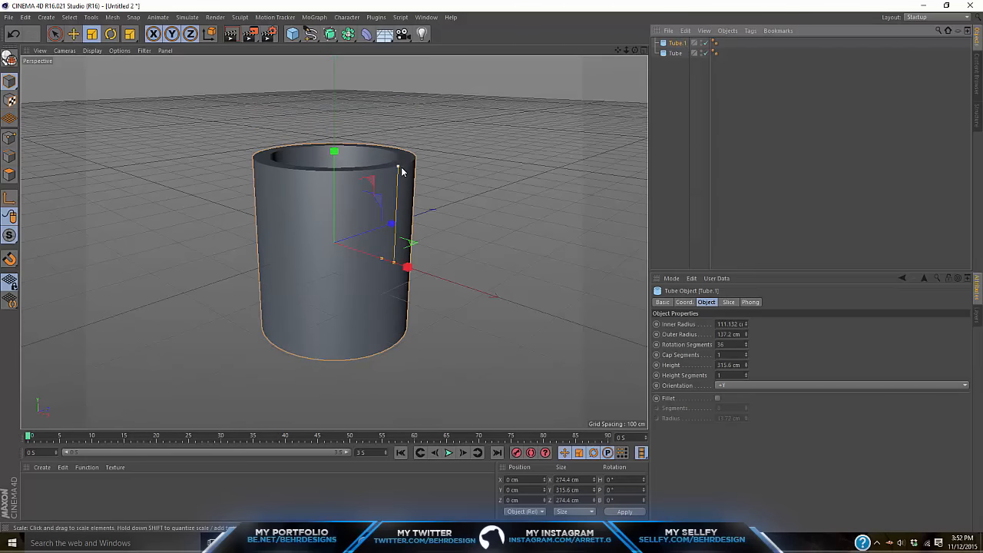
{"action": "left_click_drag", "start_coordinate": [400, 166], "coordinate": [395, 257]}
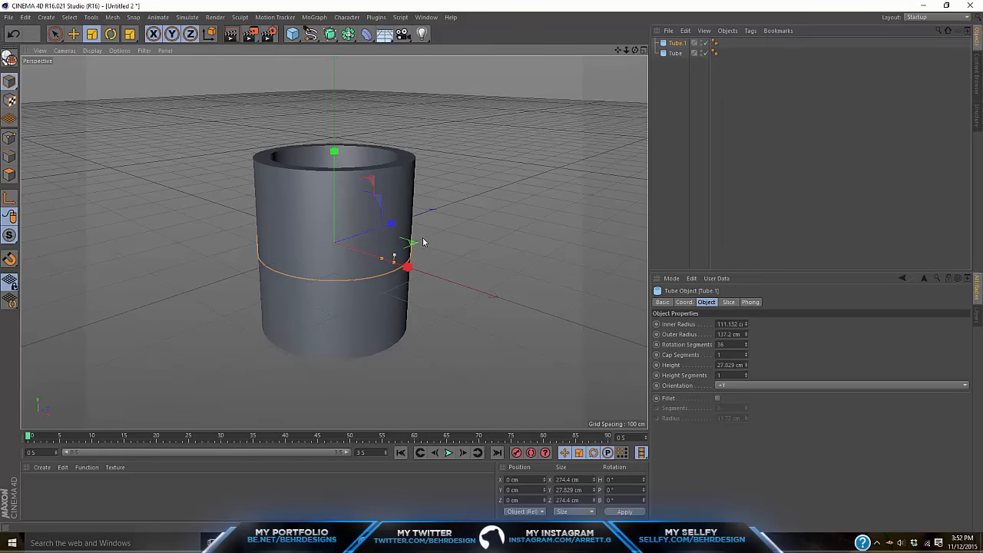
- Scale the short ring up to about 112 % and raise it to the upper rim of the tube
{"action": "left_click", "coordinate": [86, 35]}
{"action": "left_click_drag", "start_coordinate": [448, 167], "coordinate": [479, 151]}
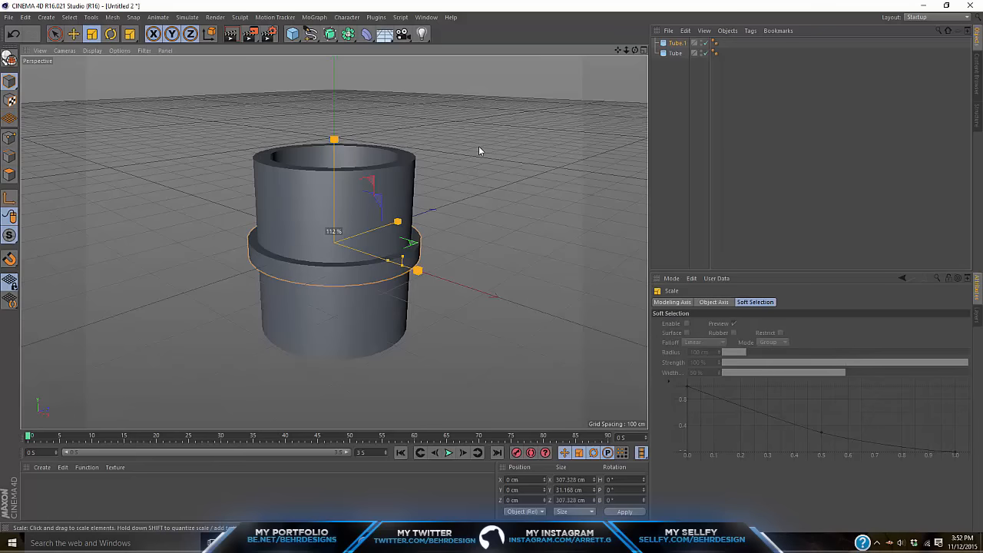
{"action": "key", "text": "e"}
{"action": "left_click_drag", "start_coordinate": [342, 142], "coordinate": [351, 81]}
- Lengthen the main tube and lower it so its upper end stays level with the rim ring
{"action": "left_click", "coordinate": [393, 271]}
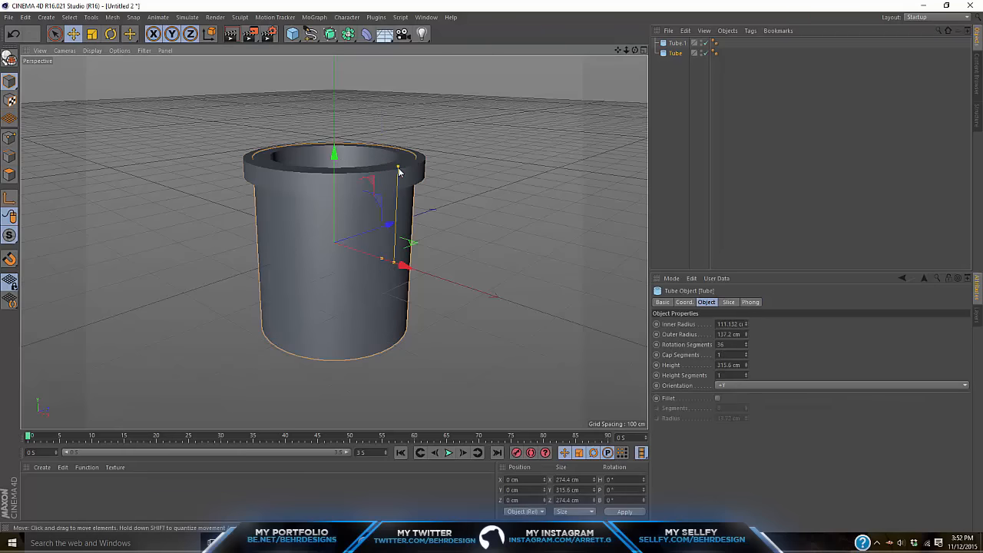
{"action": "left_click_drag", "start_coordinate": [399, 168], "coordinate": [402, 132]}
{"action": "left_click_drag", "start_coordinate": [333, 156], "coordinate": [330, 189]}
{"action": "left_click_drag", "start_coordinate": [331, 190], "coordinate": [330, 190]}
{"action": "left_click", "coordinate": [721, 199]}
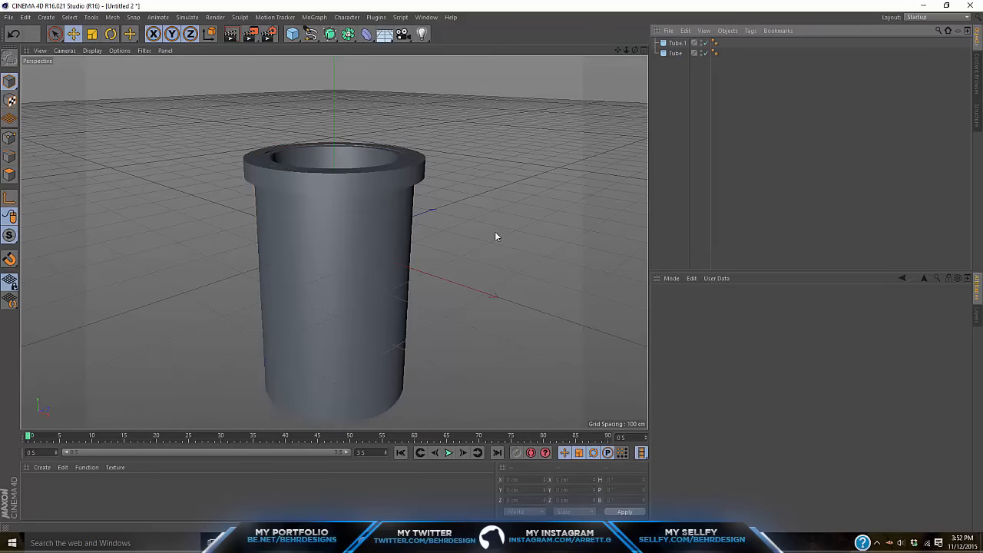
- Check the reference image in the browser, and enlarge the rim ring's height to about 132 cm, positioned at about Y 89 cm
{"action": "key", "text": "alt+Tab"}
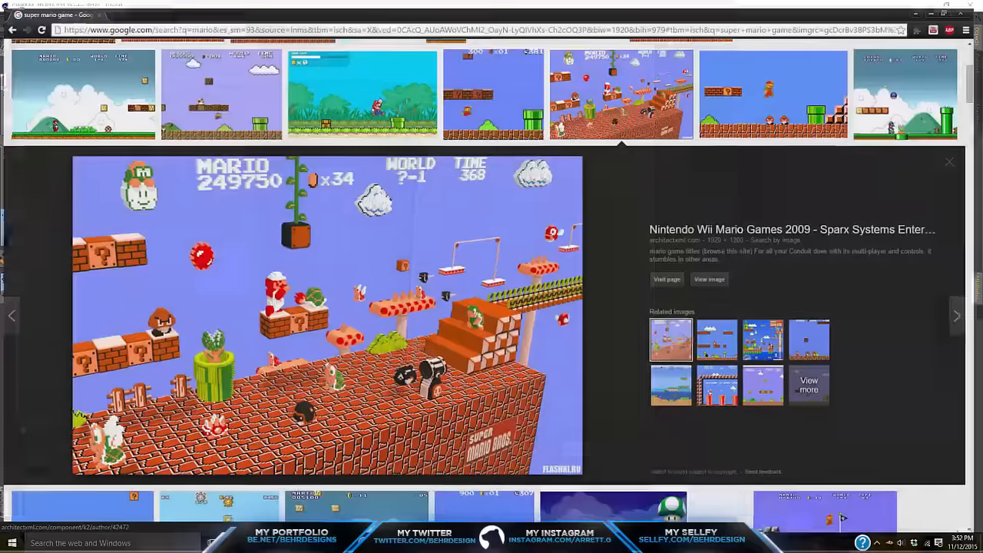
{"action": "key", "text": "alt+Tab"}
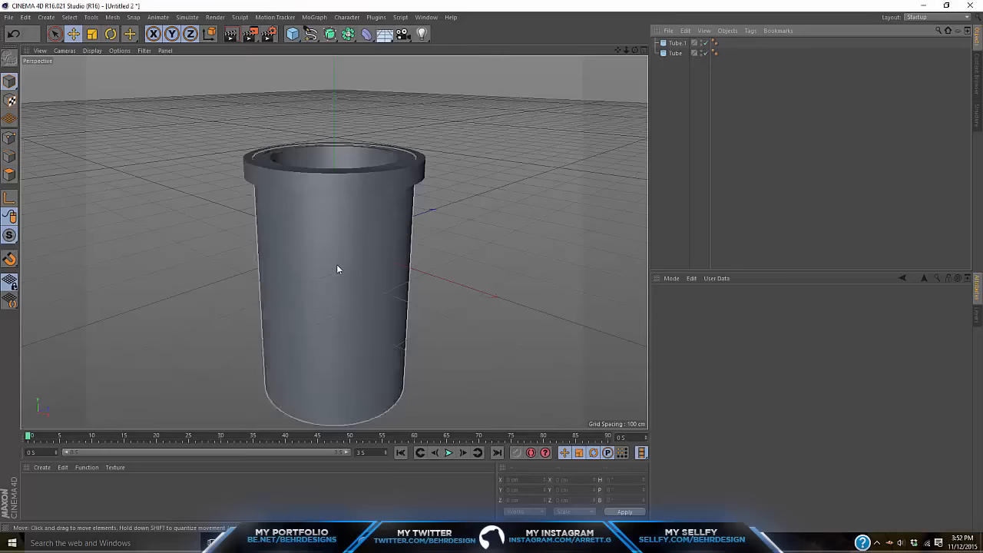
{"action": "left_click", "coordinate": [340, 184]}
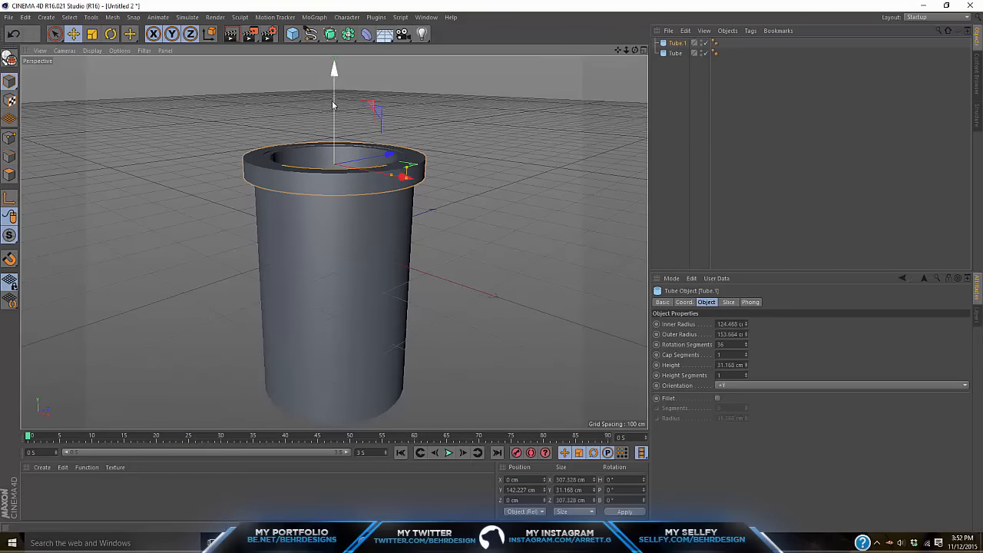
{"action": "left_click_drag", "start_coordinate": [335, 78], "coordinate": [337, 143]}
{"action": "left_click_drag", "start_coordinate": [405, 240], "coordinate": [396, 200]}
{"action": "left_click_drag", "start_coordinate": [336, 135], "coordinate": [347, 99]}
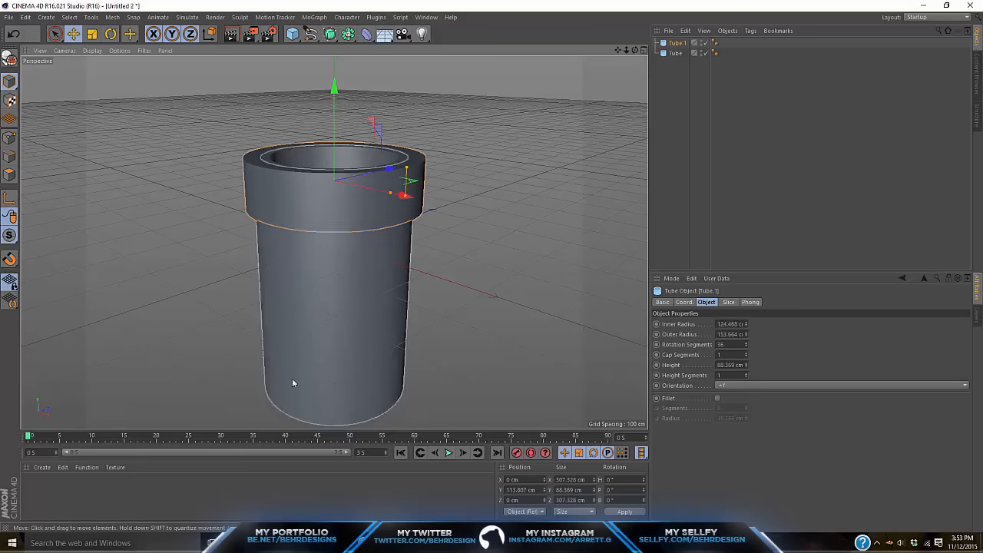
{"action": "left_click_drag", "start_coordinate": [407, 158], "coordinate": [413, 138]}
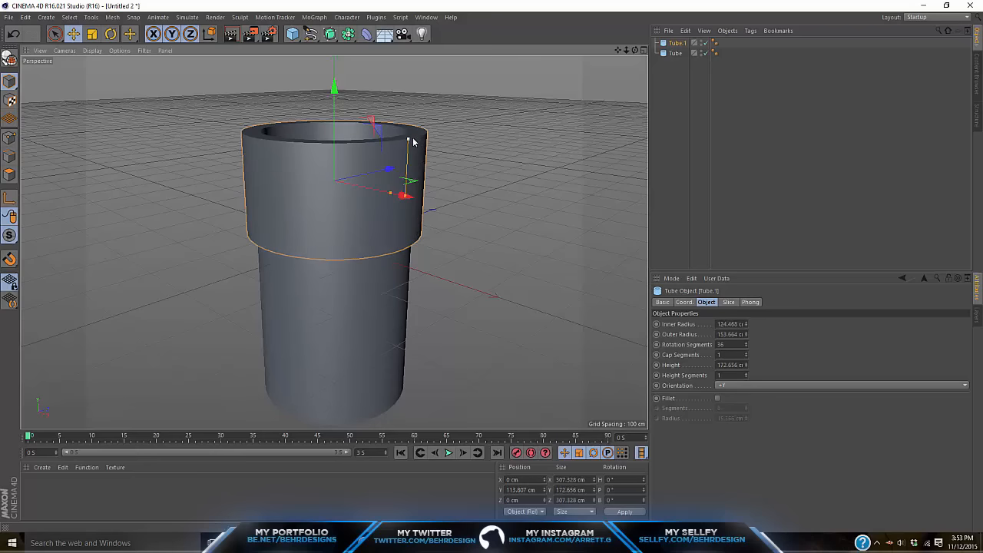
{"action": "left_click_drag", "start_coordinate": [333, 88], "coordinate": [338, 115]}
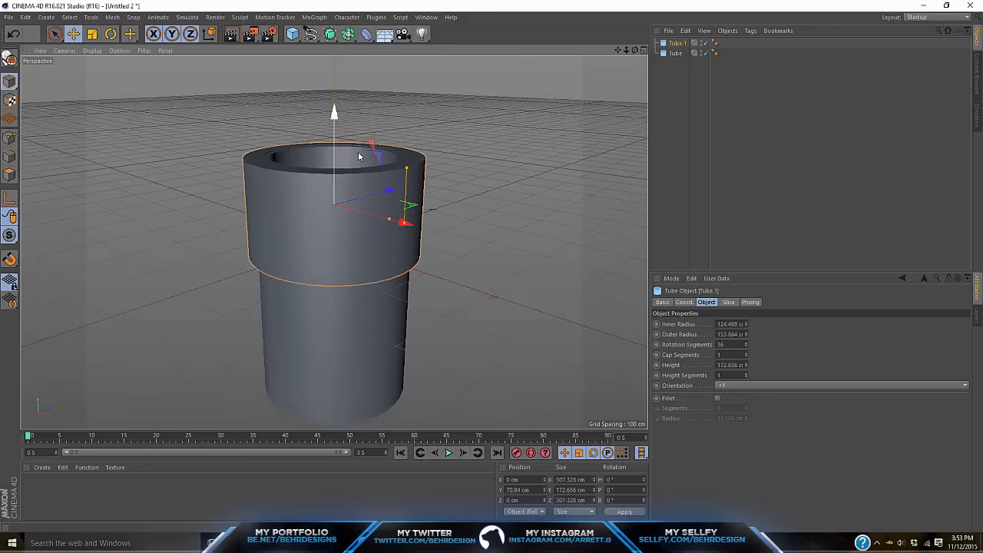
{"action": "left_click_drag", "start_coordinate": [408, 170], "coordinate": [409, 186]}
{"action": "left_click_drag", "start_coordinate": [340, 118], "coordinate": [346, 108]}
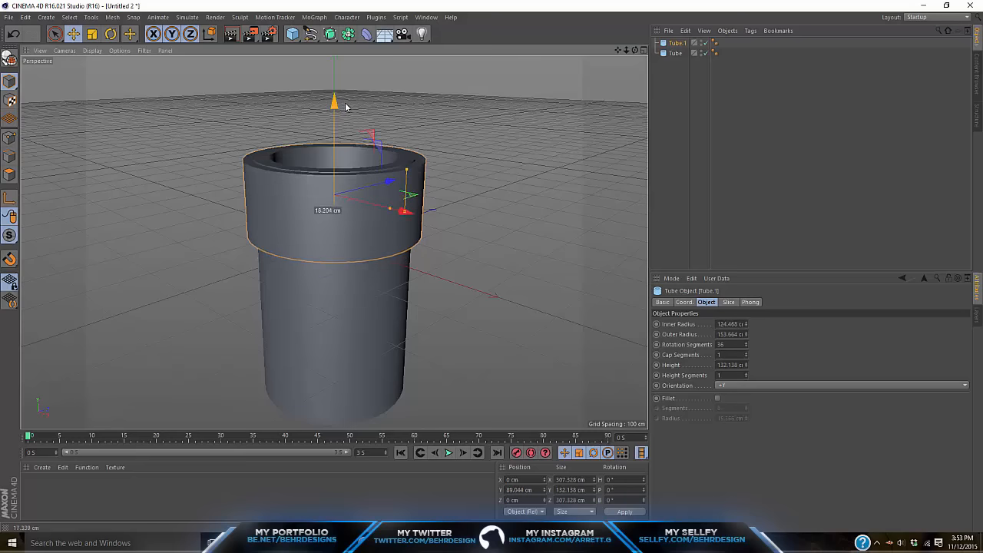
{"action": "left_click", "coordinate": [691, 214]}
- Recheck the reference image in the browser, and copy both tubes into the IsoCity.c4d project
{"action": "key", "text": "alt+Tab"}
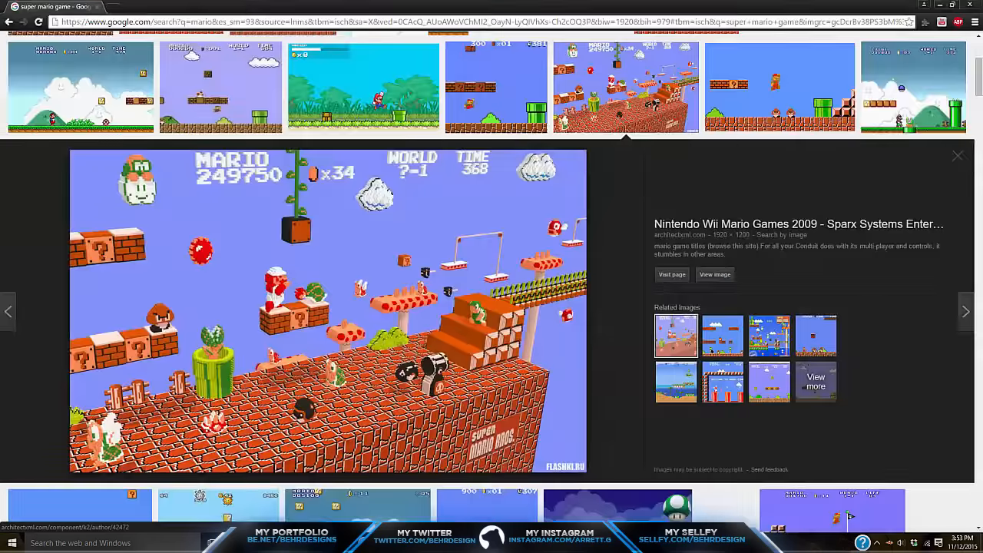
{"action": "key", "text": "alt+Tab"}
{"action": "left_click", "coordinate": [353, 235]}
{"action": "left_click", "coordinate": [348, 306], "text": "shift"}
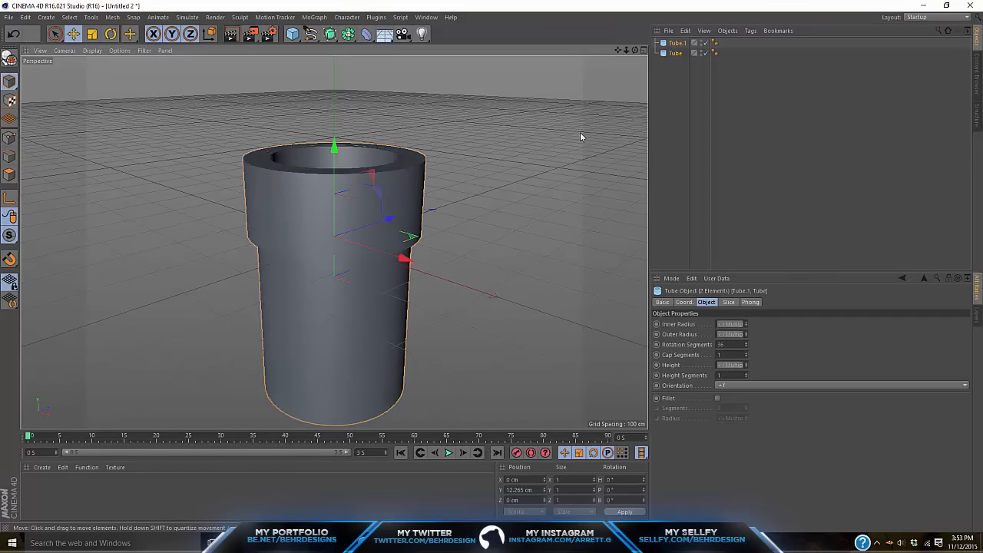
{"action": "left_click", "coordinate": [422, 18]}
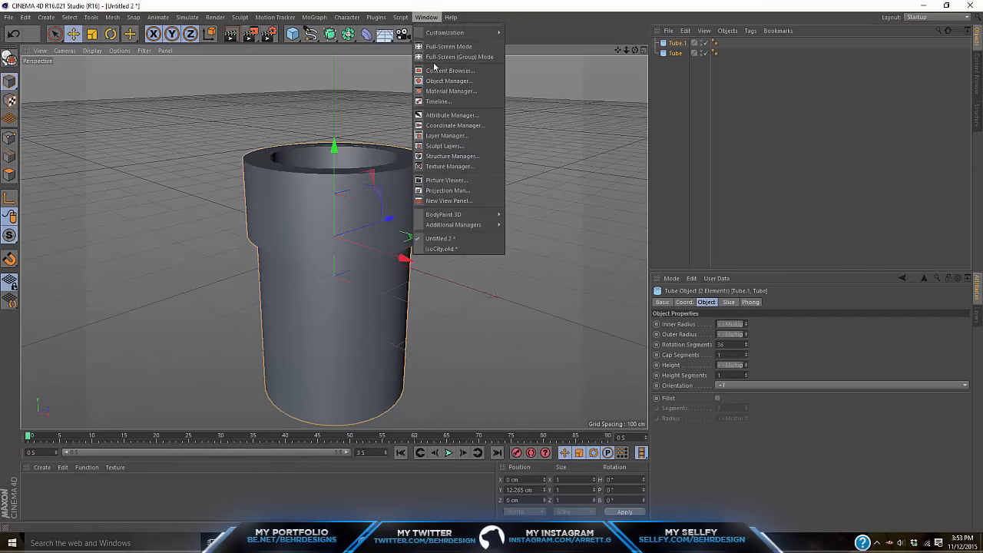
{"action": "left_click", "coordinate": [451, 259]}
{"action": "left_click", "coordinate": [427, 17]}
{"action": "left_click", "coordinate": [434, 252]}
{"action": "key", "text": "ctrl+v"}
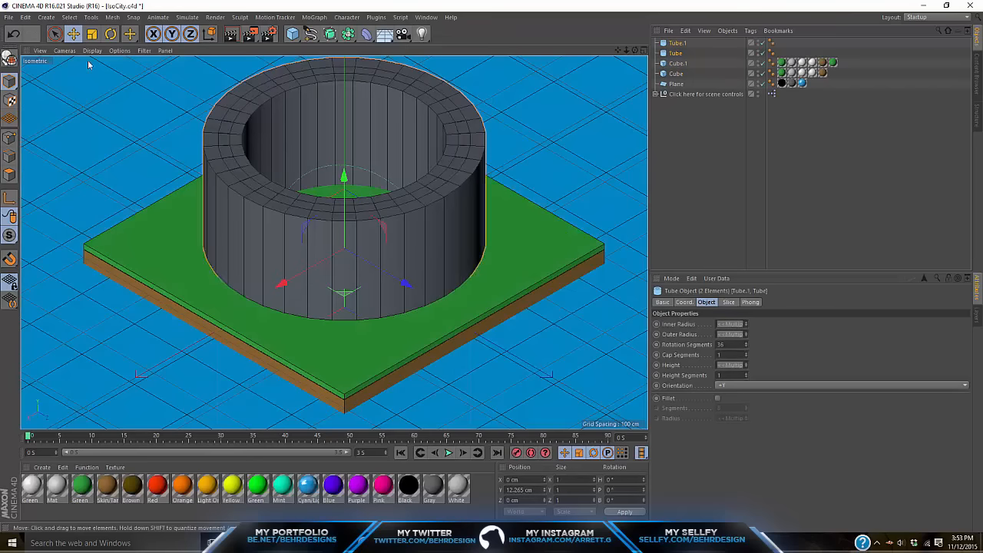
- Scale both pasted tubes down to a small pipe and lower it onto the grass platform at about Y 35 cm
{"action": "left_click", "coordinate": [91, 34]}
{"action": "left_click_drag", "start_coordinate": [334, 162], "coordinate": [99, 201]}
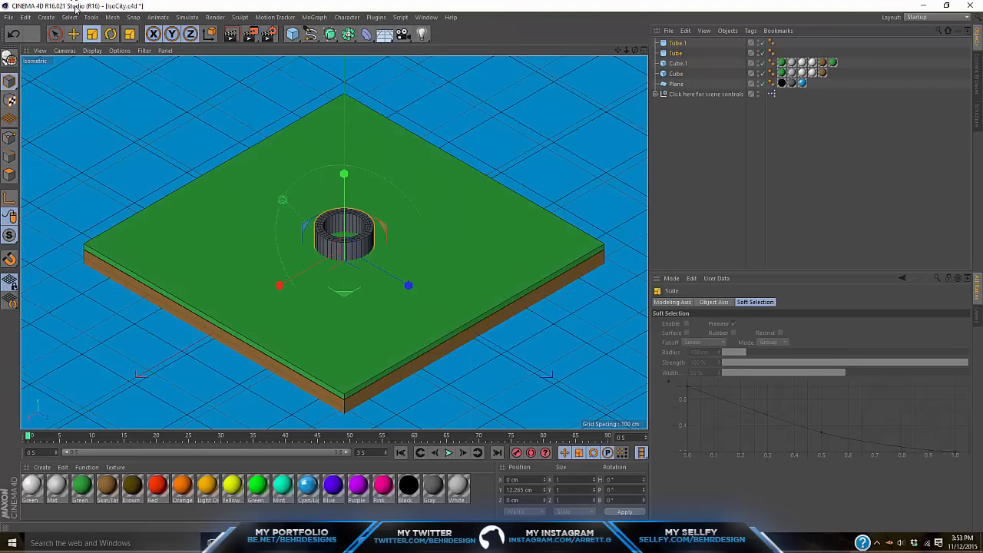
{"action": "key", "text": "e"}
{"action": "left_click_drag", "start_coordinate": [344, 178], "coordinate": [111, 146]}
{"action": "left_click", "coordinate": [91, 34]}
{"action": "key", "text": "e"}
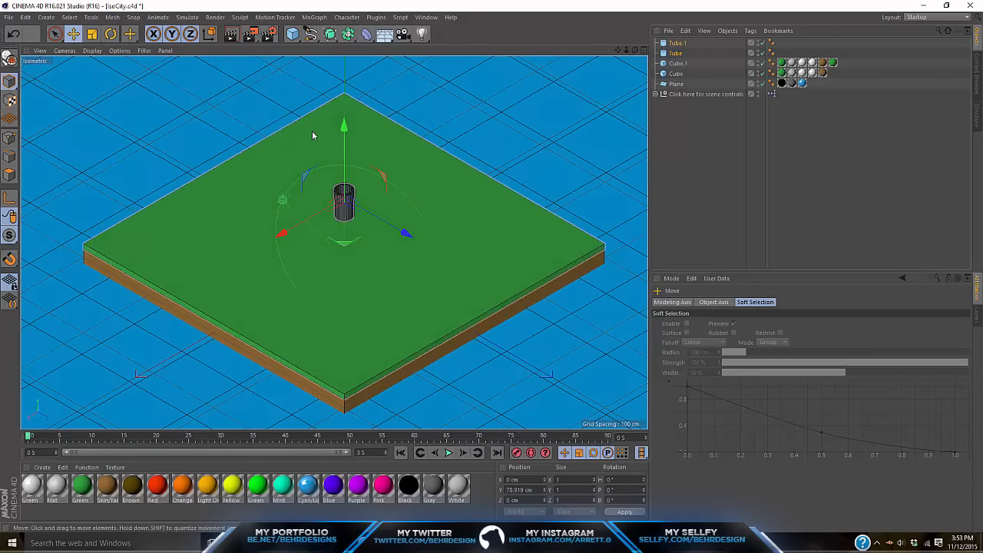
{"action": "left_click_drag", "start_coordinate": [343, 125], "coordinate": [341, 160]}
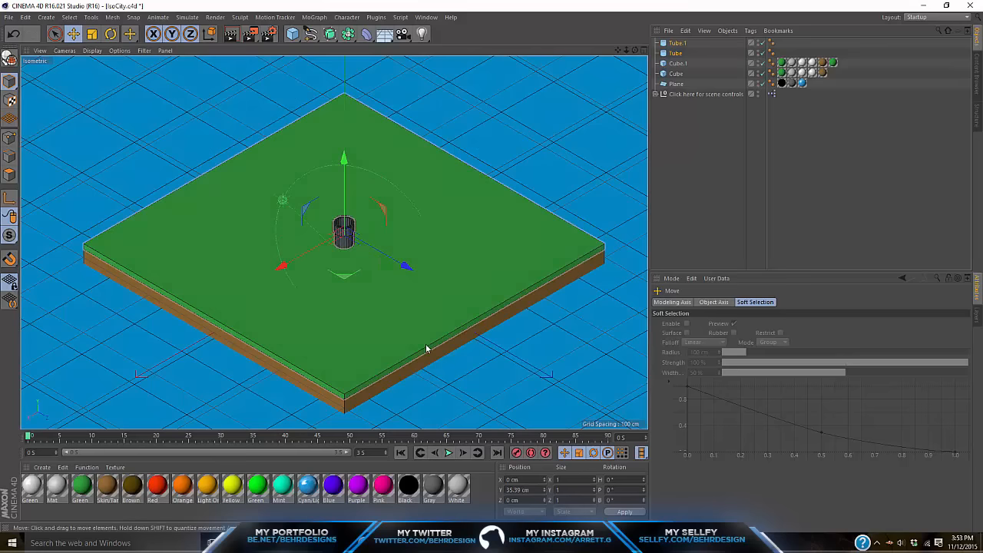
- Move the pipe near the platform's edge, to about X 181 cm, Y 32 cm and Z -40 cm
{"action": "left_click_drag", "start_coordinate": [281, 266], "coordinate": [163, 338]}
{"action": "mouse_move", "coordinate": [229, 232]}
{"action": "left_mouse_down"}
{"action": "mouse_move", "coordinate": [231, 219]}
{"action": "mouse_move", "coordinate": [231, 229]}
{"action": "left_mouse_up"}
{"action": "left_click_drag", "start_coordinate": [287, 335], "coordinate": [259, 324]}
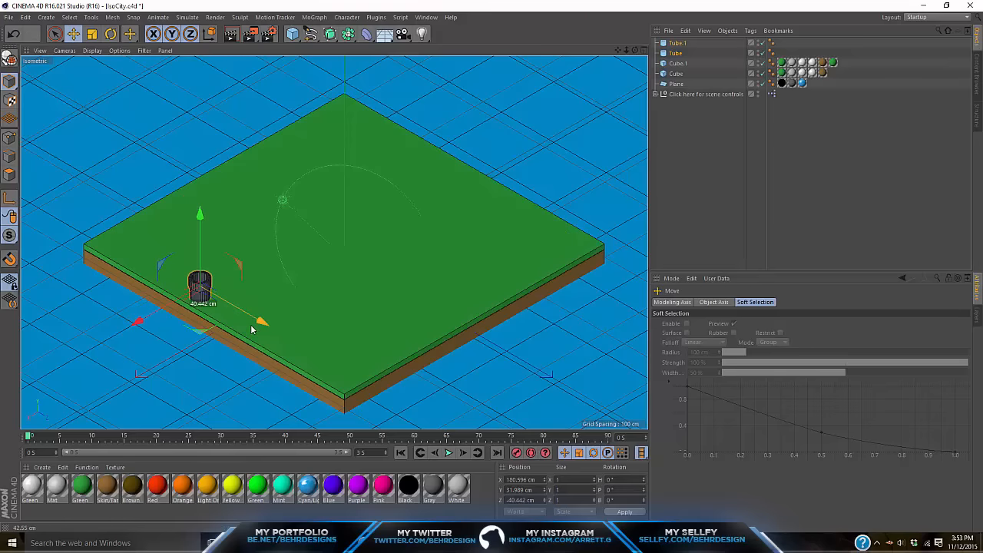
{"action": "left_click", "coordinate": [702, 153]}
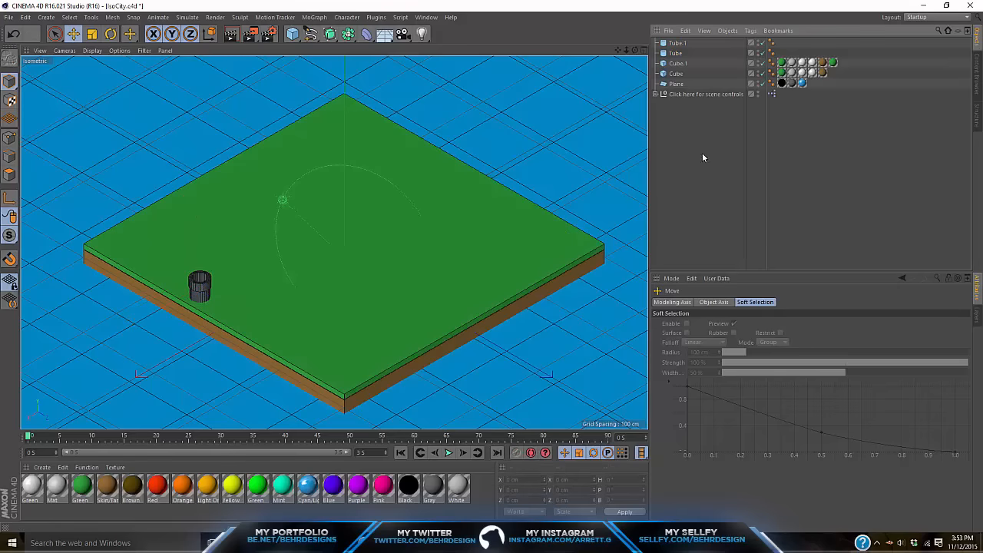
- Apply the bright Green material to both tubes of the pipe
{"action": "left_click", "coordinate": [258, 486]}
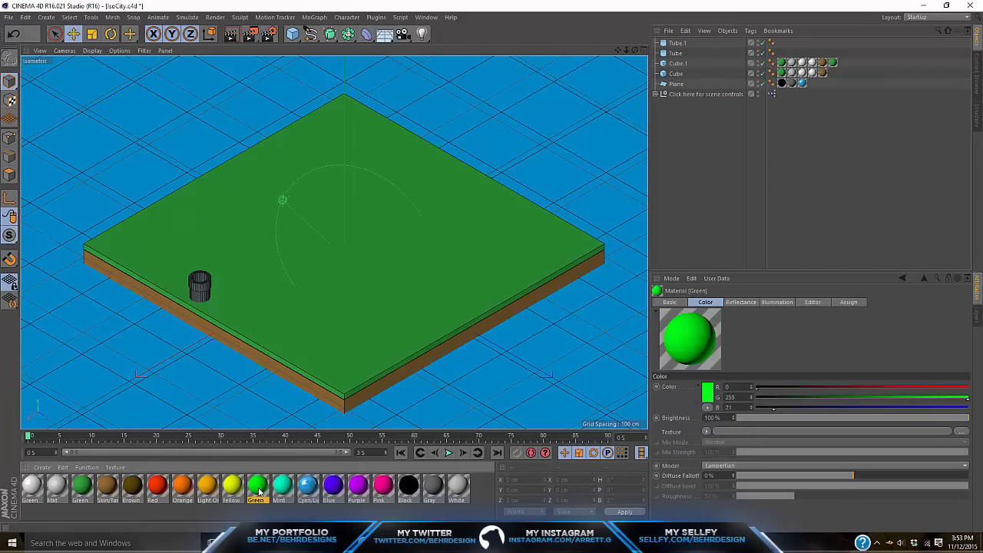
{"action": "left_click_drag", "start_coordinate": [710, 61], "coordinate": [686, 43]}
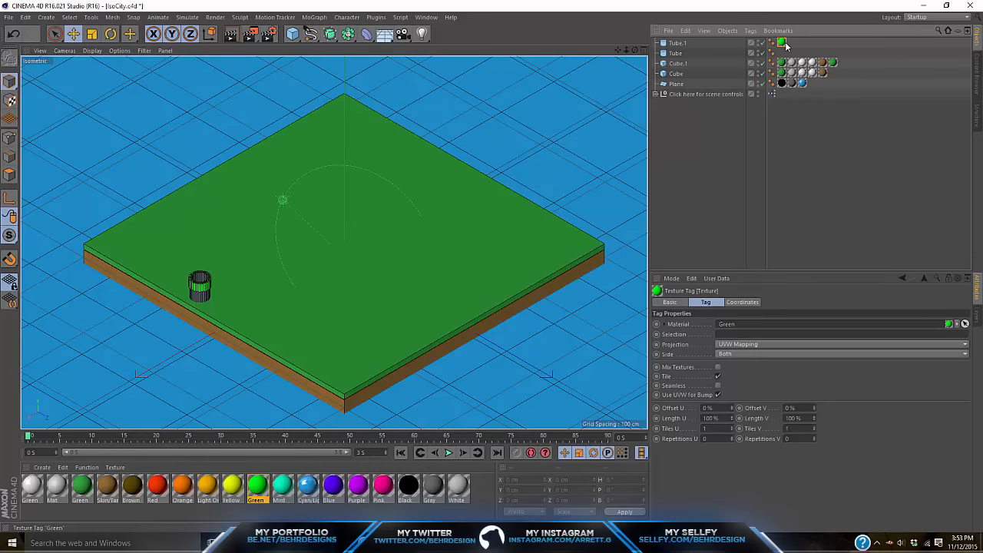
{"action": "left_click_drag", "start_coordinate": [784, 52], "coordinate": [784, 52], "text": "ctrl"}
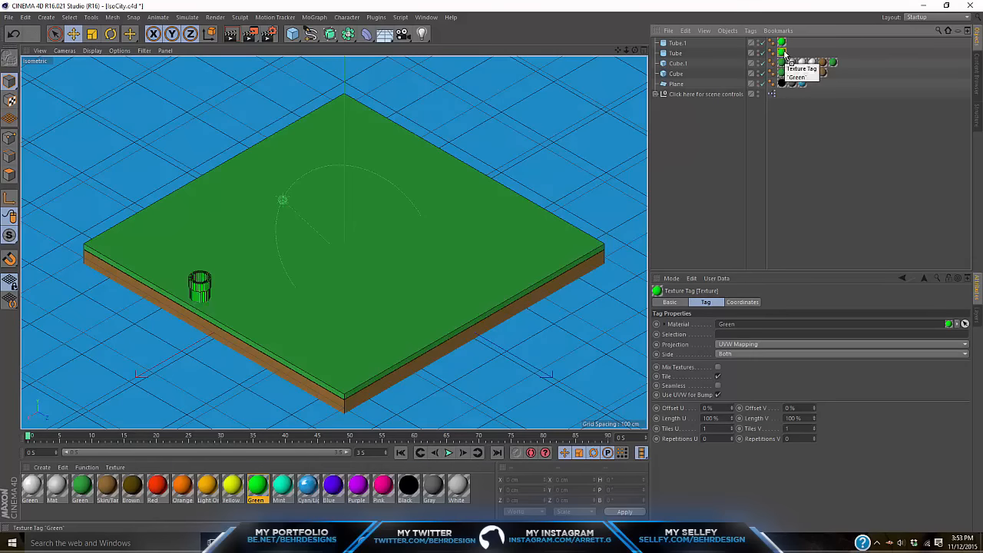
- Make the color of the pipe's Green material slightly darker
{"action": "double_click", "coordinate": [782, 55]}
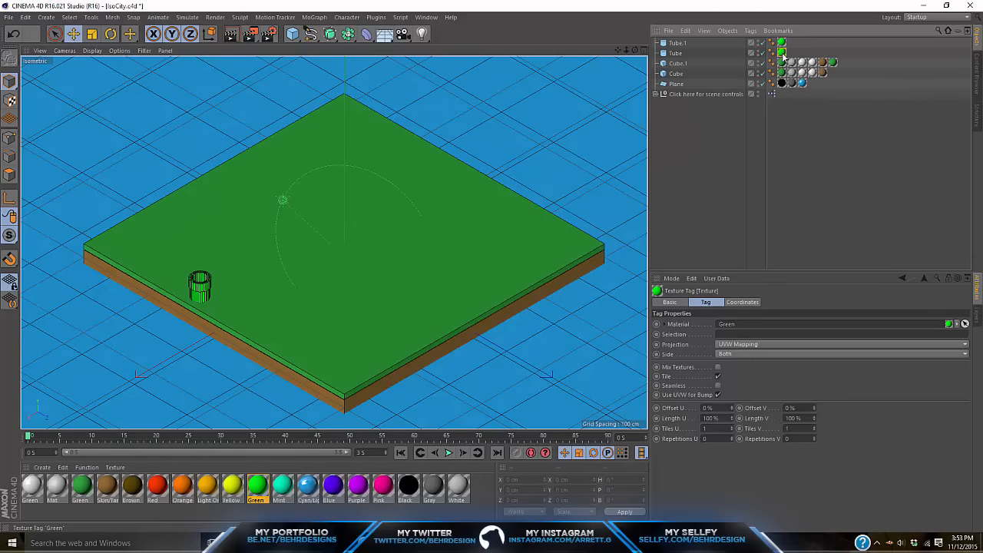
{"action": "left_click", "coordinate": [703, 398]}
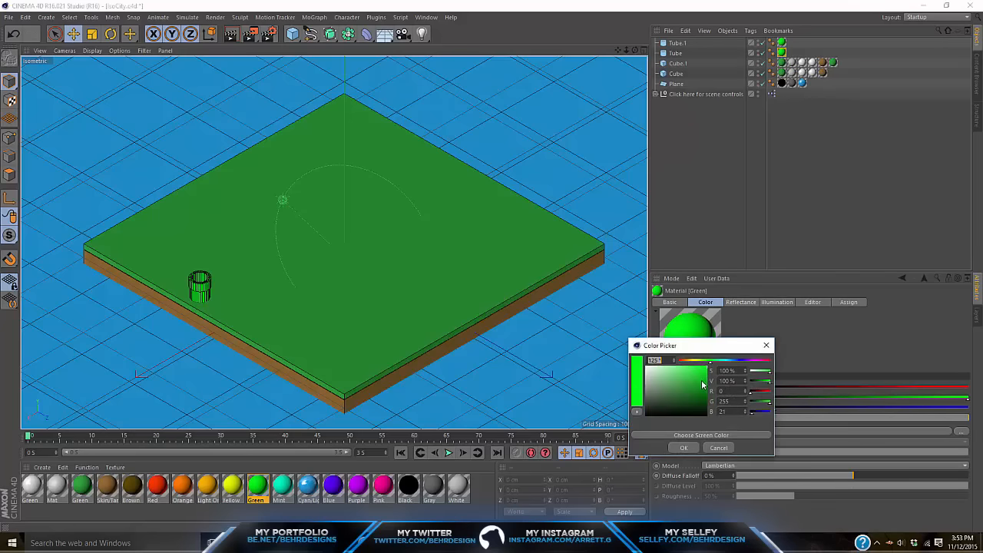
{"action": "left_click", "coordinate": [682, 448]}
- Add a Reflection (Legacy) layer at 20 % strength to the pipe's Green material and render the view
{"action": "left_click", "coordinate": [744, 302]}
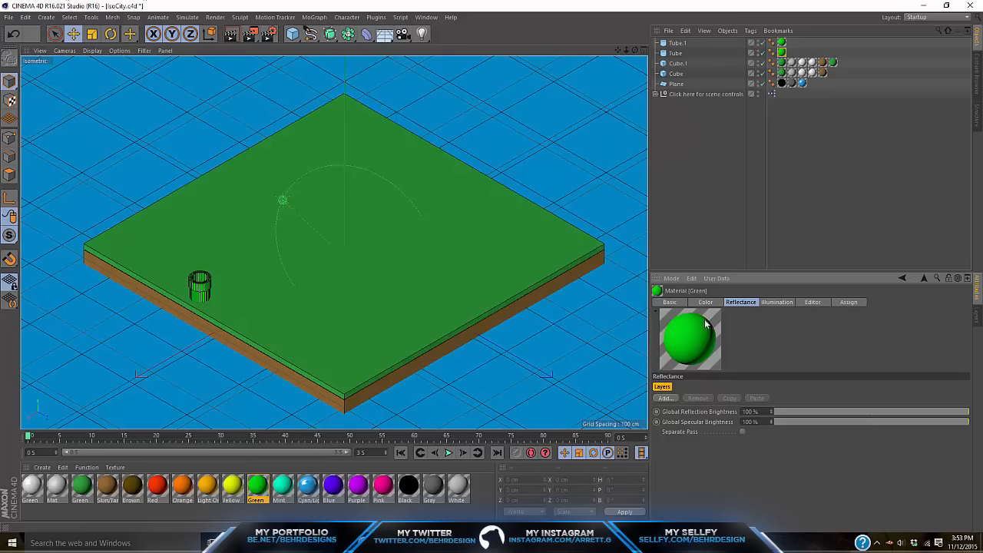
{"action": "left_click", "coordinate": [665, 399]}
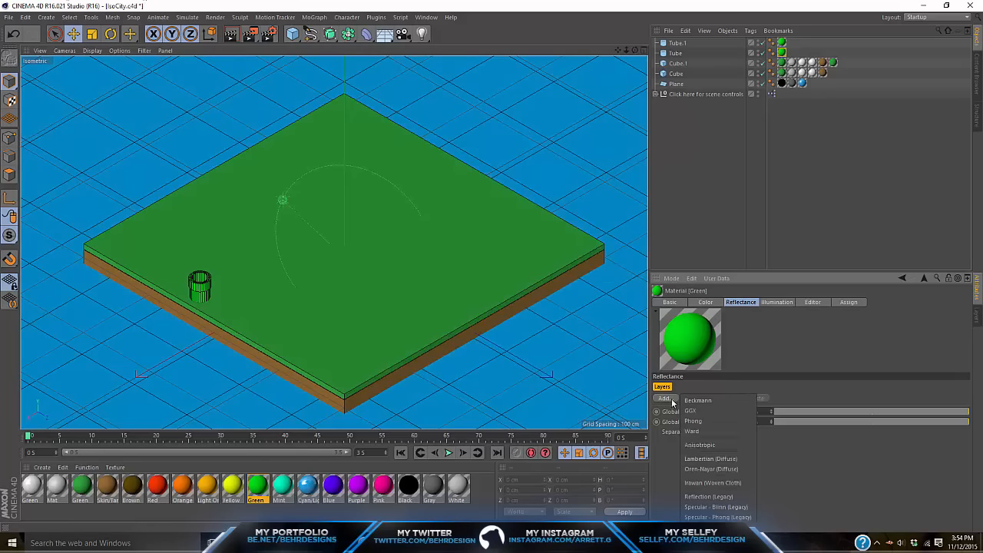
{"action": "left_click", "coordinate": [710, 497]}
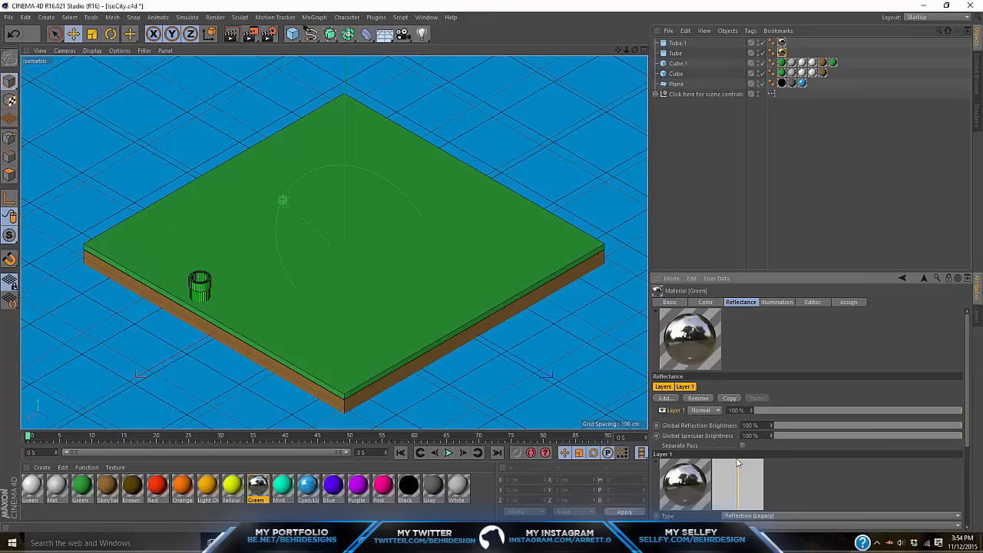
{"action": "left_click", "coordinate": [798, 410]}
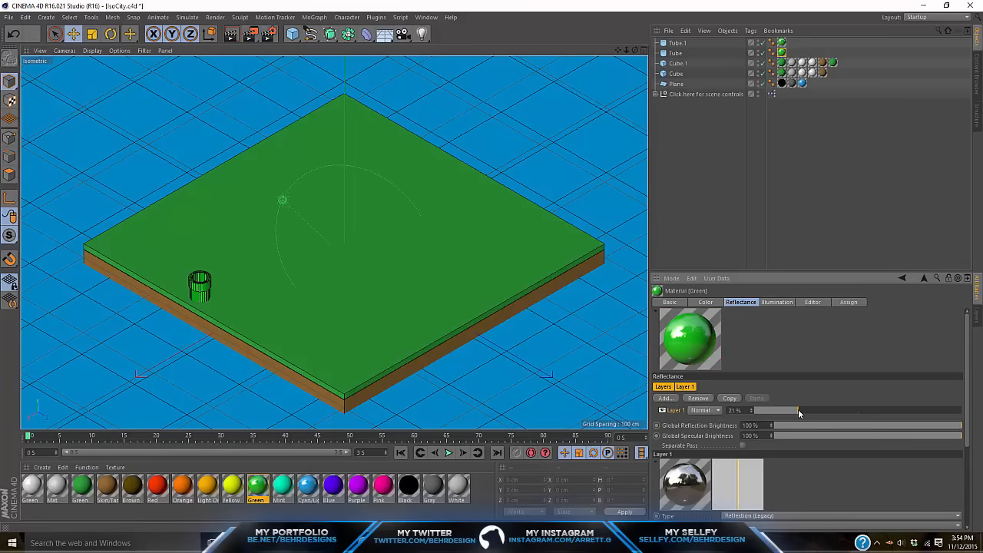
{"action": "left_click_drag", "start_coordinate": [798, 409], "coordinate": [793, 410]}
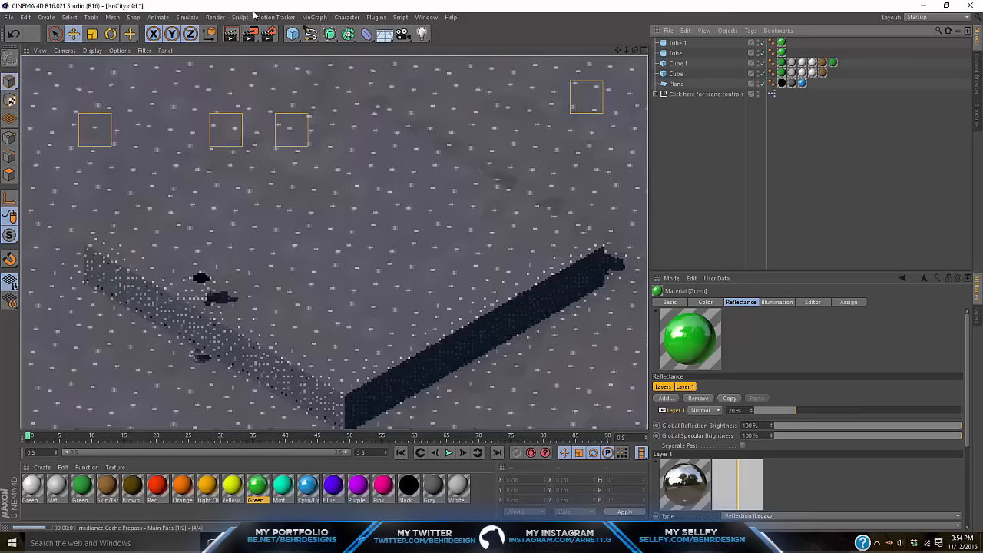
{"action": "left_click", "coordinate": [231, 34]}
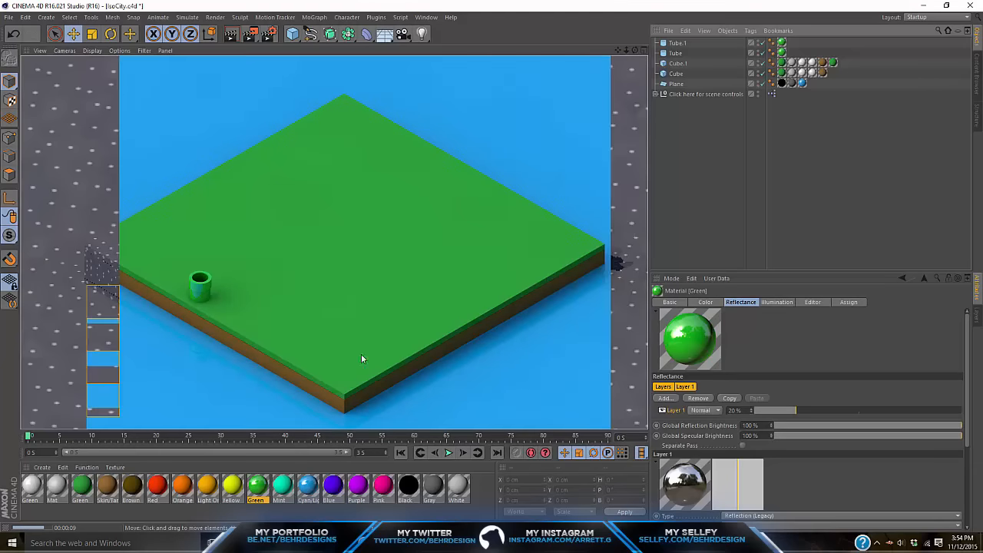
- Switch to the browser to look at another Super Mario game reference image, and return to Cinema 4D
{"action": "left_click", "coordinate": [307, 543]}
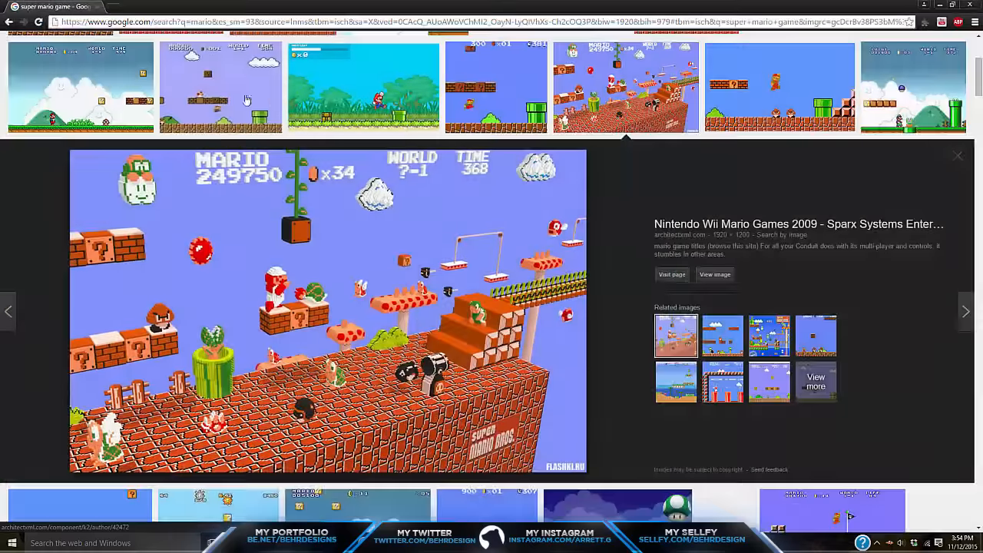
{"action": "left_click", "coordinate": [246, 100]}
{"action": "scroll", "coordinate": [355, 308], "scroll_direction": "up", "scroll_amount": 3}
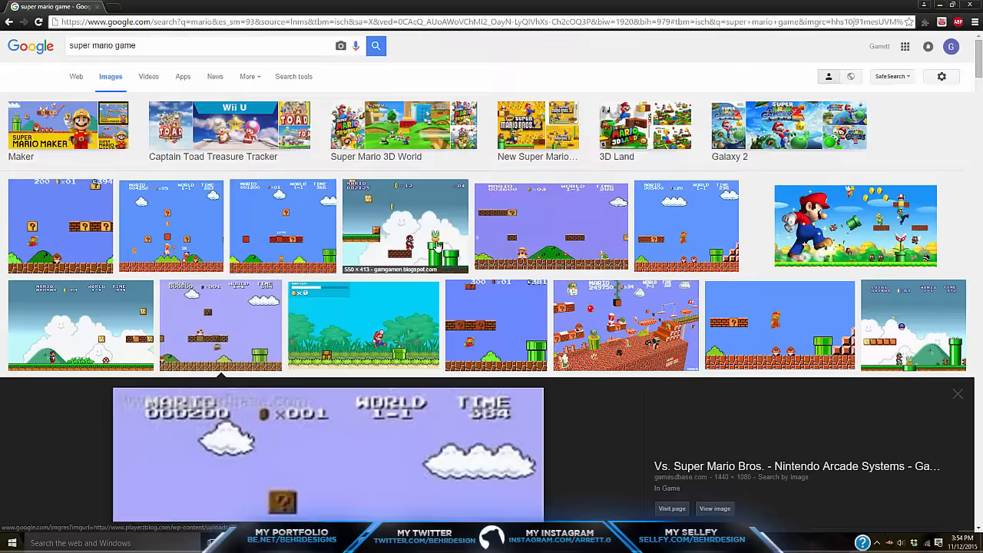
{"action": "left_click", "coordinate": [484, 542]}
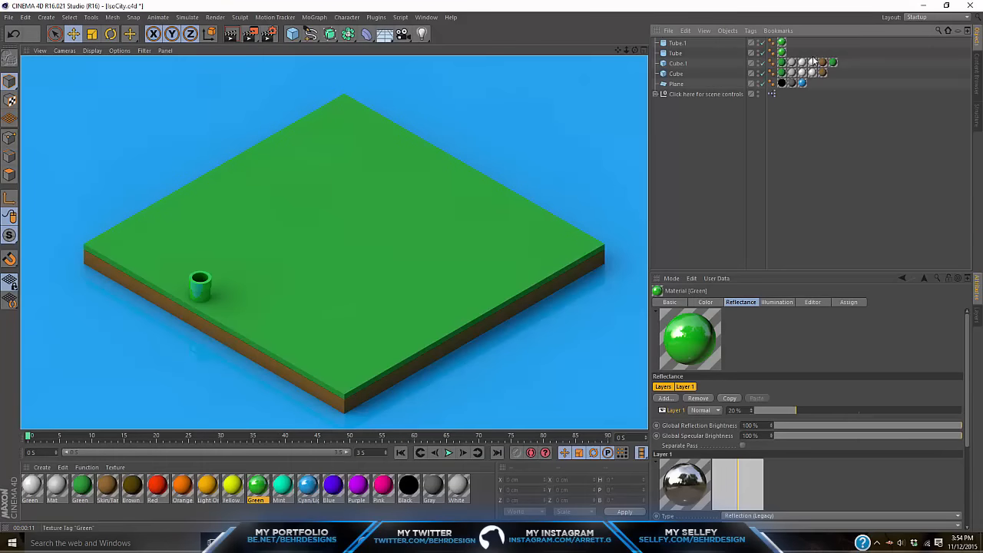
- Move both pipe tubes along Z to about -61 cm and group them into a null
{"action": "left_click_drag", "start_coordinate": [812, 60], "coordinate": [768, 38]}
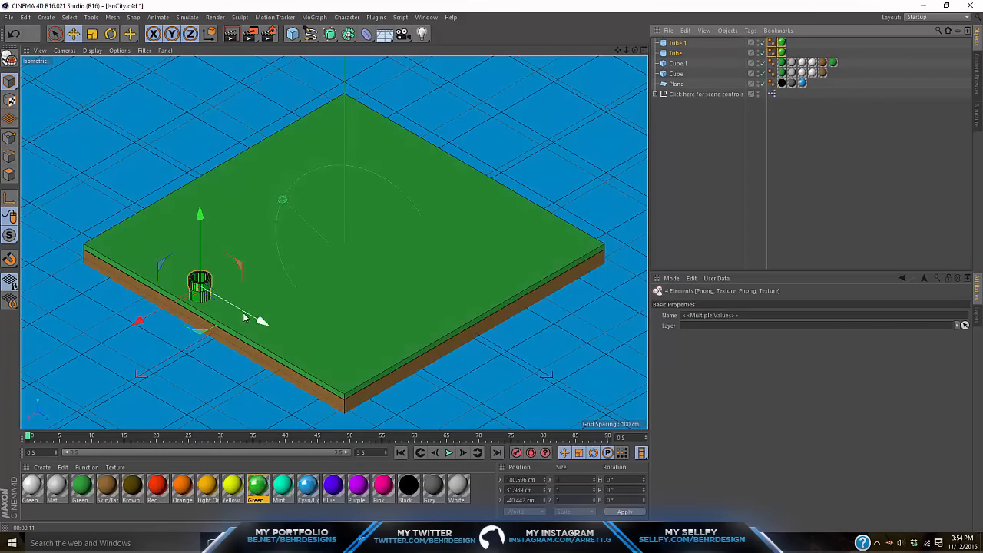
{"action": "left_click_drag", "start_coordinate": [256, 320], "coordinate": [233, 315]}
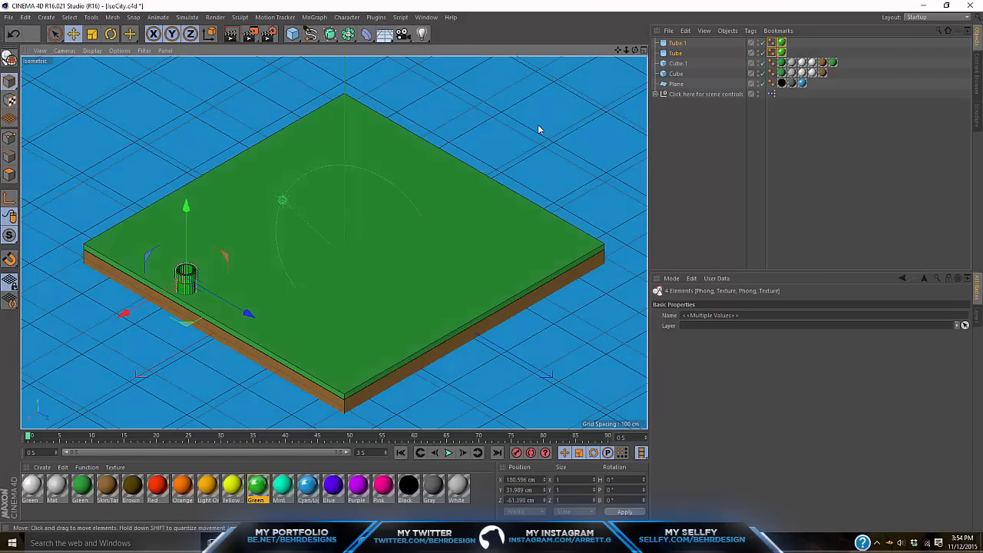
{"action": "key", "text": "alt+g"}
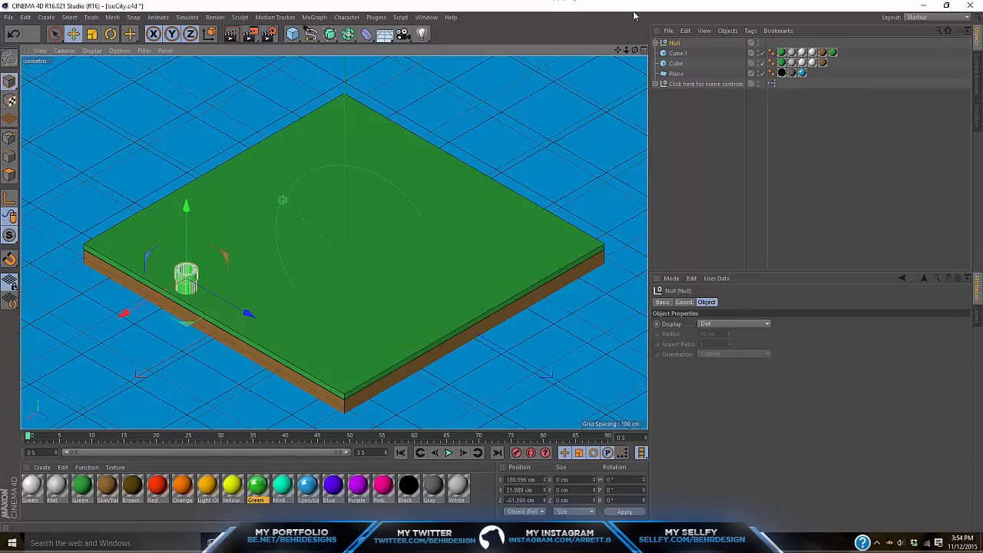
- Rename the pipe's null as Tube, duplicate it, and move the copy to about -27 cm in Z and 44 cm in Y
{"action": "double_click", "coordinate": [674, 42]}
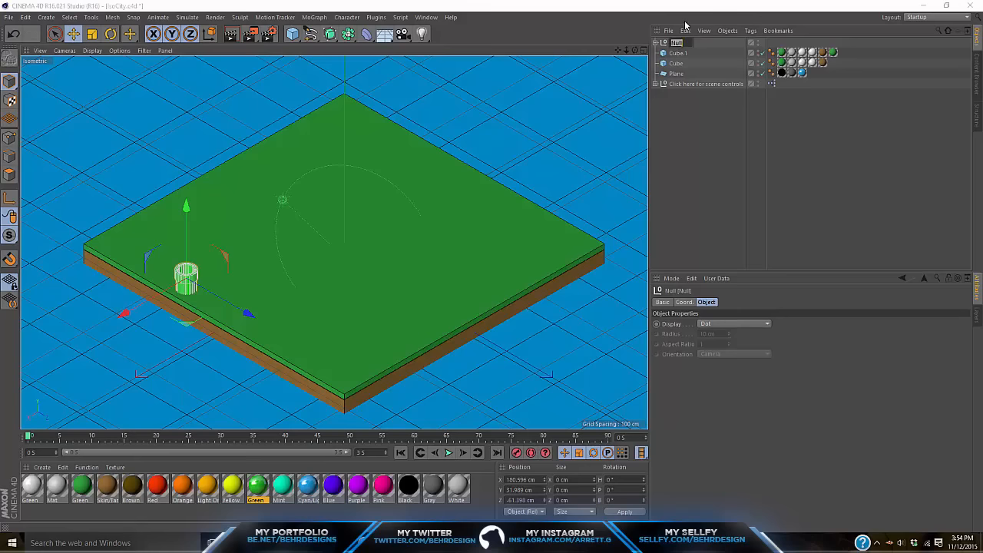
{"action": "key", "text": "Return"}
{"action": "key", "text": "ctrl+c"}
{"action": "key", "text": "ctrl+v"}
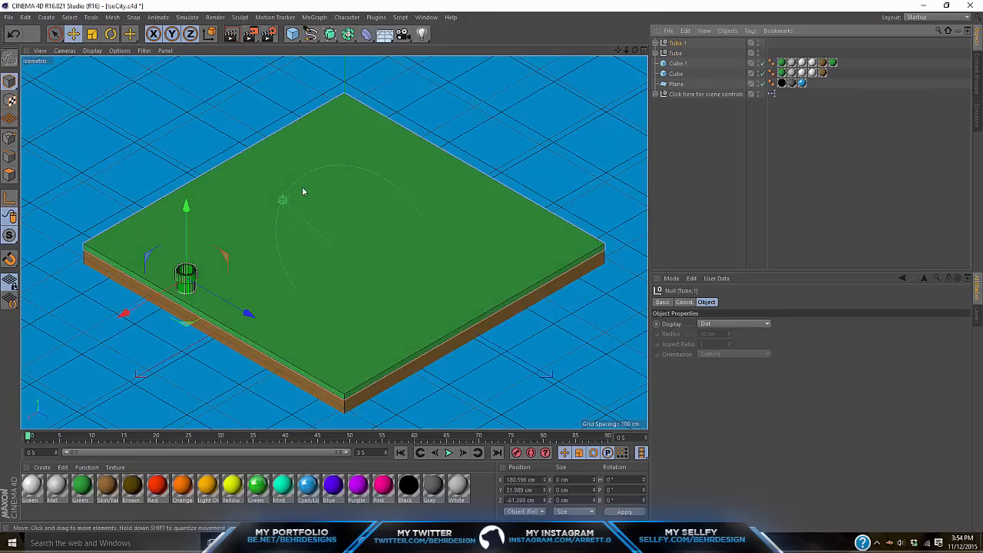
{"action": "left_click_drag", "start_coordinate": [248, 312], "coordinate": [269, 325]}
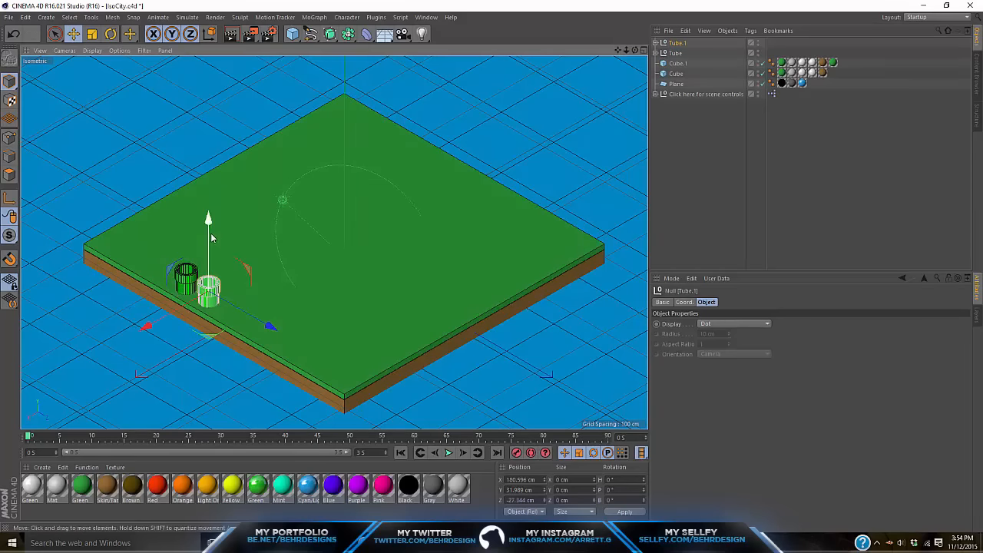
{"action": "left_click_drag", "start_coordinate": [211, 217], "coordinate": [219, 217]}
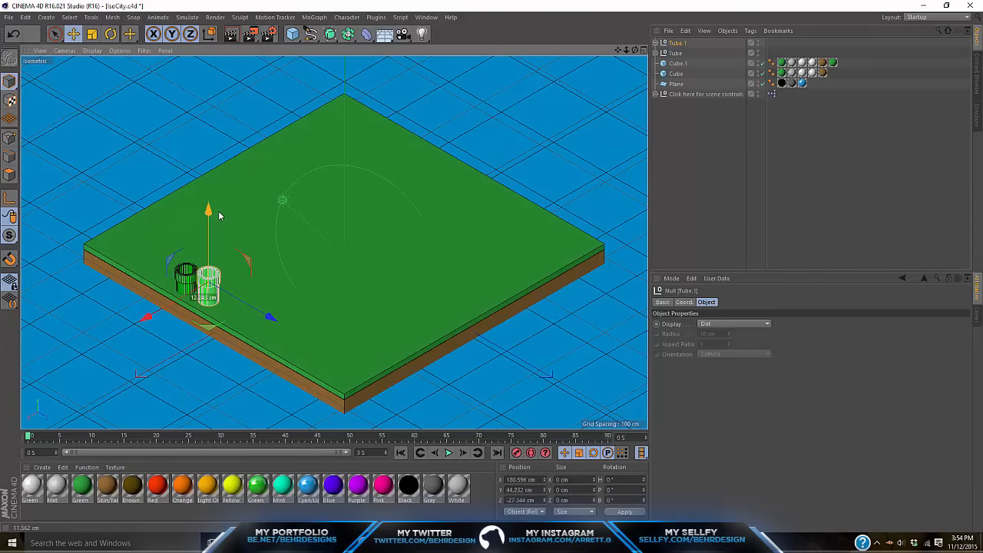
- Duplicate the lower tube of the second pipe and lower the copy along Y to lengthen the pipe down to the grass
{"action": "left_click", "coordinate": [212, 301]}
{"action": "key", "text": "ctrl+c"}
{"action": "key", "text": "ctrl+v"}
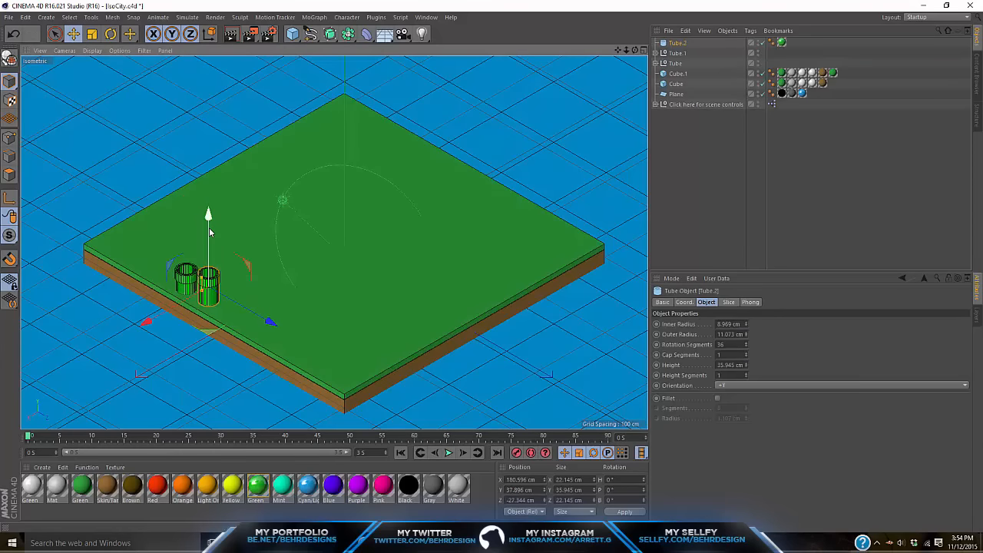
{"action": "left_click_drag", "start_coordinate": [210, 229], "coordinate": [209, 242]}
{"action": "left_click", "coordinate": [778, 246]}
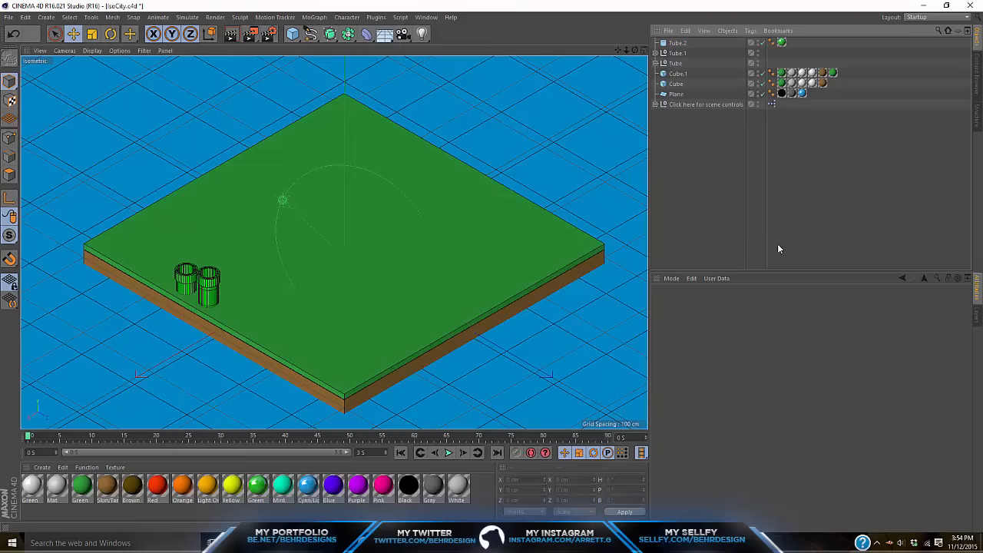
- Move the second pipe and its extension tube together to about 41 cm in Y and -21 cm in Z
{"action": "left_click_drag", "start_coordinate": [781, 55], "coordinate": [674, 42]}
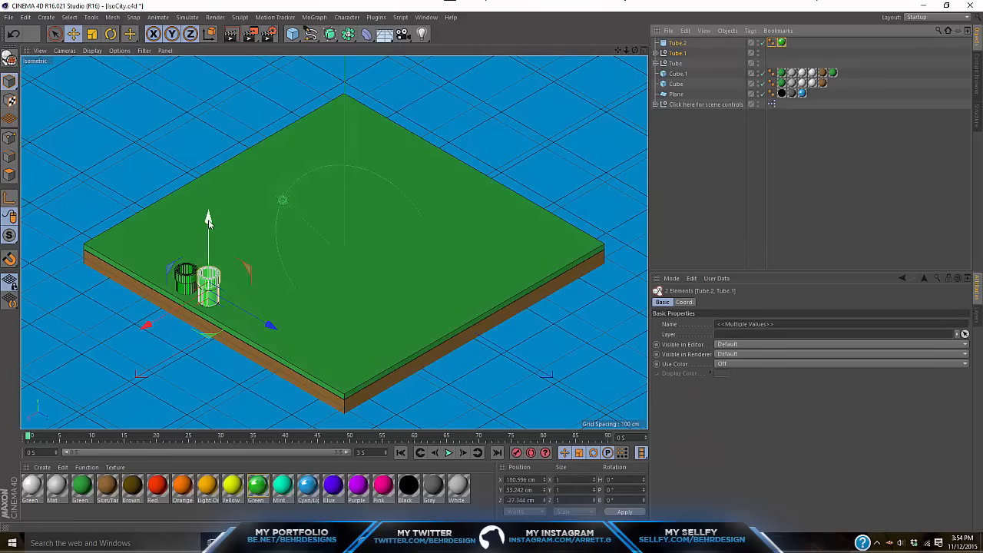
{"action": "left_click_drag", "start_coordinate": [215, 220], "coordinate": [215, 214]}
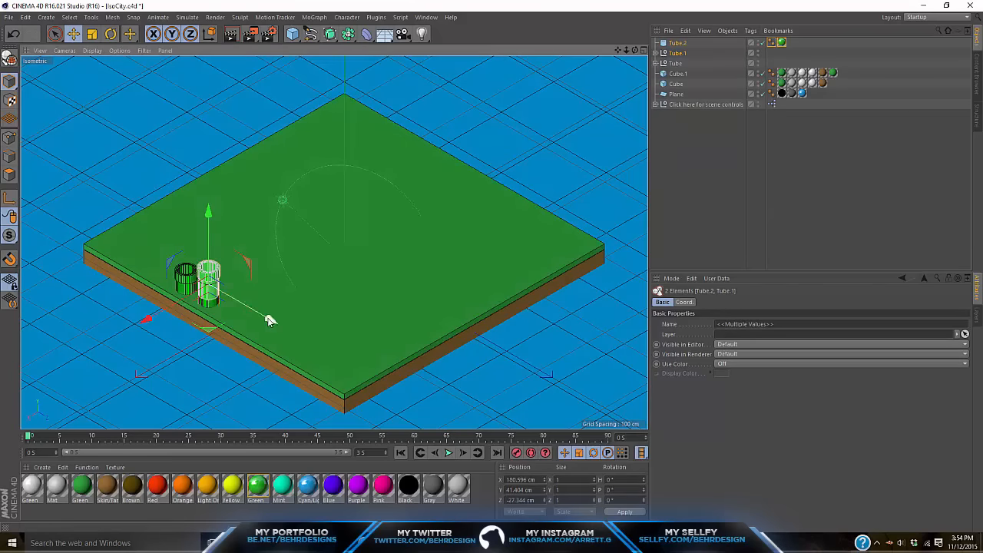
{"action": "left_click_drag", "start_coordinate": [268, 318], "coordinate": [271, 322]}
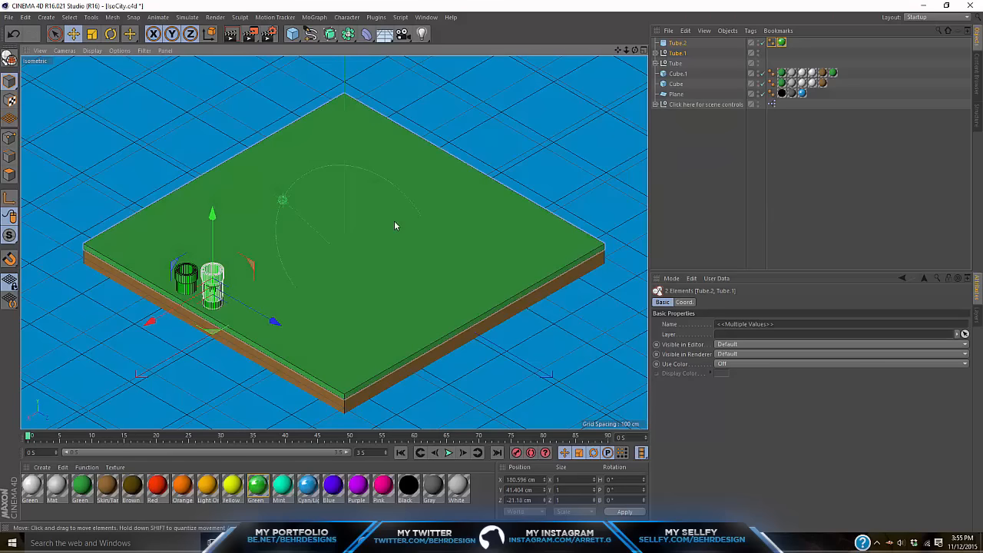
- Duplicate the tall pipe with its extension and move the copy to about 20 cm in Z and 22 cm in Y
{"action": "key", "text": "ctrl+c"}
{"action": "key", "text": "ctrl+v"}
{"action": "left_click_drag", "start_coordinate": [276, 322], "coordinate": [300, 331]}
{"action": "left_click_drag", "start_coordinate": [237, 233], "coordinate": [240, 246]}
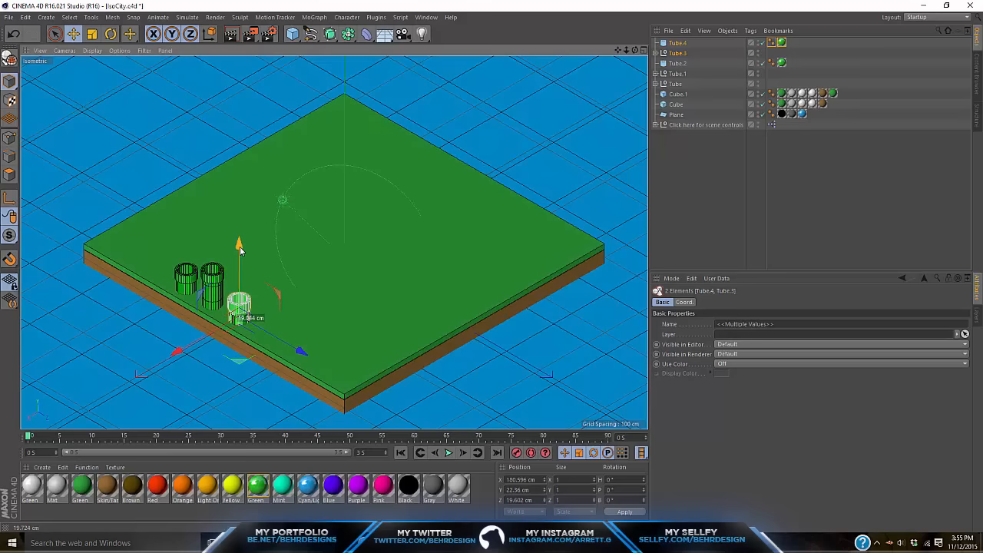
{"action": "left_click", "coordinate": [297, 119]}
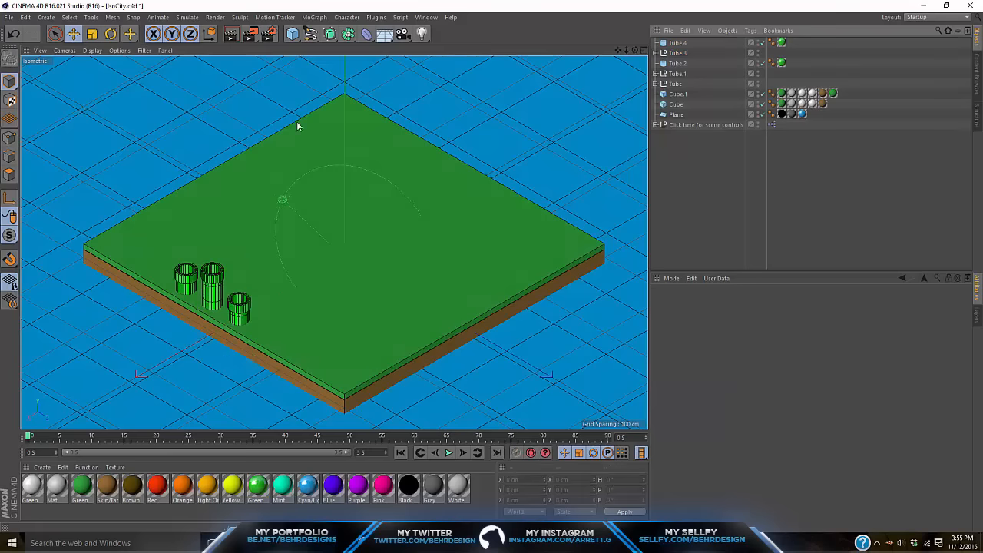
- Render the view, look up the Super Mario reference image with the flagpole and block stairs in the browser, and return to Cinema 4D
{"action": "left_click", "coordinate": [231, 34]}
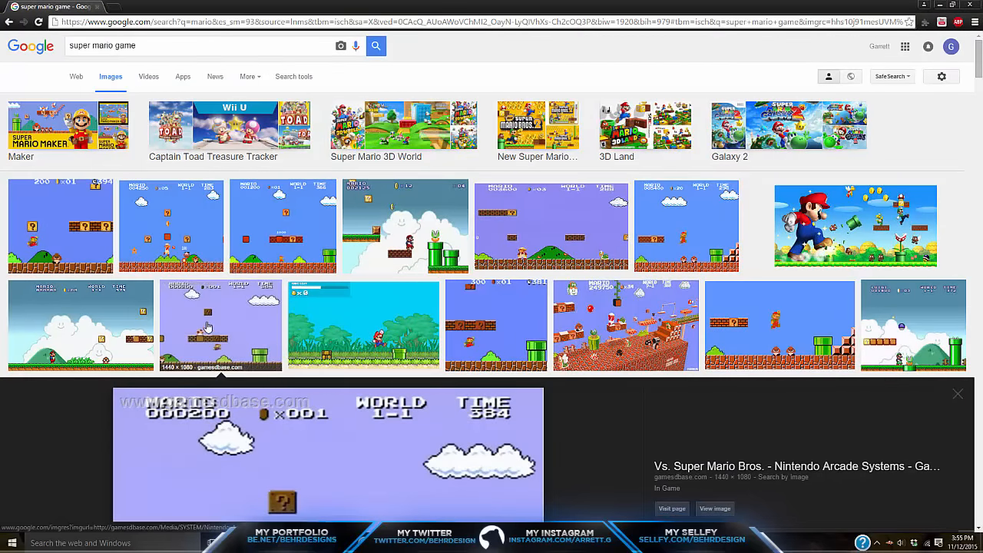
{"action": "scroll", "coordinate": [208, 326], "scroll_direction": "down", "scroll_amount": 10}
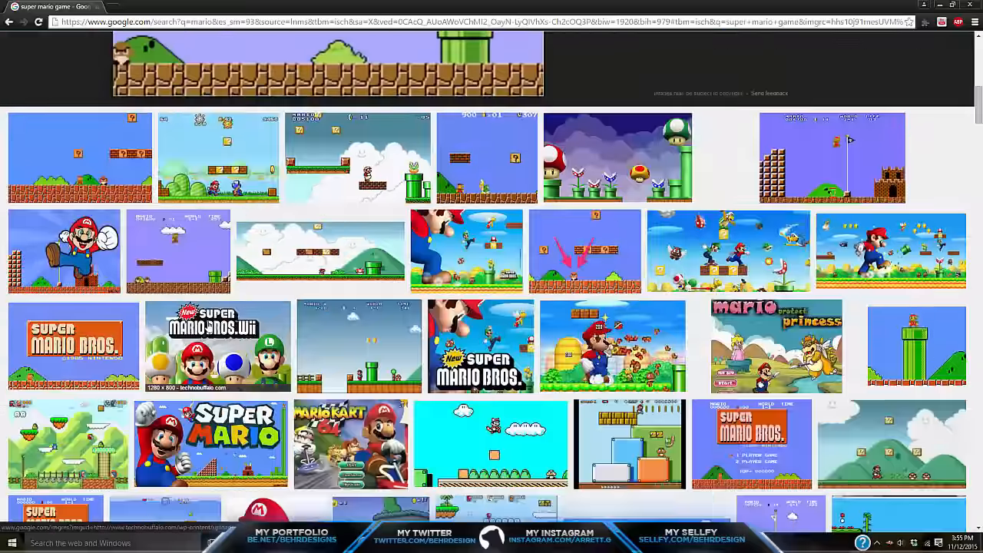
{"action": "scroll", "coordinate": [207, 326], "scroll_direction": "up", "scroll_amount": 3}
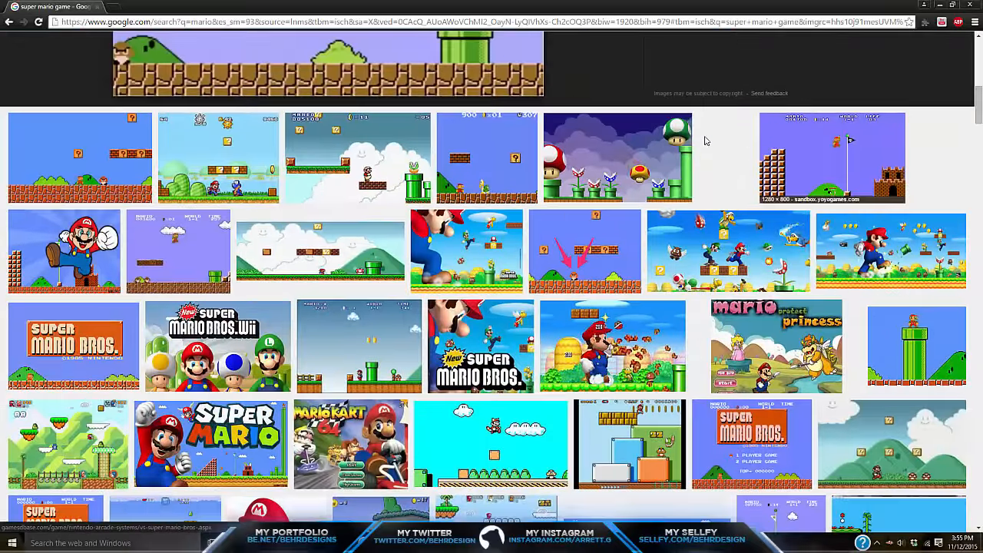
{"action": "left_click", "coordinate": [787, 163]}
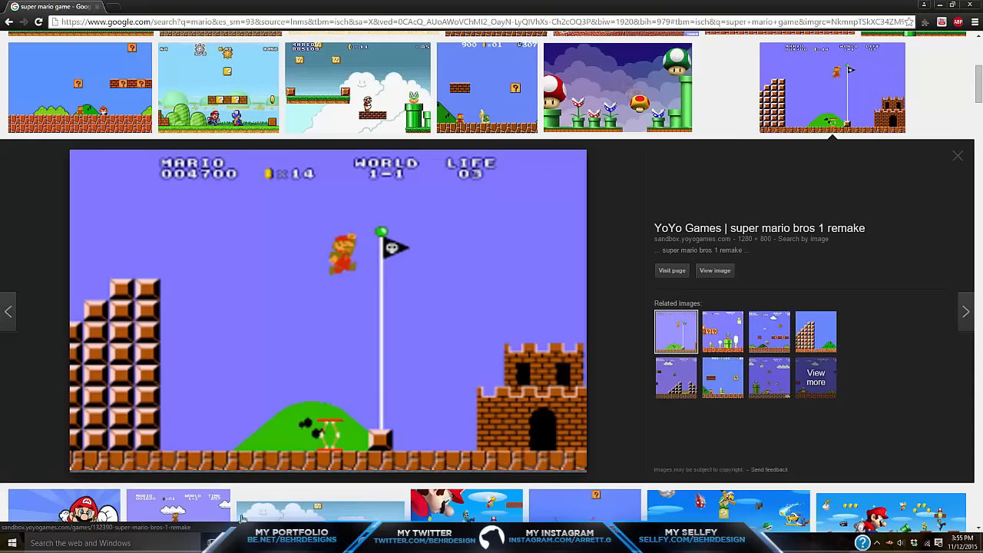
{"action": "left_click", "coordinate": [238, 543]}
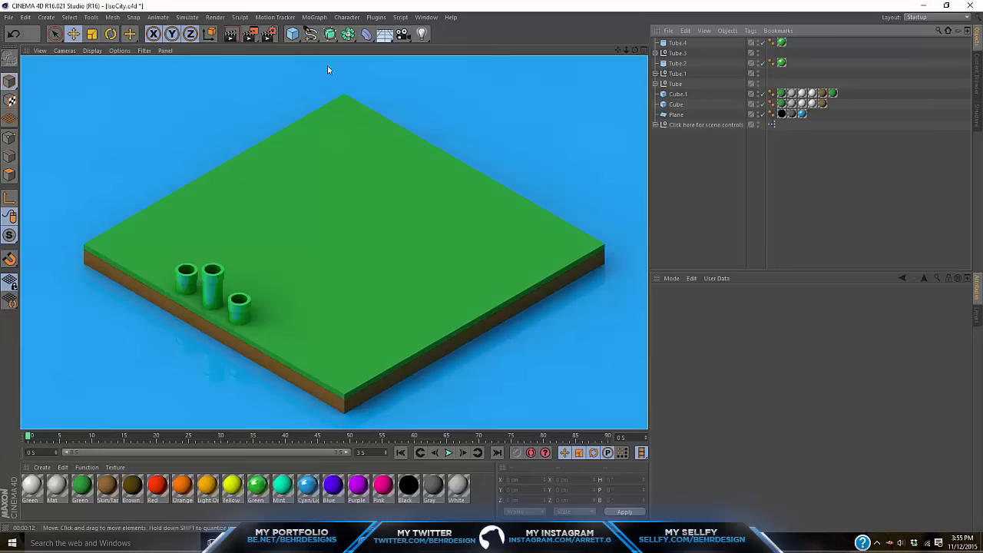
- Switch to the Untitled 2 document and undo the tube creation until the scene is empty
{"action": "left_click", "coordinate": [426, 17]}
{"action": "left_click", "coordinate": [434, 238]}
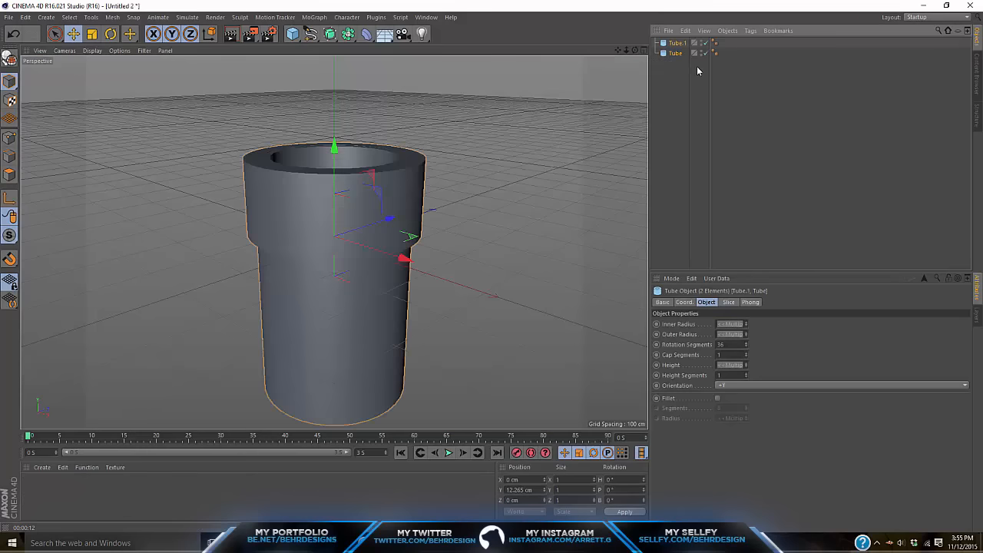
{"action": "key", "text": "ctrl+z"}
{"action": "key", "text": "ctrl+z"}
{"action": "key", "text": "ctrl+z"}
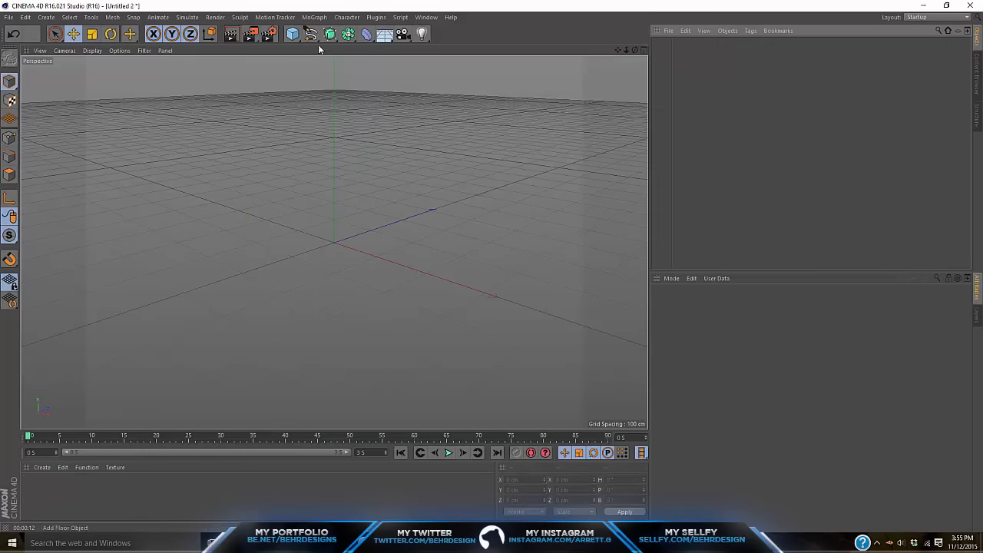
- Add a cube to the empty scene and scale it uniformly to about 64.4 cm
{"action": "left_click", "coordinate": [292, 34]}
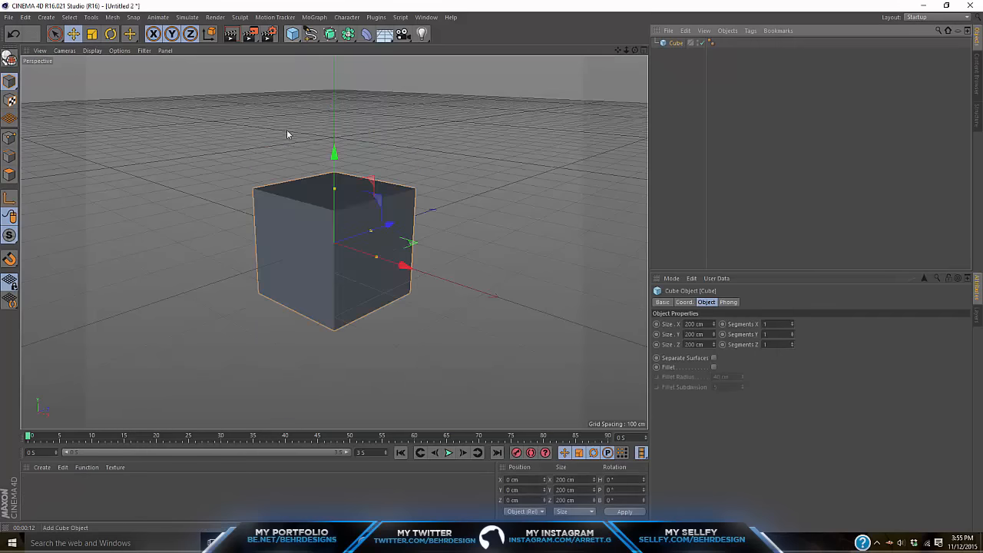
{"action": "left_click", "coordinate": [92, 33]}
{"action": "left_click_drag", "start_coordinate": [389, 158], "coordinate": [131, 180]}
{"action": "left_click", "coordinate": [73, 34]}
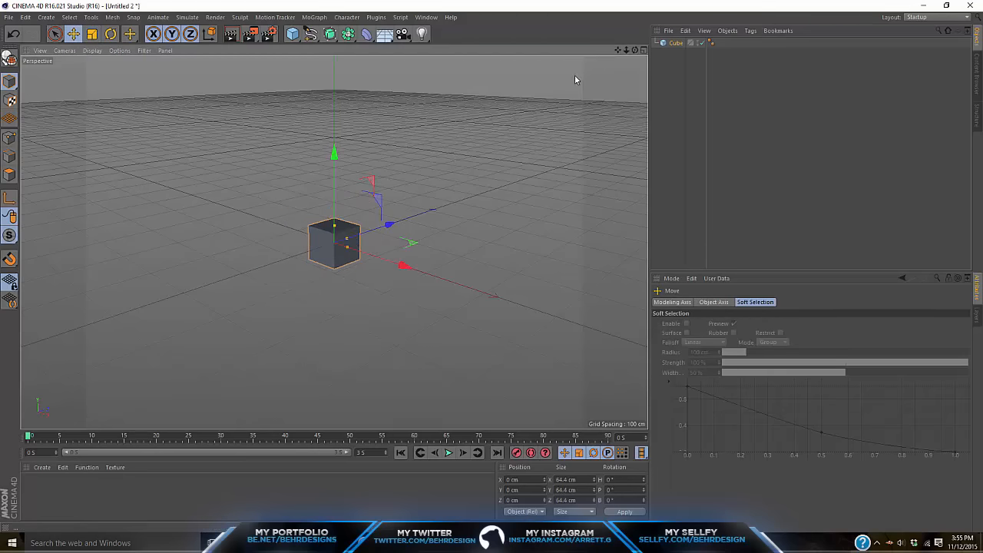
- Set the cube's Y segments to 35 and give it a fillet with a 5 cm radius and a subdivision of 2
{"action": "left_click_drag", "start_coordinate": [635, 51], "coordinate": [829, 84]}
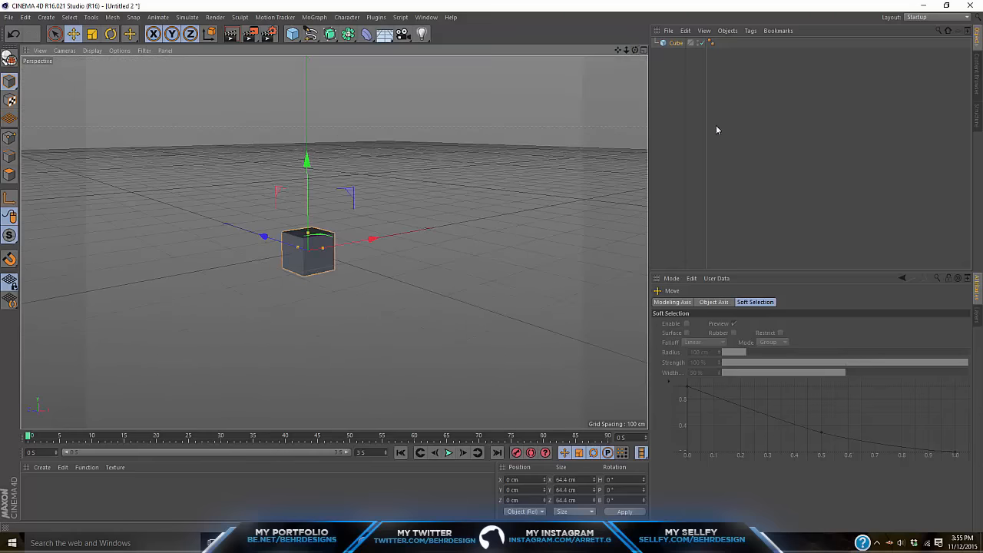
{"action": "left_click", "coordinate": [676, 42]}
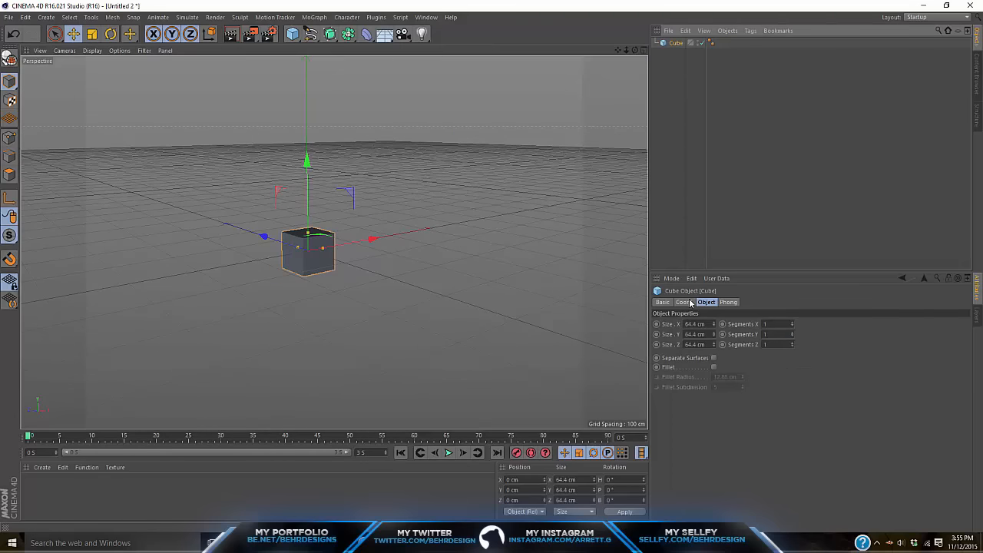
{"action": "left_click", "coordinate": [686, 302]}
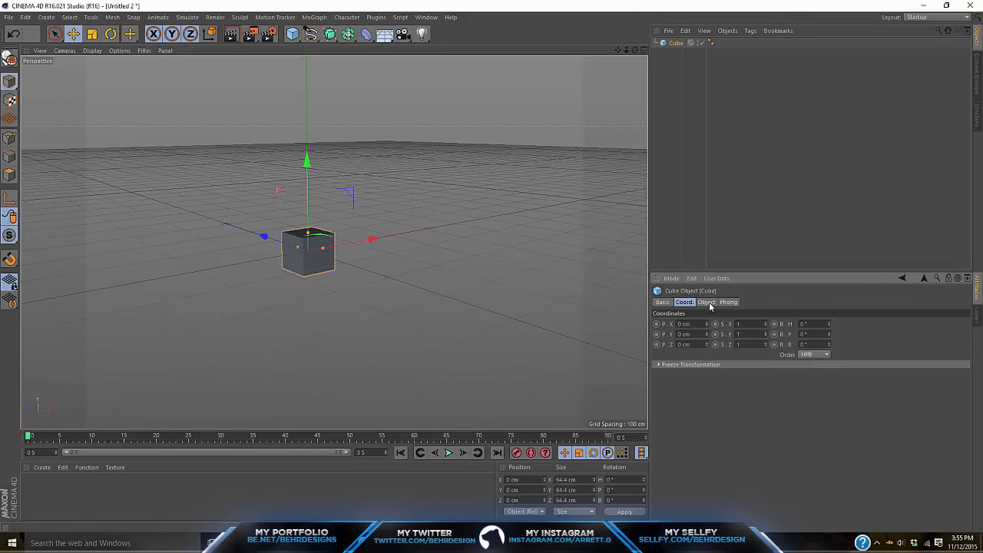
{"action": "left_click", "coordinate": [706, 302]}
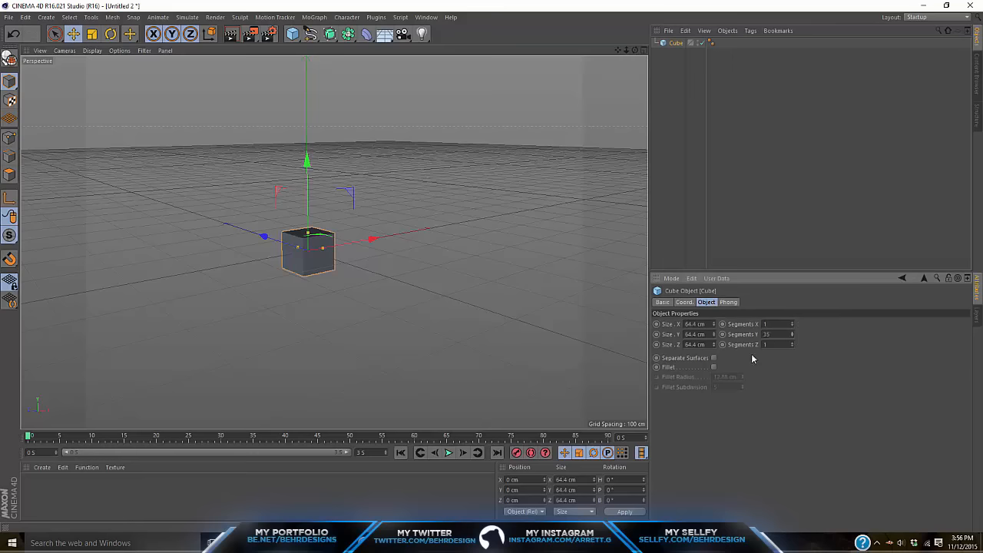
{"action": "left_click", "coordinate": [713, 367]}
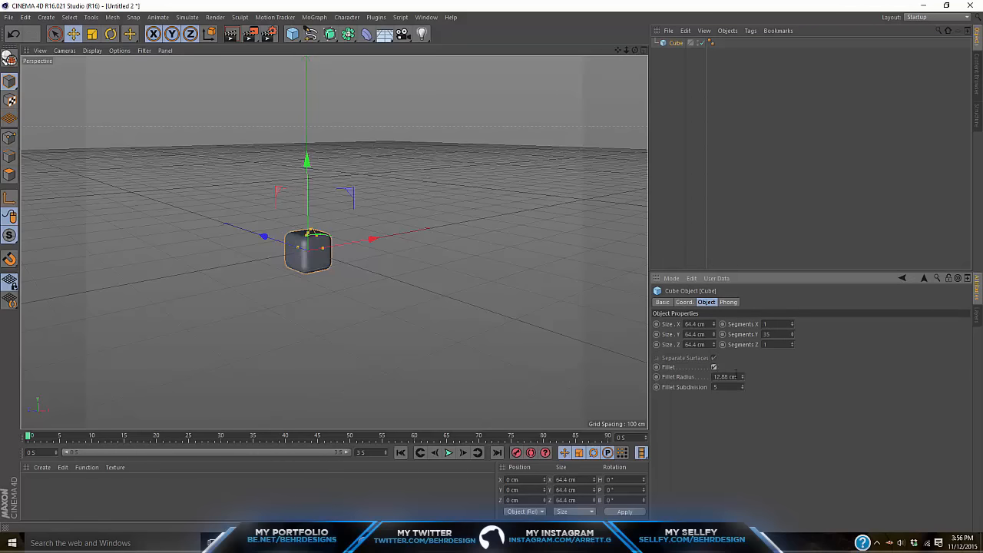
{"action": "left_click_drag", "start_coordinate": [742, 380], "coordinate": [742, 401]}
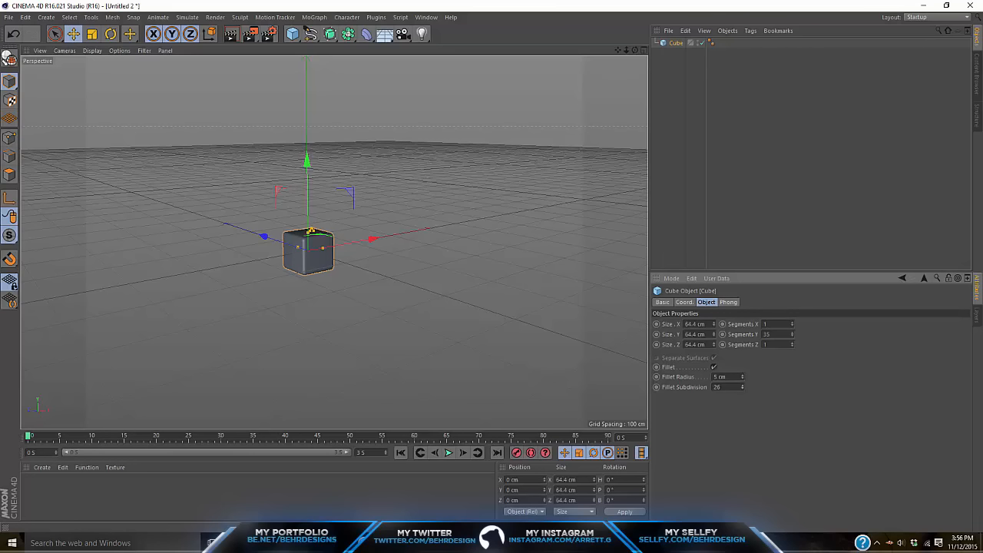
{"action": "mouse_move", "coordinate": [742, 386]}
{"action": "left_mouse_down"}
{"action": "mouse_move", "coordinate": [743, 419]}
{"action": "mouse_move", "coordinate": [742, 379]}
{"action": "mouse_move", "coordinate": [742, 398]}
{"action": "left_mouse_up"}
{"action": "left_click", "coordinate": [676, 197]}
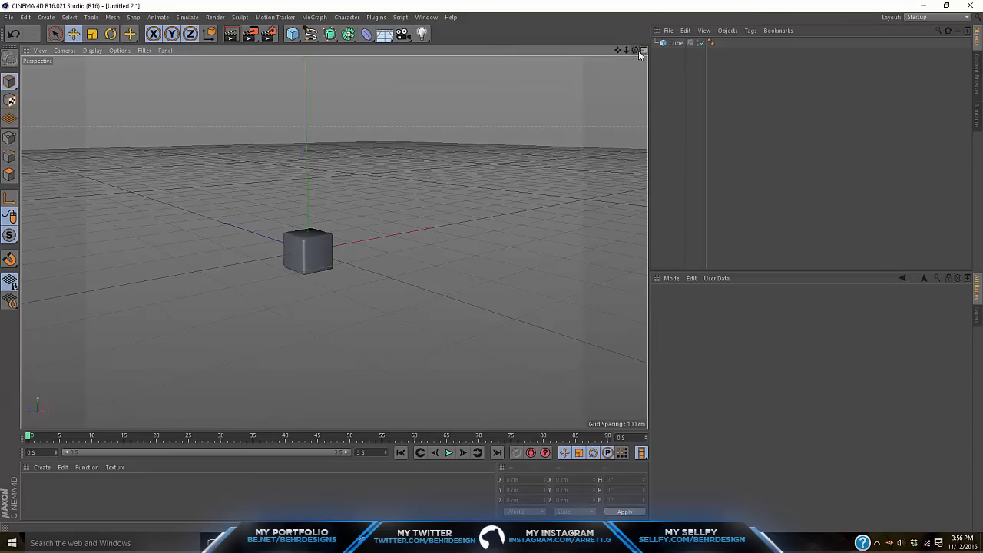
- Duplicate the filleted cube and stack the copy on top at about 69 cm in Y
{"action": "left_click_drag", "start_coordinate": [634, 50], "coordinate": [714, 54]}
{"action": "left_click", "coordinate": [327, 268]}
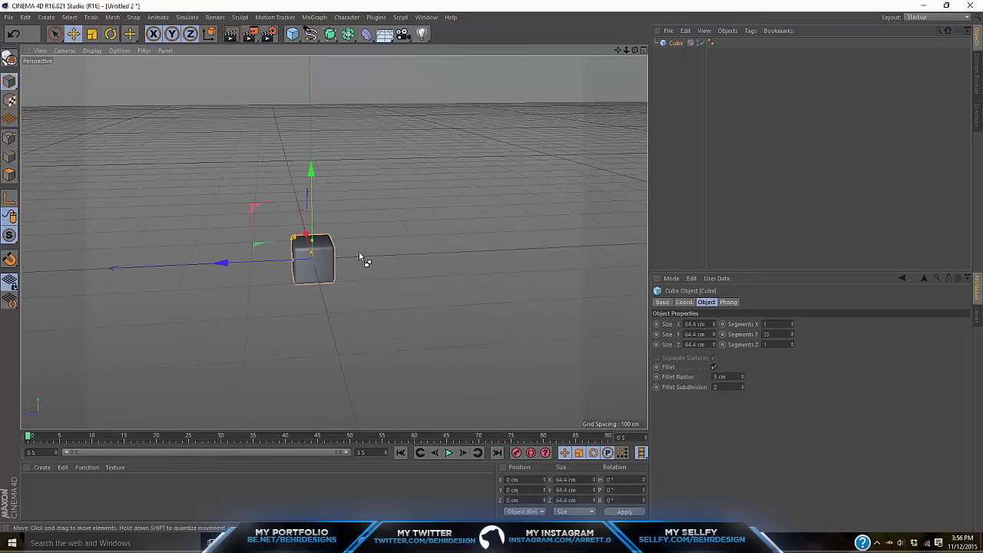
{"action": "key", "text": "ctrl+c"}
{"action": "key", "text": "ctrl+v"}
{"action": "left_click_drag", "start_coordinate": [310, 170], "coordinate": [337, 130]}
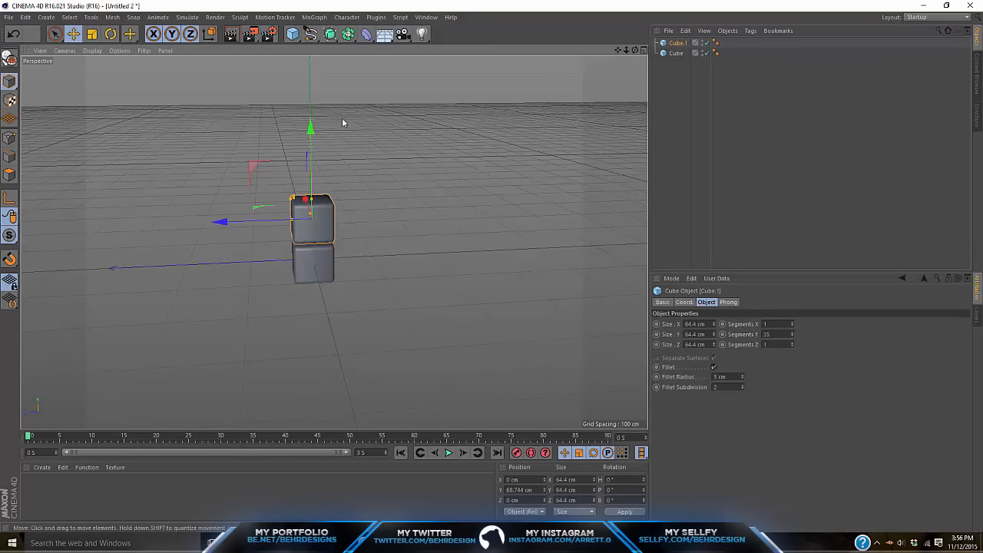
- Duplicate both stacked cubes and raise the copies to about 174 cm in Y, making a column of four
{"action": "left_click_drag", "start_coordinate": [760, 75], "coordinate": [503, 2]}
{"action": "key", "text": "ctrl+c"}
{"action": "key", "text": "ctrl+v"}
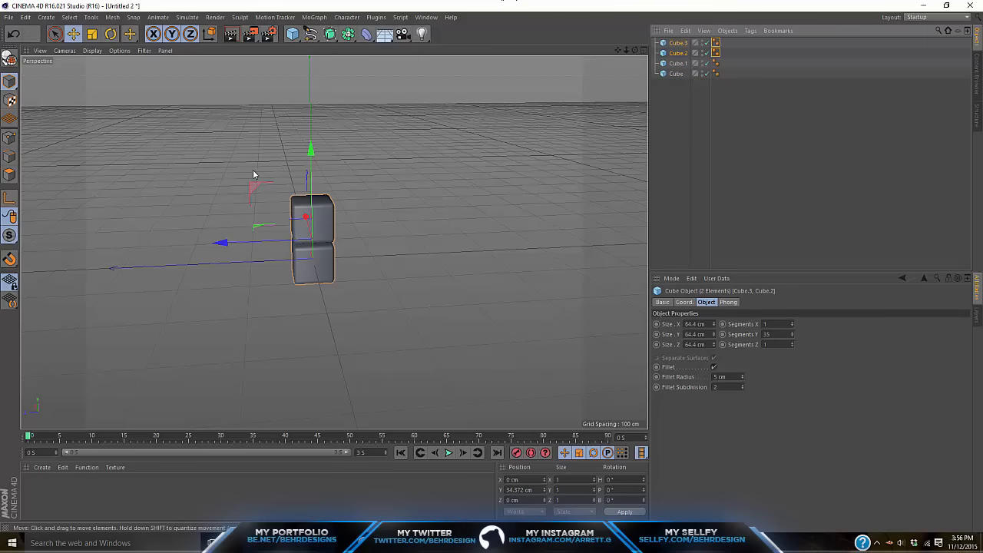
{"action": "left_click_drag", "start_coordinate": [315, 146], "coordinate": [313, 55]}
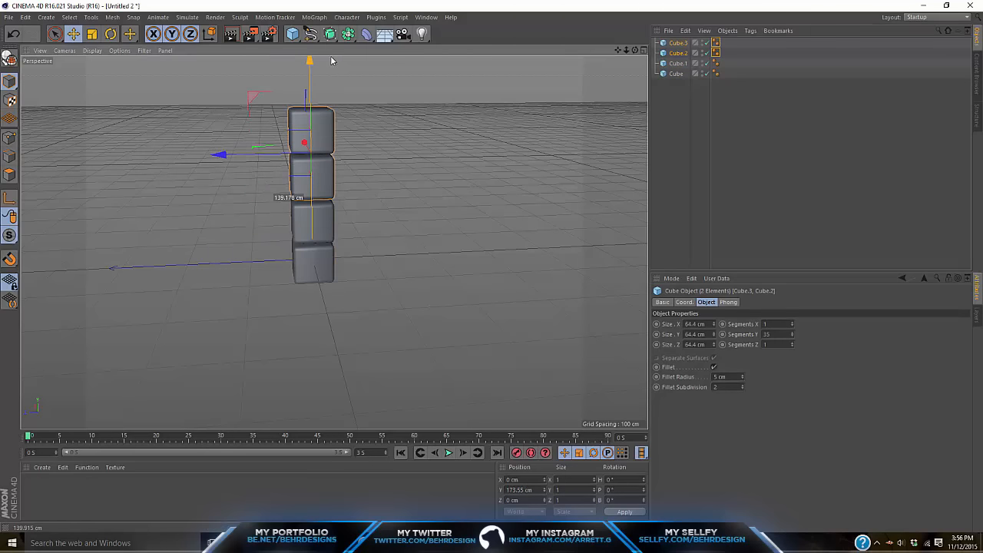
{"action": "left_click", "coordinate": [762, 208]}
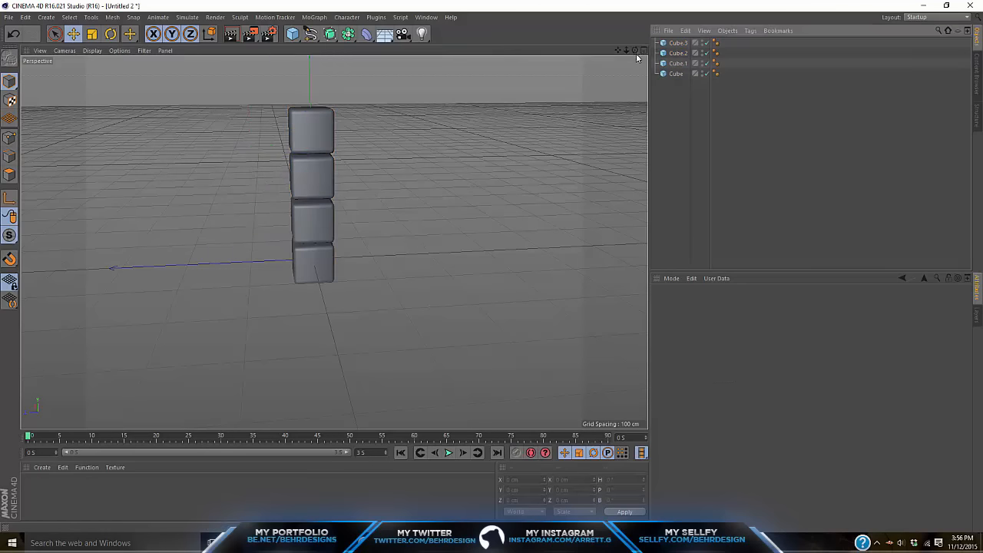
- Duplicate the column of four cubes and raise the copies to about 390 cm in Y, directly above the originals
{"action": "left_click_drag", "start_coordinate": [635, 51], "coordinate": [333, 242]}
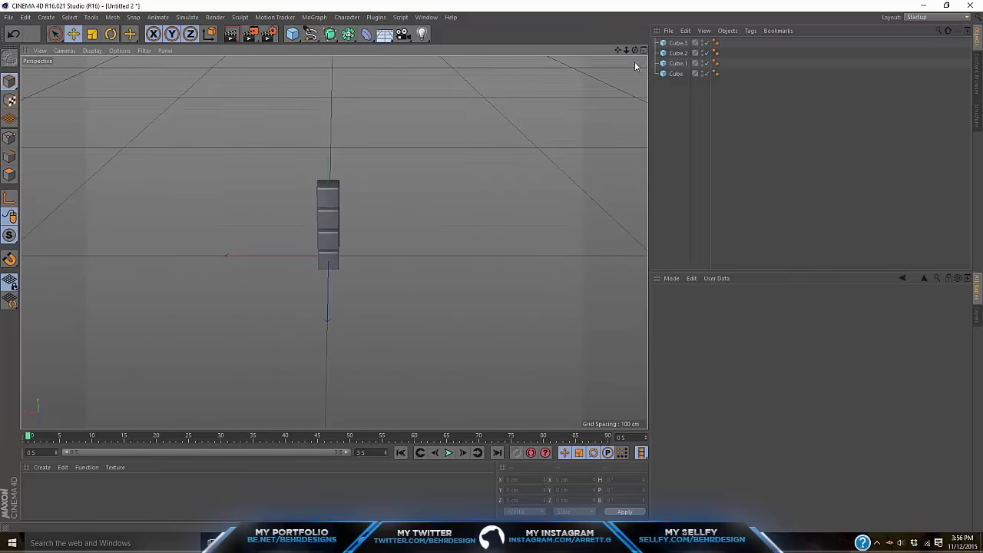
{"action": "left_click_drag", "start_coordinate": [727, 89], "coordinate": [577, 2]}
{"action": "key", "text": "ctrl+c"}
{"action": "key", "text": "ctrl+v"}
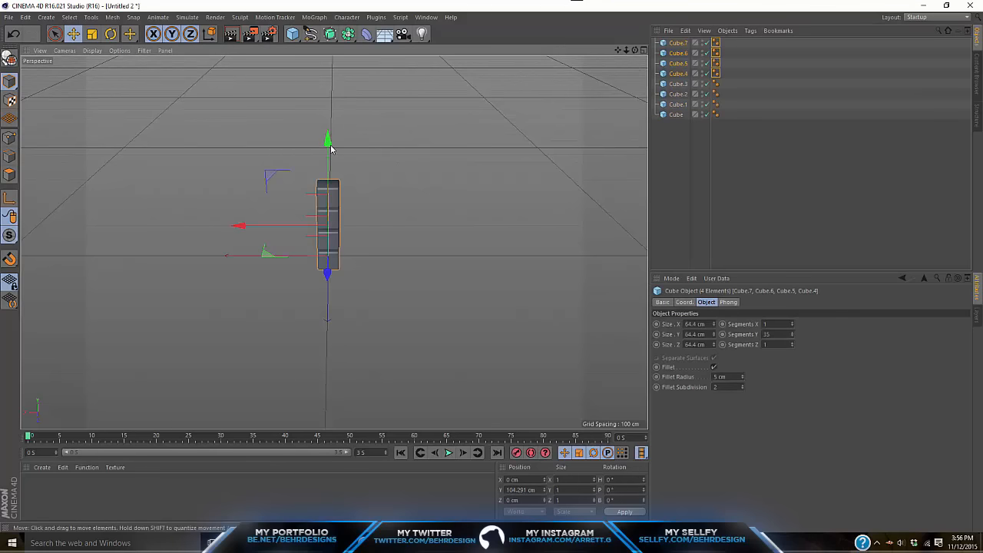
{"action": "left_click_drag", "start_coordinate": [331, 147], "coordinate": [331, 55]}
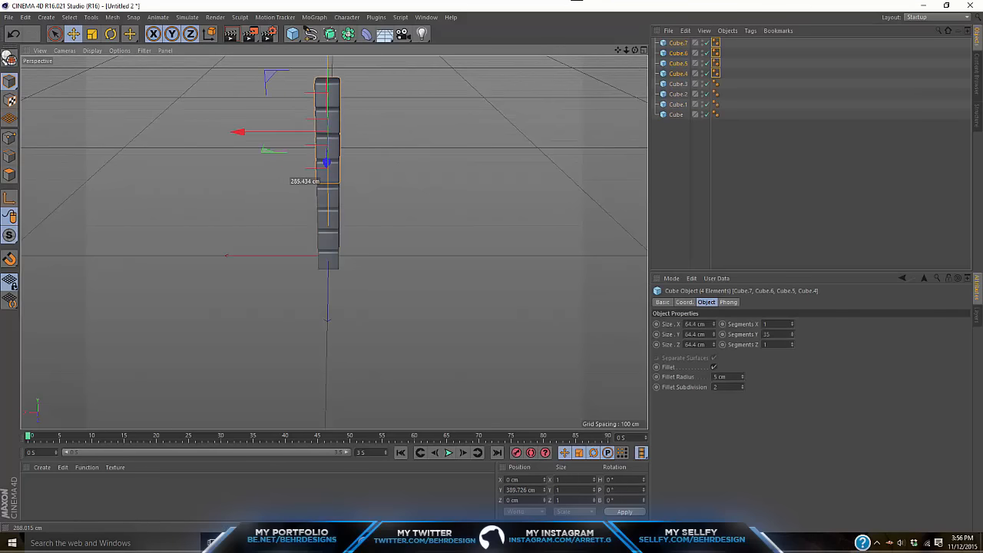
- Lower the upper four cubes of the column to about 382 cm in Y so they sit closer to the cubes below
{"action": "scroll", "coordinate": [442, 205], "scroll_direction": "up", "scroll_amount": 4}
{"action": "scroll", "coordinate": [442, 205], "scroll_direction": "down", "scroll_amount": 1}
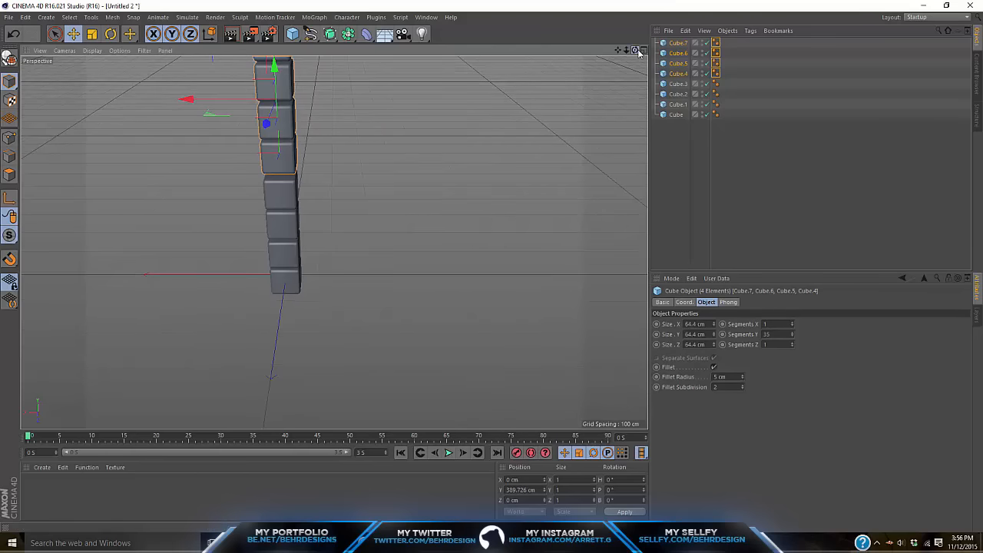
{"action": "mouse_move", "coordinate": [635, 50]}
{"action": "left_mouse_down"}
{"action": "mouse_move", "coordinate": [634, 35]}
{"action": "mouse_move", "coordinate": [637, 54]}
{"action": "left_mouse_up"}
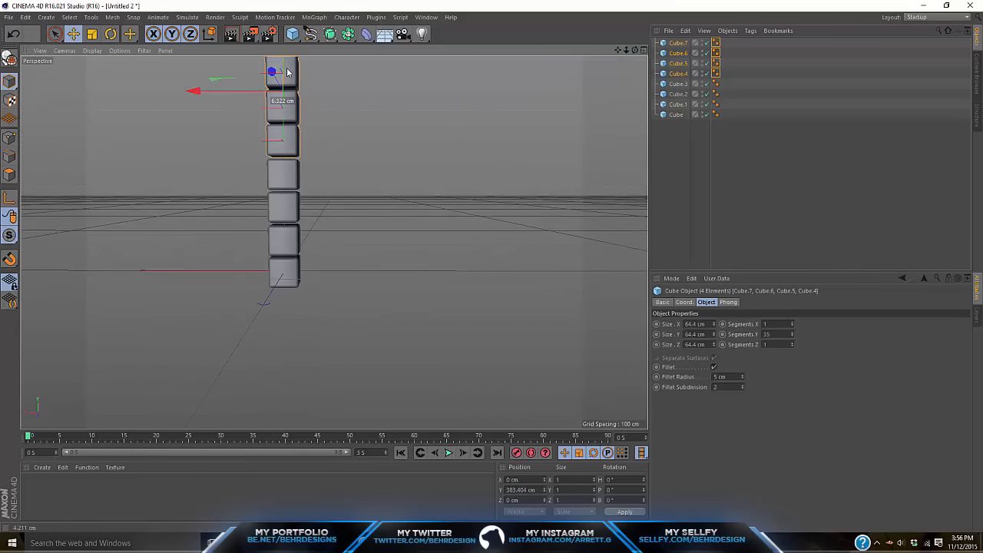
{"action": "left_click", "coordinate": [736, 117]}
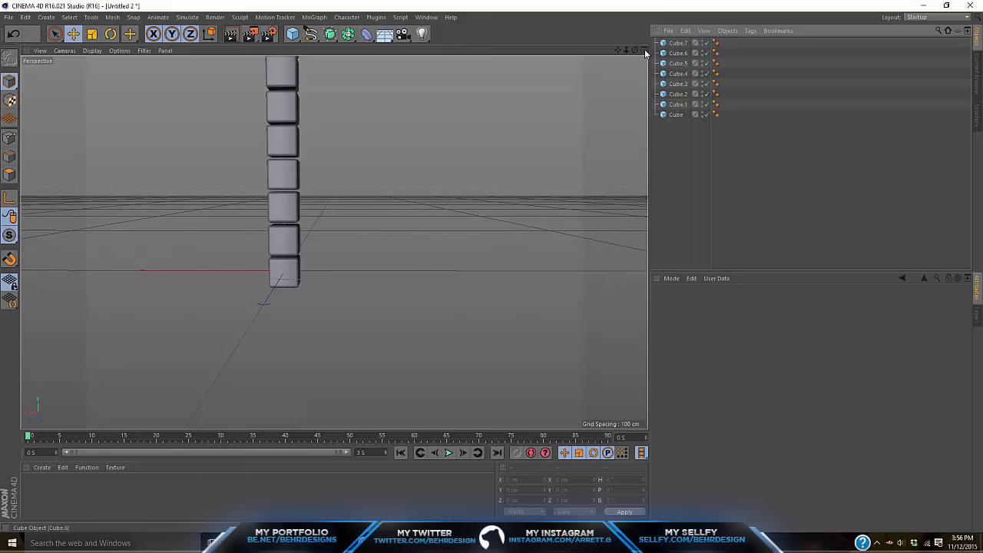
- Duplicate the whole eight-cube column four times along X at about 71 cm spacing, making a wall of five columns
{"action": "left_click_drag", "start_coordinate": [617, 50], "coordinate": [605, 136]}
{"action": "key", "text": "ctrl+a"}
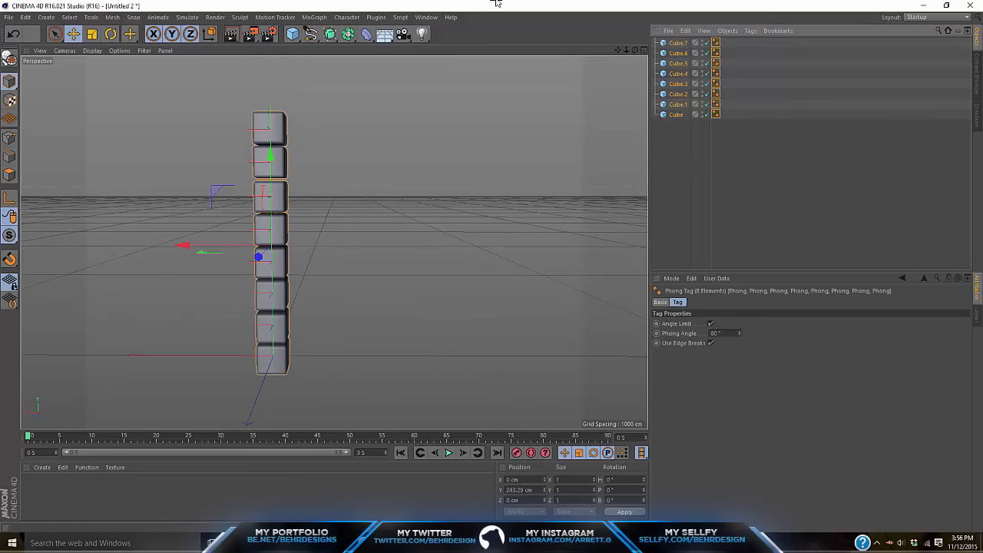
{"action": "key", "text": "ctrl+c"}
{"action": "key", "text": "ctrl+v"}
{"action": "left_click_drag", "start_coordinate": [181, 246], "coordinate": [321, 248]}
{"action": "key", "text": "ctrl+c"}
{"action": "key", "text": "ctrl+v"}
{"action": "key", "text": "ctrl+c"}
{"action": "key", "text": "ctrl+v"}
{"action": "left_click", "coordinate": [710, 77]}
- Duplicate the 35 cubes below the wall's top row and move the copies forward to about 71 cm in Z
{"action": "mouse_move", "coordinate": [634, 50]}
{"action": "left_mouse_down"}
{"action": "mouse_move", "coordinate": [558, 51]}
{"action": "mouse_move", "coordinate": [612, 55]}
{"action": "mouse_move", "coordinate": [624, 39]}
{"action": "left_mouse_up"}
{"action": "left_click", "coordinate": [77, 36]}
{"action": "left_click", "coordinate": [311, 158]}
{"action": "left_click", "coordinate": [345, 159], "text": "shift"}
{"action": "left_click", "coordinate": [364, 159], "text": "shift"}
{"action": "left_click", "coordinate": [404, 158], "text": "shift"}
{"action": "left_click", "coordinate": [401, 185], "text": "shift"}
{"action": "left_click", "coordinate": [367, 191], "text": "shift"}
{"action": "left_click", "coordinate": [323, 193], "text": "shift"}
{"action": "left_click", "coordinate": [344, 196], "text": "shift"}
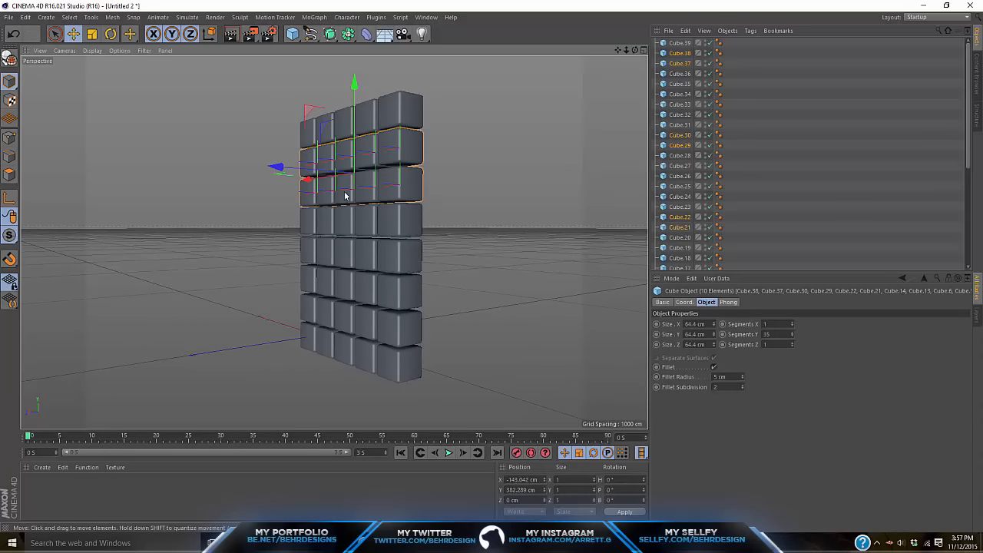
{"action": "left_click", "coordinate": [315, 221], "text": "shift"}
{"action": "left_click_drag", "start_coordinate": [345, 221], "coordinate": [375, 220]}
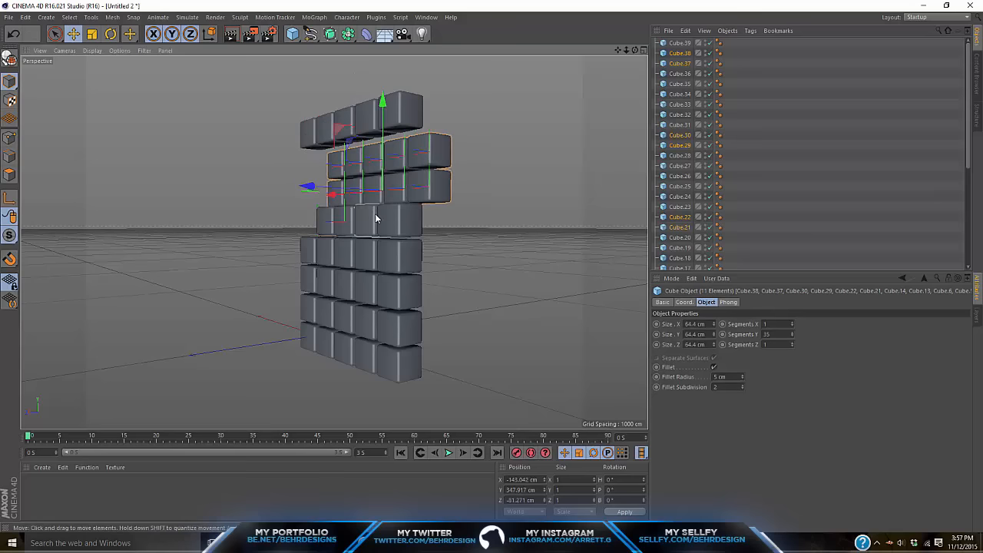
{"action": "key", "text": "ctrl+z"}
{"action": "left_click", "coordinate": [328, 253], "text": "shift"}
{"action": "left_click", "coordinate": [352, 254], "text": "shift"}
{"action": "left_click", "coordinate": [396, 288], "text": "shift"}
{"action": "left_click", "coordinate": [346, 298], "text": "shift"}
{"action": "left_click", "coordinate": [328, 284], "text": "shift"}
{"action": "left_click", "coordinate": [369, 285], "text": "shift"}
{"action": "left_click", "coordinate": [313, 310], "text": "shift"}
{"action": "left_click", "coordinate": [326, 312], "text": "shift"}
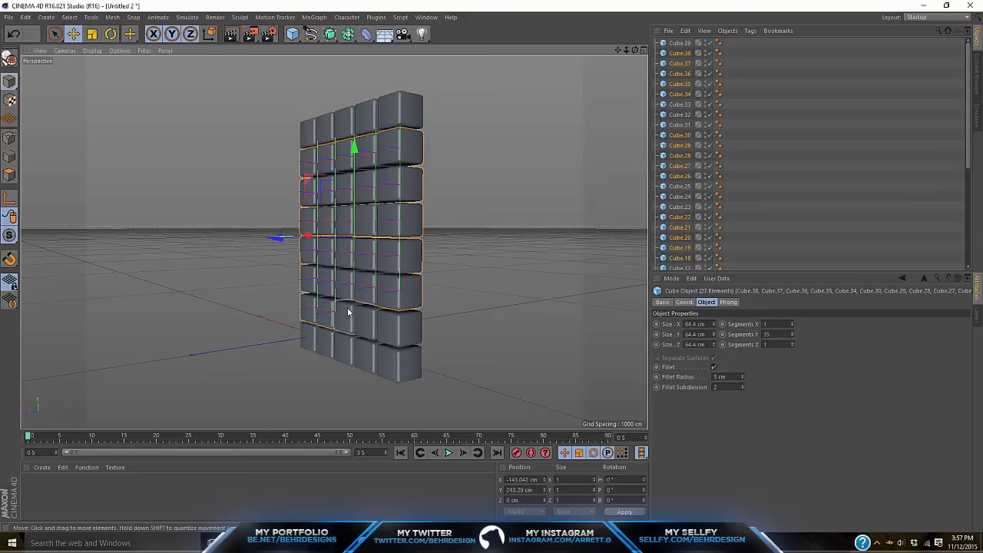
{"action": "left_click", "coordinate": [396, 328], "text": "shift"}
{"action": "left_click", "coordinate": [391, 360], "text": "shift"}
{"action": "left_click", "coordinate": [361, 364], "text": "shift"}
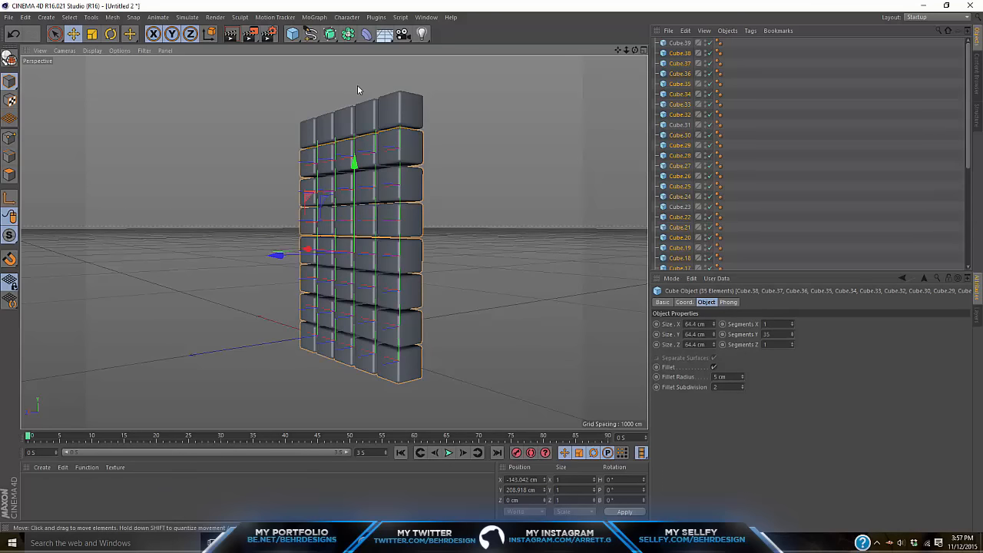
{"action": "left_click_drag", "start_coordinate": [277, 259], "coordinate": [248, 267]}
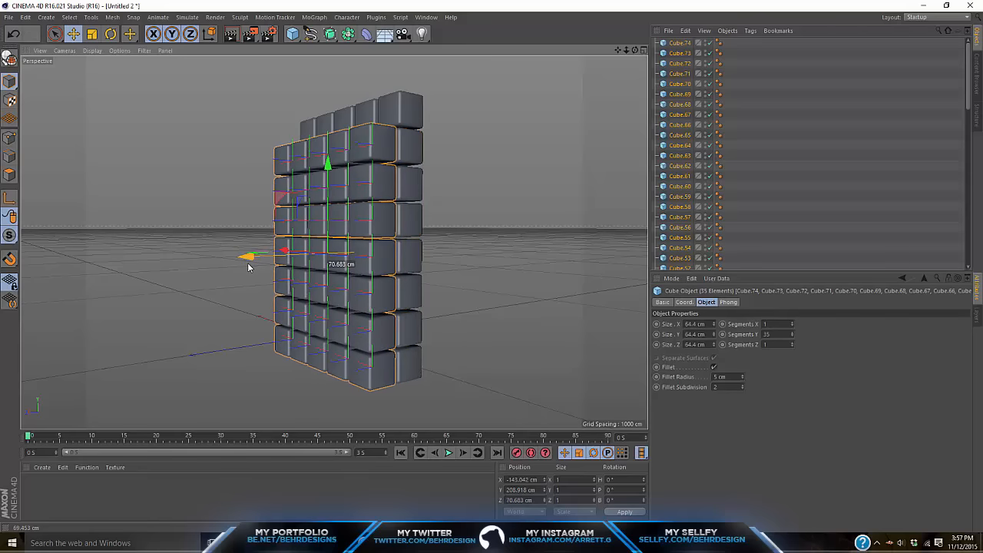
- Duplicate the lower six rows of the front layer, 30 cubes, and move the copies forward to about 141 cm in Z
{"action": "left_click_drag", "start_coordinate": [635, 49], "coordinate": [599, 58]}
{"action": "left_click", "coordinate": [767, 138]}
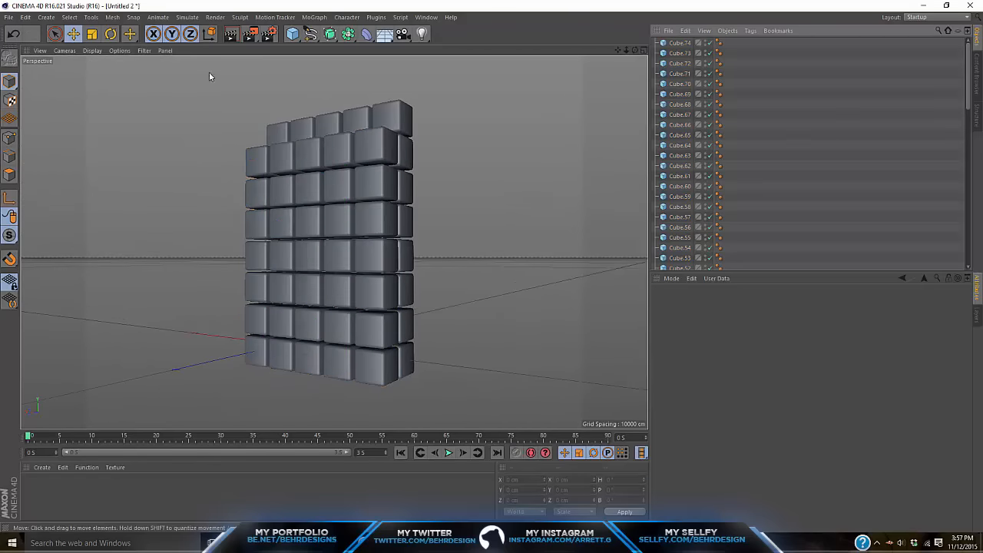
{"action": "left_click", "coordinate": [268, 195]}
{"action": "left_click", "coordinate": [292, 198], "text": "shift"}
{"action": "left_click", "coordinate": [316, 196], "text": "shift"}
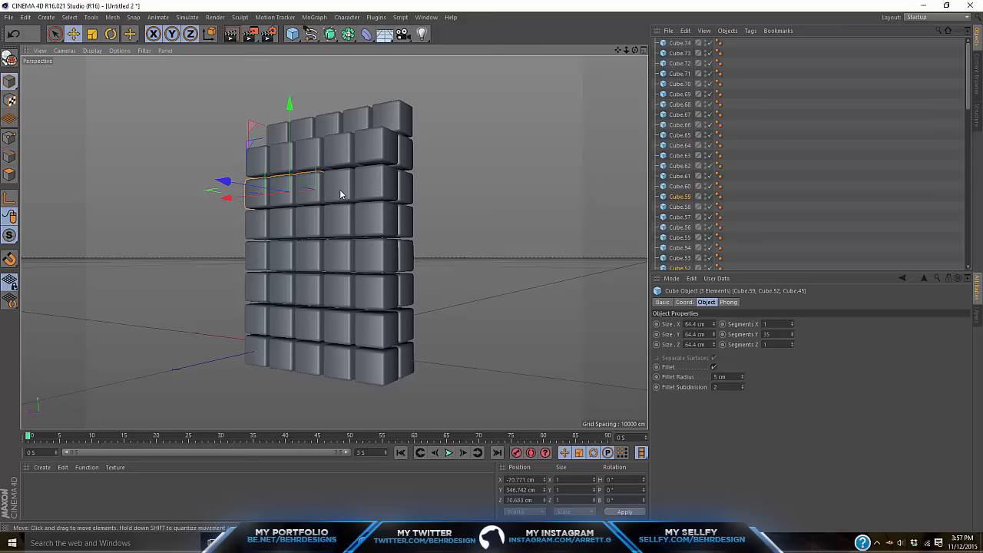
{"action": "left_click", "coordinate": [344, 193], "text": "shift"}
{"action": "left_click", "coordinate": [371, 192], "text": "shift"}
{"action": "left_click", "coordinate": [369, 222], "text": "shift"}
{"action": "left_click", "coordinate": [342, 222], "text": "shift"}
{"action": "left_click", "coordinate": [307, 222], "text": "shift"}
{"action": "left_click", "coordinate": [280, 222], "text": "shift"}
{"action": "left_click", "coordinate": [258, 222], "text": "shift"}
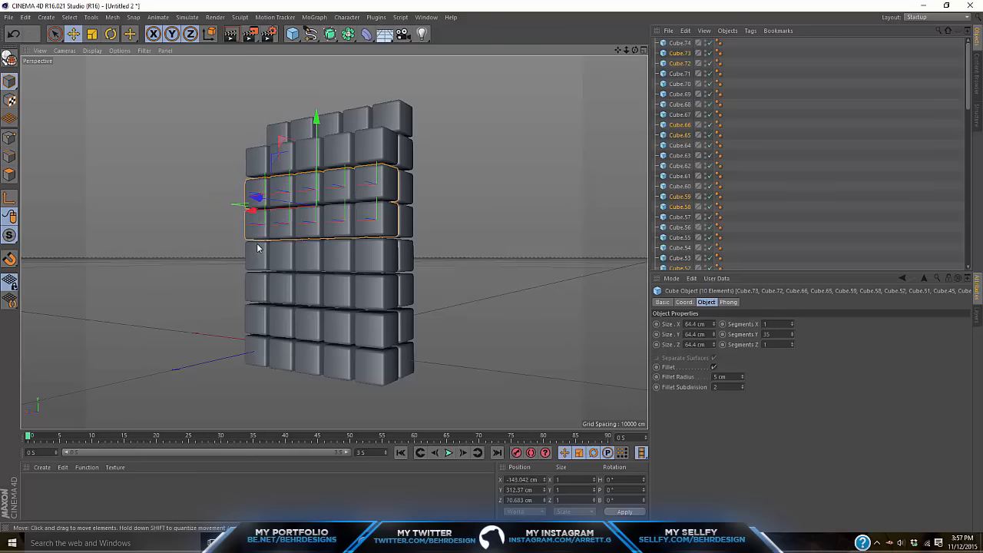
{"action": "left_click", "coordinate": [258, 255], "text": "shift"}
{"action": "left_click", "coordinate": [348, 256], "text": "shift"}
{"action": "left_click", "coordinate": [376, 254], "text": "shift"}
{"action": "left_click", "coordinate": [368, 291], "text": "shift"}
{"action": "left_click", "coordinate": [338, 290], "text": "shift"}
{"action": "left_click", "coordinate": [307, 292], "text": "shift"}
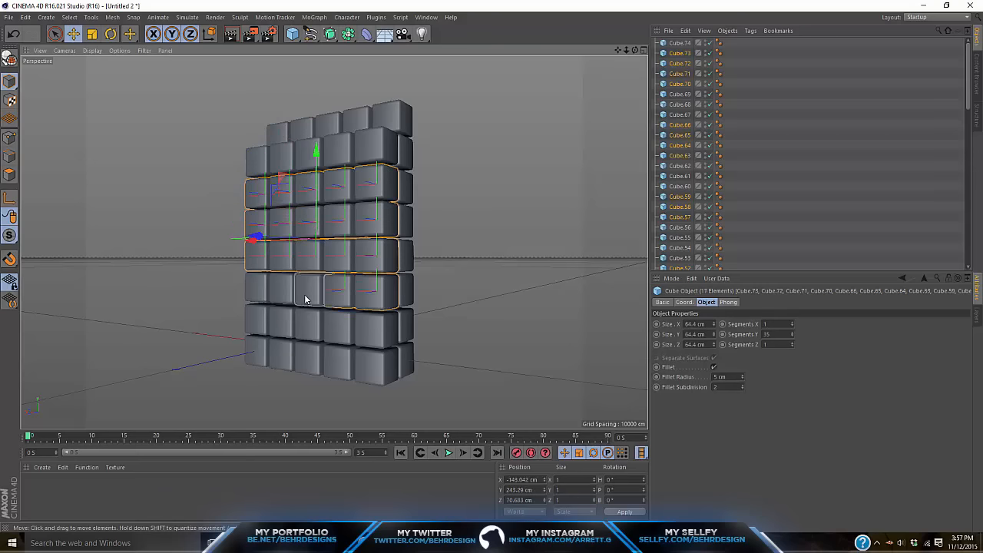
{"action": "left_click", "coordinate": [254, 292], "text": "shift"}
{"action": "left_click", "coordinate": [274, 328], "text": "shift"}
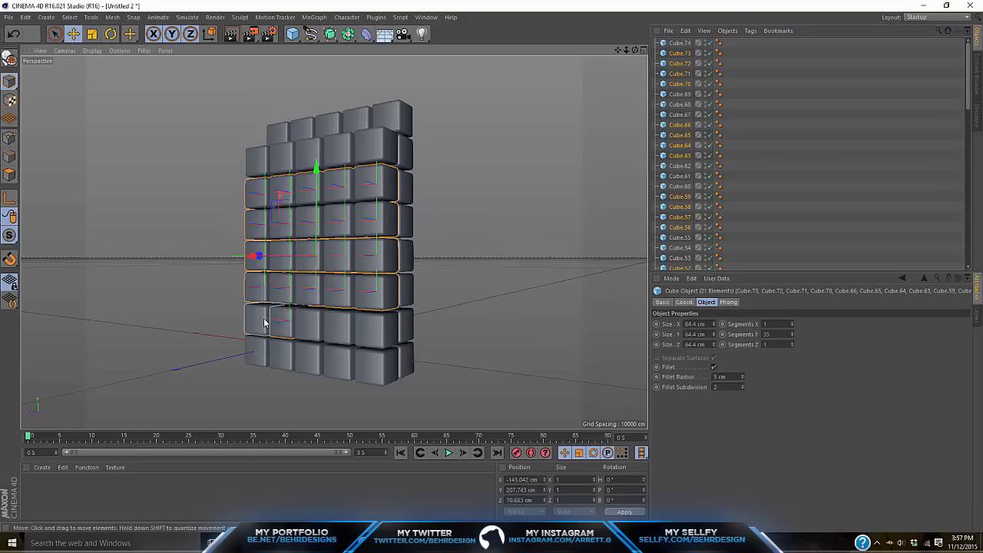
{"action": "left_click", "coordinate": [264, 323], "text": "shift"}
{"action": "left_click", "coordinate": [309, 324], "text": "shift"}
{"action": "left_click", "coordinate": [342, 327], "text": "shift"}
{"action": "left_click", "coordinate": [368, 325], "text": "shift"}
{"action": "left_click", "coordinate": [362, 369], "text": "shift"}
{"action": "left_click", "coordinate": [308, 362], "text": "shift"}
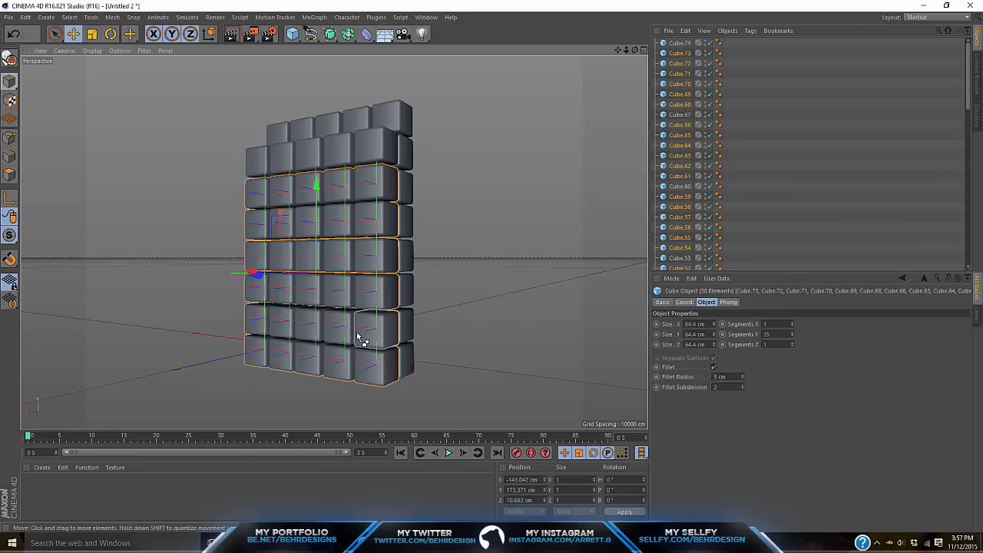
{"action": "key", "text": "ctrl+c"}
{"action": "key", "text": "ctrl+v"}
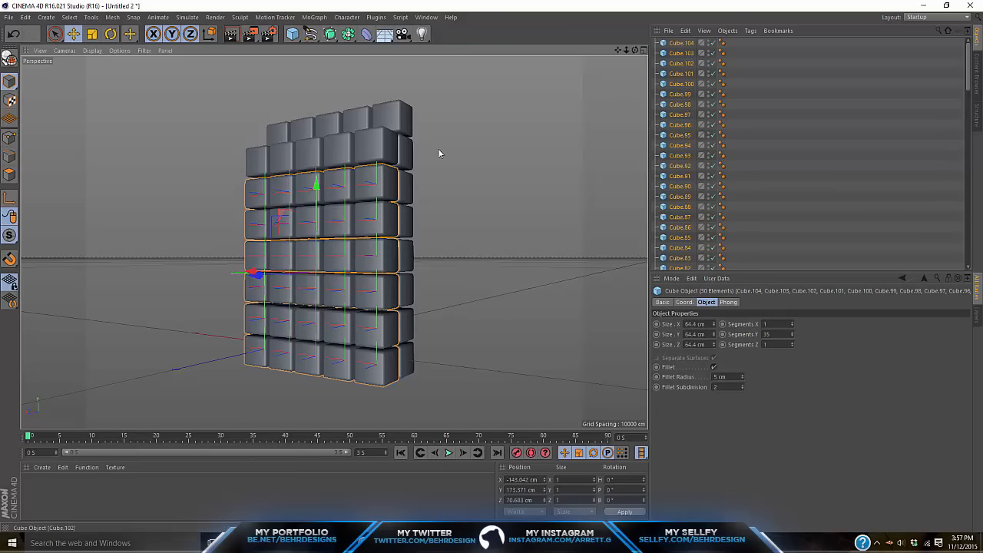
{"action": "left_click_drag", "start_coordinate": [635, 50], "coordinate": [514, 50]}
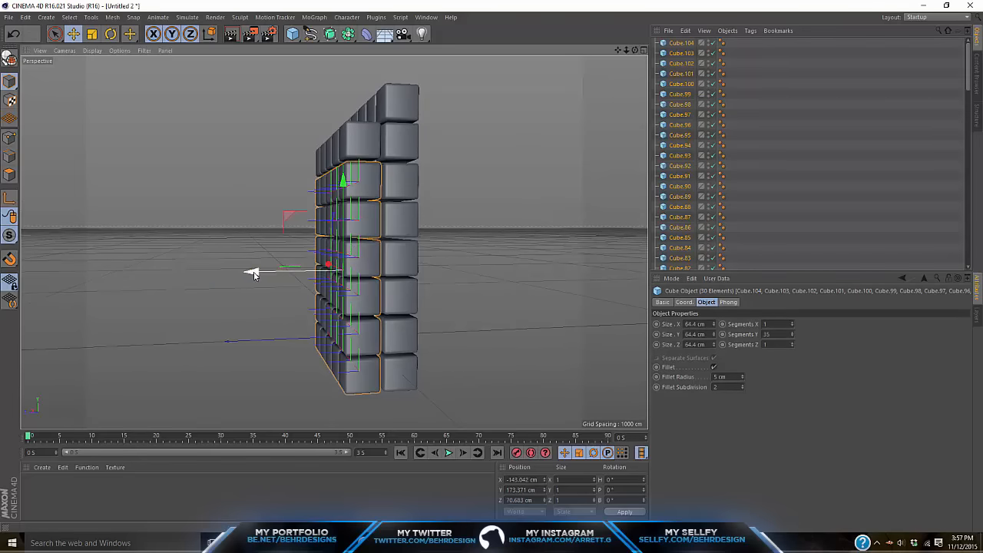
{"action": "left_click_drag", "start_coordinate": [252, 272], "coordinate": [215, 278]}
- Duplicate the lower five rows of the new front layer, 25 cubes, and move the copies to about 208 cm in Z
{"action": "left_click_drag", "start_coordinate": [635, 50], "coordinate": [695, 50]}
{"action": "left_click", "coordinate": [312, 216]}
{"action": "left_click", "coordinate": [269, 225], "text": "shift"}
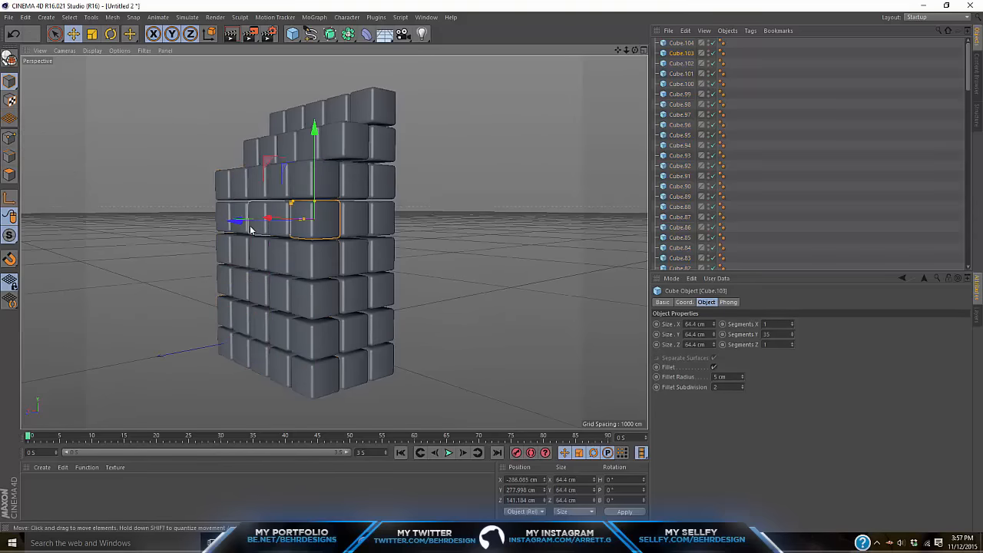
{"action": "left_click", "coordinate": [225, 227], "text": "shift"}
{"action": "left_click", "coordinate": [300, 270], "text": "shift"}
{"action": "left_click", "coordinate": [276, 267], "text": "shift"}
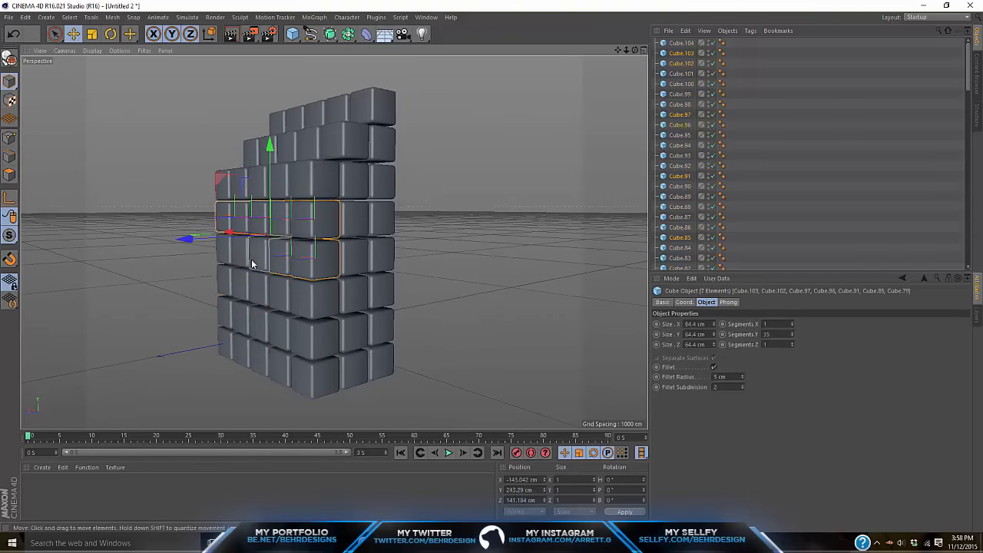
{"action": "left_click", "coordinate": [253, 263], "text": "shift"}
{"action": "left_click", "coordinate": [235, 259], "text": "shift"}
{"action": "left_click", "coordinate": [220, 255], "text": "shift"}
{"action": "left_click", "coordinate": [224, 279], "text": "shift"}
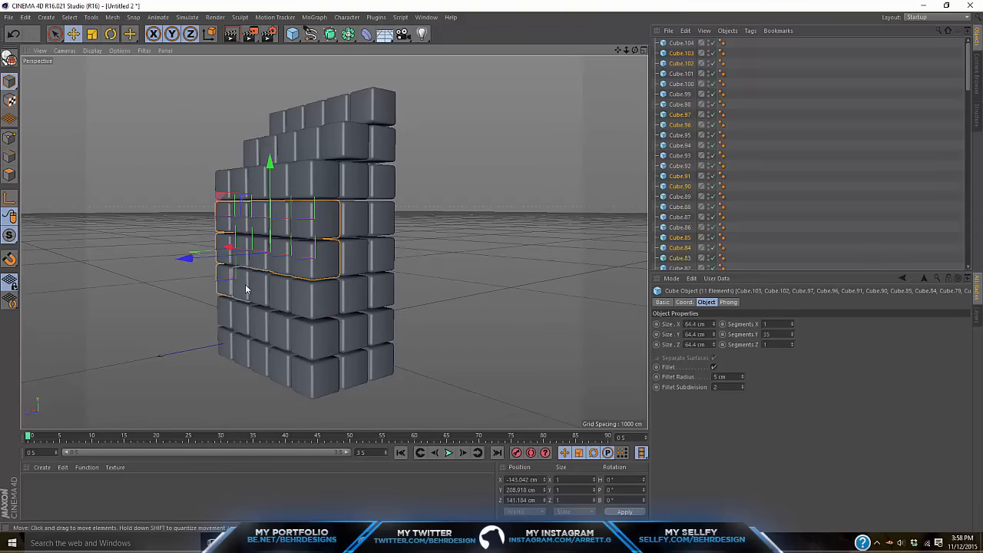
{"action": "left_click", "coordinate": [288, 296], "text": "shift"}
{"action": "left_click", "coordinate": [305, 307], "text": "shift"}
{"action": "left_click", "coordinate": [306, 335], "text": "shift"}
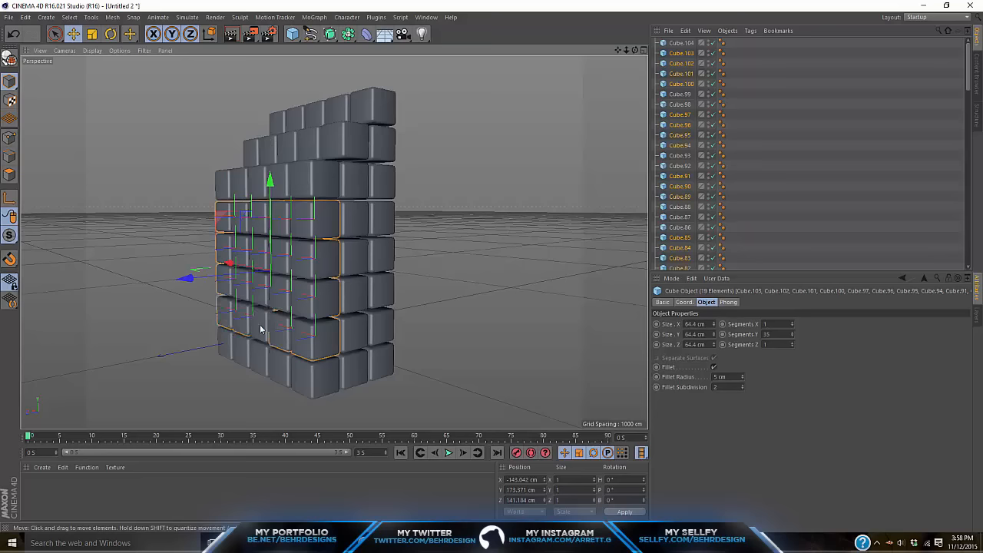
{"action": "left_click", "coordinate": [243, 352], "text": "shift"}
{"action": "left_click", "coordinate": [311, 371], "text": "shift"}
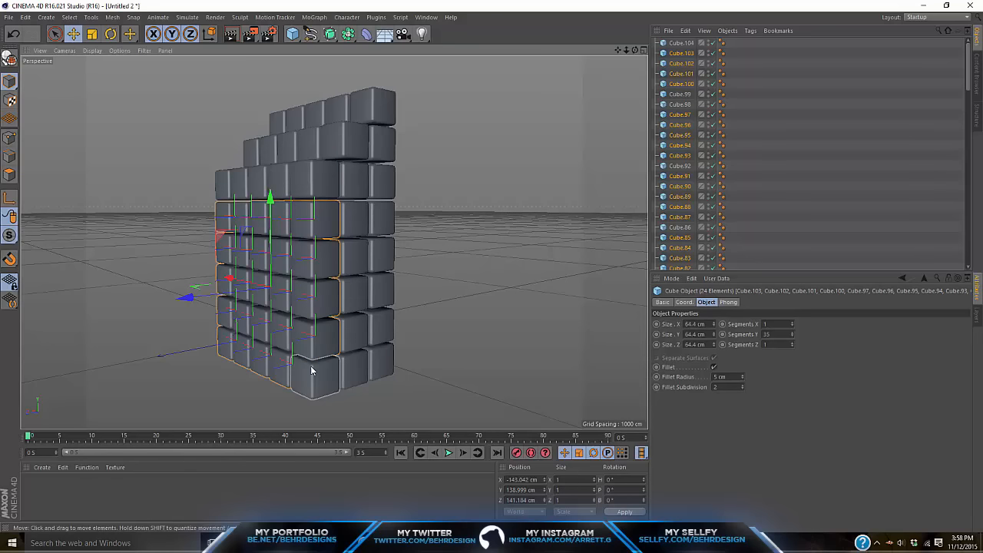
{"action": "key", "text": "ctrl+c"}
{"action": "key", "text": "ctrl+v"}
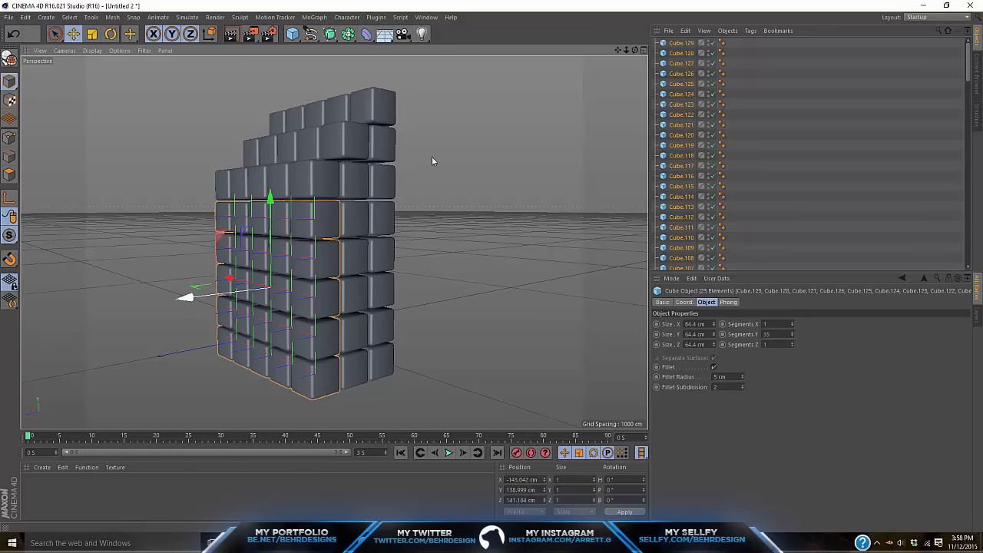
{"action": "left_click_drag", "start_coordinate": [330, 249], "coordinate": [272, 224], "text": "alt"}
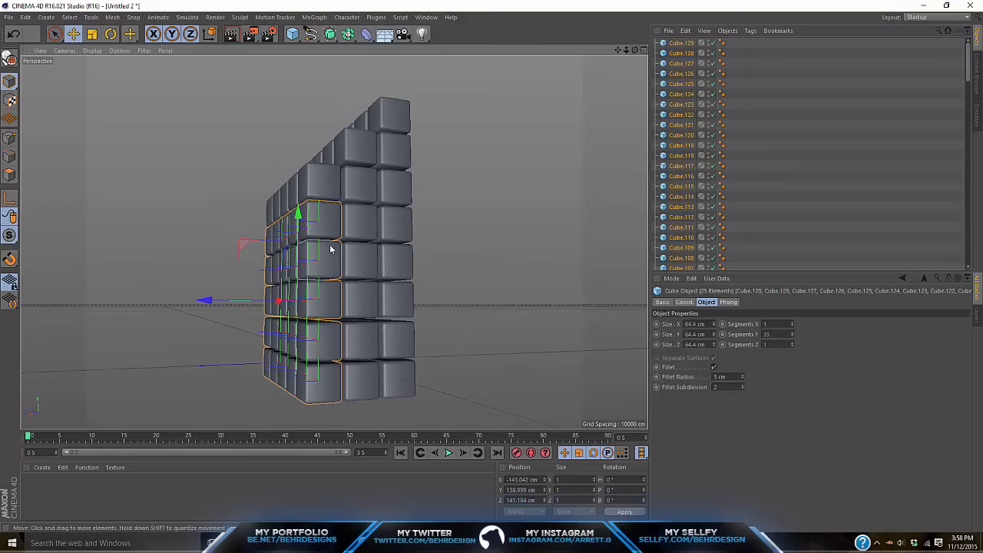
{"action": "left_click_drag", "start_coordinate": [200, 301], "coordinate": [169, 307]}
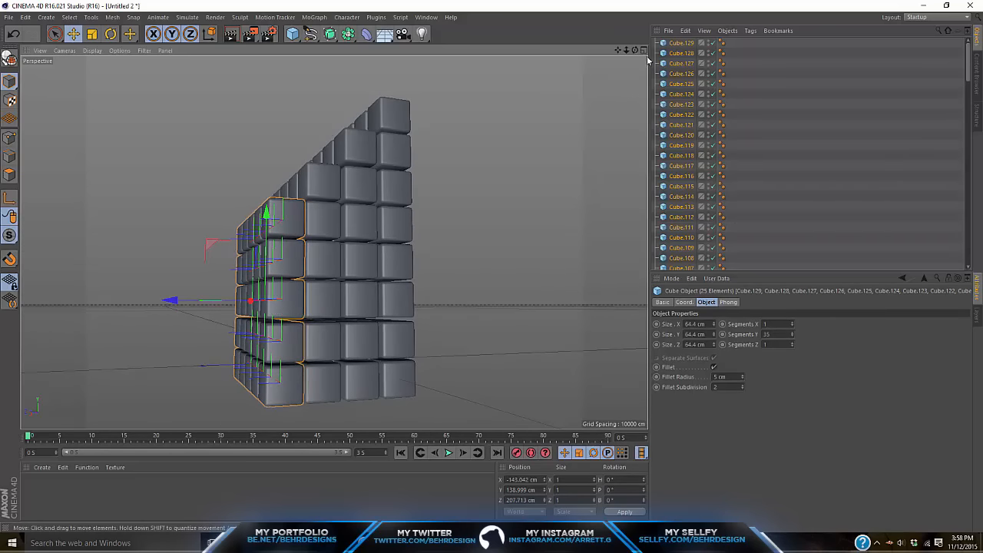
- Duplicate the lower four rows of the frontmost layer, 20 cubes, and move the copies to about 274 cm in Z
{"action": "left_click_drag", "start_coordinate": [634, 52], "coordinate": [669, 92]}
{"action": "left_click", "coordinate": [158, 253]}
{"action": "left_click", "coordinate": [201, 244]}
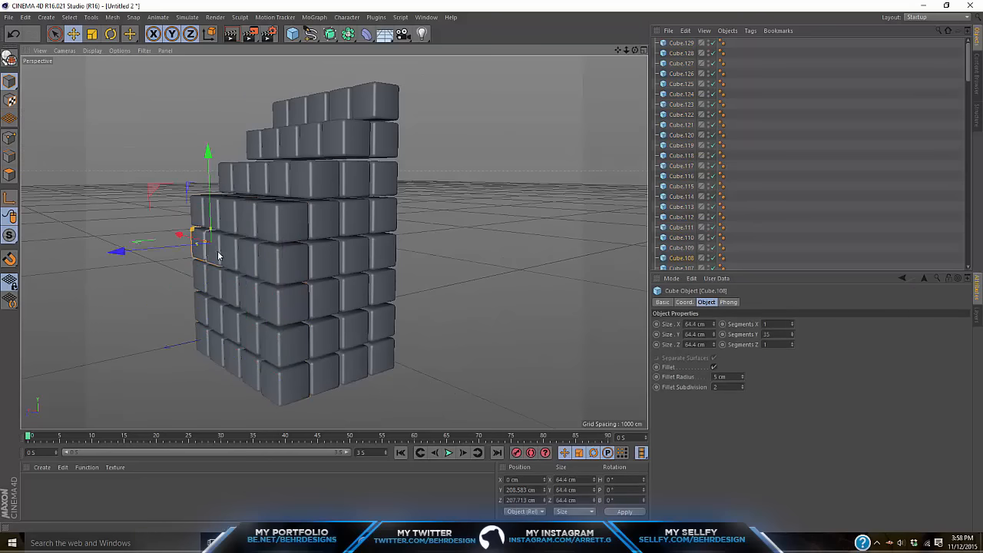
{"action": "left_click", "coordinate": [218, 251], "text": "shift"}
{"action": "left_click", "coordinate": [236, 255], "text": "shift"}
{"action": "left_click", "coordinate": [270, 264], "text": "shift"}
{"action": "left_click", "coordinate": [250, 264], "text": "shift"}
{"action": "left_click", "coordinate": [279, 303], "text": "shift"}
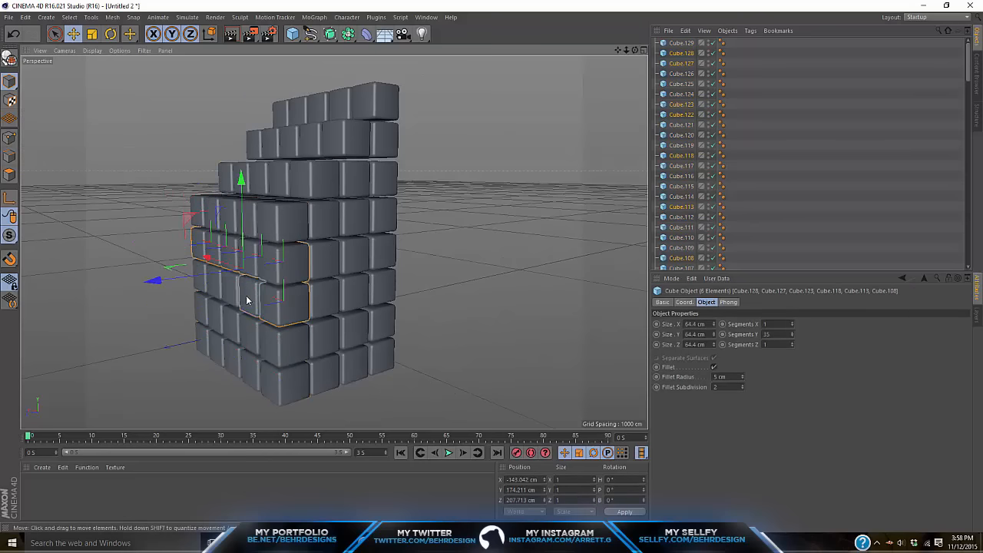
{"action": "left_click", "coordinate": [248, 300], "text": "shift"}
{"action": "left_click", "coordinate": [230, 299], "text": "shift"}
{"action": "left_click", "coordinate": [215, 297], "text": "shift"}
{"action": "left_click", "coordinate": [200, 289], "text": "shift"}
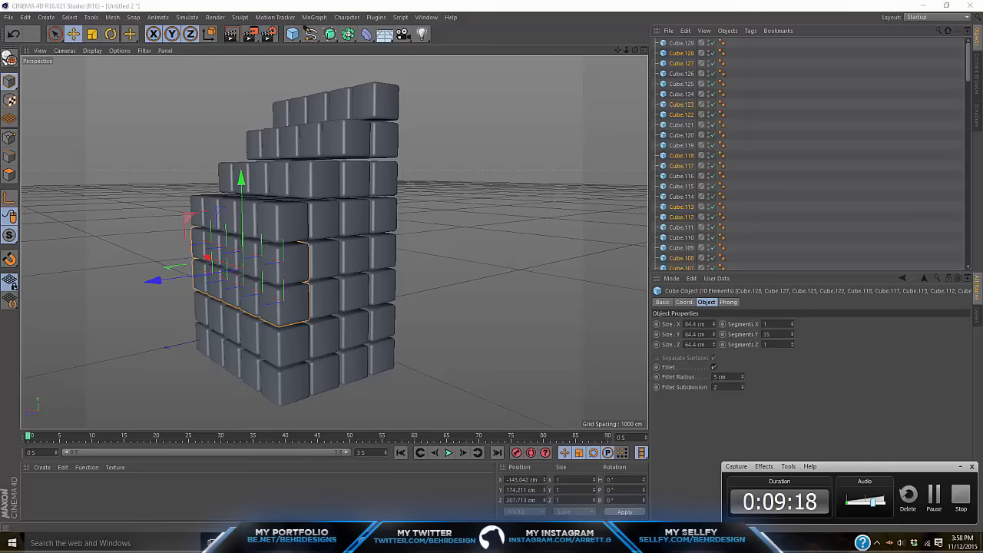
{"action": "left_click", "coordinate": [527, 543]}
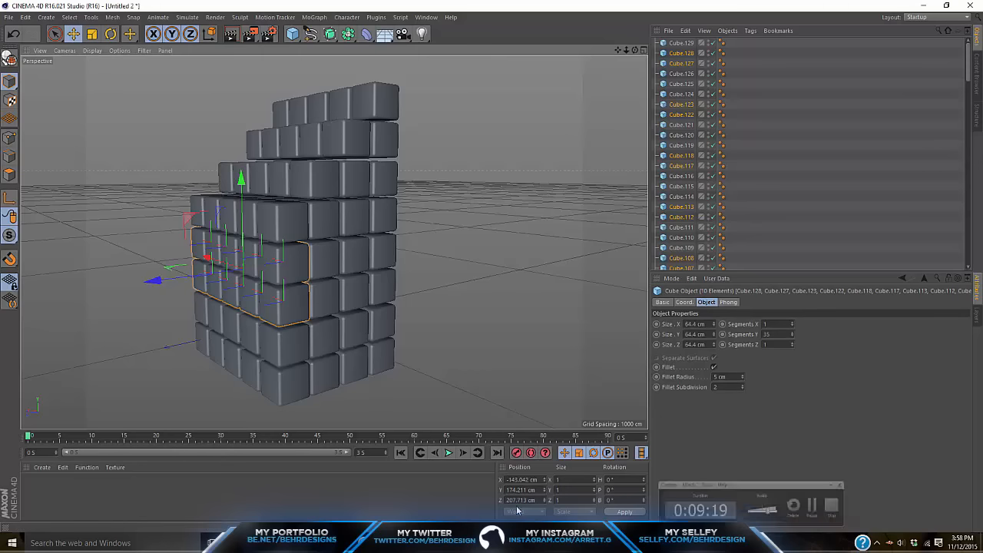
{"action": "left_click", "coordinate": [215, 315], "text": "shift"}
{"action": "left_click", "coordinate": [234, 330], "text": "shift"}
{"action": "left_click", "coordinate": [273, 345], "text": "shift"}
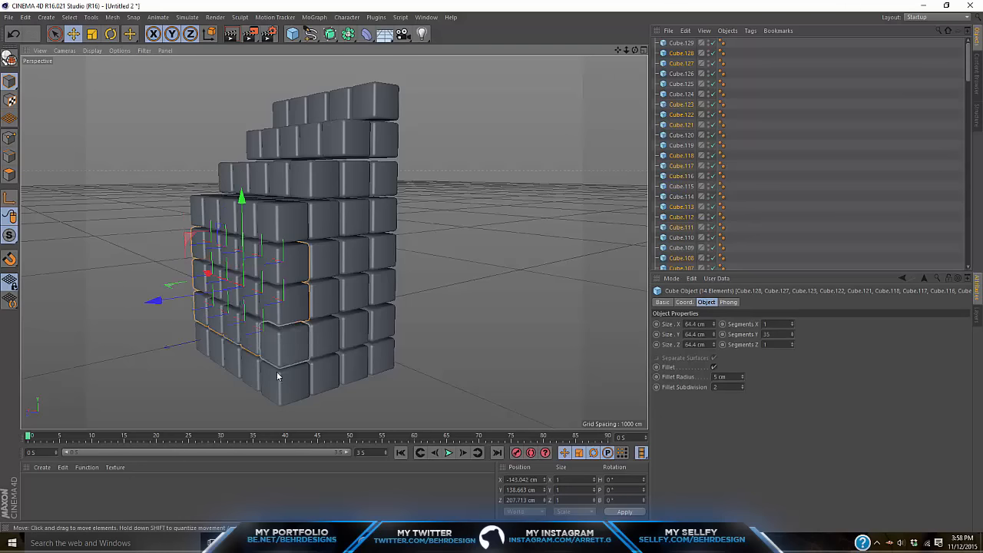
{"action": "left_click", "coordinate": [278, 373], "text": "shift"}
{"action": "left_click", "coordinate": [238, 376], "text": "shift"}
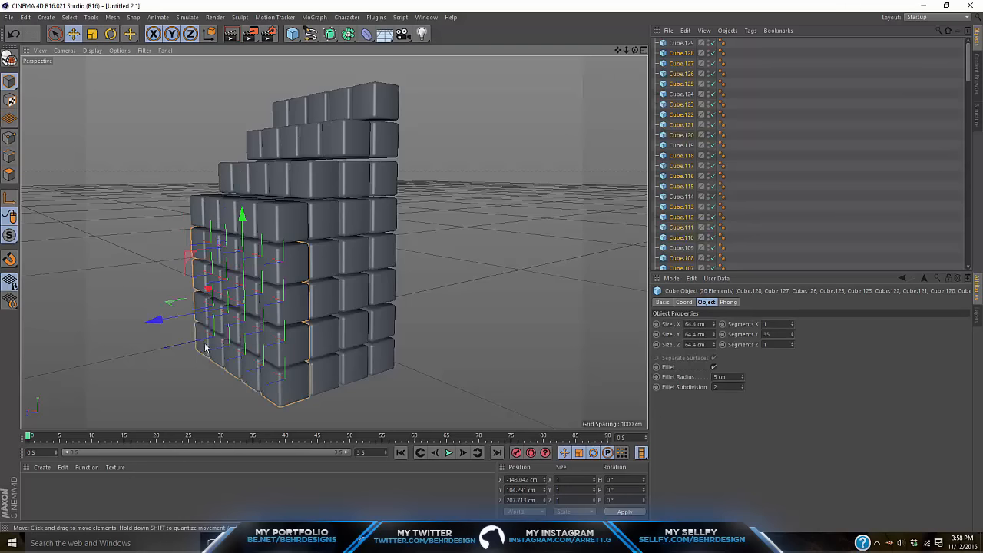
{"action": "left_click_drag", "start_coordinate": [154, 331], "coordinate": [120, 337]}
- Duplicate the lower three rows of the frontmost layer, 15 cubes, and move the copies to about 342 cm in Z
{"action": "left_click_drag", "start_coordinate": [635, 52], "coordinate": [333, 242]}
{"action": "left_click_drag", "start_coordinate": [620, 52], "coordinate": [722, 2]}
{"action": "left_click", "coordinate": [358, 236]}
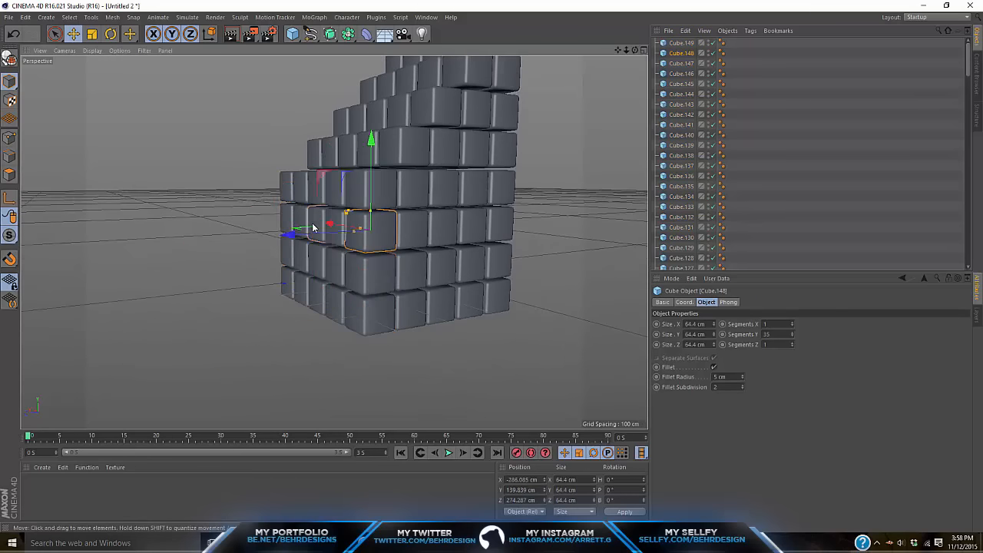
{"action": "left_click", "coordinate": [336, 217], "text": "shift"}
{"action": "left_click", "coordinate": [301, 218], "text": "shift"}
{"action": "left_click", "coordinate": [306, 234], "text": "shift"}
{"action": "left_click", "coordinate": [313, 248], "text": "shift"}
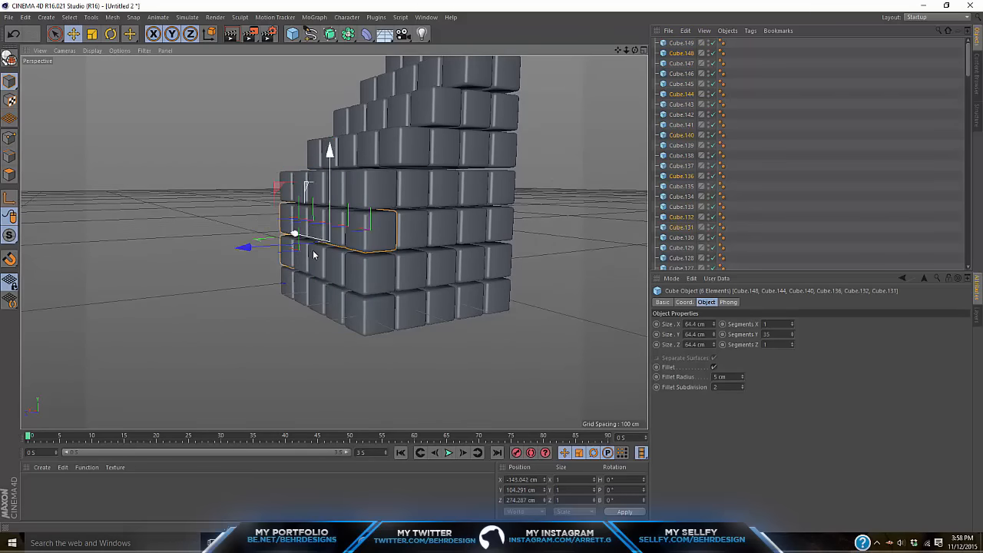
{"action": "left_click", "coordinate": [320, 256], "text": "shift"}
{"action": "left_click", "coordinate": [347, 271], "text": "shift"}
{"action": "left_click", "coordinate": [337, 286], "text": "shift"}
{"action": "left_click", "coordinate": [327, 296], "text": "shift"}
{"action": "left_click", "coordinate": [310, 306], "text": "shift"}
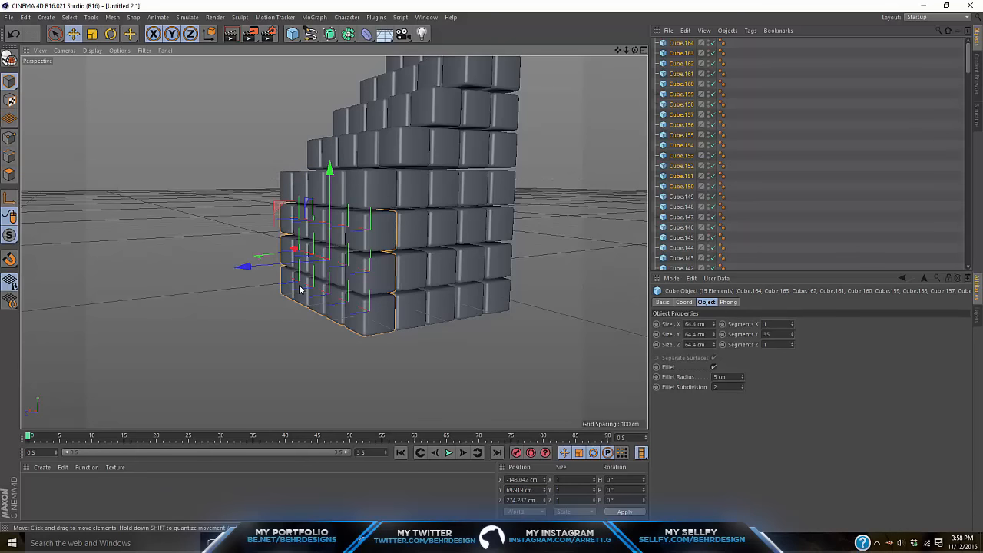
{"action": "left_click_drag", "start_coordinate": [253, 278], "coordinate": [217, 278]}
{"action": "left_click_drag", "start_coordinate": [636, 51], "coordinate": [591, 65]}
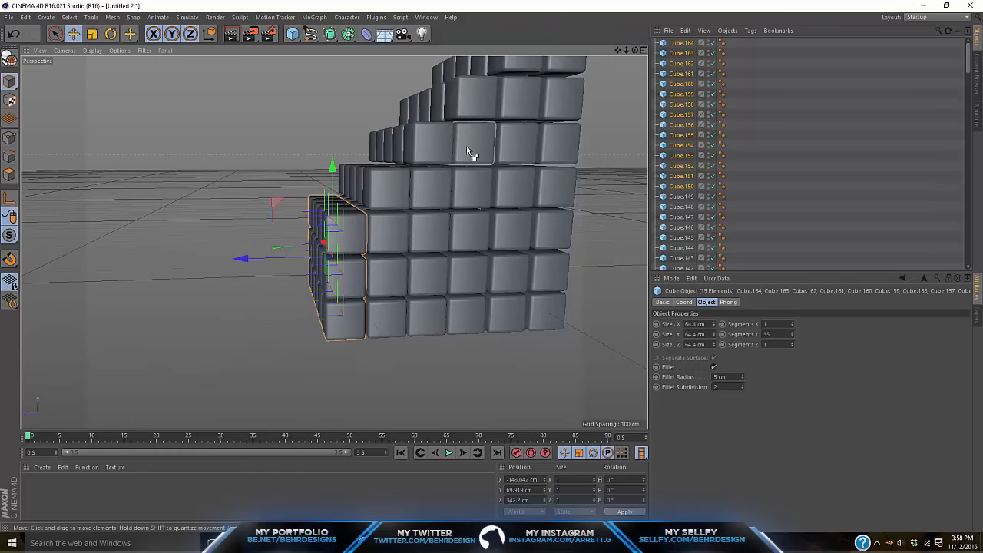
- Duplicate the lower two rows of the frontmost layer, 10 cubes, and move the copies to about 416 cm in Z
{"action": "left_click", "coordinate": [346, 276]}
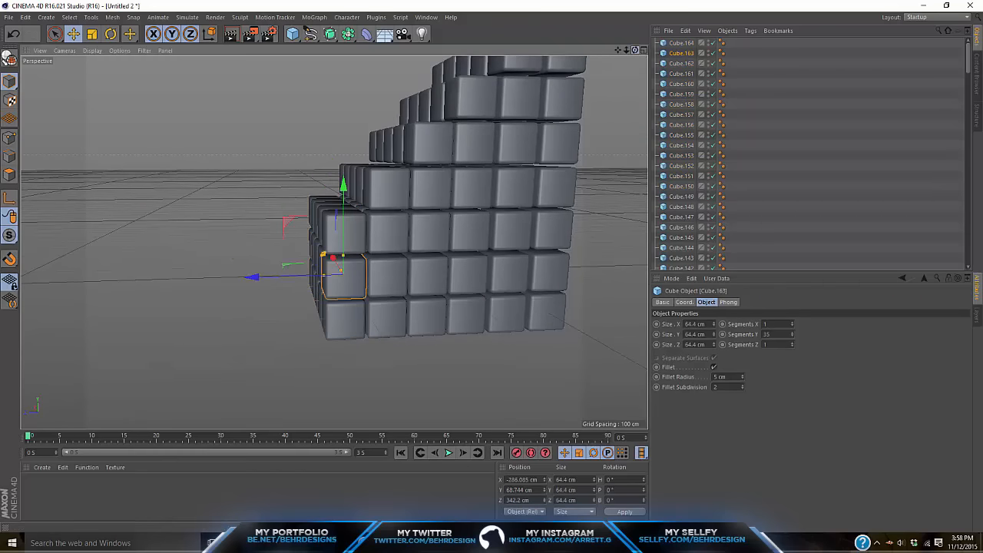
{"action": "left_click_drag", "start_coordinate": [225, 270], "coordinate": [303, 270], "text": "alt"}
{"action": "left_click", "coordinate": [258, 271], "text": "shift"}
{"action": "left_click", "coordinate": [244, 268], "text": "shift"}
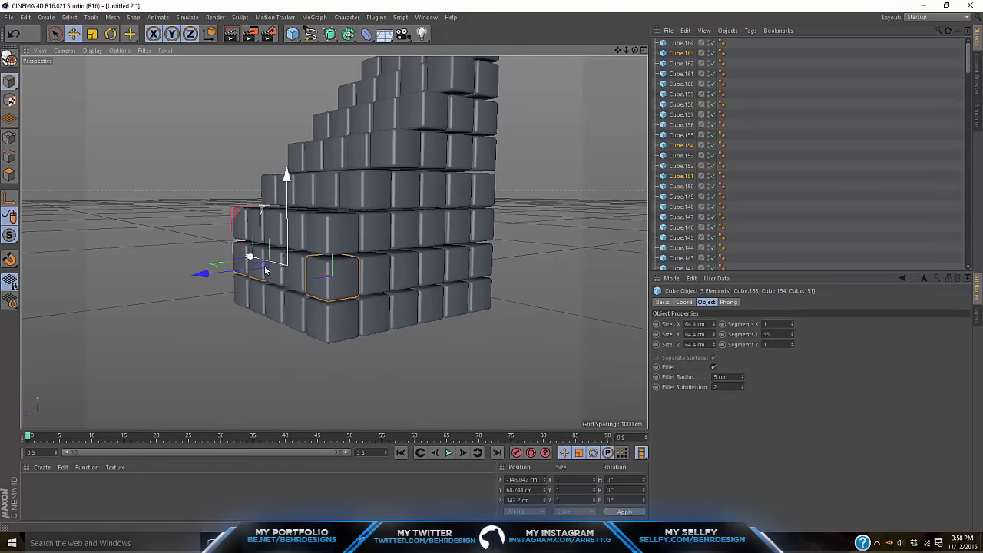
{"action": "key", "text": "ctrl+z"}
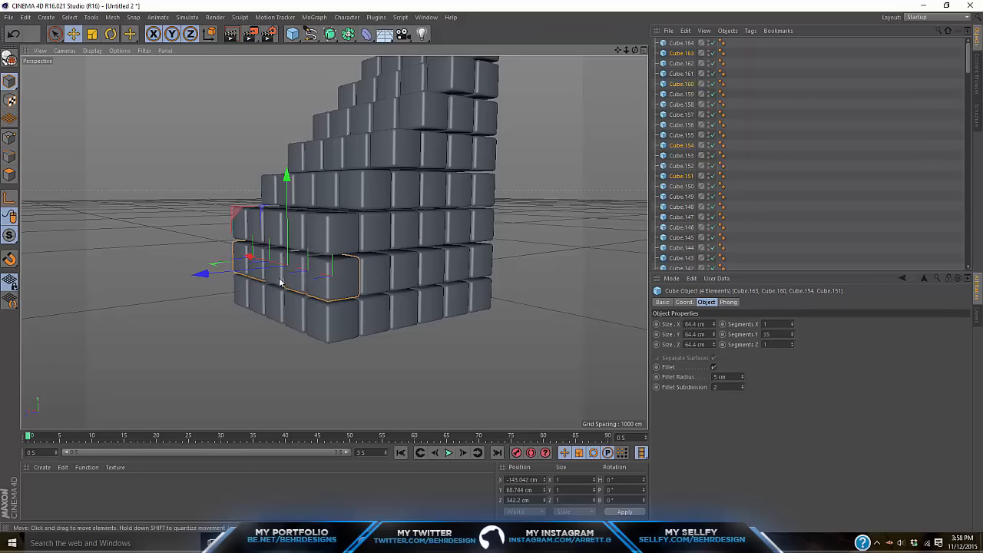
{"action": "left_click", "coordinate": [280, 283], "text": "shift"}
{"action": "left_click", "coordinate": [296, 314], "text": "shift"}
{"action": "left_click", "coordinate": [327, 318], "text": "shift"}
{"action": "left_click", "coordinate": [251, 314], "text": "shift"}
{"action": "left_click", "coordinate": [240, 308], "text": "shift"}
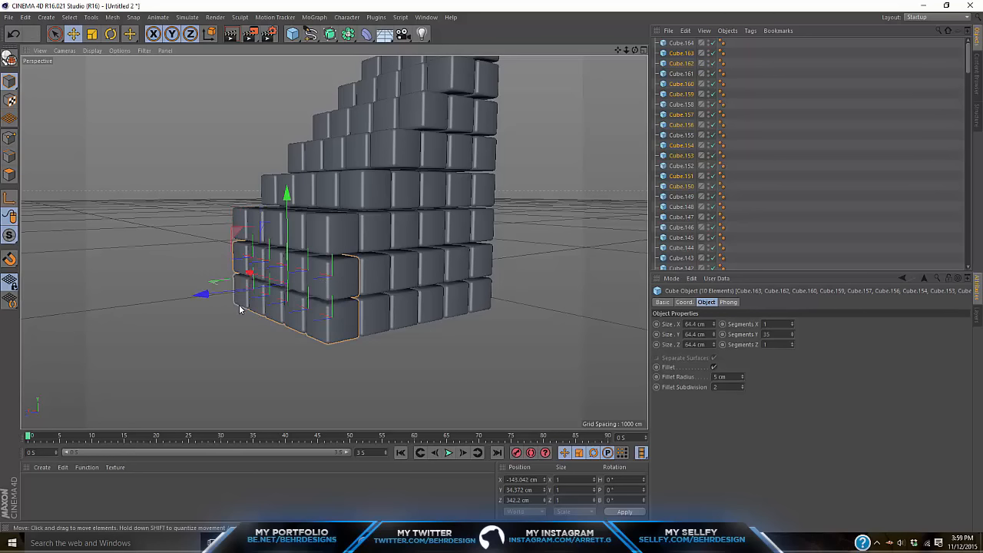
{"action": "left_click_drag", "start_coordinate": [208, 294], "coordinate": [170, 310], "text": "ctrl"}
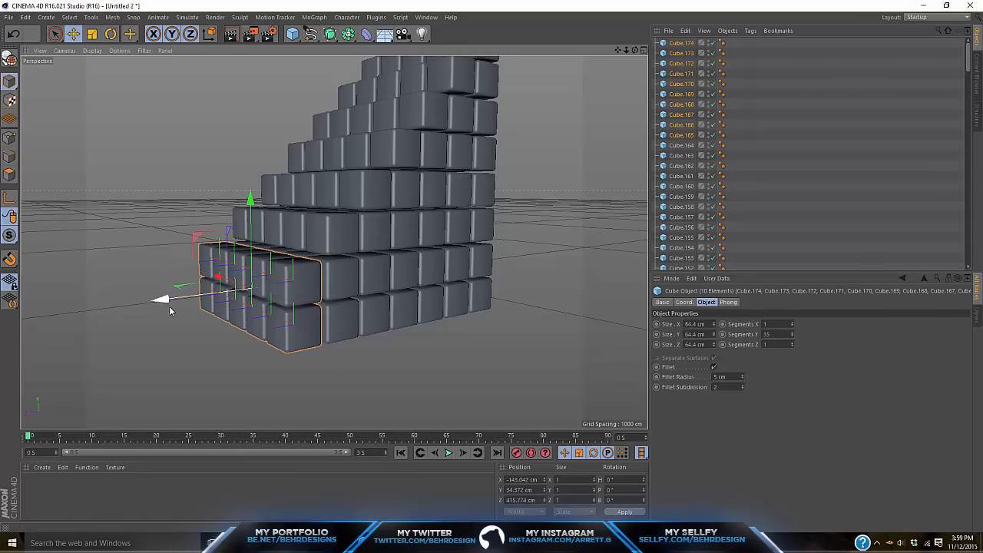
- Duplicate the bottom row of the frontmost layer, five cubes, and move the copies forward in Z to form the lowest stair
{"action": "left_click", "coordinate": [296, 334]}
{"action": "left_click", "coordinate": [237, 321], "text": "shift"}
{"action": "left_click", "coordinate": [204, 305], "text": "shift"}
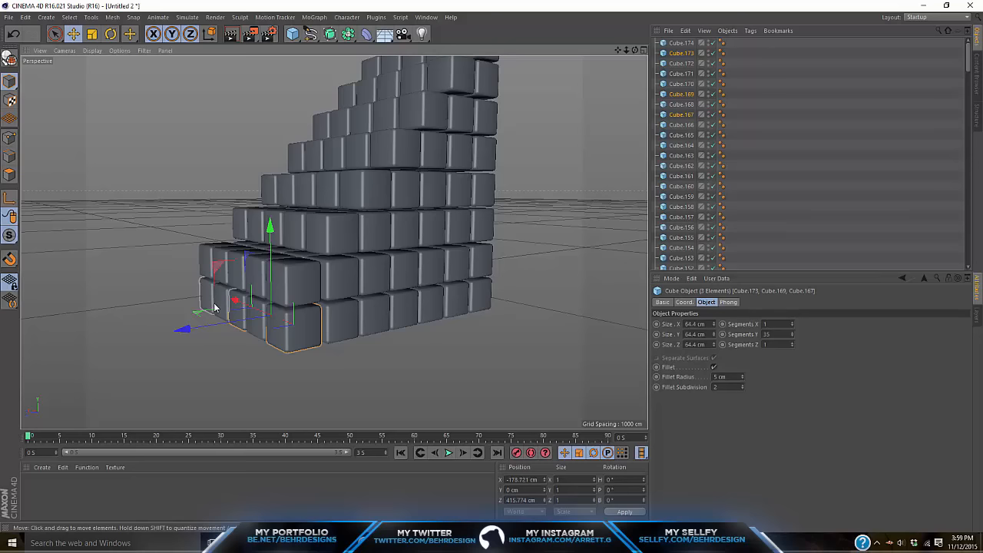
{"action": "left_click", "coordinate": [218, 306], "text": "shift"}
{"action": "left_click", "coordinate": [245, 297], "text": "shift"}
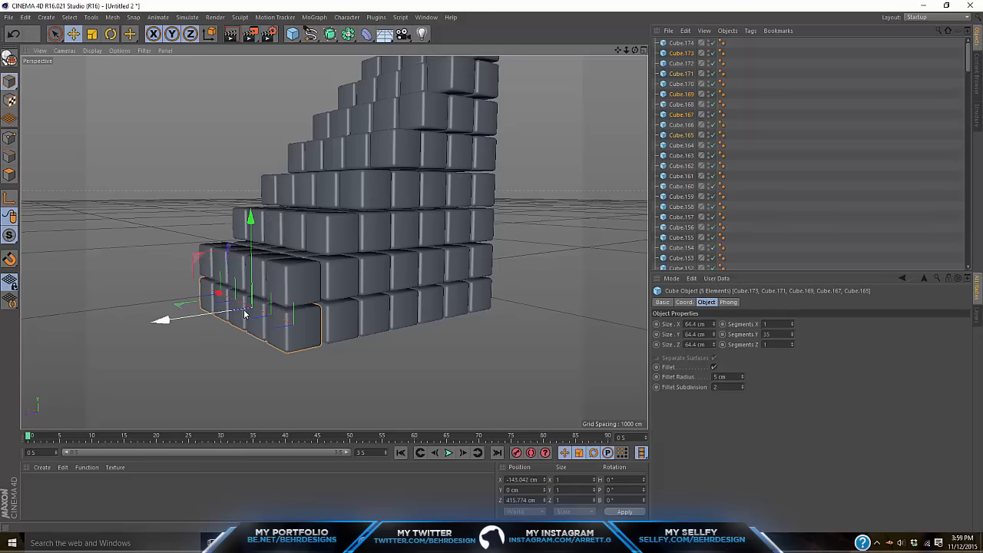
{"action": "left_click_drag", "start_coordinate": [164, 318], "coordinate": [123, 328]}
{"action": "left_click", "coordinate": [827, 165]}
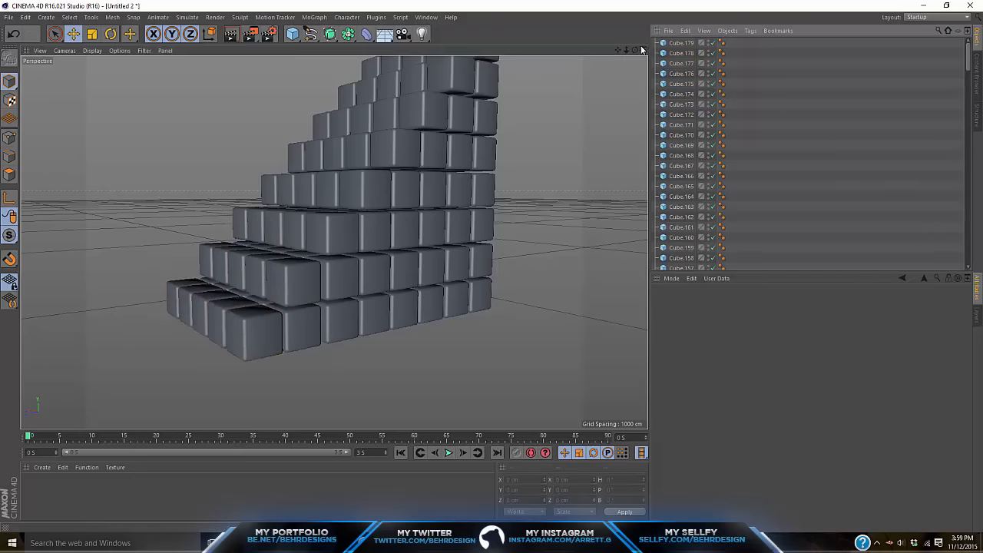
- Group all the staircase cubes under one null and rename it Stairs
{"action": "left_click_drag", "start_coordinate": [634, 51], "coordinate": [334, 242]}
{"action": "left_click_drag", "start_coordinate": [626, 50], "coordinate": [334, 242]}
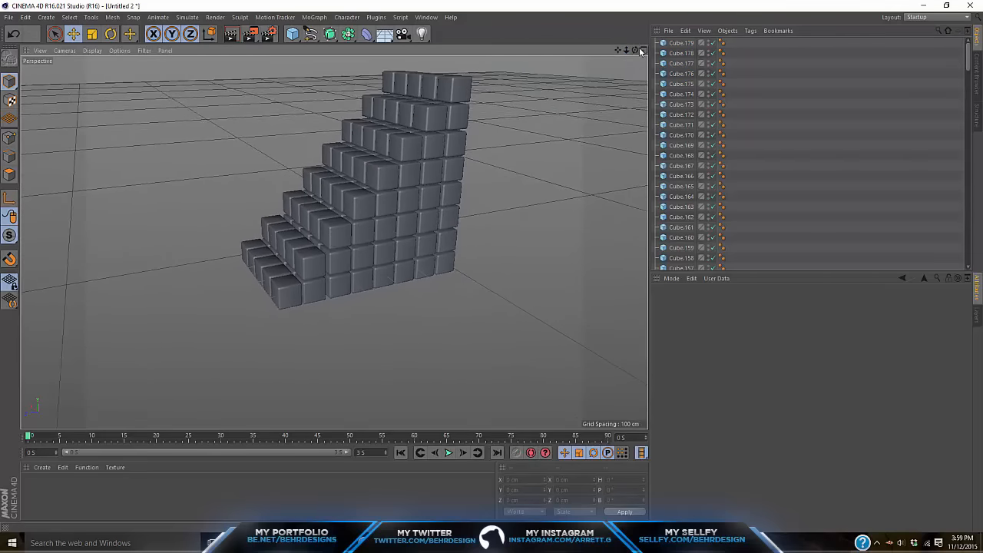
{"action": "left_click_drag", "start_coordinate": [640, 51], "coordinate": [334, 242]}
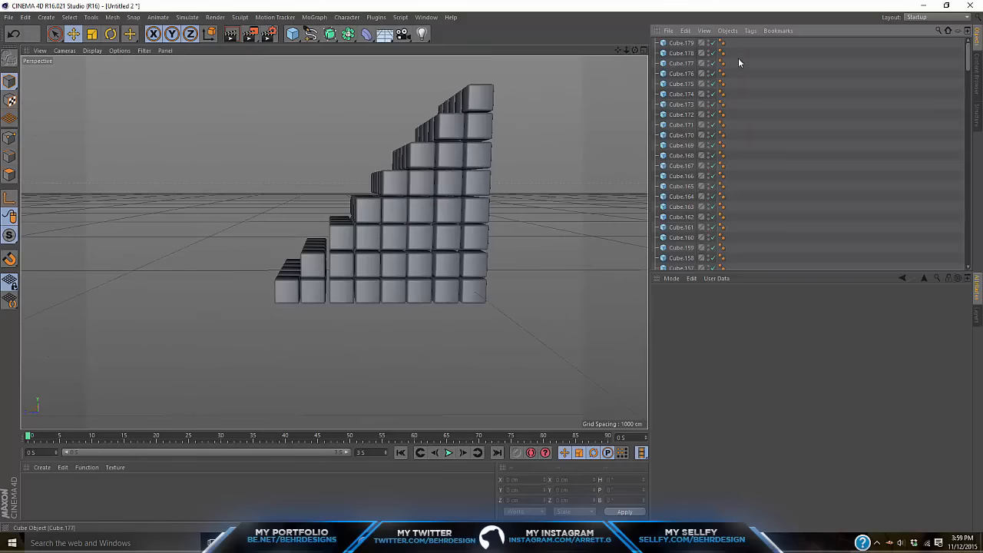
{"action": "left_click", "coordinate": [680, 43]}
{"action": "scroll", "coordinate": [737, 88], "scroll_direction": "down", "scroll_amount": 15}
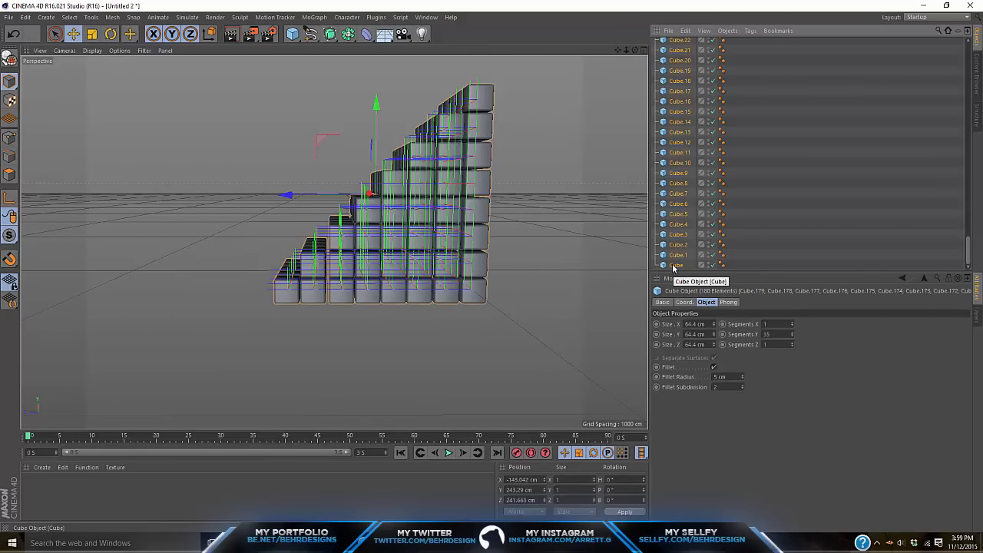
{"action": "key", "text": "alt+g"}
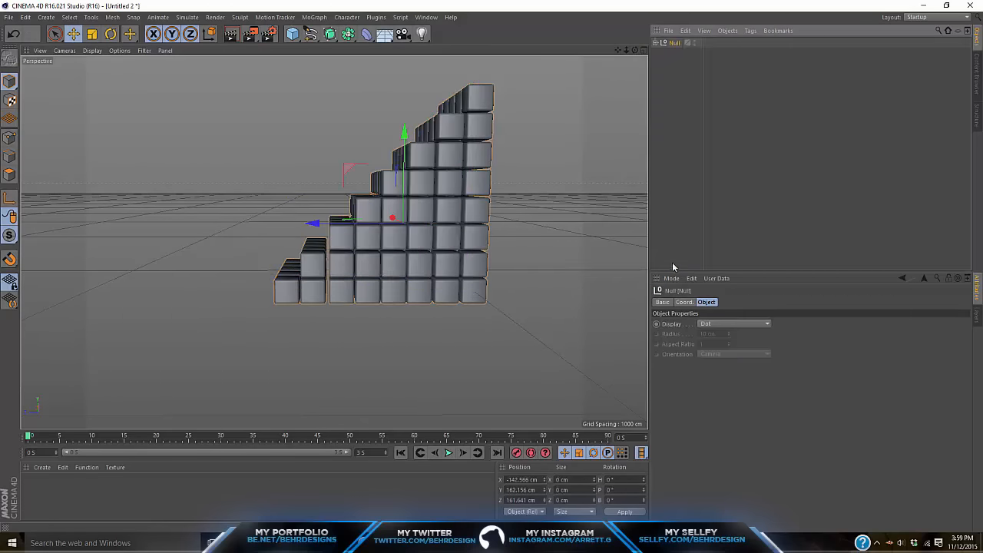
{"action": "double_click", "coordinate": [672, 43]}
{"action": "key", "text": "BackSpace"}
{"action": "type", "text": "Stairs"}
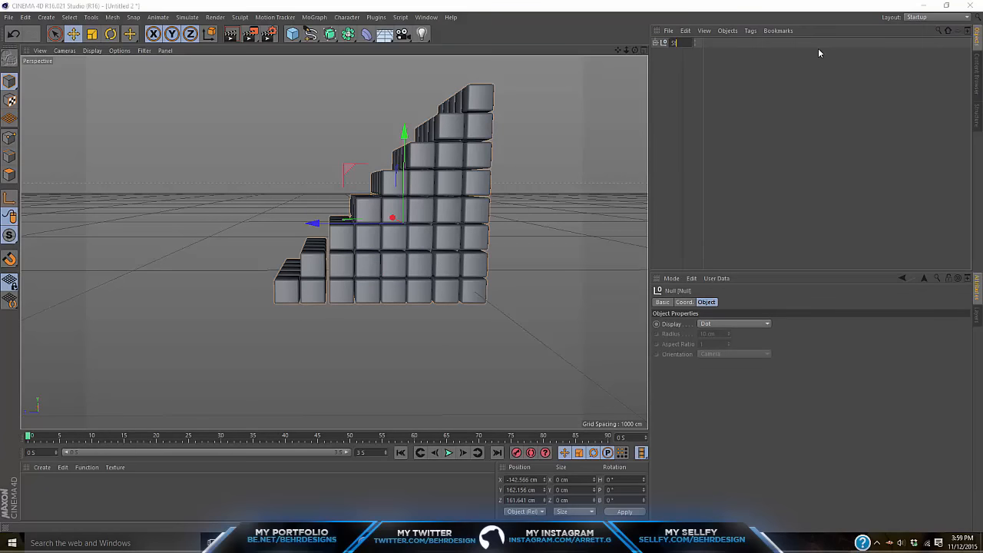
{"action": "key", "text": "Return"}
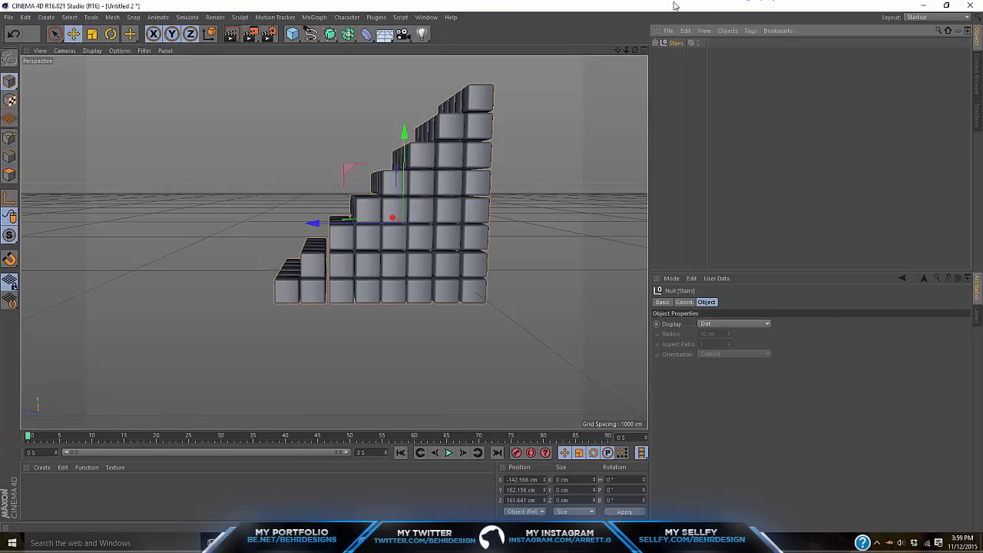
- Copy the Stairs group into the IsoCity.c4d document
{"action": "left_click", "coordinate": [426, 17]}
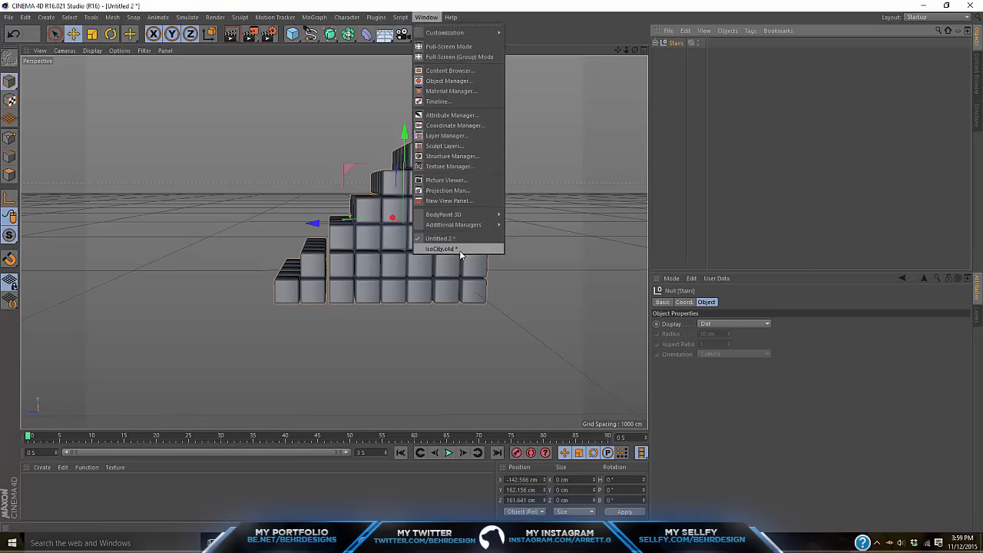
{"action": "left_click", "coordinate": [459, 251]}
{"action": "key", "text": "ctrl+v"}
- Scale the pasted stairs down to suit the grass platform and move them to about 254 cm in X
{"action": "key", "text": "t"}
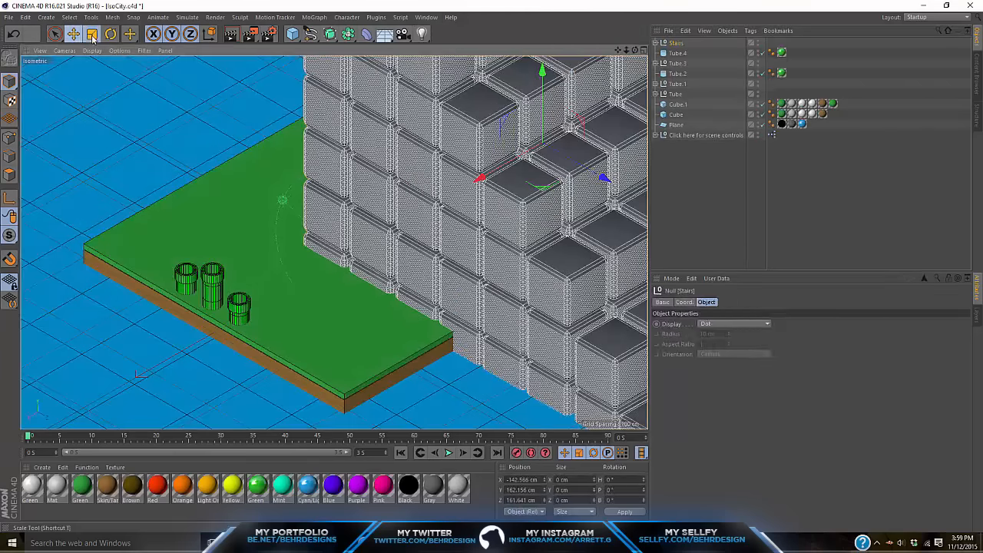
{"action": "left_click_drag", "start_coordinate": [189, 163], "coordinate": [196, 157]}
{"action": "left_click_drag", "start_coordinate": [422, 145], "coordinate": [238, 74]}
{"action": "key", "text": "e"}
{"action": "left_click_drag", "start_coordinate": [466, 185], "coordinate": [214, 318]}
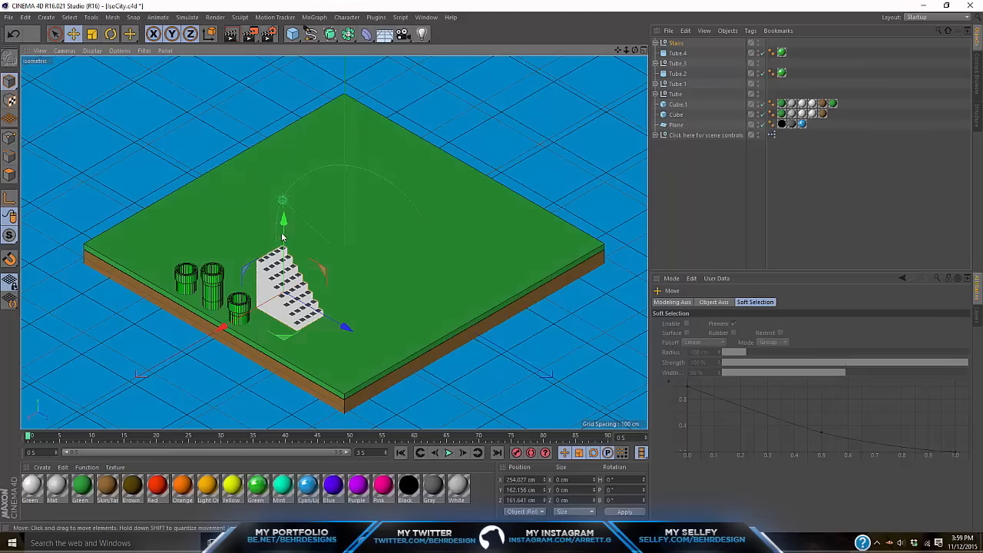
- Lower the stairs to about 127 cm in Y and scale them down slightly
{"action": "left_click_drag", "start_coordinate": [285, 233], "coordinate": [287, 261]}
{"action": "left_click", "coordinate": [92, 34]}
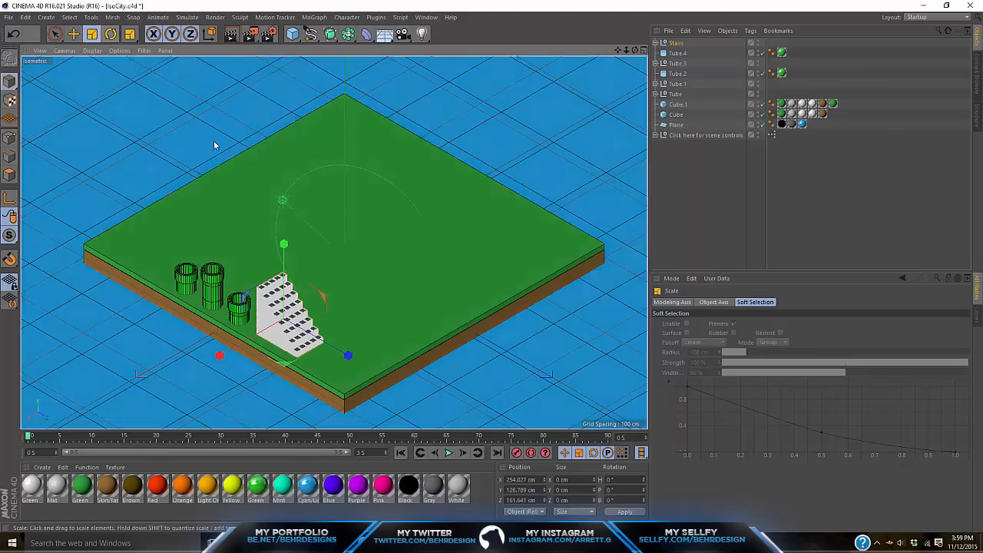
{"action": "left_click_drag", "start_coordinate": [213, 140], "coordinate": [197, 164]}
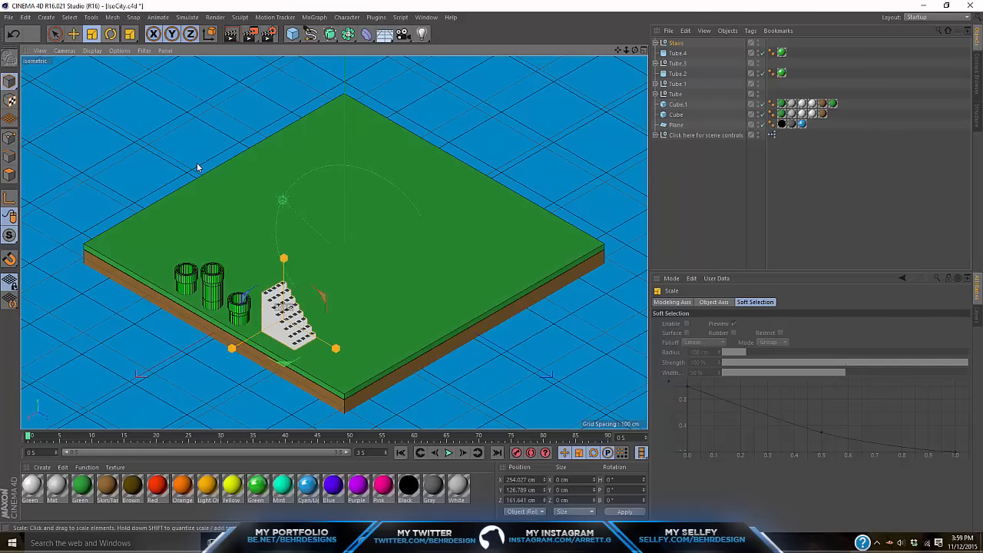
- Move the stairs onto the grass beside the nearest pipe, at about X 178 cm, Y 34 cm and Z 70 cm
{"action": "left_click", "coordinate": [73, 34]}
{"action": "left_click_drag", "start_coordinate": [284, 250], "coordinate": [283, 307]}
{"action": "left_click_drag", "start_coordinate": [219, 424], "coordinate": [263, 397]}
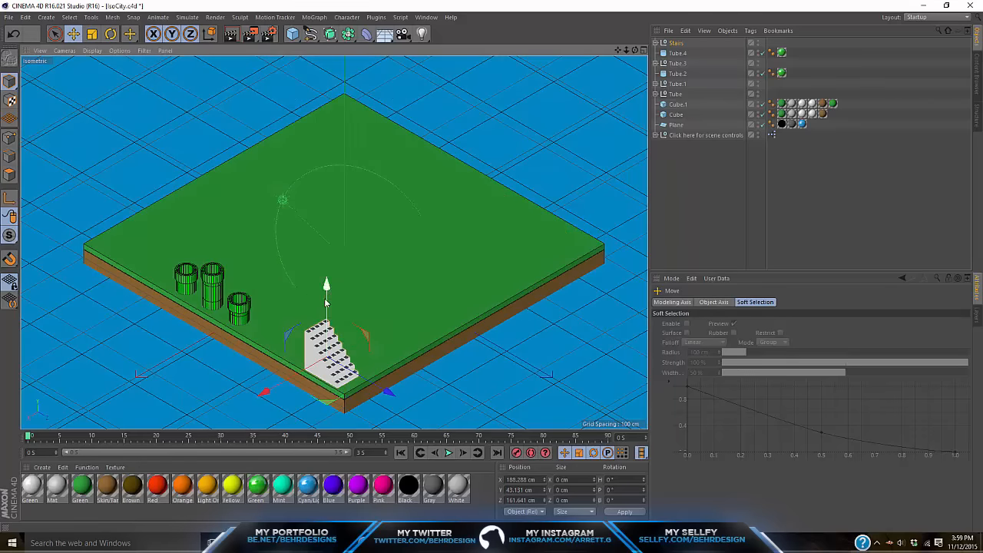
{"action": "mouse_move", "coordinate": [325, 286]}
{"action": "left_mouse_down"}
{"action": "mouse_move", "coordinate": [324, 324]}
{"action": "mouse_move", "coordinate": [327, 281]}
{"action": "mouse_move", "coordinate": [325, 299]}
{"action": "left_mouse_up"}
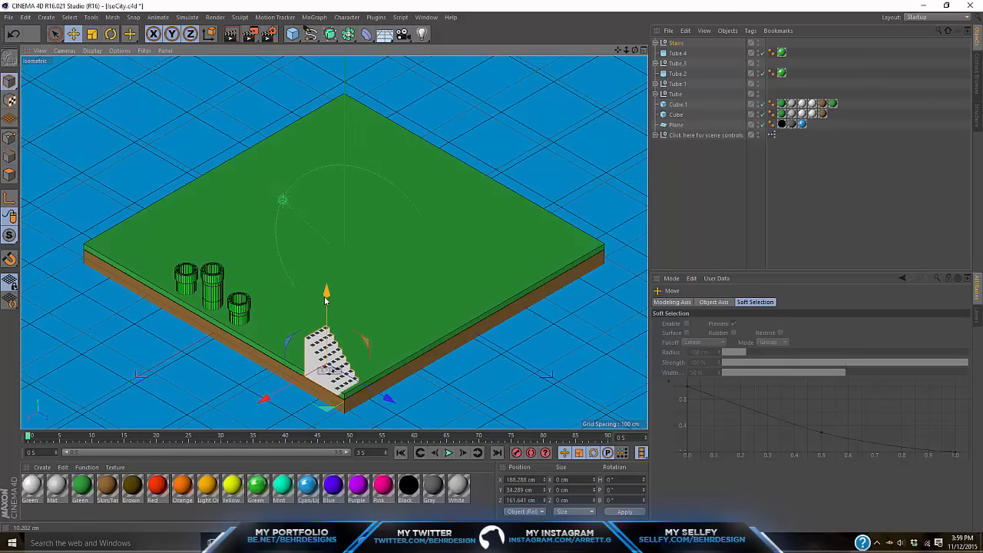
{"action": "left_click_drag", "start_coordinate": [262, 400], "coordinate": [269, 397]}
{"action": "left_click_drag", "start_coordinate": [394, 396], "coordinate": [335, 367]}
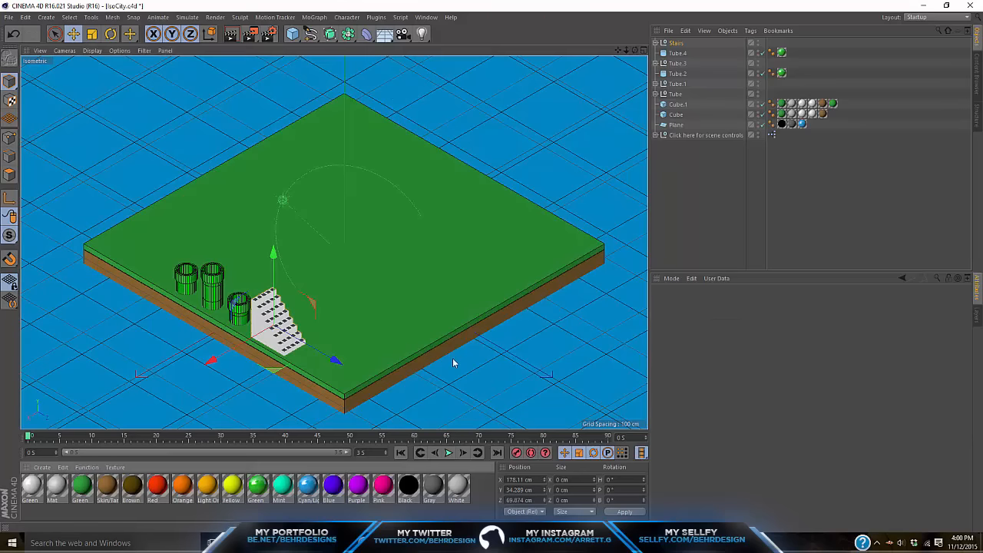
{"action": "left_click", "coordinate": [700, 184]}
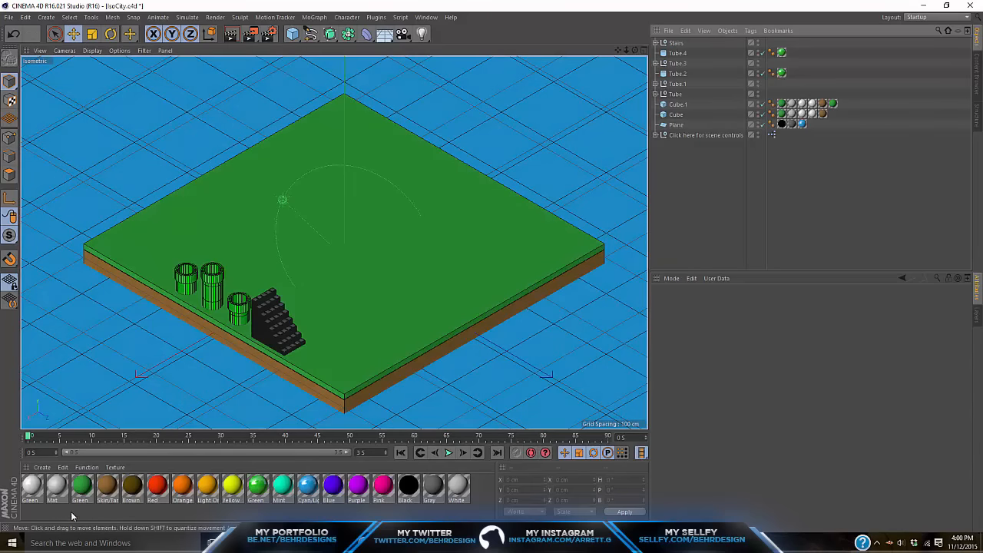
- Duplicate the Skin/Tan material and apply the copy to the Stairs group
{"action": "left_click", "coordinate": [110, 495]}
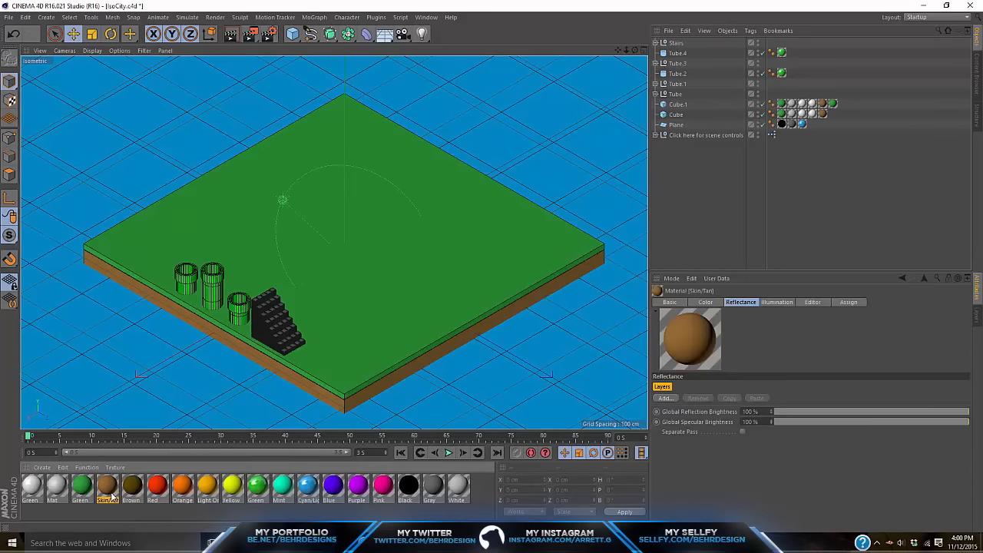
{"action": "left_click_drag", "start_coordinate": [110, 495], "coordinate": [30, 503]}
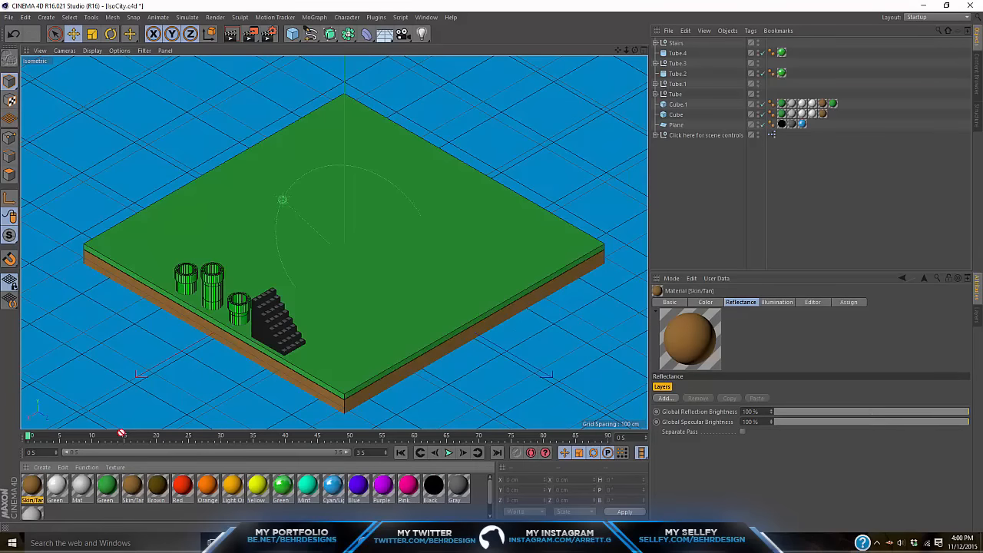
{"action": "left_click_drag", "start_coordinate": [121, 433], "coordinate": [676, 43]}
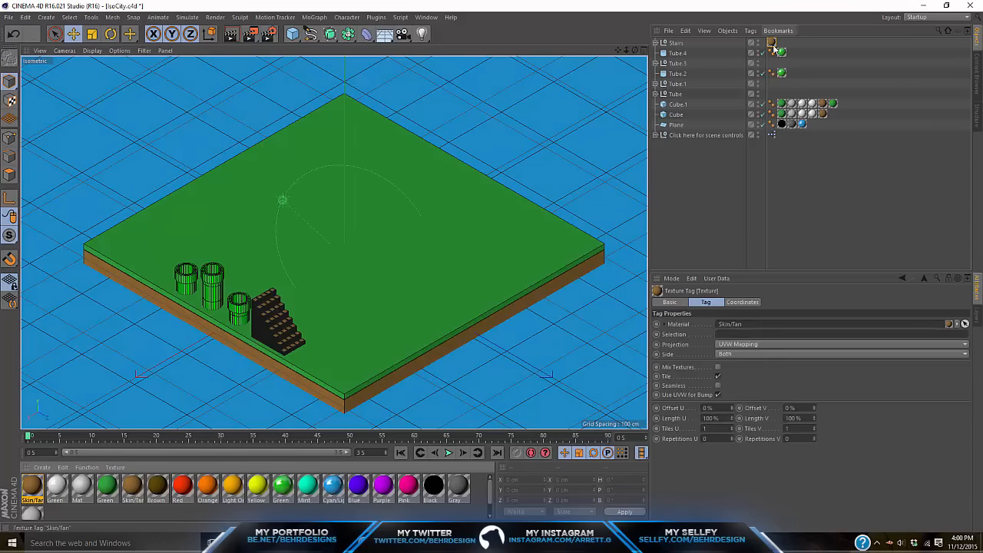
- Add a Reflection (Legacy) layer at 19% strength to the copied Skin/Tan material and render the view to check it
{"action": "left_click", "coordinate": [742, 259]}
{"action": "left_click", "coordinate": [665, 398]}
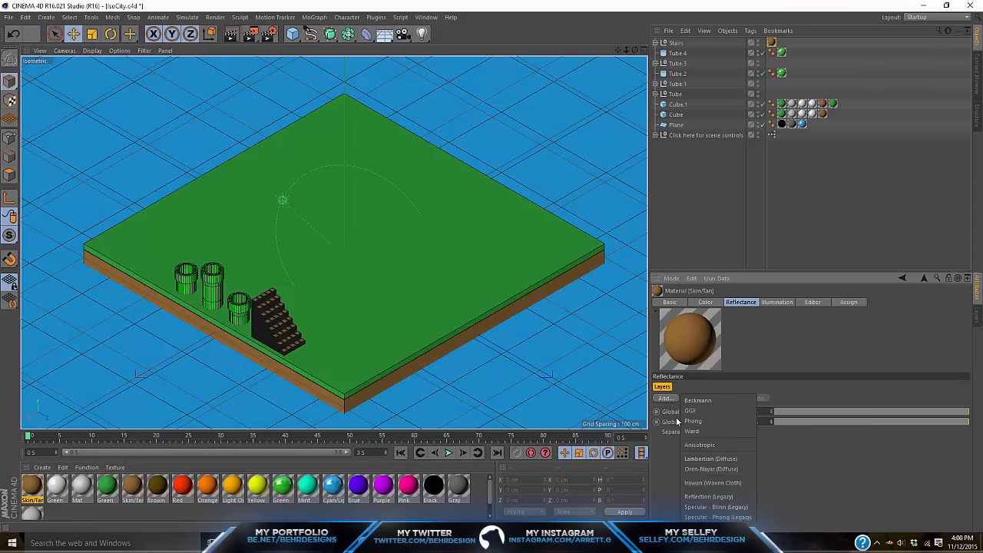
{"action": "left_click", "coordinate": [704, 493]}
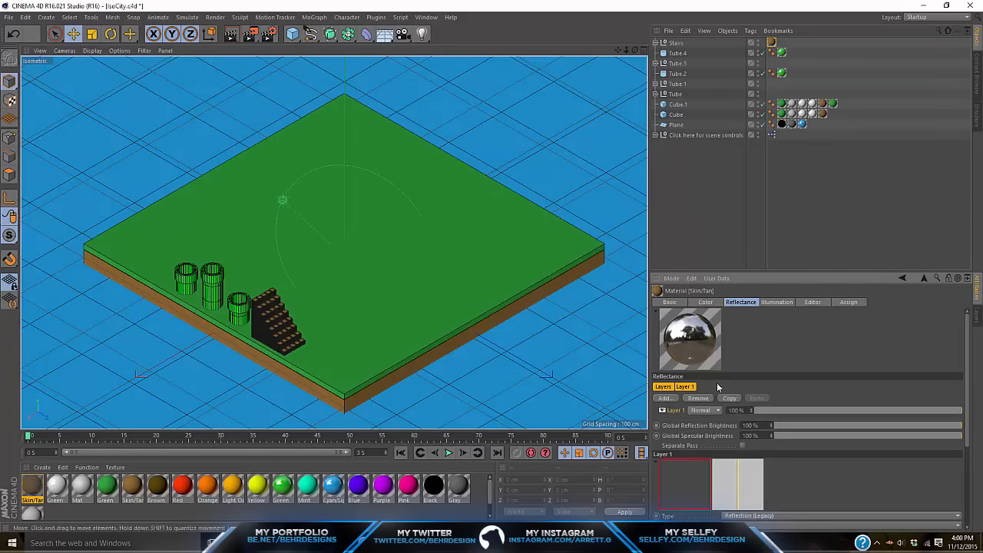
{"action": "left_click_drag", "start_coordinate": [777, 412], "coordinate": [793, 409]}
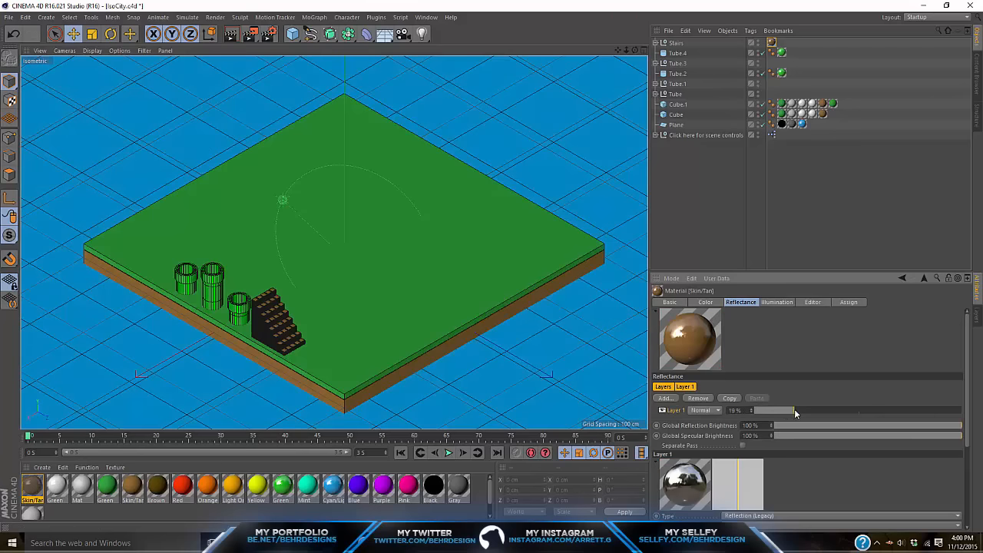
{"action": "left_click", "coordinate": [231, 35]}
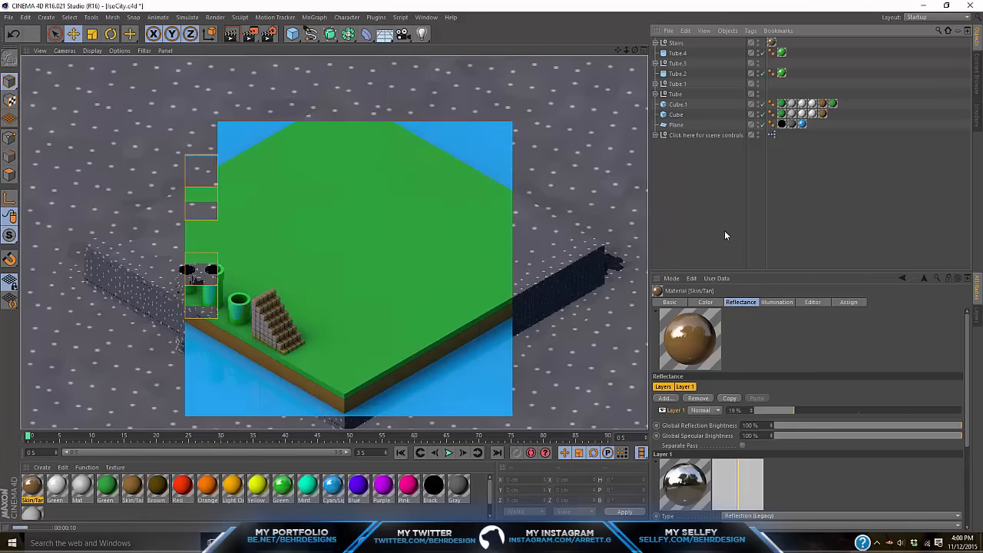
{"action": "left_click", "coordinate": [798, 228]}
- Duplicate the Stairs group and rotate the copy to a heading of -180°
{"action": "left_click", "coordinate": [675, 44]}
{"action": "key", "text": "ctrl+c"}
{"action": "key", "text": "ctrl+v"}
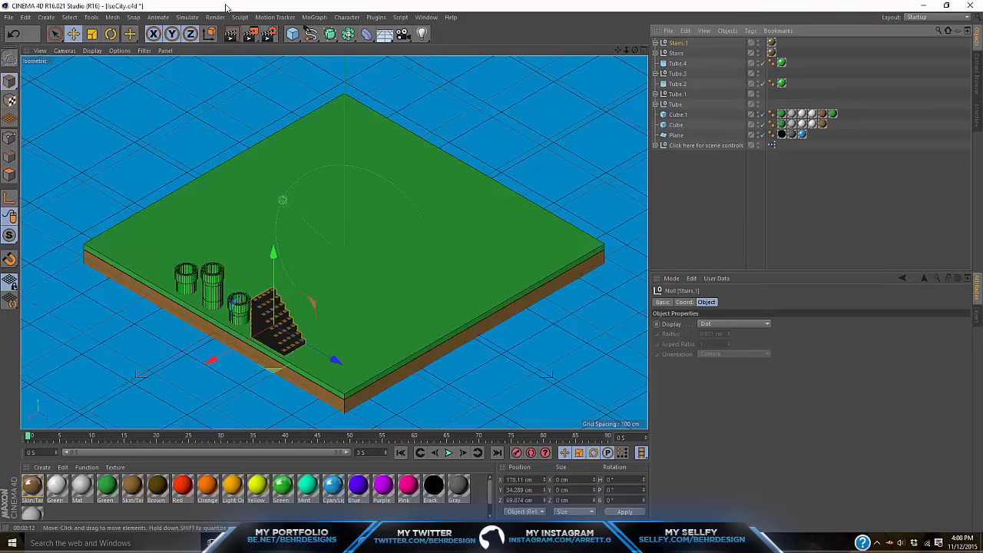
{"action": "left_click", "coordinate": [110, 34]}
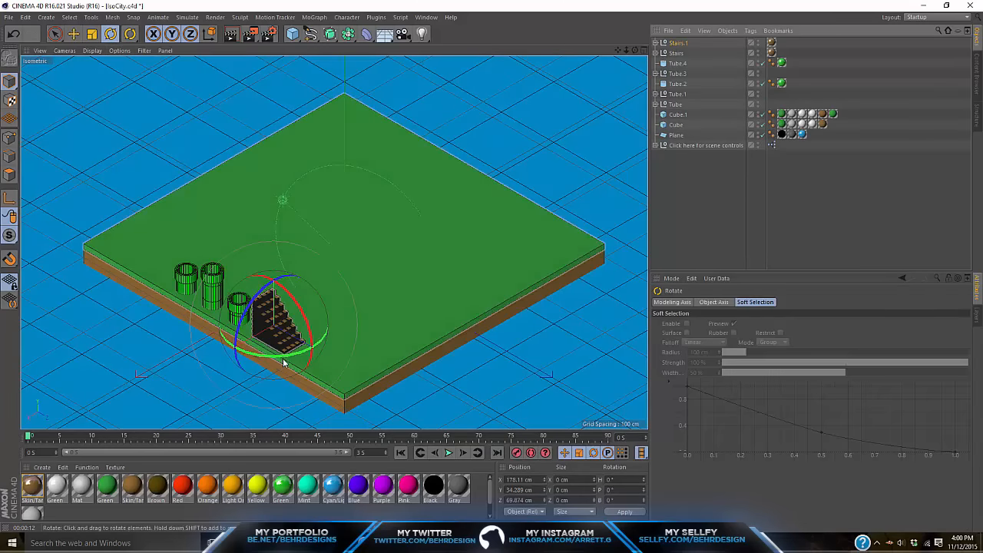
{"action": "left_click_drag", "start_coordinate": [283, 363], "coordinate": [185, 349]}
{"action": "double_click", "coordinate": [616, 479]}
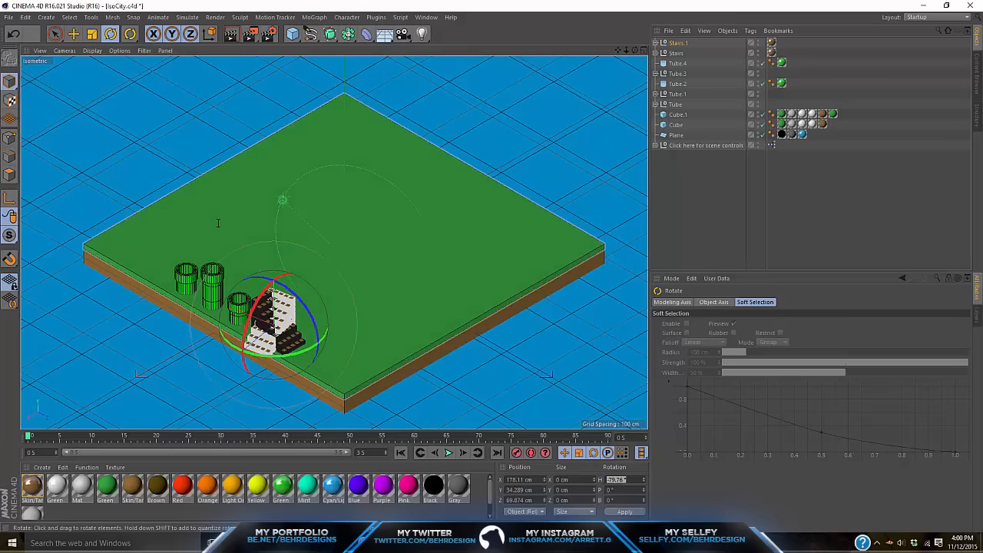
{"action": "type", "text": "-90"}
{"action": "key", "text": "Return"}
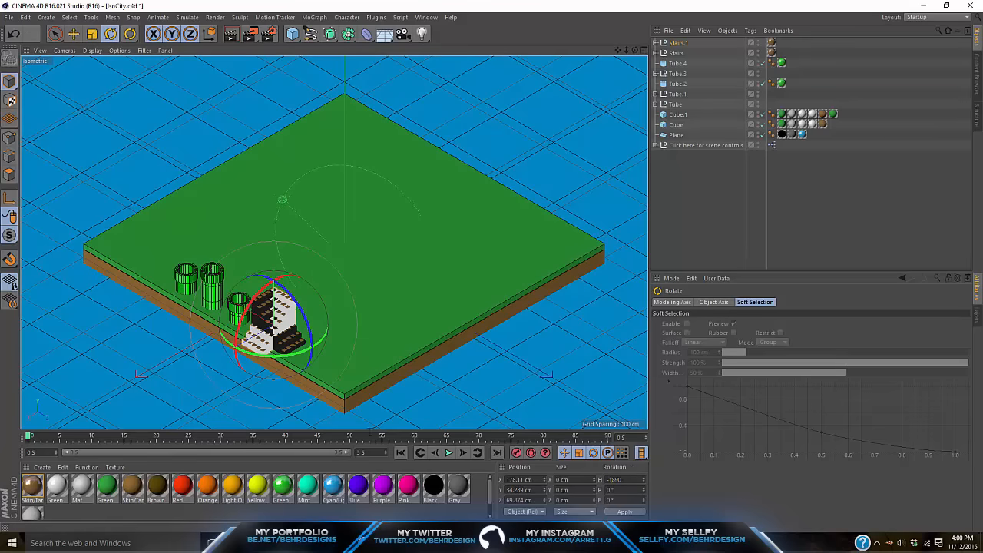
{"action": "key", "text": "Return"}
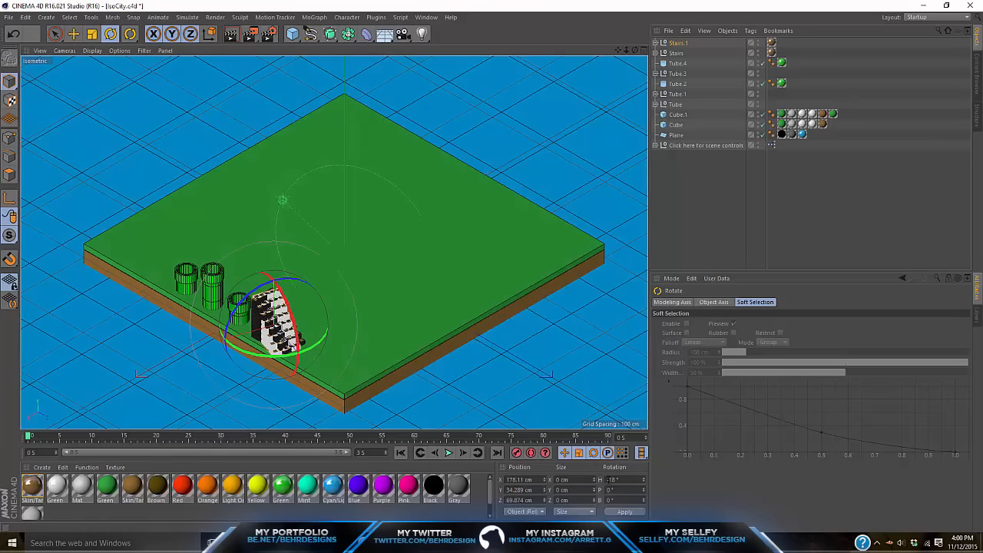
{"action": "type", "text": "0"}
{"action": "key", "text": "Return"}
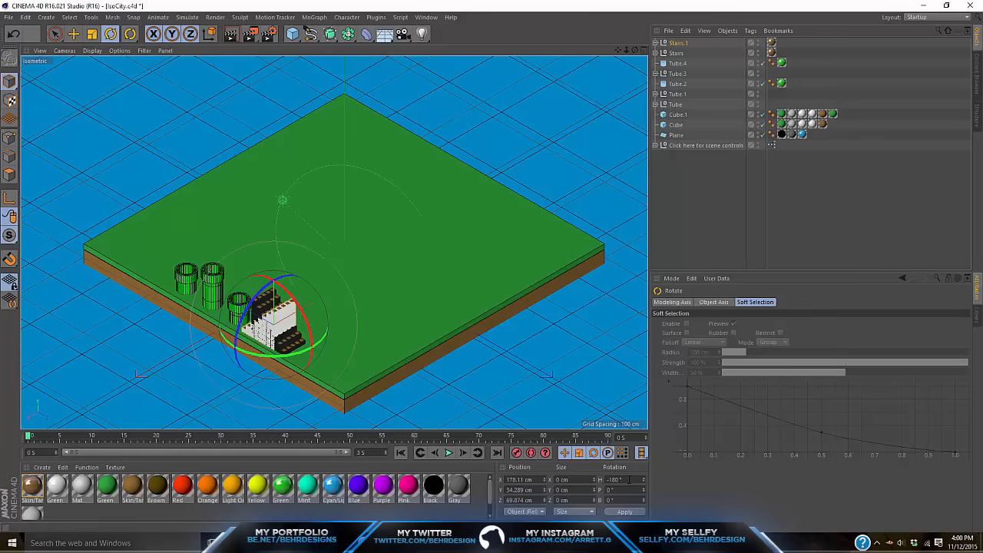
- Move the copied stairs to the far side of the pipes, at about Z -96 cm, and render the view to check it
{"action": "left_click", "coordinate": [73, 34]}
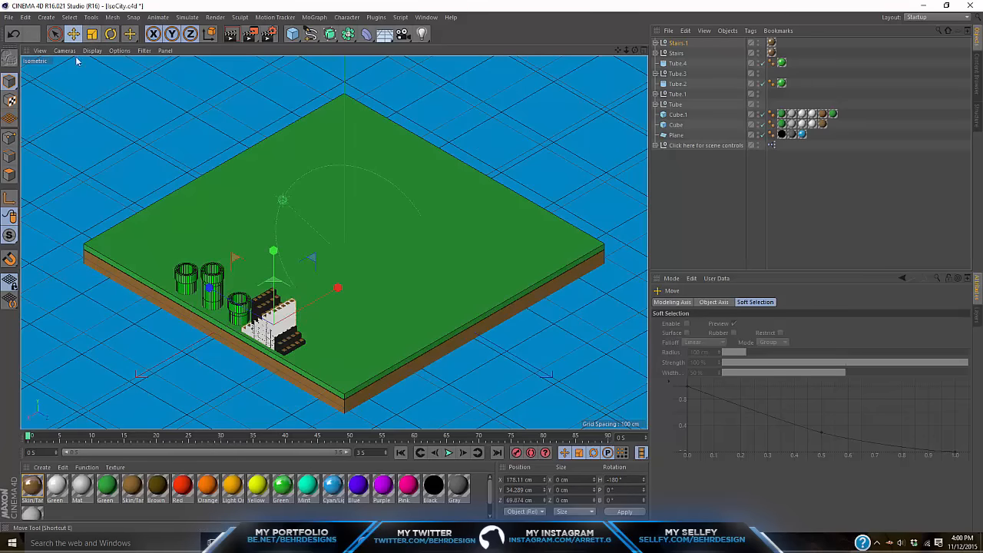
{"action": "left_click_drag", "start_coordinate": [207, 298], "coordinate": [86, 259]}
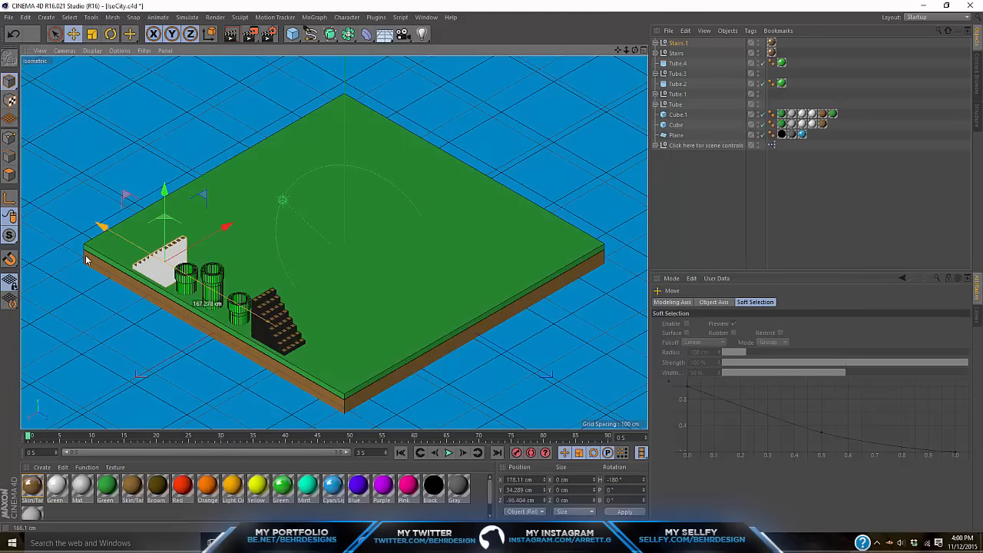
{"action": "left_click", "coordinate": [808, 231]}
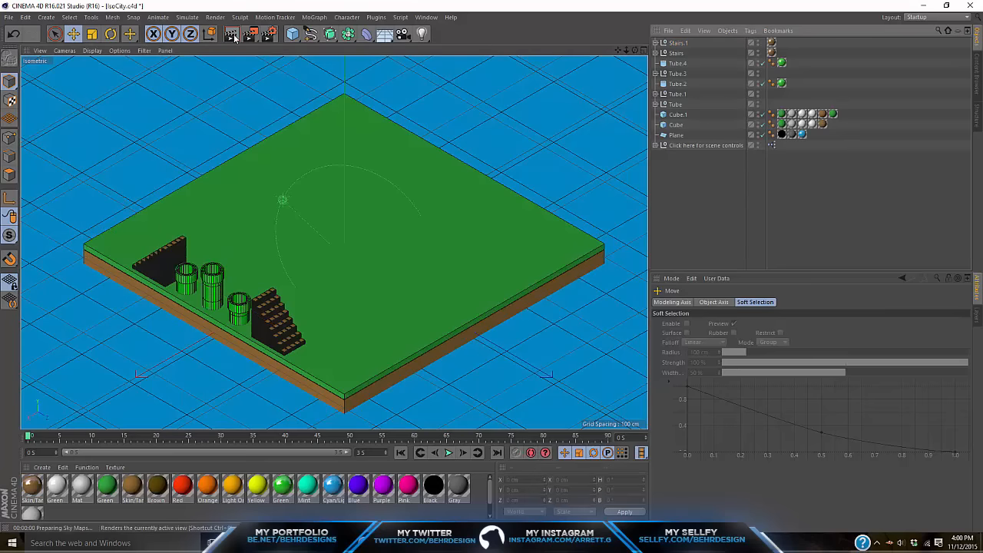
{"action": "left_click", "coordinate": [230, 34]}
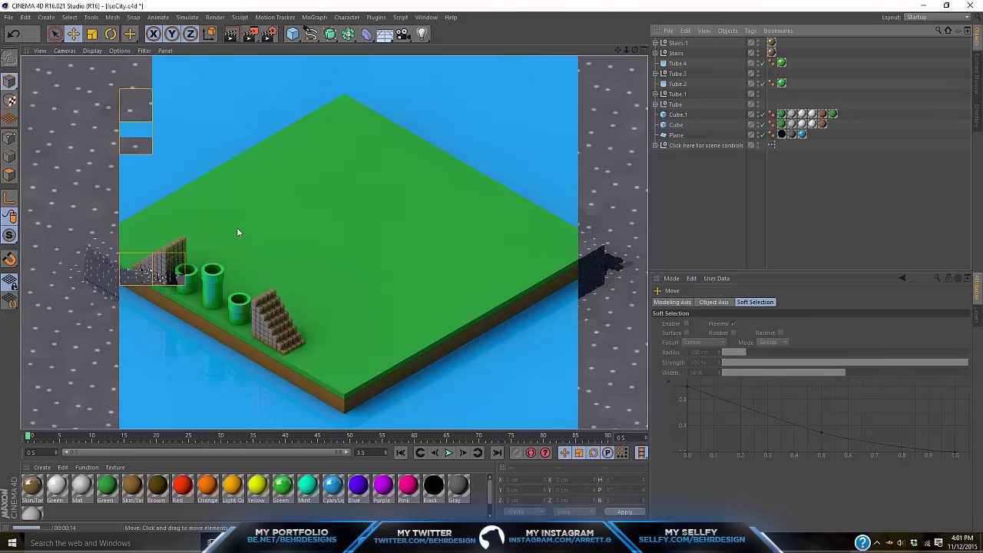
{"action": "left_click", "coordinate": [741, 248]}
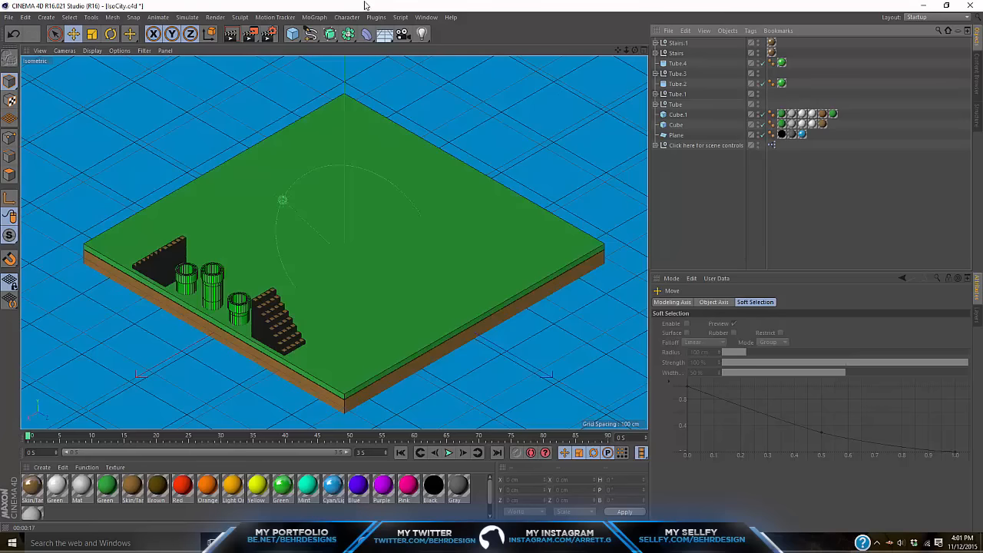
- Switch to the Untitled 2 project and delete its Stairs group to empty the scene
{"action": "left_click", "coordinate": [427, 17]}
{"action": "left_click", "coordinate": [453, 245]}
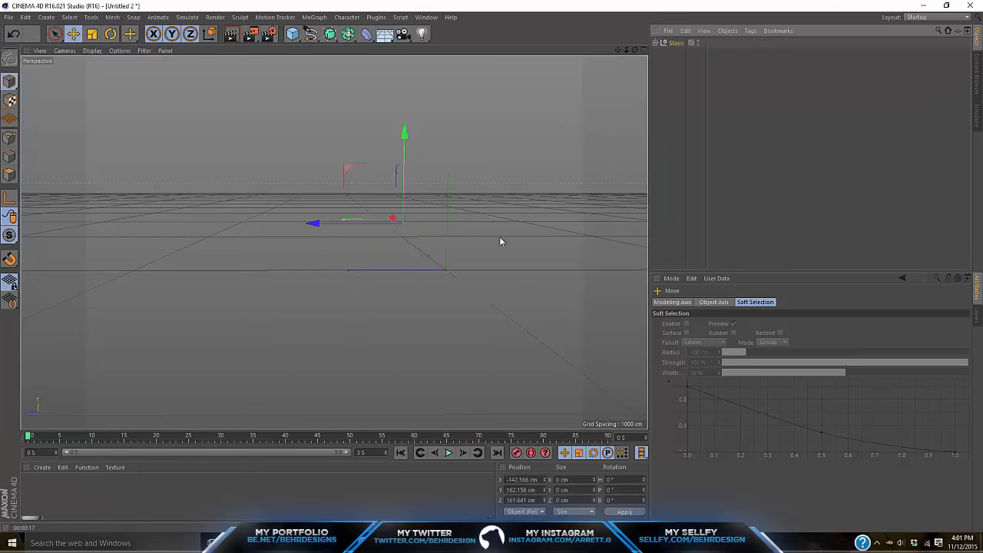
{"action": "key", "text": "Delete"}
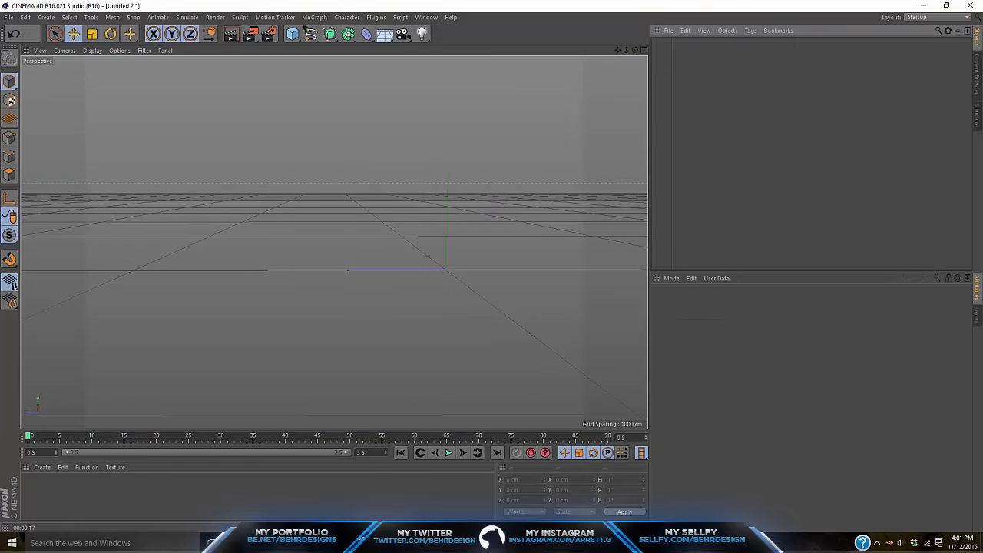
- Switch to the Chrome browser and search Google Images for "super mario bro coin" as a modelling reference
{"action": "key", "text": "alt+Tab"}
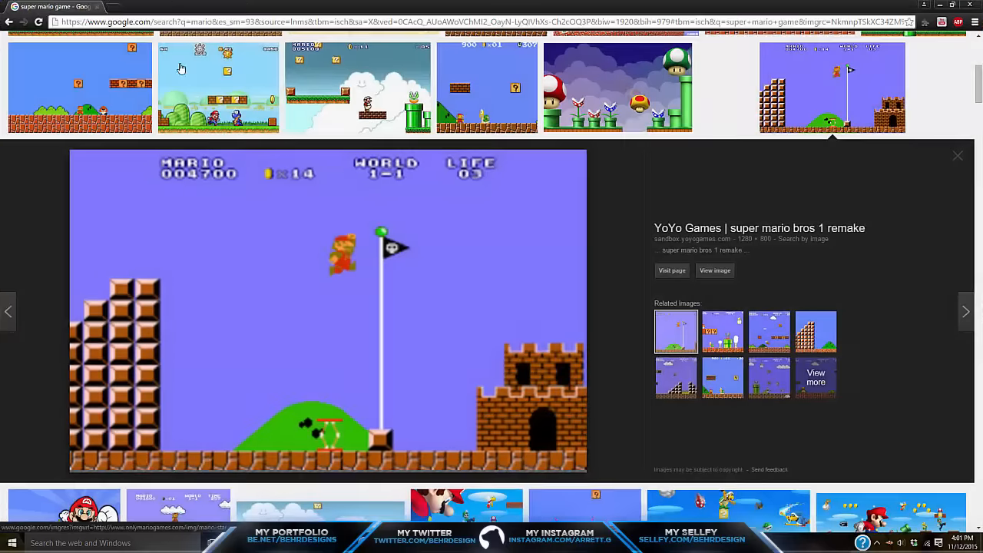
{"action": "left_click", "coordinate": [119, 4]}
{"action": "type", "text": "super mar"}
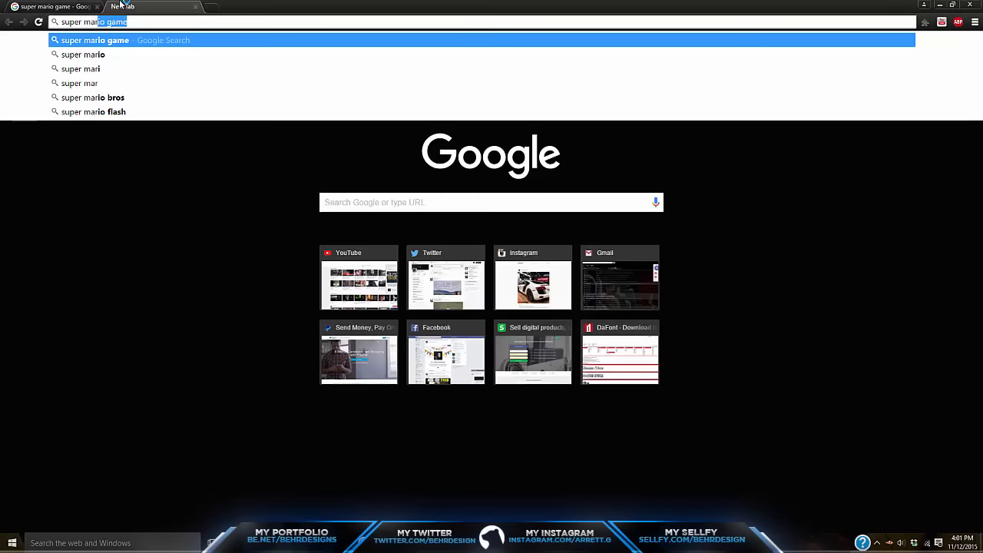
{"action": "type", "text": "io bro coin"}
{"action": "key", "text": "Return"}
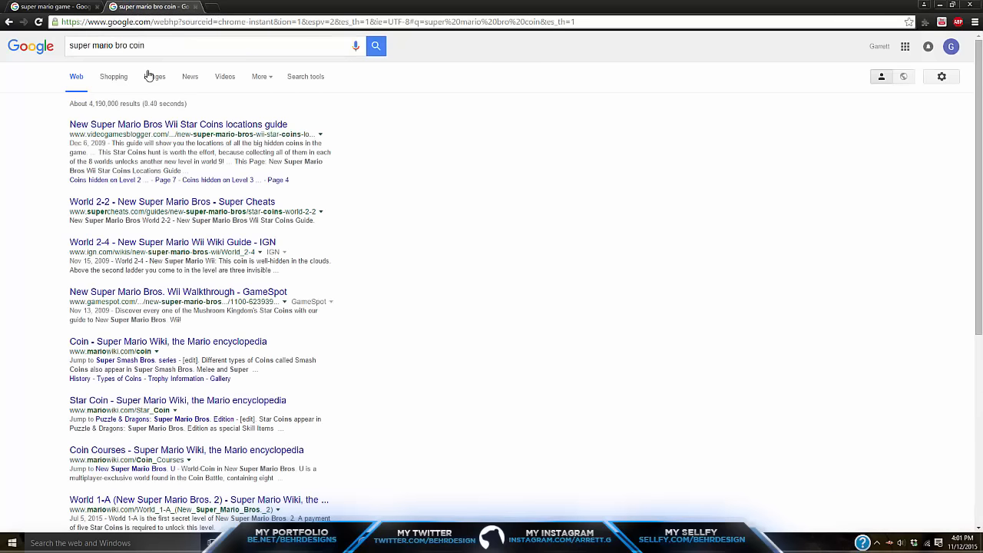
{"action": "left_click", "coordinate": [154, 77]}
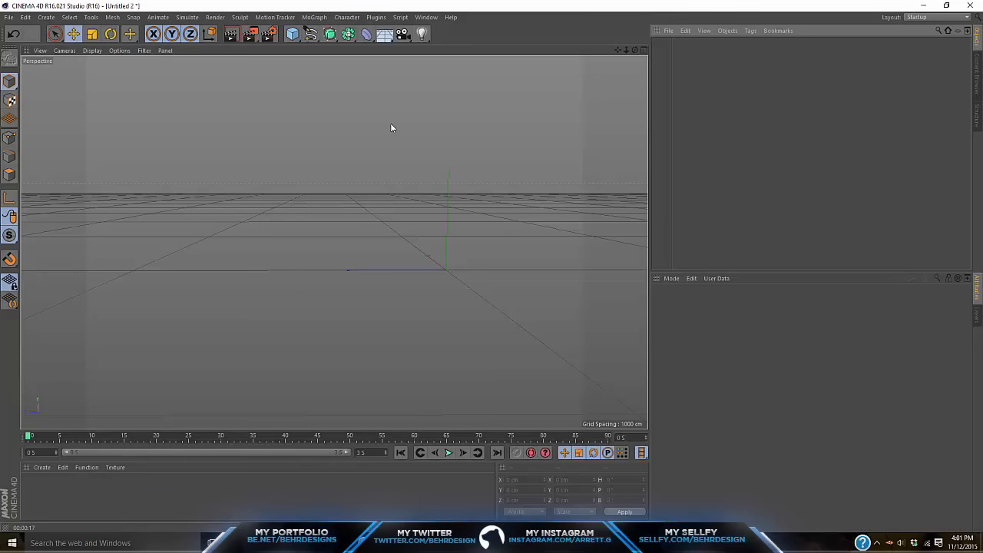
{"action": "left_click", "coordinate": [293, 34]}
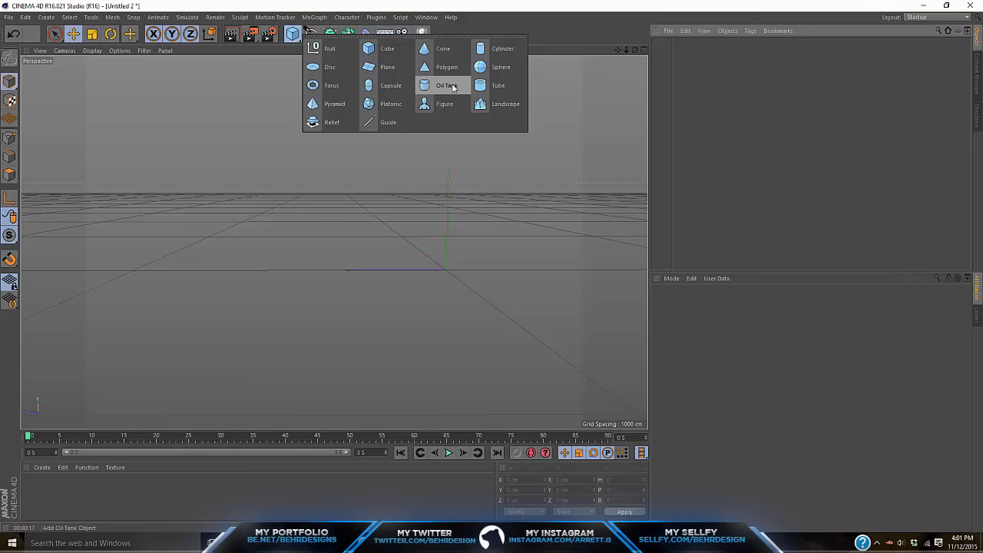
{"action": "left_click", "coordinate": [498, 48]}
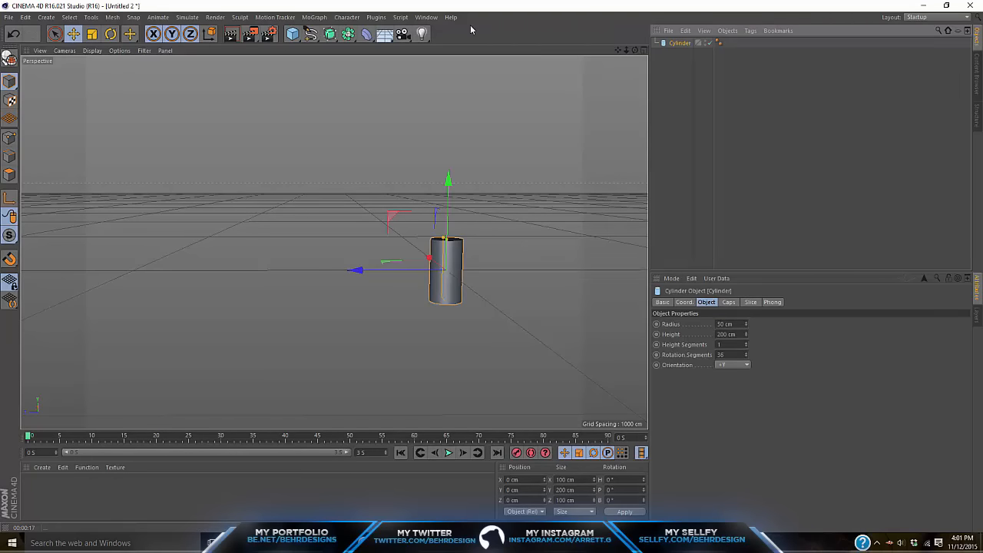
{"action": "key", "text": "Delete"}
{"action": "left_click", "coordinate": [433, 19]}
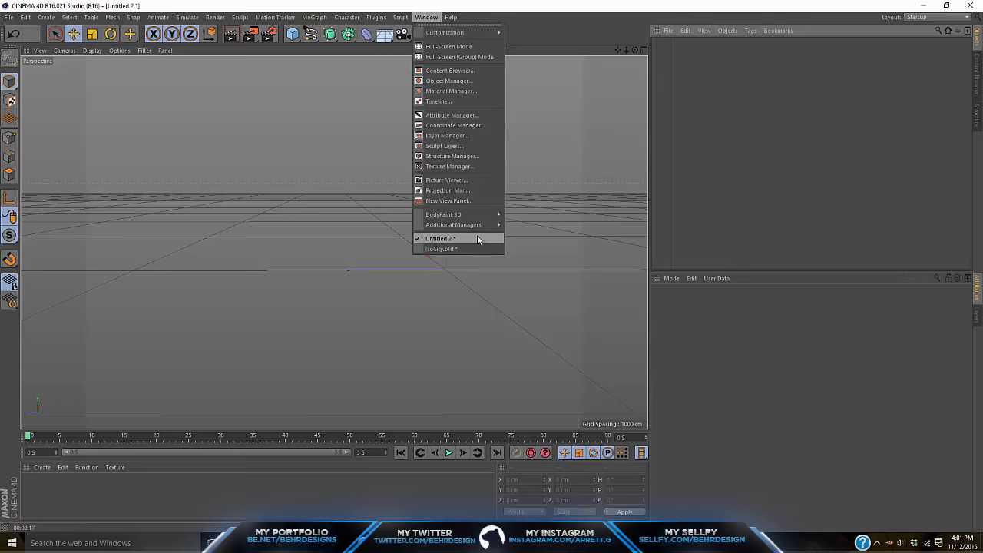
- Add a Tube to the empty scene and stand it upright with a 90° bank rotation
{"action": "left_click", "coordinate": [310, 35]}
{"action": "left_click_drag", "start_coordinate": [302, 37], "coordinate": [499, 97]}
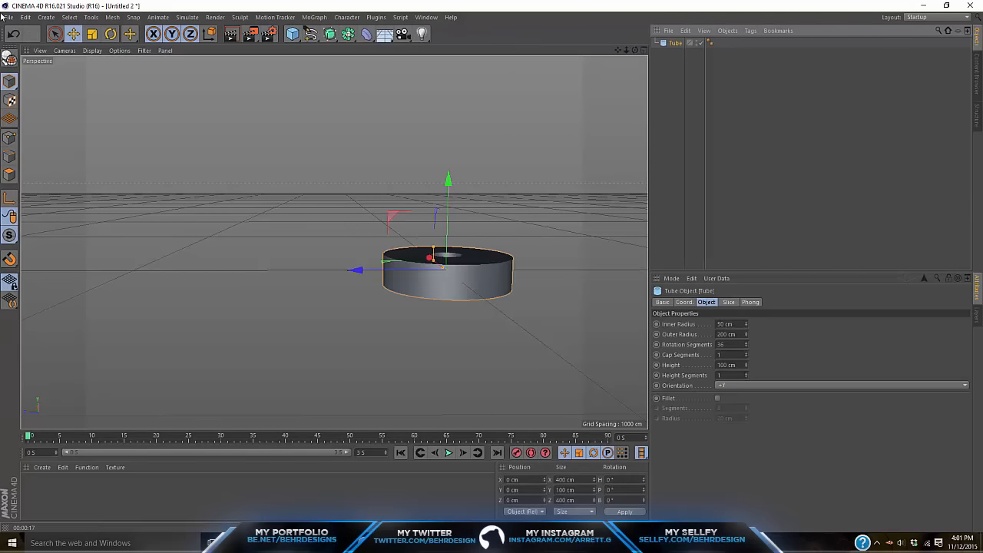
{"action": "left_click", "coordinate": [111, 34]}
{"action": "left_click_drag", "start_coordinate": [454, 254], "coordinate": [455, 220]}
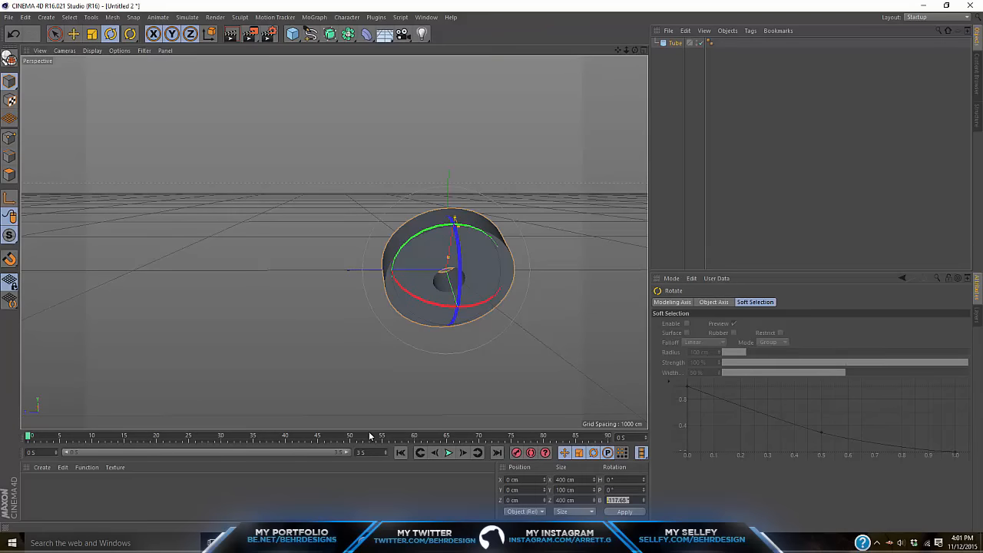
- Move the upright tube to about Y 174 cm and Z 326 cm
{"action": "left_click", "coordinate": [73, 34]}
{"action": "left_click_drag", "start_coordinate": [325, 279], "coordinate": [263, 279]}
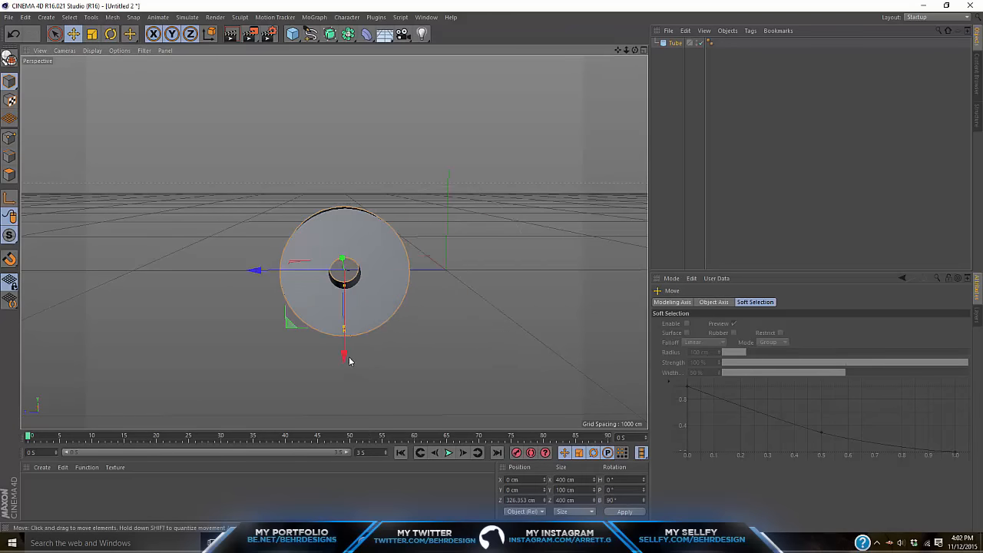
{"action": "left_click_drag", "start_coordinate": [350, 362], "coordinate": [346, 296]}
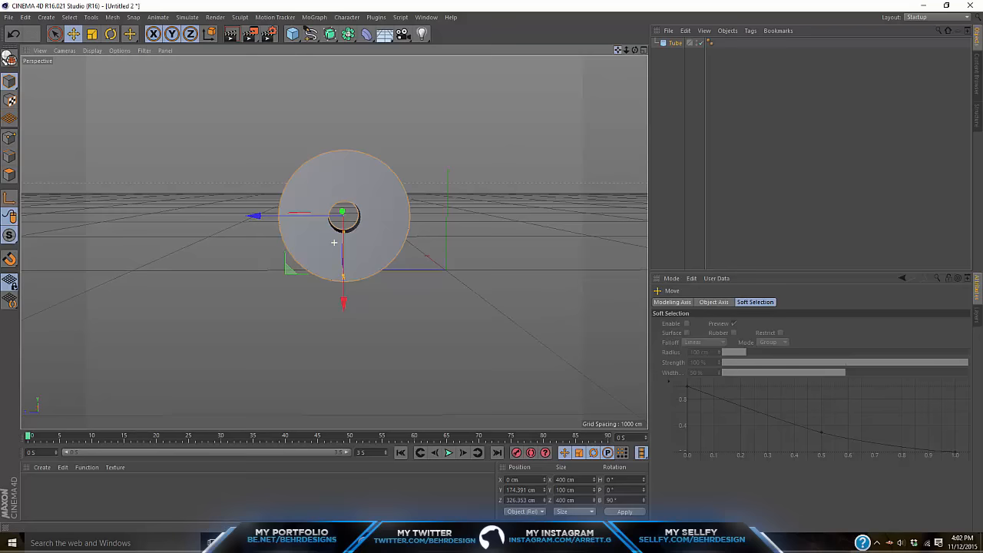
- Turn the tube into a thin solid disc with a 0 cm inner radius and 32 cm height
{"action": "left_click_drag", "start_coordinate": [617, 50], "coordinate": [610, 37]}
{"action": "left_click", "coordinate": [674, 42]}
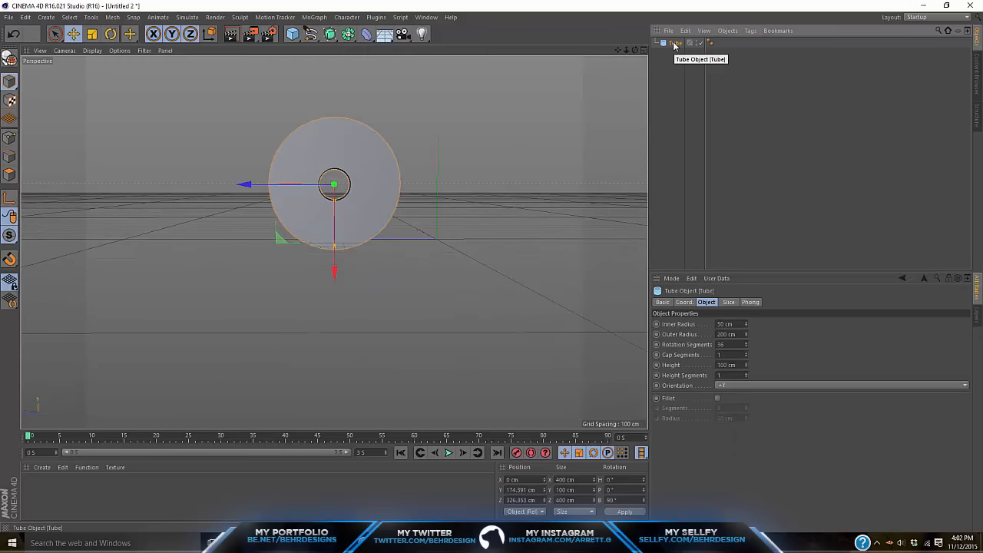
{"action": "left_click_drag", "start_coordinate": [634, 50], "coordinate": [652, 49]}
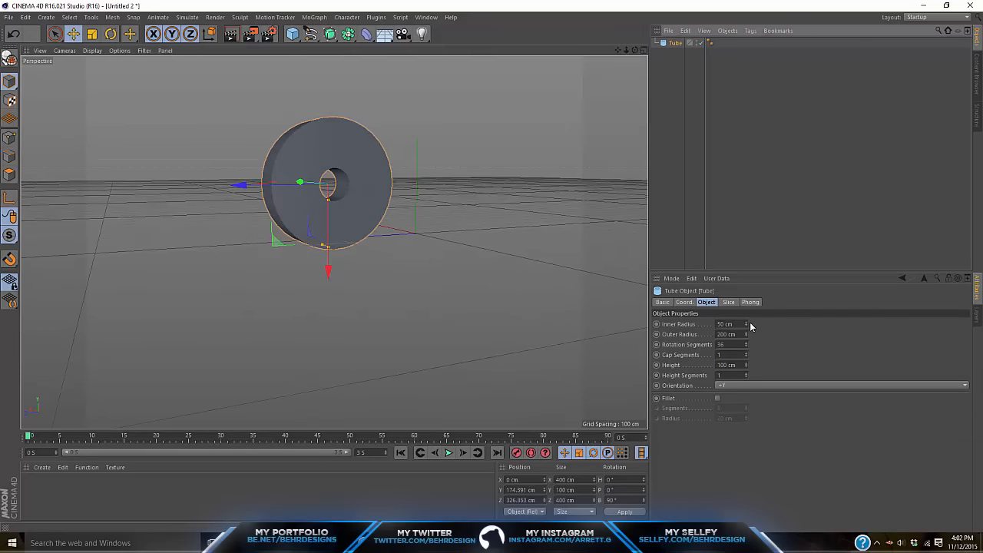
{"action": "left_click_drag", "start_coordinate": [745, 324], "coordinate": [745, 361]}
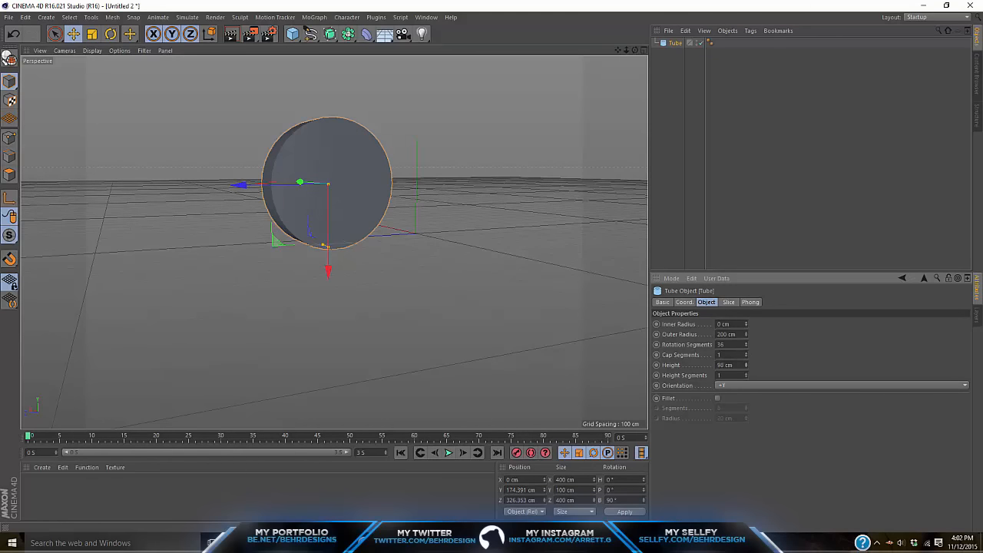
{"action": "left_click_drag", "start_coordinate": [745, 364], "coordinate": [745, 405]}
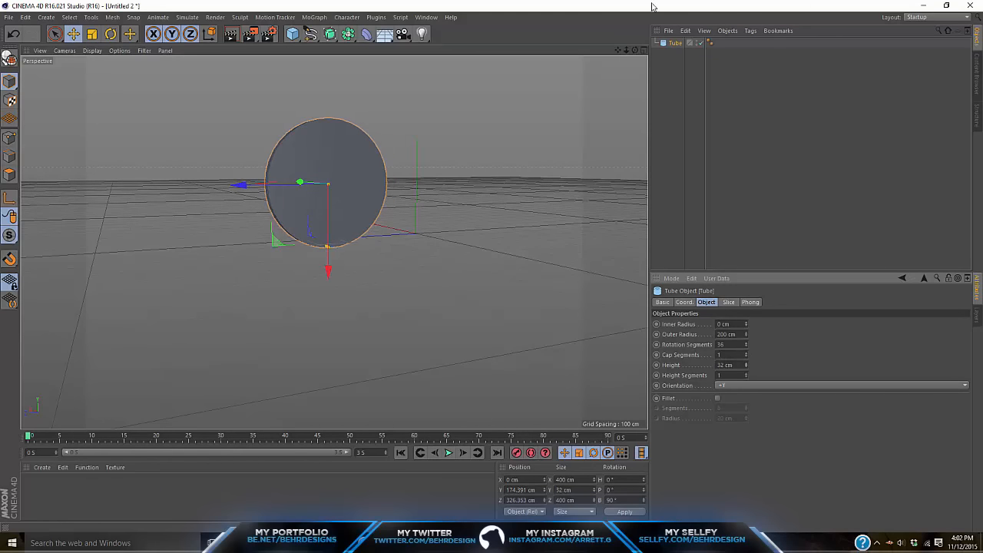
- Duplicate the disc and make the copy a rim with 193 cm inner radius, 203 cm outer radius, 4 cap segments and 55 cm height
{"action": "left_click_drag", "start_coordinate": [641, 52], "coordinate": [360, 261]}
{"action": "key", "text": "ctrl+c"}
{"action": "key", "text": "ctrl+v"}
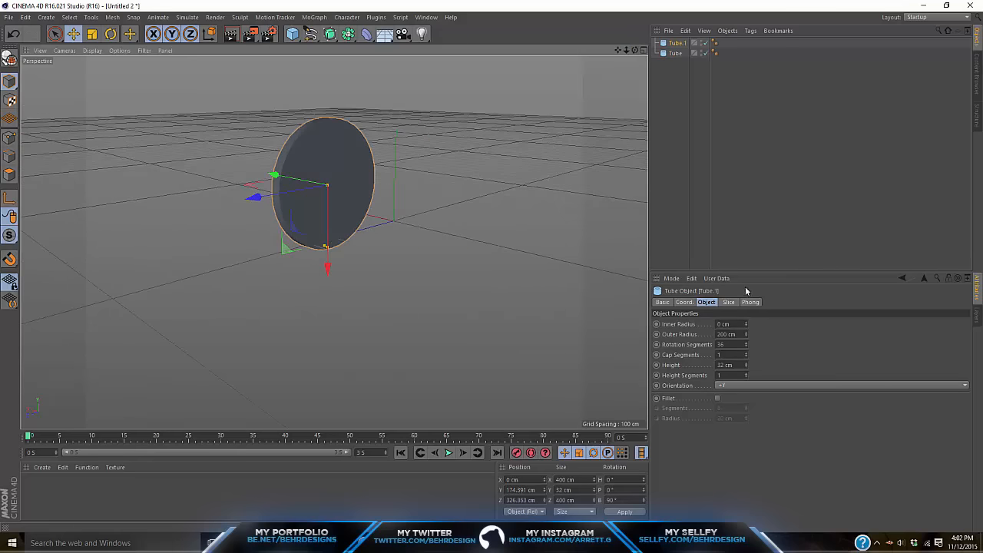
{"action": "left_click", "coordinate": [746, 333]}
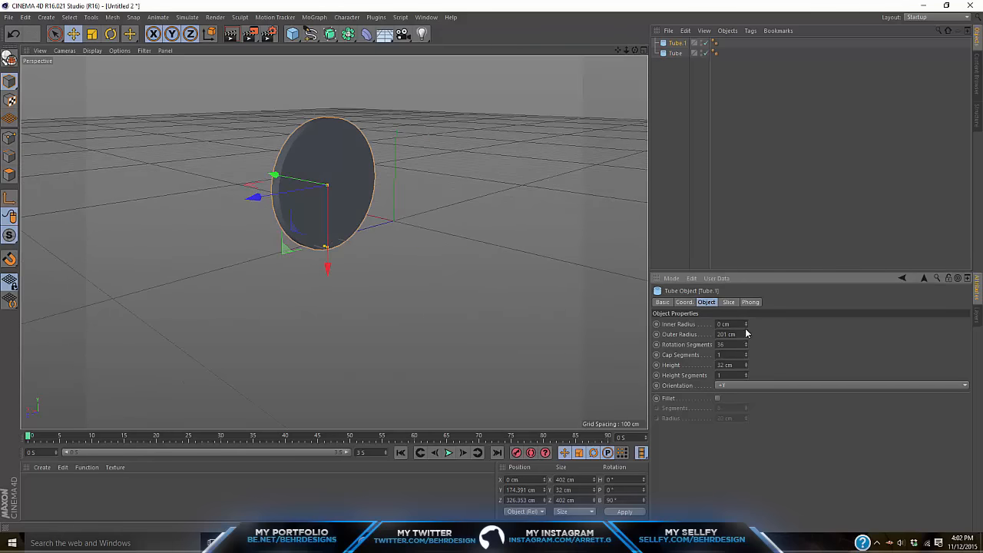
{"action": "left_click_drag", "start_coordinate": [745, 324], "coordinate": [746, 232]}
{"action": "left_click_drag", "start_coordinate": [745, 334], "coordinate": [745, 332]}
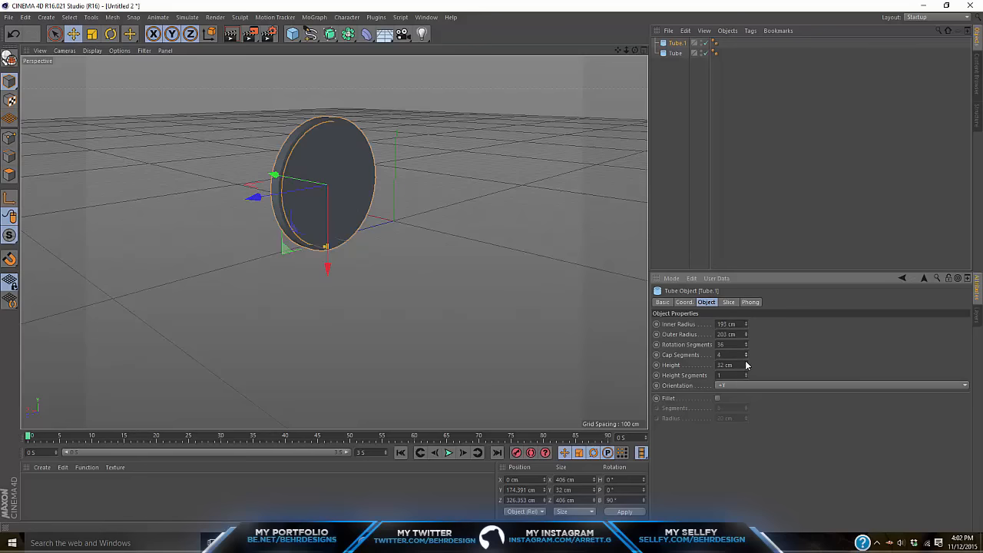
{"action": "left_click_drag", "start_coordinate": [746, 364], "coordinate": [746, 351]}
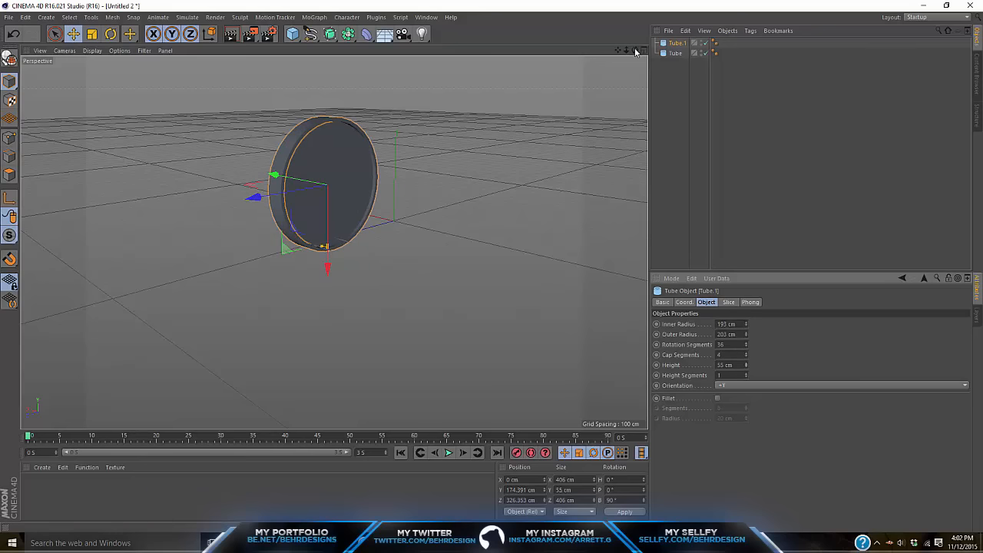
- Make the coin oval by narrowing the rim along Z and setting the disc's Z scale to 0.85
{"action": "left_click_drag", "start_coordinate": [635, 51], "coordinate": [744, 257]}
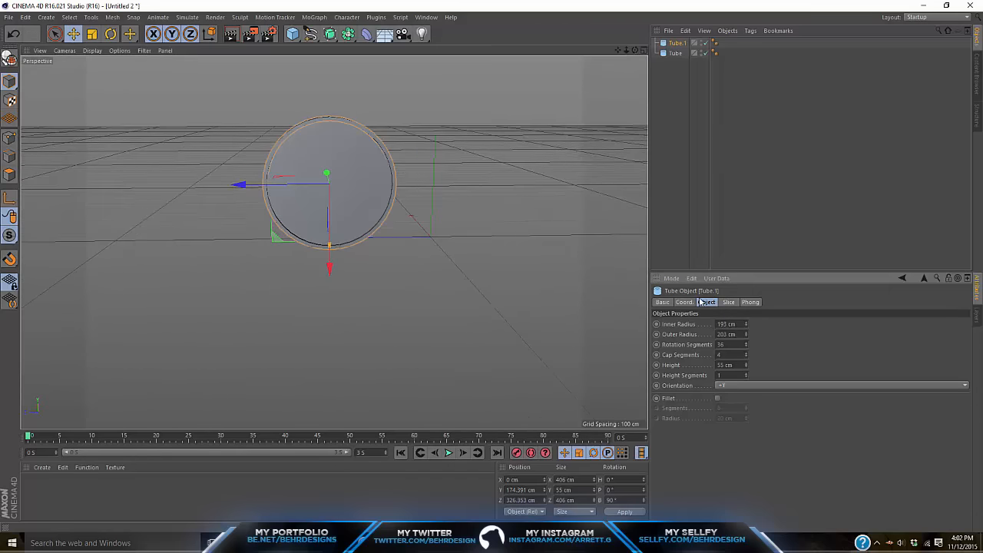
{"action": "left_click", "coordinate": [684, 301]}
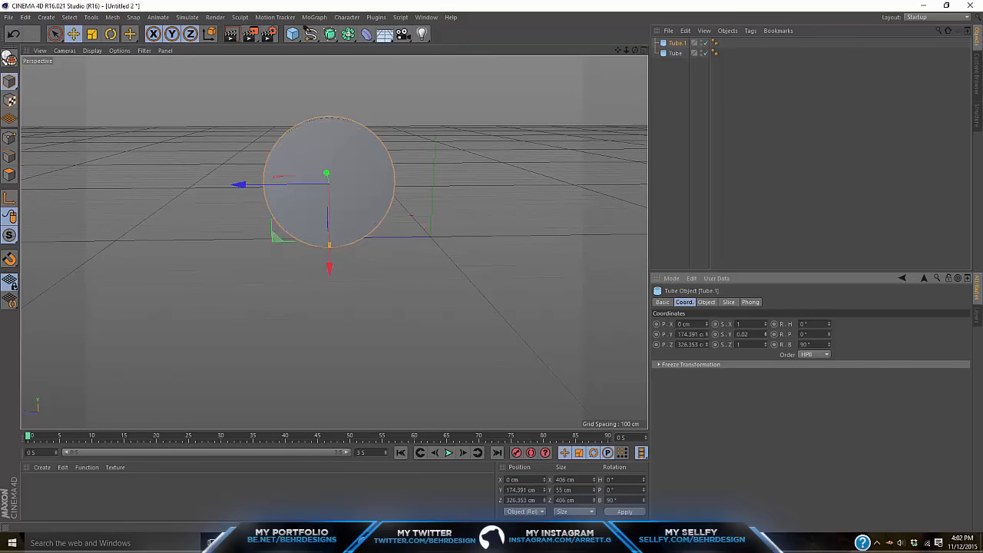
{"action": "key", "text": "ctrl+z"}
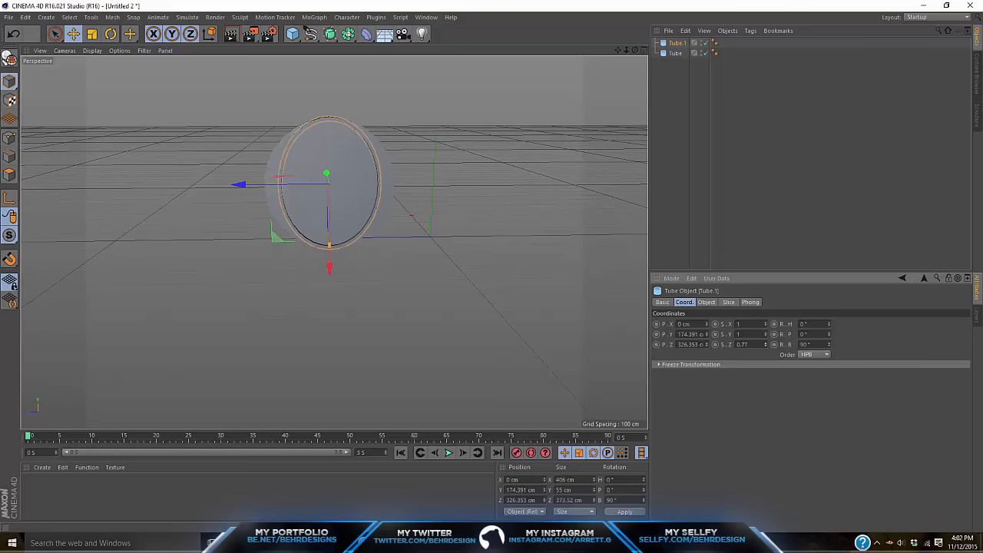
{"action": "left_click", "coordinate": [670, 58]}
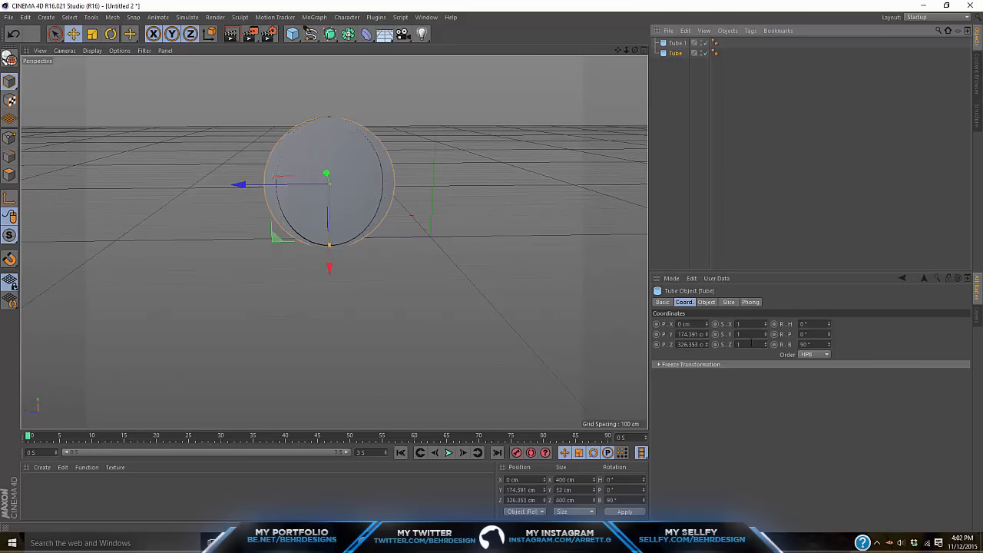
{"action": "left_click", "coordinate": [751, 344]}
{"action": "type", "text": ".85"}
{"action": "key", "text": "Return"}
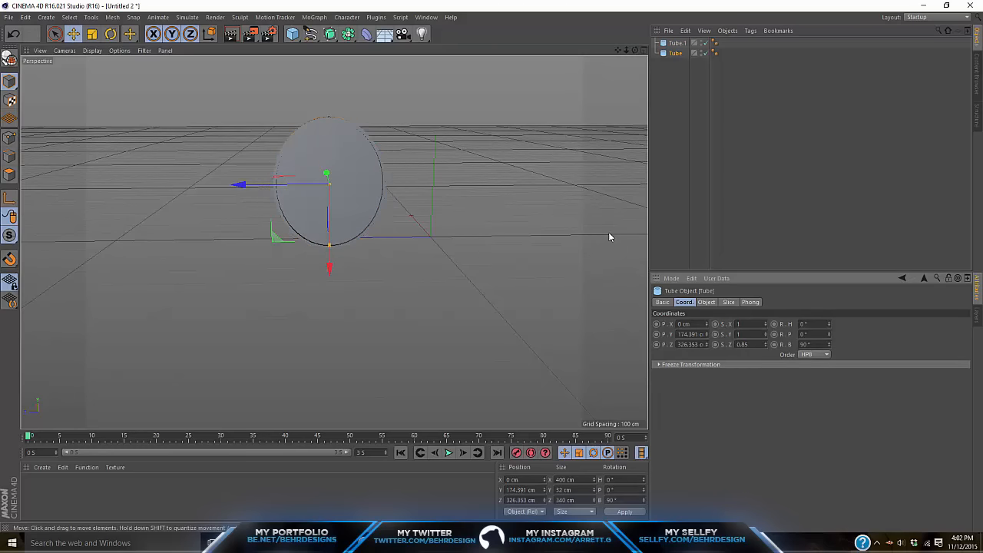
- Group the coin's disc and rim tubes together under one null
{"action": "left_click", "coordinate": [806, 157]}
{"action": "mouse_move", "coordinate": [636, 50]}
{"action": "left_mouse_down"}
{"action": "mouse_move", "coordinate": [691, 92]}
{"action": "mouse_move", "coordinate": [630, 54]}
{"action": "mouse_move", "coordinate": [684, 43]}
{"action": "mouse_move", "coordinate": [660, 61]}
{"action": "mouse_move", "coordinate": [591, 46]}
{"action": "mouse_move", "coordinate": [560, 65]}
{"action": "mouse_move", "coordinate": [526, 42]}
{"action": "mouse_move", "coordinate": [568, 93]}
{"action": "mouse_move", "coordinate": [499, 50]}
{"action": "mouse_move", "coordinate": [538, 88]}
{"action": "mouse_move", "coordinate": [591, 46]}
{"action": "mouse_move", "coordinate": [538, 57]}
{"action": "mouse_move", "coordinate": [634, 50]}
{"action": "left_mouse_up"}
{"action": "left_click_drag", "start_coordinate": [690, 78], "coordinate": [640, 29]}
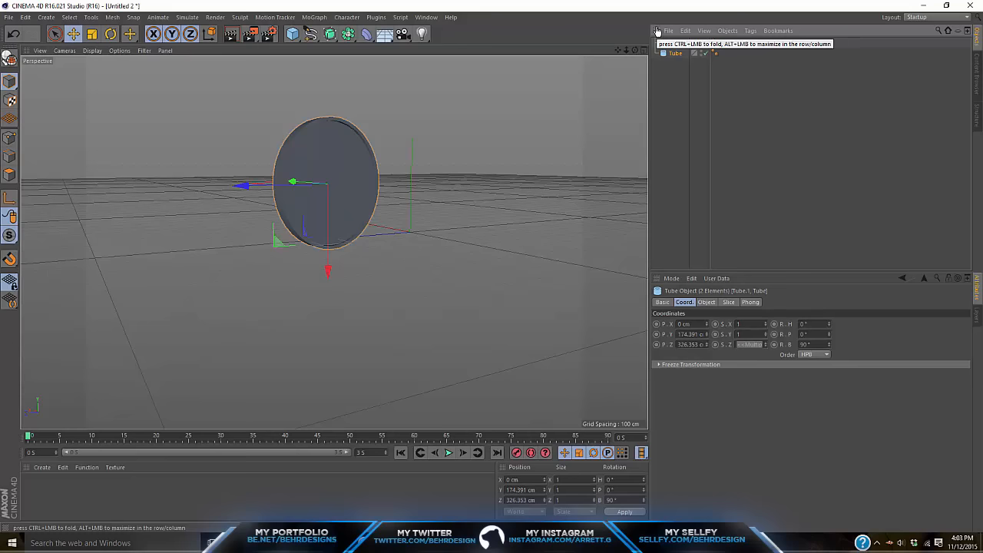
{"action": "key", "text": "alt+g"}
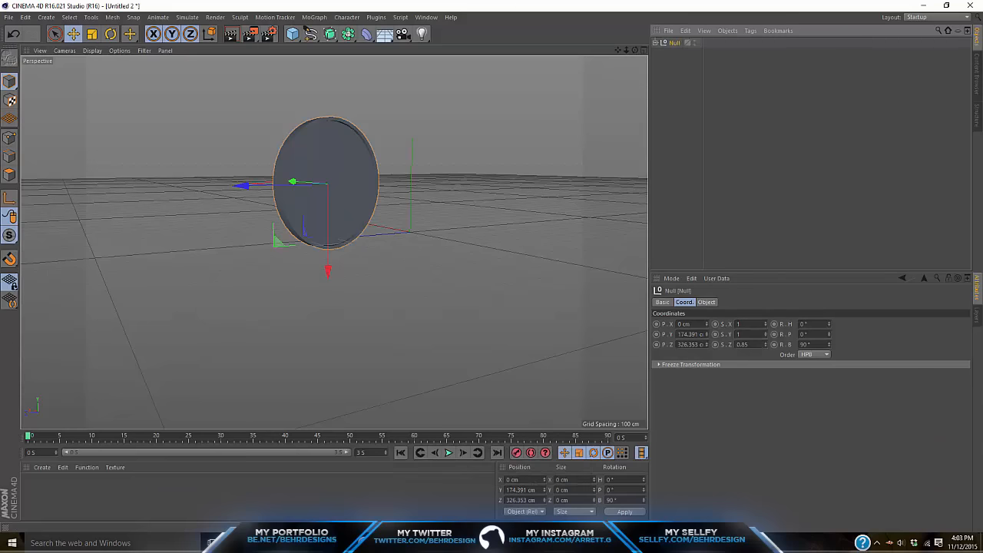
- Bring the coin group into the IsoCity.c4d project and scale it down to about 11.5%
{"action": "left_click", "coordinate": [423, 21]}
{"action": "left_click", "coordinate": [479, 241]}
{"action": "key", "text": "t"}
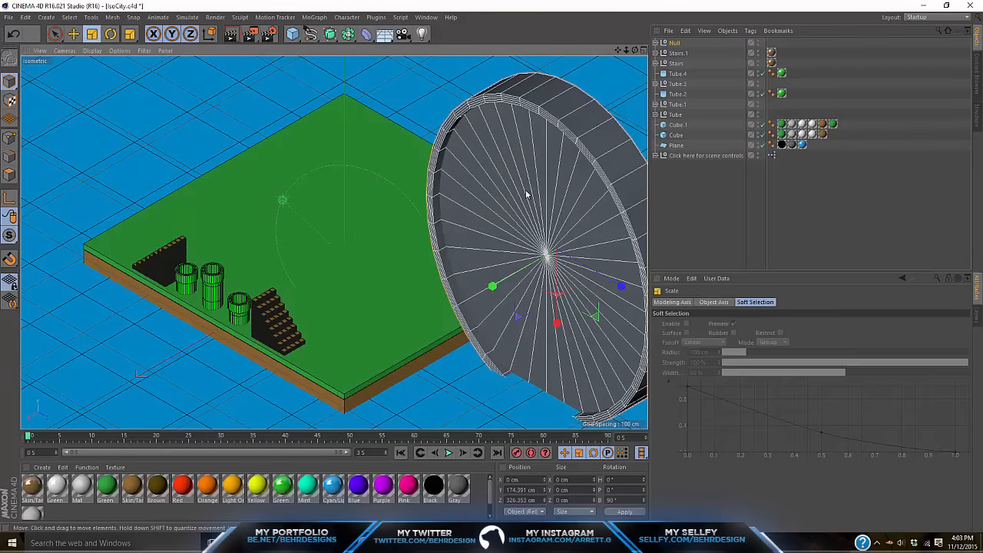
{"action": "left_click_drag", "start_coordinate": [527, 192], "coordinate": [135, 270]}
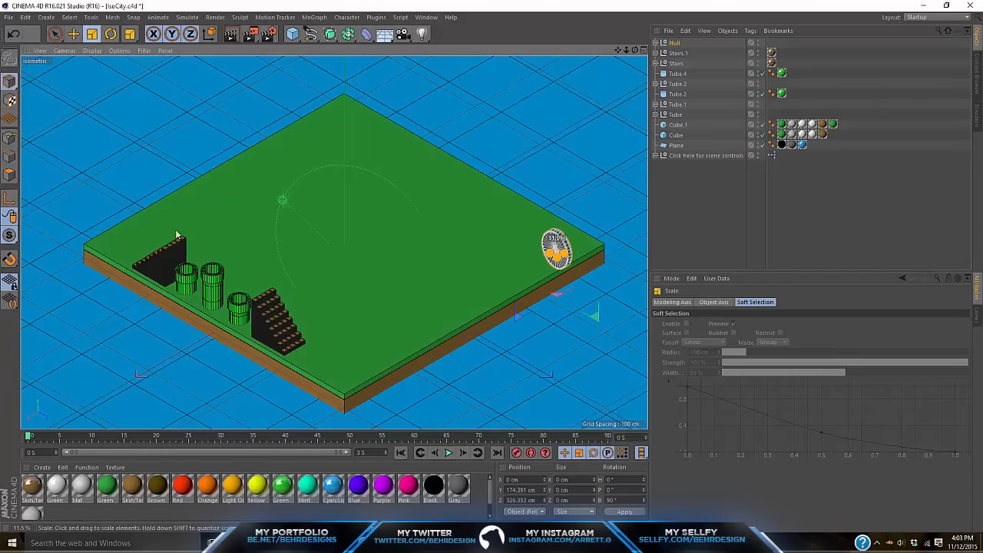
- Move the coin above the middle warp pipe, at about X 182 cm, Y 106 cm and Z -23 cm
{"action": "key", "text": "e"}
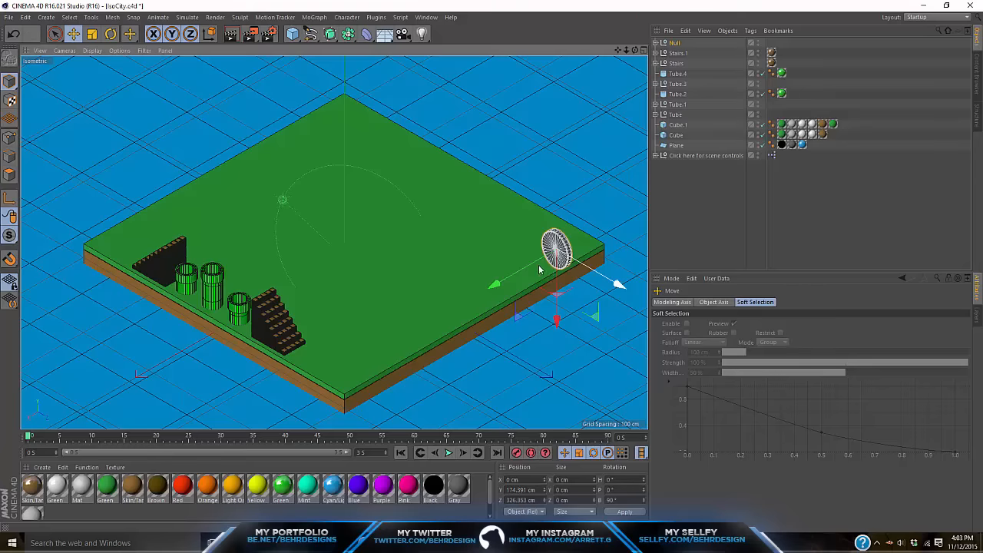
{"action": "left_click_drag", "start_coordinate": [539, 270], "coordinate": [301, 394]}
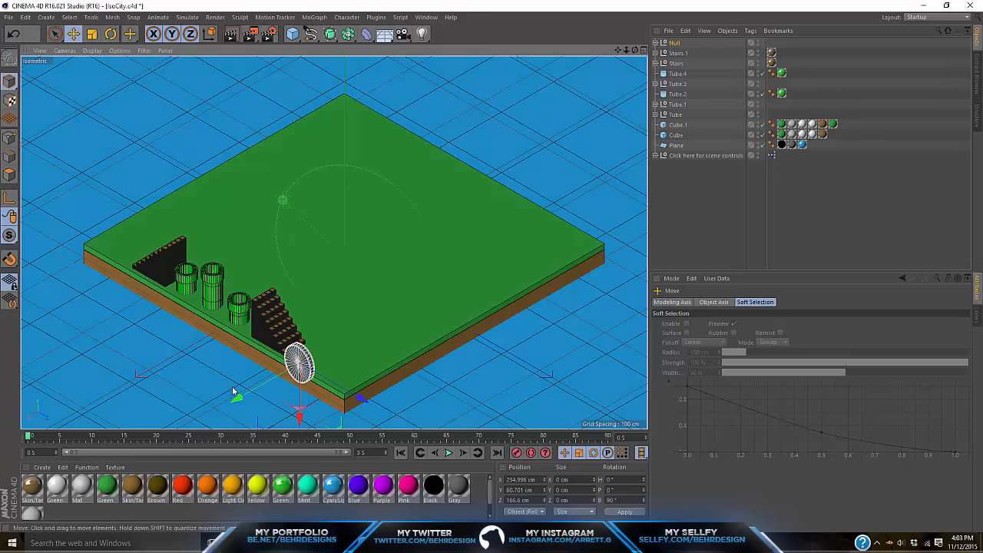
{"action": "left_click_drag", "start_coordinate": [237, 398], "coordinate": [301, 359]}
{"action": "left_click_drag", "start_coordinate": [365, 390], "coordinate": [275, 400]}
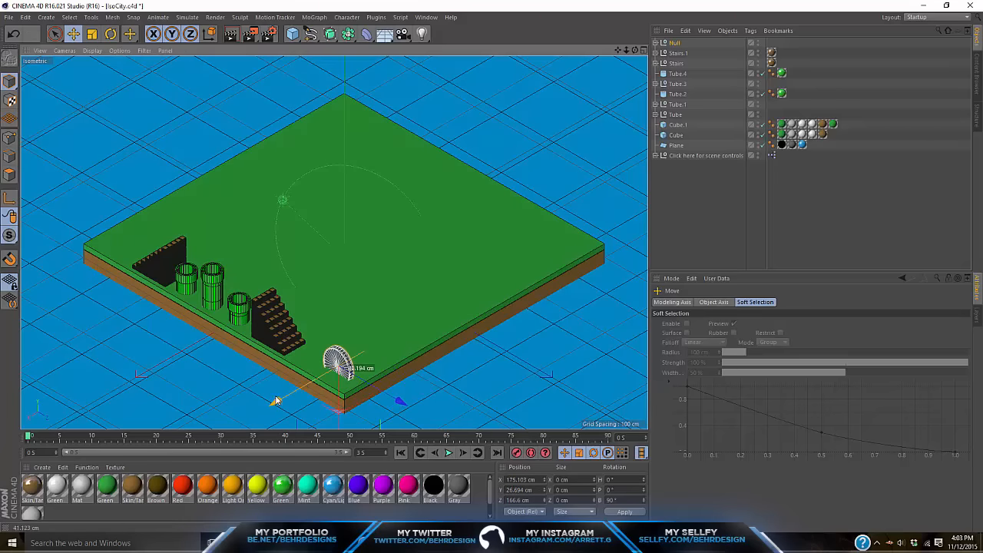
{"action": "left_click_drag", "start_coordinate": [400, 400], "coordinate": [265, 350]}
{"action": "left_click_drag", "start_coordinate": [158, 329], "coordinate": [171, 340]}
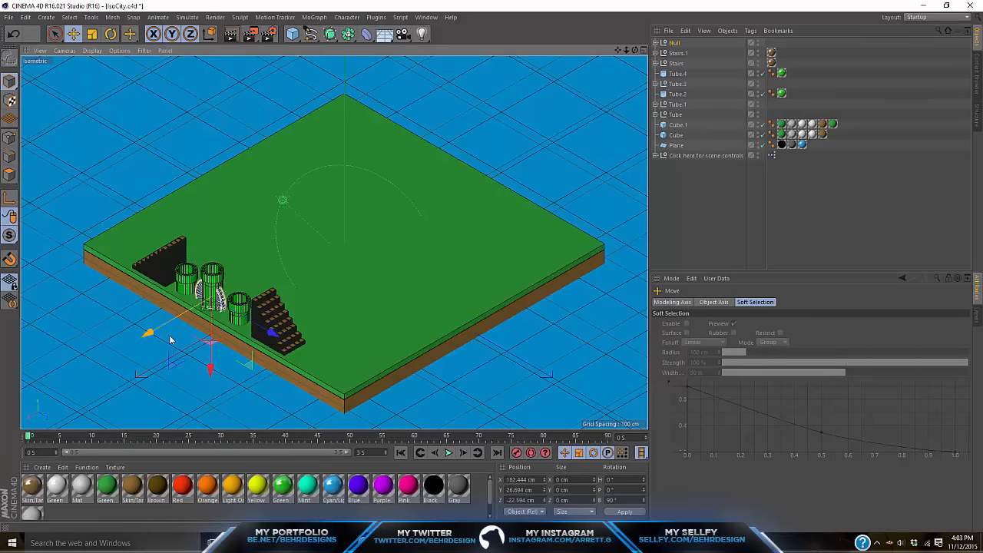
{"action": "left_click_drag", "start_coordinate": [211, 371], "coordinate": [210, 311]}
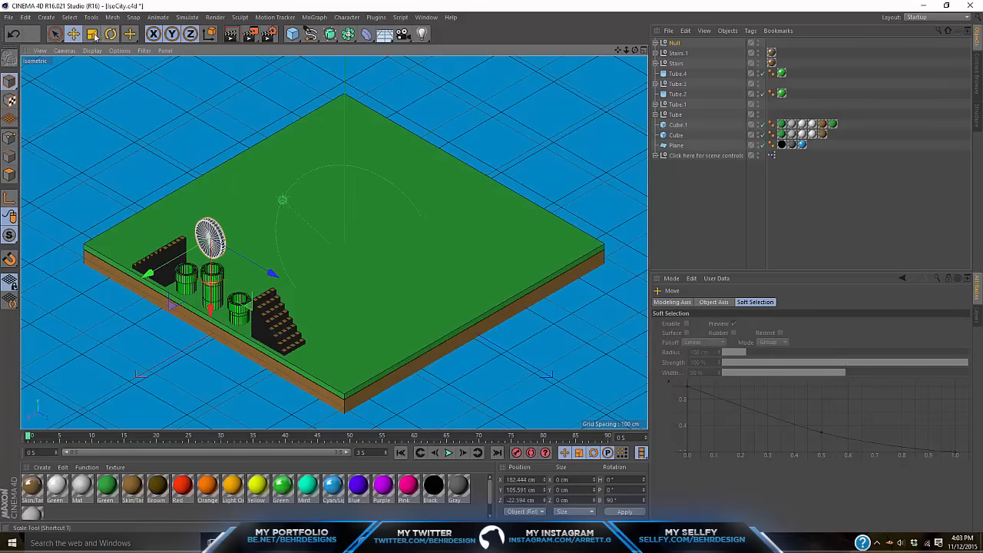
- Shrink the coin to about 17% and reposition it over the middle pipe at about Y 93 cm and Z -14 cm
{"action": "left_click", "coordinate": [92, 33]}
{"action": "left_click_drag", "start_coordinate": [258, 160], "coordinate": [103, 224]}
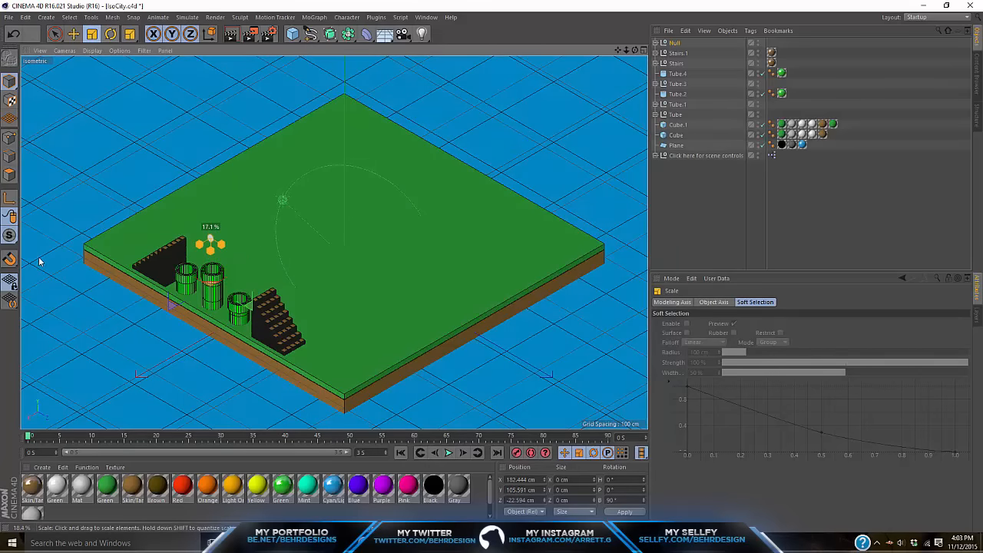
{"action": "left_click_drag", "start_coordinate": [39, 256], "coordinate": [40, 256]}
{"action": "left_click", "coordinate": [73, 34]}
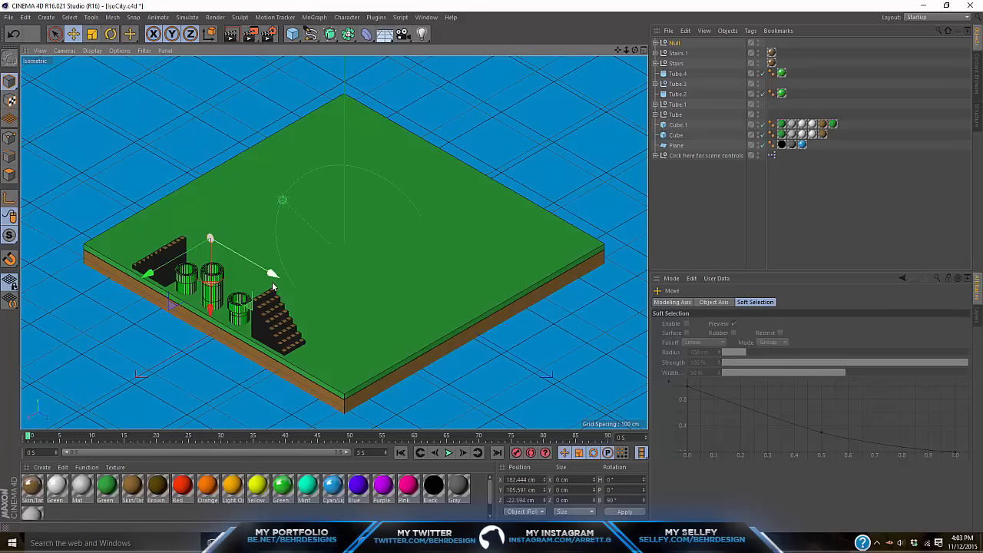
{"action": "left_click_drag", "start_coordinate": [272, 275], "coordinate": [280, 277]}
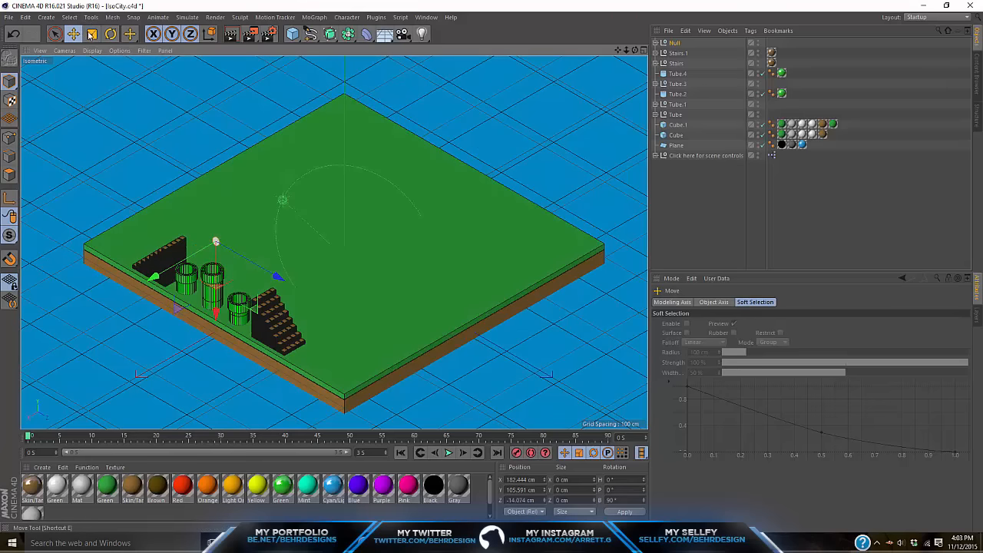
{"action": "left_click", "coordinate": [91, 34]}
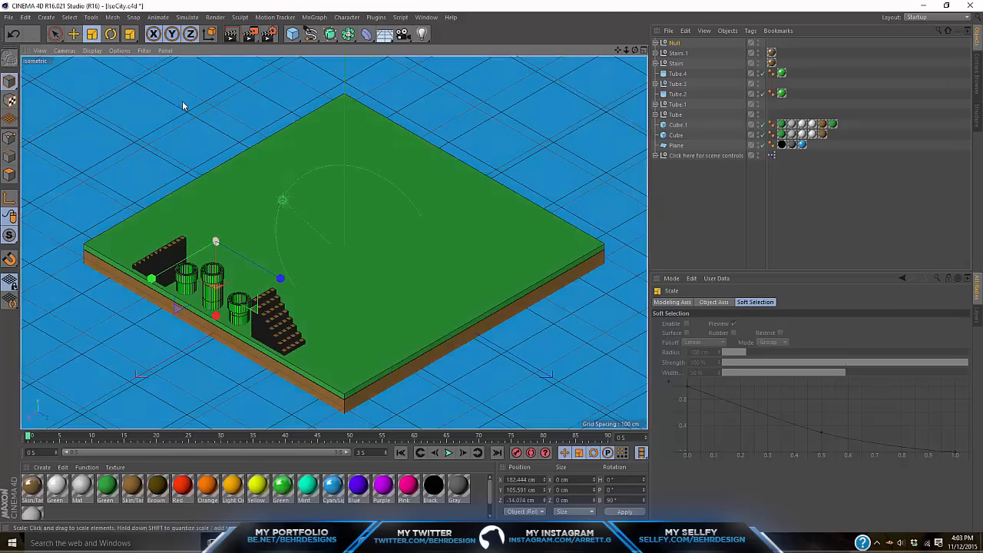
{"action": "left_click", "coordinate": [72, 34]}
{"action": "left_click_drag", "start_coordinate": [215, 243], "coordinate": [216, 252]}
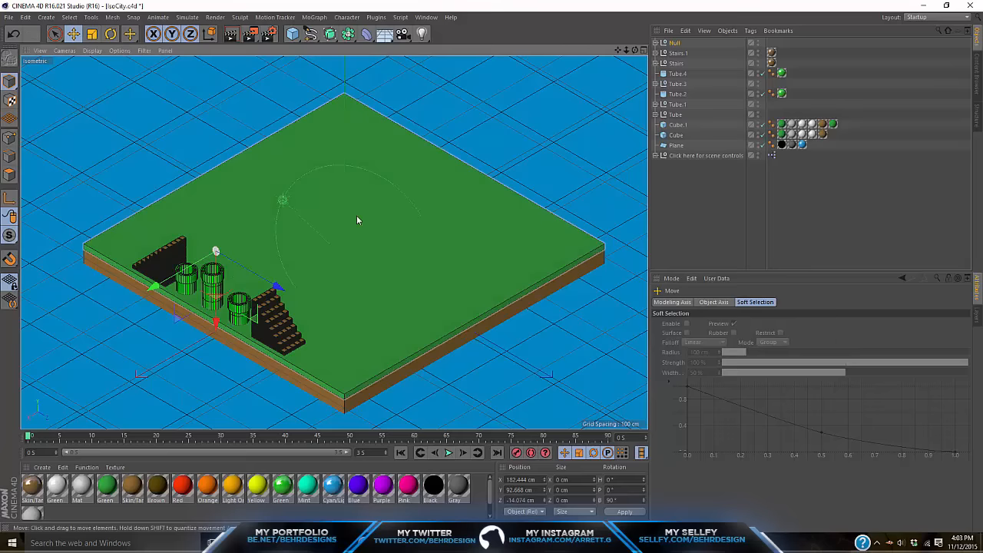
- Apply the Yellow material to the coin's null
{"action": "left_click", "coordinate": [356, 220]}
{"action": "left_click", "coordinate": [706, 105]}
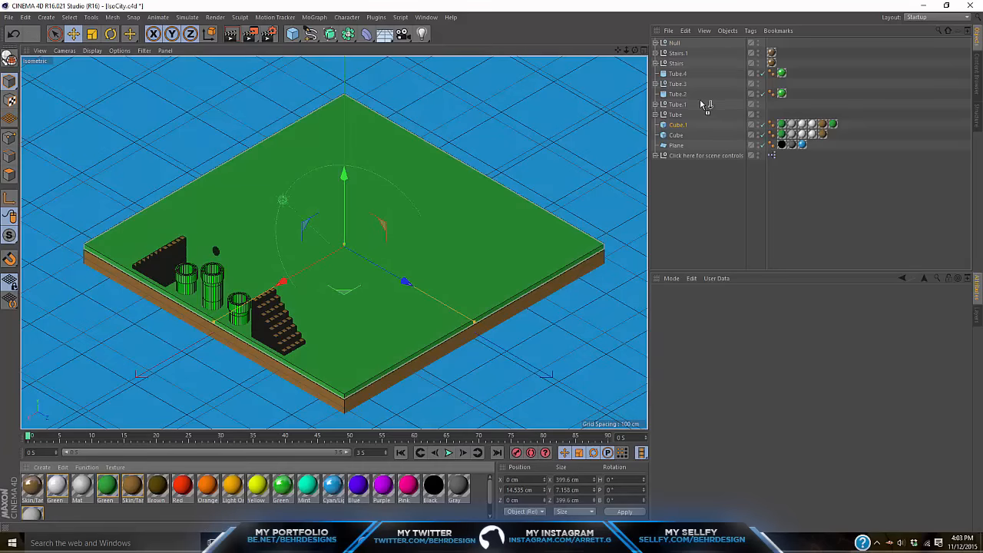
{"action": "left_click_drag", "start_coordinate": [675, 52], "coordinate": [680, 44]}
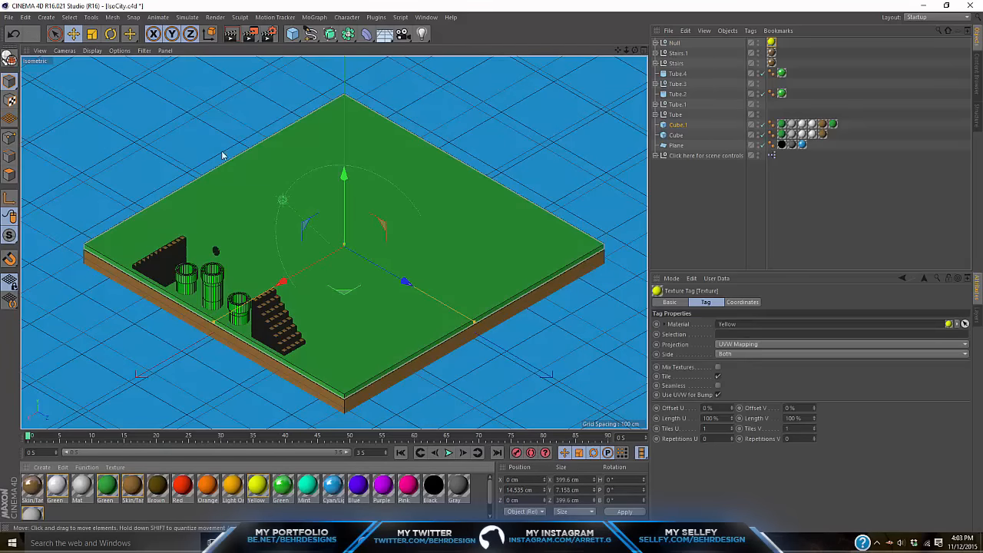
- Render a preview region around the coin, the warp pipes and the rear staircase
{"action": "left_click", "coordinate": [267, 44]}
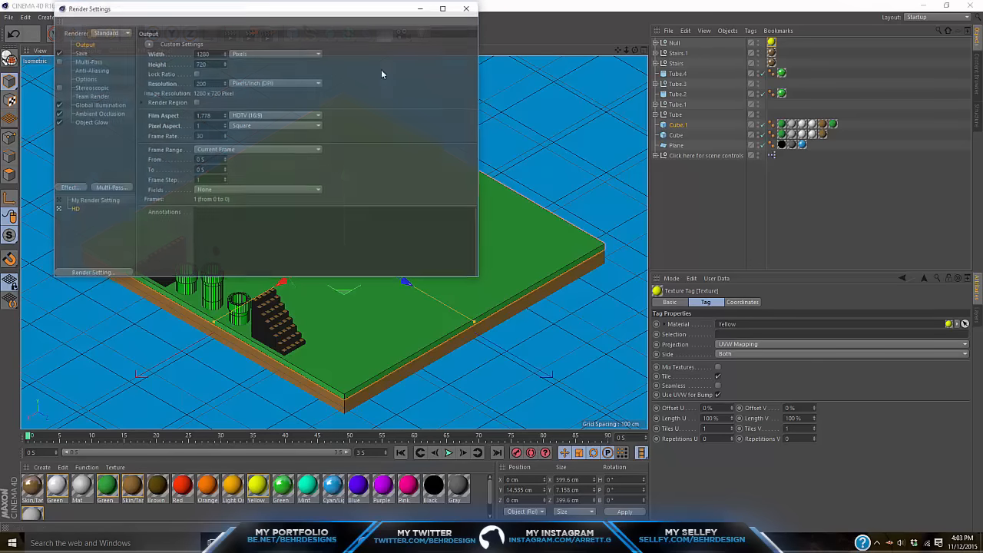
{"action": "left_click", "coordinate": [467, 8]}
{"action": "left_click", "coordinate": [251, 34]}
{"action": "left_click", "coordinate": [302, 49]}
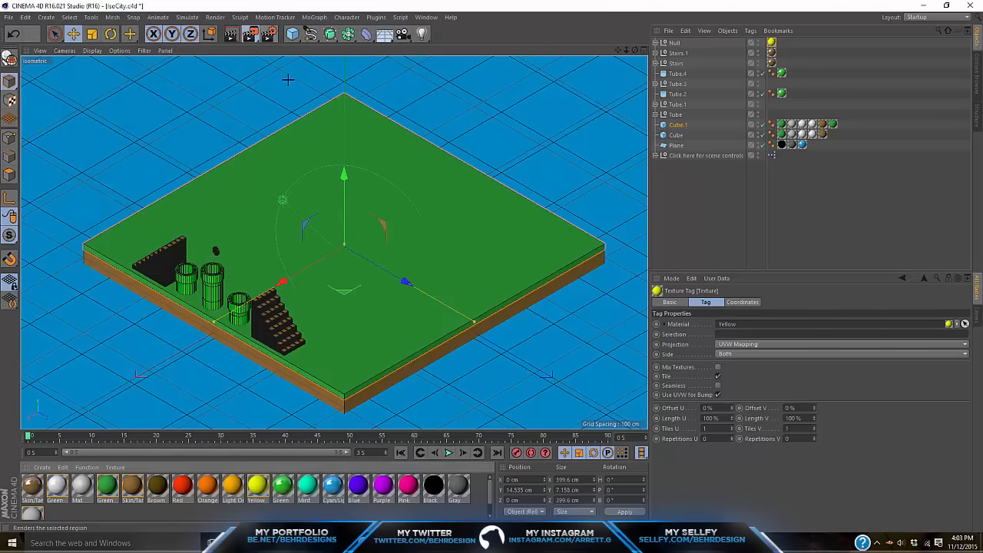
{"action": "left_click_drag", "start_coordinate": [160, 232], "coordinate": [218, 258]}
{"action": "left_click_drag", "start_coordinate": [276, 287], "coordinate": [276, 287]}
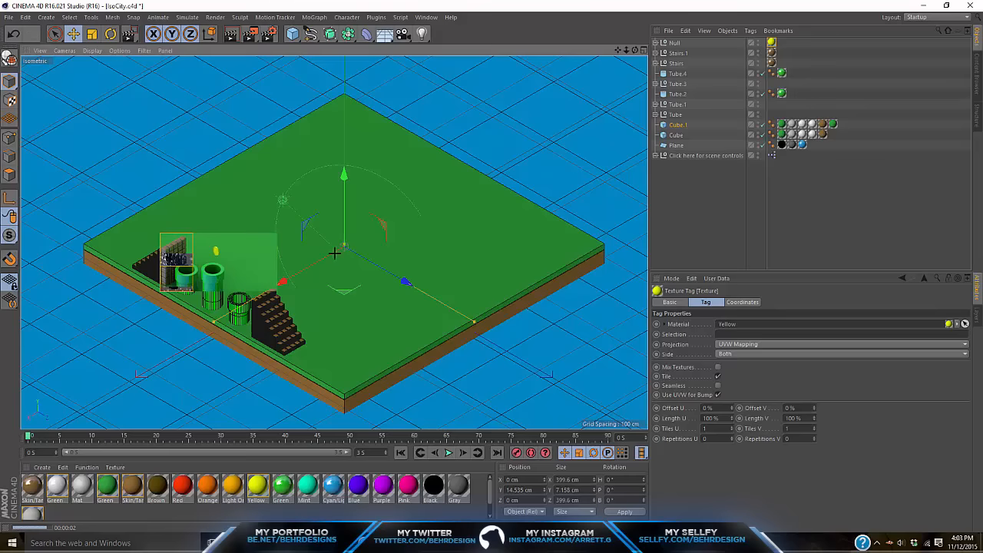
- Shift the coin along X to about 188 cm and deselect it
{"action": "left_click", "coordinate": [674, 43]}
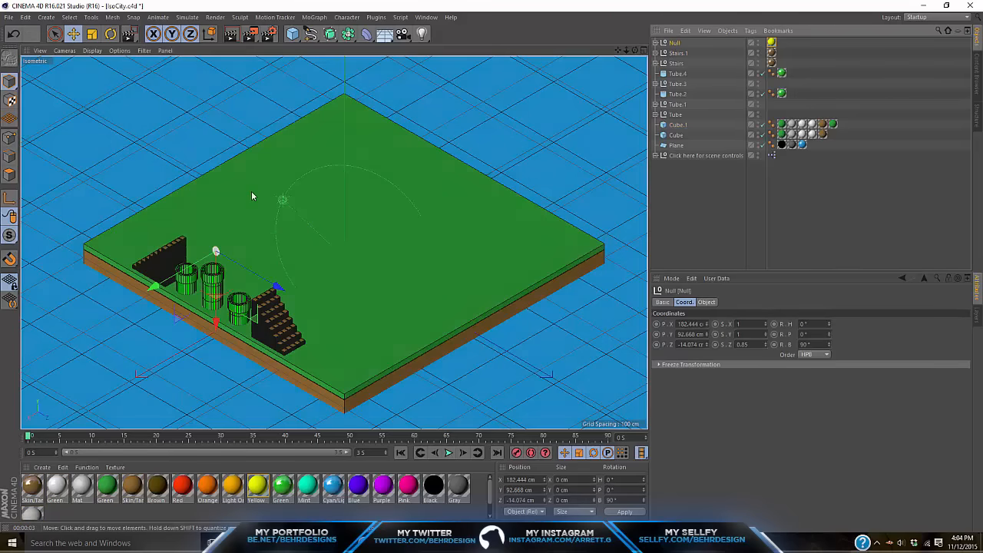
{"action": "left_click_drag", "start_coordinate": [156, 290], "coordinate": [155, 296]}
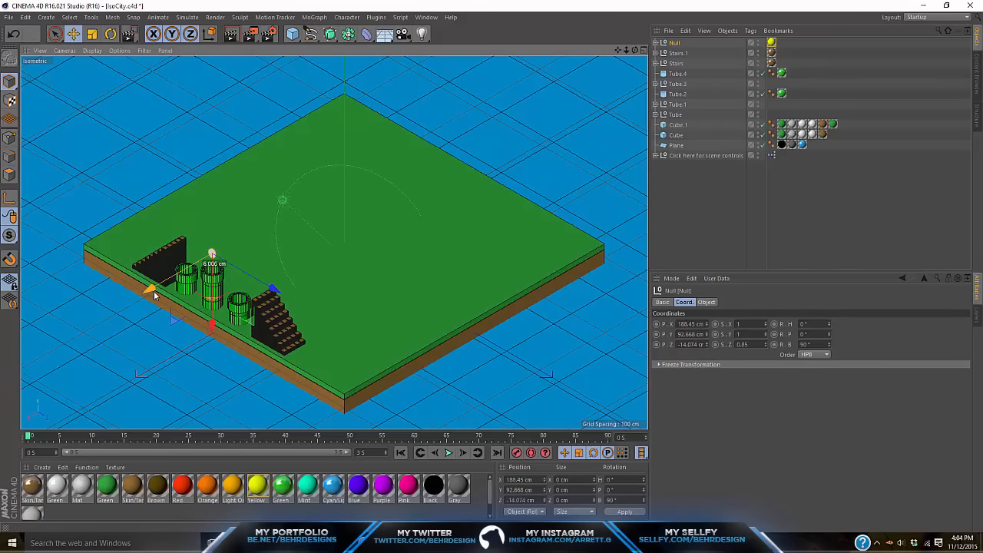
{"action": "left_click", "coordinate": [840, 192]}
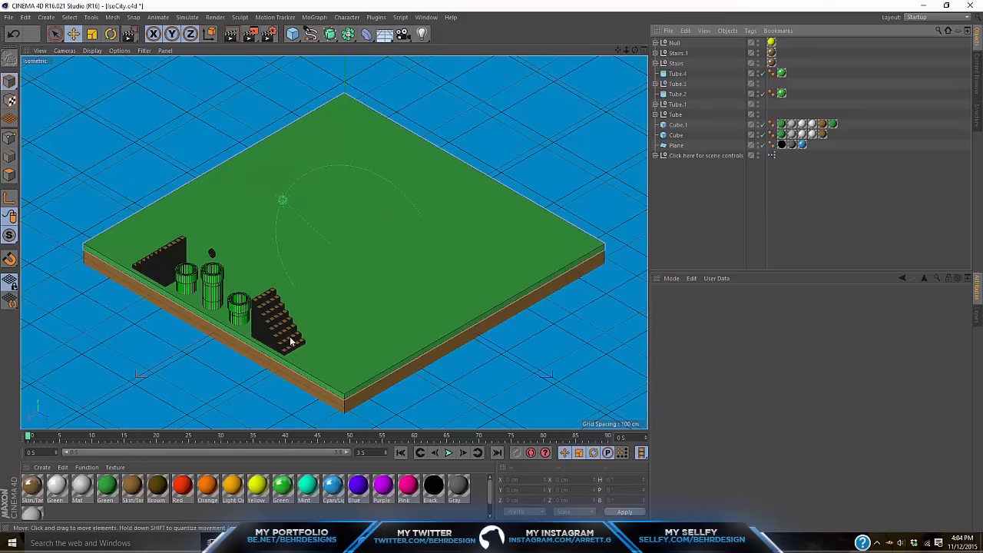
- Switch to the browser, examine the Super Mario game images for further scene elements, and return to Cinema 4D
{"action": "left_click", "coordinate": [259, 543]}
{"action": "left_click", "coordinate": [58, 5]}
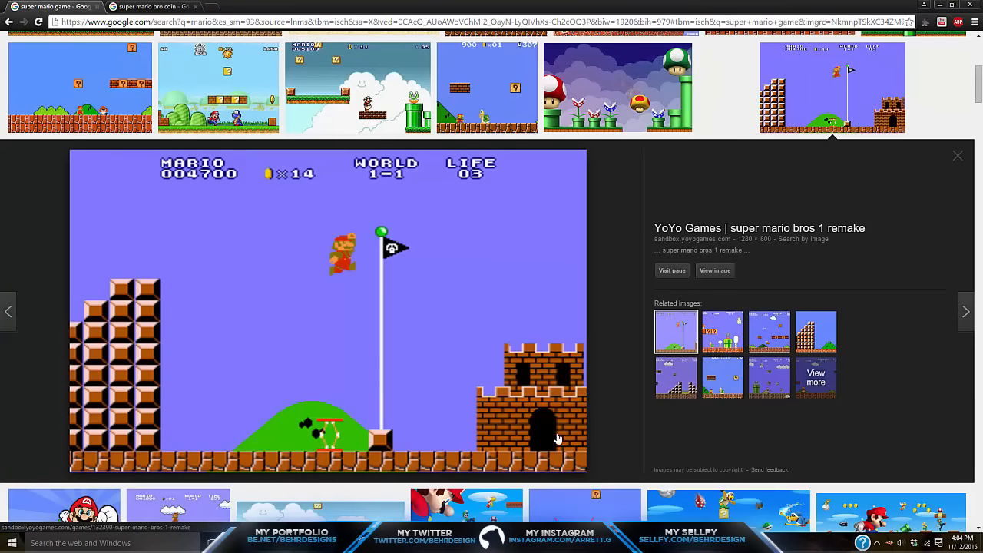
{"action": "scroll", "coordinate": [431, 408], "scroll_direction": "down", "scroll_amount": 4}
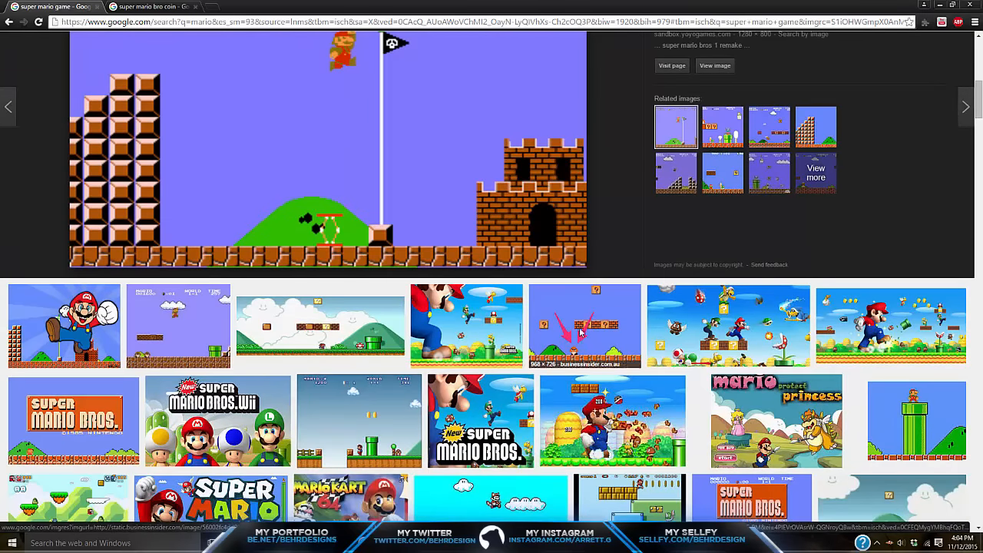
{"action": "left_click", "coordinate": [571, 359]}
{"action": "key", "text": "alt+Tab"}
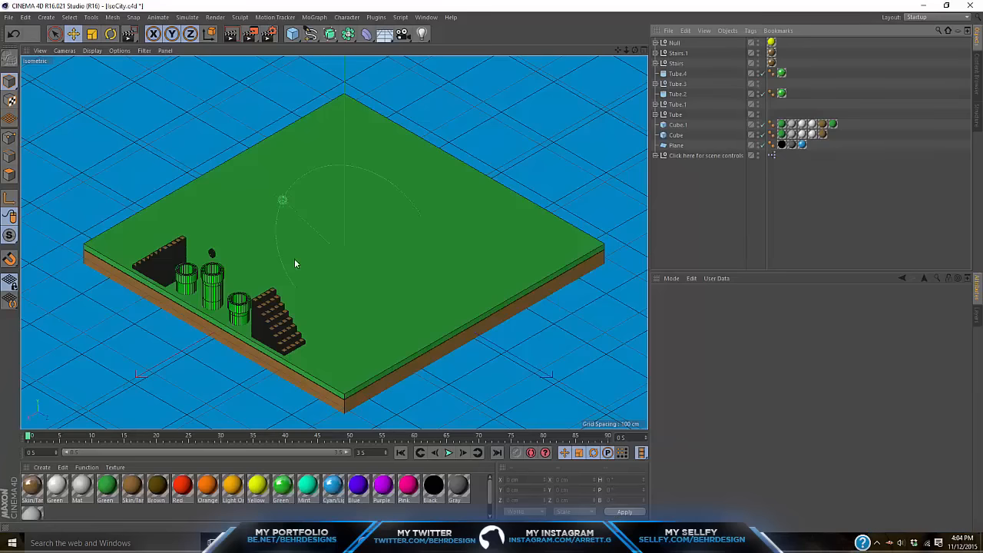
- Add a Platonic object at the platform's centre and scale it down to about 70 cm across
{"action": "left_click", "coordinate": [293, 34]}
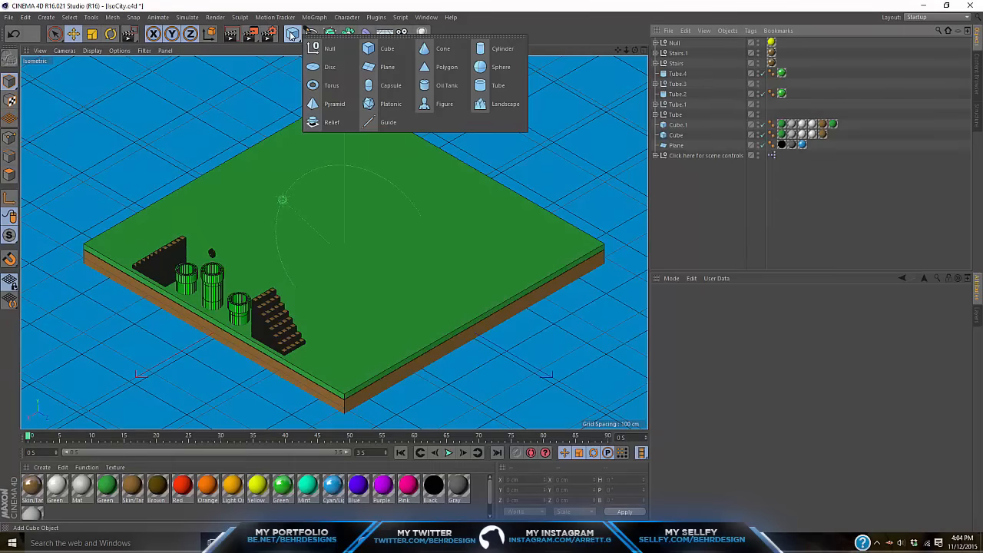
{"action": "left_click", "coordinate": [392, 104]}
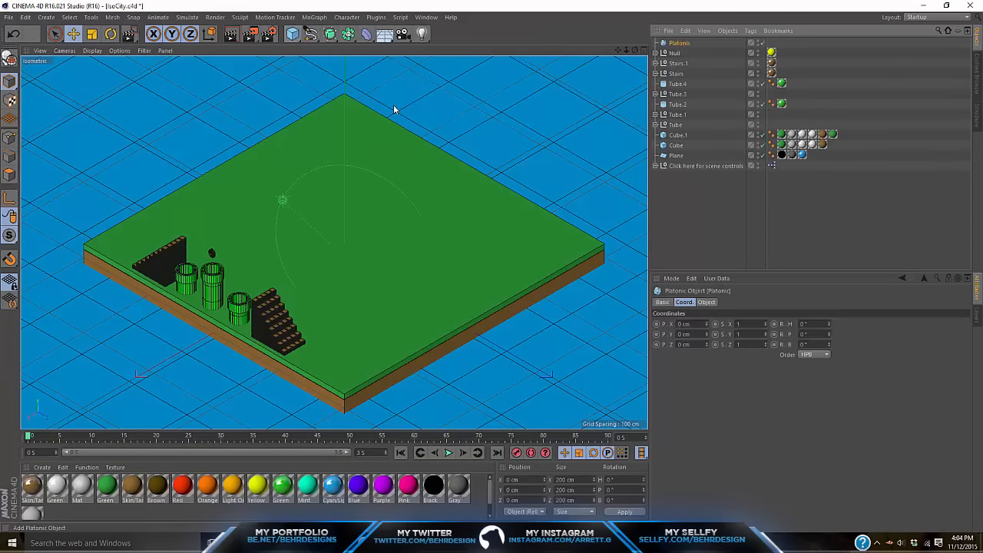
{"action": "left_click", "coordinate": [93, 36]}
{"action": "left_click_drag", "start_coordinate": [259, 152], "coordinate": [72, 172]}
- Set the Platonic's type to Bucky with 15 segments and resize it to about 85 cm across
{"action": "left_click", "coordinate": [681, 43]}
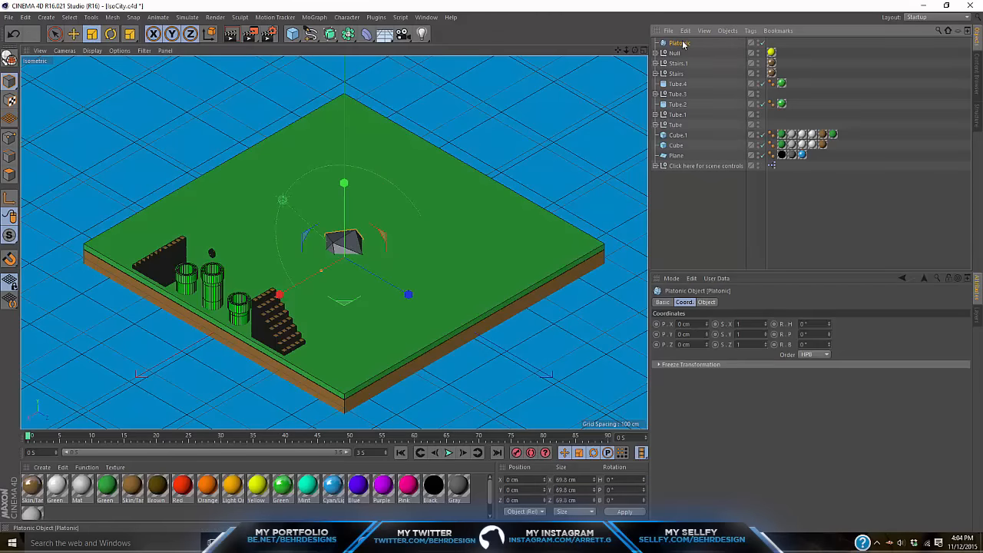
{"action": "left_click", "coordinate": [663, 303]}
{"action": "left_click", "coordinate": [684, 302]}
{"action": "left_click", "coordinate": [704, 302]}
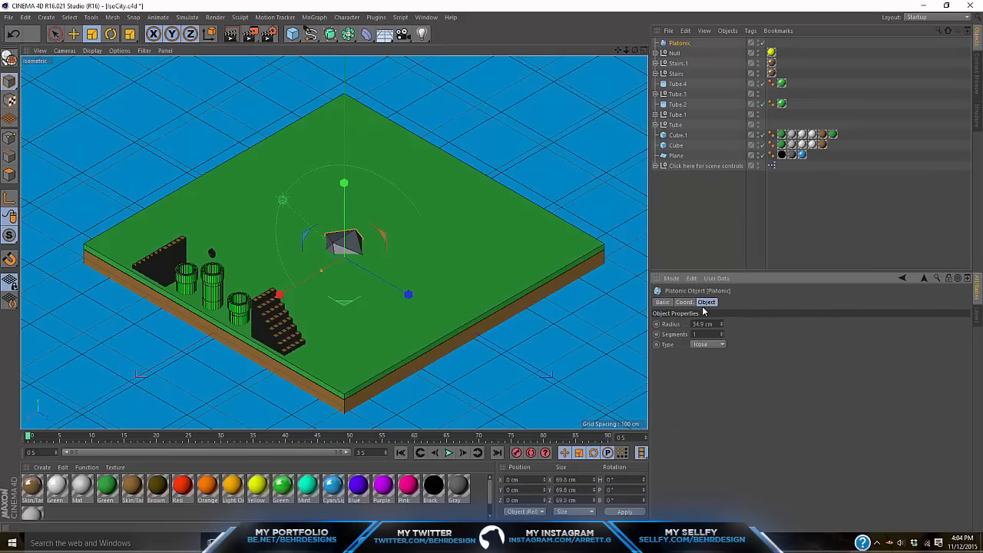
{"action": "left_click_drag", "start_coordinate": [722, 337], "coordinate": [722, 298]}
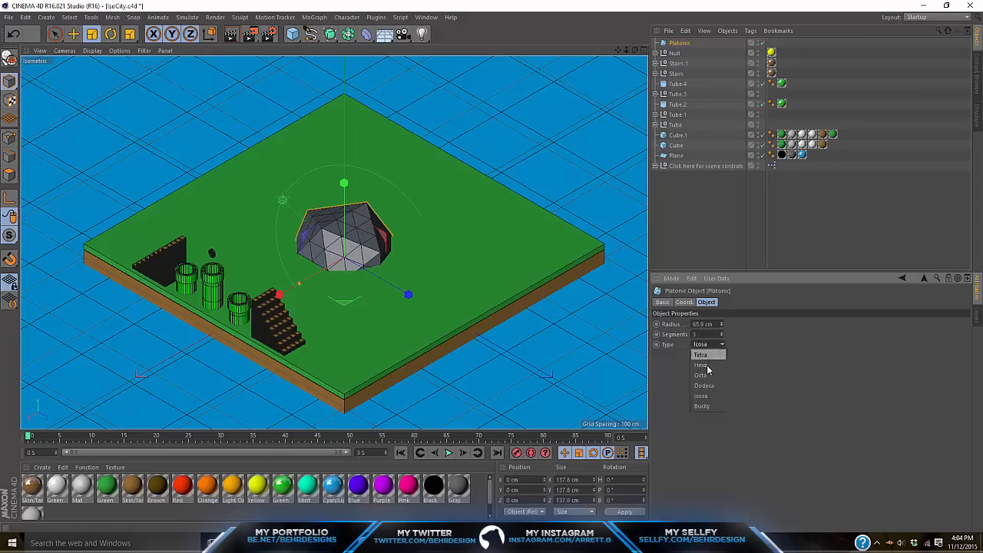
{"action": "left_click", "coordinate": [701, 406]}
{"action": "mouse_move", "coordinate": [720, 334]}
{"action": "left_mouse_down"}
{"action": "mouse_move", "coordinate": [721, 325]}
{"action": "mouse_move", "coordinate": [721, 340]}
{"action": "left_mouse_up"}
{"action": "left_click_drag", "start_coordinate": [280, 143], "coordinate": [245, 149]}
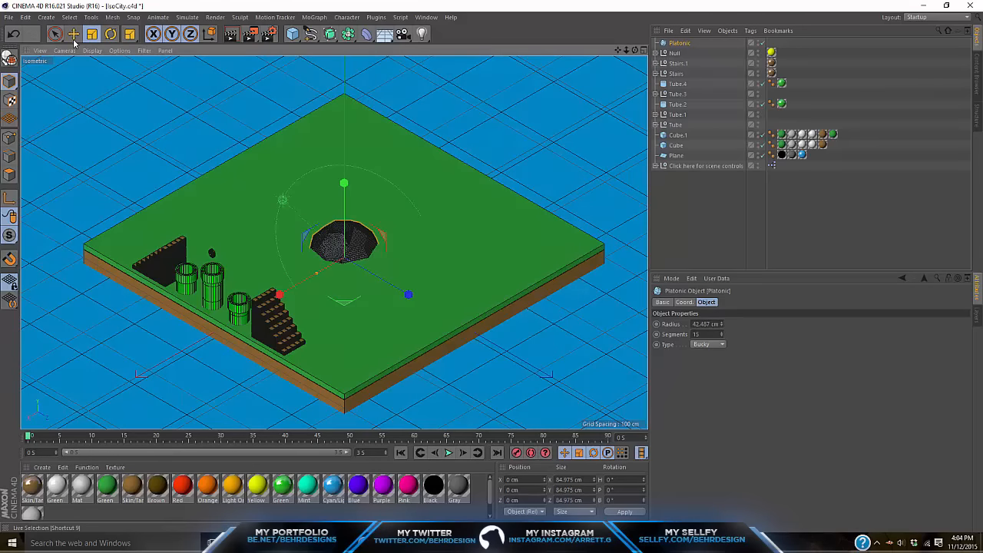
- Raise the Platonic to about 43 cm on Y and scale it down to about 36 cm across
{"action": "key", "text": "e"}
{"action": "left_click_drag", "start_coordinate": [344, 175], "coordinate": [344, 154]}
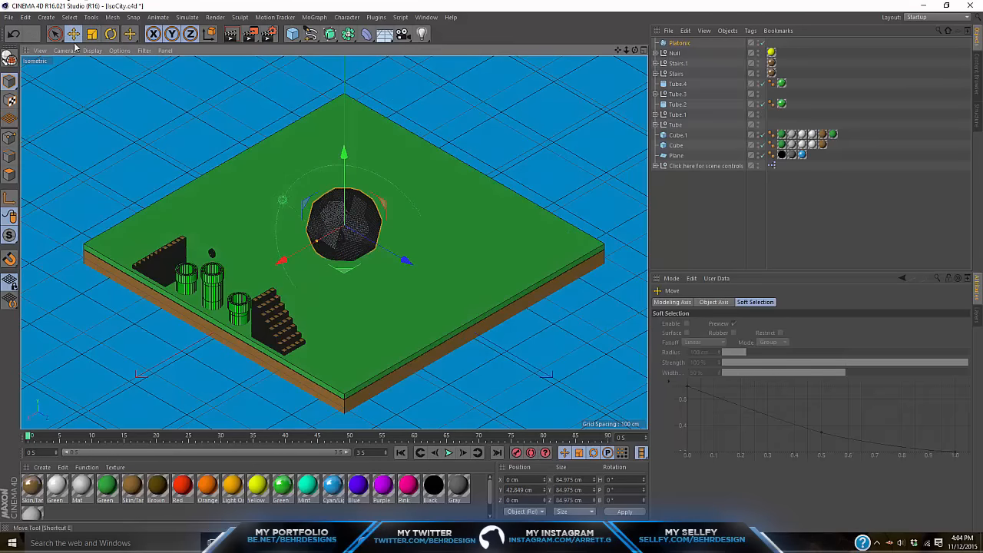
{"action": "key", "text": "t"}
{"action": "left_click_drag", "start_coordinate": [406, 140], "coordinate": [195, 174]}
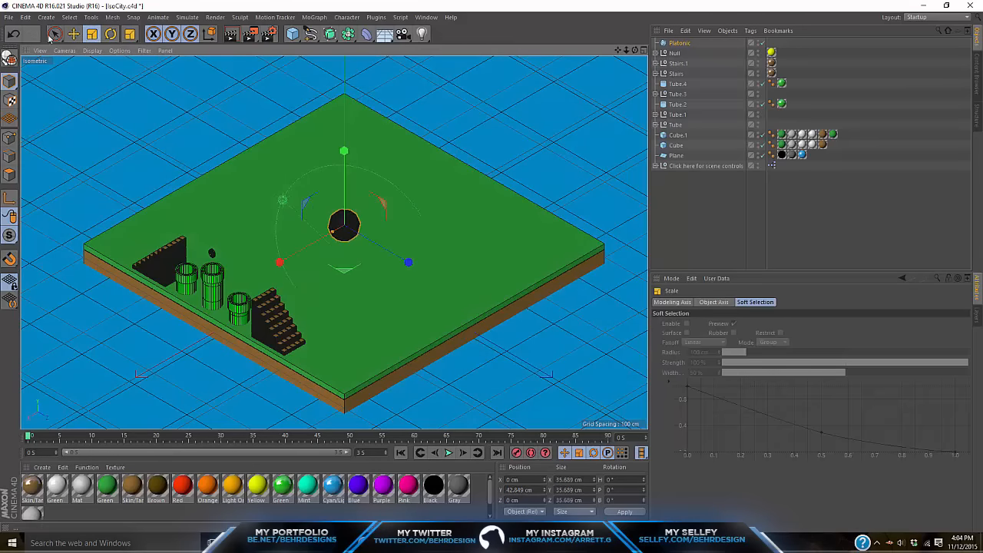
- Place the Platonic beside the front staircase at about X 136, Y 16, Z 53 cm and apply the bright green material
{"action": "key", "text": "e"}
{"action": "left_click_drag", "start_coordinate": [343, 156], "coordinate": [337, 196]}
{"action": "left_click_drag", "start_coordinate": [284, 285], "coordinate": [189, 331]}
{"action": "left_click_drag", "start_coordinate": [337, 334], "coordinate": [366, 348]}
{"action": "left_click_drag", "start_coordinate": [236, 346], "coordinate": [227, 354]}
{"action": "left_click_drag", "start_coordinate": [282, 497], "coordinate": [679, 44]}
{"action": "left_click", "coordinate": [678, 43]}
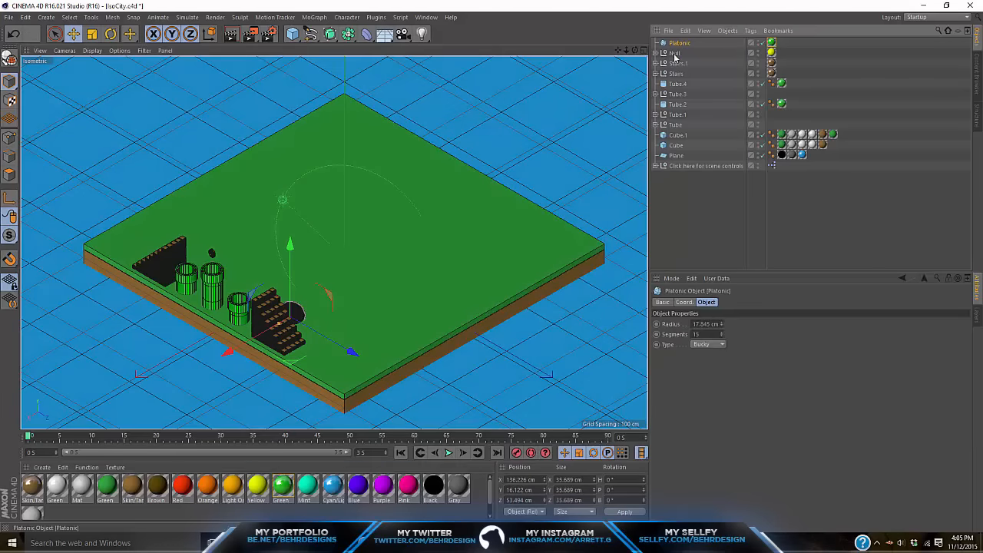
- Duplicate the green bush twice, placing copies near the platform's right corner and rear left edge, and render the view
{"action": "key", "text": "ctrl+c"}
{"action": "key", "text": "ctrl+v"}
{"action": "left_click_drag", "start_coordinate": [352, 351], "coordinate": [485, 278]}
{"action": "key", "text": "ctrl+c"}
{"action": "key", "text": "ctrl+v"}
{"action": "left_click_drag", "start_coordinate": [598, 261], "coordinate": [242, 189]}
{"action": "mouse_move", "coordinate": [361, 193]}
{"action": "left_mouse_down"}
{"action": "mouse_move", "coordinate": [340, 187]}
{"action": "mouse_move", "coordinate": [352, 194]}
{"action": "left_mouse_up"}
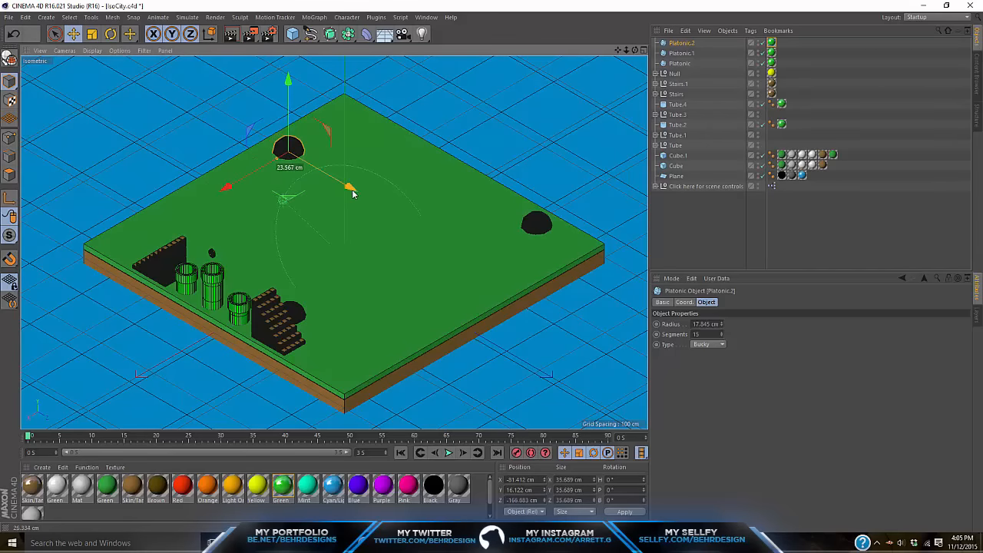
{"action": "left_click", "coordinate": [230, 36]}
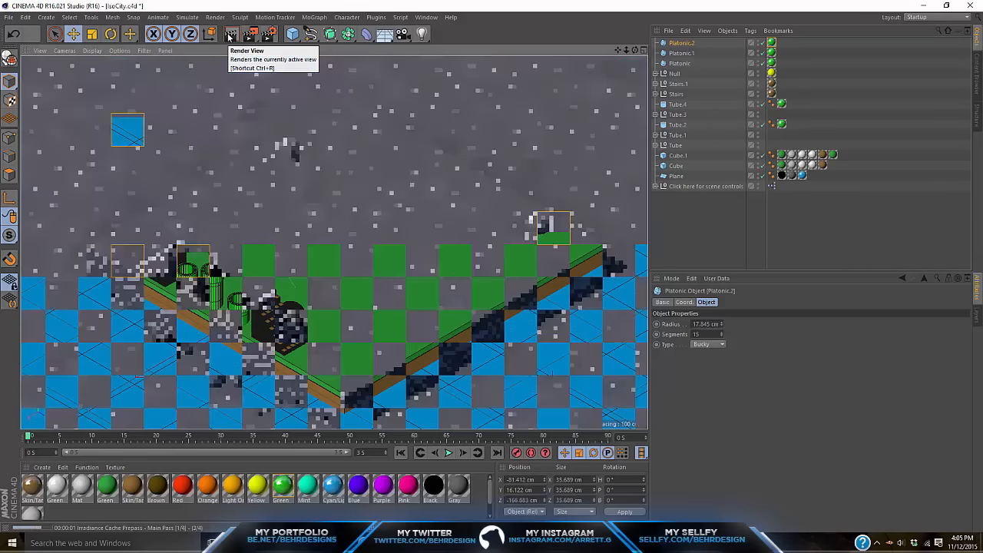
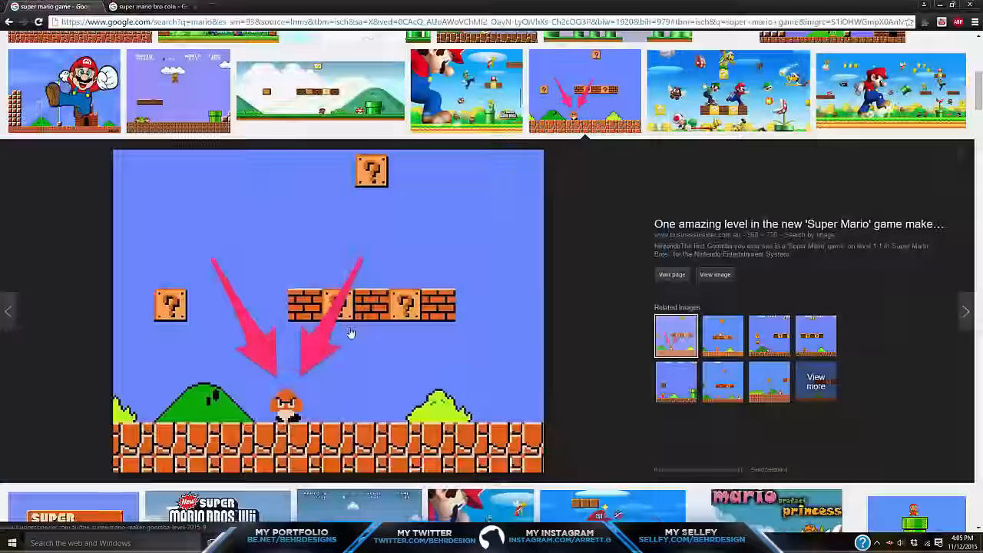
- Browse the Super Mario game images in the browser, examine the wide level map, and return to Cinema 4D
{"action": "scroll", "coordinate": [532, 382], "scroll_direction": "down", "scroll_amount": 2}
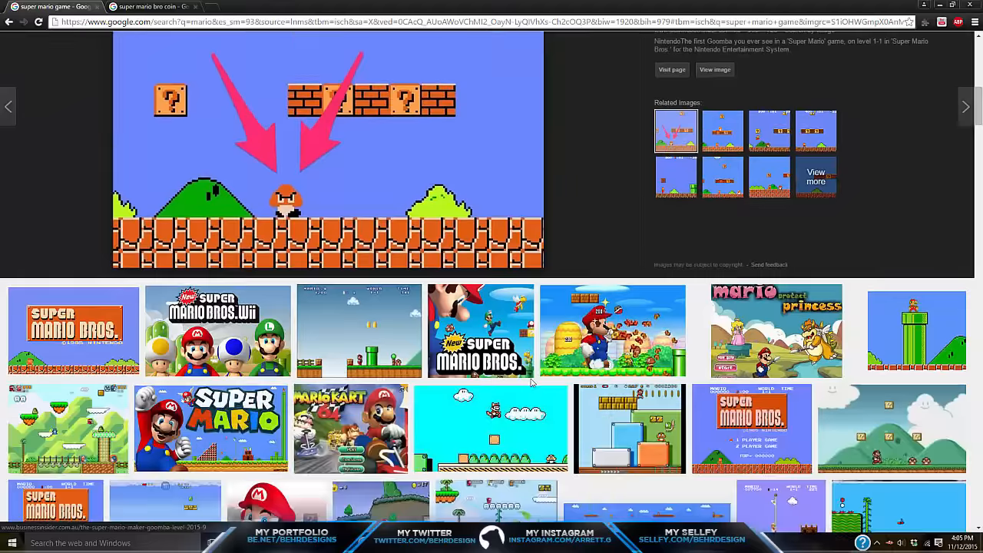
{"action": "scroll", "coordinate": [531, 381], "scroll_direction": "down", "scroll_amount": 1}
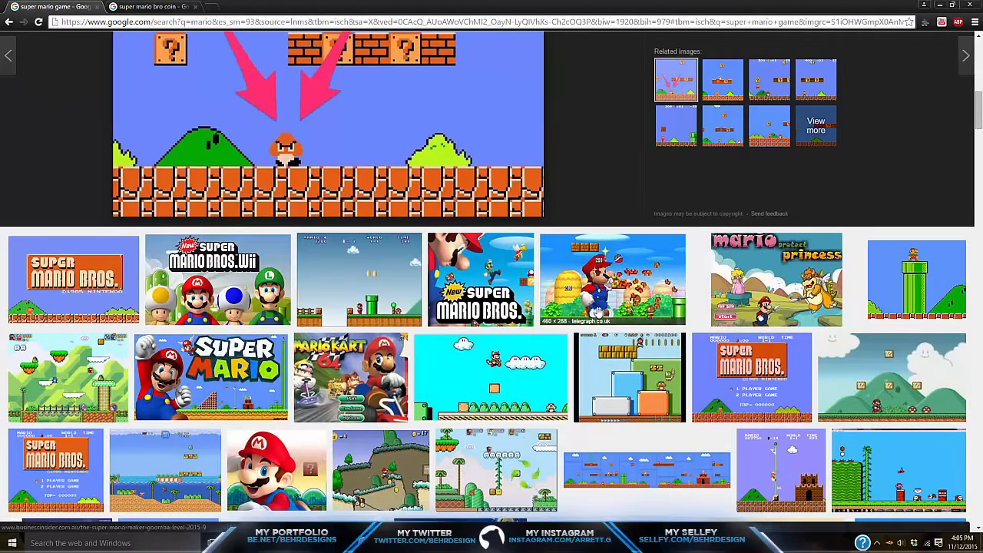
{"action": "scroll", "coordinate": [598, 311], "scroll_direction": "down", "scroll_amount": 2}
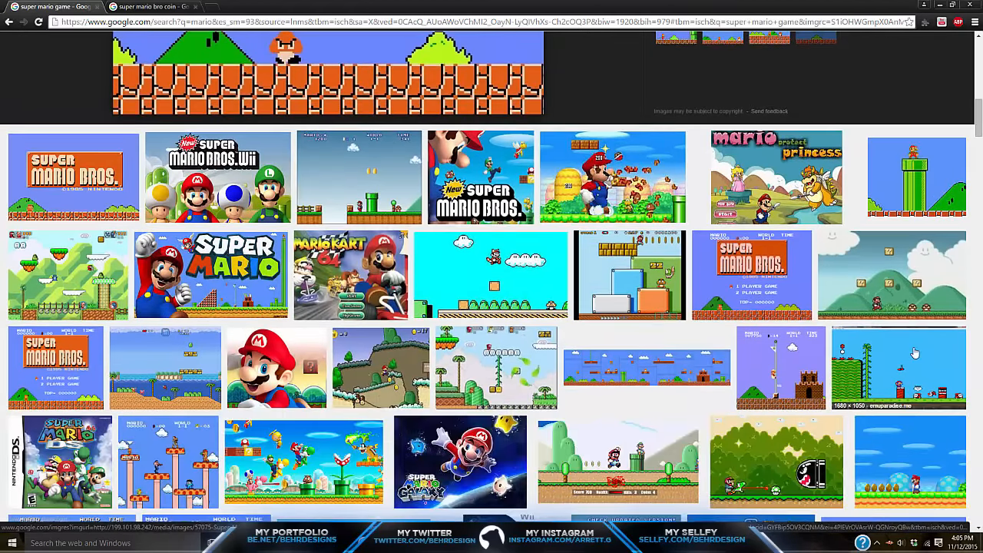
{"action": "left_click", "coordinate": [680, 379]}
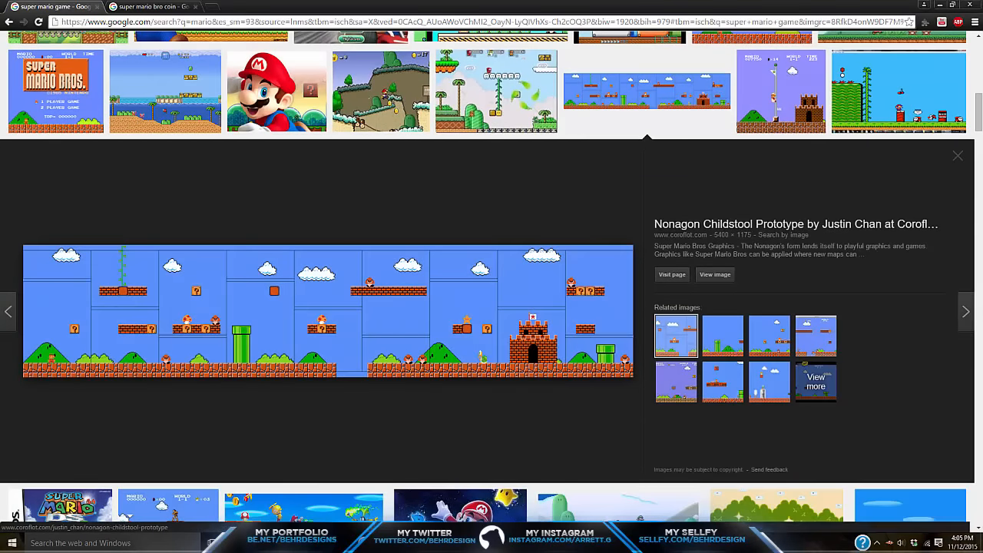
{"action": "left_click", "coordinate": [373, 542]}
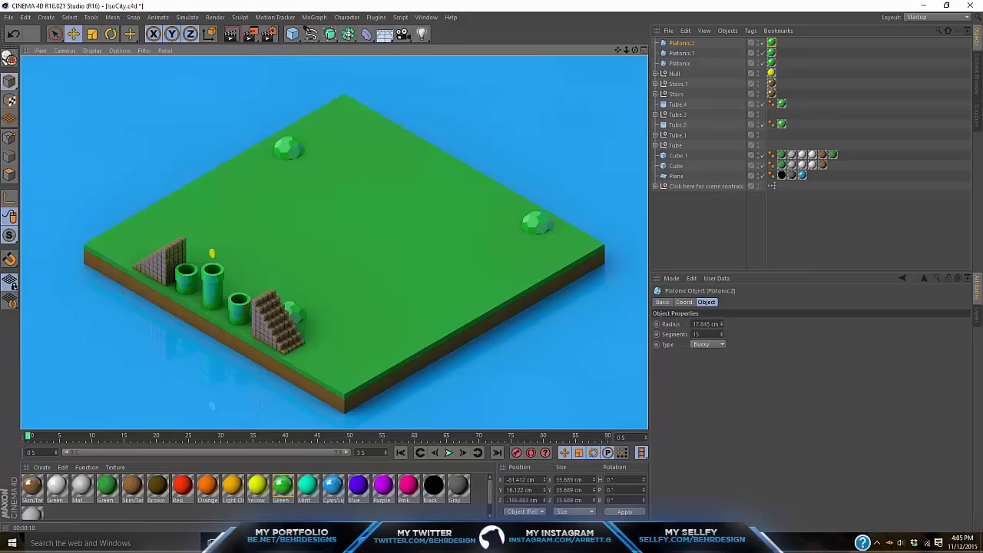
- Duplicate the pipe nearest the rear staircase, place the copy by the opposite edge at about X -34, Y 42, Z 180 cm, and deselect it
{"action": "left_click", "coordinate": [182, 276]}
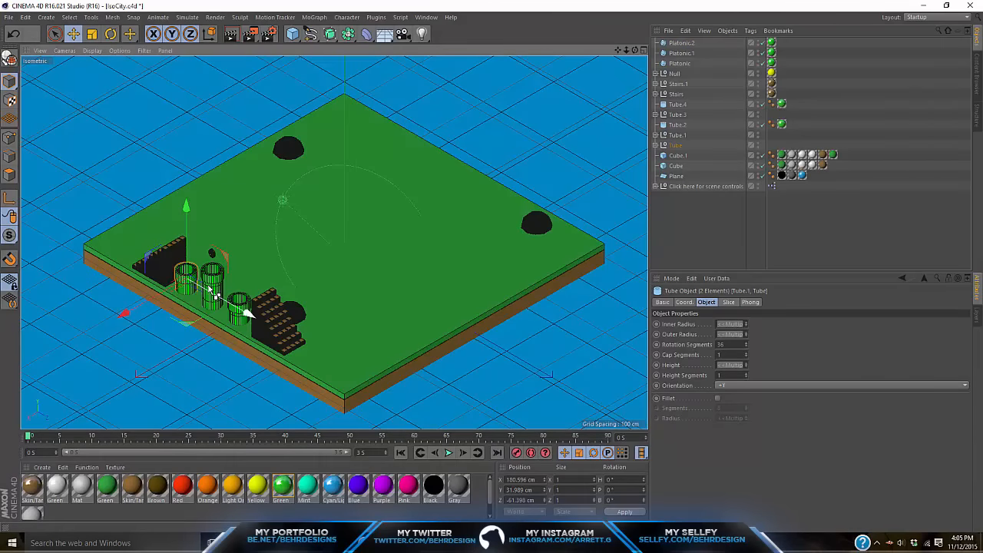
{"action": "key", "text": "alt+g"}
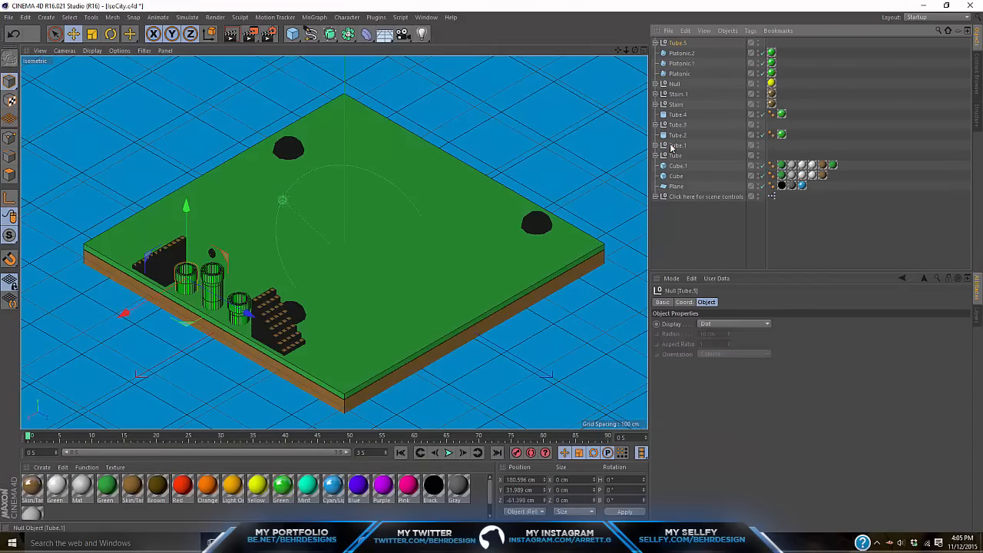
{"action": "left_click_drag", "start_coordinate": [234, 284], "coordinate": [407, 388]}
{"action": "left_click_drag", "start_coordinate": [341, 294], "coordinate": [340, 291]}
{"action": "left_click_drag", "start_coordinate": [401, 390], "coordinate": [407, 392]}
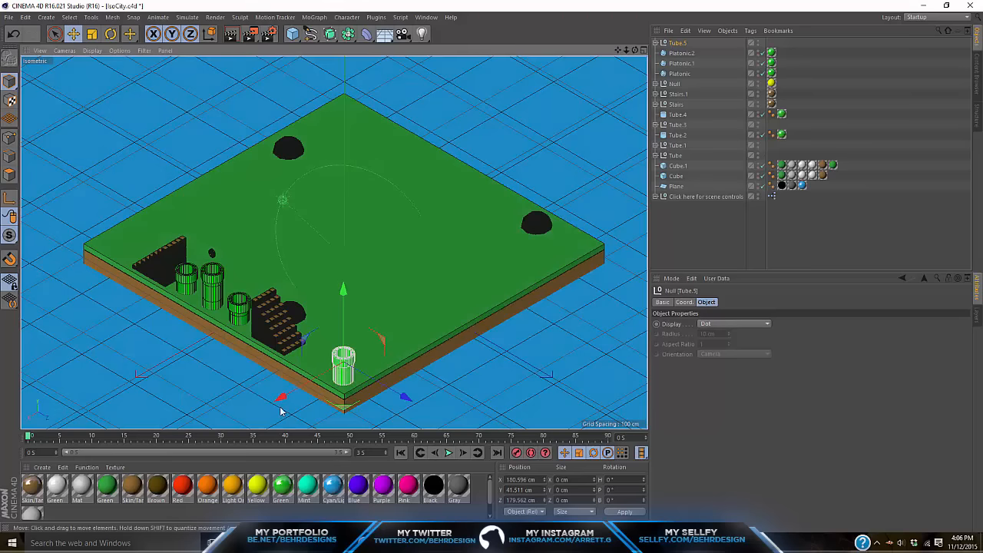
{"action": "left_click_drag", "start_coordinate": [281, 398], "coordinate": [417, 325]}
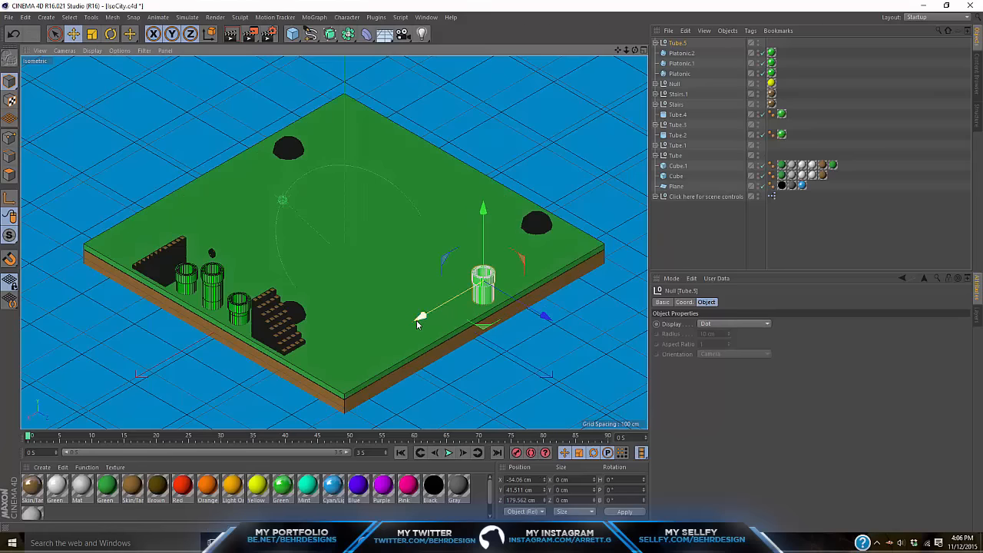
{"action": "left_click", "coordinate": [694, 246]}
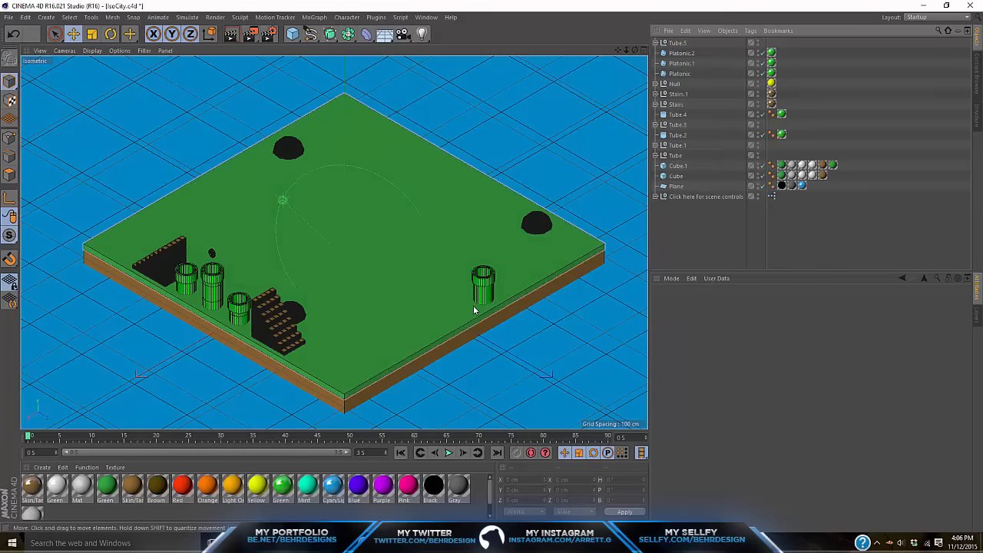
- Switch to the browser and run an image search for "mario brick texture" in a new tab
{"action": "key", "text": "alt+Tab"}
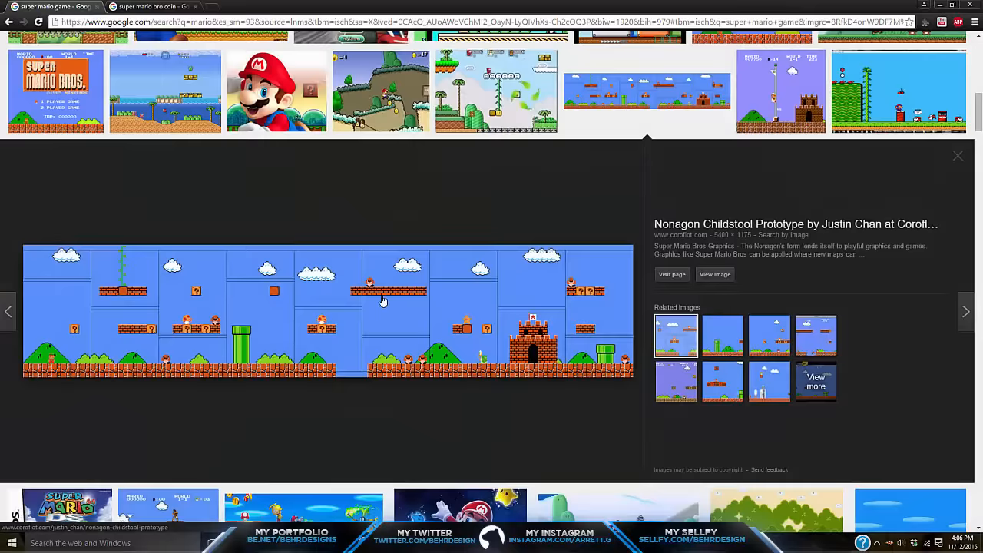
{"action": "scroll", "coordinate": [382, 301], "scroll_direction": "up", "scroll_amount": 4}
{"action": "left_click", "coordinate": [215, 6]}
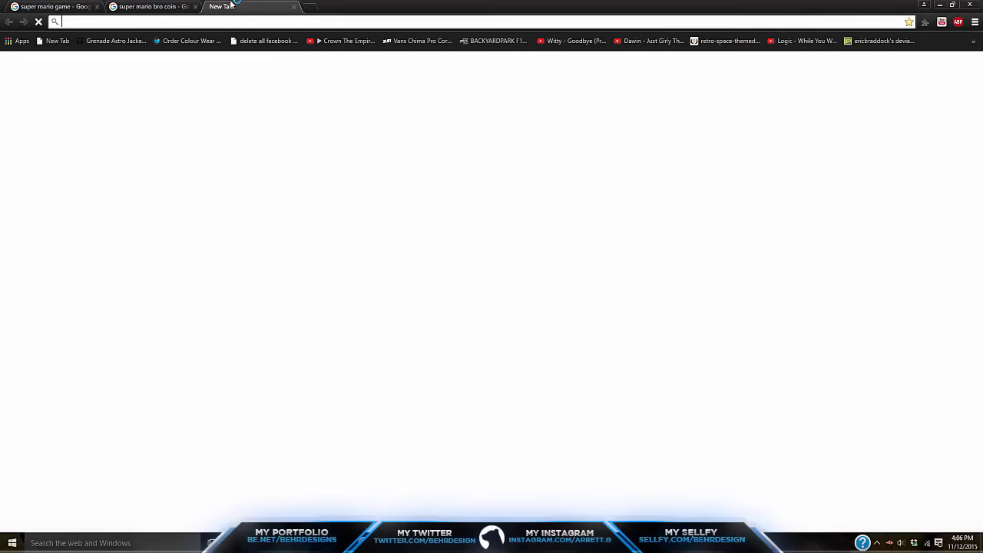
{"action": "type", "text": "bma"}
{"action": "key", "text": "BackSpace"}
{"action": "key", "text": "BackSpace"}
{"action": "key", "text": "BackSpace"}
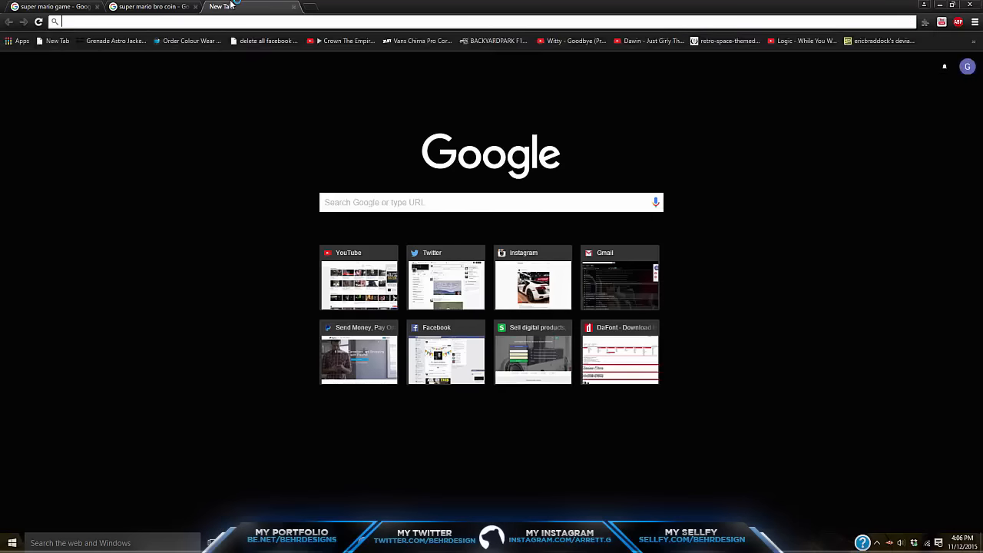
{"action": "type", "text": "mraio"}
{"action": "key", "text": "BackSpace"}
{"action": "key", "text": "BackSpace"}
{"action": "key", "text": "BackSpace"}
{"action": "type", "text": "i"}
{"action": "key", "text": "BackSpace"}
{"action": "key", "text": "BackSpace"}
{"action": "type", "text": "ario brick"}
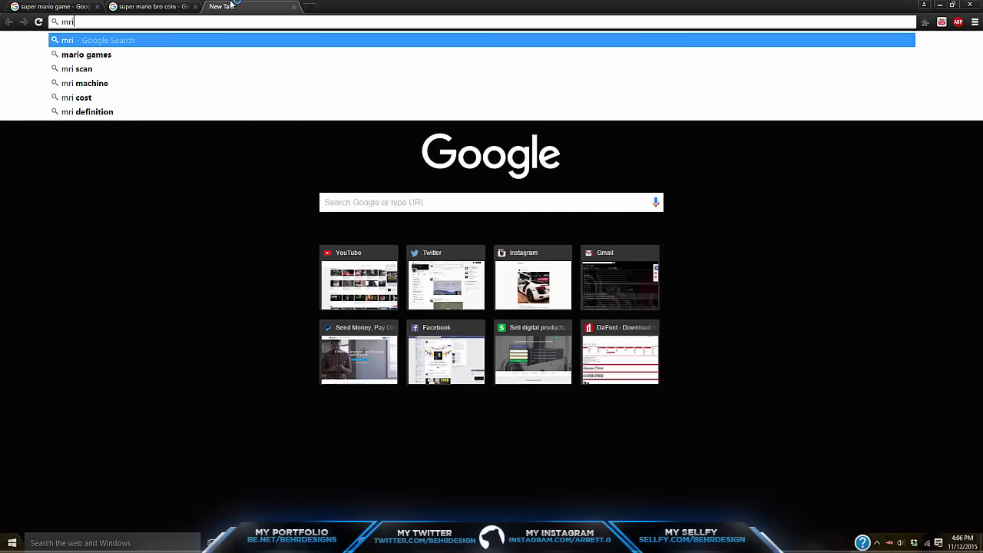
{"action": "type", "text": " texture"}
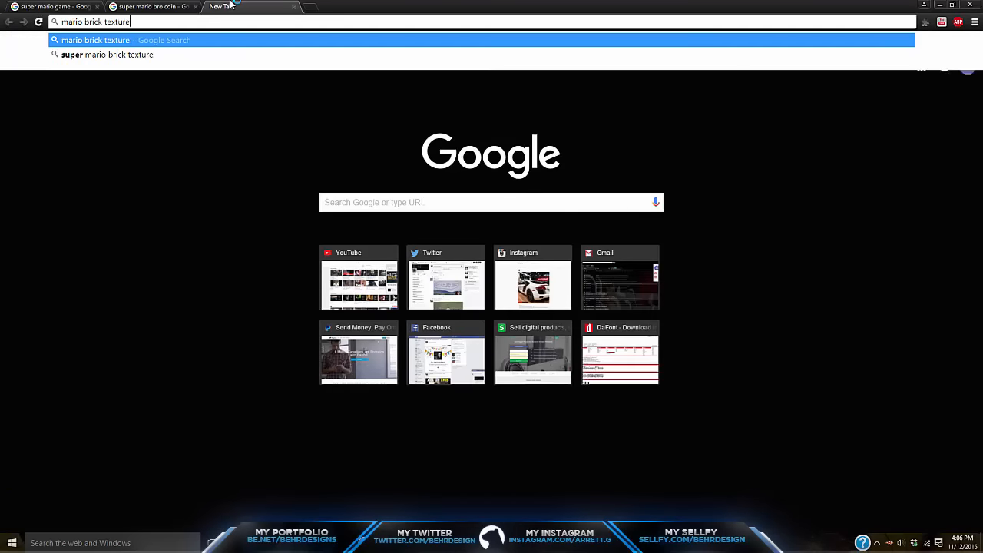
{"action": "key", "text": "Return"}
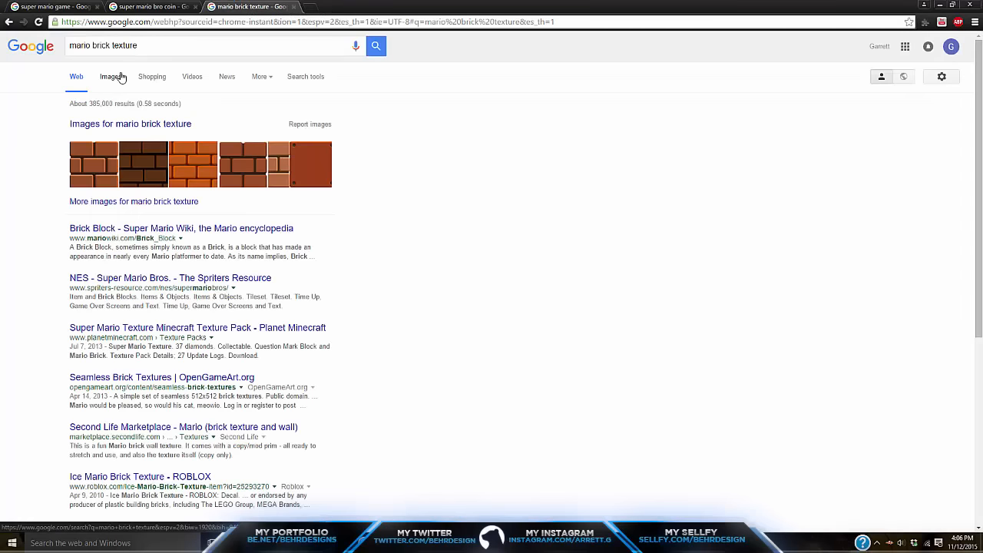
{"action": "left_click", "coordinate": [120, 74]}
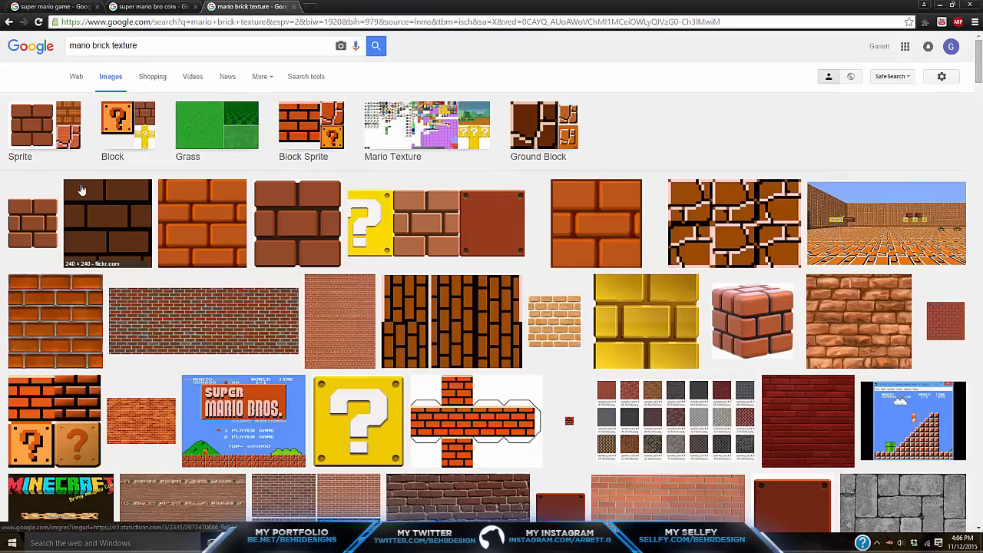
- Open the first brick block image at full size and save it to the Desktop as the PNG 120px-Brick_Block
{"action": "left_click", "coordinate": [40, 223]}
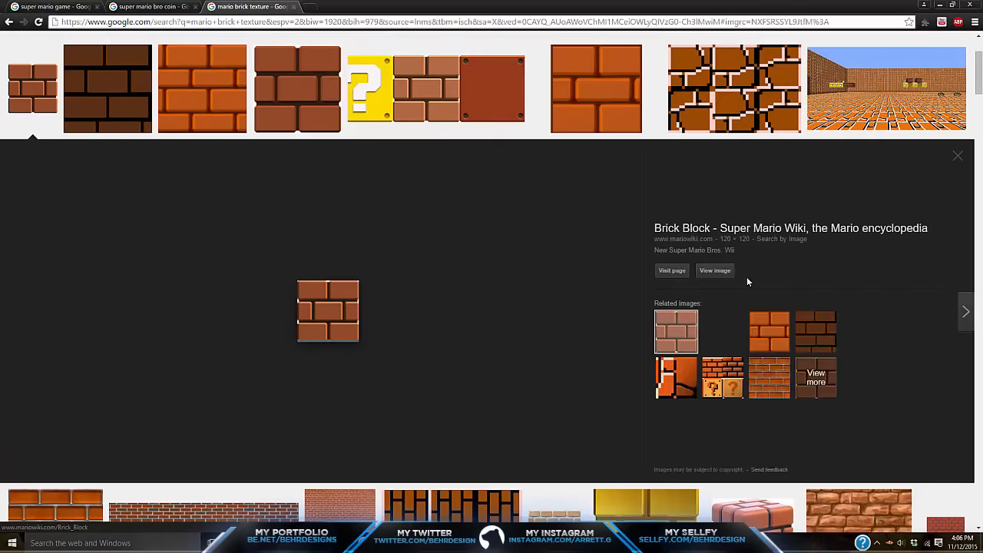
{"action": "left_click", "coordinate": [722, 269]}
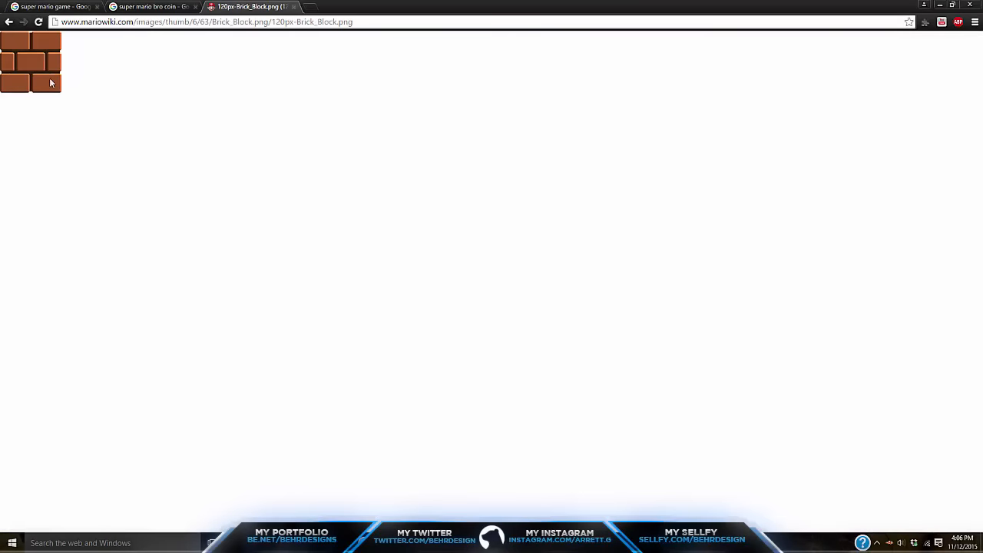
{"action": "key", "text": "ctrl+s"}
{"action": "left_click", "coordinate": [402, 259]}
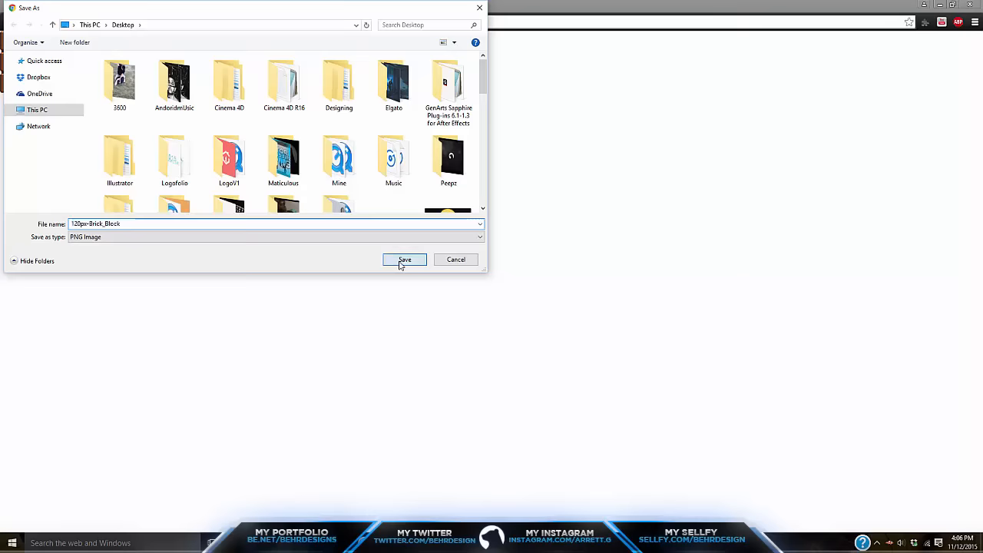
- Return to Cinema 4D and, in the Untitled 2 document, create a new material and delete the coin's Null group
{"action": "key", "text": "alt+Tab"}
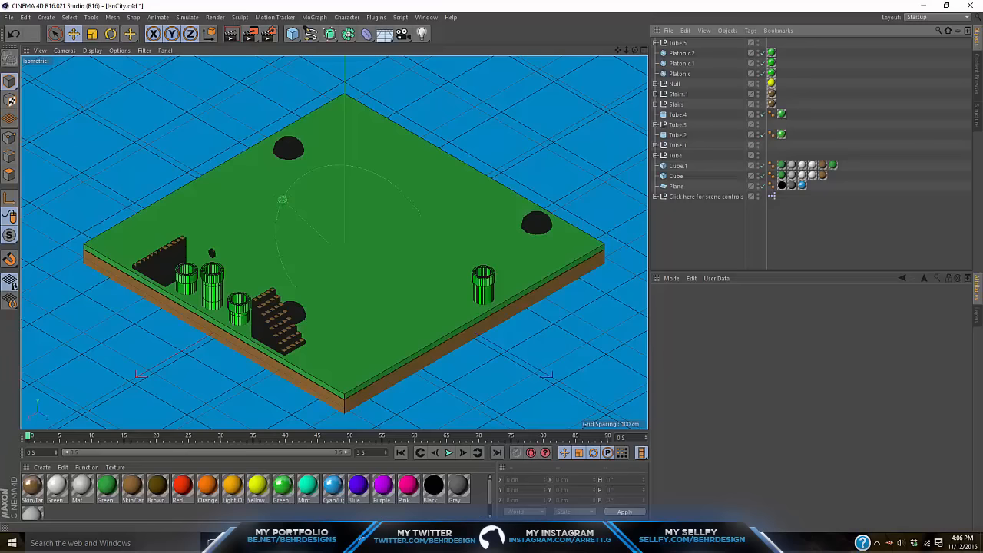
{"action": "left_click", "coordinate": [424, 17]}
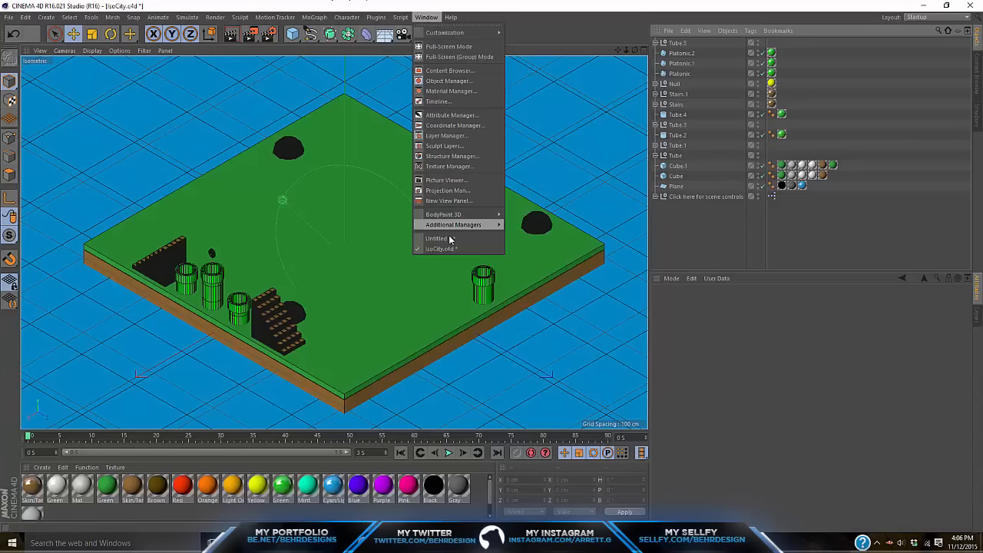
{"action": "left_click", "coordinate": [448, 236]}
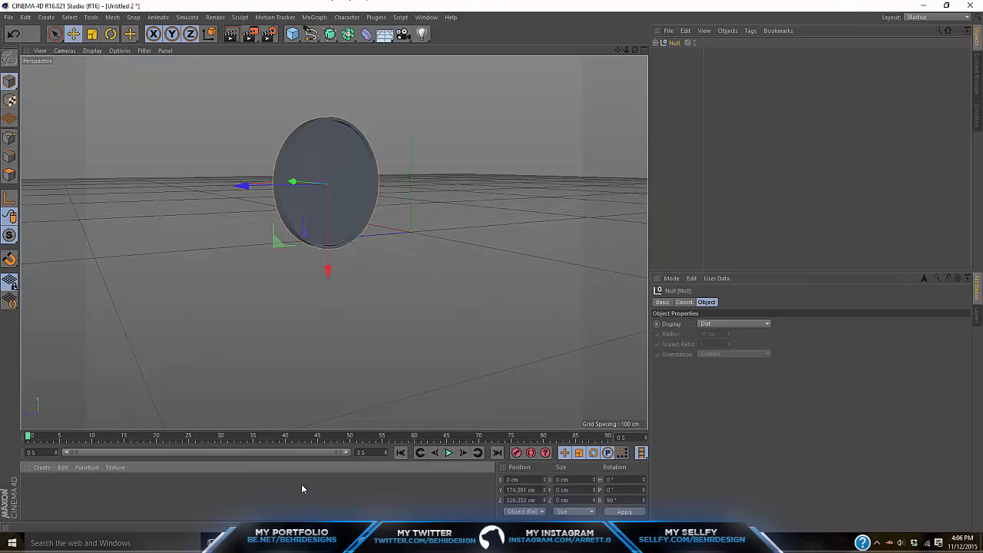
{"action": "double_click", "coordinate": [301, 484]}
{"action": "left_click", "coordinate": [669, 44]}
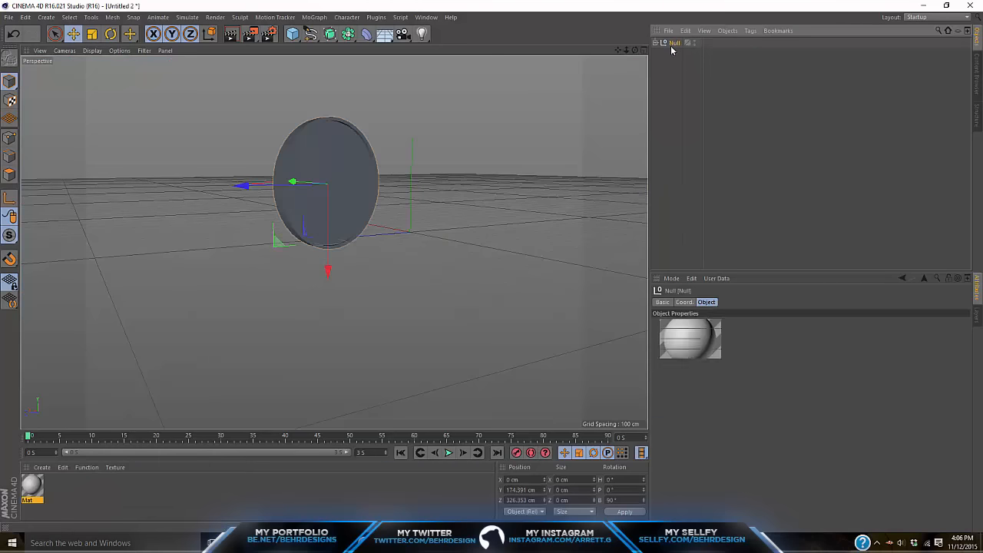
{"action": "key", "text": "Delete"}
- Load 120px-Brick_Block.png from the Desktop as the Color texture of the new material
{"action": "double_click", "coordinate": [41, 487]}
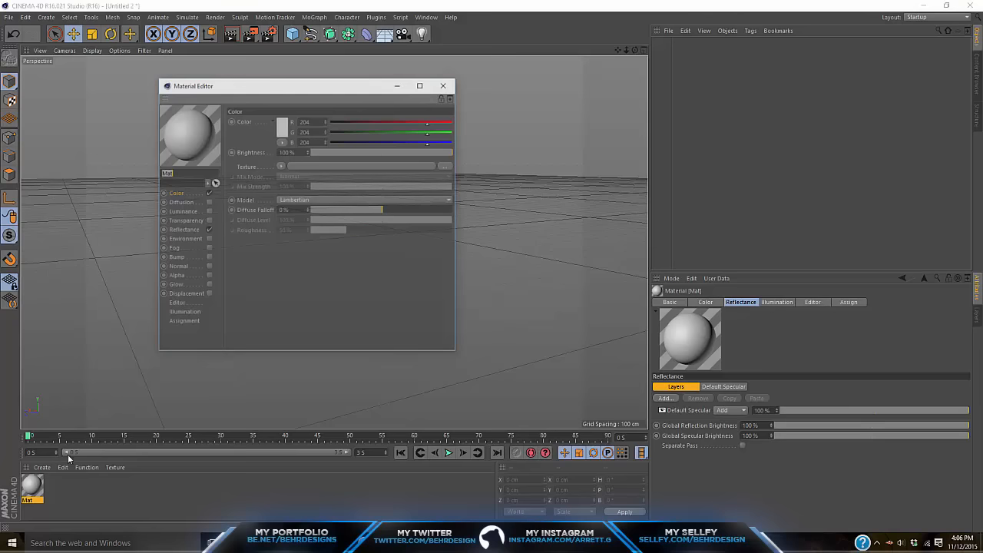
{"action": "left_click", "coordinate": [281, 166]}
{"action": "left_click", "coordinate": [298, 184]}
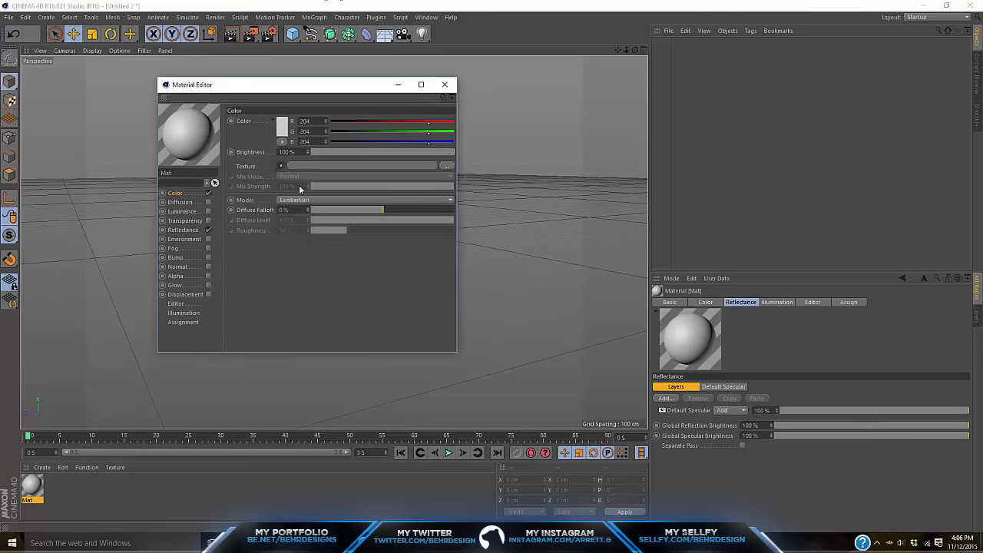
{"action": "type", "text": "1"}
{"action": "key", "text": "Down"}
{"action": "key", "text": "Down"}
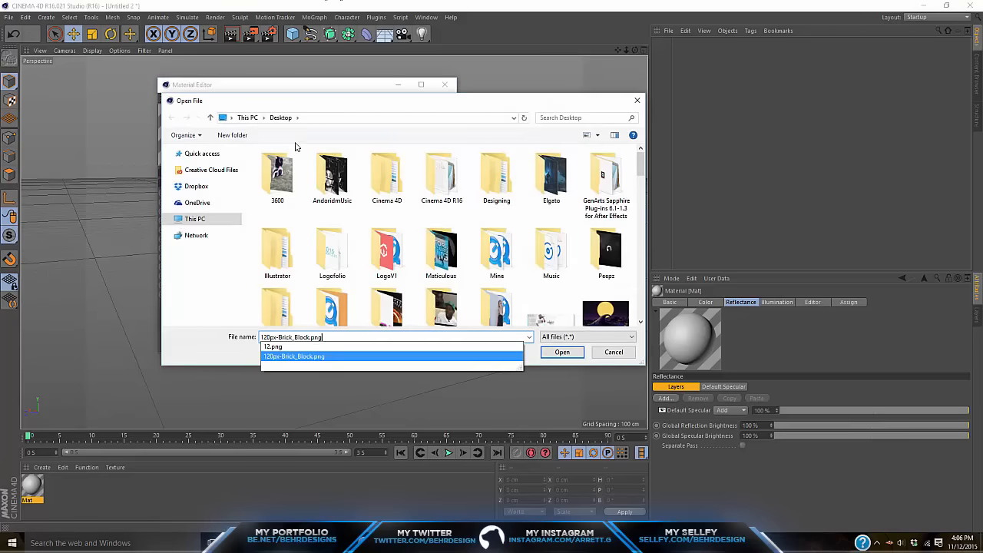
{"action": "key", "text": "Return"}
{"action": "key", "text": "Return"}
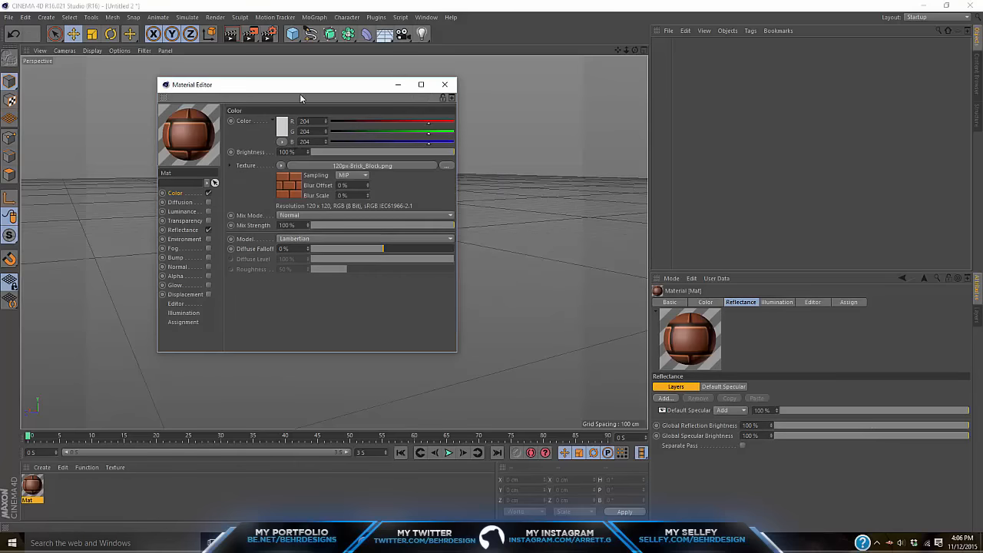
- Add a reflectance layer to the brick material and set its type to Specular - Blinn (Legacy)
{"action": "left_click", "coordinate": [183, 230]}
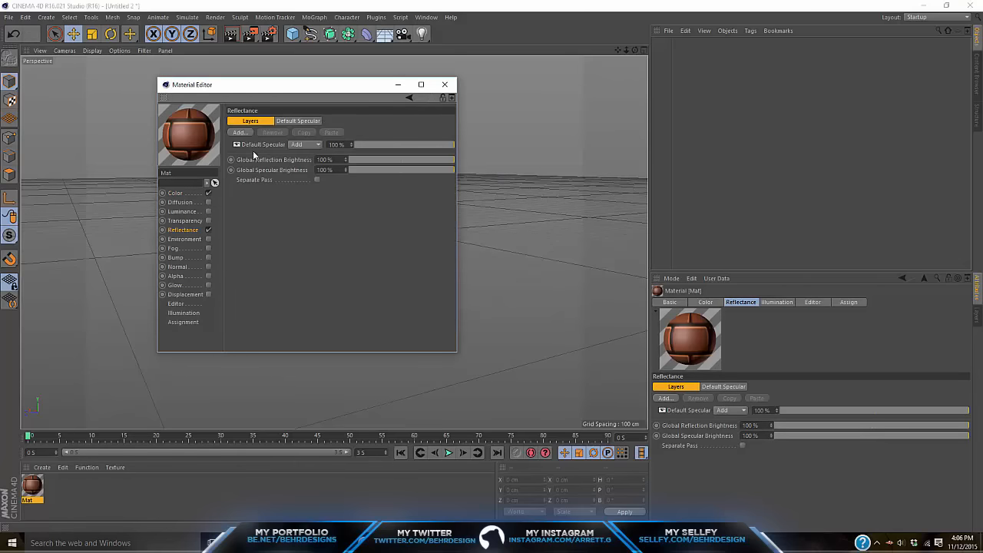
{"action": "left_click", "coordinate": [245, 133]}
{"action": "left_click", "coordinate": [286, 232]}
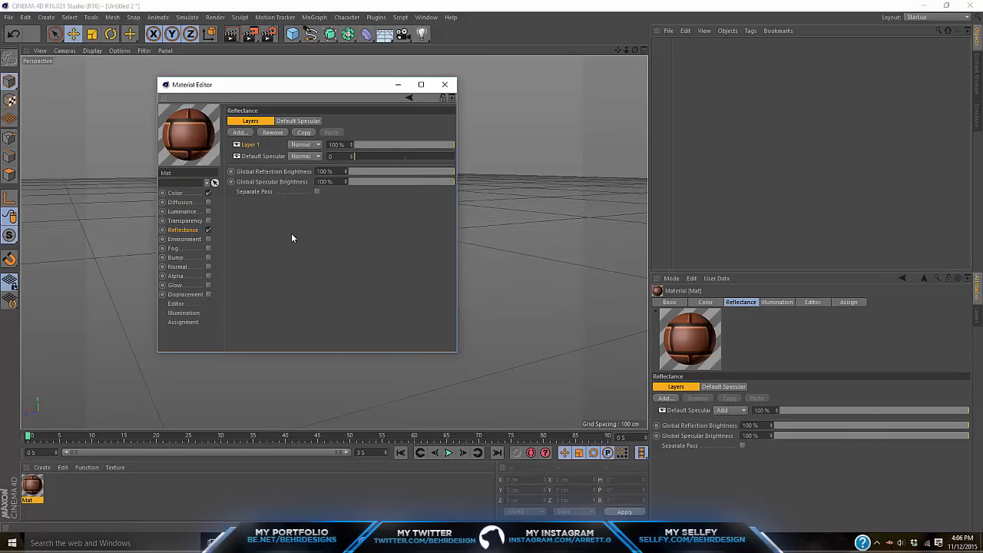
{"action": "left_click", "coordinate": [343, 261]}
{"action": "left_click", "coordinate": [343, 272]}
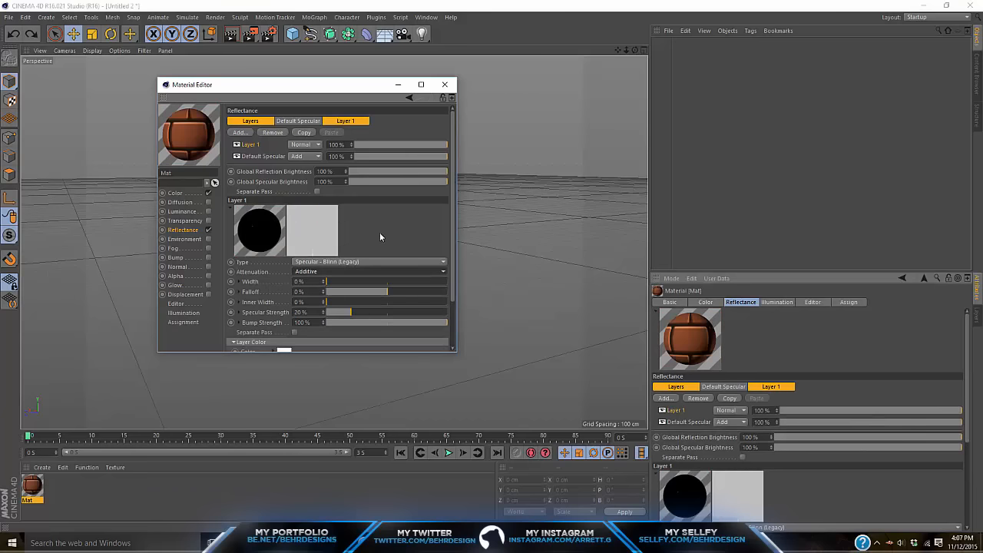
- Add a Reflection (Legacy) layer, set the global reflection brightness to about 13%, and close the material editor
{"action": "scroll", "coordinate": [344, 238], "scroll_direction": "down", "scroll_amount": 2}
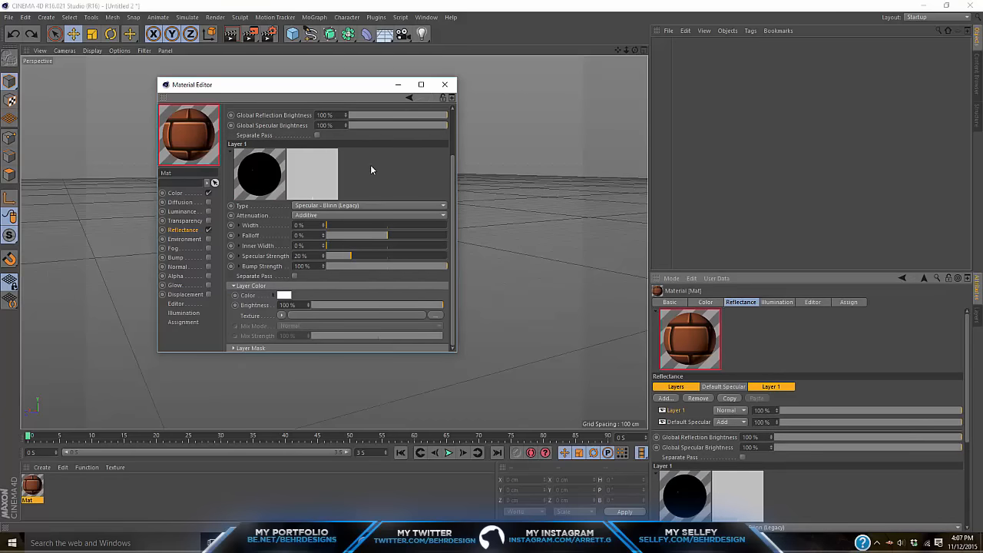
{"action": "scroll", "coordinate": [371, 168], "scroll_direction": "up", "scroll_amount": 2}
{"action": "scroll", "coordinate": [367, 168], "scroll_direction": "up", "scroll_amount": 3}
{"action": "left_click", "coordinate": [240, 132]}
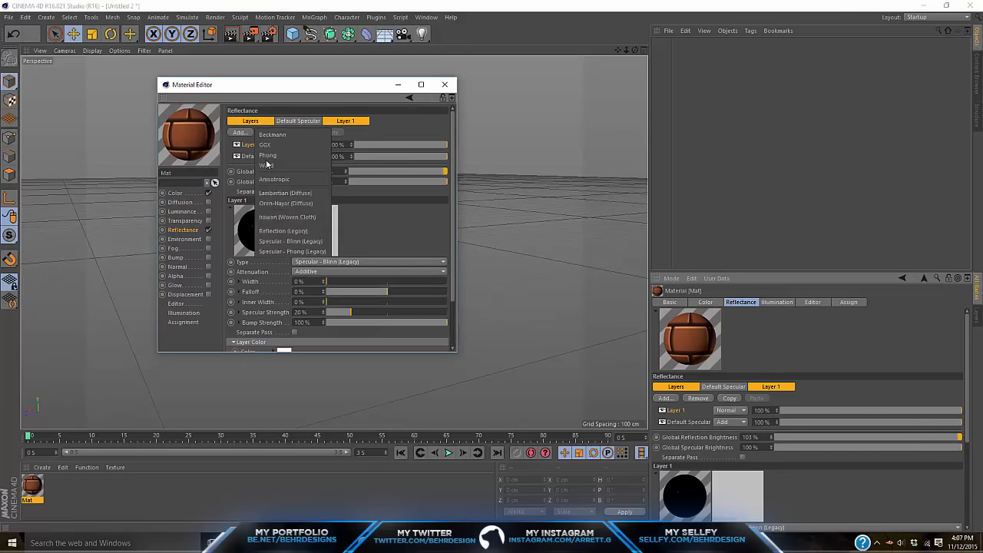
{"action": "left_click", "coordinate": [283, 230]}
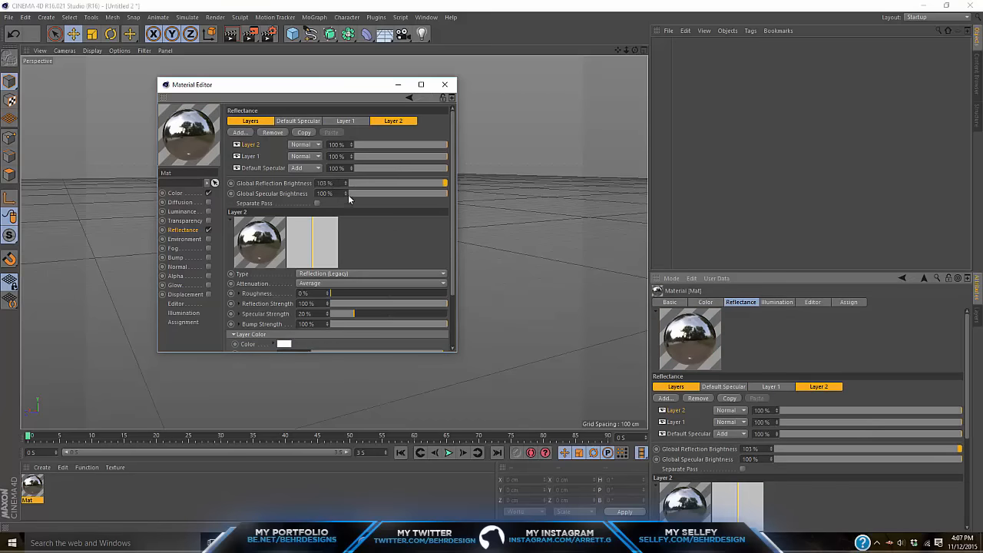
{"action": "left_click", "coordinate": [360, 183]}
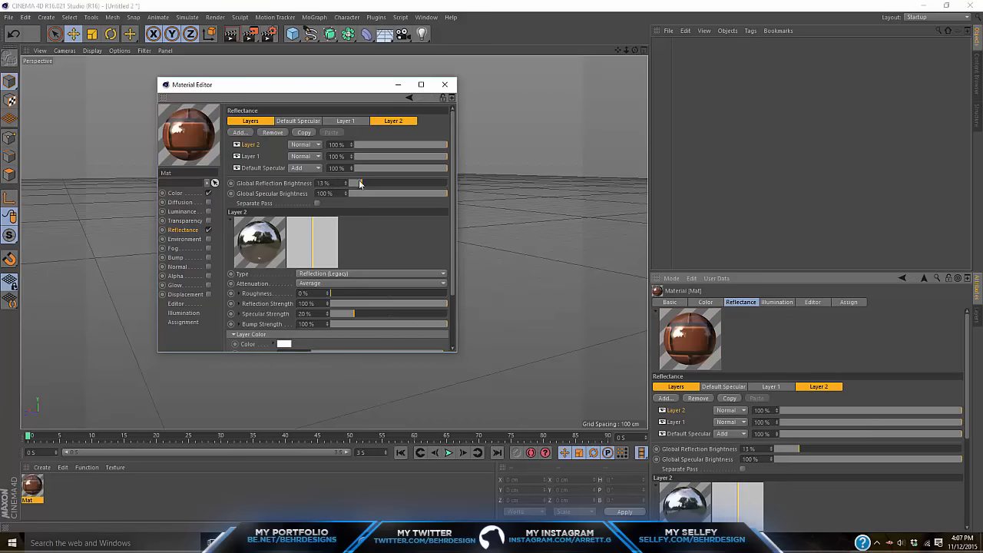
{"action": "left_click", "coordinate": [444, 84]}
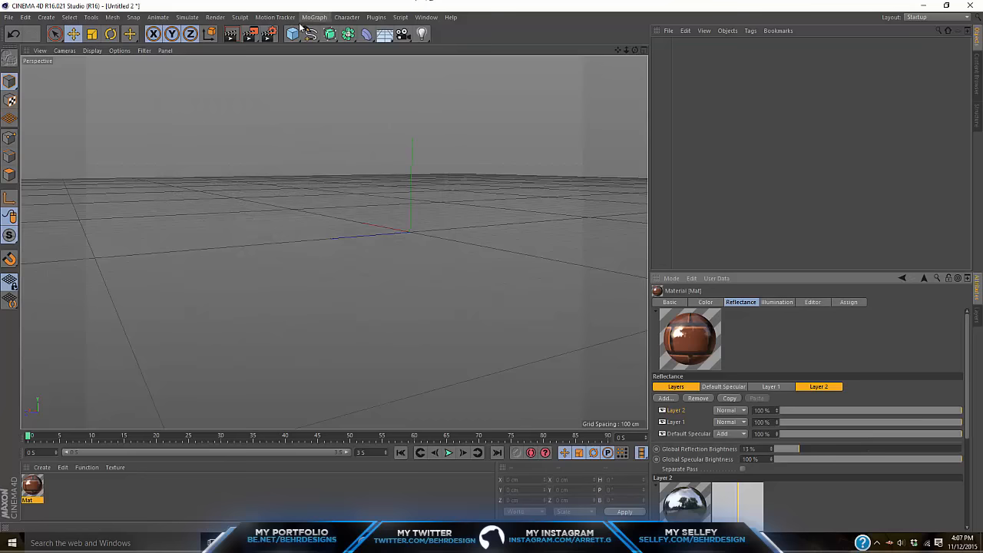
- Create a cube and enable its fillet with a radius of 8 cm
{"action": "left_click", "coordinate": [292, 34]}
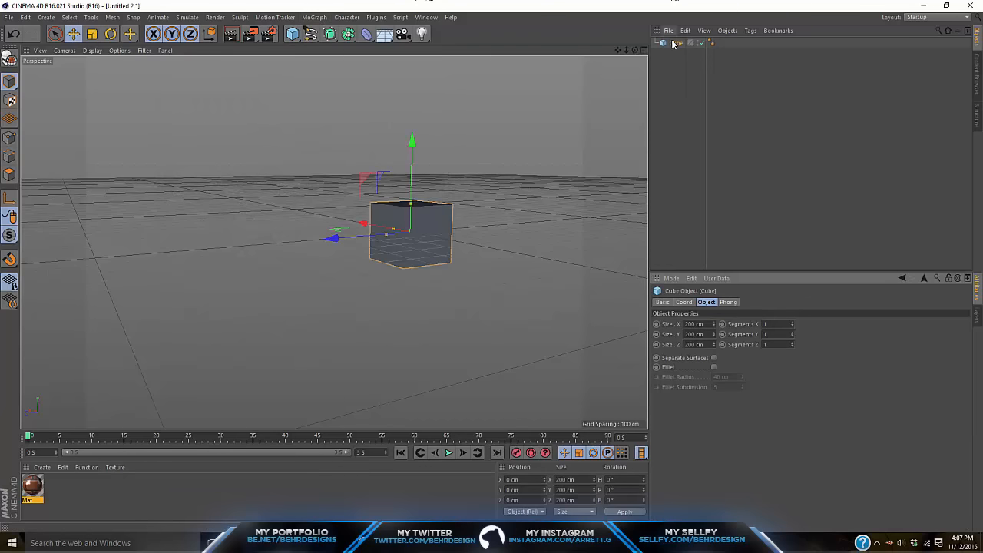
{"action": "left_click", "coordinate": [673, 44]}
{"action": "left_click", "coordinate": [714, 367]}
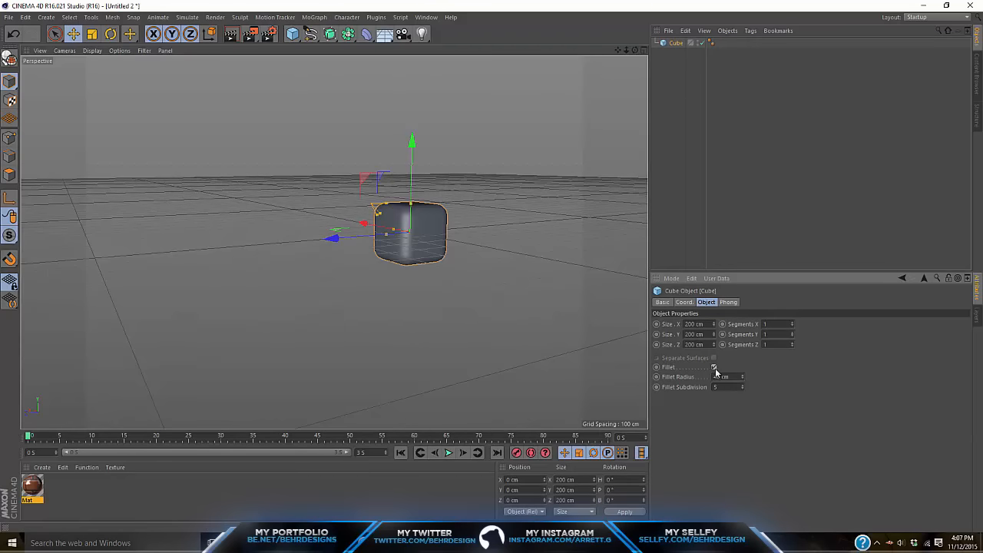
{"action": "left_click_drag", "start_coordinate": [742, 376], "coordinate": [742, 406]}
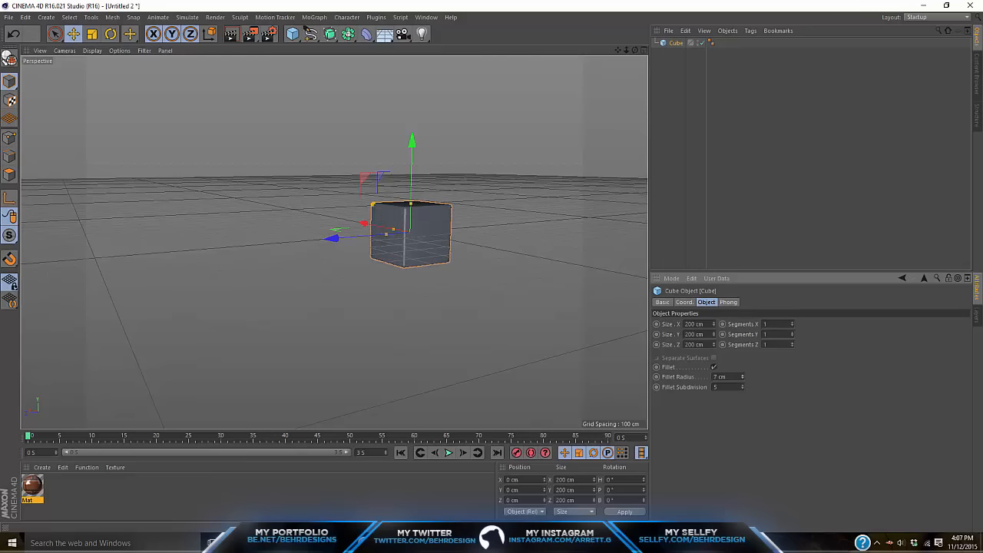
- Apply the brick material to the cube and render the view as a preview
{"action": "left_click_drag", "start_coordinate": [32, 485], "coordinate": [432, 224]}
{"action": "left_click", "coordinate": [318, 83]}
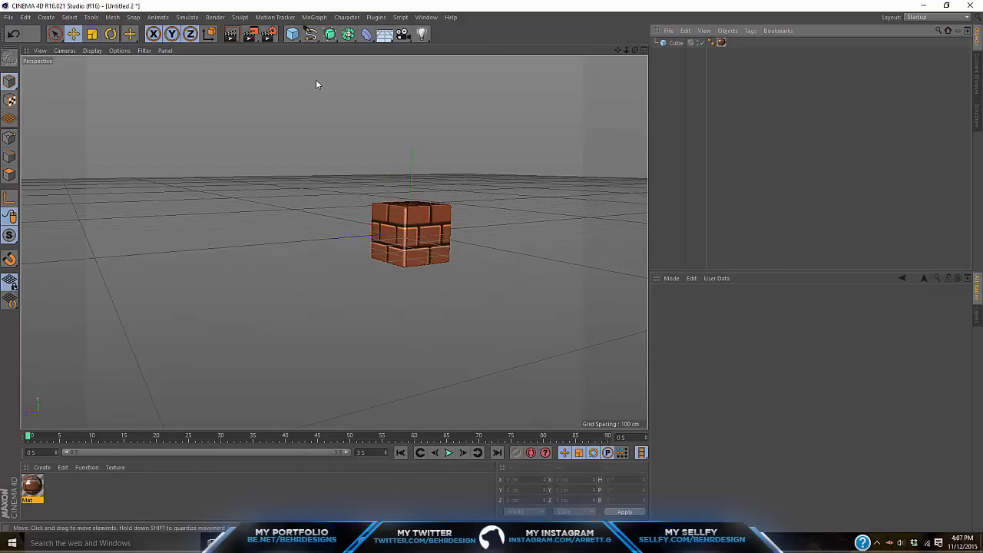
{"action": "left_click", "coordinate": [231, 33]}
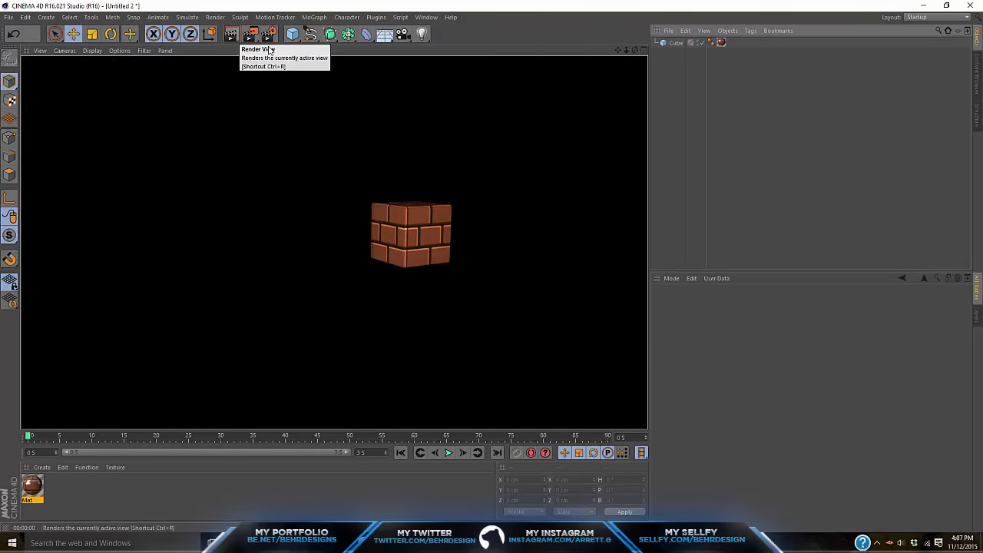
{"action": "left_click", "coordinate": [710, 133]}
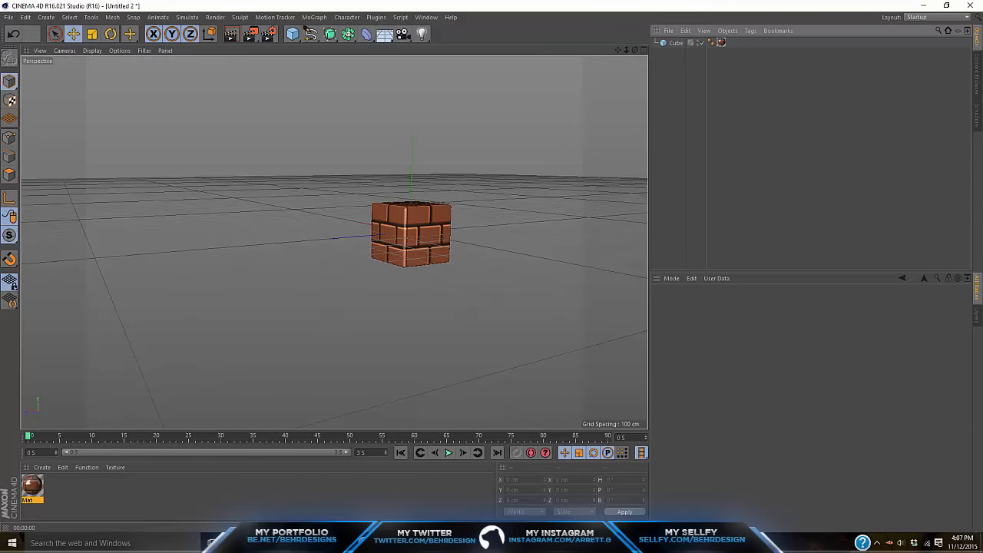
- Switch to the browser, examine the brick rows in the super mario game level image, and return to Cinema 4D
{"action": "key", "text": "alt+Tab"}
{"action": "left_click", "coordinate": [133, 5]}
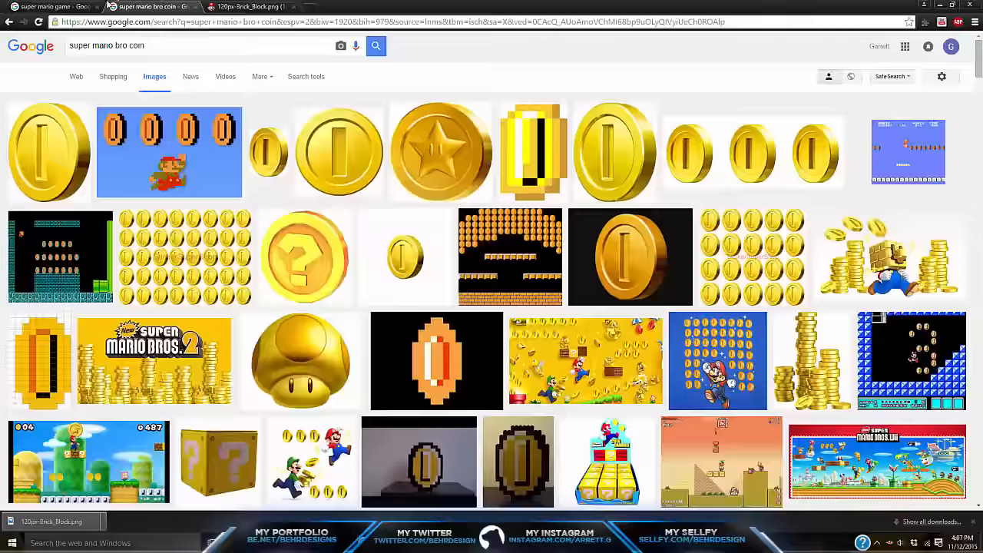
{"action": "left_click", "coordinate": [77, 7]}
{"action": "left_click", "coordinate": [531, 203]}
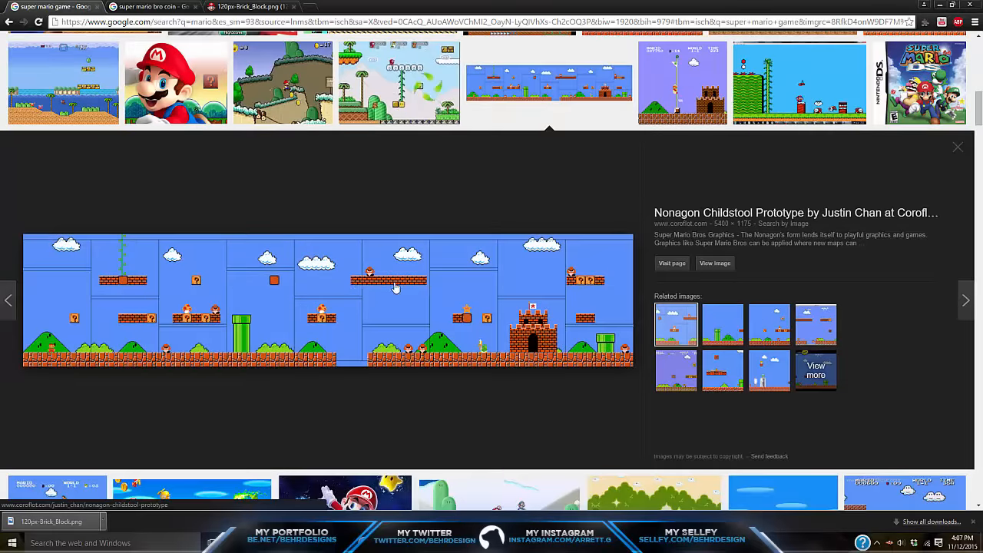
{"action": "key", "text": "alt+Tab"}
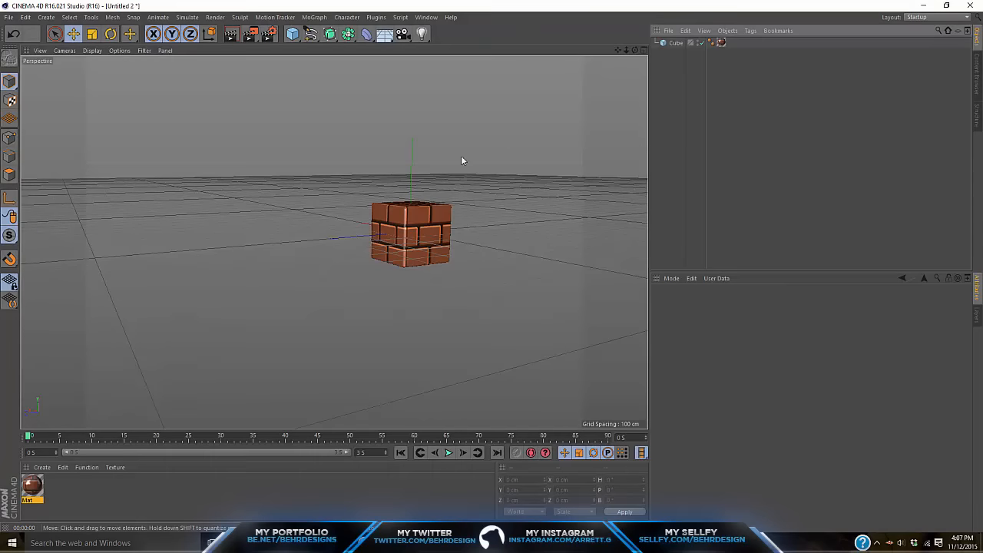
- Duplicate the brick cube
{"action": "left_click_drag", "start_coordinate": [627, 51], "coordinate": [333, 242]}
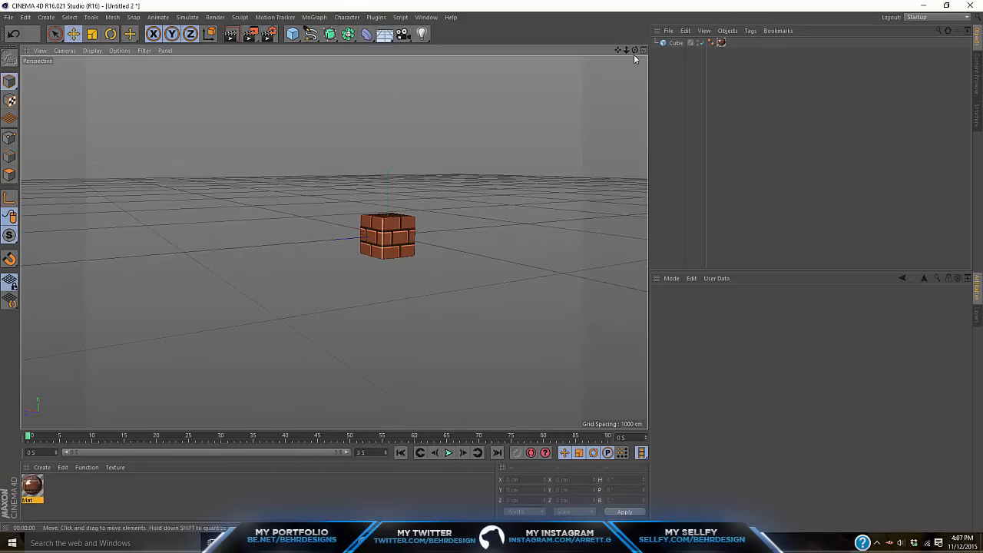
{"action": "left_click_drag", "start_coordinate": [634, 51], "coordinate": [493, 132]}
{"action": "left_click", "coordinate": [368, 234]}
{"action": "scroll", "coordinate": [418, 163], "scroll_direction": "up", "scroll_amount": 5}
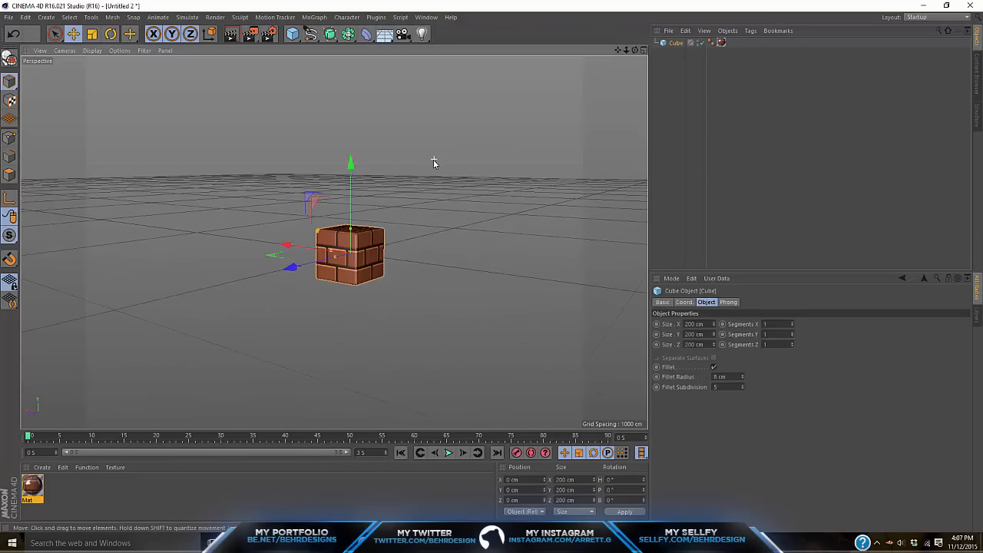
{"action": "left_click_drag", "start_coordinate": [617, 50], "coordinate": [281, 181]}
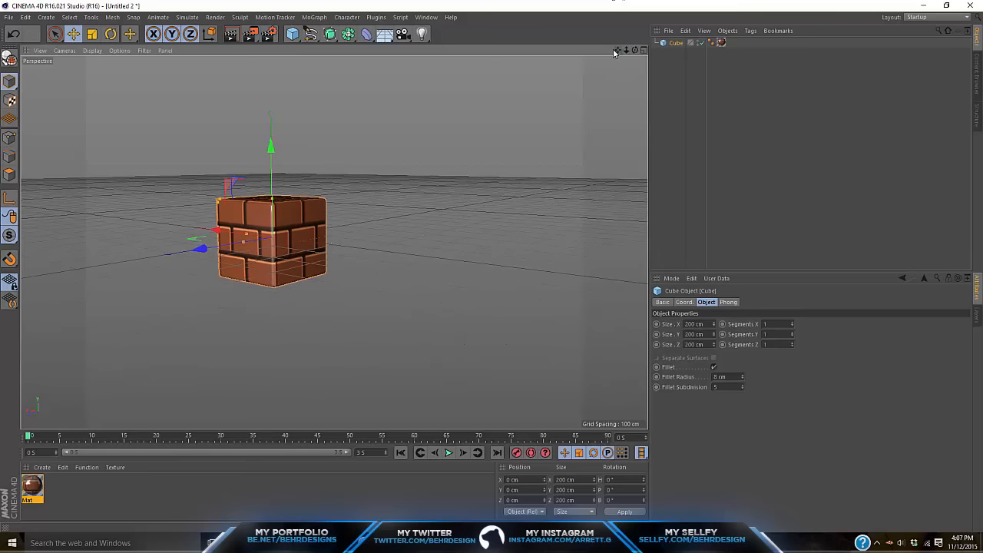
{"action": "key", "text": "ctrl+c"}
{"action": "key", "text": "ctrl+v"}
{"action": "left_click_drag", "start_coordinate": [217, 230], "coordinate": [264, 229]}
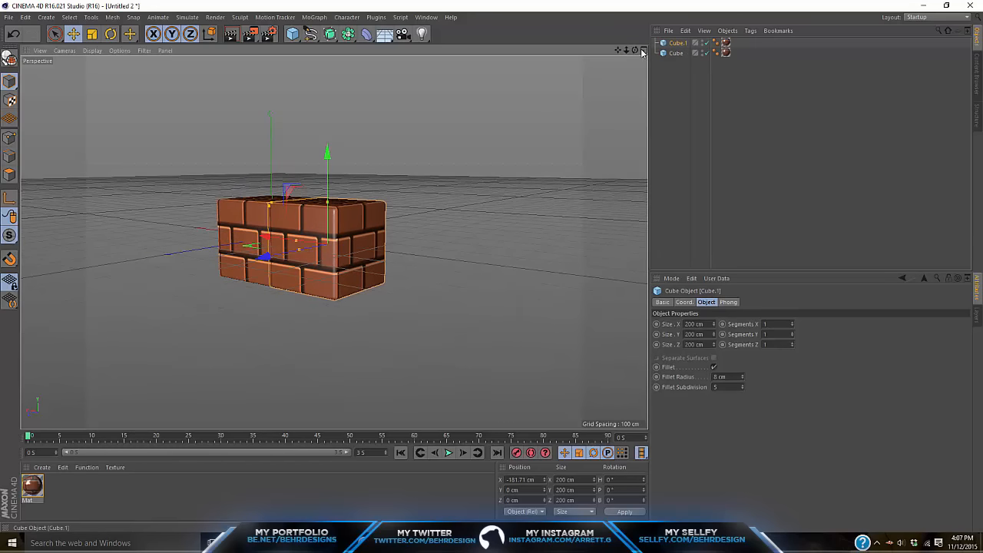
{"action": "left_click_drag", "start_coordinate": [634, 50], "coordinate": [634, 49]}
{"action": "key", "text": "ctrl+z"}
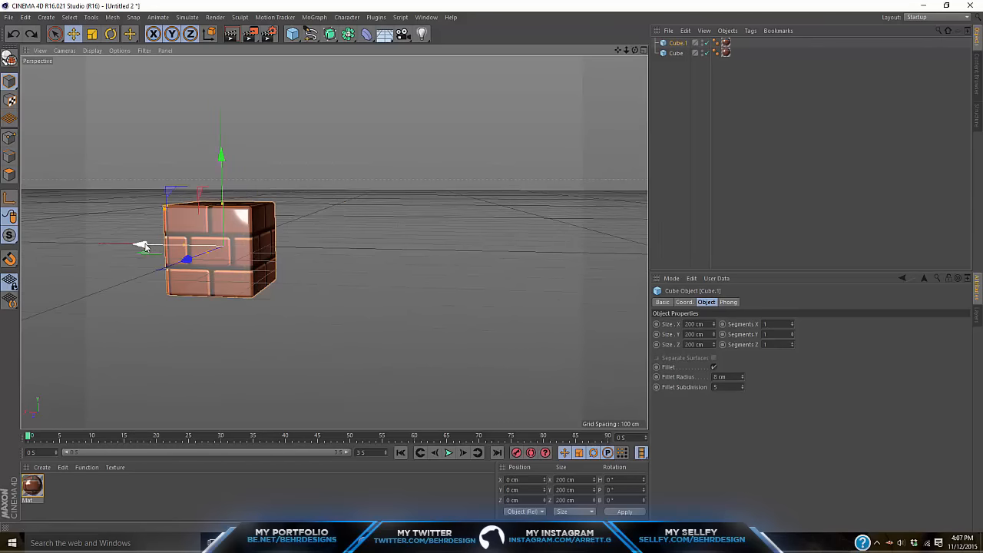
- Move the copied cube beside the original and set its X position to -200 cm
{"action": "left_click_drag", "start_coordinate": [144, 246], "coordinate": [218, 247]}
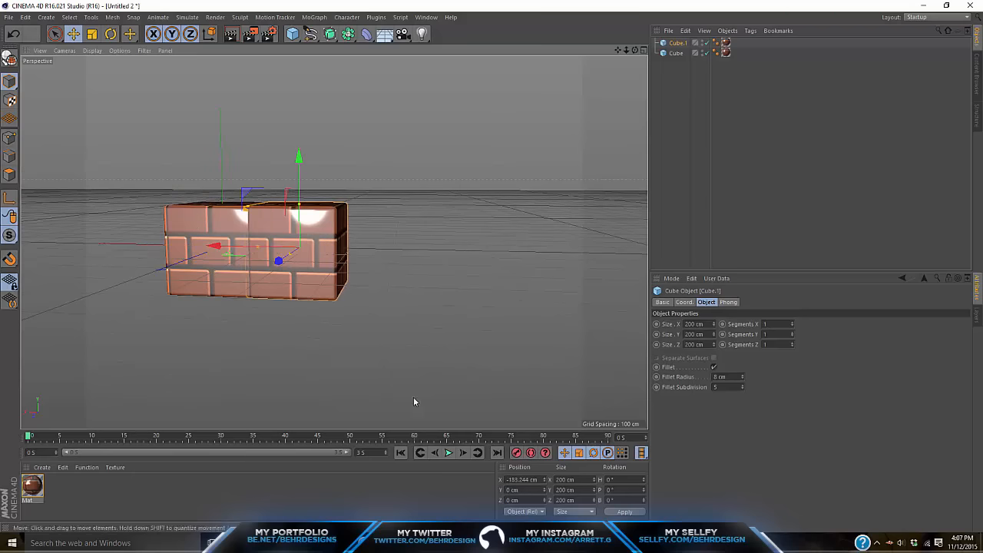
{"action": "left_click", "coordinate": [513, 476]}
{"action": "type", "text": "-200"}
{"action": "key", "text": "Return"}
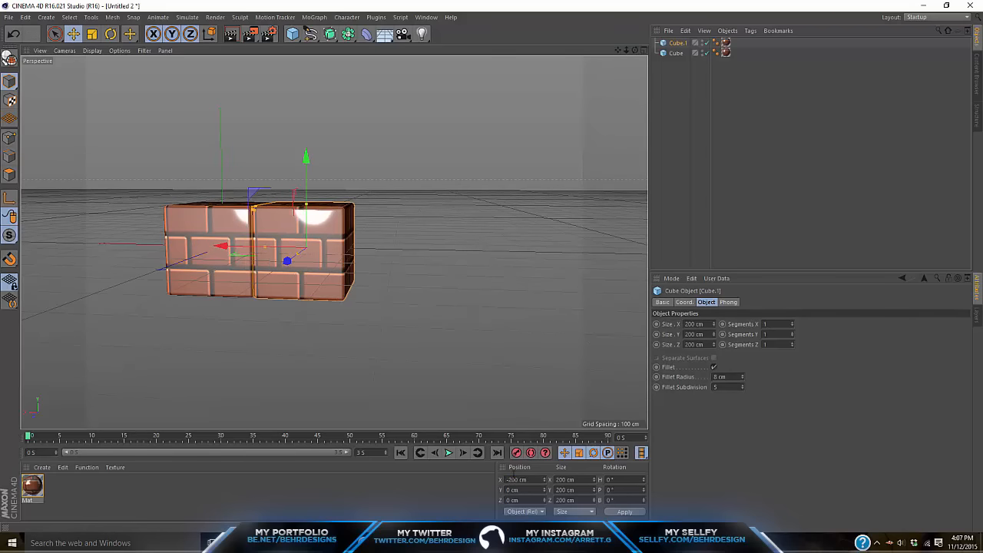
- Duplicate the second brick cube and set the copy's X position to -400 cm
{"action": "left_click", "coordinate": [668, 30]}
{"action": "left_click", "coordinate": [669, 31]}
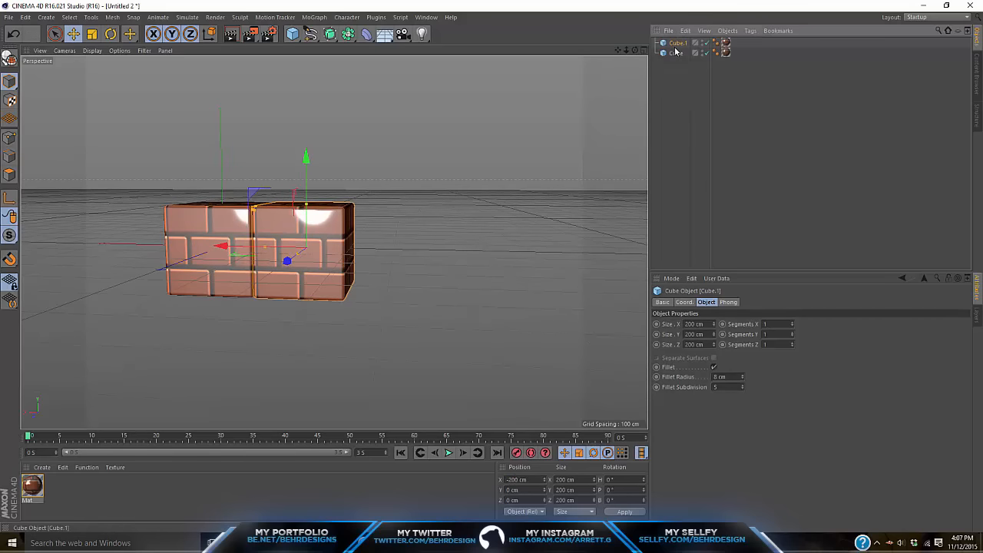
{"action": "key", "text": "ctrl+c"}
{"action": "key", "text": "ctrl+v"}
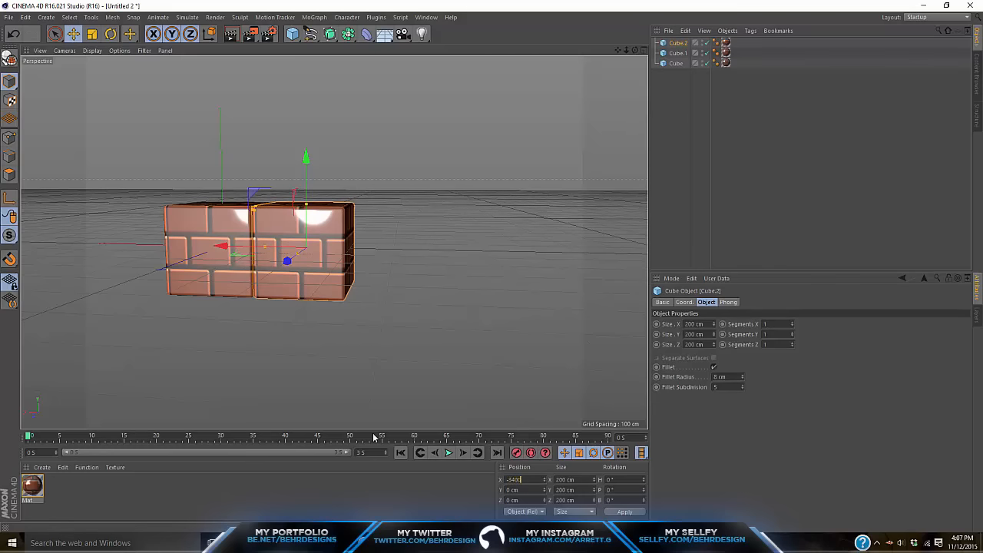
{"action": "key", "text": "Return"}
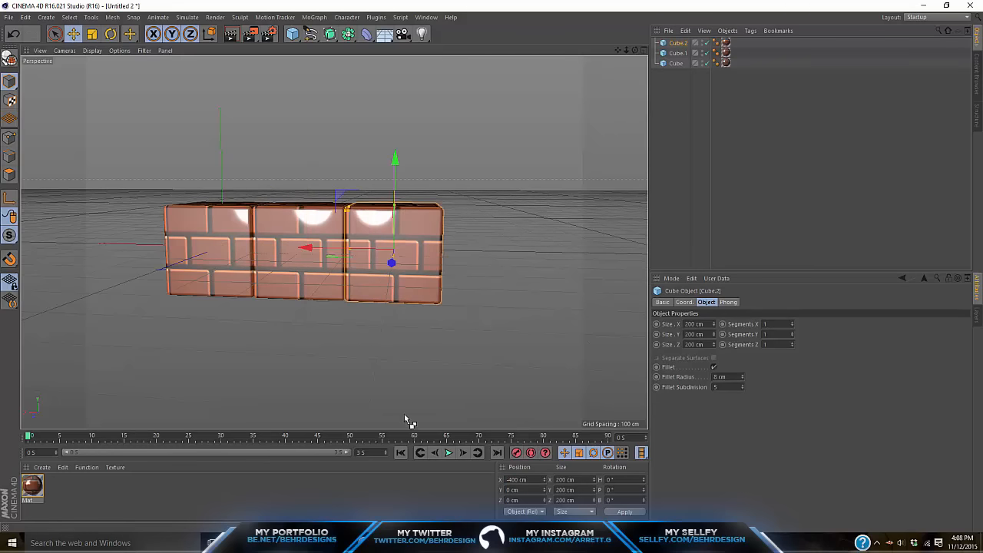
- Duplicate the third brick cube and set the copy's X position to -600 cm
{"action": "key", "text": "ctrl+c"}
{"action": "key", "text": "ctrl+v"}
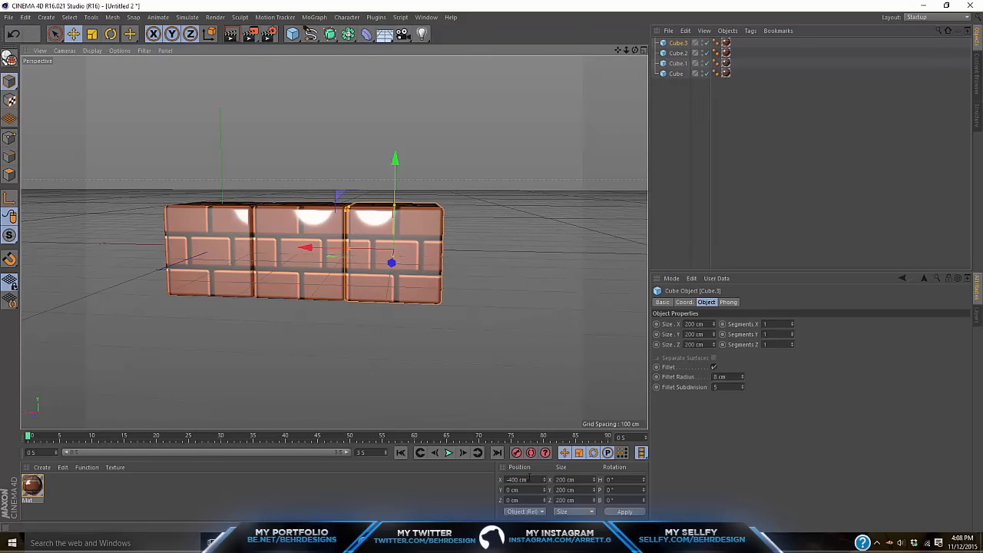
{"action": "left_click", "coordinate": [529, 477]}
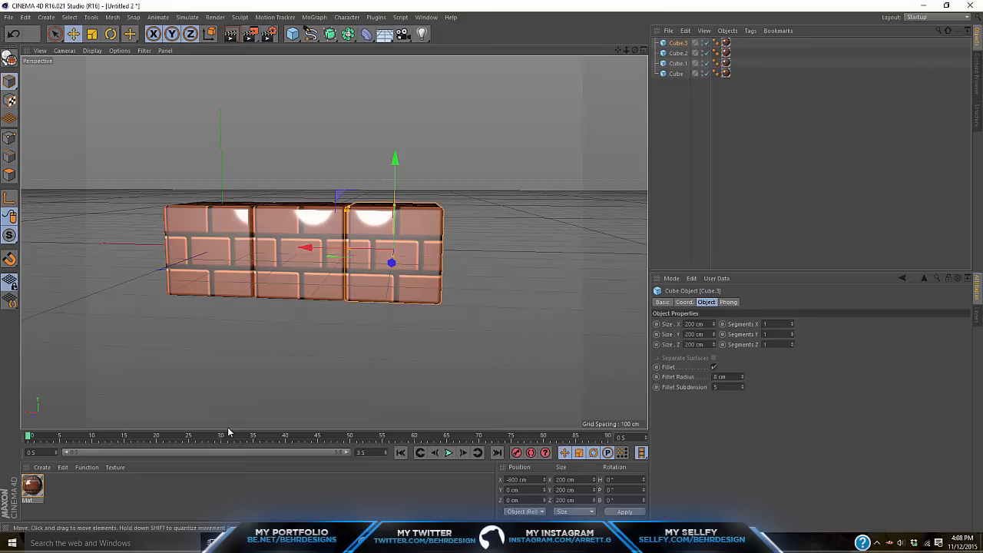
- Duplicate the fourth brick cube and set the copy's X position to -800 cm
{"action": "left_click", "coordinate": [675, 44]}
{"action": "key", "text": "ctrl+c"}
{"action": "key", "text": "ctrl+v"}
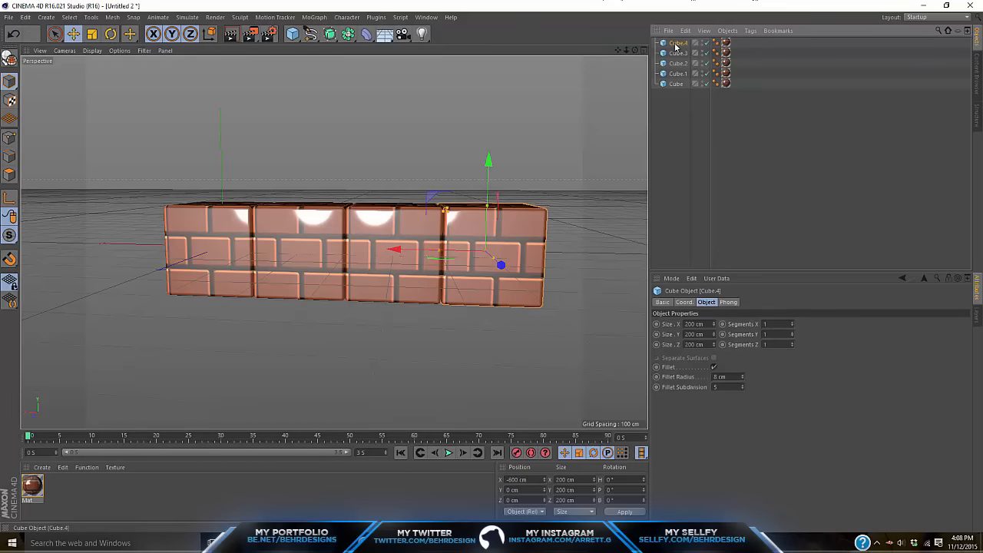
{"action": "left_click", "coordinate": [528, 479]}
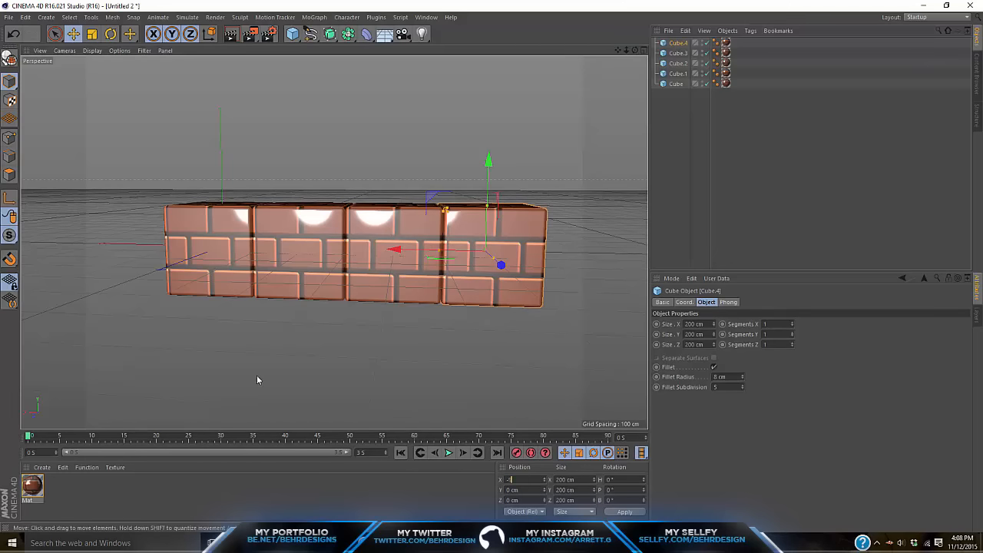
{"action": "key", "text": "Return"}
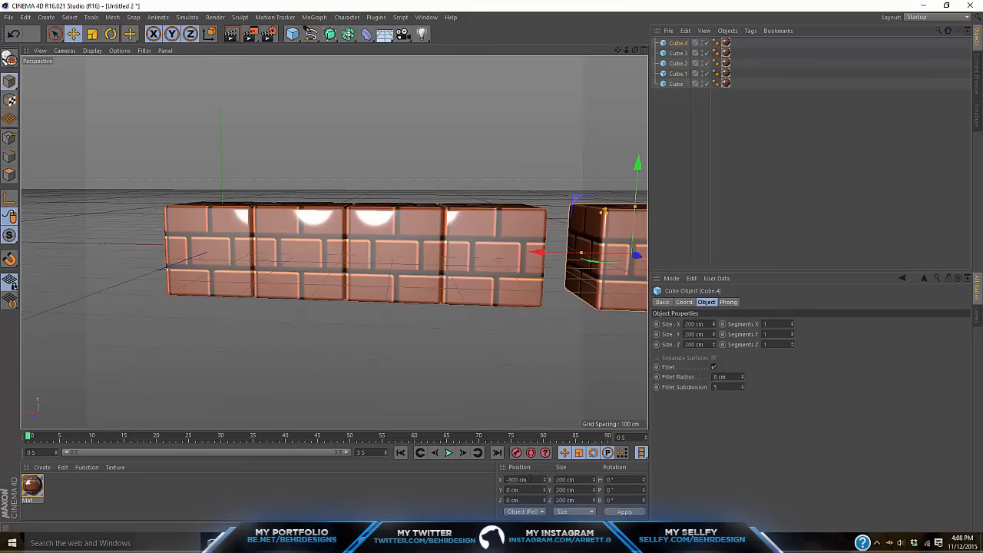
{"action": "left_click", "coordinate": [528, 479]}
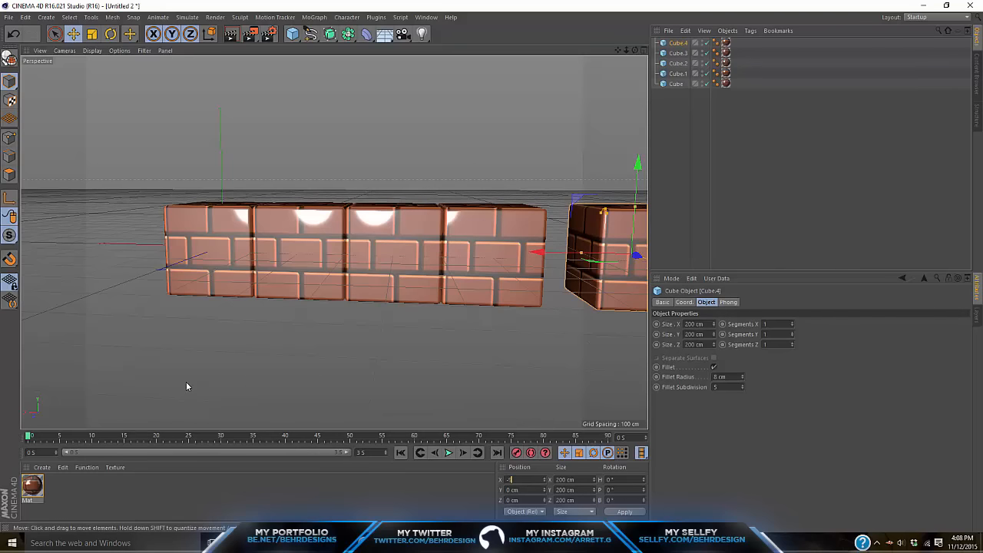
{"action": "key", "text": "Return"}
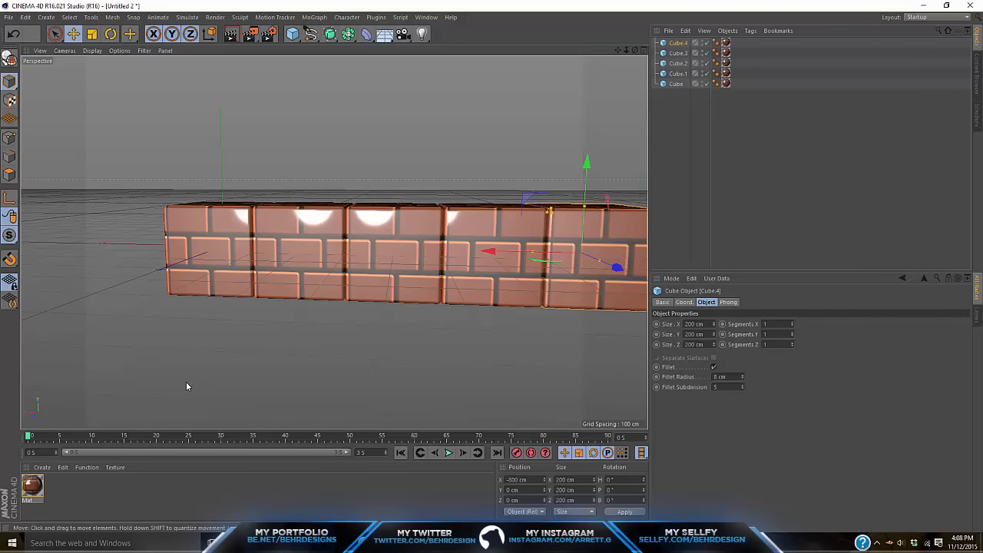
- Duplicate the fifth brick cube and set the copy's X position to -1000 cm
{"action": "scroll", "coordinate": [396, 122], "scroll_direction": "down", "scroll_amount": 2}
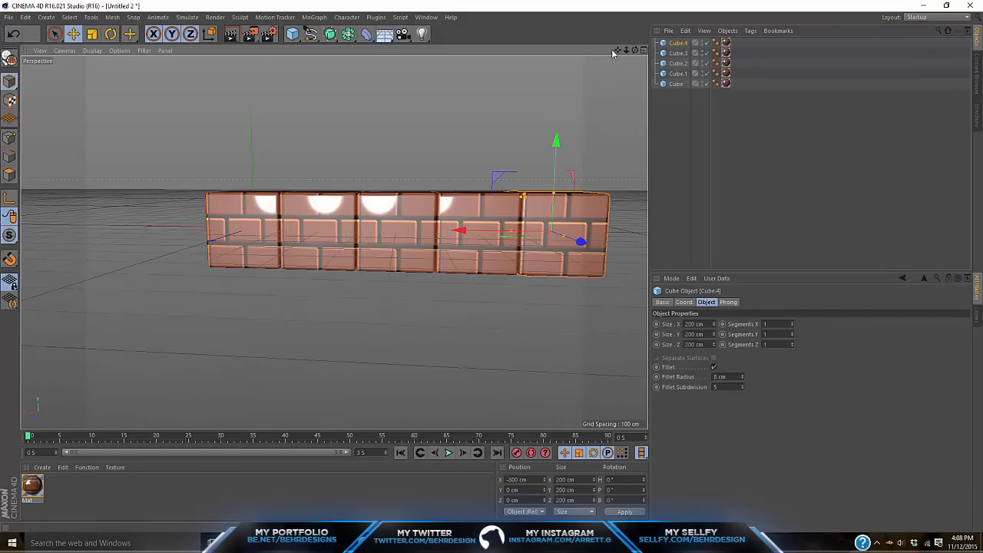
{"action": "left_click_drag", "start_coordinate": [617, 50], "coordinate": [542, 45]}
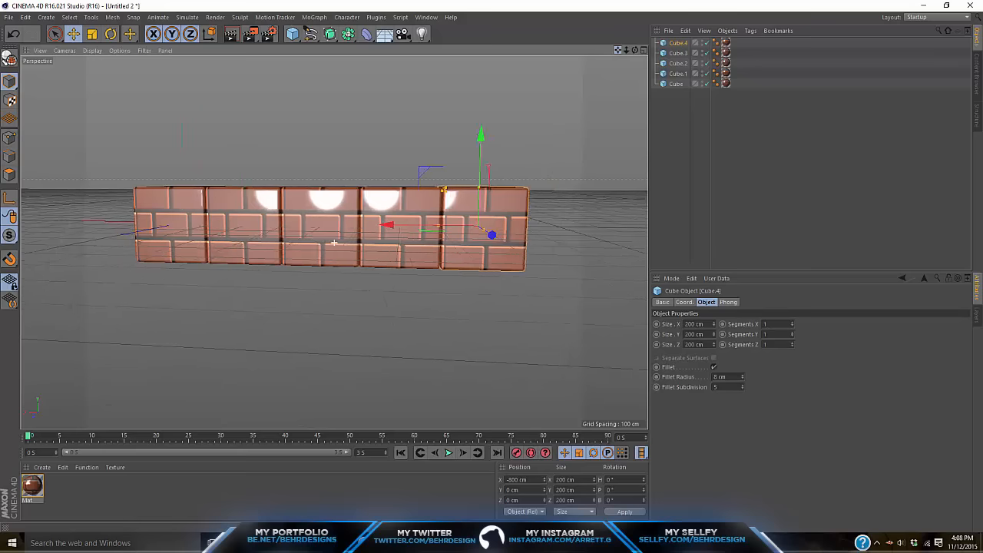
{"action": "left_click", "coordinate": [535, 479]}
{"action": "type", "text": "-100"}
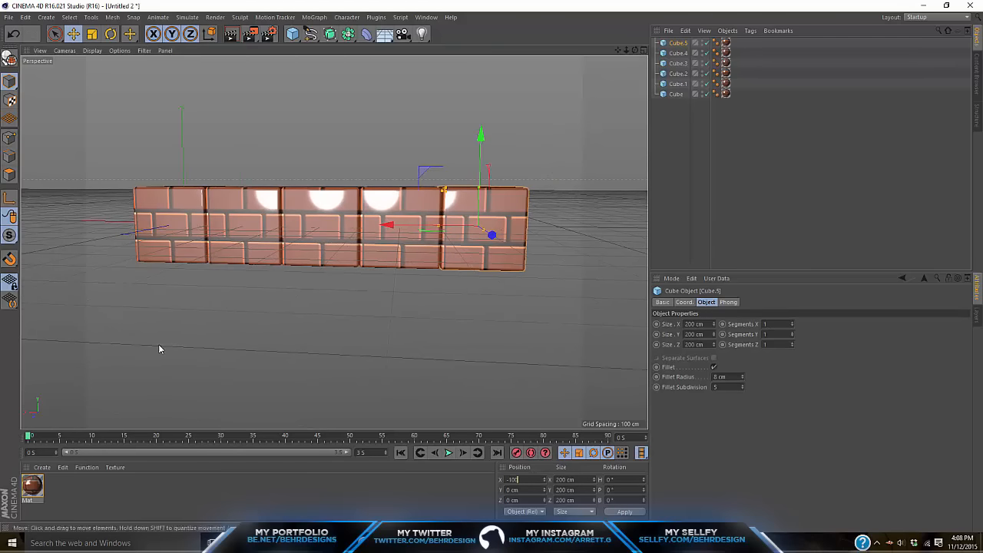
{"action": "type", "text": "0"}
{"action": "key", "text": "Return"}
- Group all six brick cubes under one null and paste the group into the IsoCity.c4d scene
{"action": "left_click_drag", "start_coordinate": [724, 143], "coordinate": [489, 5]}
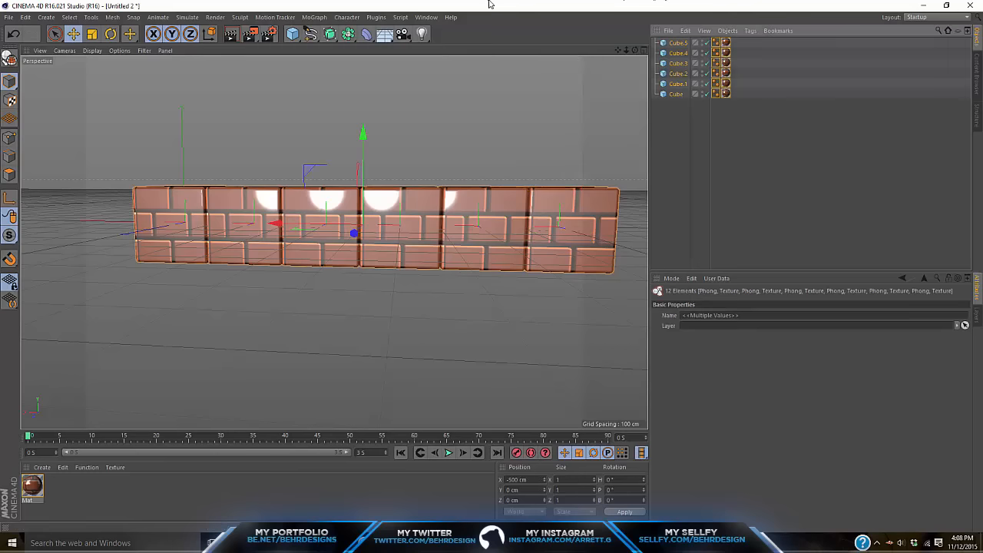
{"action": "key", "text": "alt+g"}
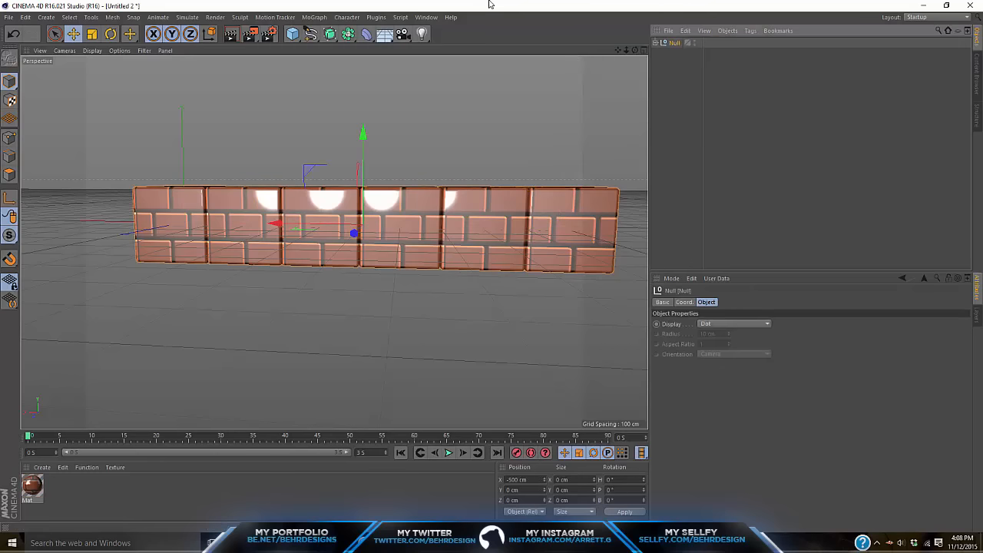
{"action": "left_click", "coordinate": [427, 18]}
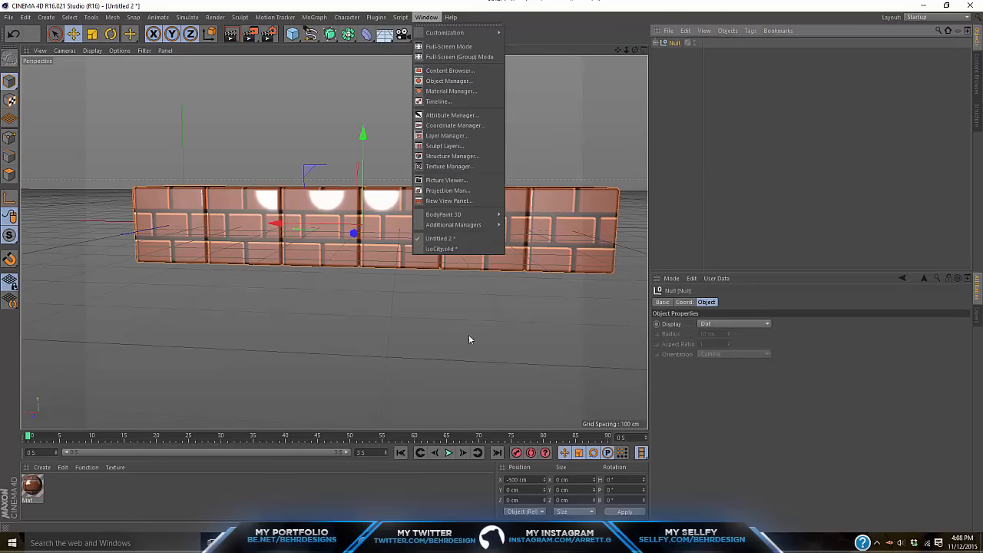
{"action": "left_click", "coordinate": [461, 249]}
{"action": "key", "text": "ctrl+v"}
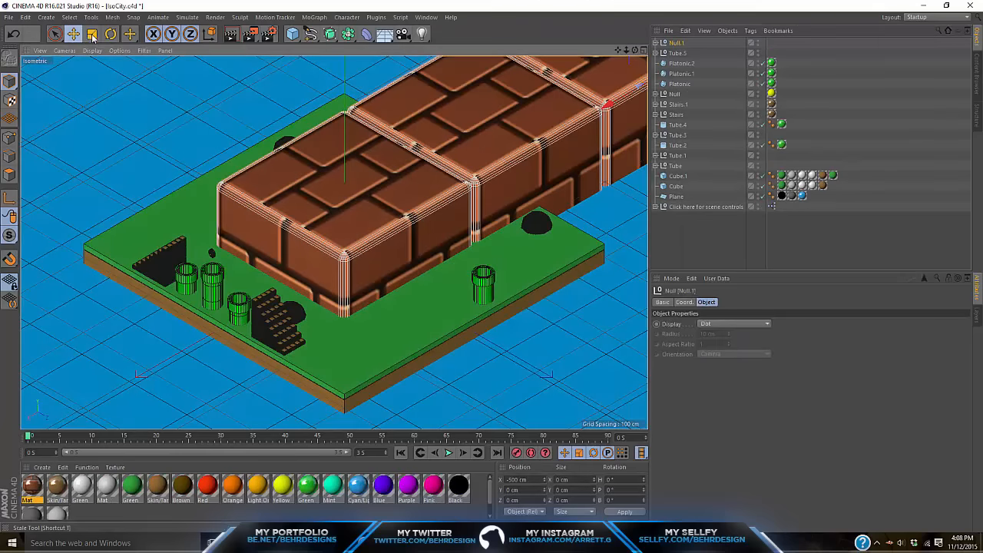
- Scale the pasted brick row down to a tiny size and bring it to the platform's centre, at about X -13 cm
{"action": "left_click", "coordinate": [92, 37]}
{"action": "left_click_drag", "start_coordinate": [373, 155], "coordinate": [207, 196]}
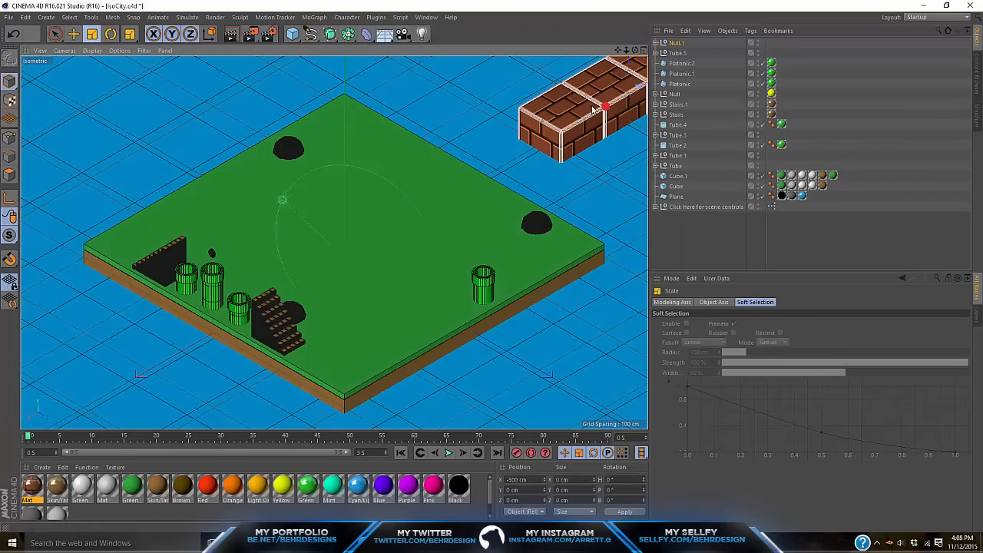
{"action": "left_click_drag", "start_coordinate": [602, 108], "coordinate": [198, 241]}
{"action": "left_click", "coordinate": [73, 34]}
{"action": "left_click", "coordinate": [91, 34]}
{"action": "left_click_drag", "start_coordinate": [284, 83], "coordinate": [211, 63]}
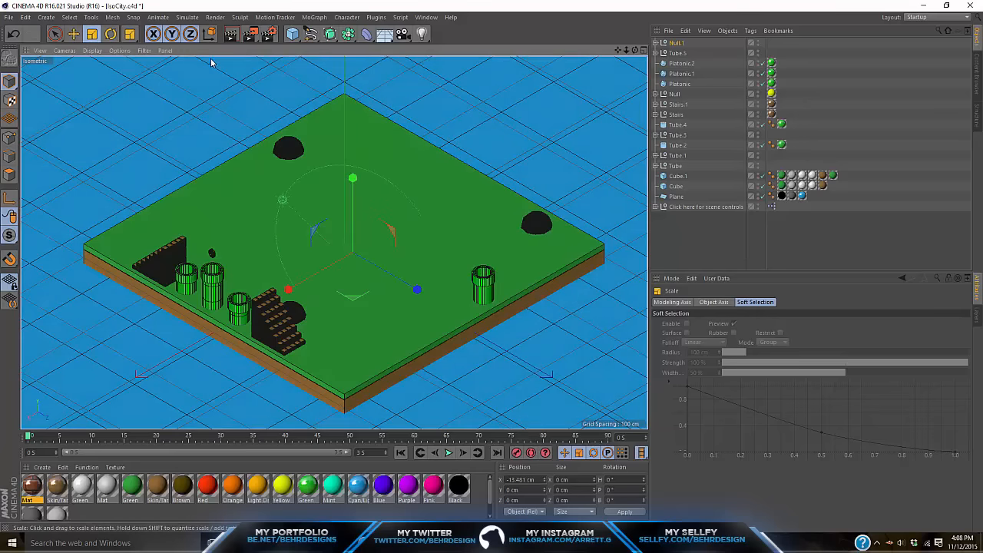
- Raise the brick row above the grass to about Y 65 cm and enlarge it
{"action": "left_click", "coordinate": [73, 34]}
{"action": "left_click_drag", "start_coordinate": [361, 185], "coordinate": [360, 135]}
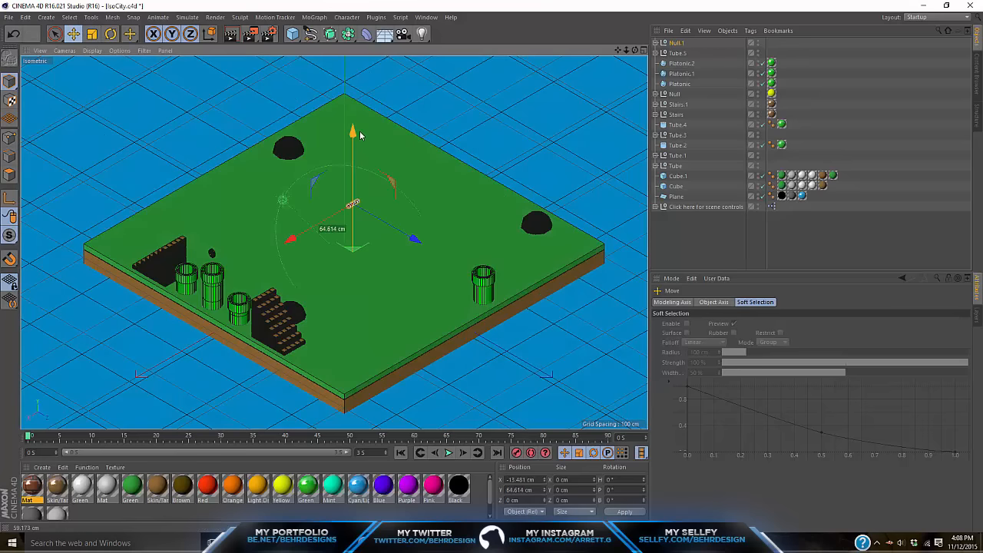
{"action": "key", "text": "t"}
{"action": "left_click_drag", "start_coordinate": [296, 123], "coordinate": [241, 180]}
{"action": "left_click", "coordinate": [348, 176]}
- Enlarge the brick row a bit more and place it beside the lone pipe, at about X 30, Y 73, Z 182 cm
{"action": "key", "text": "e"}
{"action": "left_click_drag", "start_coordinate": [415, 239], "coordinate": [486, 307]}
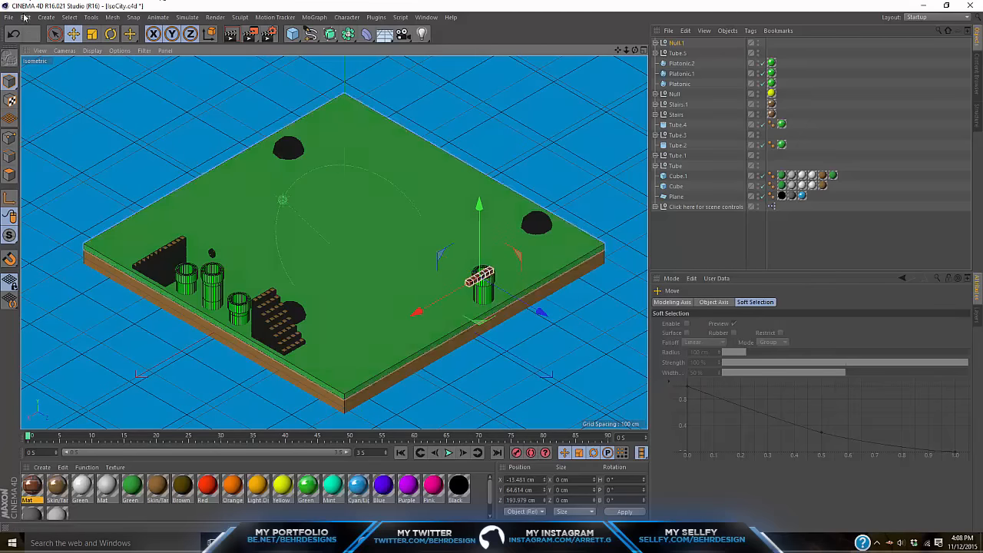
{"action": "left_click", "coordinate": [92, 37]}
{"action": "left_click_drag", "start_coordinate": [300, 138], "coordinate": [444, 161]}
{"action": "key", "text": "e"}
{"action": "mouse_move", "coordinate": [541, 315]}
{"action": "left_mouse_down"}
{"action": "mouse_move", "coordinate": [502, 319]}
{"action": "mouse_move", "coordinate": [545, 317]}
{"action": "mouse_move", "coordinate": [535, 310]}
{"action": "left_mouse_up"}
{"action": "mouse_move", "coordinate": [473, 217]}
{"action": "left_mouse_down"}
{"action": "mouse_move", "coordinate": [475, 248]}
{"action": "mouse_move", "coordinate": [478, 205]}
{"action": "mouse_move", "coordinate": [477, 213]}
{"action": "left_mouse_up"}
{"action": "left_click_drag", "start_coordinate": [410, 296], "coordinate": [383, 313]}
- Duplicate the brick row and move the copy along X to about -82 cm, near the bush behind the lone pipe
{"action": "key", "text": "alt+g"}
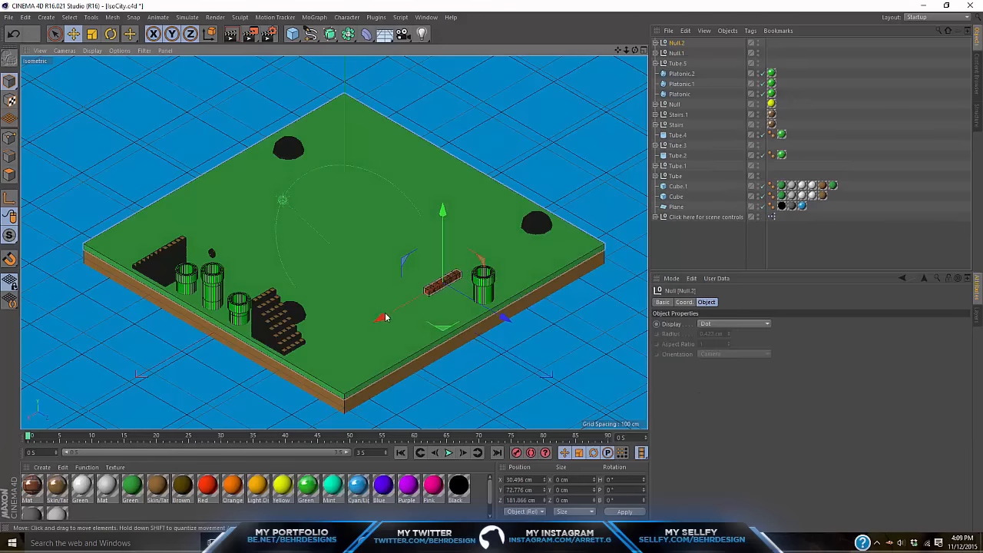
{"action": "left_click_drag", "start_coordinate": [377, 318], "coordinate": [507, 247]}
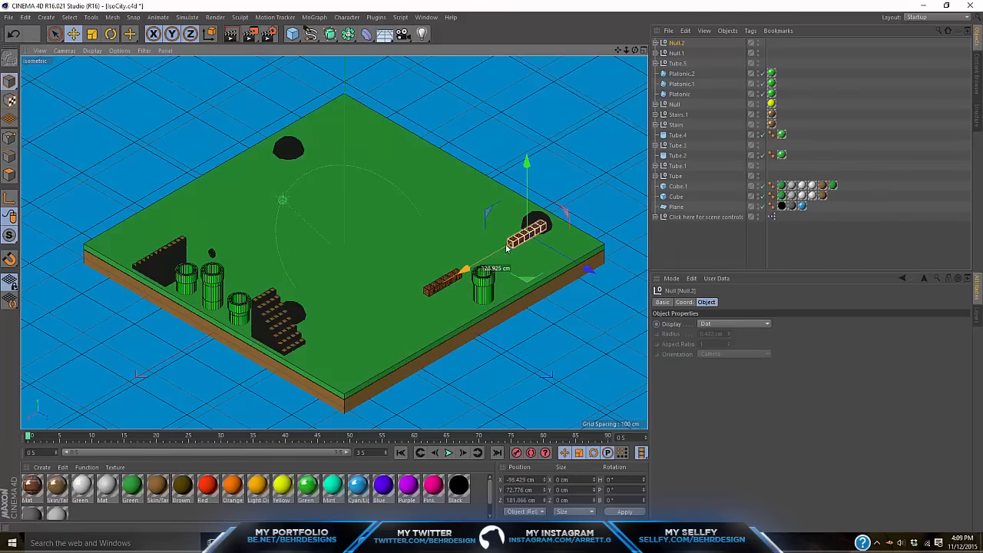
{"action": "left_click_drag", "start_coordinate": [454, 274], "coordinate": [452, 280]}
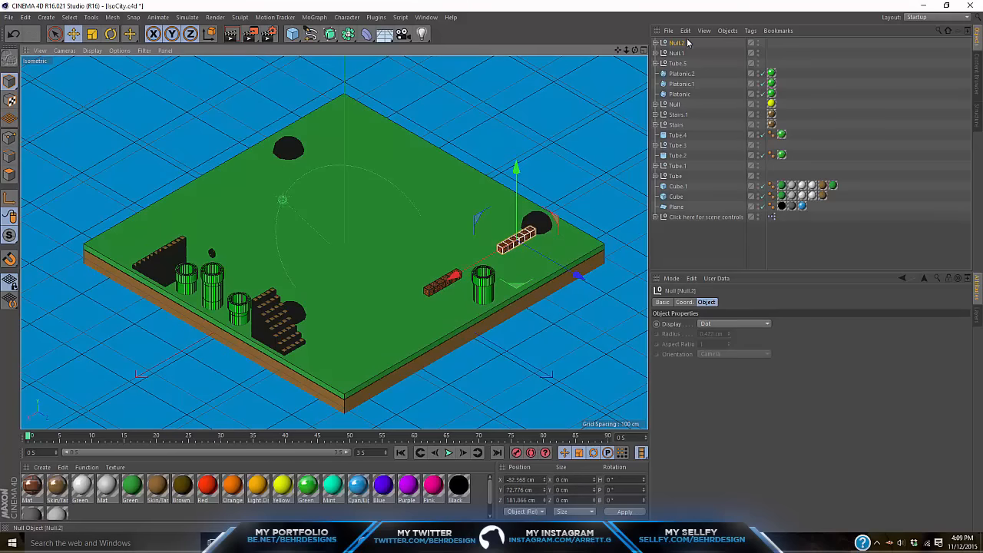
- Switch to the Untitled 2 document and delete the last two cubes of the brick row
{"action": "left_click", "coordinate": [426, 17]}
{"action": "left_click", "coordinate": [462, 245]}
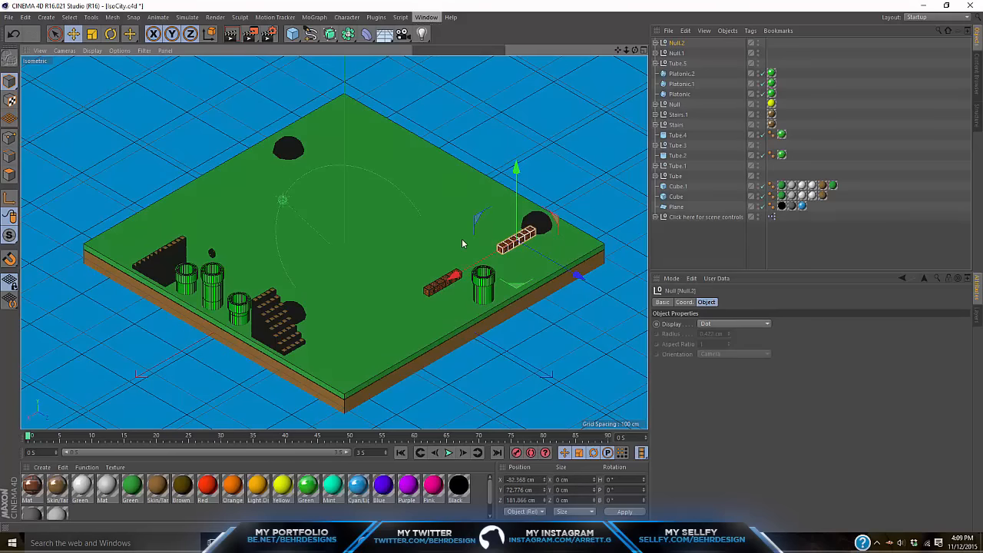
{"action": "left_click", "coordinate": [463, 204]}
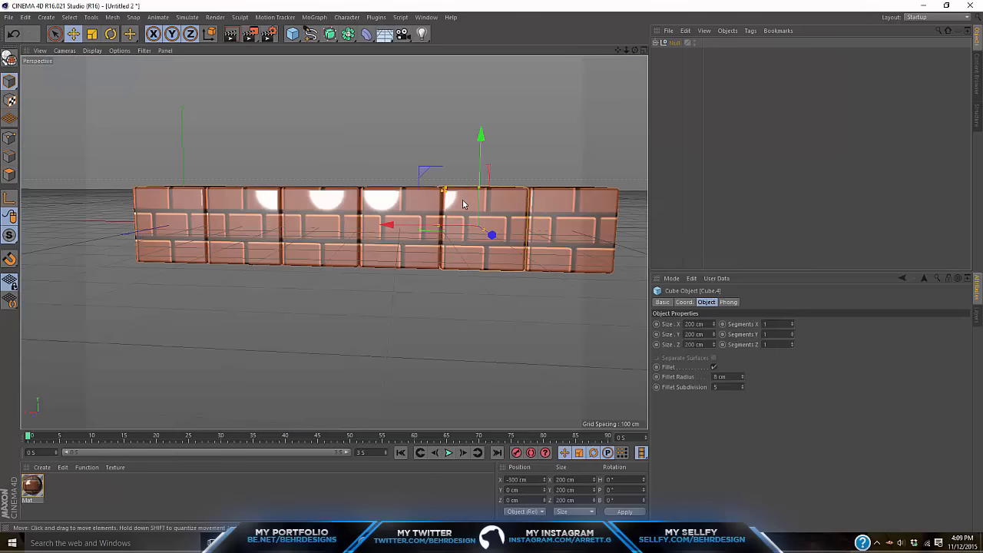
{"action": "key", "text": "Delete"}
{"action": "left_click", "coordinate": [554, 231]}
{"action": "key", "text": "Delete"}
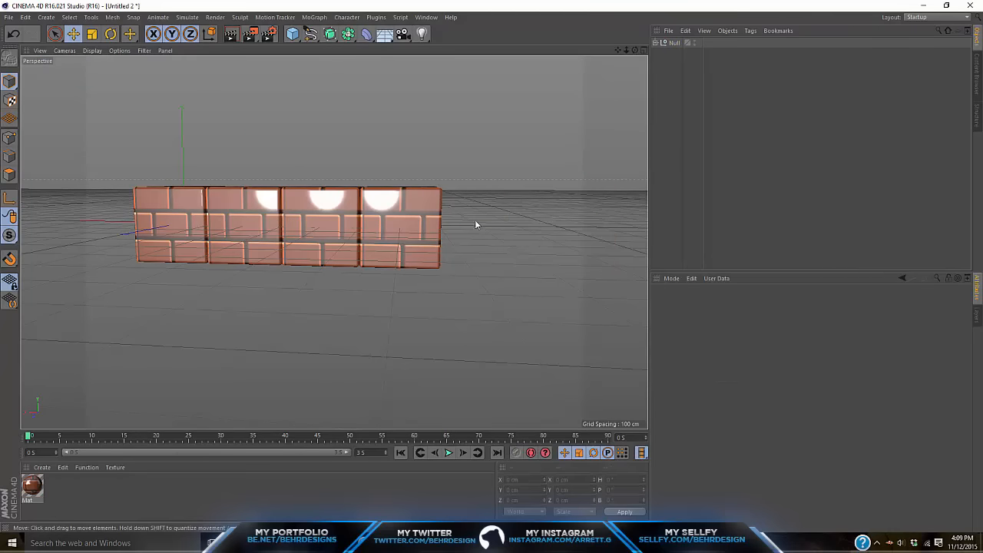
- Select the shortened brick group and switch back to the IsoCity.c4d scene
{"action": "left_click", "coordinate": [674, 43]}
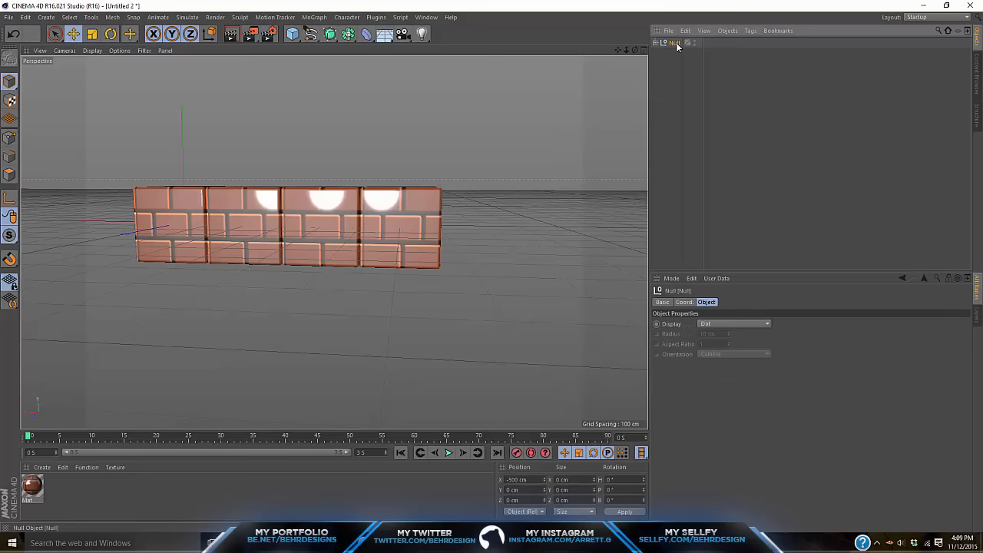
{"action": "left_click", "coordinate": [426, 17]}
{"action": "left_click", "coordinate": [475, 255]}
{"action": "left_click", "coordinate": [426, 16]}
{"action": "left_click", "coordinate": [433, 248]}
{"action": "left_click", "coordinate": [430, 17]}
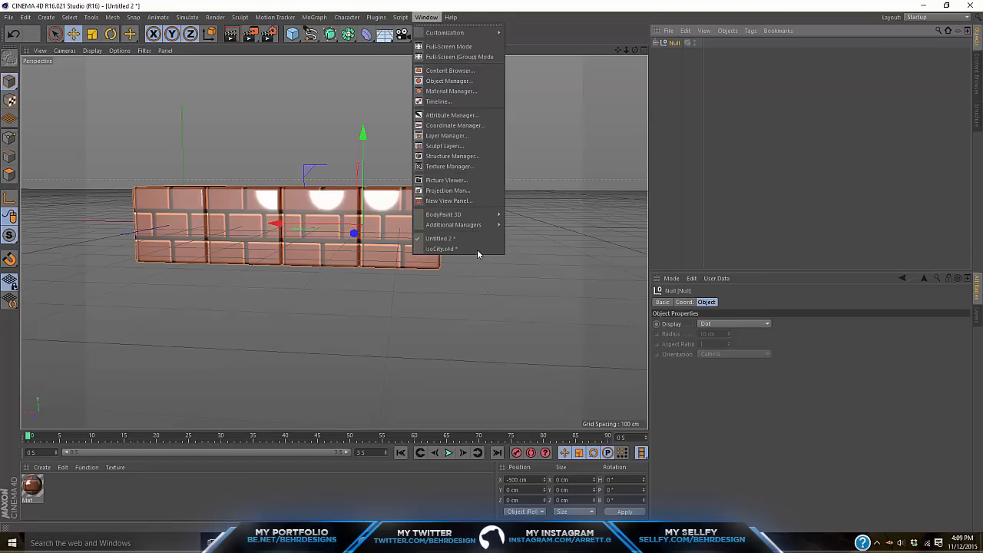
{"action": "left_click", "coordinate": [478, 252]}
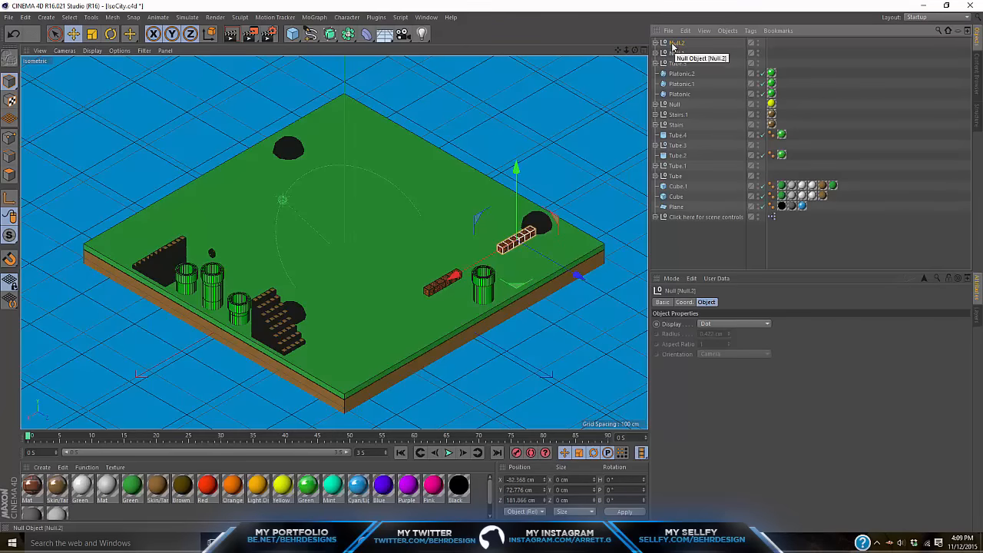
- Duplicate the brick row beside the lone pipe and move the copy along X to about 122 cm
{"action": "left_click", "coordinate": [677, 53]}
{"action": "key", "text": "ctrl+x"}
{"action": "key", "text": "ctrl+z"}
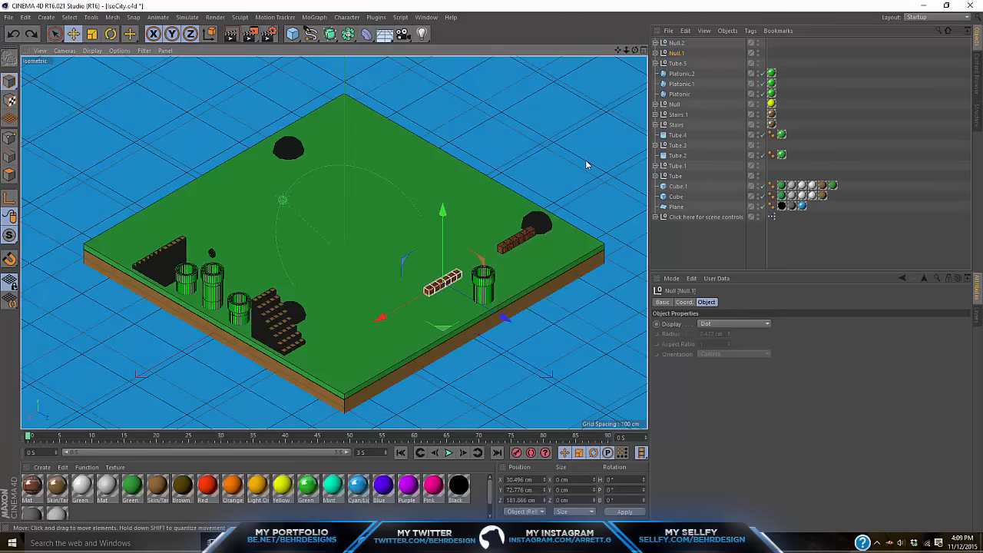
{"action": "key", "text": "ctrl+v"}
{"action": "left_click_drag", "start_coordinate": [464, 284], "coordinate": [384, 323]}
- Delete the two end cubes nearest the lone pipe from the new brick row
{"action": "left_click", "coordinate": [397, 310]}
{"action": "key", "text": "Delete"}
{"action": "left_click", "coordinate": [390, 314]}
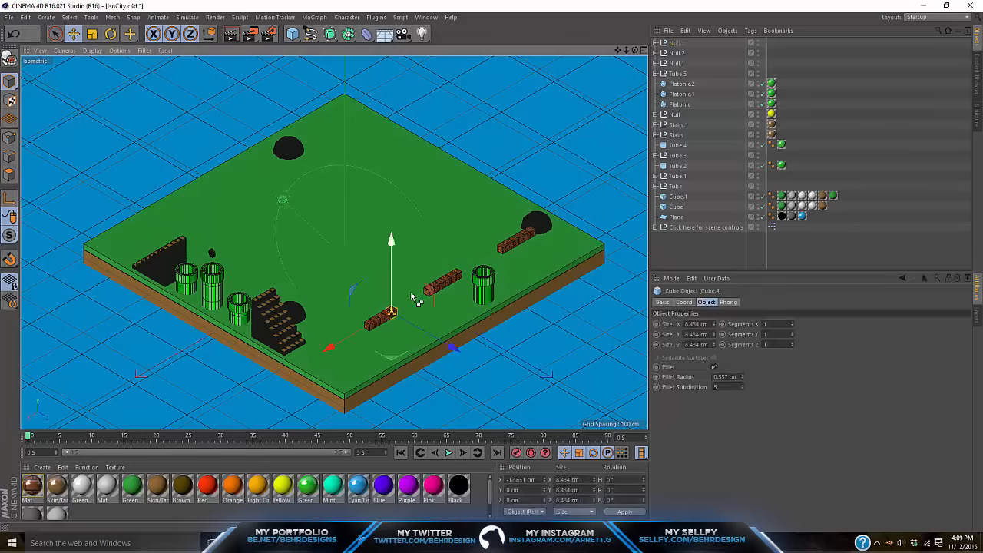
{"action": "key", "text": "Delete"}
- Lower the short brick row to about Y 52 cm, adjust its place near the front edge, and render the view
{"action": "left_click", "coordinate": [684, 43]}
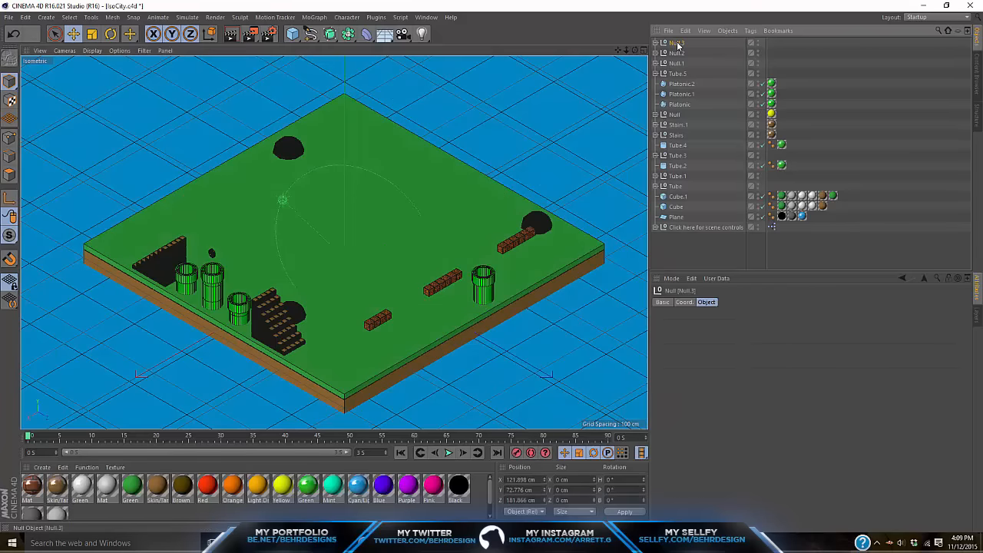
{"action": "left_click_drag", "start_coordinate": [386, 248], "coordinate": [385, 265]}
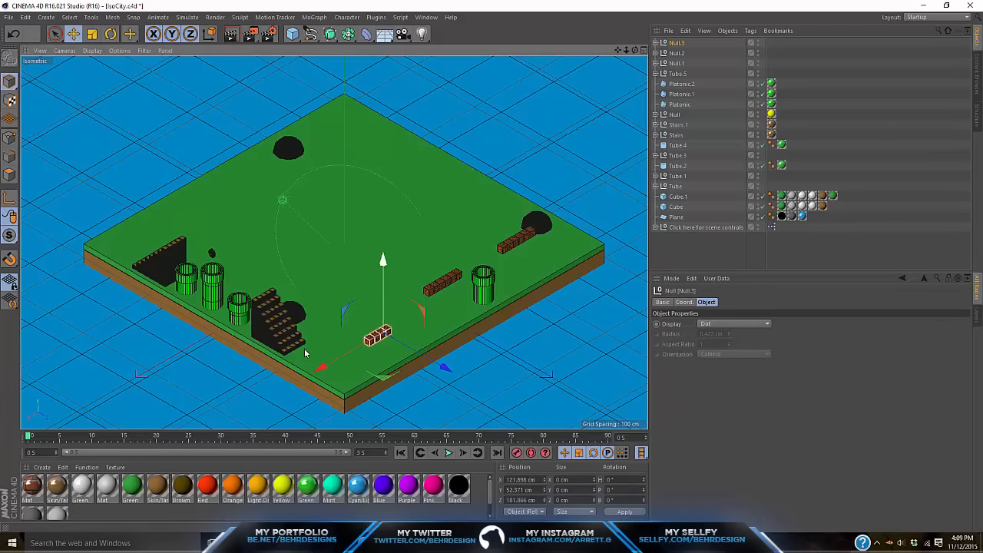
{"action": "mouse_move", "coordinate": [325, 364]}
{"action": "left_mouse_down"}
{"action": "mouse_move", "coordinate": [347, 353]}
{"action": "mouse_move", "coordinate": [304, 379]}
{"action": "mouse_move", "coordinate": [316, 374]}
{"action": "left_mouse_up"}
{"action": "key", "text": "Delete"}
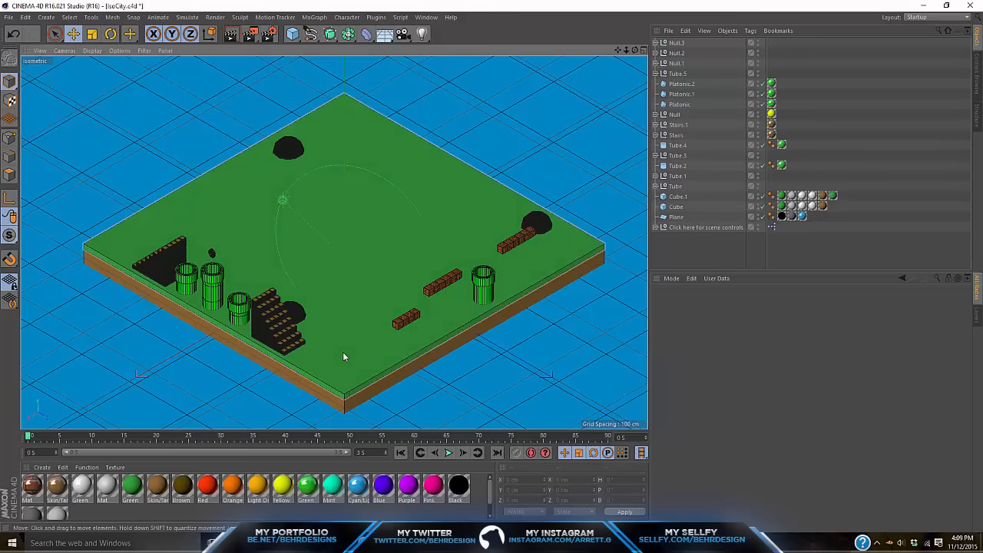
{"action": "left_click", "coordinate": [230, 33]}
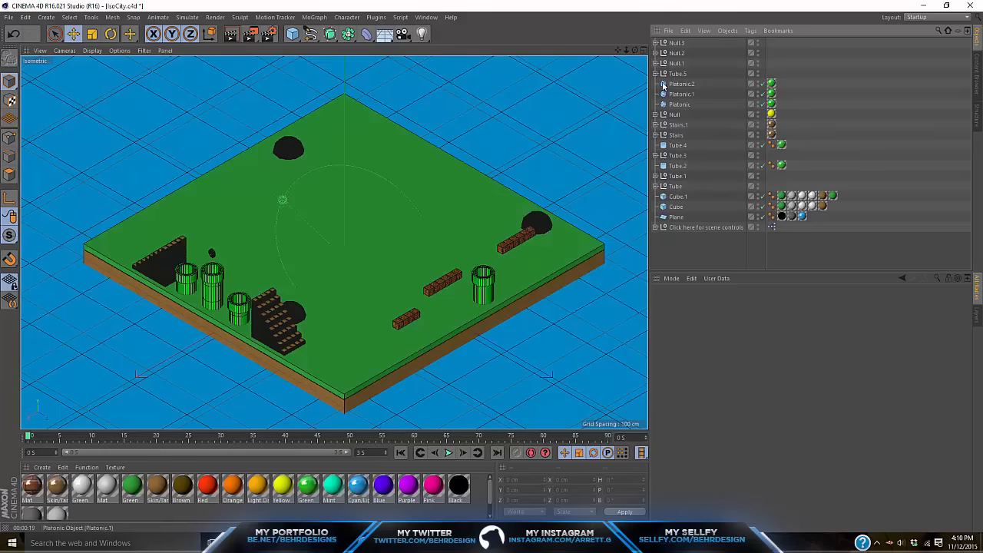
- Duplicate the coin and place the copy beside the middle brick row, at about X 21, Y 70, Z 187 cm
{"action": "left_click", "coordinate": [675, 74]}
{"action": "left_click", "coordinate": [212, 253]}
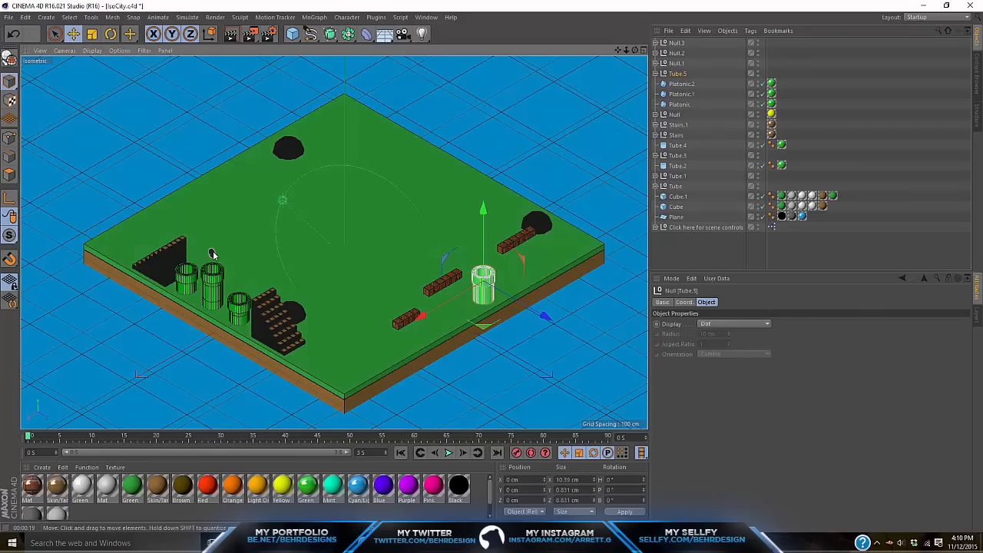
{"action": "left_click", "coordinate": [671, 116]}
{"action": "key", "text": "ctrl+c"}
{"action": "key", "text": "ctrl+v"}
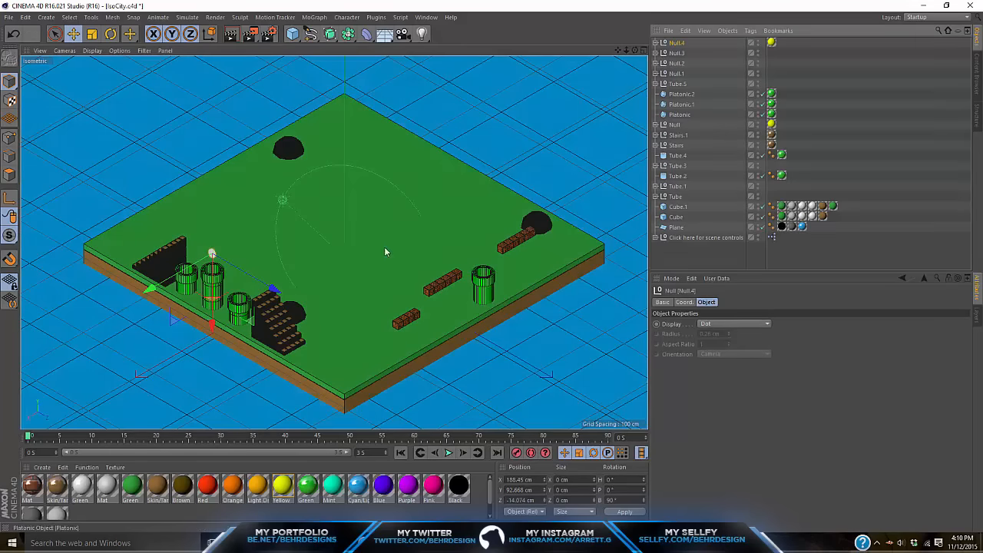
{"action": "left_click_drag", "start_coordinate": [220, 336], "coordinate": [451, 364]}
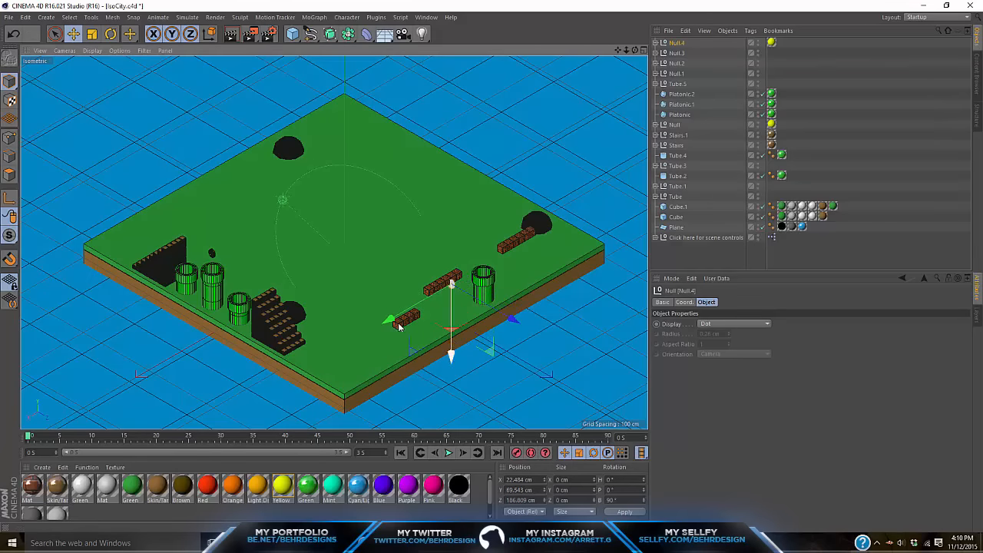
{"action": "left_click_drag", "start_coordinate": [392, 324], "coordinate": [393, 320]}
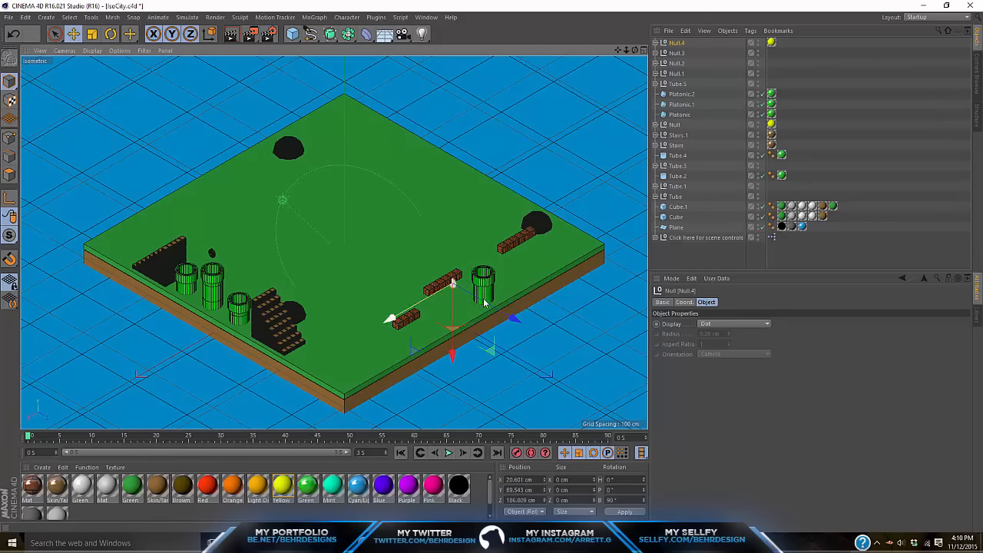
- Reposition the coin copy above the middle brick row, at about X 9, Y 82, Z 178 cm
{"action": "left_click_drag", "start_coordinate": [512, 320], "coordinate": [501, 317]}
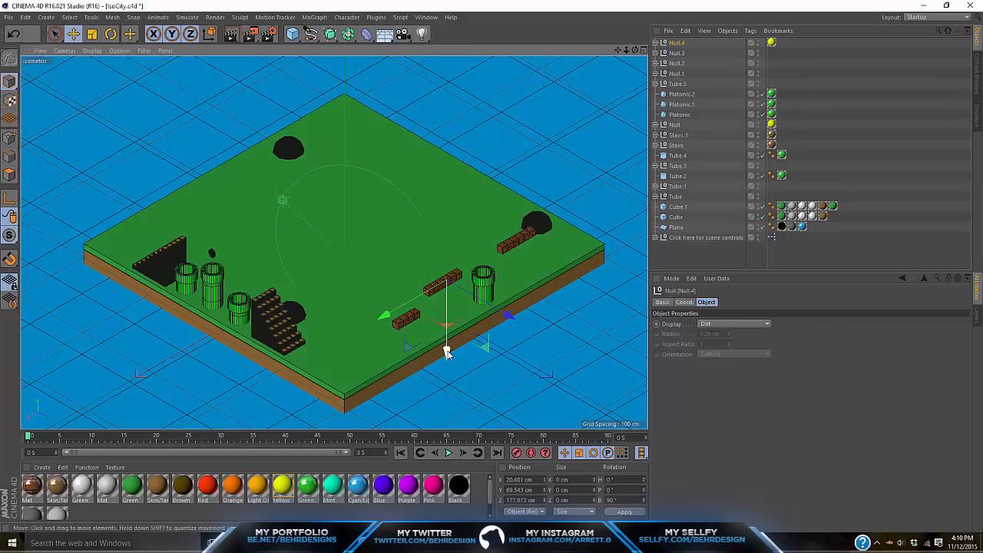
{"action": "left_click_drag", "start_coordinate": [447, 353], "coordinate": [452, 343]}
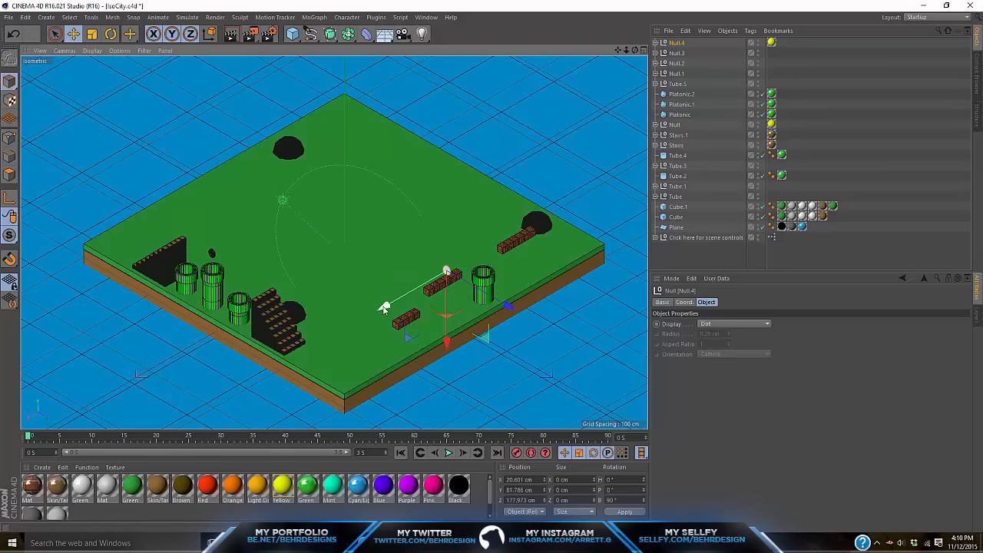
{"action": "mouse_move", "coordinate": [384, 309]}
{"action": "left_mouse_down"}
{"action": "mouse_move", "coordinate": [394, 308]}
{"action": "mouse_move", "coordinate": [384, 307]}
{"action": "left_mouse_up"}
- Duplicate the coin along the middle brick row at about X 25 cm and rotate the copy's heading to about -16.5°
{"action": "key", "text": "ctrl+c"}
{"action": "key", "text": "ctrl+v"}
{"action": "left_click", "coordinate": [110, 34]}
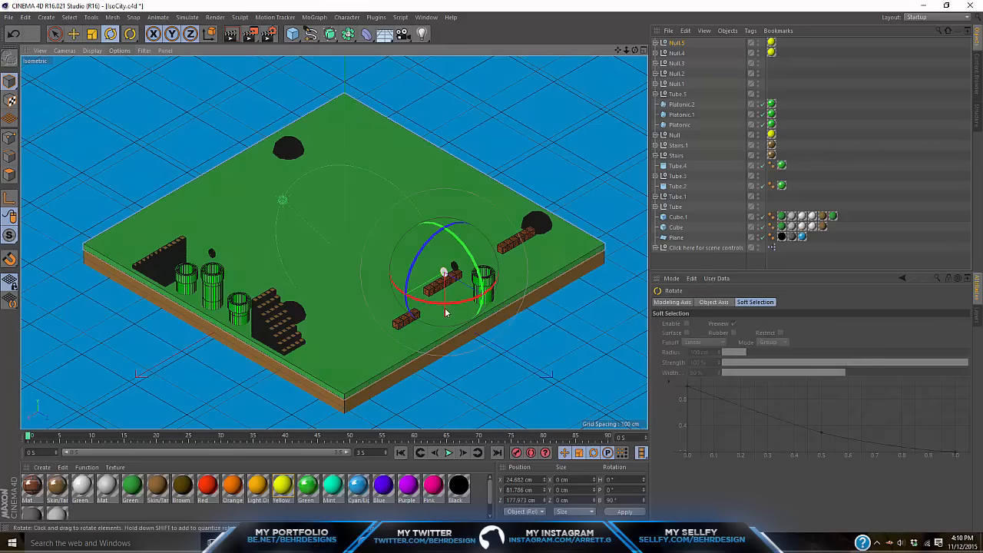
{"action": "left_click_drag", "start_coordinate": [444, 305], "coordinate": [407, 284]}
{"action": "key", "text": "e"}
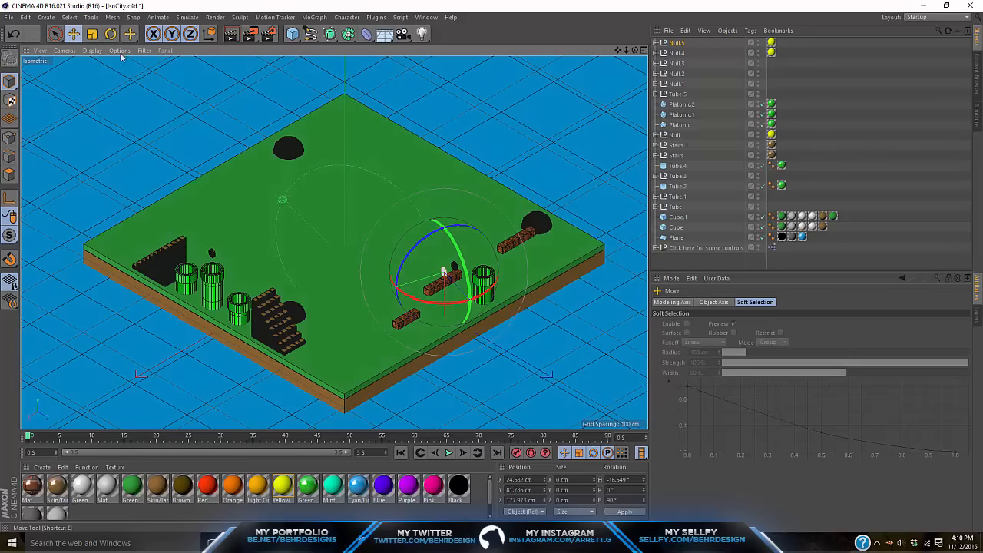
{"action": "key", "text": "ctrl+c"}
{"action": "key", "text": "ctrl+v"}
{"action": "key", "text": "ctrl+z"}
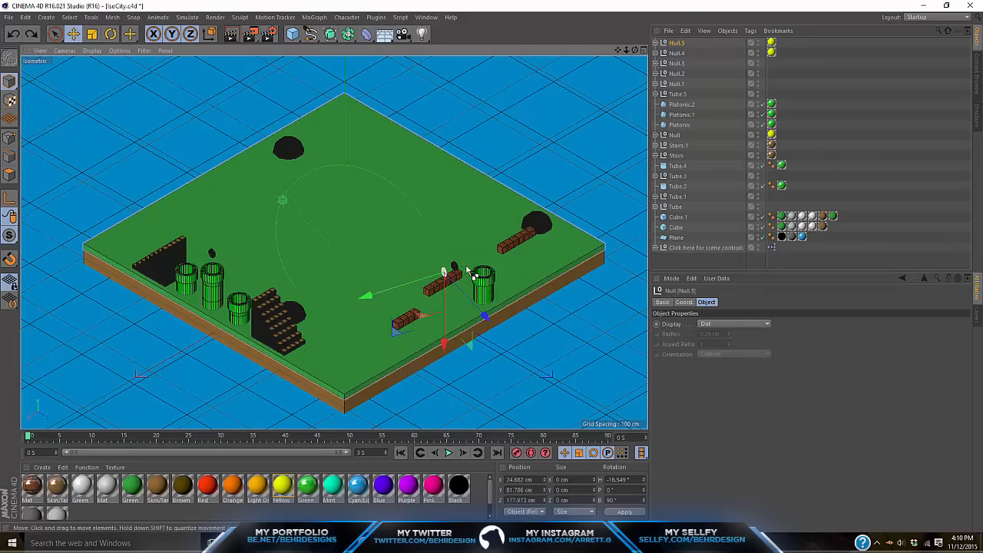
- Add a third coin above the middle brick row at about X 42 cm, rotate its heading to about 69°, and deselect it
{"action": "key", "text": "ctrl+v"}
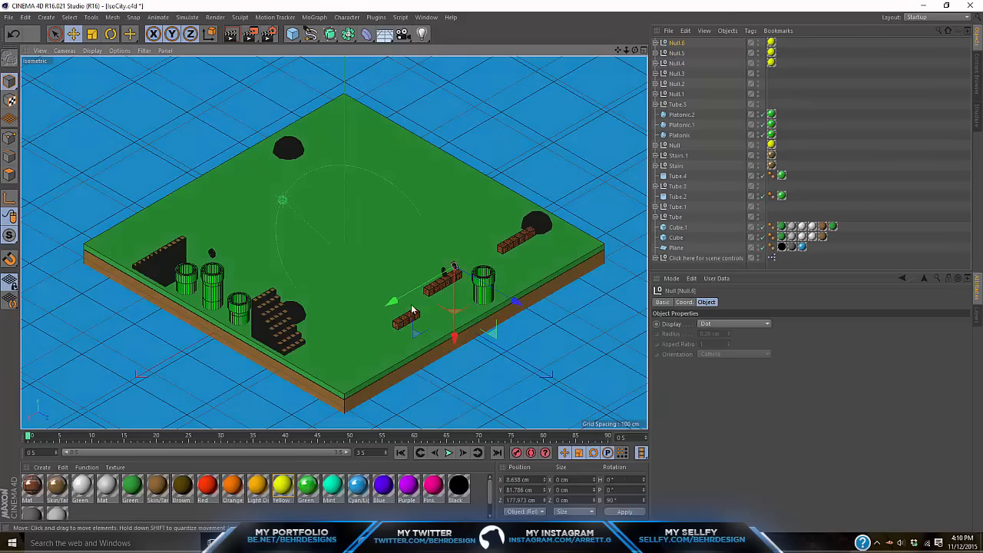
{"action": "left_click_drag", "start_coordinate": [394, 299], "coordinate": [415, 316]}
{"action": "key", "text": "r"}
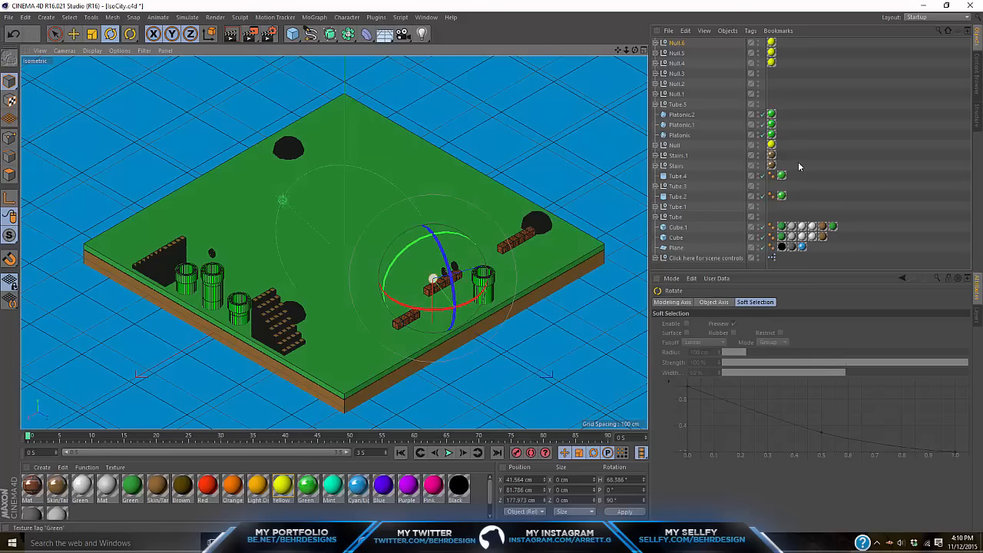
{"action": "left_click", "coordinate": [805, 161]}
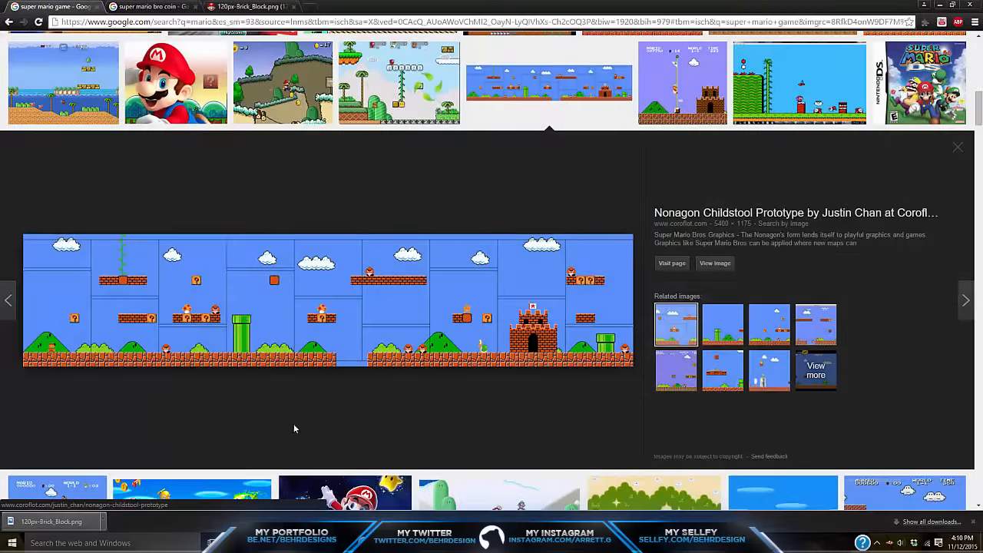
- Switch to the browser and look through the mario brick texture image results, previewing the yellow question block
{"action": "left_click", "coordinate": [218, 6]}
{"action": "left_click", "coordinate": [9, 21]}
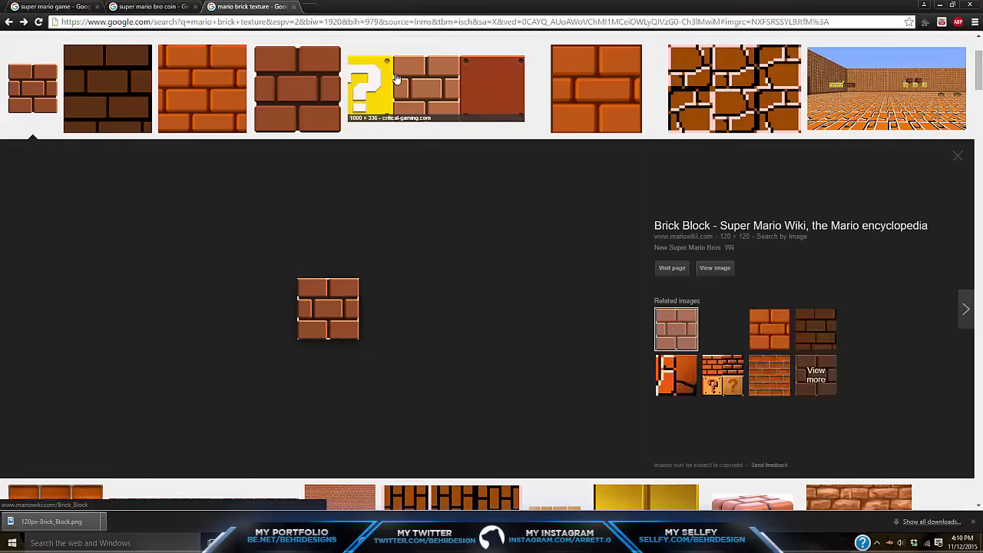
{"action": "scroll", "coordinate": [345, 296], "scroll_direction": "down", "scroll_amount": 4}
{"action": "left_click", "coordinate": [345, 296]}
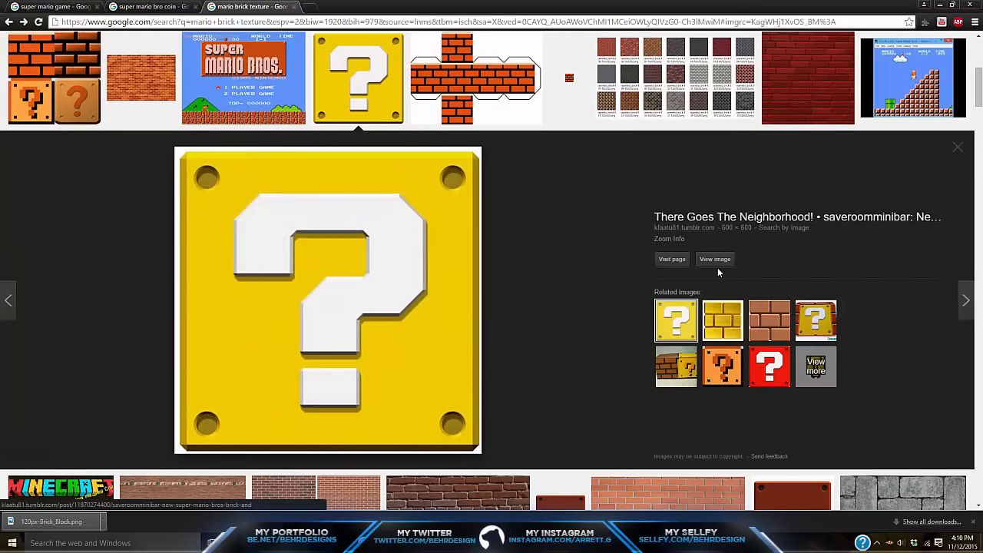
{"action": "scroll", "coordinate": [538, 192], "scroll_direction": "up", "scroll_amount": 3}
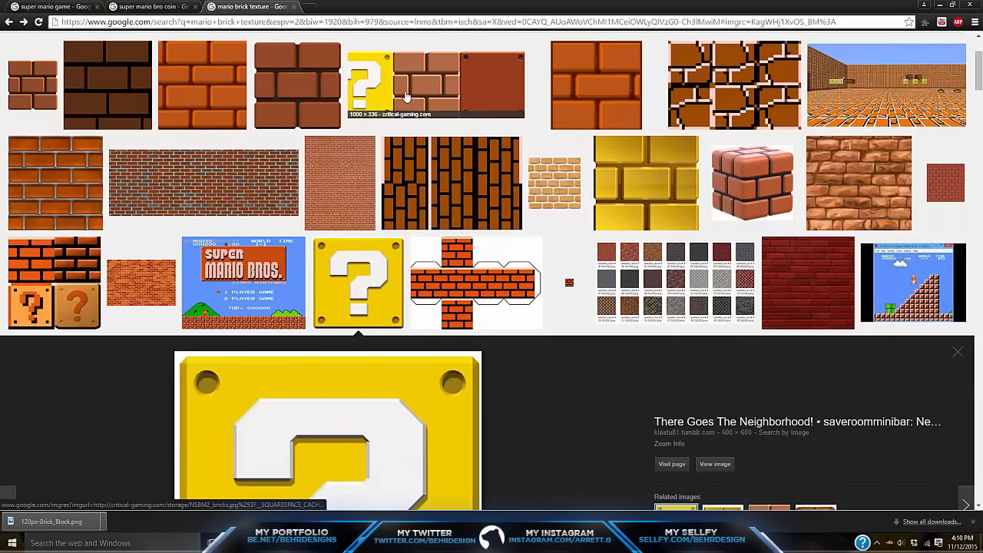
{"action": "scroll", "coordinate": [209, 61], "scroll_direction": "up", "scroll_amount": 2}
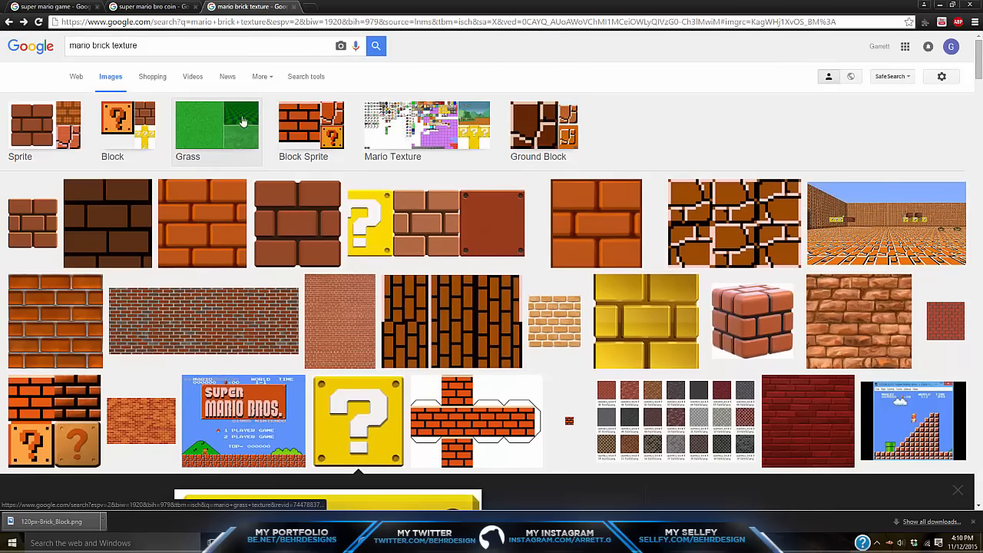
- Search images for "mario question block texture", preview the yellow Question Mark Box image, and close the preview
{"action": "triple_click", "coordinate": [261, 45]}
{"action": "type", "text": "ma"}
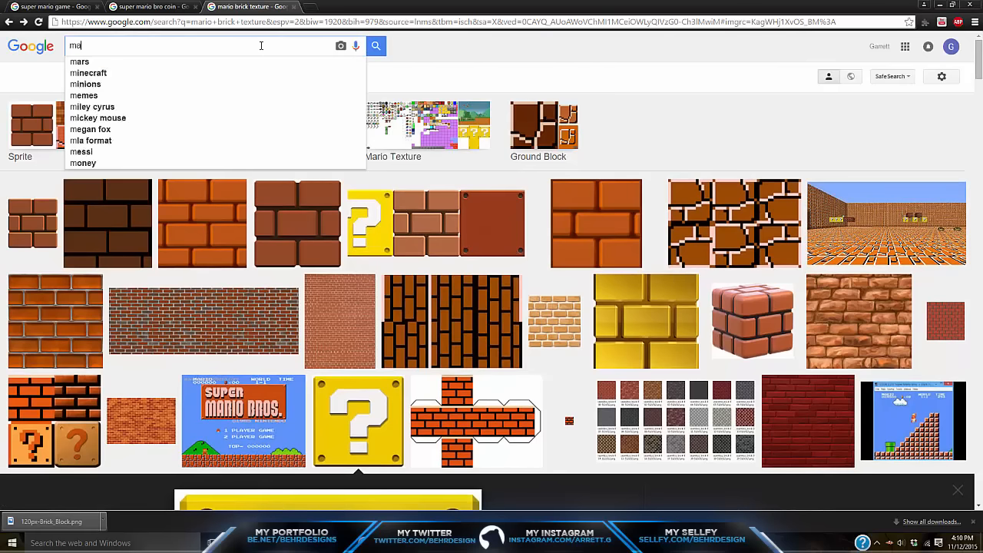
{"action": "type", "text": "rio question  block texutr"}
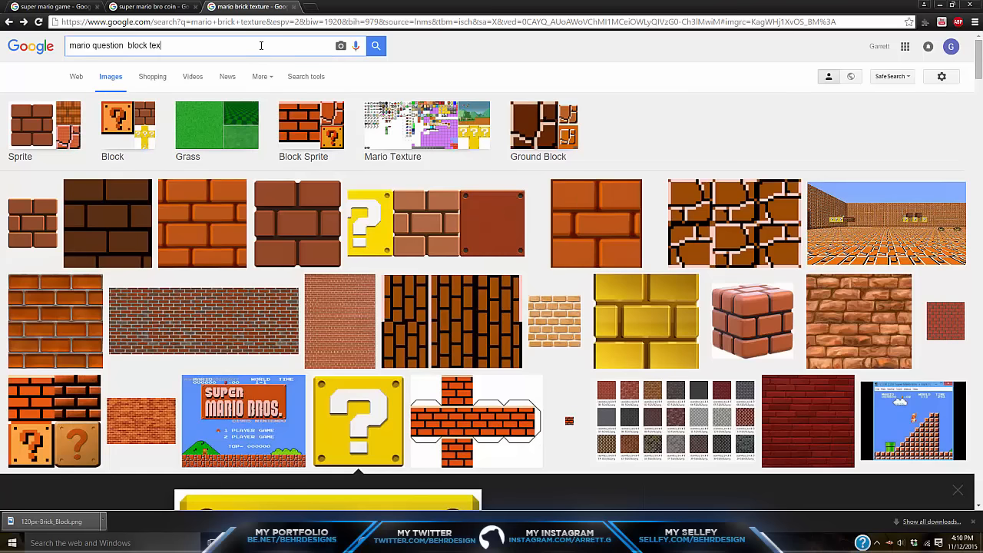
{"action": "key", "text": "Return"}
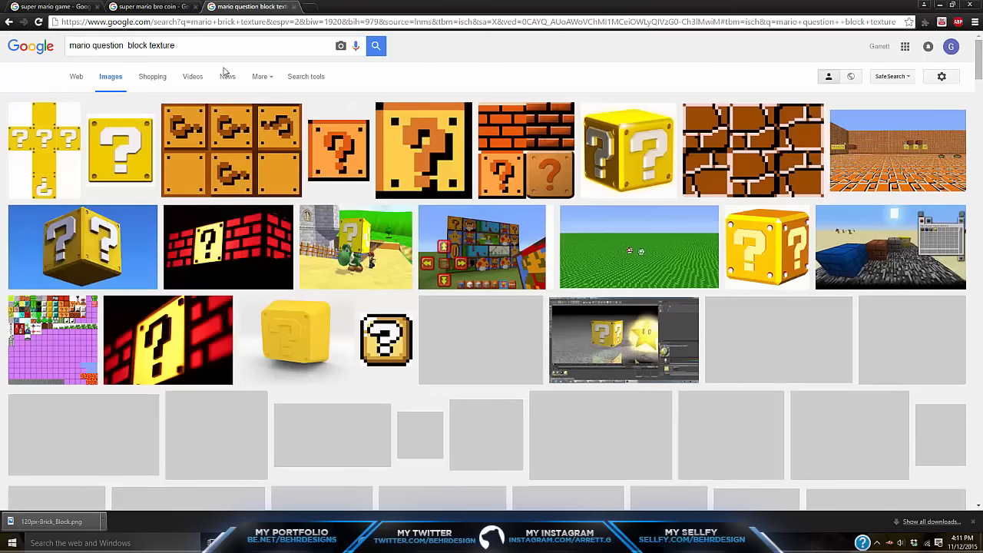
{"action": "left_click", "coordinate": [107, 175]}
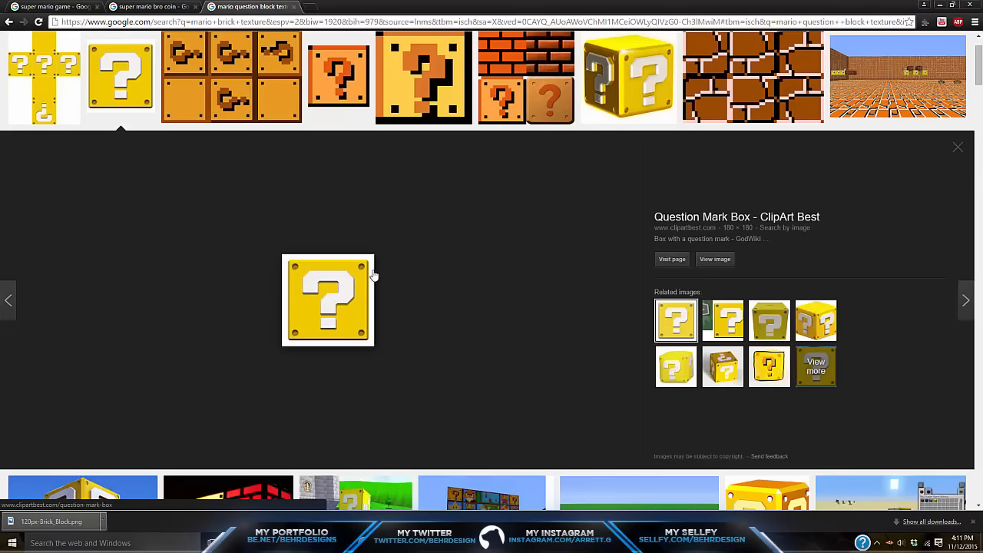
{"action": "left_click", "coordinate": [960, 151]}
{"action": "scroll", "coordinate": [152, 136], "scroll_direction": "up", "scroll_amount": 1}
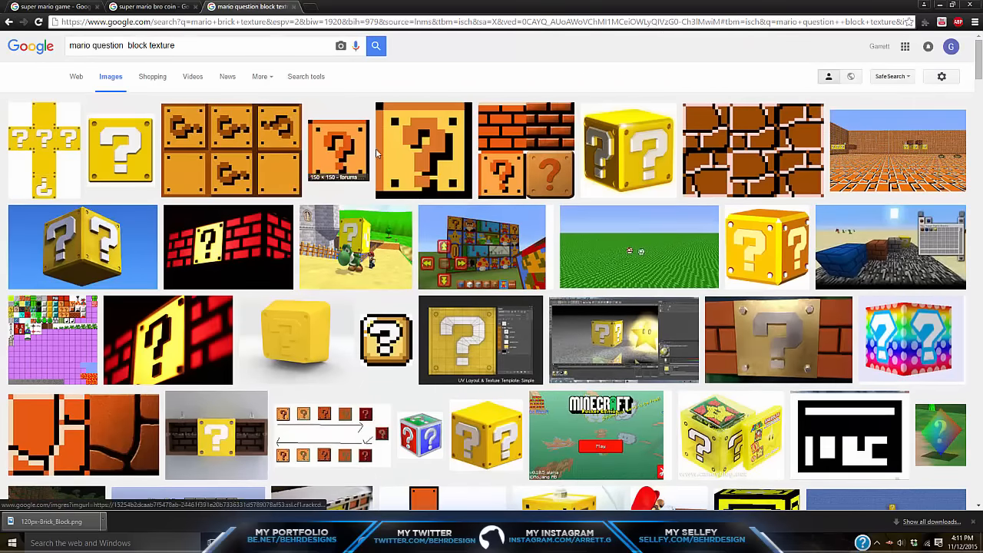
- Open the 400 × 400 pixel-art question block image at full size and save it to the Desktop as piq_7347_400x400 PNG
{"action": "left_click", "coordinate": [401, 158]}
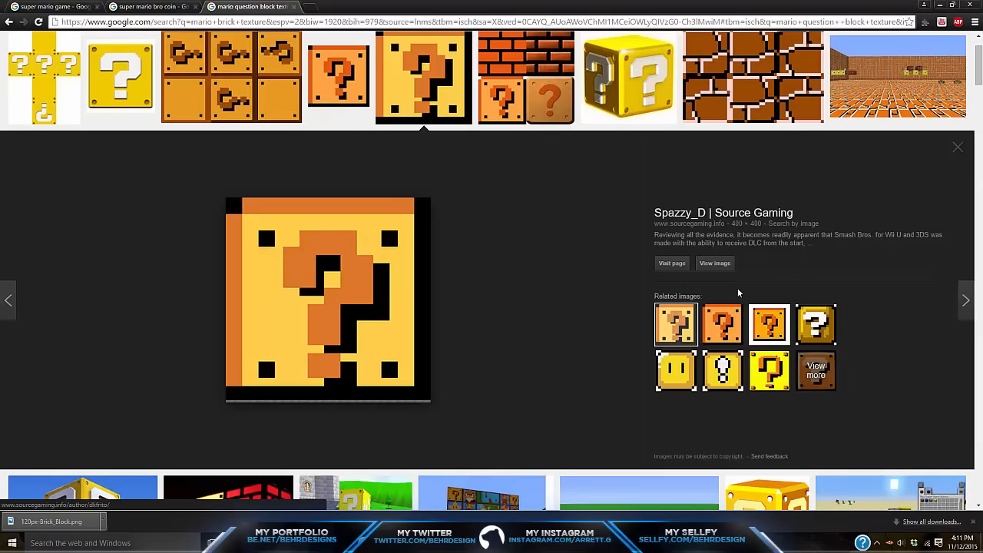
{"action": "left_click", "coordinate": [715, 263]}
{"action": "right_click", "coordinate": [193, 144]}
{"action": "left_click", "coordinate": [222, 164]}
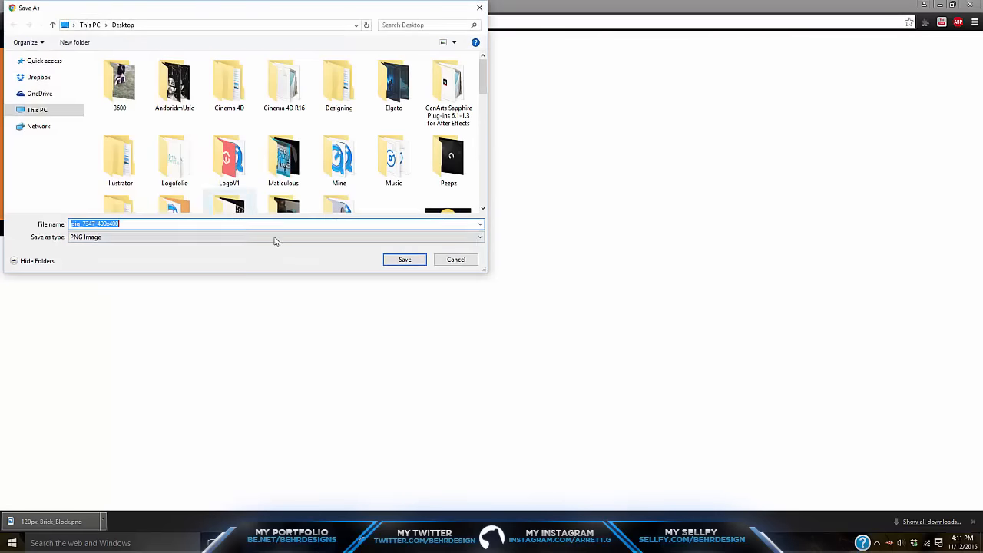
{"action": "left_click", "coordinate": [405, 260]}
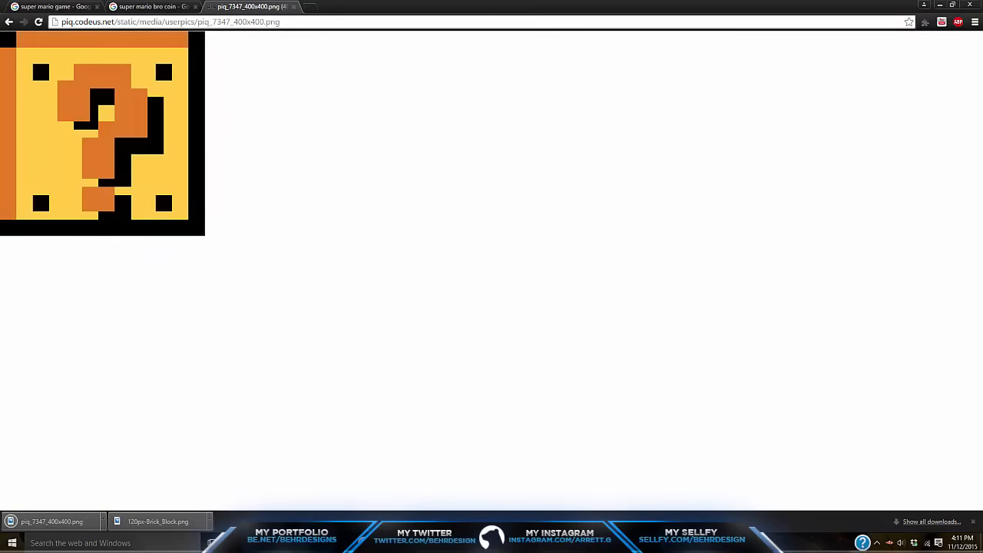
- Switch to Cinema 4D, bring up the Untitled 2 document with the brick row, and create a new material
{"action": "key", "text": "alt+Tab"}
{"action": "left_click", "coordinate": [422, 17]}
{"action": "left_click", "coordinate": [431, 238]}
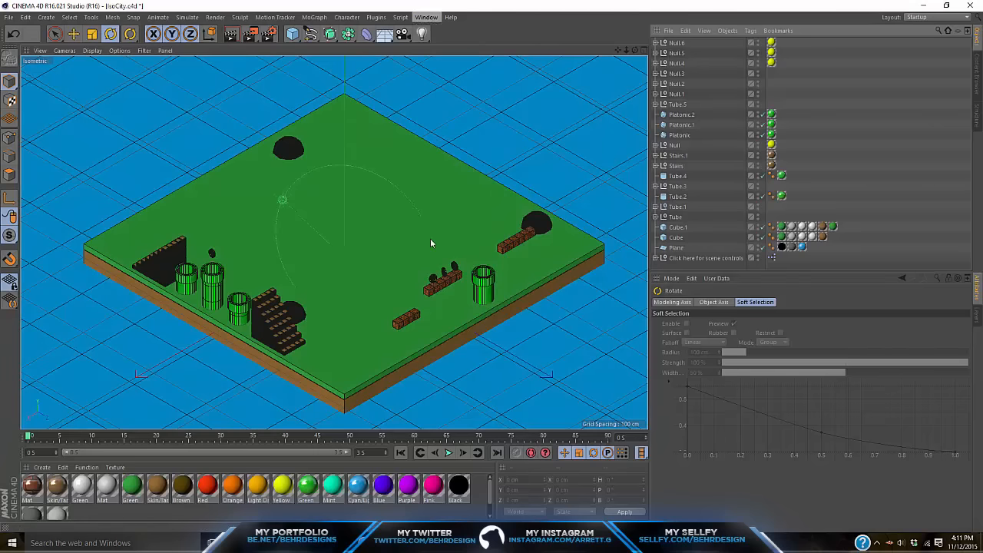
{"action": "double_click", "coordinate": [186, 507]}
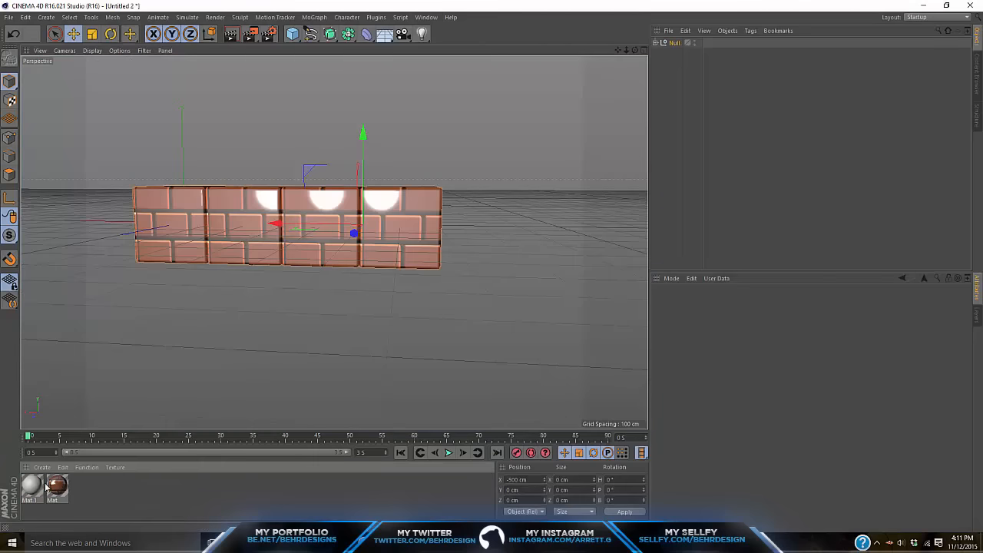
- Load piq_7347_400x400.png from the Desktop as the new material's color texture
{"action": "double_click", "coordinate": [32, 485]}
{"action": "left_click", "coordinate": [187, 178]}
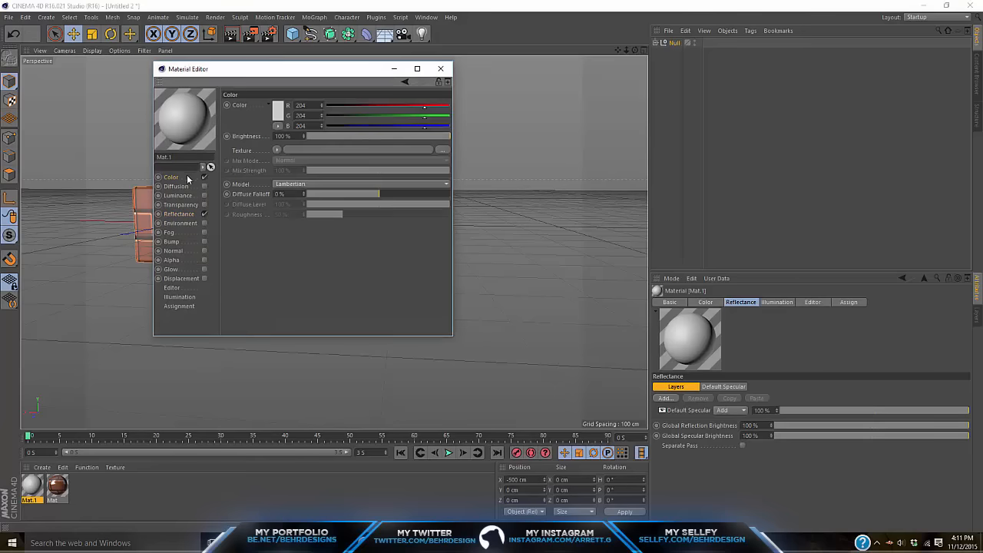
{"action": "left_click", "coordinate": [277, 151]}
{"action": "left_click", "coordinate": [286, 170]}
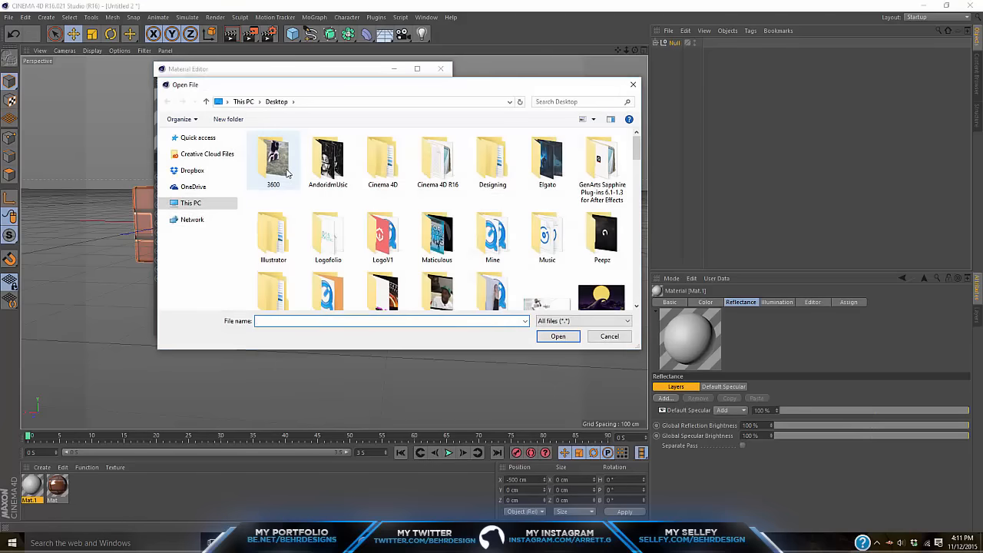
{"action": "type", "text": "co"}
{"action": "key", "text": "BackSpace"}
{"action": "key", "text": "BackSpace"}
{"action": "type", "text": "p"}
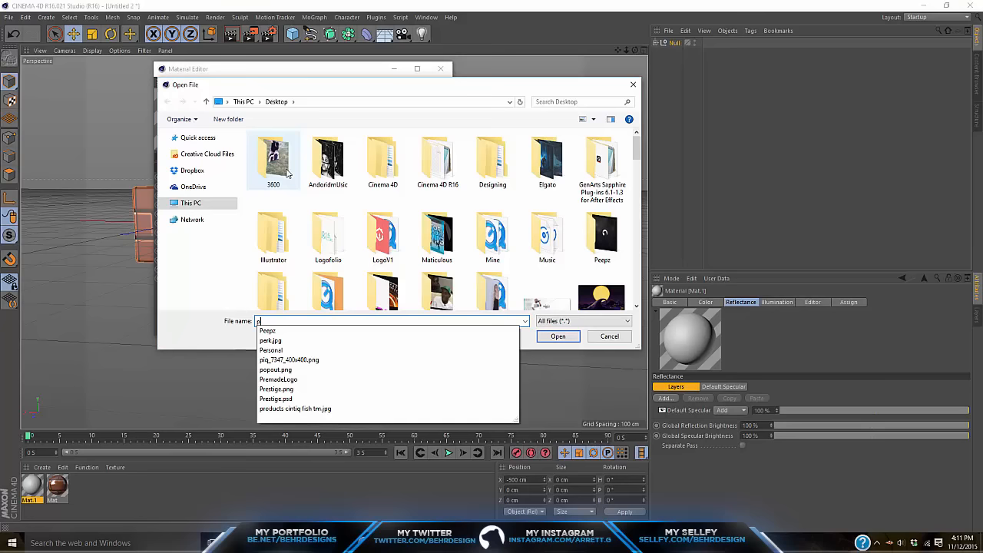
{"action": "left_click", "coordinate": [385, 360]}
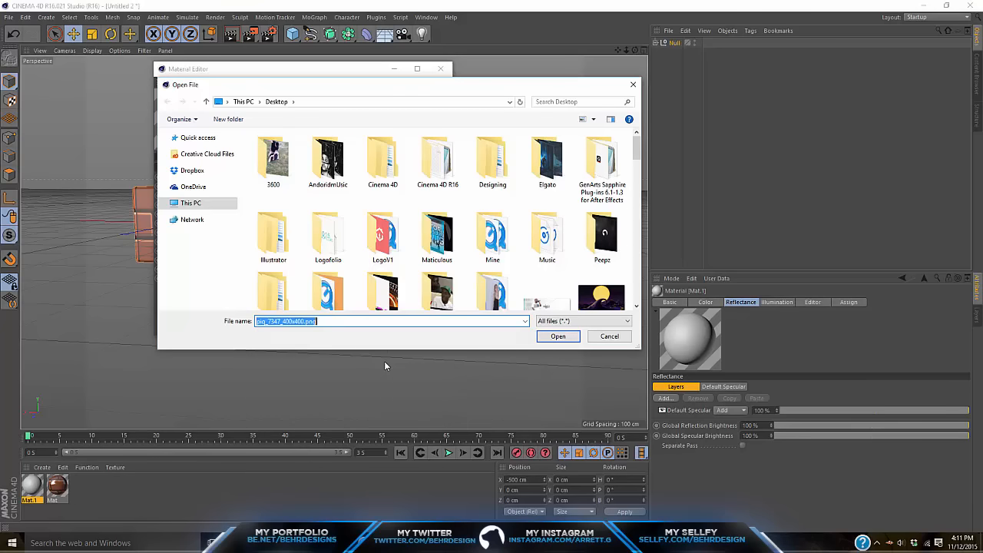
{"action": "left_click", "coordinate": [554, 336]}
{"action": "left_click", "coordinate": [506, 309]}
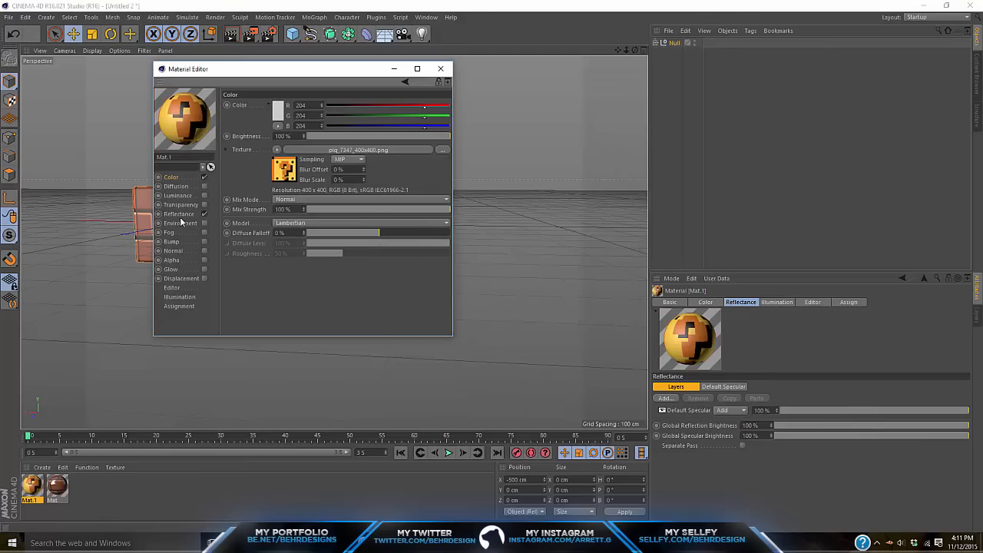
- Add a Reflection (Legacy) layer to the question block material, set global reflection brightness to 14%, and close the material editor
{"action": "left_click", "coordinate": [180, 215]}
{"action": "left_click", "coordinate": [245, 117]}
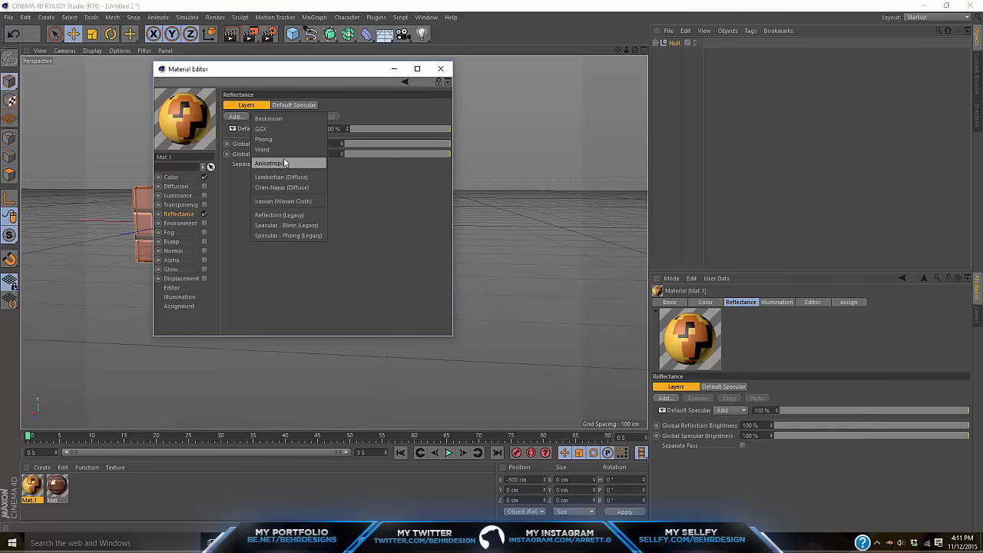
{"action": "left_click", "coordinate": [285, 215]}
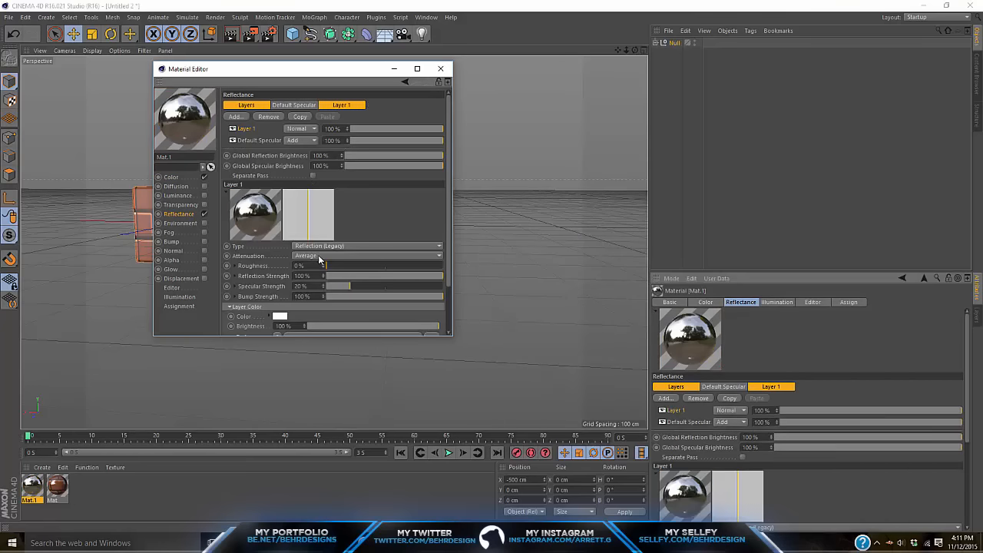
{"action": "left_click", "coordinate": [361, 156]}
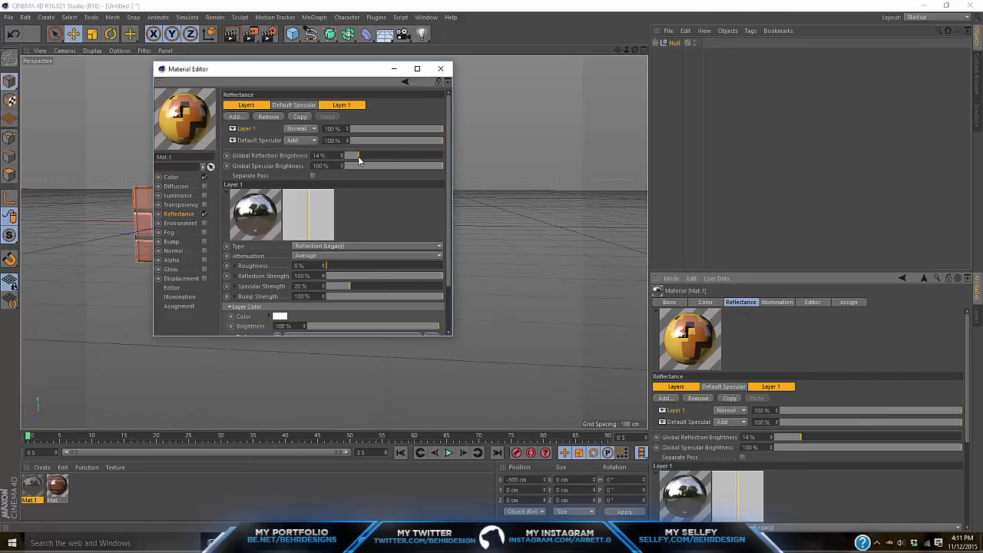
{"action": "left_click", "coordinate": [439, 69]}
- Apply the question block material to the second of the four brick cubes and delete the end cube at the row's origin side
{"action": "left_click_drag", "start_coordinate": [32, 485], "coordinate": [269, 224]}
{"action": "left_click", "coordinate": [366, 211]}
{"action": "key", "text": "Delete"}
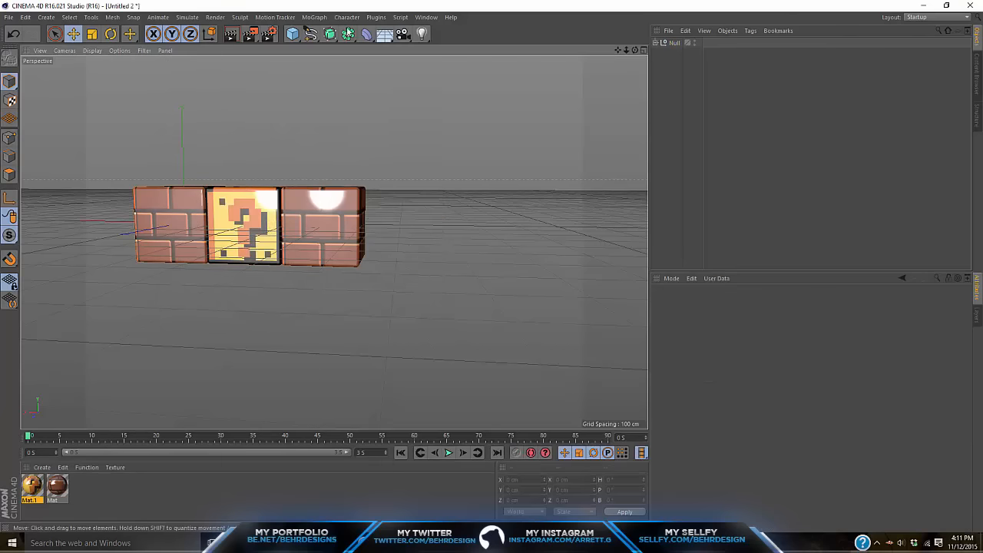
- Copy the null holding the two brick blocks and the question block into the IsoCity.c4d scene
{"action": "left_click", "coordinate": [674, 43]}
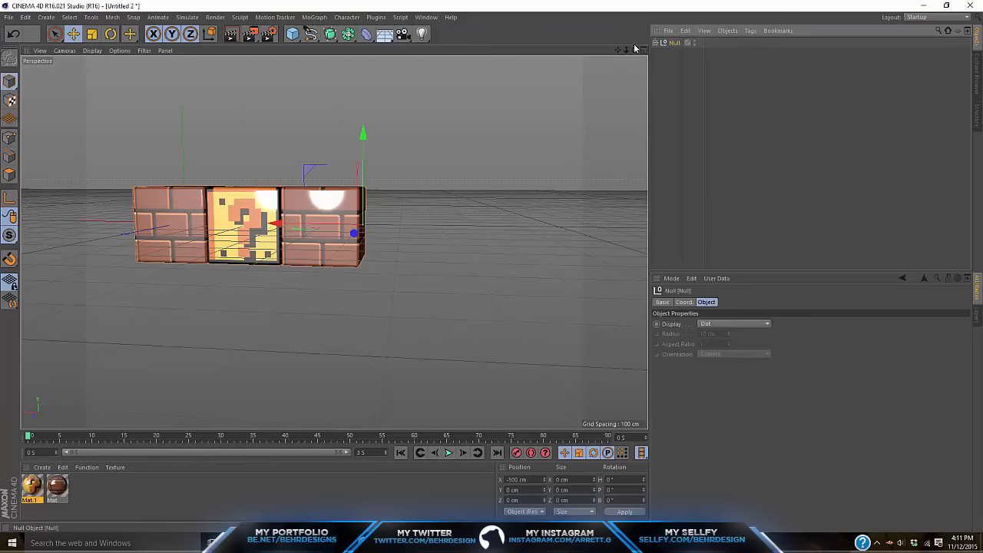
{"action": "left_click", "coordinate": [424, 17]}
{"action": "left_click", "coordinate": [441, 249]}
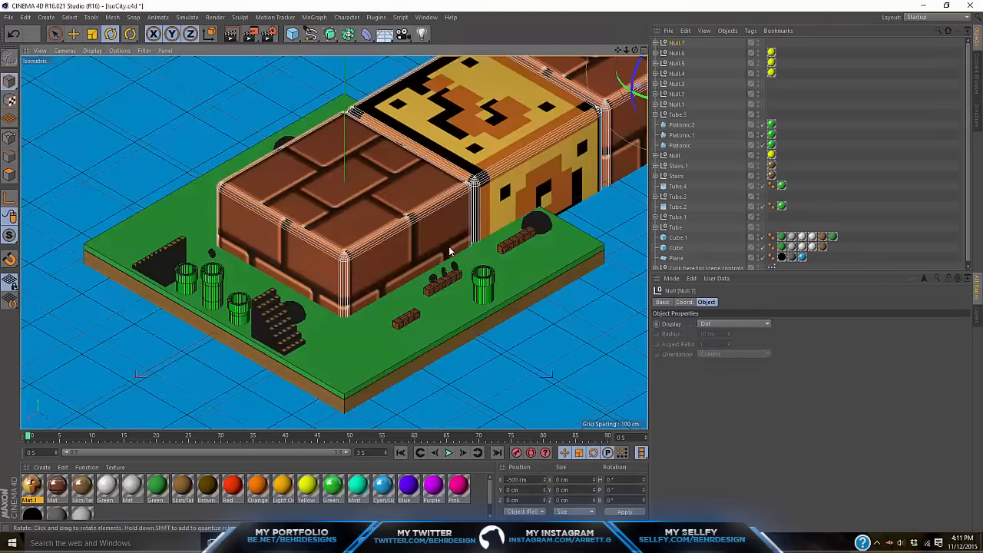
- Scale the pasted block row down to the size of the scene's brick rows and bring it onto the platform at about X -106 cm
{"action": "left_click", "coordinate": [93, 35]}
{"action": "left_click_drag", "start_coordinate": [320, 145], "coordinate": [132, 199]}
{"action": "left_click", "coordinate": [75, 35]}
{"action": "left_click_drag", "start_coordinate": [608, 105], "coordinate": [351, 254]}
{"action": "left_click", "coordinate": [92, 34]}
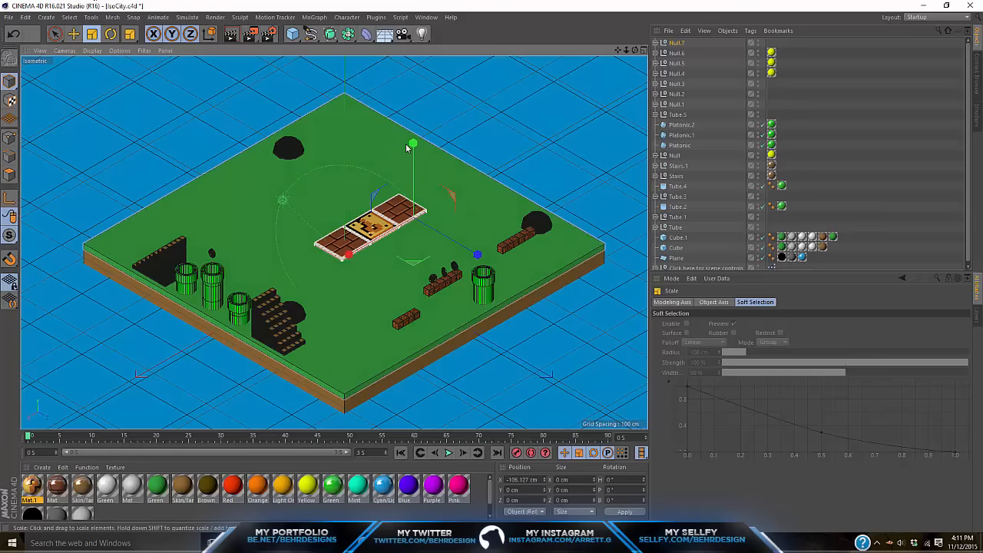
{"action": "left_click_drag", "start_coordinate": [384, 189], "coordinate": [190, 224]}
{"action": "left_click_drag", "start_coordinate": [30, 242], "coordinate": [25, 243]}
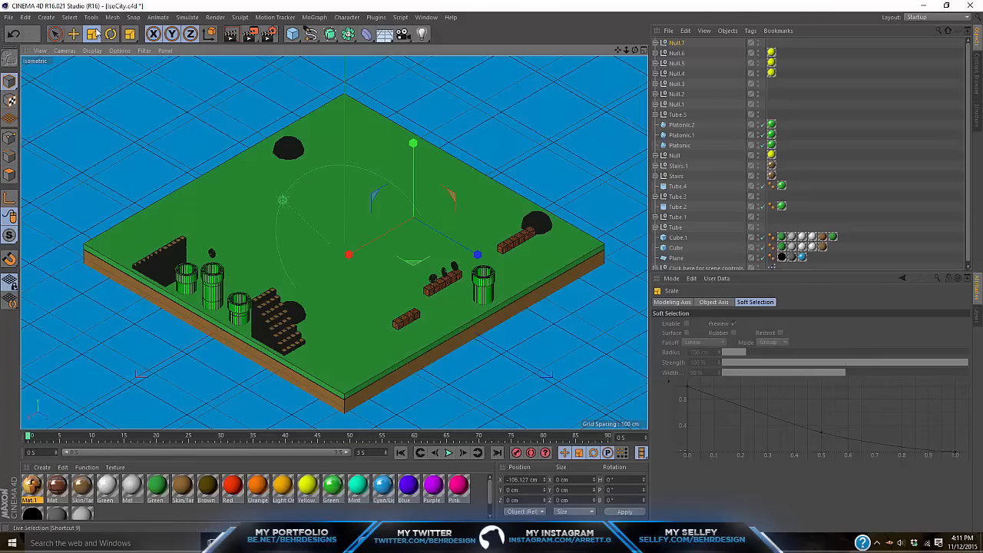
- Raise the block row above the ground and move it near the front corner, at about X 111, Y 35, Z 160 cm
{"action": "left_click", "coordinate": [74, 34]}
{"action": "left_click_drag", "start_coordinate": [414, 145], "coordinate": [415, 113]}
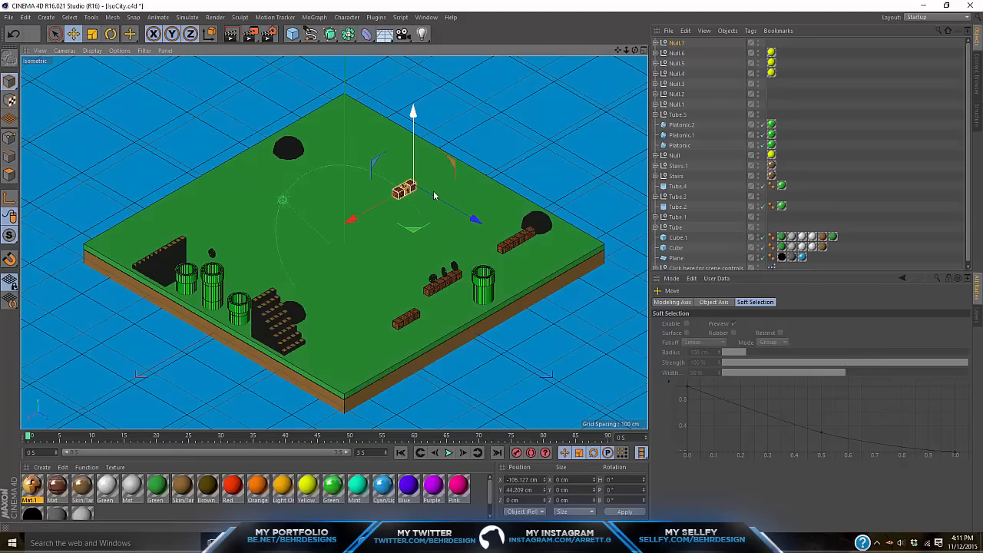
{"action": "left_click", "coordinate": [469, 214]}
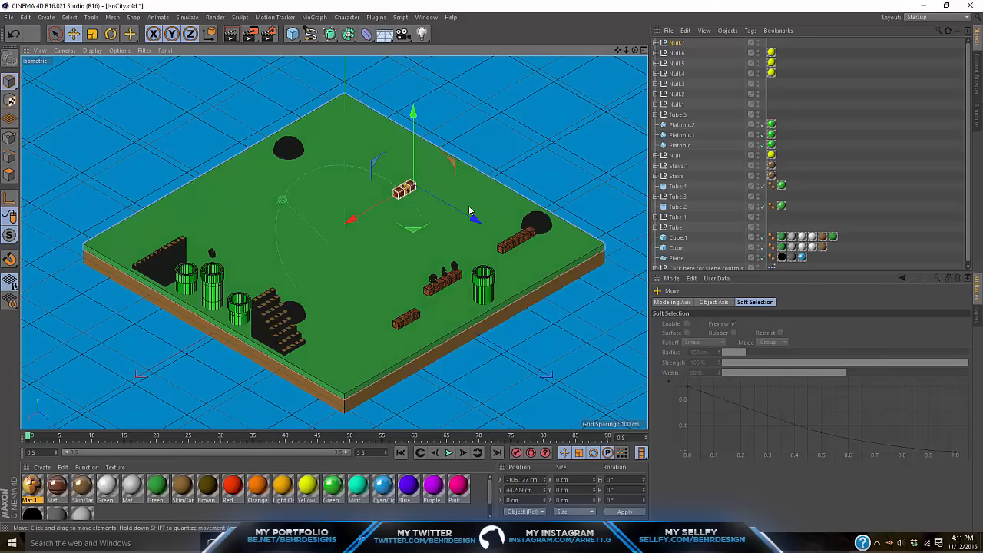
{"action": "left_click", "coordinate": [677, 44]}
{"action": "left_click_drag", "start_coordinate": [466, 222], "coordinate": [267, 325]}
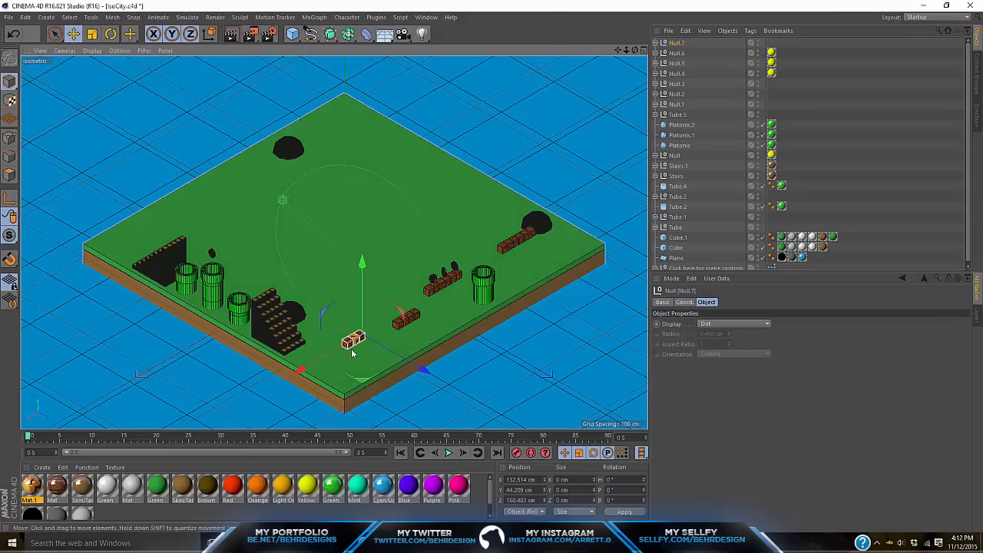
{"action": "left_click_drag", "start_coordinate": [302, 369], "coordinate": [319, 362]}
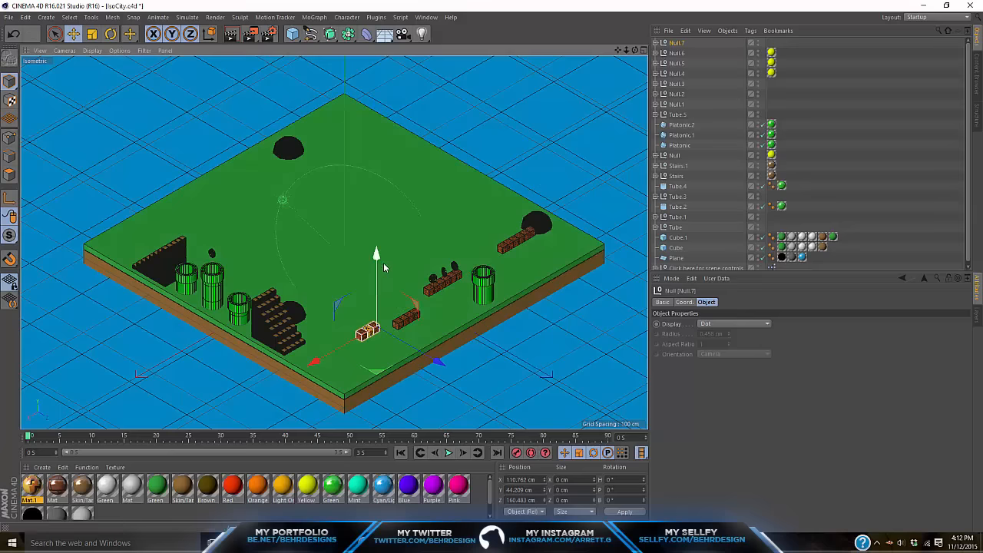
{"action": "mouse_move", "coordinate": [385, 266]}
{"action": "left_mouse_down"}
{"action": "mouse_move", "coordinate": [387, 276]}
{"action": "mouse_move", "coordinate": [386, 264]}
{"action": "left_mouse_up"}
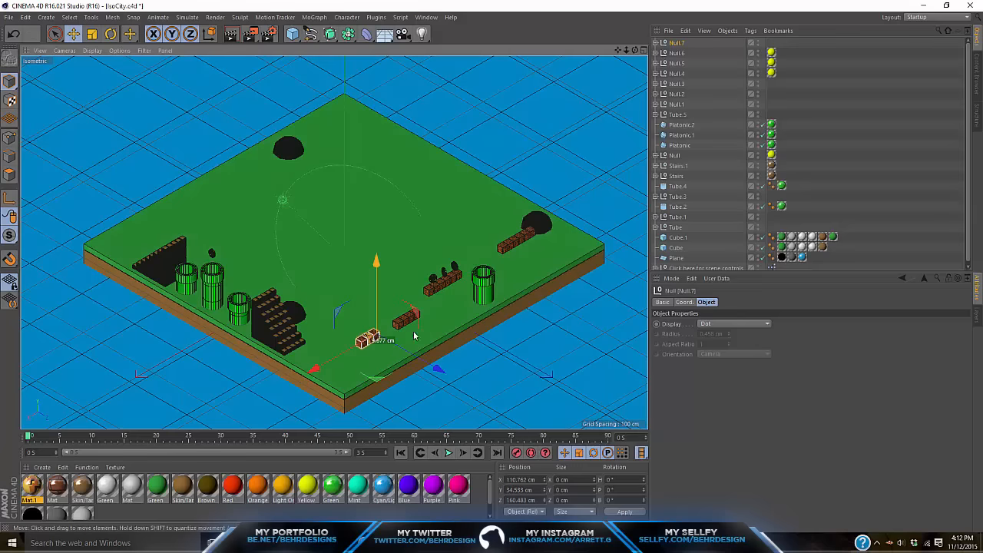
- Move the block row in front of the coin-topped brick row, to about X 11, Y 47, Z 186 cm
{"action": "left_click_drag", "start_coordinate": [439, 373], "coordinate": [458, 388]}
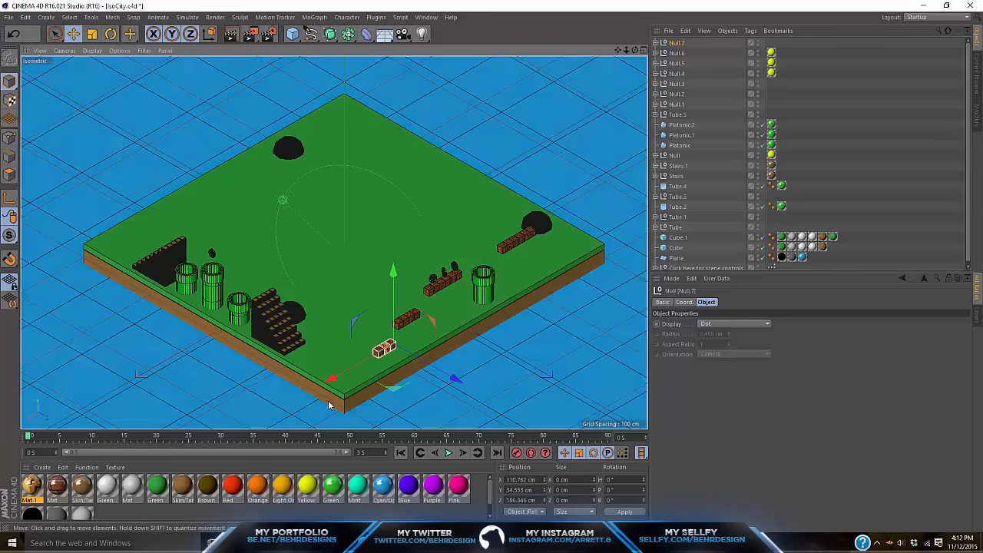
{"action": "left_click_drag", "start_coordinate": [330, 380], "coordinate": [306, 385]}
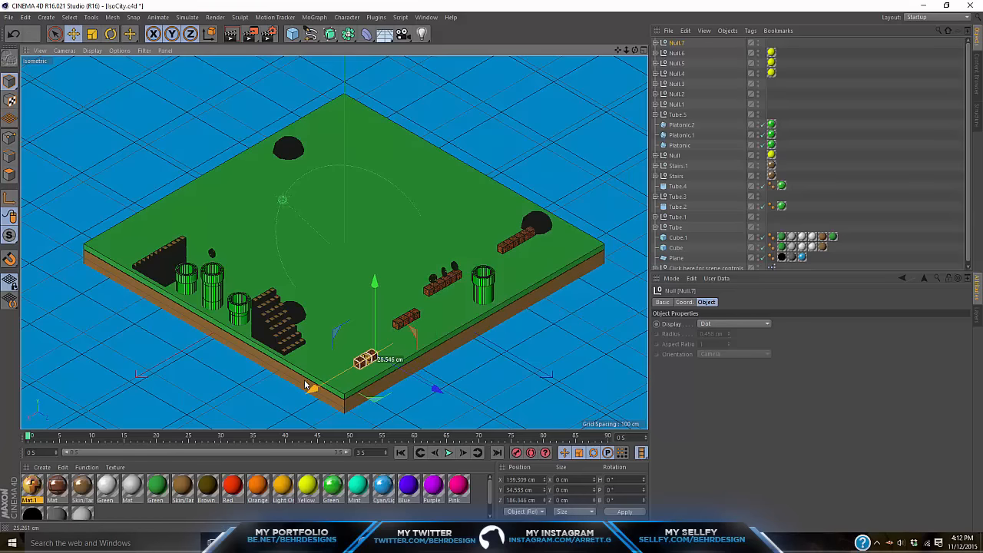
{"action": "left_click_drag", "start_coordinate": [366, 370], "coordinate": [453, 319]}
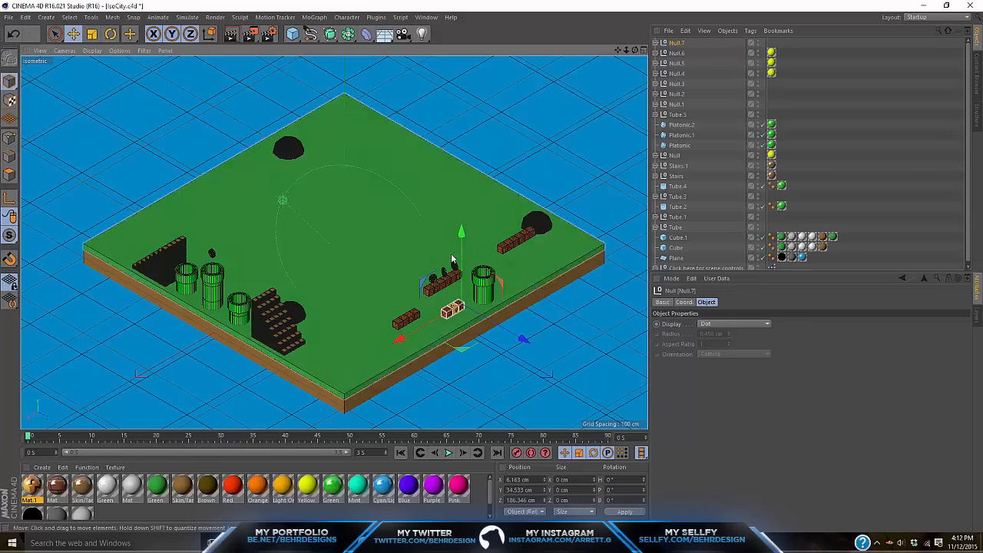
{"action": "left_click_drag", "start_coordinate": [466, 234], "coordinate": [468, 220]}
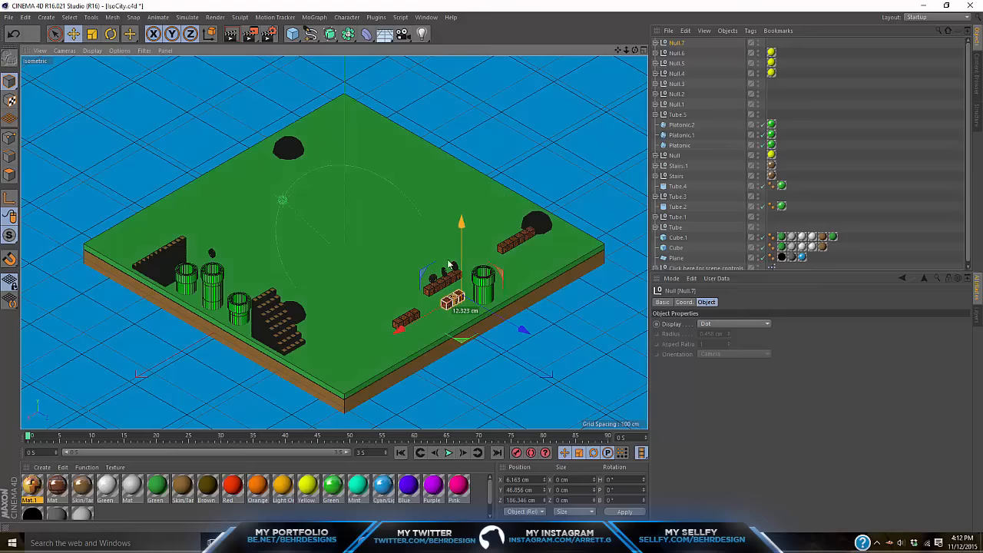
{"action": "left_click_drag", "start_coordinate": [394, 335], "coordinate": [396, 336]}
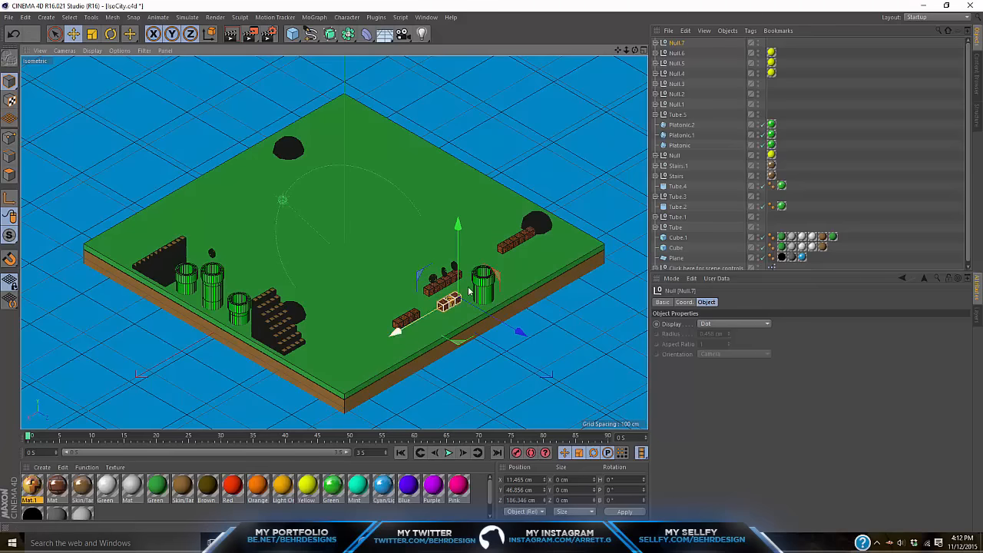
- Duplicate the question block out of Null.7 and place the copy near the front corner at about X 171, Y 60, Z 186 cm
{"action": "left_click", "coordinate": [655, 43]}
{"action": "left_click", "coordinate": [682, 63]}
{"action": "key", "text": "ctrl+c"}
{"action": "key", "text": "ctrl+v"}
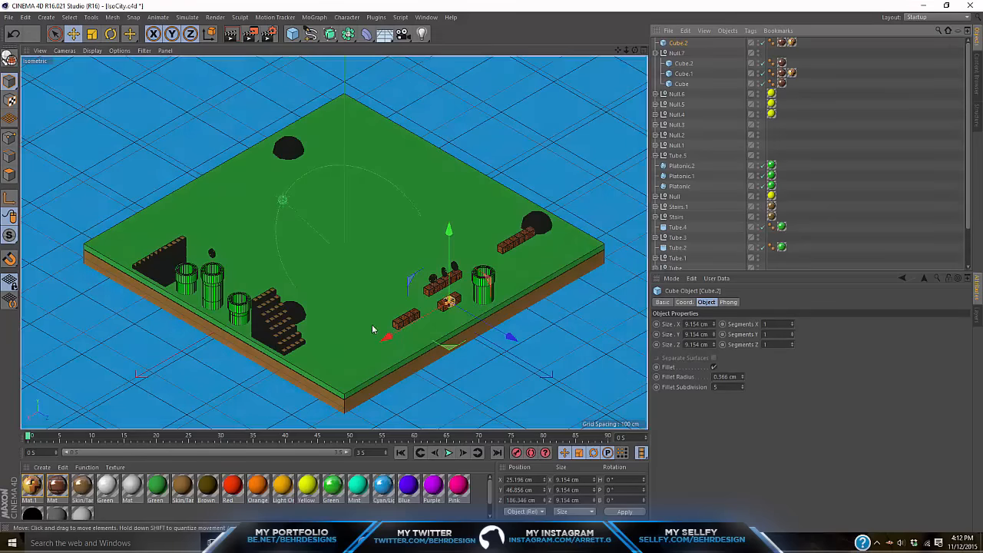
{"action": "left_click_drag", "start_coordinate": [385, 338], "coordinate": [298, 386]}
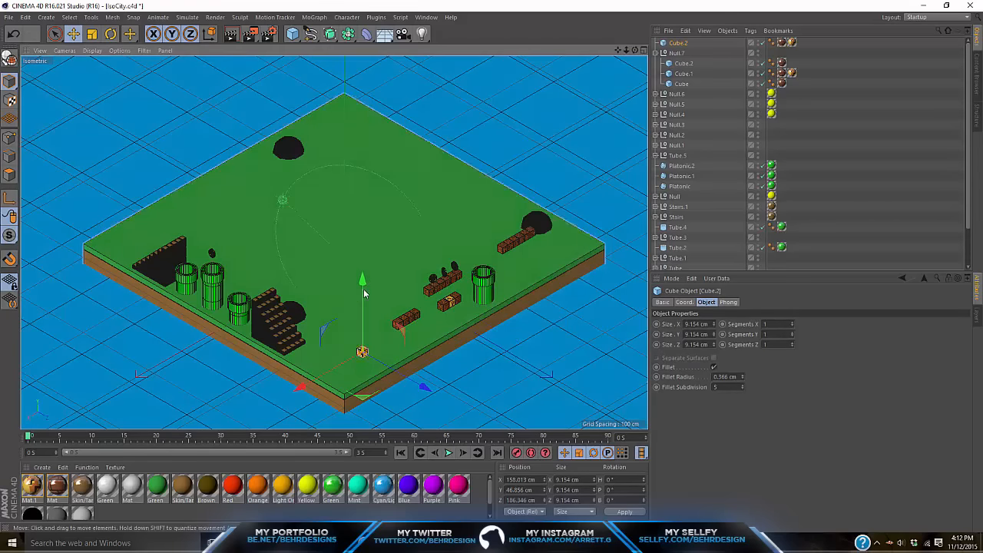
{"action": "left_click_drag", "start_coordinate": [363, 288], "coordinate": [366, 278]}
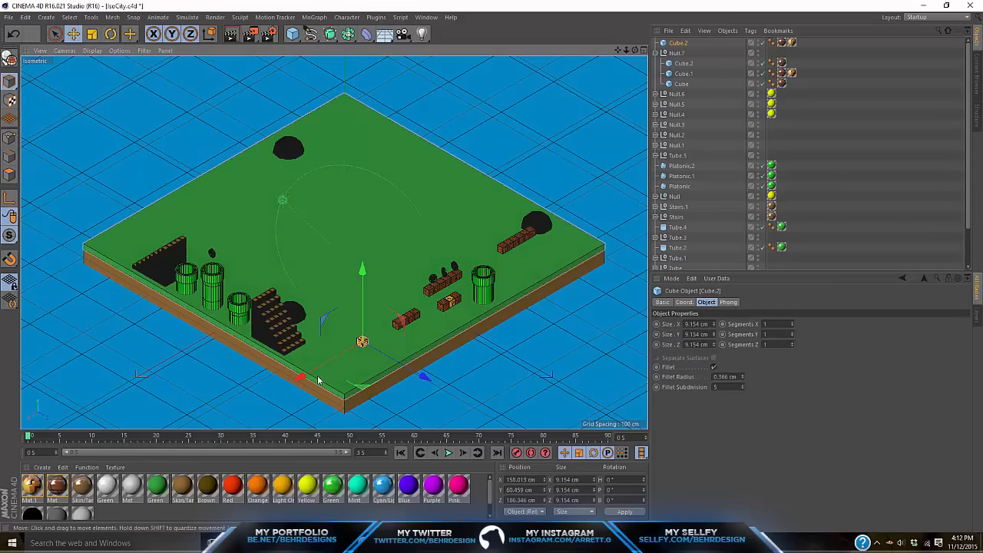
{"action": "left_click_drag", "start_coordinate": [299, 376], "coordinate": [291, 381]}
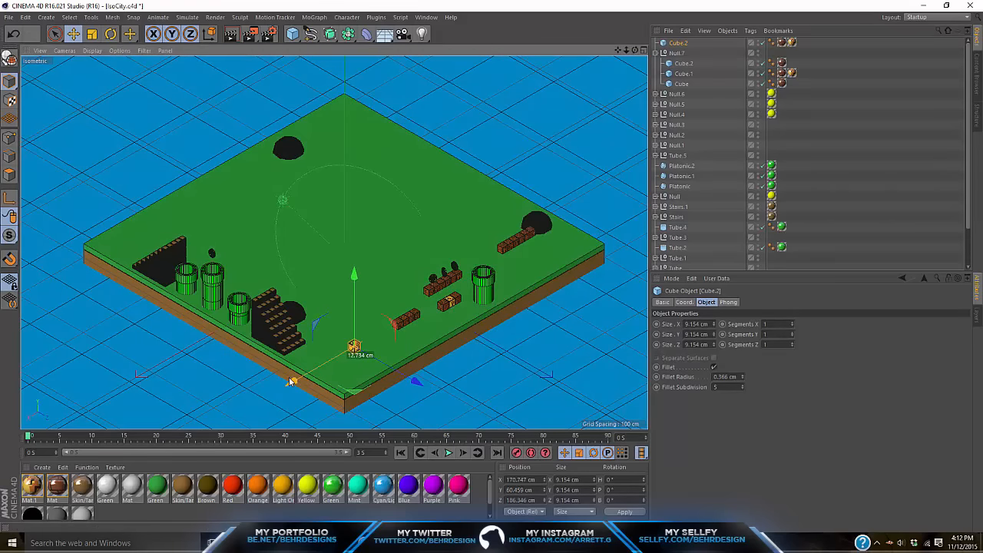
- Render a wide region of the view covering the pipes, stairs and block rows to preview the materials
{"action": "left_click", "coordinate": [827, 179]}
{"action": "left_click_drag", "start_coordinate": [251, 35], "coordinate": [297, 54]}
{"action": "left_click_drag", "start_coordinate": [95, 209], "coordinate": [602, 367]}
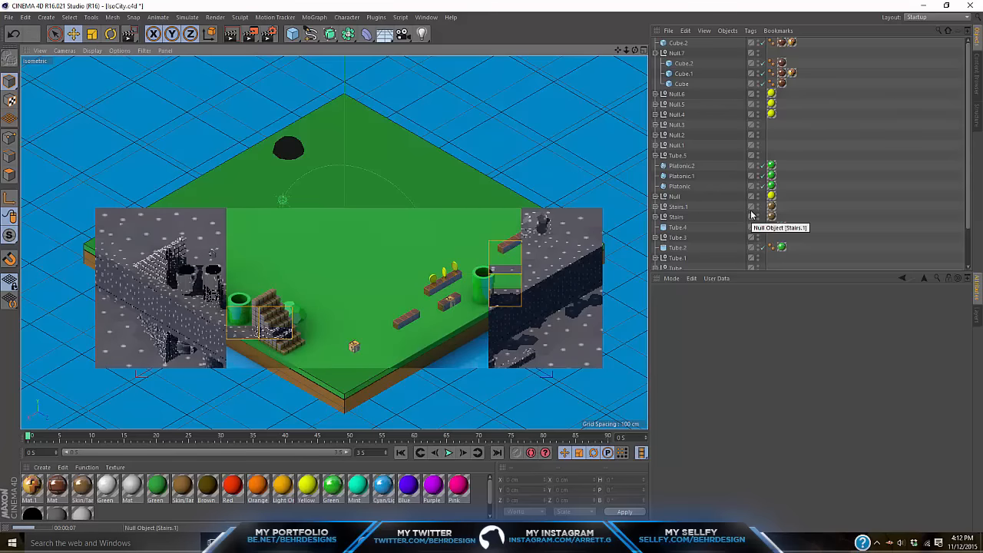
{"action": "key", "text": "Escape"}
- Set the global reflection brightness to 5% on the brick material and 6% on the question-block material
{"action": "double_click", "coordinate": [59, 485]}
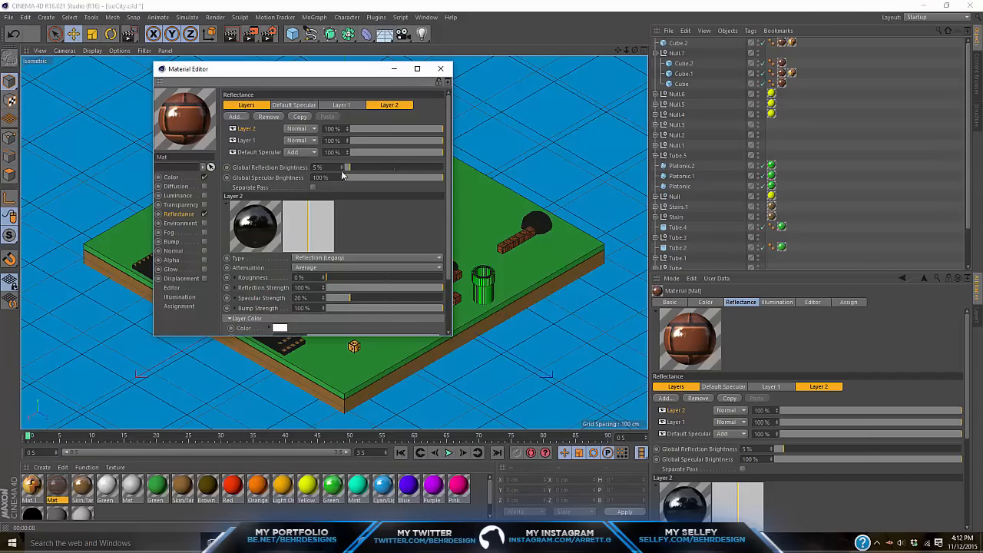
{"action": "left_click", "coordinate": [440, 70]}
{"action": "double_click", "coordinate": [35, 483]}
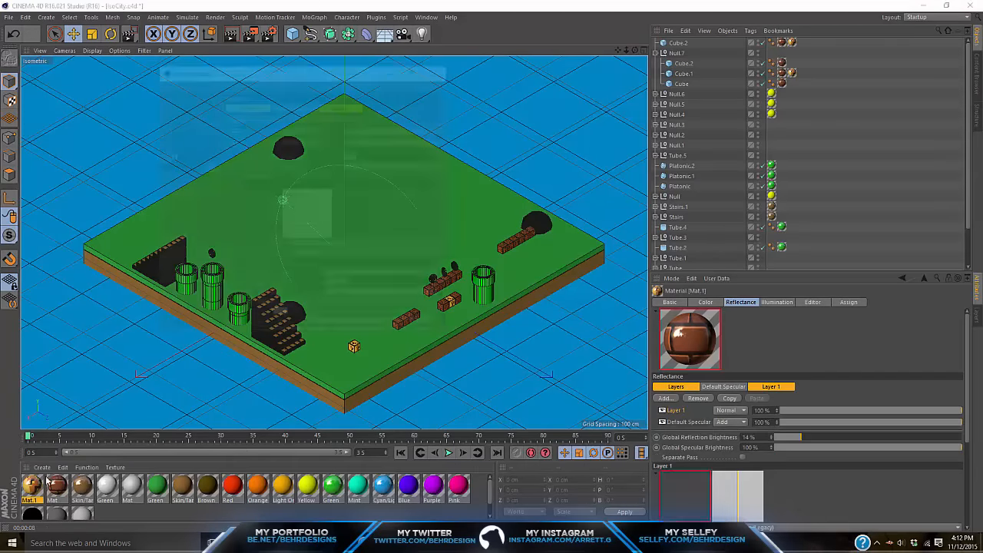
{"action": "left_click_drag", "start_coordinate": [352, 156], "coordinate": [353, 160]}
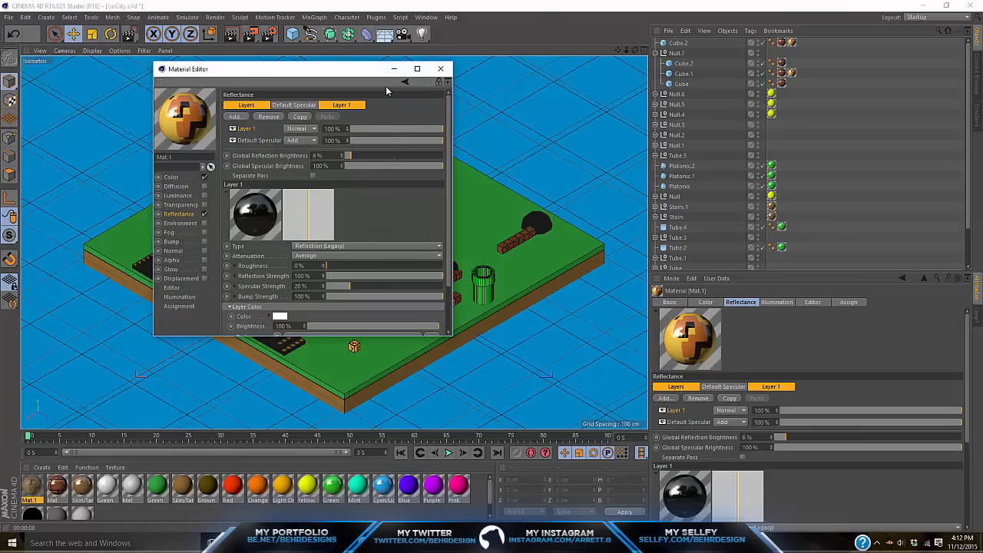
{"action": "left_click", "coordinate": [440, 70]}
- Render a region around the brick rows and question blocks to check the adjusted reflections
{"action": "left_click_drag", "start_coordinate": [250, 34], "coordinate": [286, 48]}
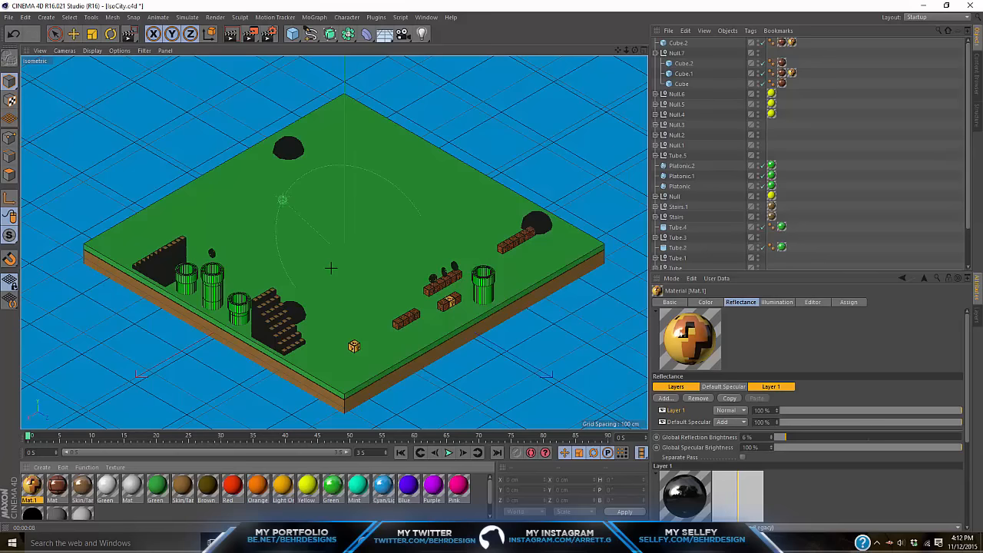
{"action": "left_click_drag", "start_coordinate": [359, 249], "coordinate": [481, 344]}
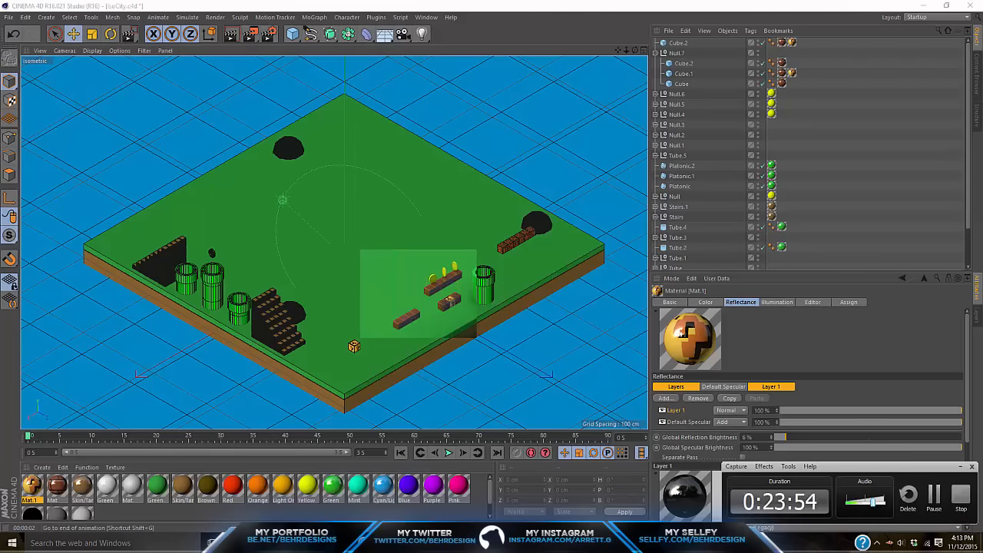
{"action": "left_click", "coordinate": [883, 157]}
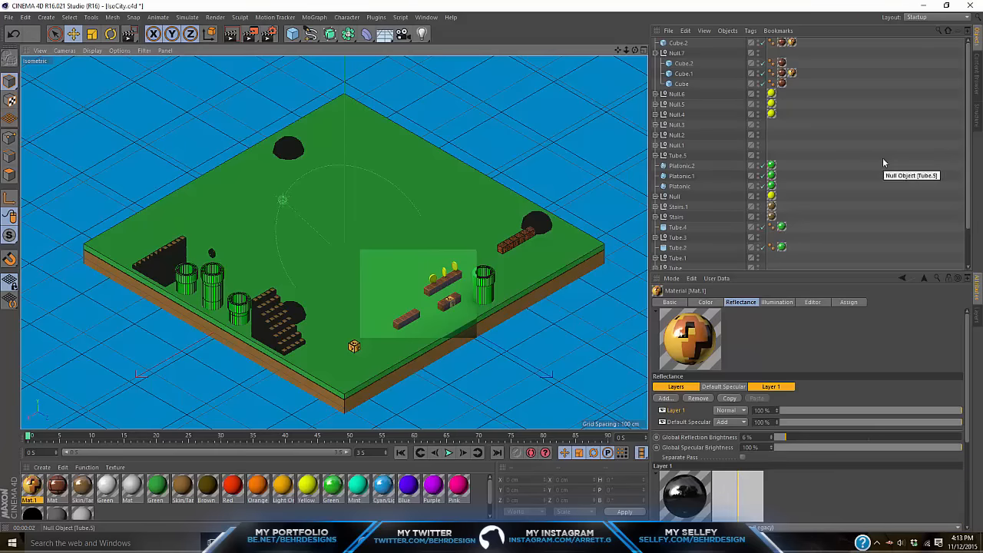
{"action": "left_click", "coordinate": [882, 157]}
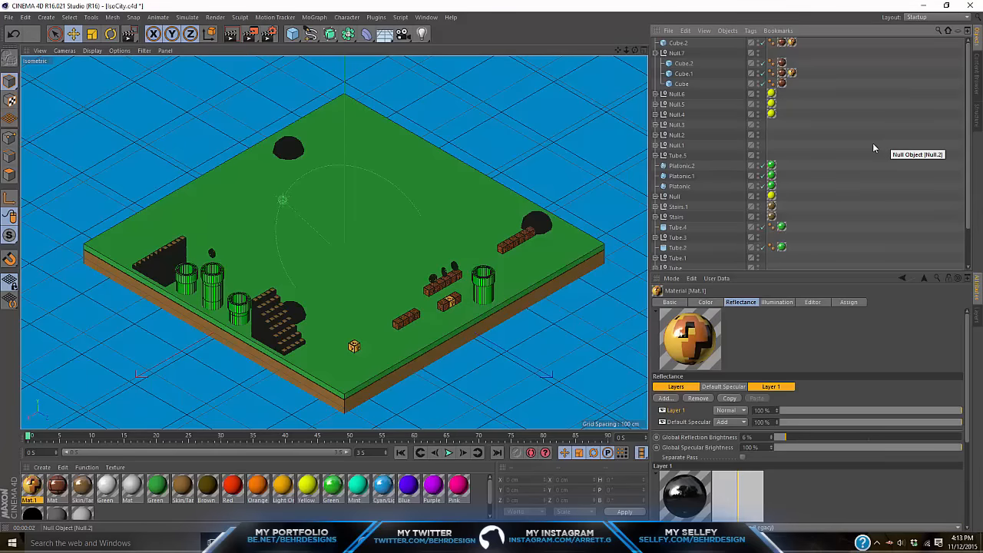
- Switch to the browser and look through the super mario game image results for scene elements, enlarging the Super Mario Rush Arena screenshot
{"action": "key", "text": "alt+Tab"}
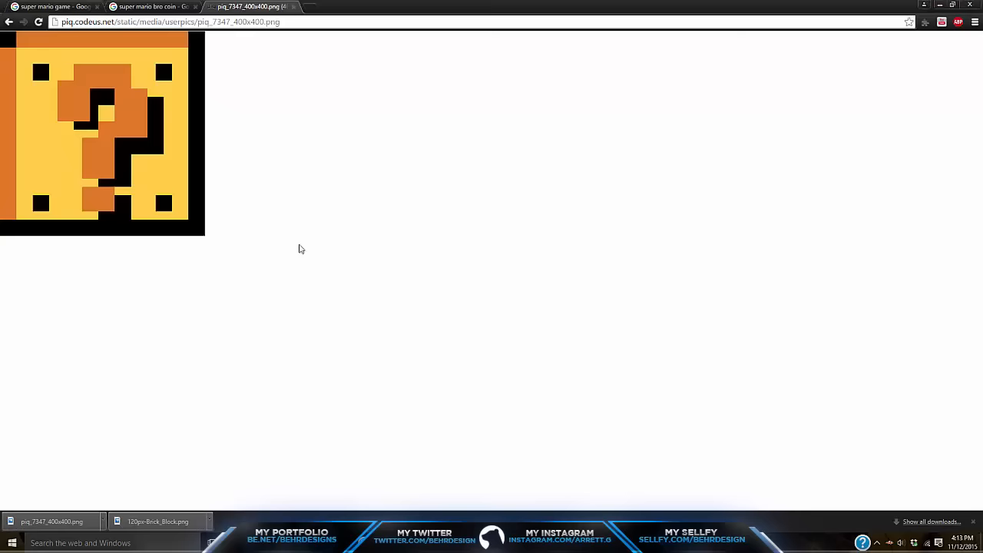
{"action": "left_click", "coordinate": [64, 3]}
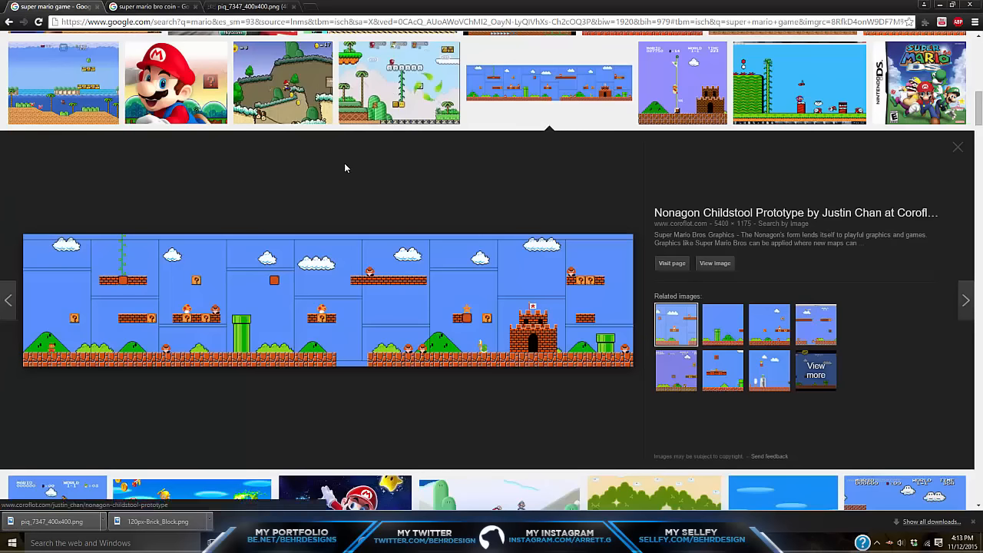
{"action": "scroll", "coordinate": [345, 167], "scroll_direction": "down", "scroll_amount": 5}
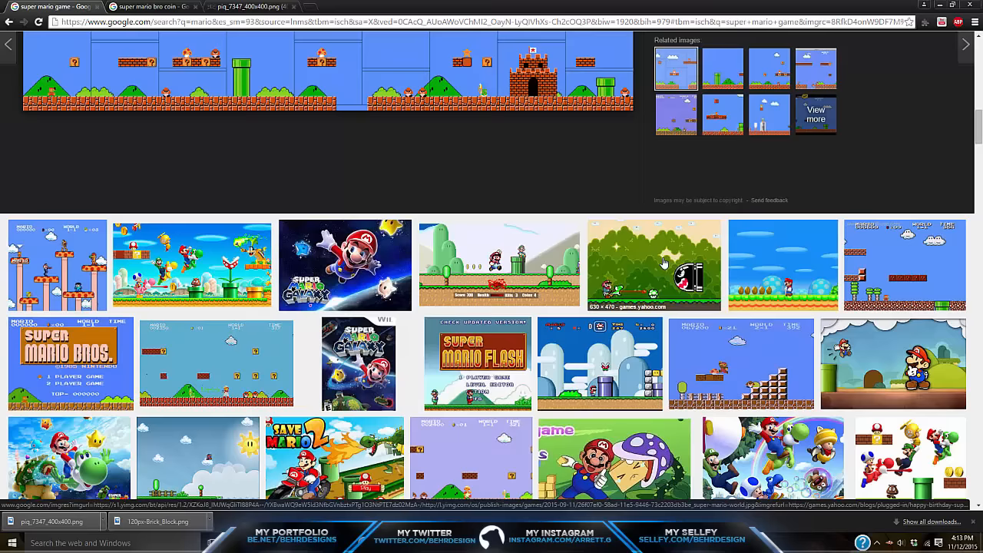
{"action": "scroll", "coordinate": [664, 264], "scroll_direction": "down", "scroll_amount": 1}
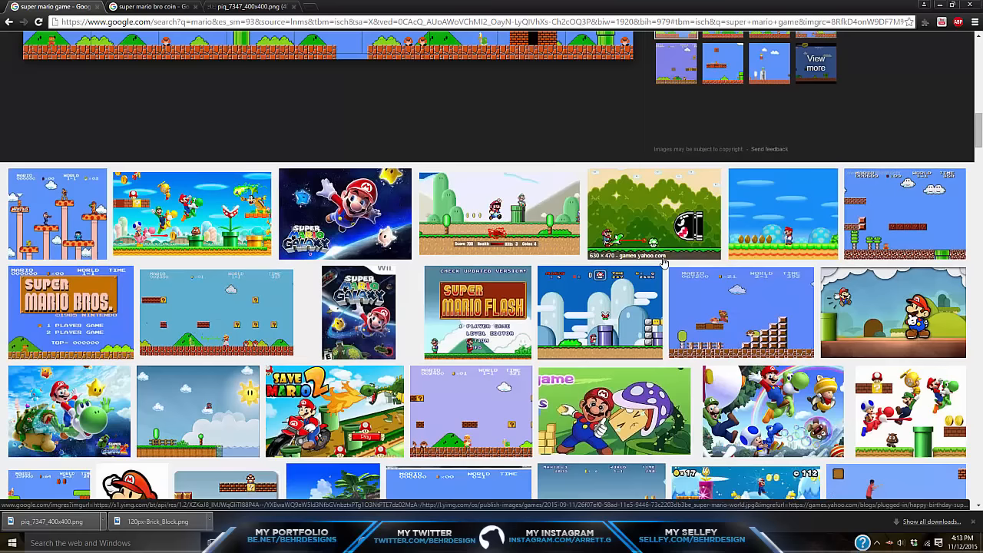
{"action": "scroll", "coordinate": [664, 263], "scroll_direction": "down", "scroll_amount": 4}
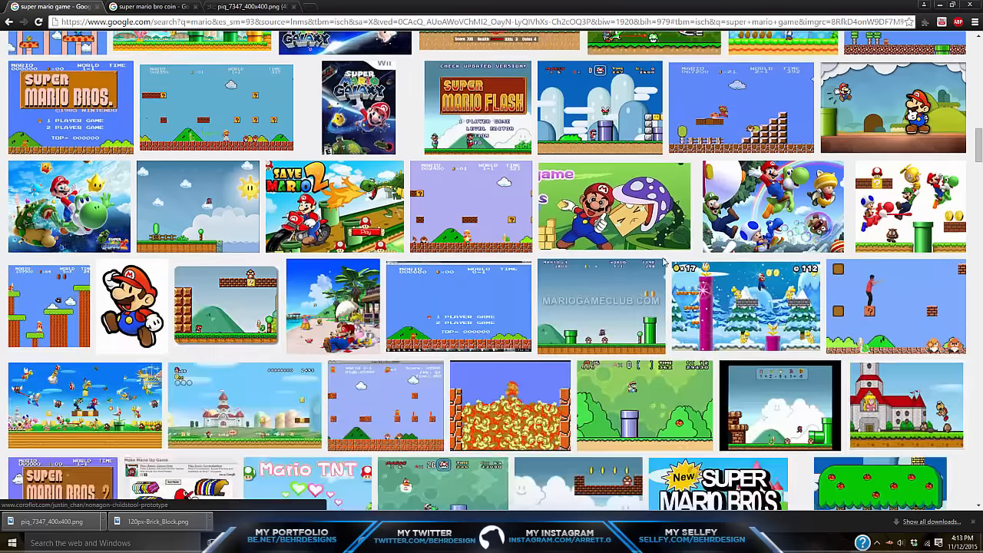
{"action": "scroll", "coordinate": [664, 264], "scroll_direction": "up", "scroll_amount": 2}
{"action": "scroll", "coordinate": [664, 263], "scroll_direction": "down", "scroll_amount": 2}
{"action": "left_click", "coordinate": [810, 431]}
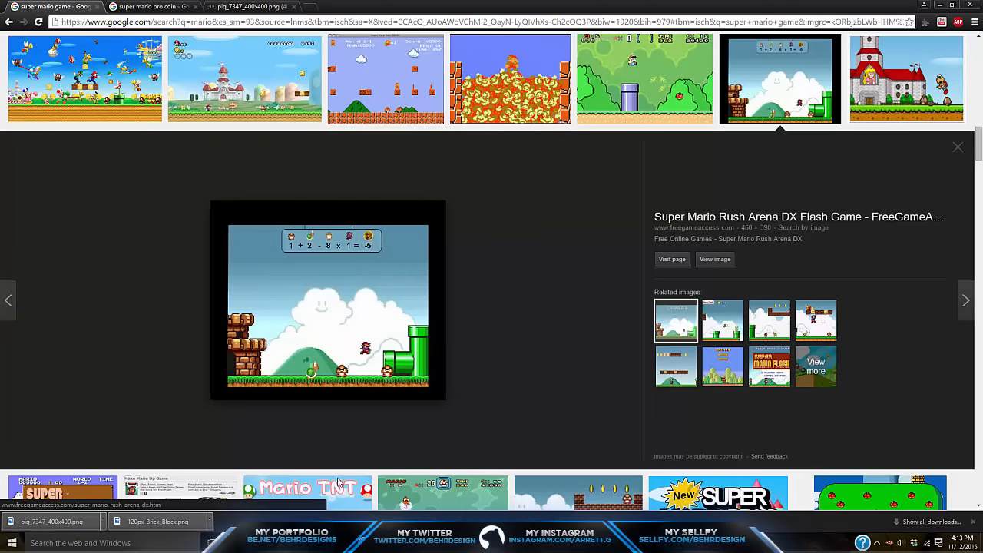
- Switch back to Cinema 4D and duplicate the tube of the pipe beside the block rows
{"action": "key", "text": "alt+Tab"}
{"action": "left_click", "coordinate": [487, 287]}
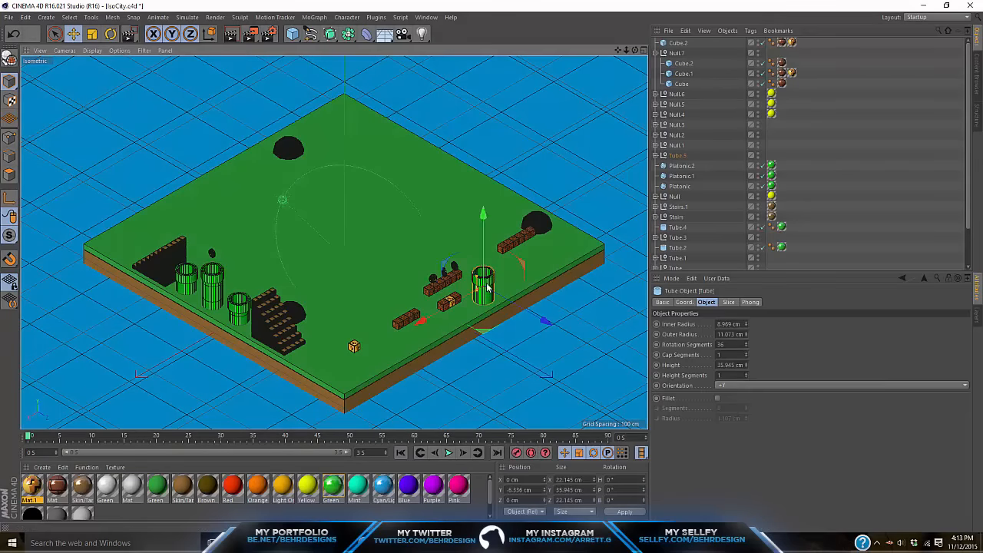
{"action": "key", "text": "ctrl+c"}
{"action": "key", "text": "ctrl+v"}
- Try to move the copied tube away from the original pipe, and undo the move
{"action": "scroll", "coordinate": [485, 287], "scroll_direction": "down", "scroll_amount": 2}
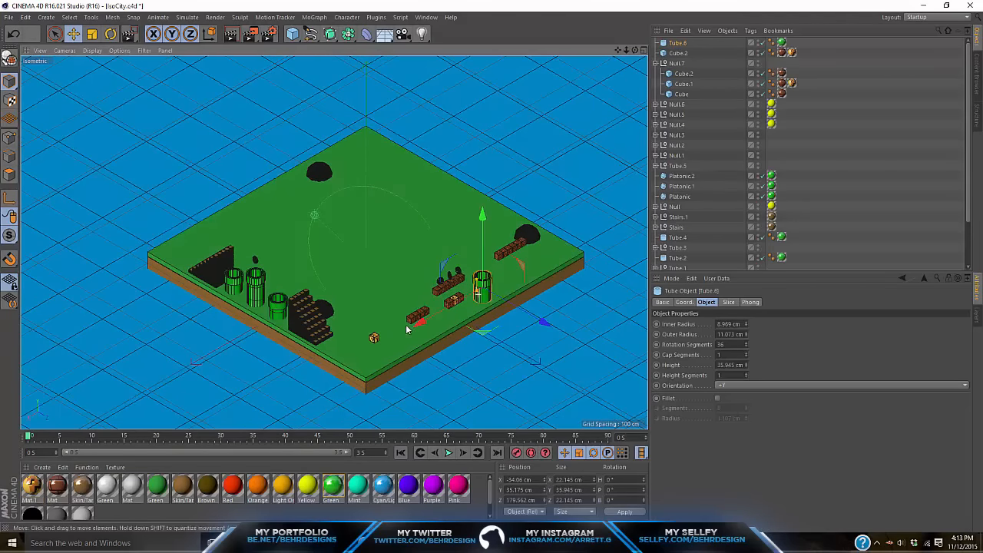
{"action": "scroll", "coordinate": [420, 322], "scroll_direction": "up", "scroll_amount": 3}
{"action": "left_click_drag", "start_coordinate": [449, 302], "coordinate": [550, 258]}
{"action": "key", "text": "ctrl+z"}
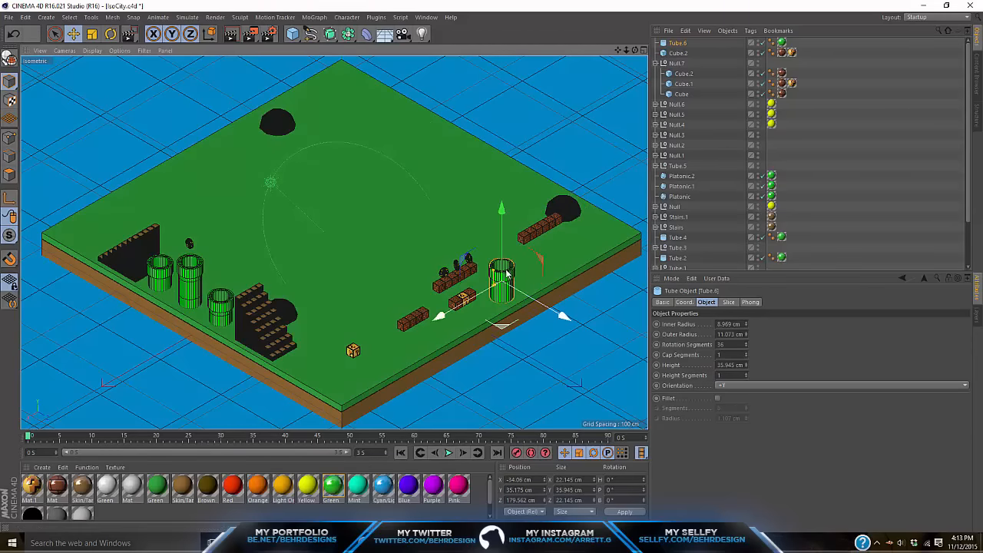
- Delete the copied tube, duplicate the whole pipe beside the block rows and move the copy along X to about -177 cm
{"action": "key", "text": "Delete"}
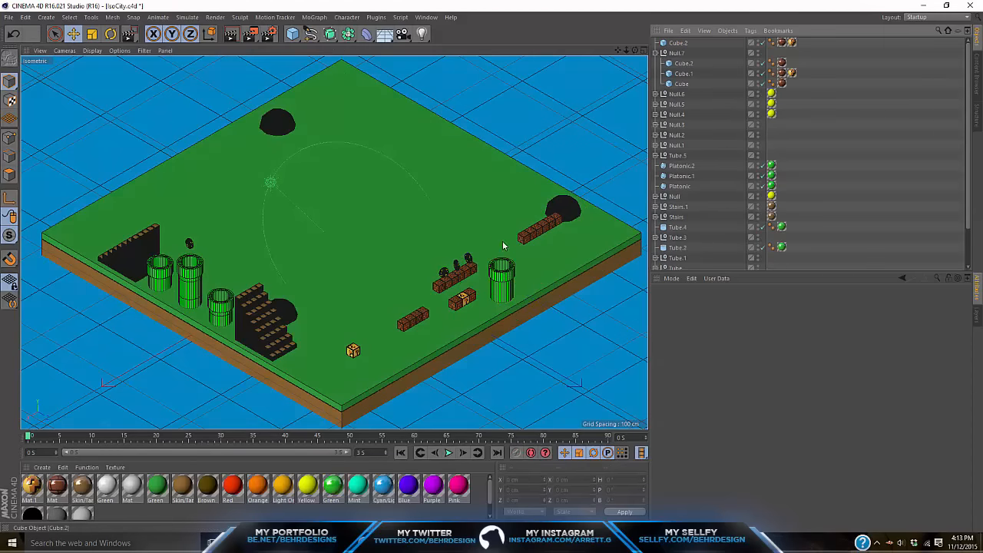
{"action": "left_click", "coordinate": [504, 286]}
{"action": "left_click", "coordinate": [677, 156]}
{"action": "key", "text": "ctrl+c"}
{"action": "key", "text": "ctrl+v"}
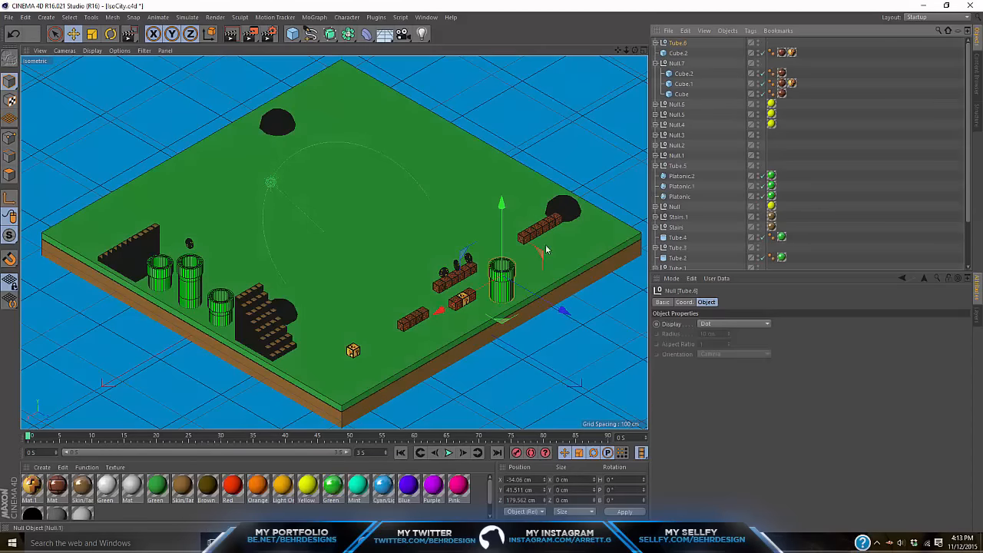
{"action": "left_click_drag", "start_coordinate": [441, 313], "coordinate": [558, 246]}
- Move the hill behind the far brick row to the front of the corner pipe and lower that pipe slightly
{"action": "left_click", "coordinate": [561, 205]}
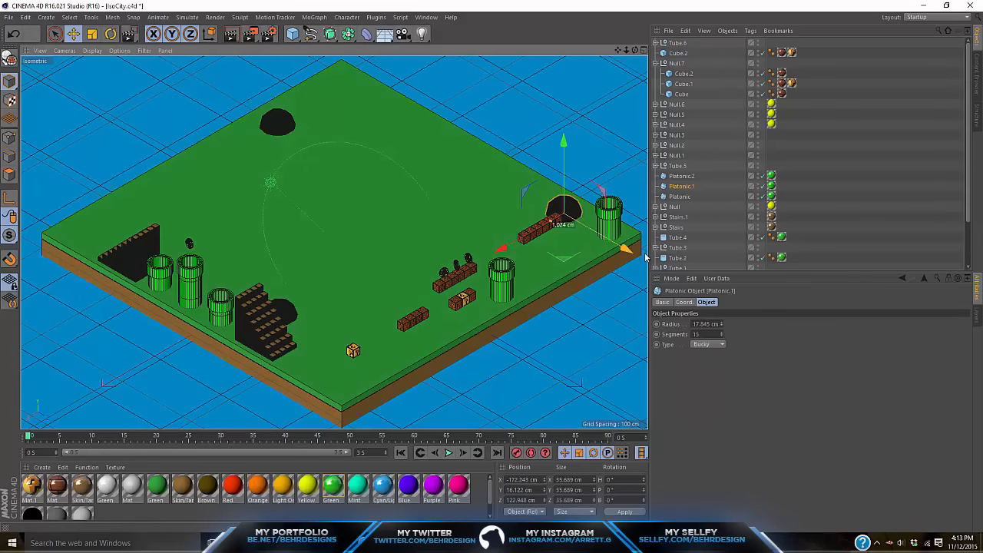
{"action": "left_click_drag", "start_coordinate": [645, 257], "coordinate": [685, 280]}
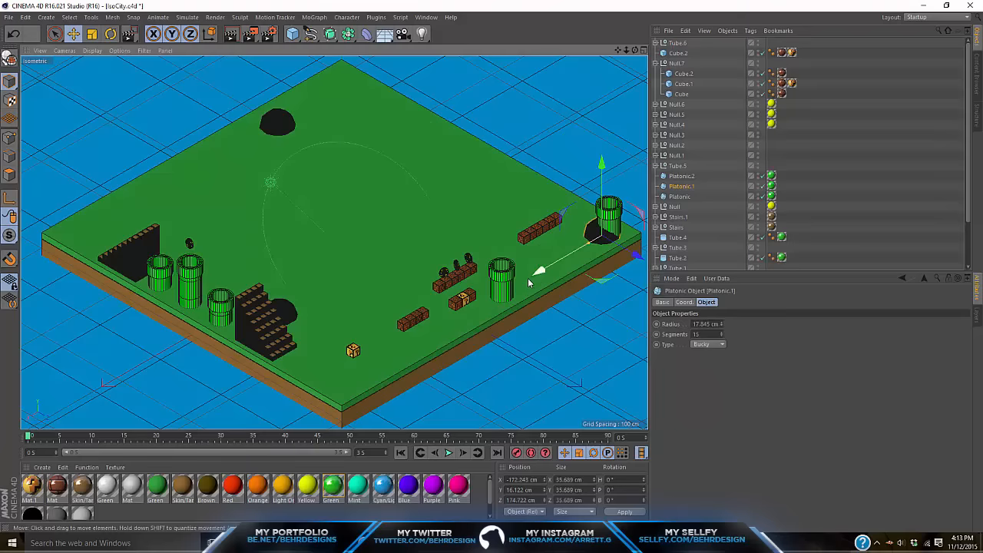
{"action": "left_click_drag", "start_coordinate": [528, 284], "coordinate": [522, 286]}
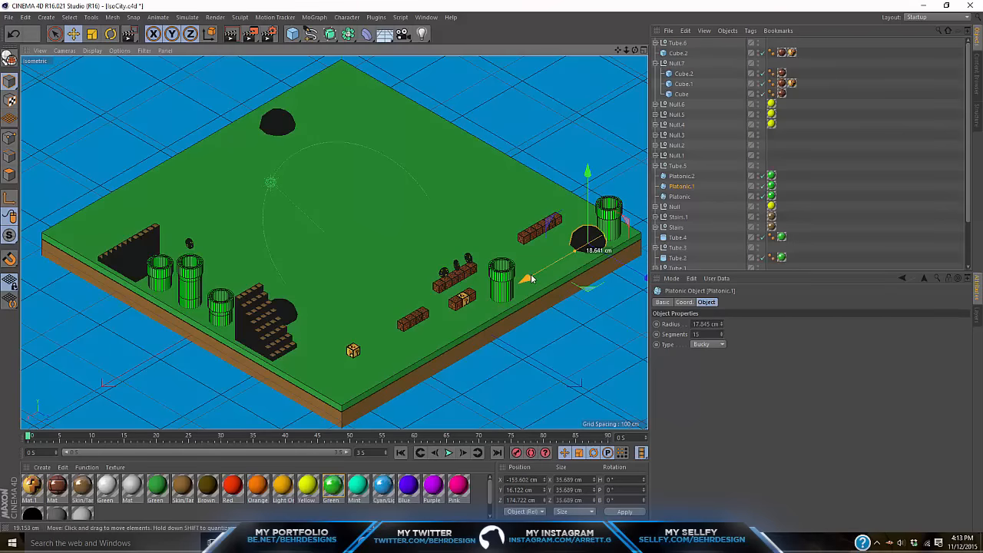
{"action": "left_click", "coordinate": [608, 219]}
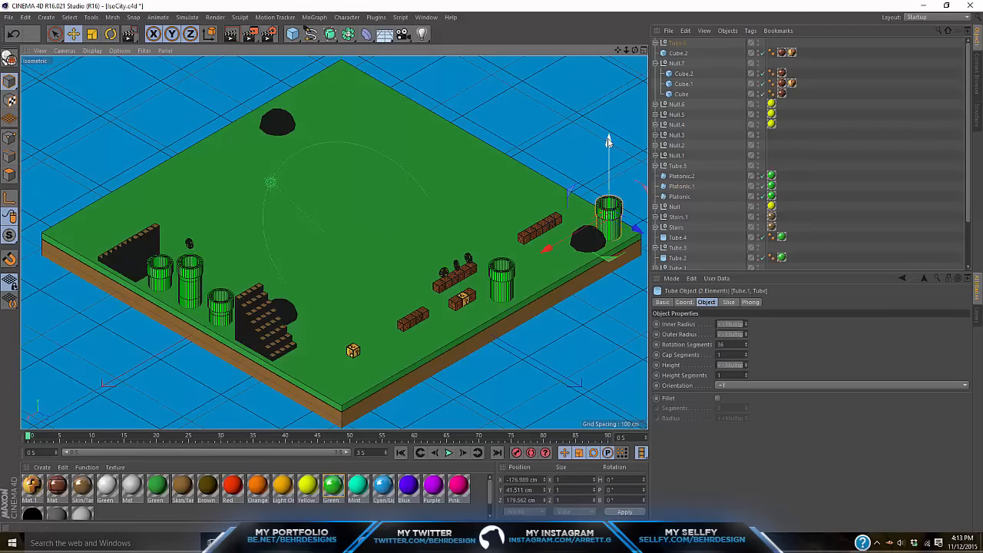
{"action": "left_click_drag", "start_coordinate": [608, 141], "coordinate": [609, 144]}
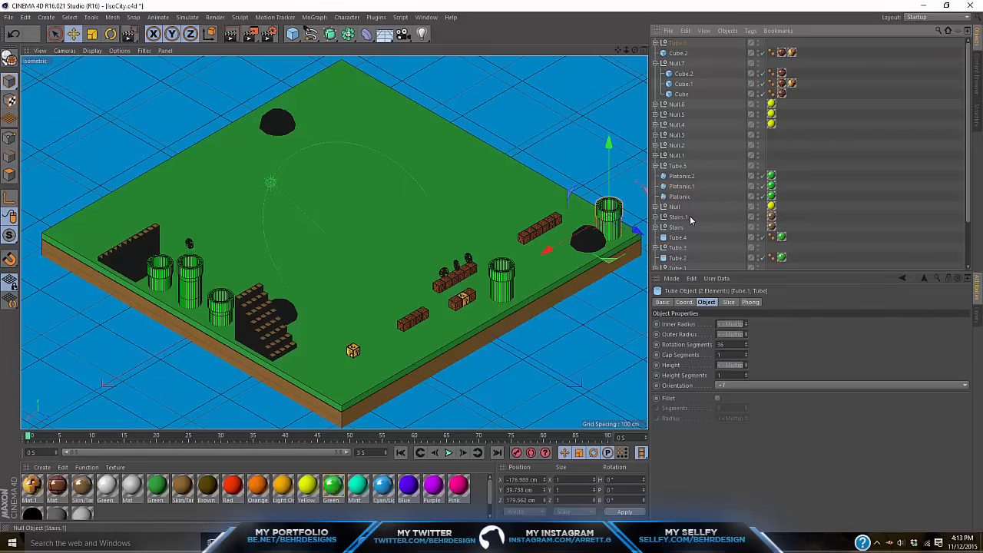
- Duplicate the corner pipe in place, discarding the copy pasted over the pipe beside the block rows
{"action": "key", "text": "ctrl+v"}
{"action": "key", "text": "ctrl+b"}
{"action": "left_click", "coordinate": [467, 8]}
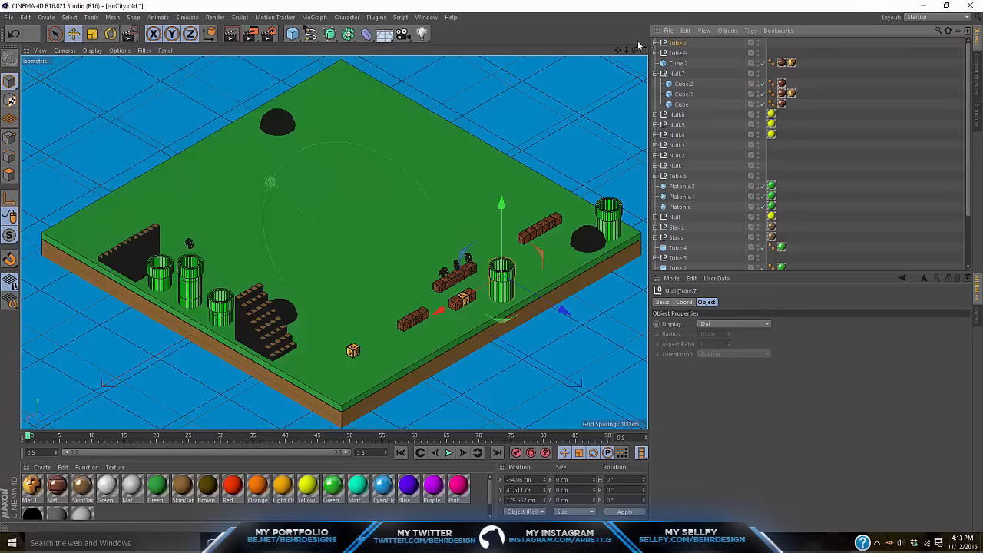
{"action": "key", "text": "Delete"}
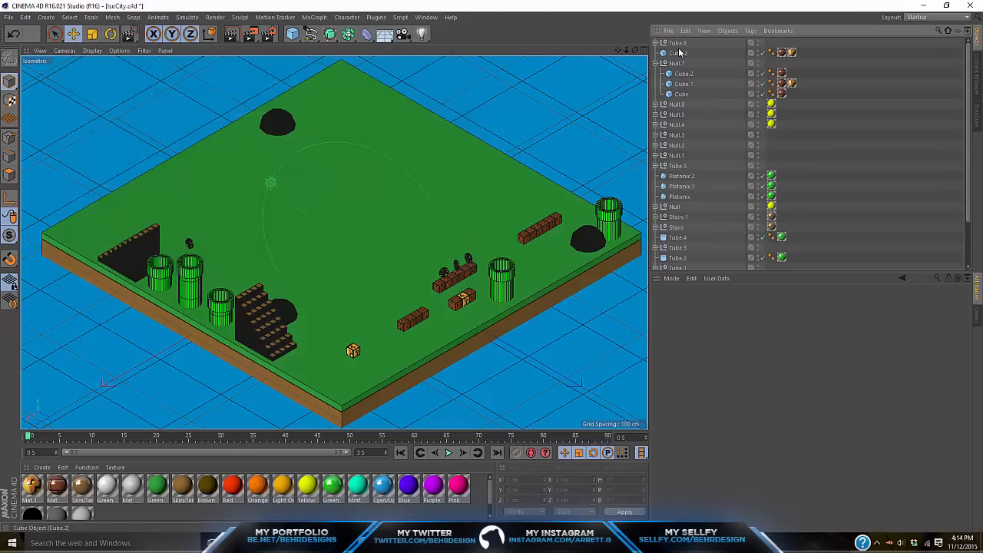
{"action": "key", "text": "ctrl+z"}
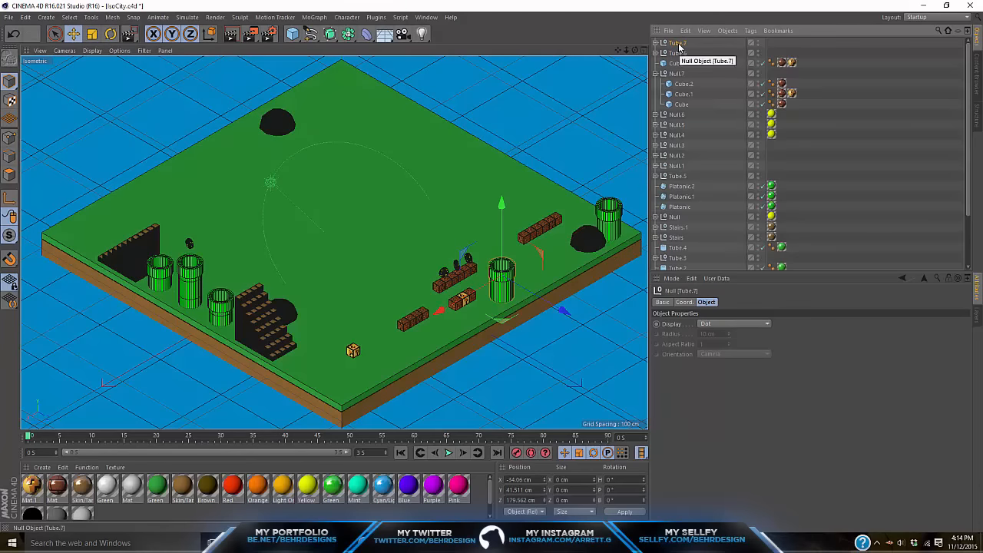
{"action": "key", "text": "ctrl+z"}
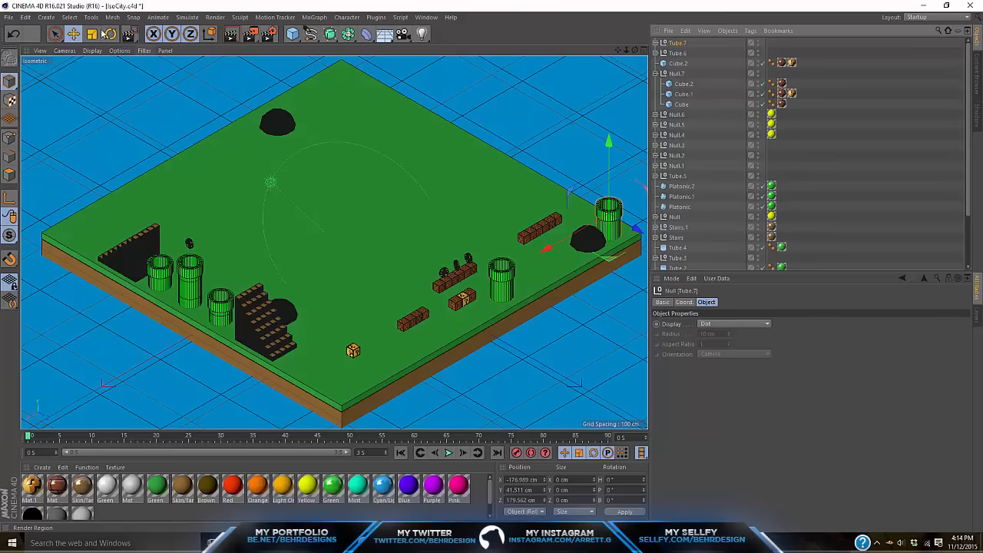
- Rotate the duplicated corner pipe to a pitch of 90° to lay it horizontally
{"action": "left_click", "coordinate": [109, 33]}
{"action": "left_click_drag", "start_coordinate": [635, 184], "coordinate": [572, 171]}
{"action": "left_click_drag", "start_coordinate": [628, 490], "coordinate": [376, 249]}
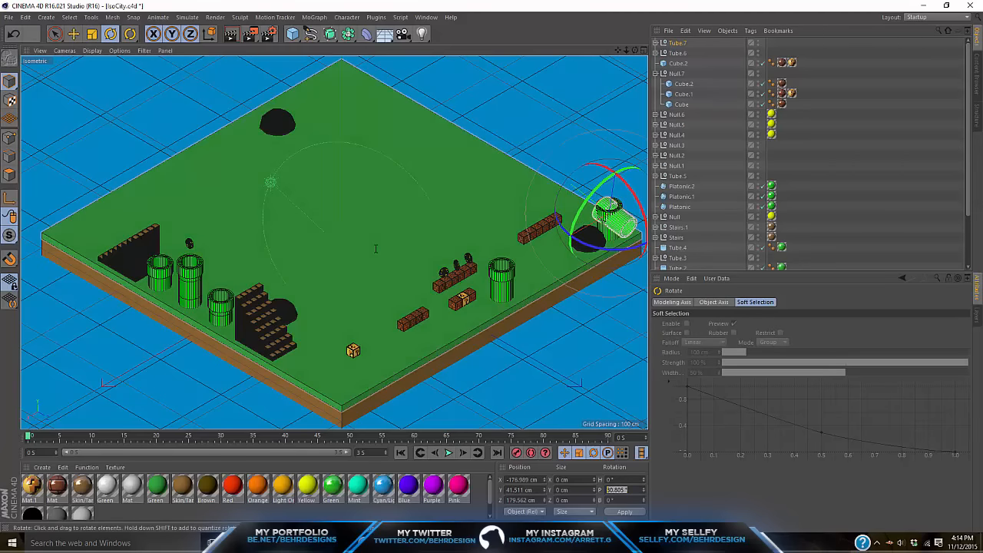
{"action": "type", "text": "90"}
{"action": "key", "text": "Return"}
{"action": "key", "text": "e"}
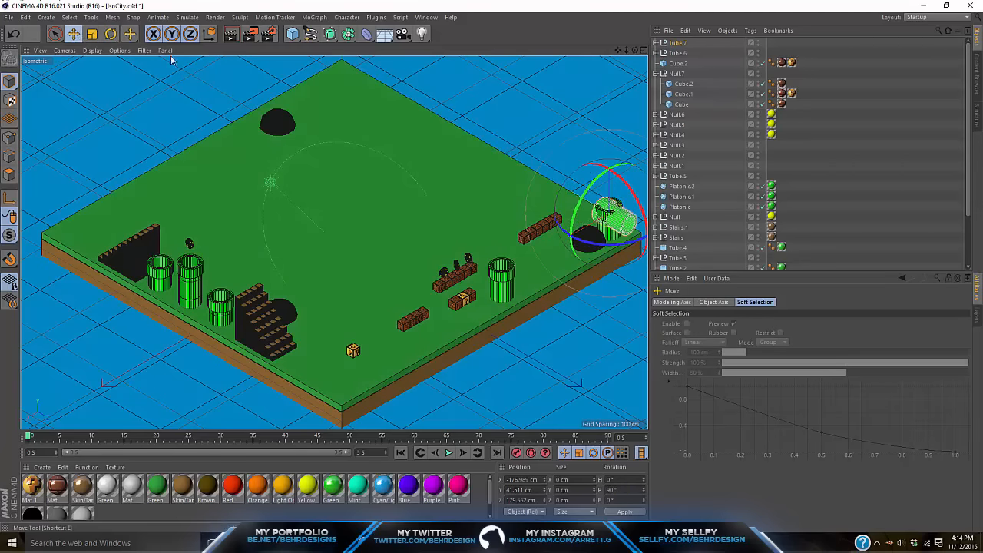
- Lower the horizontal pipe slightly and slide it along Z to join the side of the upright corner pipe
{"action": "left_click_drag", "start_coordinate": [607, 153], "coordinate": [606, 162]}
{"action": "left_click_drag", "start_coordinate": [560, 199], "coordinate": [525, 183]}
{"action": "left_click", "coordinate": [915, 227]}
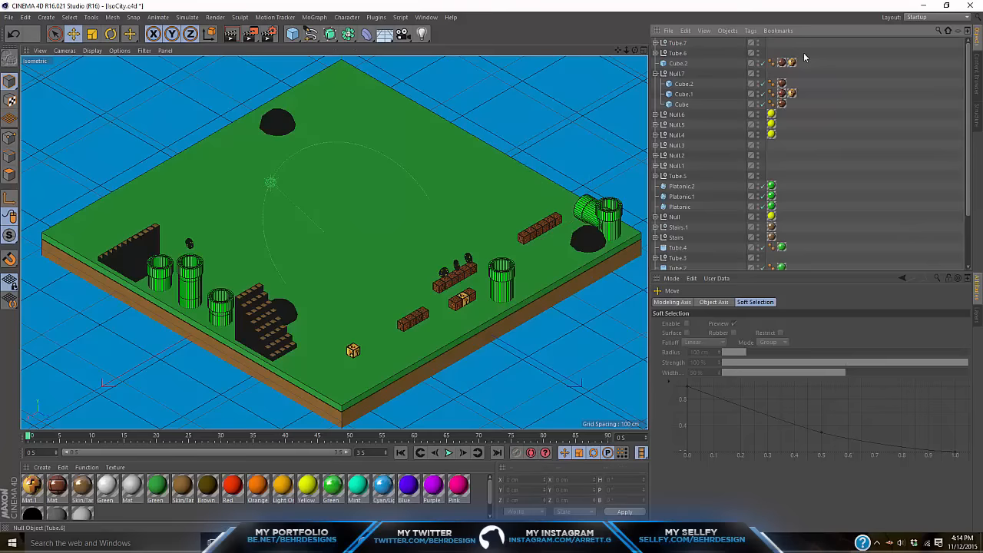
- Duplicate the joined upright and horizontal pipes and move the copies along Z to the platform's rear corner
{"action": "left_click_drag", "start_coordinate": [805, 57], "coordinate": [654, 39]}
{"action": "key", "text": "ctrl+c"}
{"action": "key", "text": "ctrl+v"}
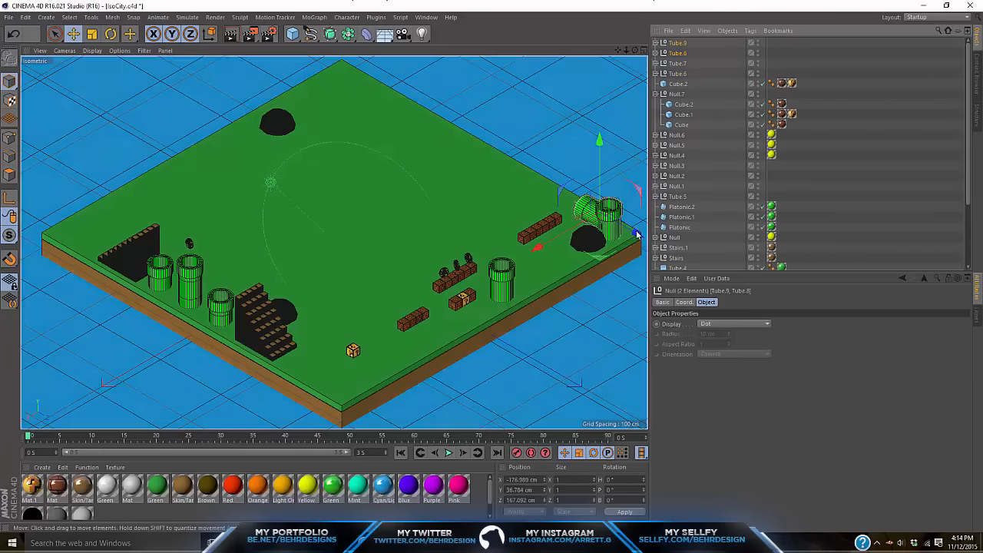
{"action": "left_click_drag", "start_coordinate": [634, 232], "coordinate": [358, 124]}
- Try to rotate the copied pipe pair at the rear corner to a heading of 180°
{"action": "scroll", "coordinate": [489, 118], "scroll_direction": "up", "scroll_amount": 2}
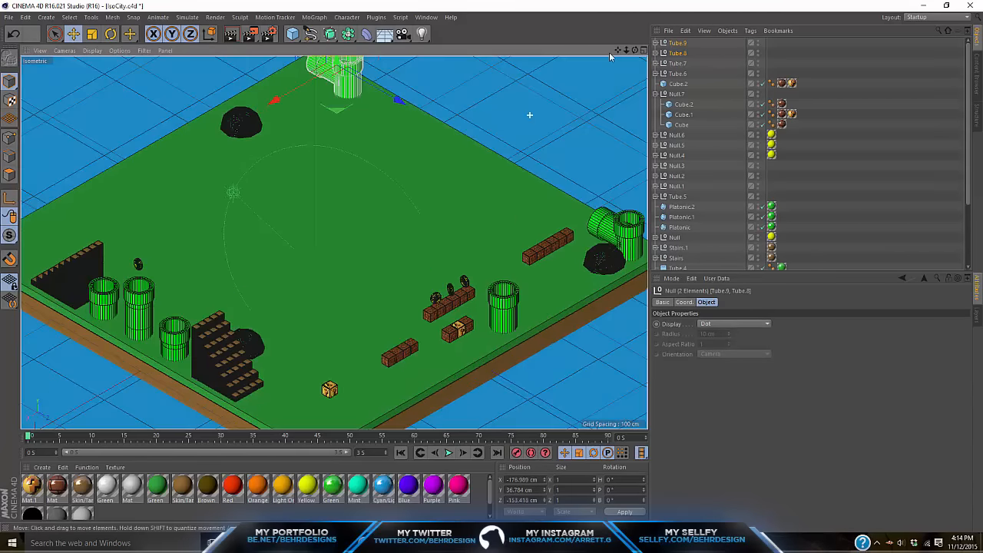
{"action": "left_click_drag", "start_coordinate": [615, 51], "coordinate": [611, 123]}
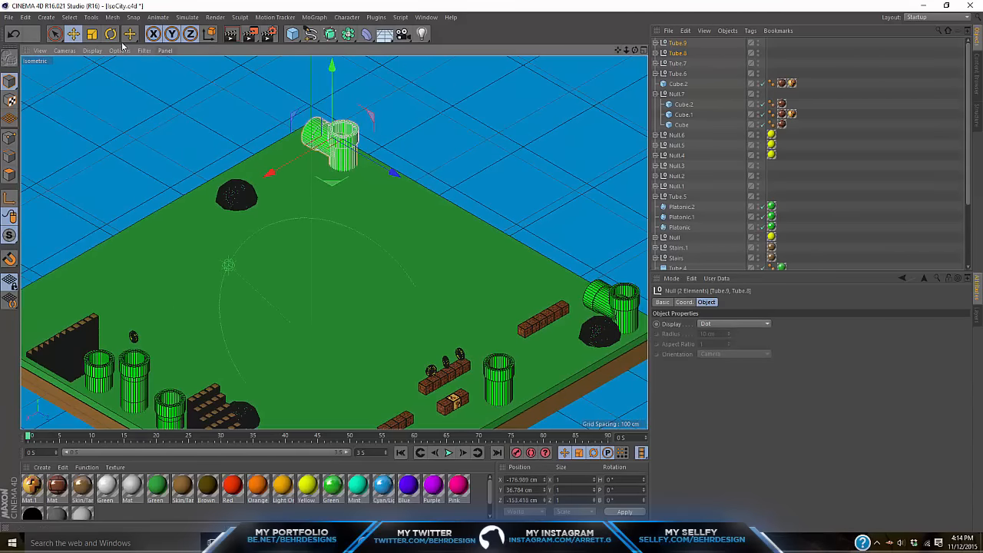
{"action": "key", "text": "r"}
{"action": "left_click_drag", "start_coordinate": [326, 169], "coordinate": [515, 100]}
{"action": "left_click", "coordinate": [629, 479]}
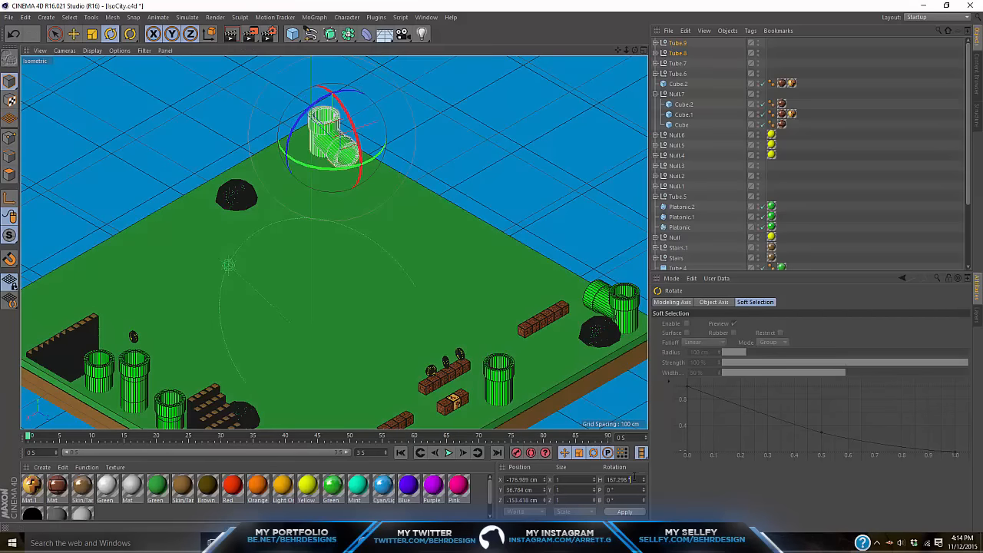
{"action": "key", "text": "Return"}
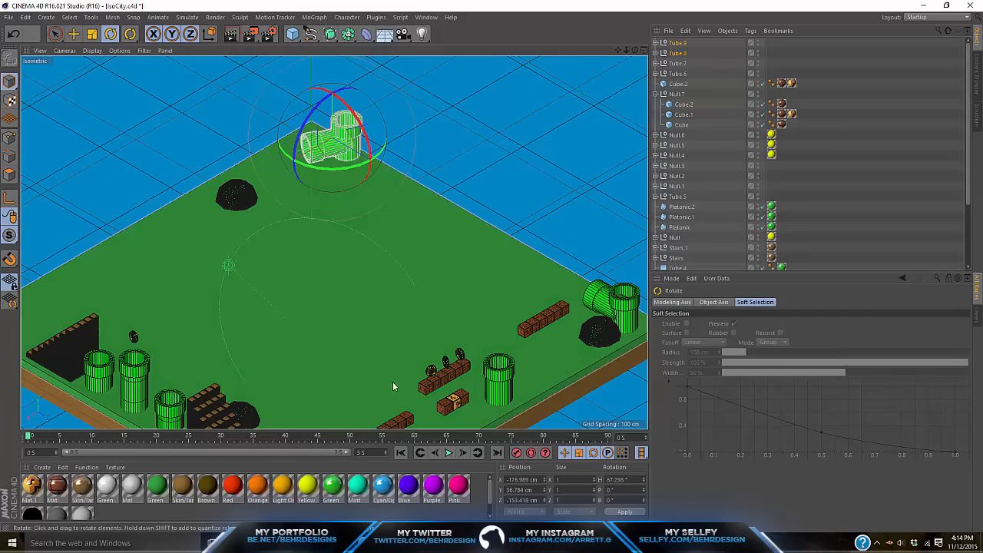
{"action": "type", "text": "180"}
{"action": "key", "text": "Return"}
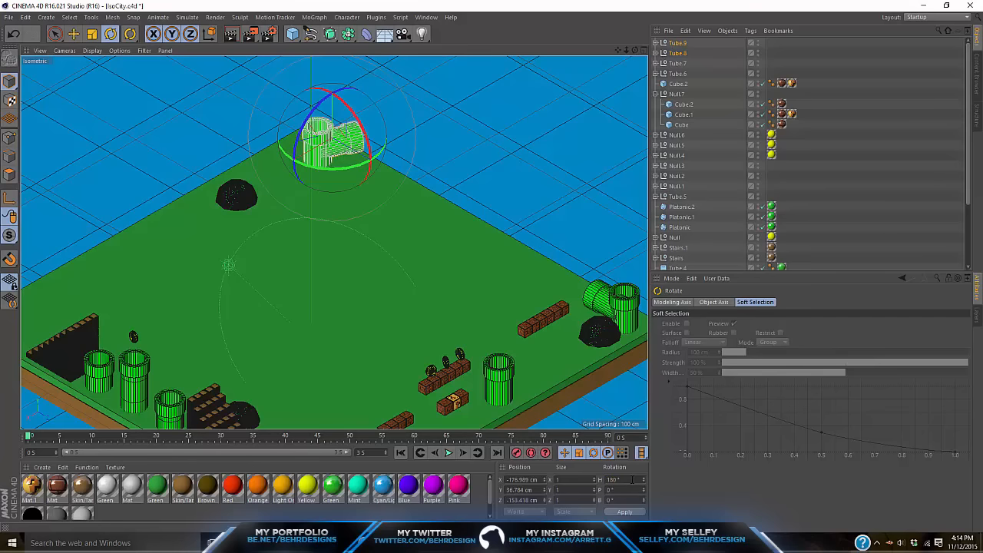
- Undo the earlier rotation and turn the rear pipe pair from its original orientation to a heading of 180°
{"action": "left_click_drag", "start_coordinate": [281, 153], "coordinate": [348, 186]}
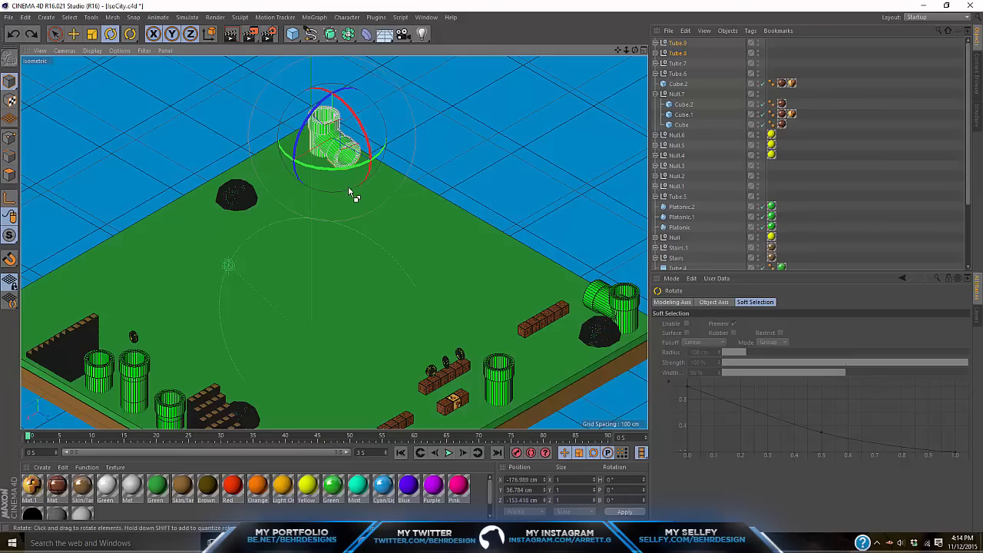
{"action": "left_click_drag", "start_coordinate": [618, 479], "coordinate": [431, 412]}
{"action": "type", "text": "1"}
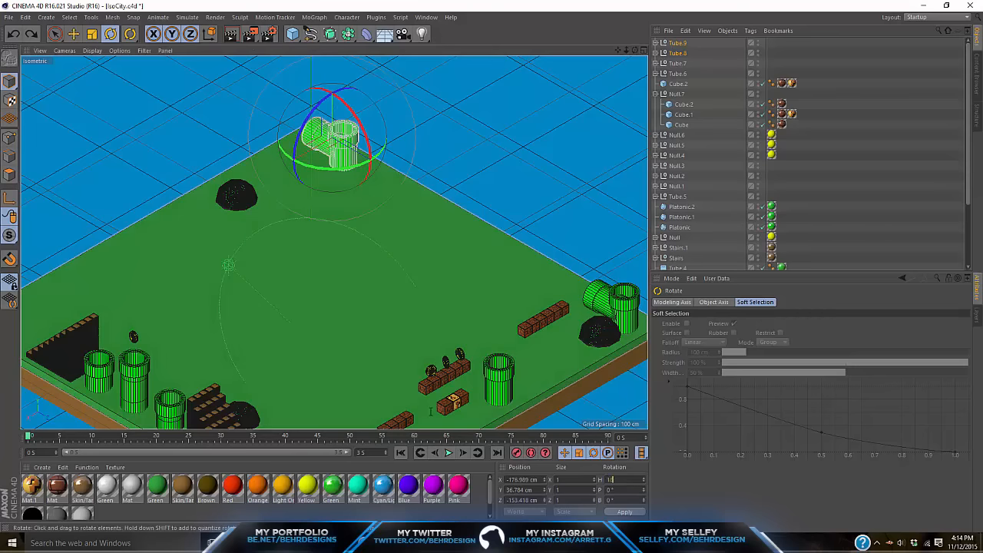
{"action": "type", "text": "80"}
{"action": "key", "text": "Return"}
- Shift the rotated pipe pair to sit at the edge of the platform's rear corner, and deselect it
{"action": "left_click", "coordinate": [74, 34]}
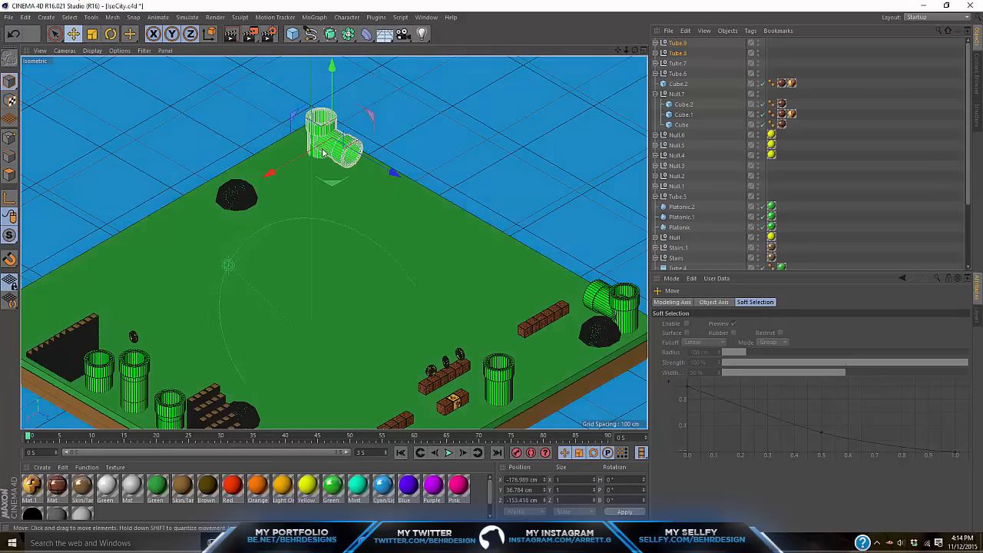
{"action": "left_click_drag", "start_coordinate": [390, 170], "coordinate": [381, 176]}
{"action": "left_click", "coordinate": [659, 220]}
{"action": "scroll", "coordinate": [660, 207], "scroll_direction": "down", "scroll_amount": 3}
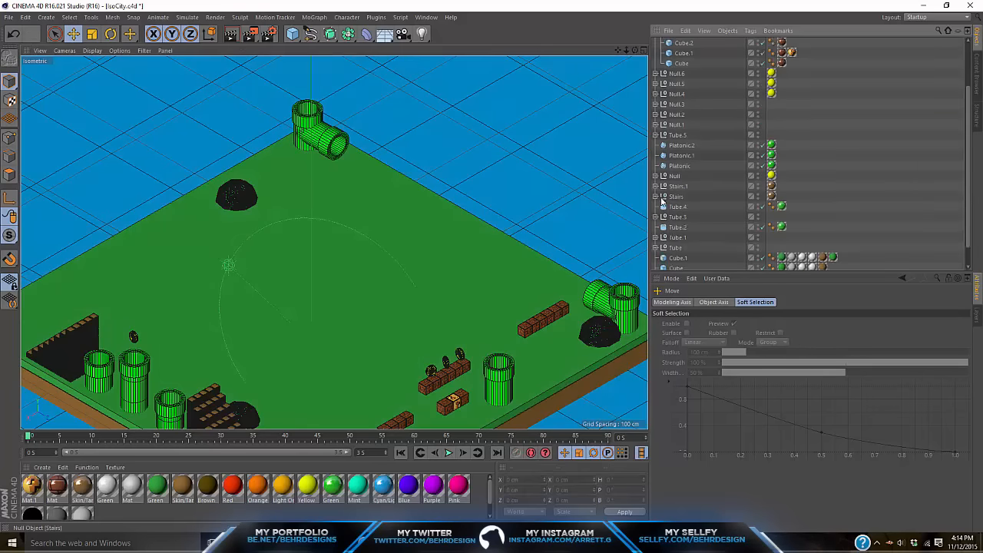
{"action": "scroll", "coordinate": [456, 218], "scroll_direction": "up", "scroll_amount": 1}
{"action": "scroll", "coordinate": [578, 213], "scroll_direction": "down", "scroll_amount": 1}
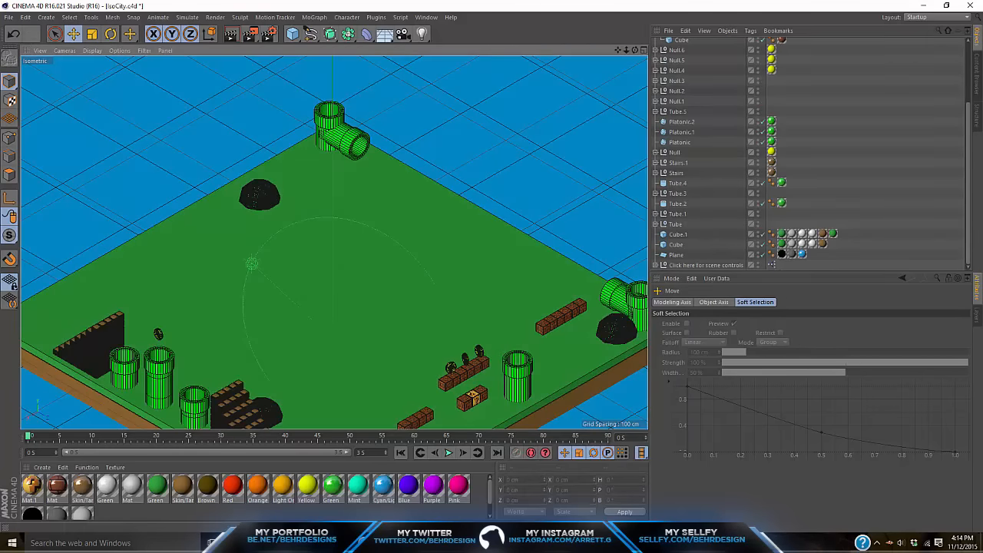
- Switch to the browser, search Google Images for "super mario bullet" and open a Bullet Bill picture as reference
{"action": "left_click", "coordinate": [253, 543]}
{"action": "scroll", "coordinate": [182, 65], "scroll_direction": "up", "scroll_amount": 2}
{"action": "left_click", "coordinate": [153, 6]}
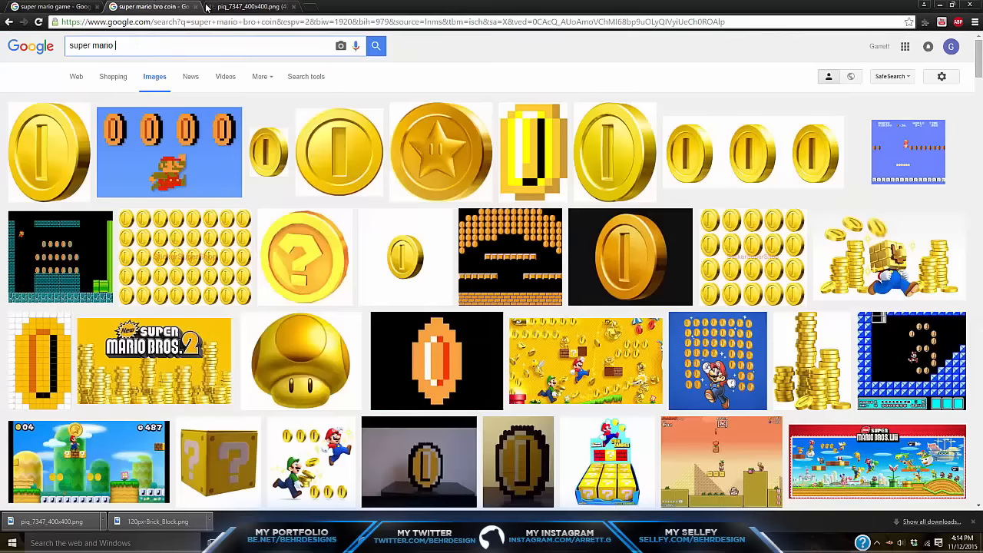
{"action": "type", "text": "bullet"}
{"action": "key", "text": "Return"}
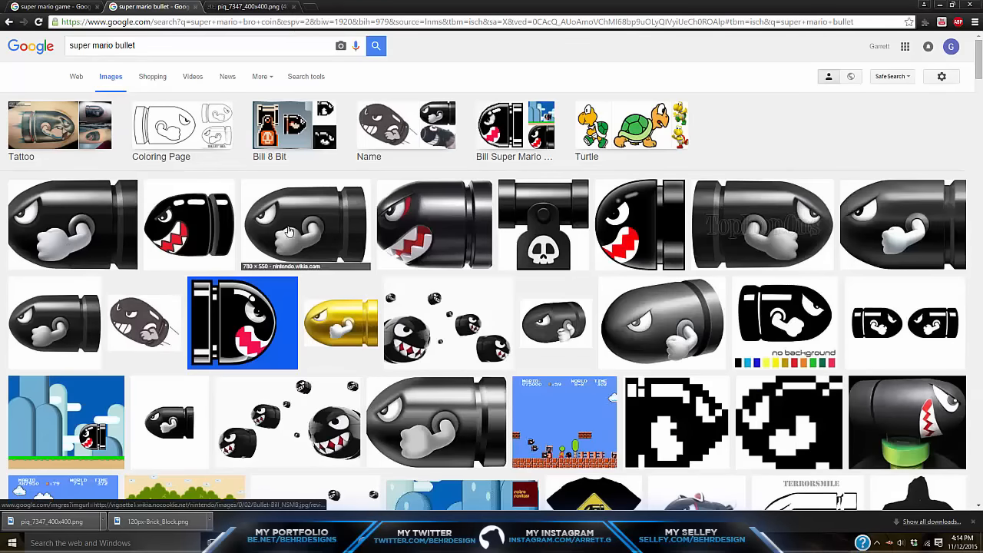
{"action": "left_click", "coordinate": [653, 328]}
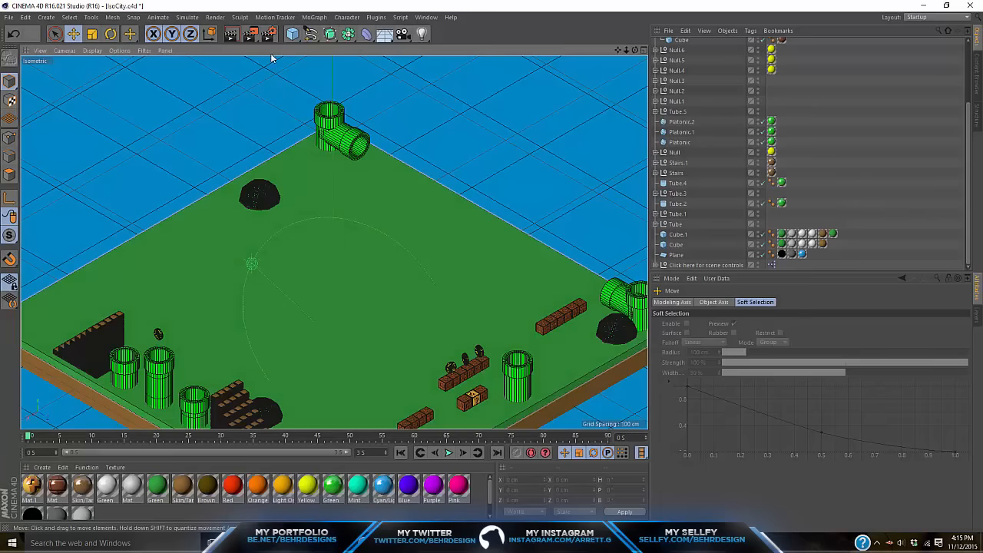
- Return to Cinema 4D, switch to the Untitled 2 project and delete the null containing the three blocks
{"action": "left_click", "coordinate": [426, 17]}
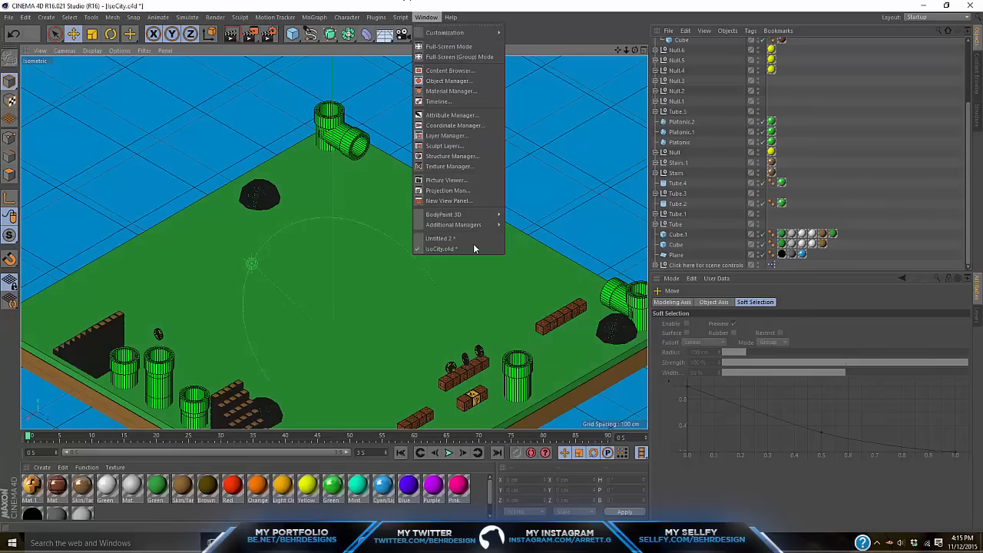
{"action": "left_click", "coordinate": [476, 237]}
{"action": "left_click", "coordinate": [666, 37]}
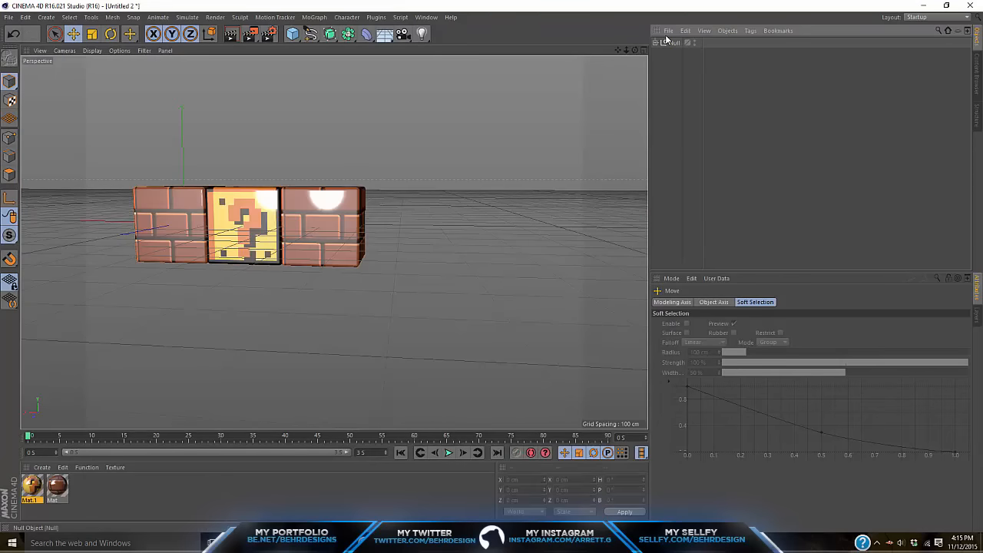
{"action": "left_click", "coordinate": [669, 44]}
{"action": "key", "text": "Delete"}
- Add a capsule primitive and move it along X to about -560.6 cm
{"action": "left_click", "coordinate": [293, 35]}
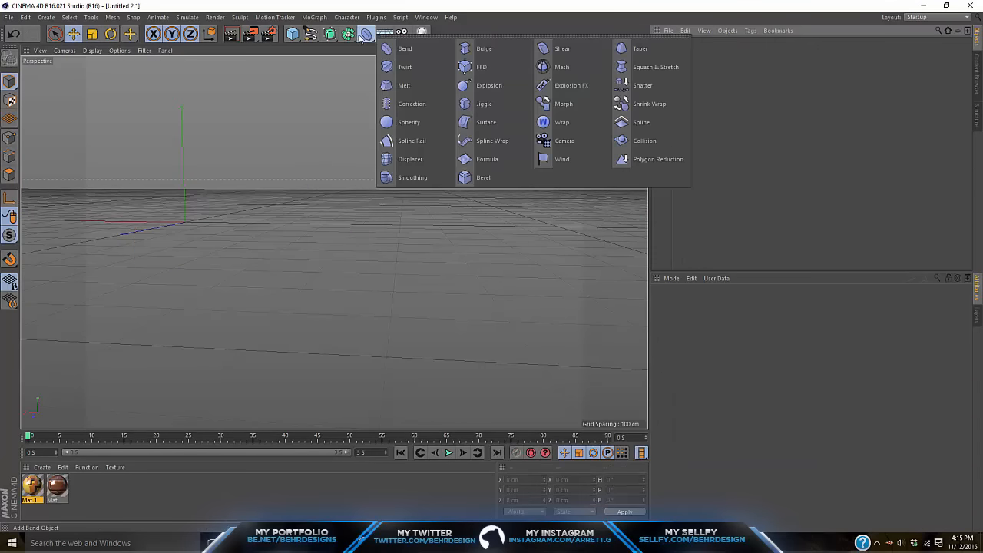
{"action": "left_click", "coordinate": [388, 85]}
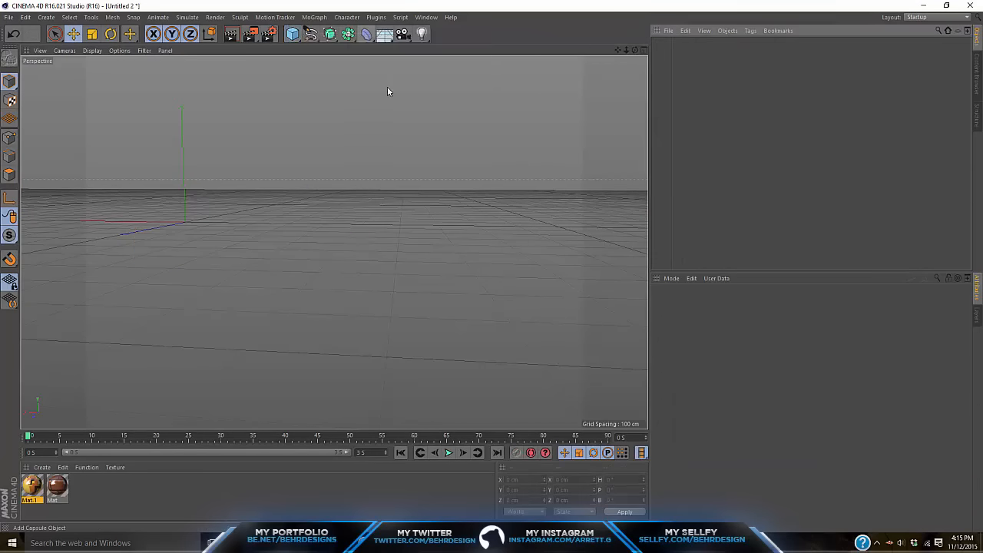
{"action": "left_click_drag", "start_coordinate": [104, 221], "coordinate": [304, 236]}
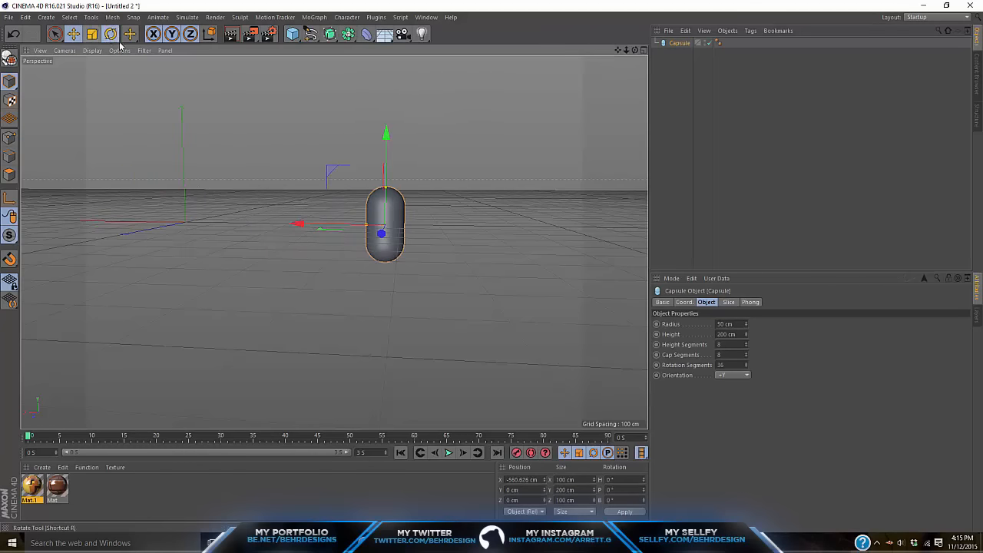
- Rotate the capsule to a bank angle of 90° and scale it uniformly to about 281%
{"action": "left_click", "coordinate": [110, 34]}
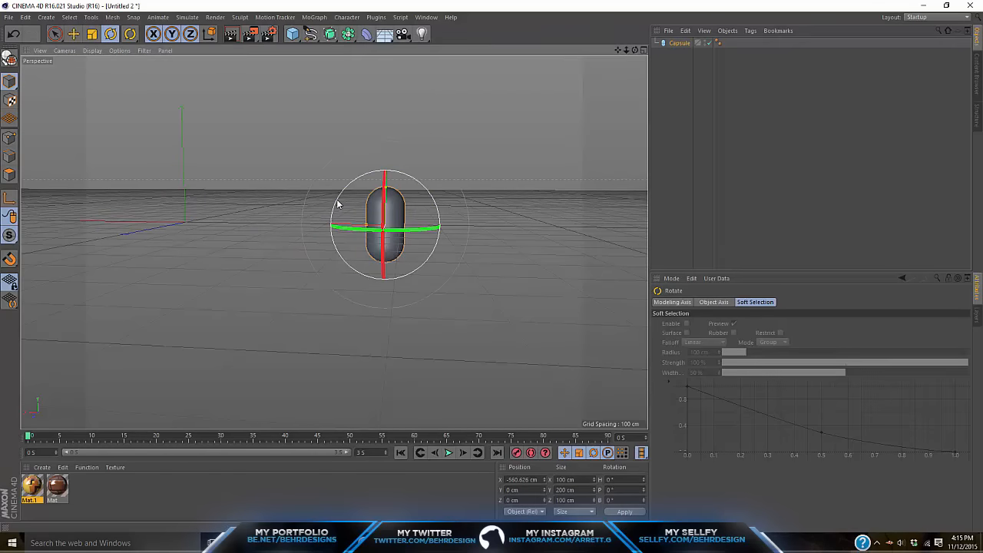
{"action": "left_click_drag", "start_coordinate": [337, 204], "coordinate": [331, 244]}
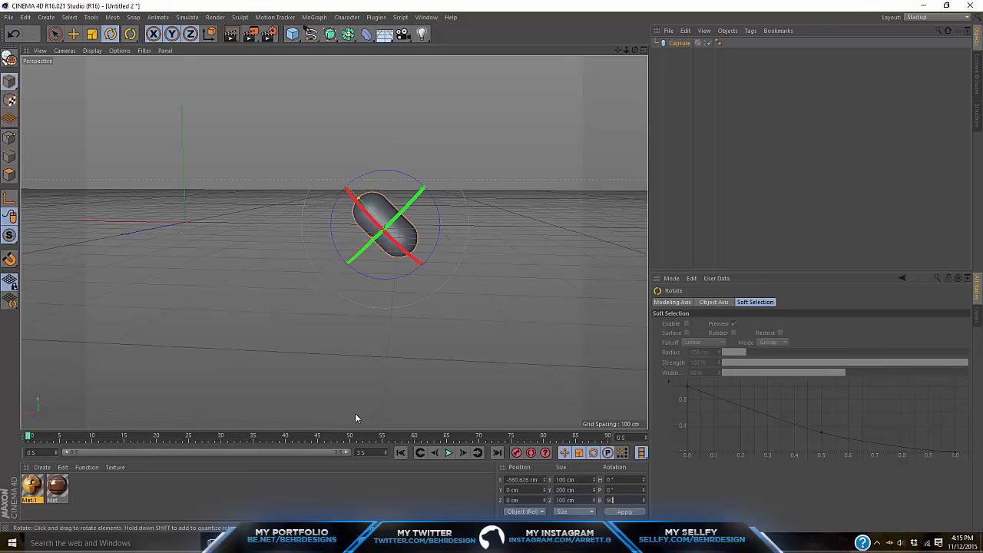
{"action": "key", "text": "Return"}
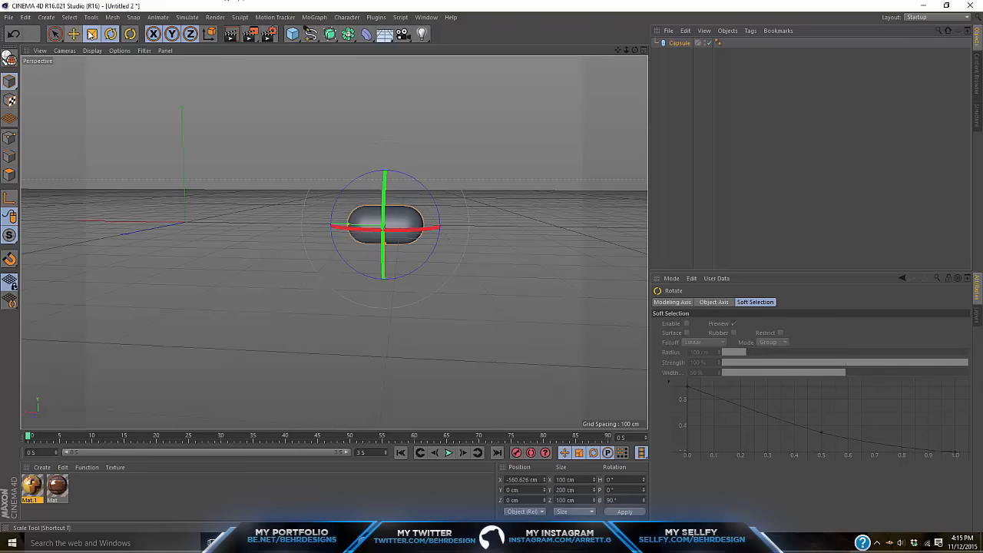
{"action": "left_click", "coordinate": [92, 34]}
{"action": "left_click_drag", "start_coordinate": [285, 161], "coordinate": [376, 182]}
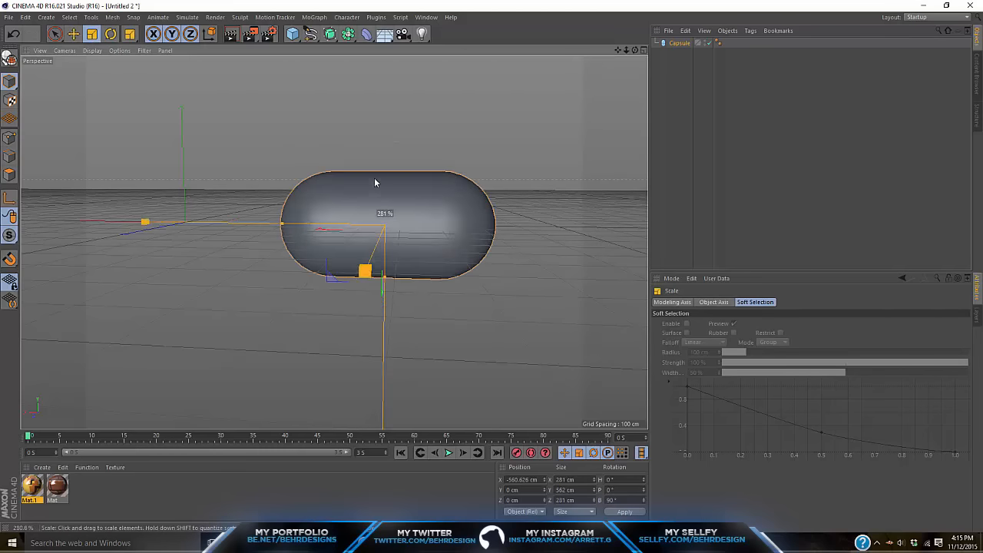
- Set the capsule to 14 cap segments, 691 rotation segments and 255 height segments, and lengthen it to 653 cm
{"action": "left_click", "coordinate": [681, 43]}
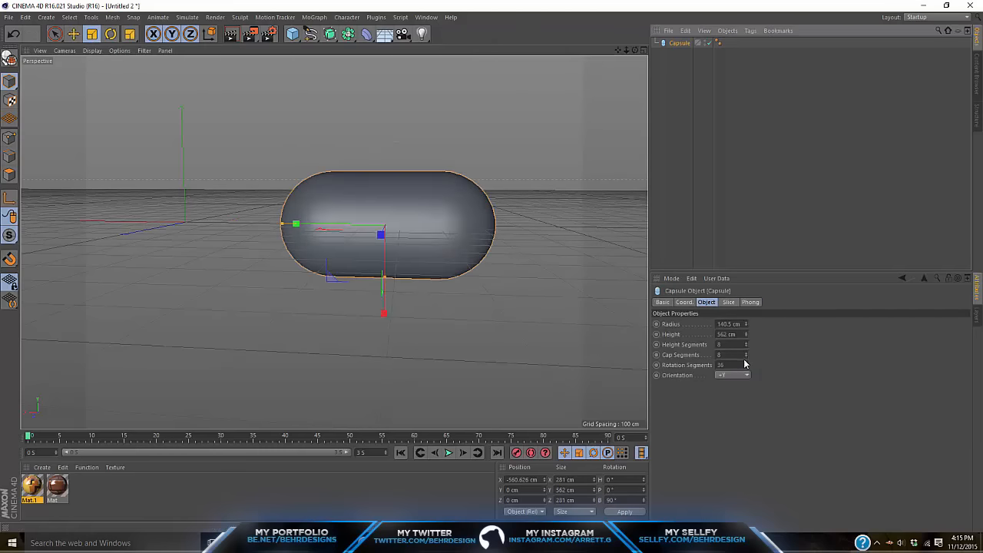
{"action": "mouse_move", "coordinate": [746, 356]}
{"action": "left_mouse_down"}
{"action": "mouse_move", "coordinate": [747, 384]}
{"action": "mouse_move", "coordinate": [749, 349]}
{"action": "left_mouse_up"}
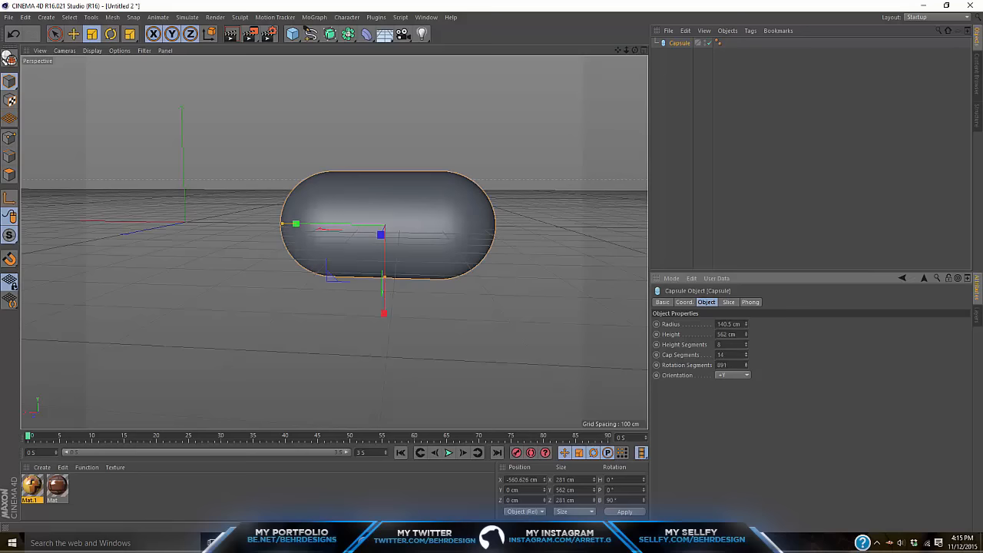
{"action": "left_click_drag", "start_coordinate": [745, 365], "coordinate": [746, 366]}
{"action": "left_click_drag", "start_coordinate": [745, 335], "coordinate": [746, 335]}
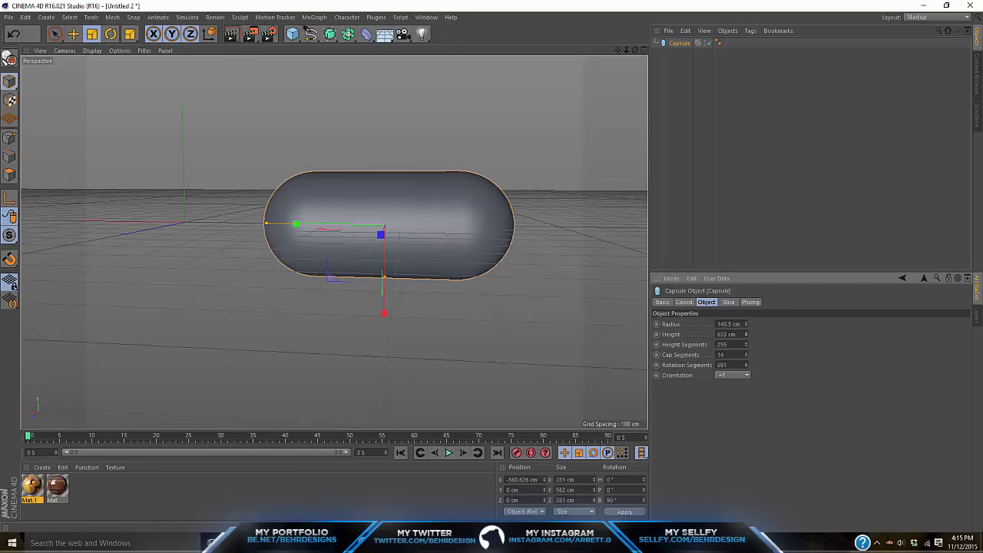
- Try slicing the capsule from 0° to 180°, and turn the slice back off
{"action": "left_click", "coordinate": [726, 303]}
{"action": "left_click", "coordinate": [700, 323]}
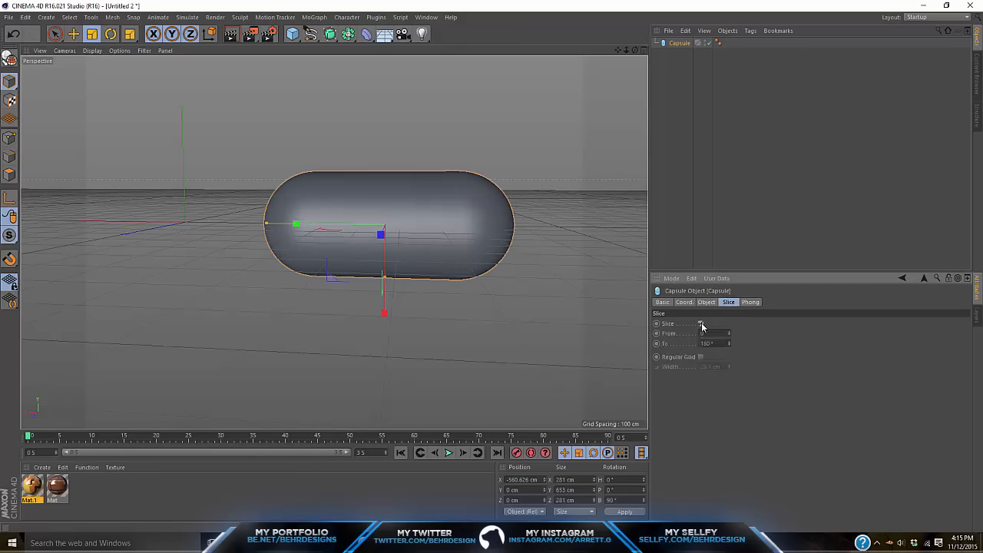
{"action": "left_click_drag", "start_coordinate": [634, 49], "coordinate": [333, 241]}
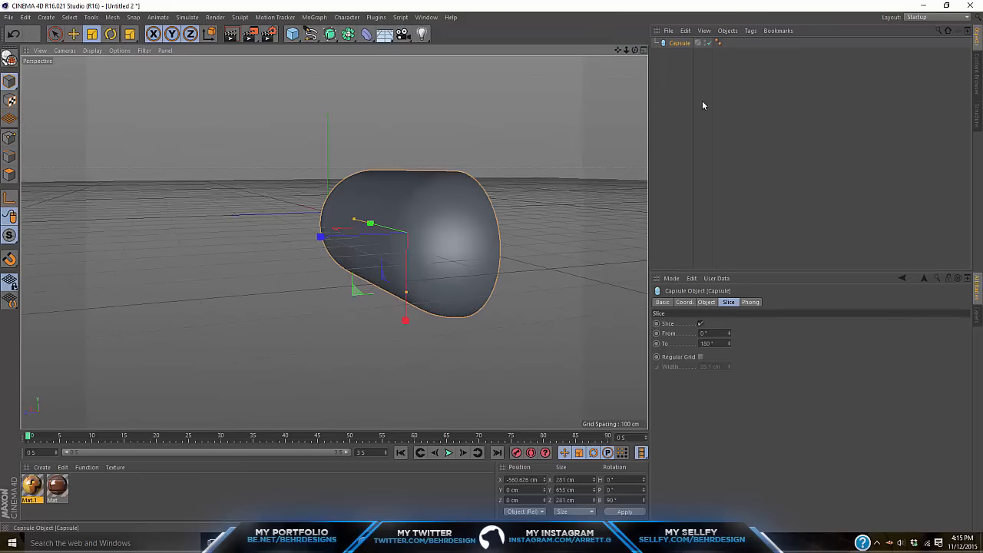
{"action": "left_click", "coordinate": [699, 323]}
- Reduce the capsule to a height of 473 cm and a radius of 121 cm
{"action": "left_click", "coordinate": [705, 303]}
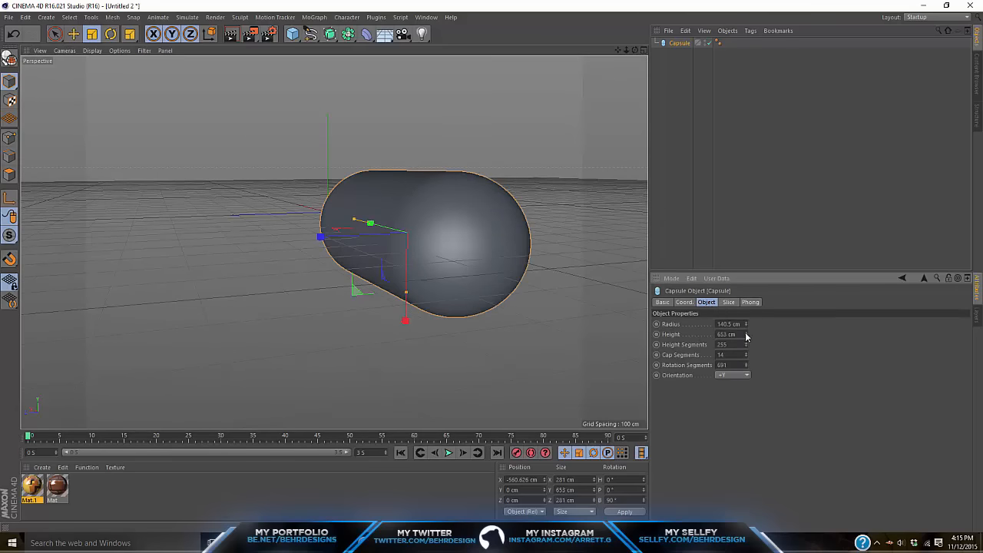
{"action": "left_click_drag", "start_coordinate": [744, 334], "coordinate": [745, 361]}
{"action": "left_click_drag", "start_coordinate": [634, 50], "coordinate": [335, 242]}
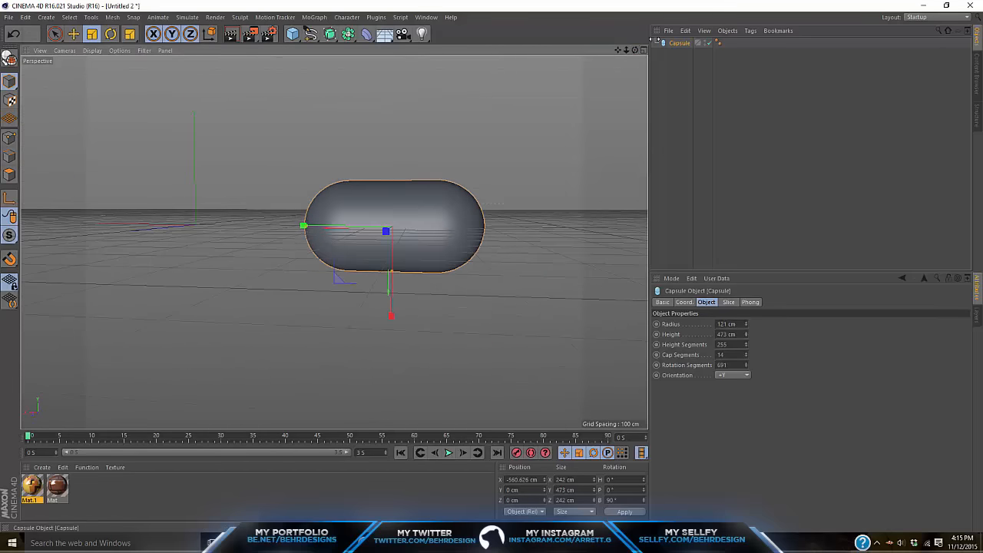
- Add a cylinder primitive, and delete both it and the large horizontal capsule
{"action": "left_click", "coordinate": [292, 34]}
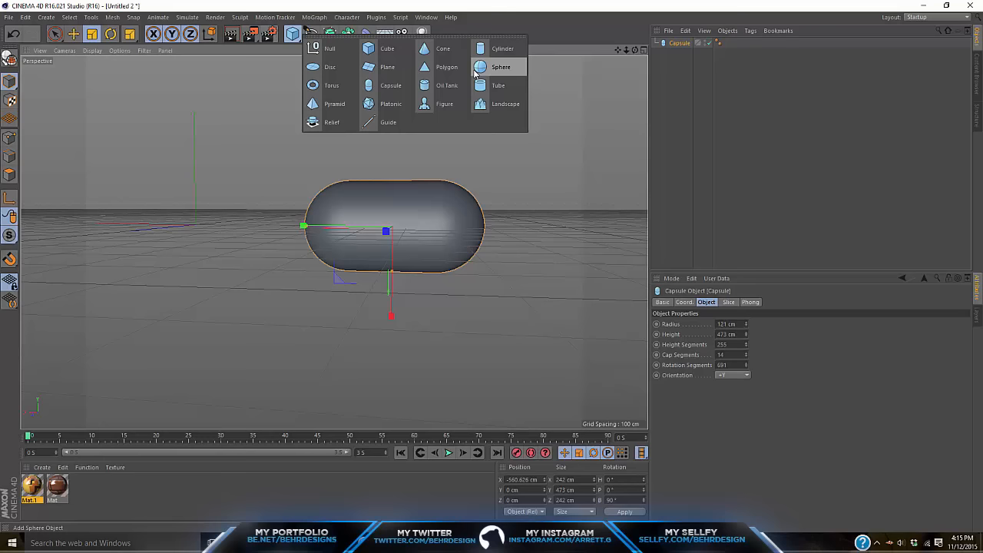
{"action": "left_click", "coordinate": [498, 49]}
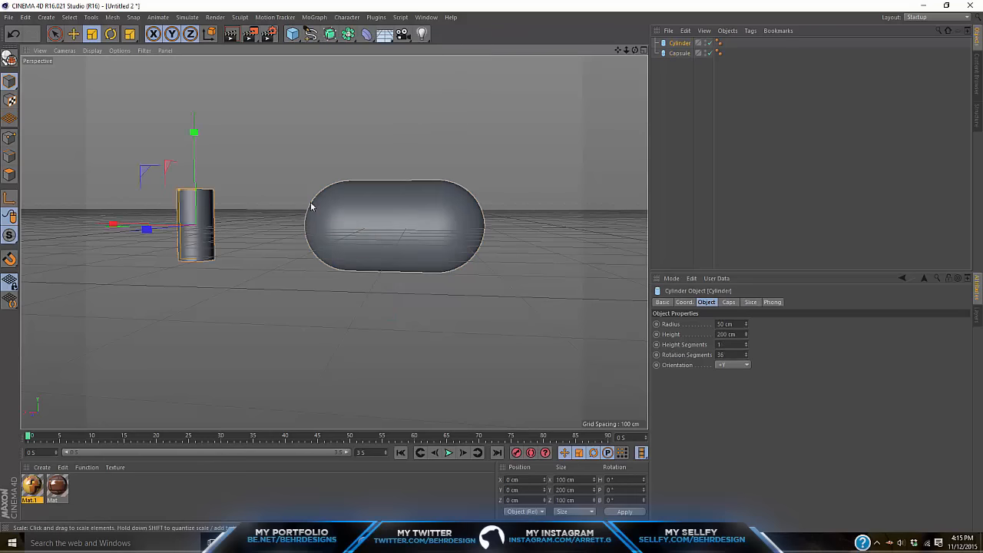
{"action": "key", "text": "Delete"}
{"action": "left_click", "coordinate": [372, 234]}
{"action": "key", "text": "Delete"}
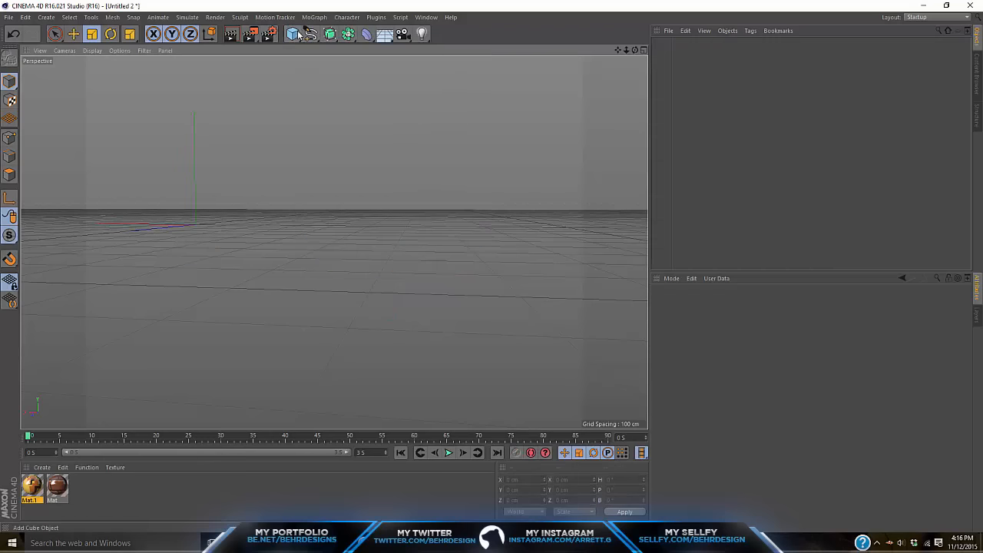
- Add a new capsule and a new cylinder primitive at the origin, keeping both at default size
{"action": "left_click", "coordinate": [298, 34]}
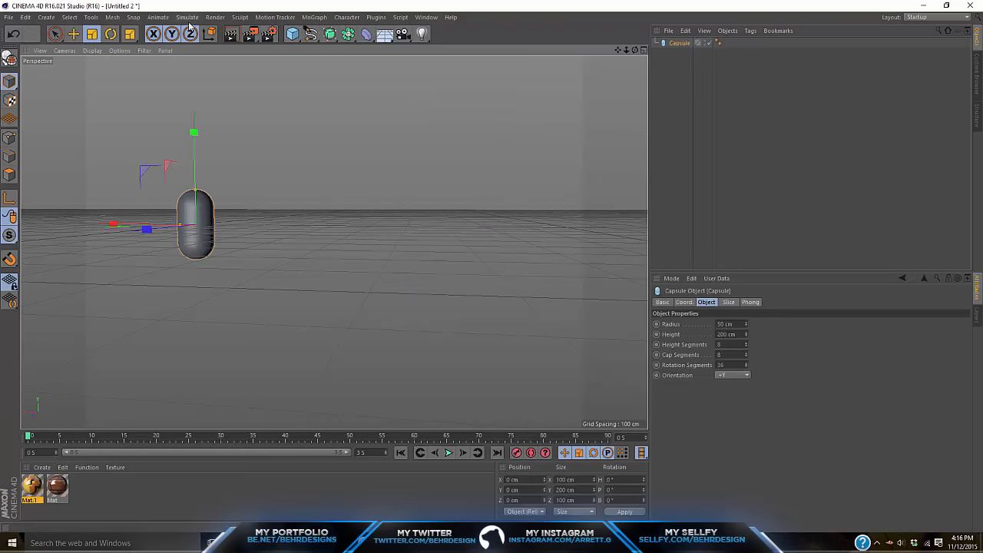
{"action": "left_click_drag", "start_coordinate": [293, 33], "coordinate": [492, 47]}
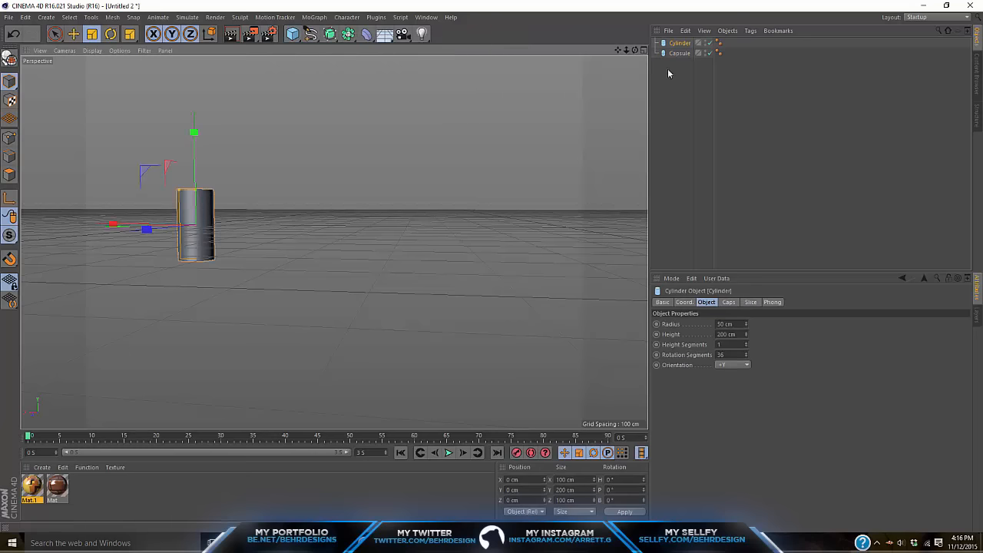
{"action": "left_click_drag", "start_coordinate": [617, 50], "coordinate": [766, 107]}
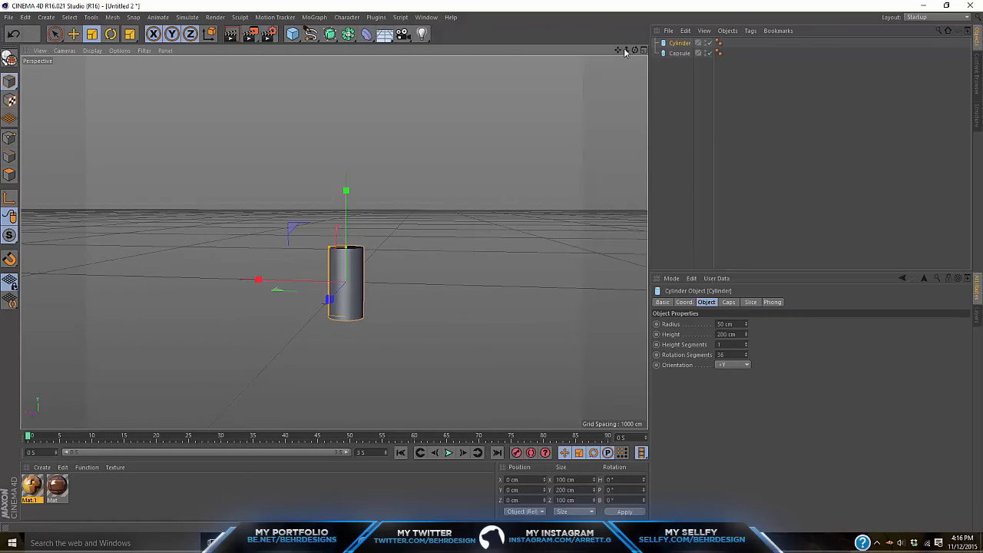
{"action": "left_click_drag", "start_coordinate": [626, 51], "coordinate": [702, 51]}
{"action": "left_click_drag", "start_coordinate": [617, 50], "coordinate": [597, 0]}
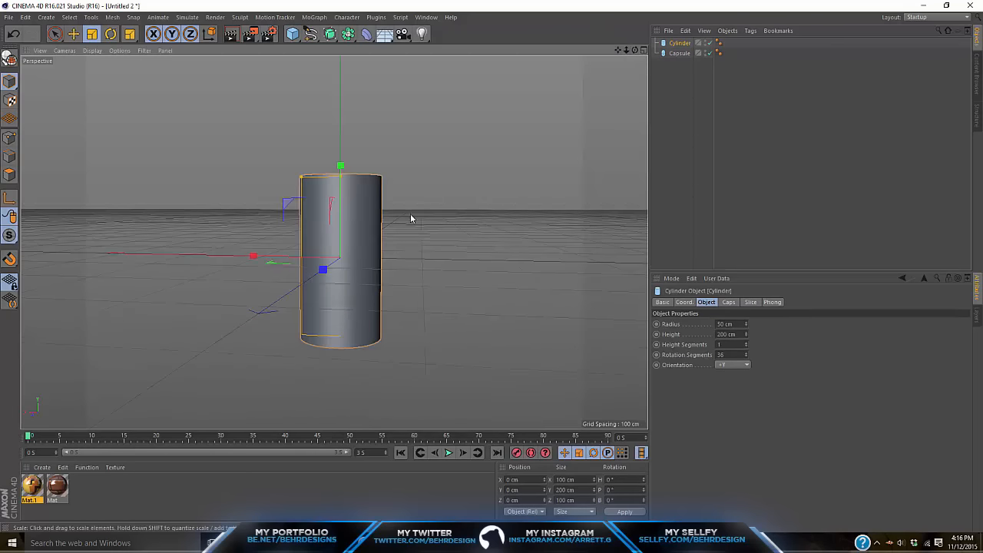
- Lower the capsule along Y to about -114.7 cm and flatten the cylinder into a thin disc
{"action": "left_click", "coordinate": [349, 197]}
{"action": "key", "text": "e"}
{"action": "left_click_drag", "start_coordinate": [331, 159], "coordinate": [331, 255]}
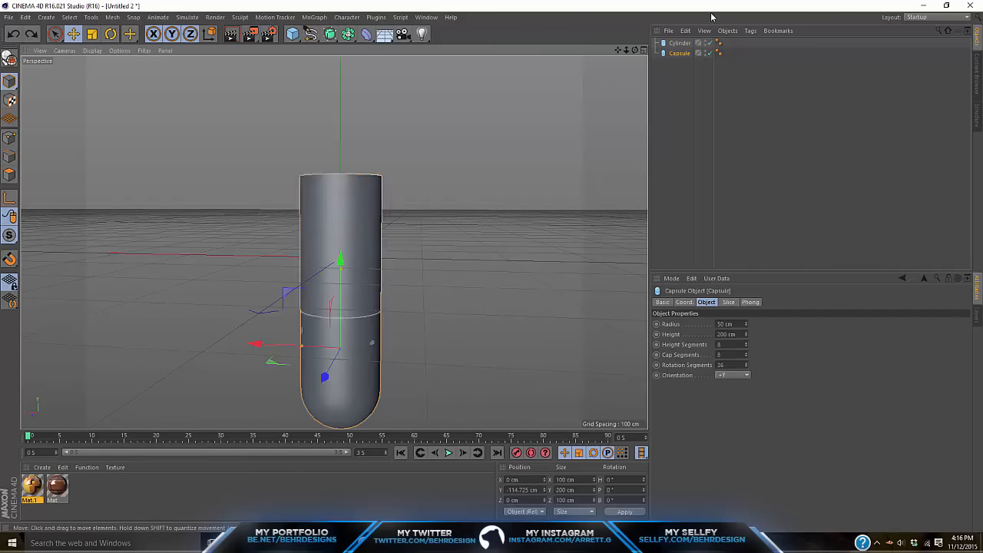
{"action": "left_click", "coordinate": [674, 46]}
{"action": "left_click_drag", "start_coordinate": [340, 175], "coordinate": [355, 111]}
- Try raising the capsule to about 76.8 cm in Y and shortening it to 41 cm, and undo both changes
{"action": "left_click", "coordinate": [339, 263]}
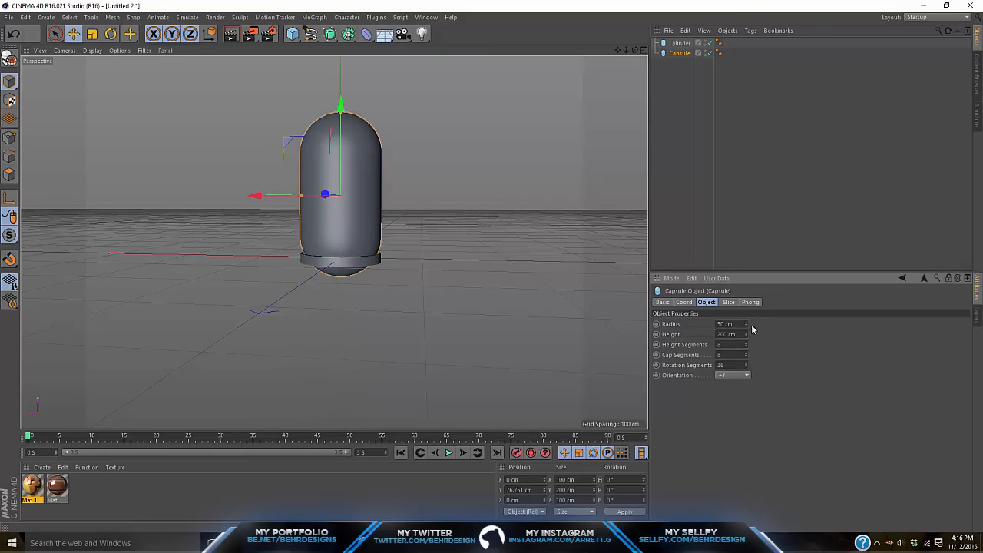
{"action": "left_click_drag", "start_coordinate": [747, 335], "coordinate": [746, 407]}
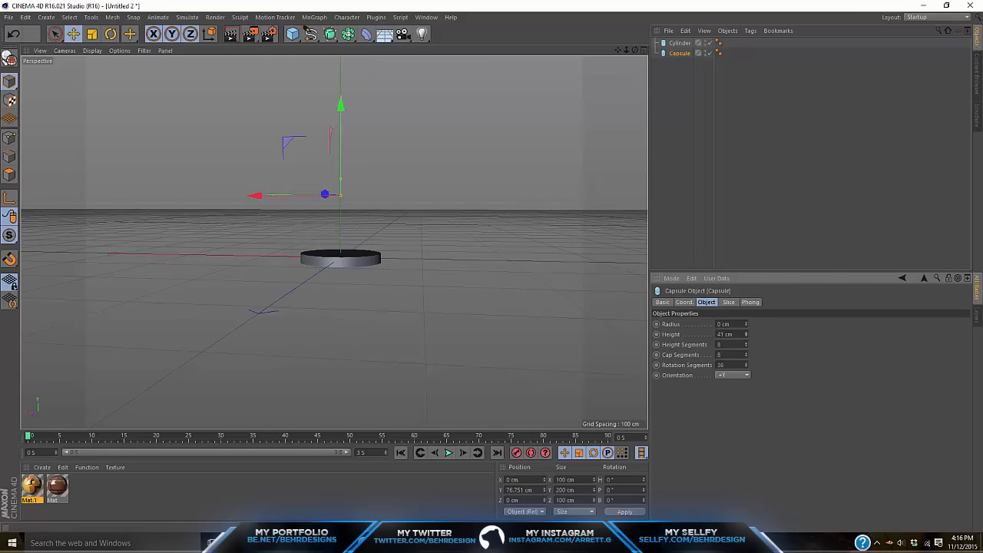
{"action": "key", "text": "ctrl+z"}
{"action": "key", "text": "ctrl+z"}
{"action": "key", "text": "ctrl+z"}
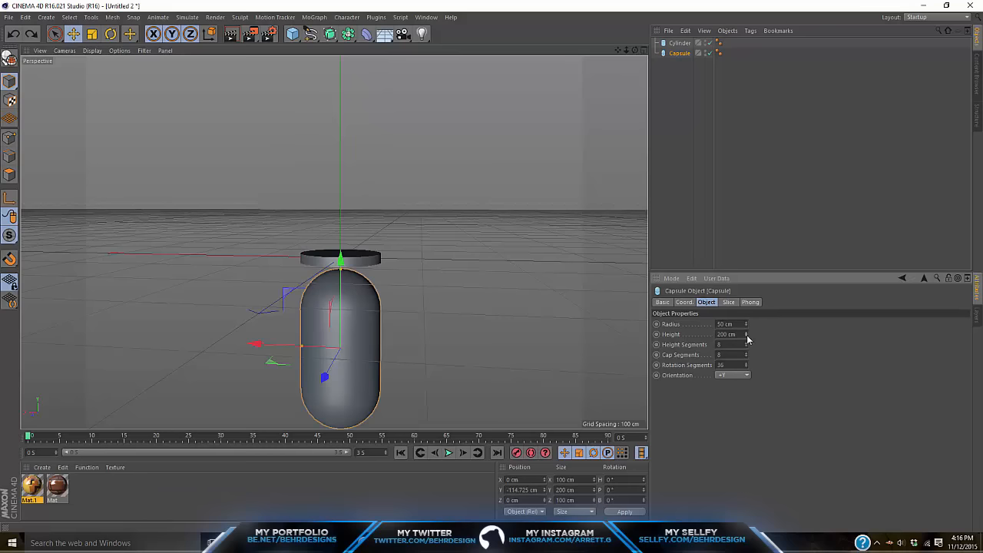
- Raise the capsule along Y to about 94.9 cm so it stands on the flat cylinder
{"action": "left_click_drag", "start_coordinate": [340, 261], "coordinate": [339, 96]}
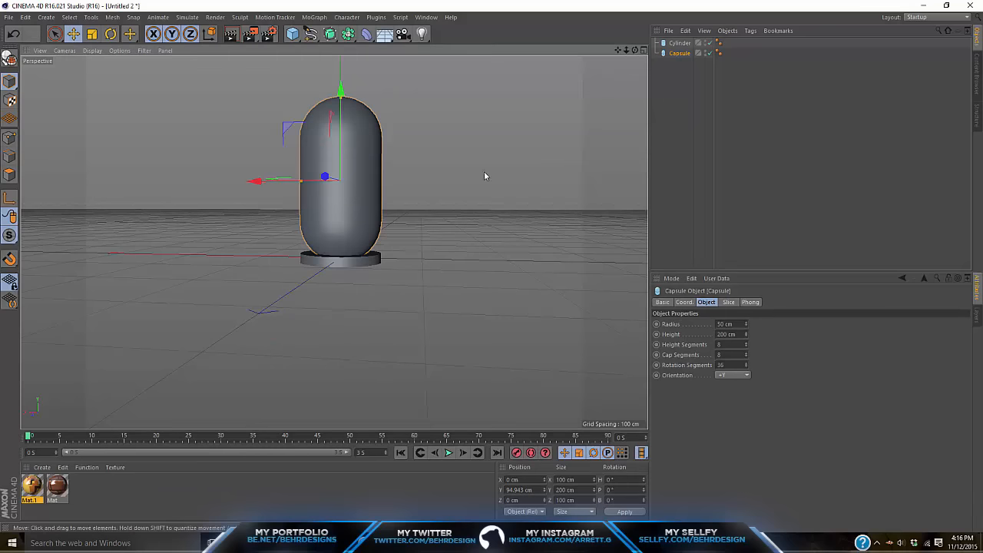
{"action": "mouse_move", "coordinate": [744, 335]}
{"action": "left_mouse_down"}
{"action": "mouse_move", "coordinate": [745, 361]}
{"action": "mouse_move", "coordinate": [745, 313]}
{"action": "mouse_move", "coordinate": [747, 322]}
{"action": "left_mouse_up"}
{"action": "left_click", "coordinate": [682, 42]}
{"action": "key", "text": "ctrl+z"}
- Lengthen the cylinder to about 123.4 cm and raise it to about 63.8 cm in Y as the bullet's straight body, then deselect it
{"action": "left_click_drag", "start_coordinate": [340, 166], "coordinate": [345, 135]}
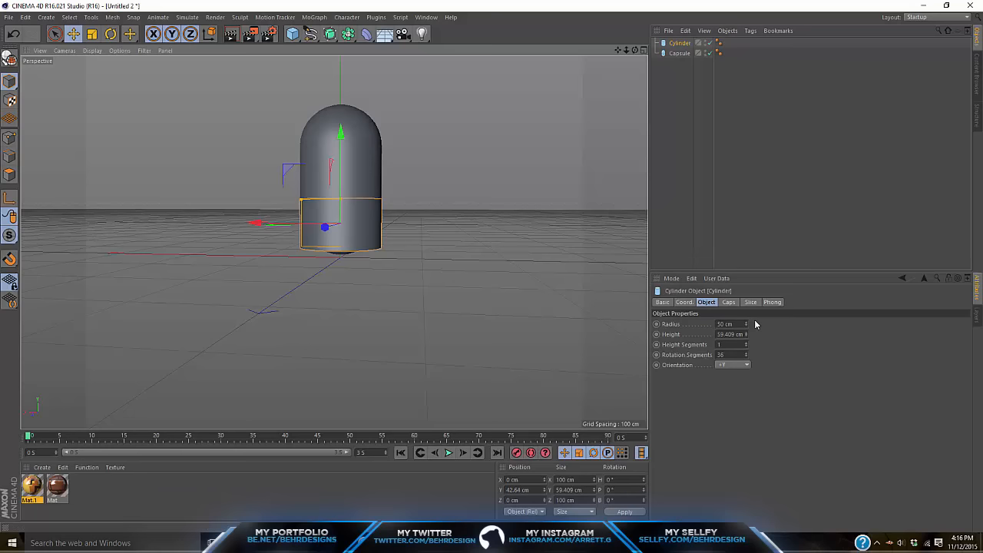
{"action": "left_click_drag", "start_coordinate": [746, 335], "coordinate": [746, 318]}
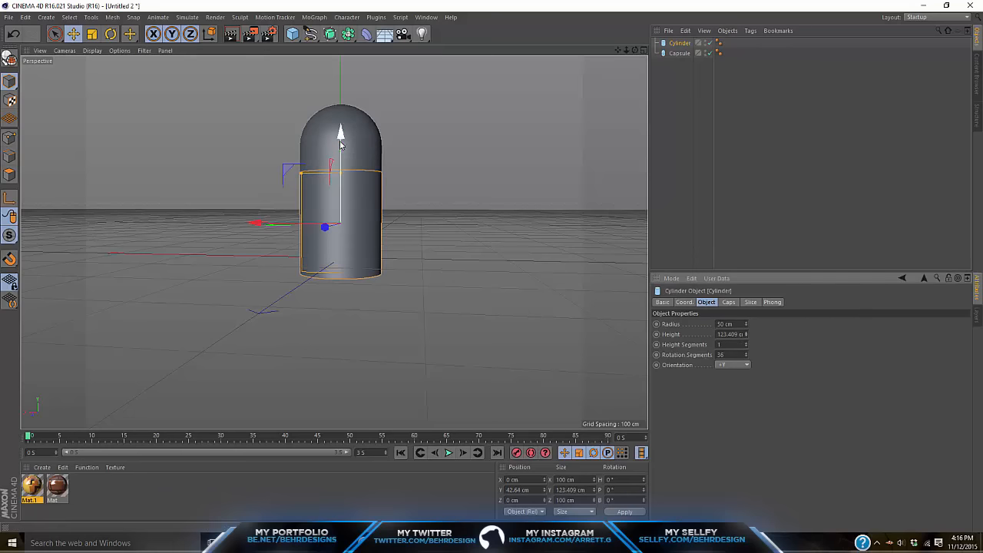
{"action": "left_click_drag", "start_coordinate": [340, 145], "coordinate": [342, 127]}
{"action": "left_click", "coordinate": [816, 236]}
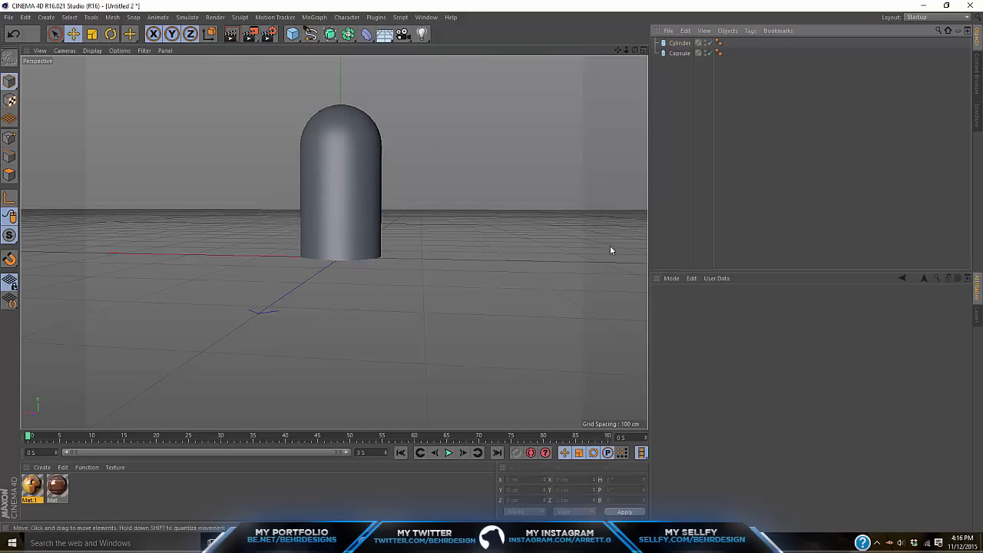
- Duplicate the body cylinder, flatten the copy to about 9.4 cm high and lower it to about -2.7 cm in Y
{"action": "left_click", "coordinate": [676, 44]}
{"action": "key", "text": "ctrl+c"}
{"action": "key", "text": "ctrl+v"}
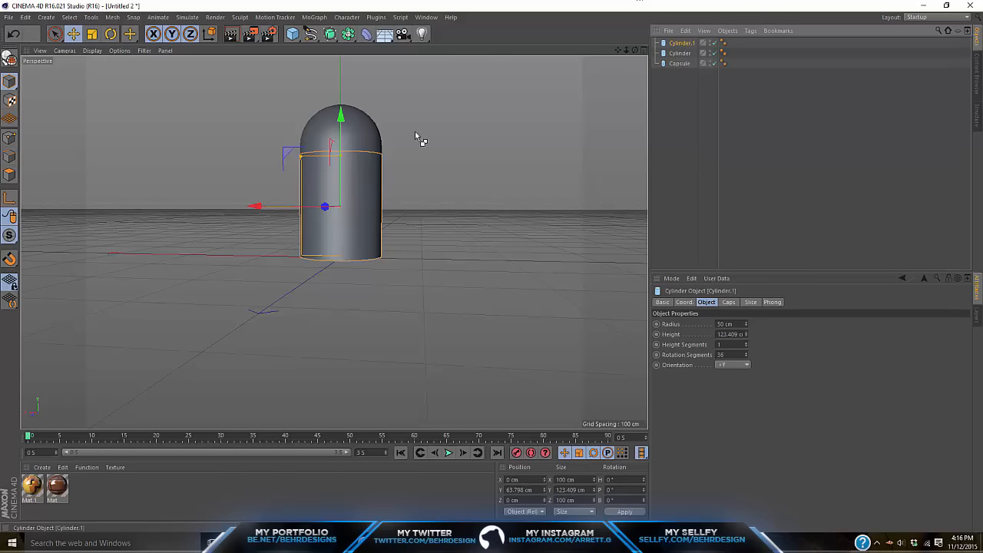
{"action": "left_click_drag", "start_coordinate": [340, 156], "coordinate": [341, 206]}
{"action": "left_click_drag", "start_coordinate": [342, 114], "coordinate": [341, 170]}
- Check the Bullet Bill reference in the browser, set the copy's radius to 42 cm and height to about 27.4 cm, and raise it to about 8 cm in Y
{"action": "key", "text": "alt+Tab"}
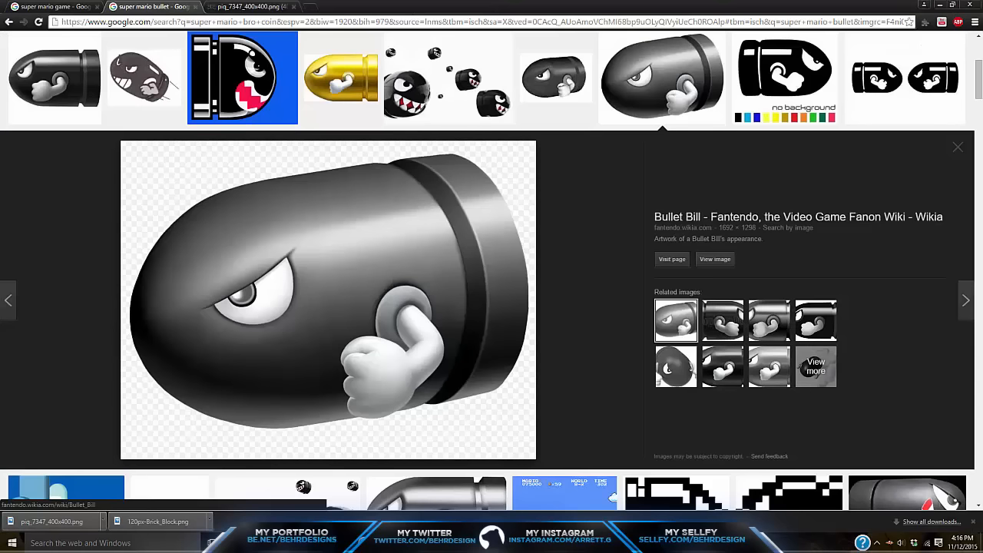
{"action": "key", "text": "alt+Tab"}
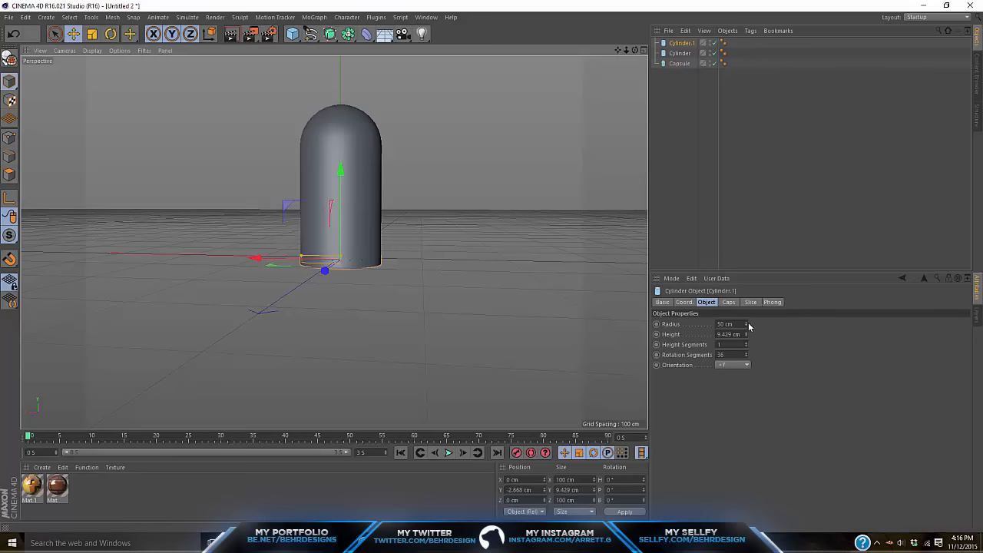
{"action": "left_click_drag", "start_coordinate": [748, 324], "coordinate": [740, 327]}
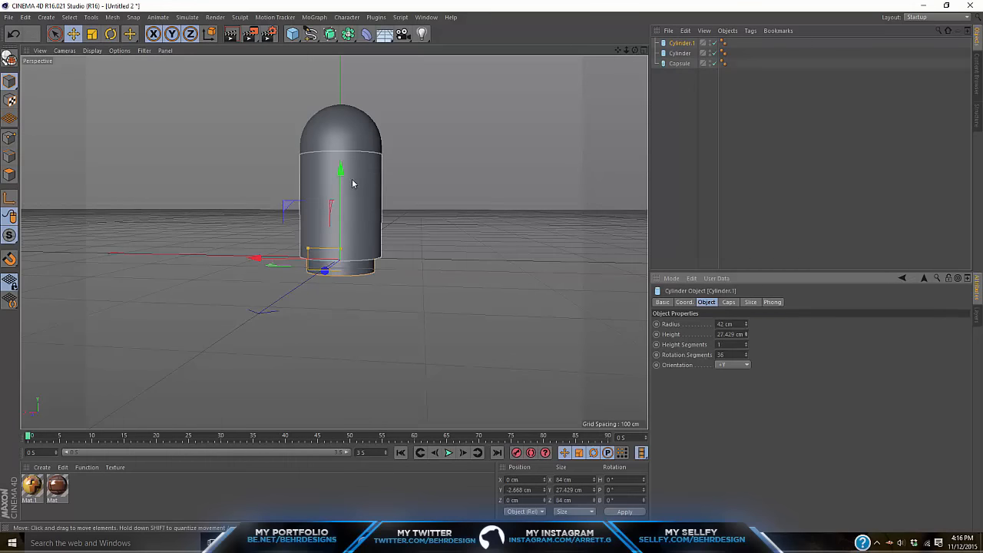
{"action": "left_click_drag", "start_coordinate": [340, 166], "coordinate": [340, 159]}
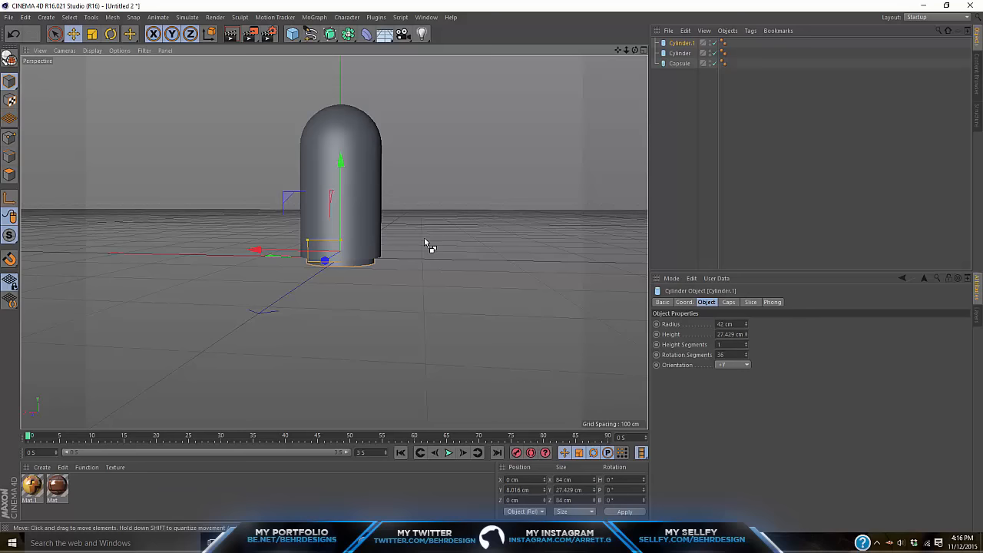
- Duplicate the body cylinder again, set the copy's height to 9 cm and place it below the narrow ring at about -7.2 cm in Y
{"action": "left_click", "coordinate": [359, 186]}
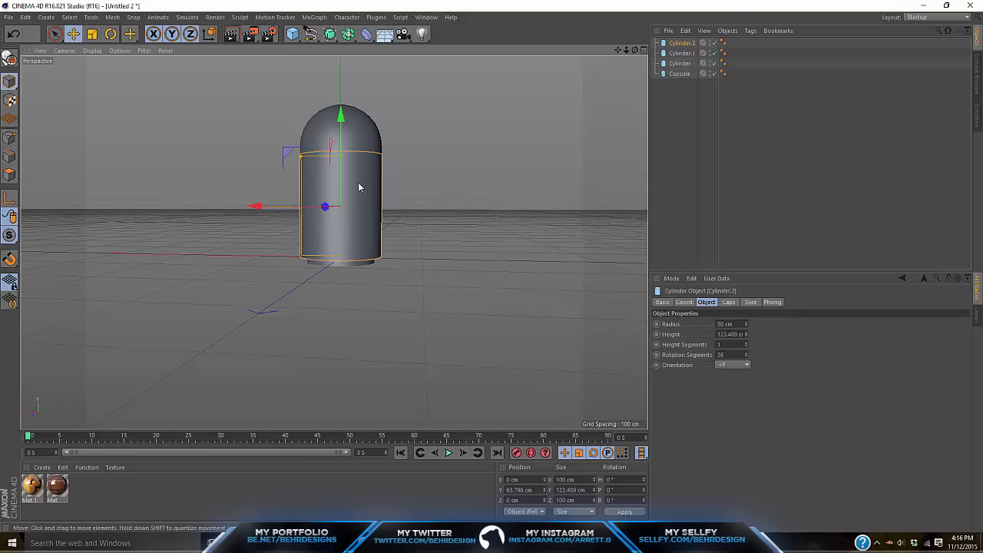
{"action": "left_click_drag", "start_coordinate": [340, 117], "coordinate": [340, 217]}
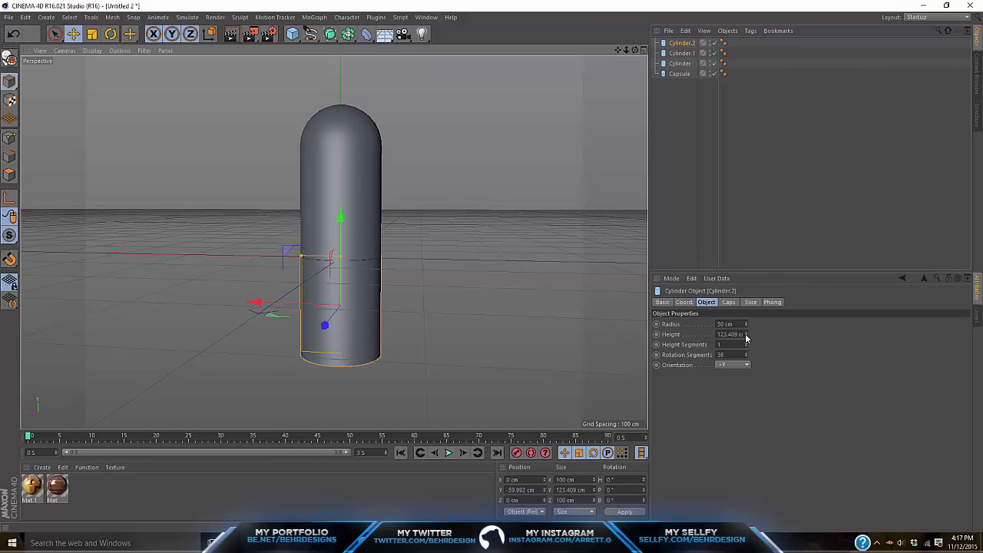
{"action": "mouse_move", "coordinate": [745, 338]}
{"action": "left_mouse_down"}
{"action": "mouse_move", "coordinate": [746, 355]}
{"action": "mouse_move", "coordinate": [745, 338]}
{"action": "left_mouse_up"}
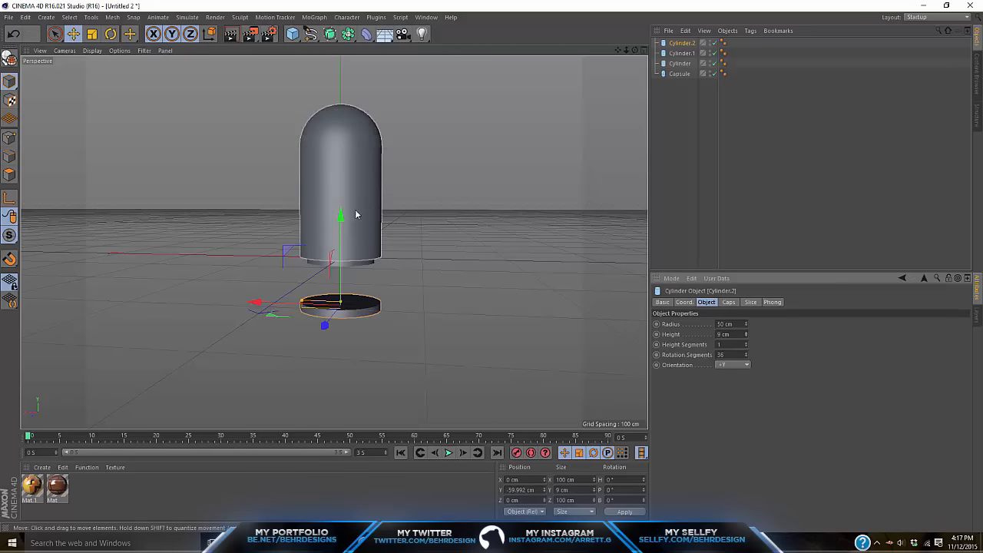
{"action": "left_click_drag", "start_coordinate": [355, 215], "coordinate": [360, 176]}
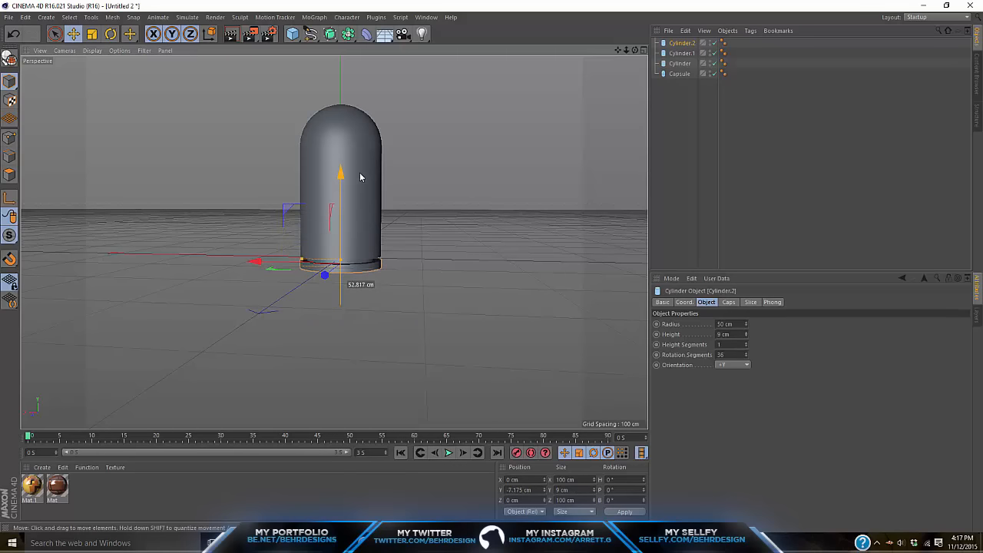
- Select the capsule and all three cylinders, rotate them together to a 90° bank so the bullet lies horizontally, and deselect them
{"action": "left_click", "coordinate": [362, 140]}
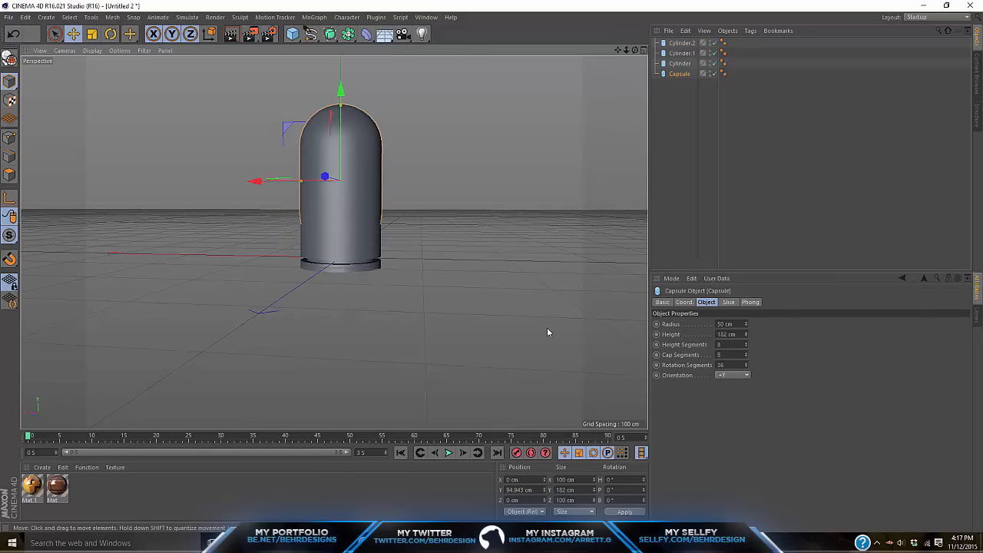
{"action": "left_click_drag", "start_coordinate": [699, 105], "coordinate": [666, 41]}
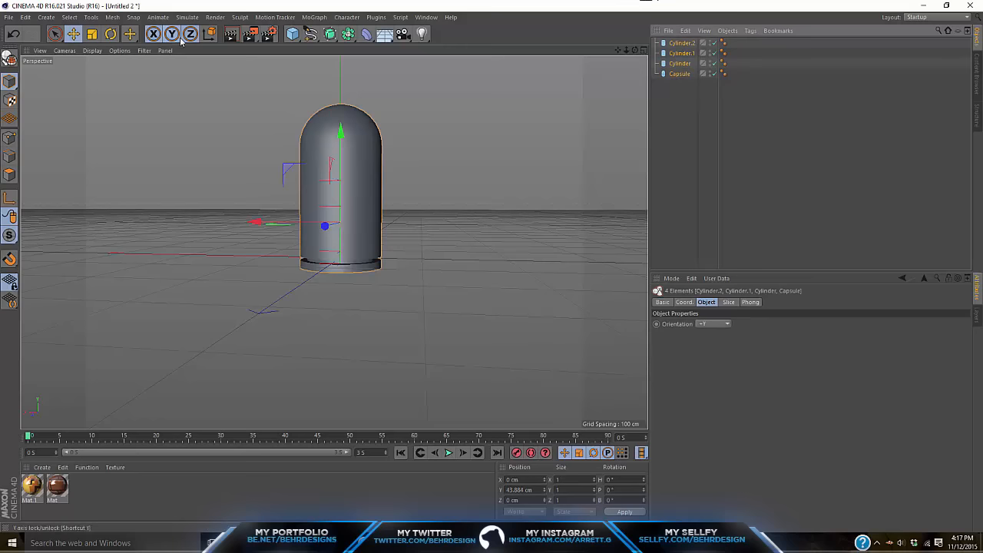
{"action": "left_click", "coordinate": [110, 34]}
{"action": "left_click_drag", "start_coordinate": [362, 171], "coordinate": [634, 478]}
{"action": "double_click", "coordinate": [620, 500]}
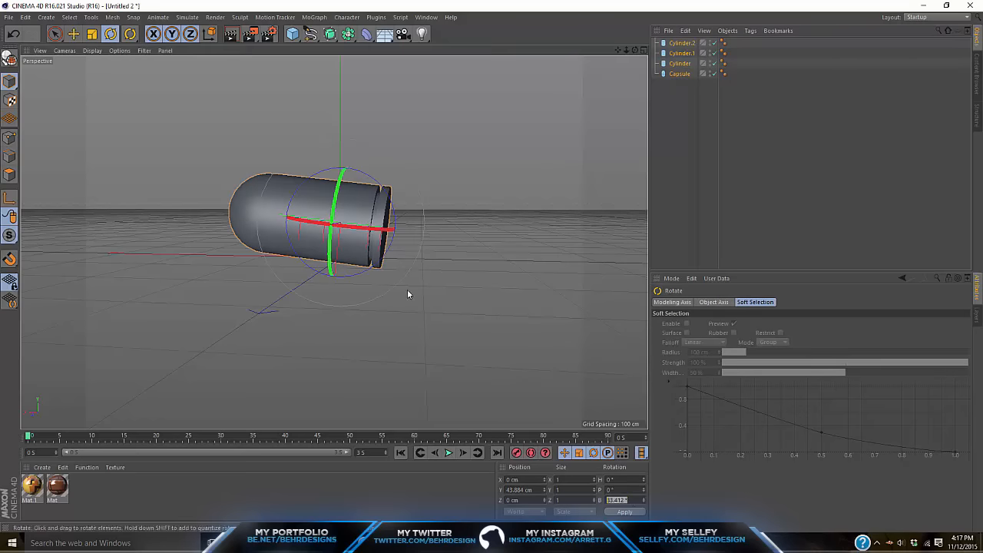
{"action": "type", "text": "90"}
{"action": "key", "text": "Return"}
{"action": "left_click", "coordinate": [684, 198]}
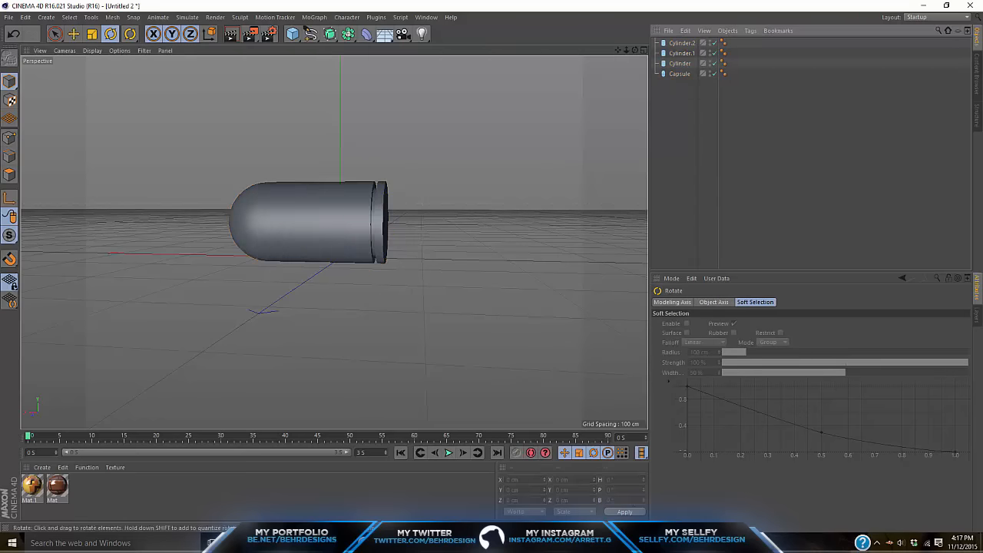
- Check the Bullet Bill reference in the browser, and shorten the bullet by bringing the body's rear end and both rear rings closer to the nose
{"action": "key", "text": "alt+Tab"}
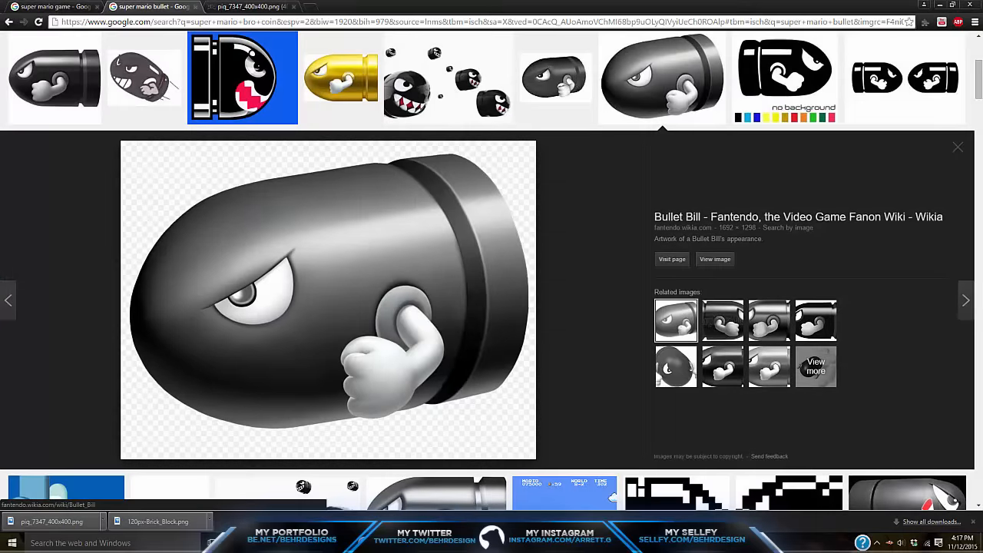
{"action": "key", "text": "alt+Tab"}
{"action": "left_click", "coordinate": [342, 226]}
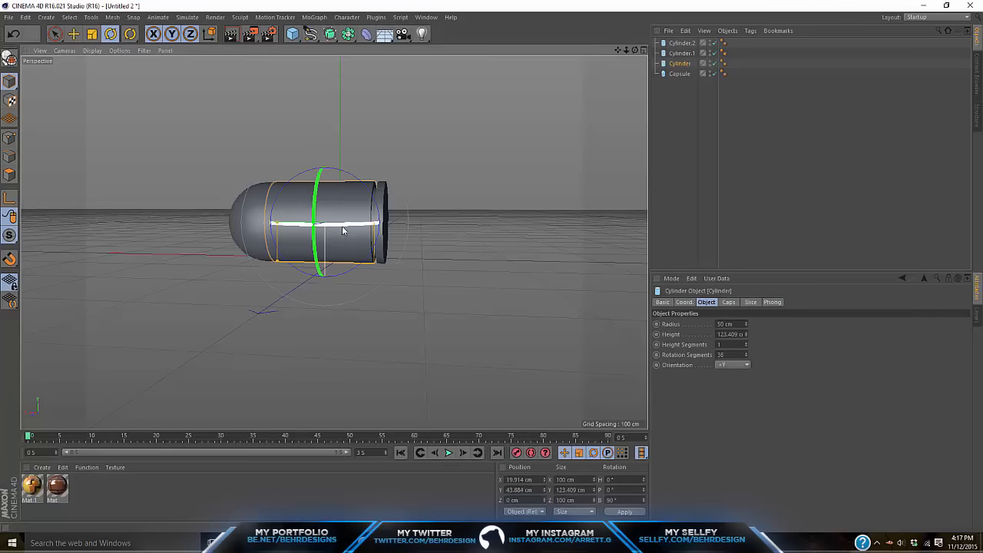
{"action": "key", "text": "e"}
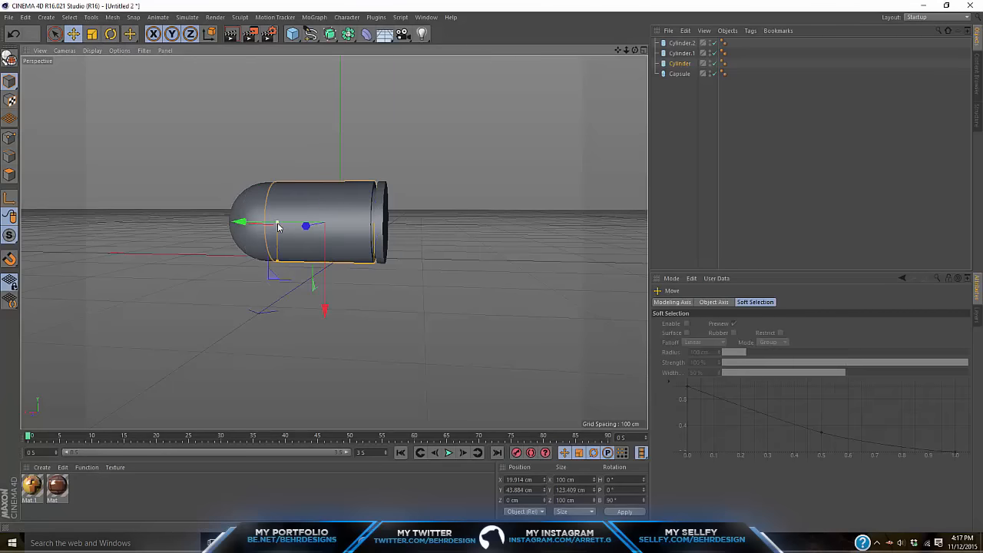
{"action": "mouse_move", "coordinate": [274, 223]}
{"action": "left_mouse_down"}
{"action": "mouse_move", "coordinate": [293, 225]}
{"action": "mouse_move", "coordinate": [279, 222]}
{"action": "left_mouse_up"}
{"action": "left_click", "coordinate": [368, 210]}
{"action": "left_click", "coordinate": [379, 214], "text": "shift"}
{"action": "left_click", "coordinate": [753, 212]}
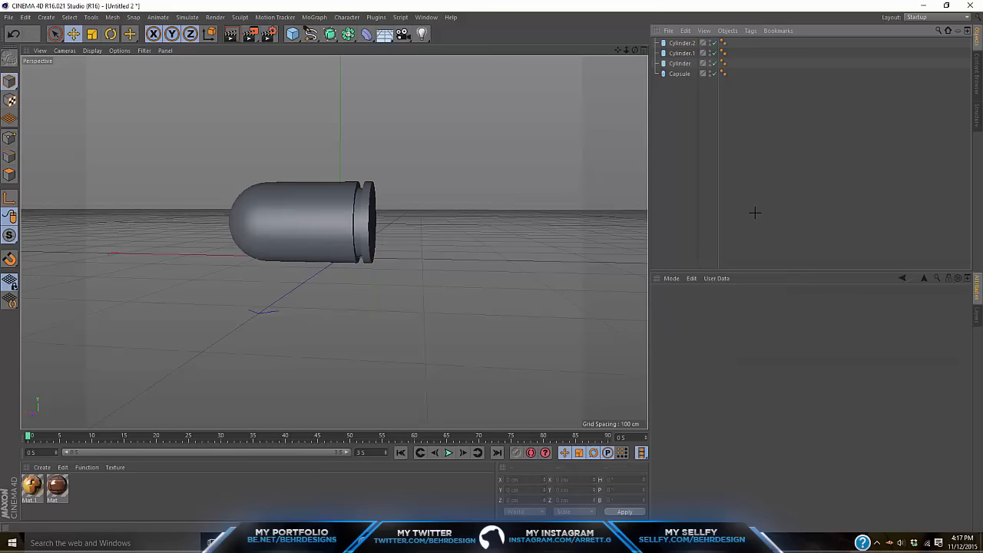
- Group all the bullet parts into one null and copy it into the IsoCity.c4d scene
{"action": "key", "text": "ctrl+a"}
{"action": "key", "text": "alt+g"}
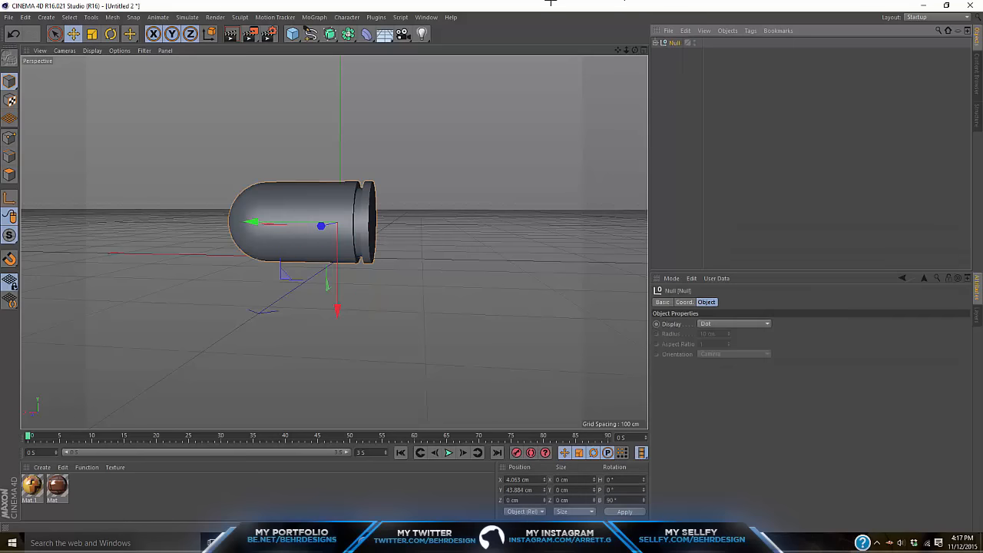
{"action": "left_click", "coordinate": [426, 17]}
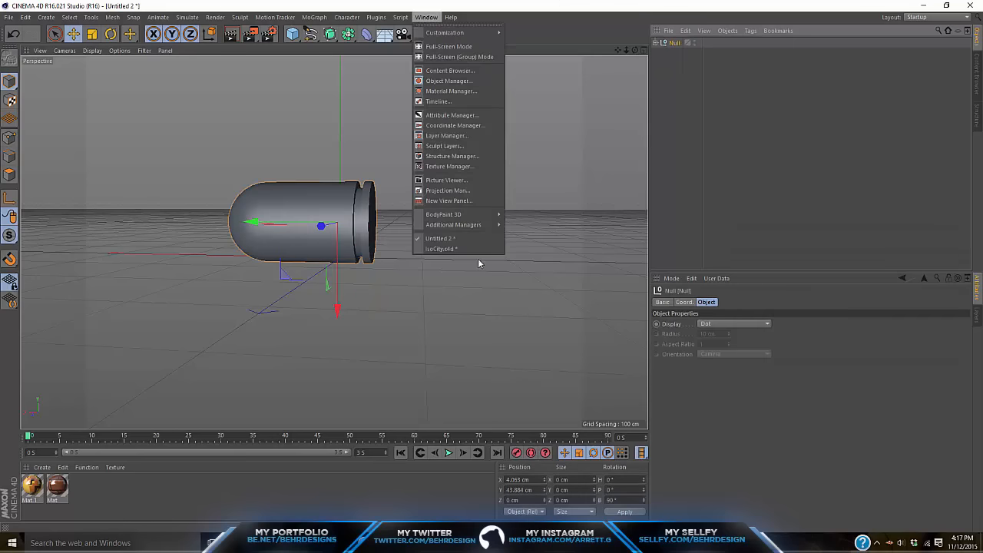
{"action": "left_click", "coordinate": [460, 247]}
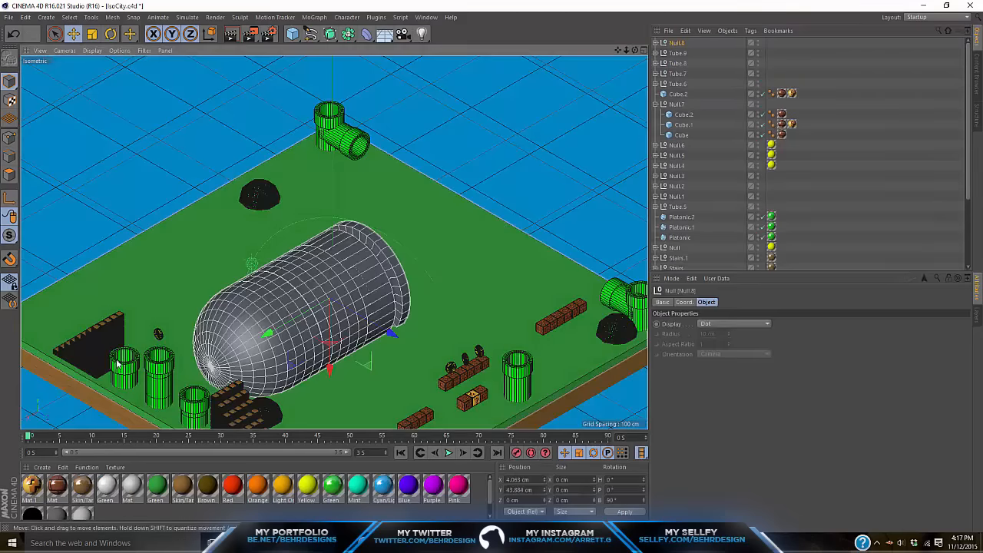
- Create a new material for the bullet and set its colour to black
{"action": "double_click", "coordinate": [128, 518]}
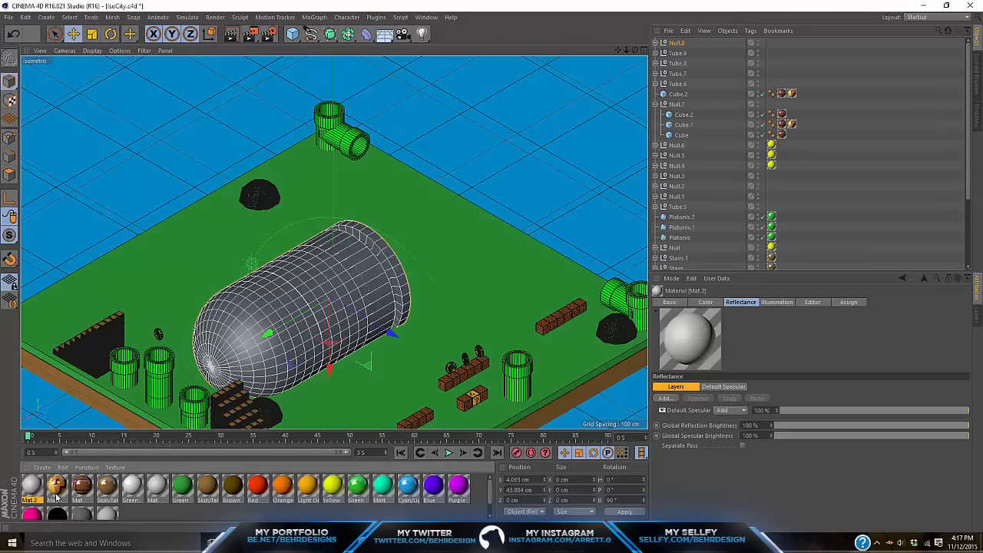
{"action": "double_click", "coordinate": [32, 485]}
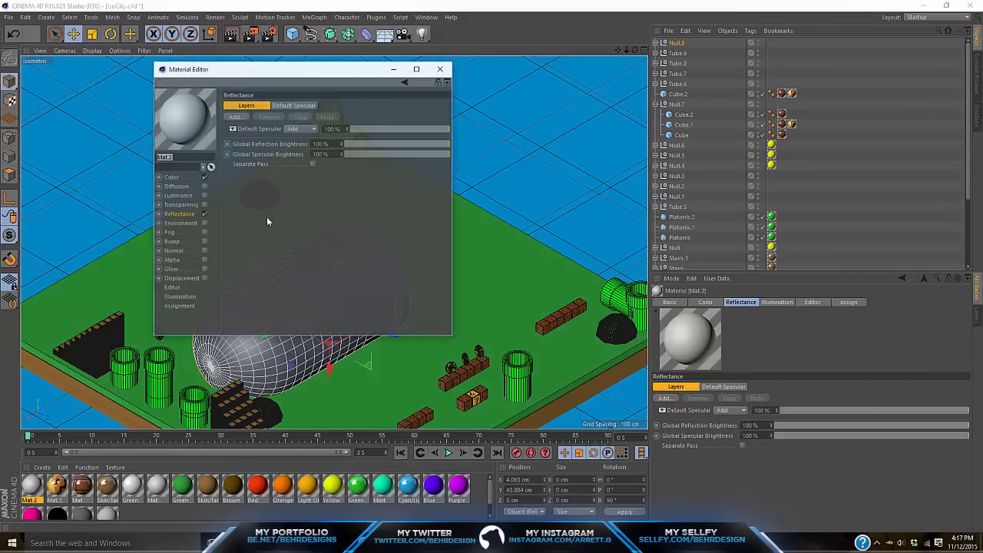
{"action": "left_click", "coordinate": [172, 177]}
{"action": "left_click", "coordinate": [282, 111]}
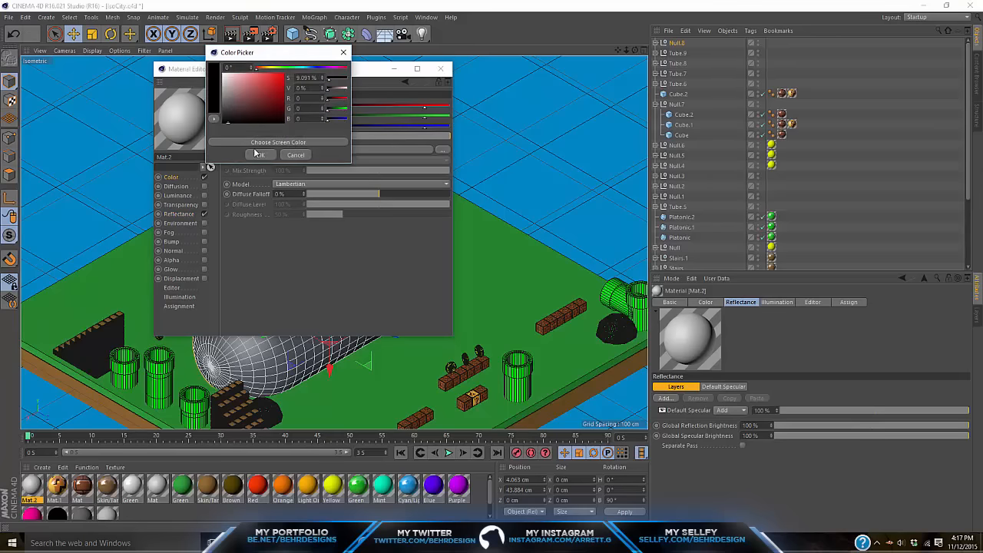
{"action": "left_click", "coordinate": [258, 154]}
- Add a Reflection (Legacy) layer to the black material with global reflection brightness at 10%, and close the material editor
{"action": "left_click", "coordinate": [179, 214]}
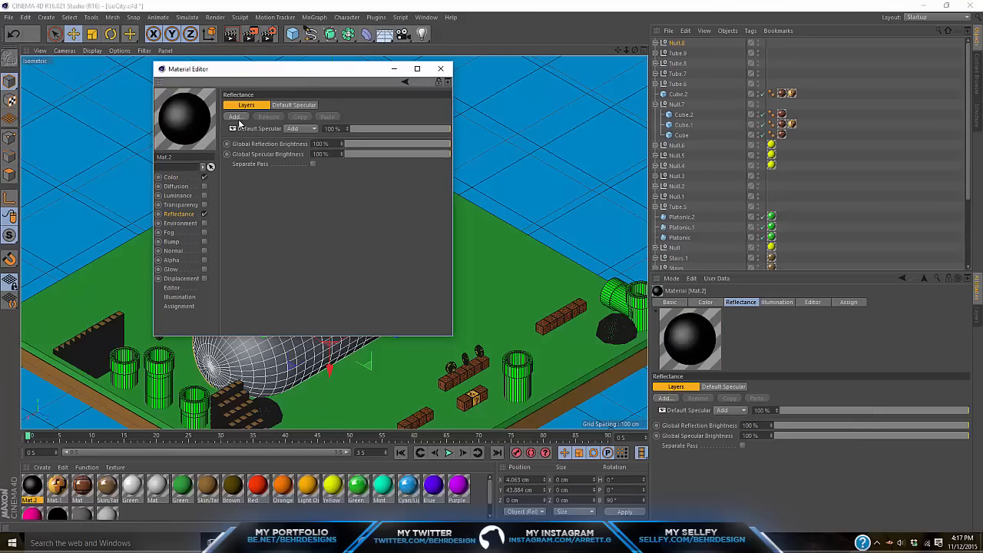
{"action": "left_click", "coordinate": [238, 119]}
{"action": "left_click", "coordinate": [252, 213]}
{"action": "left_click", "coordinate": [236, 117]}
{"action": "left_click", "coordinate": [270, 214]}
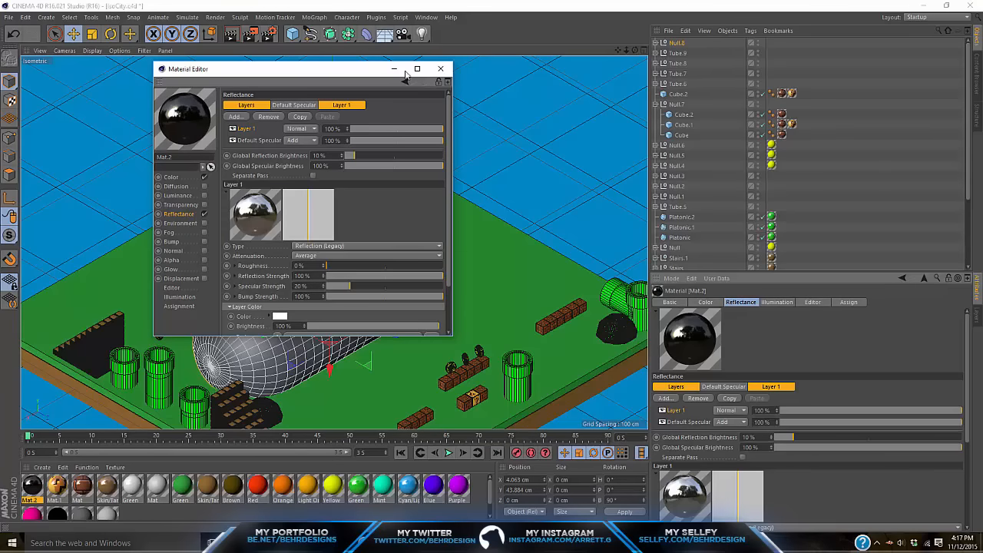
{"action": "left_click", "coordinate": [439, 68]}
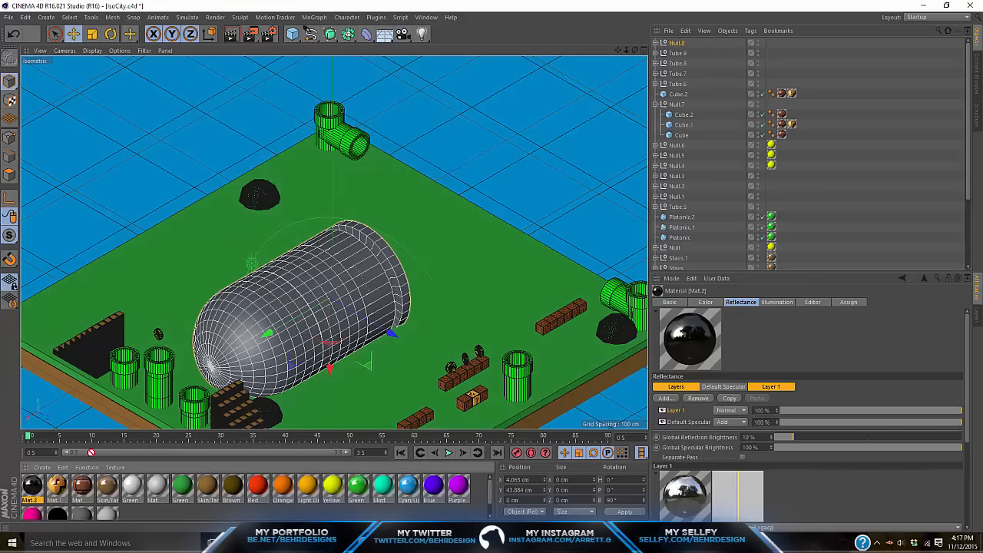
- Apply the black material to the bullet group and scale the group down to about the size of the pipe openings
{"action": "left_click", "coordinate": [674, 44]}
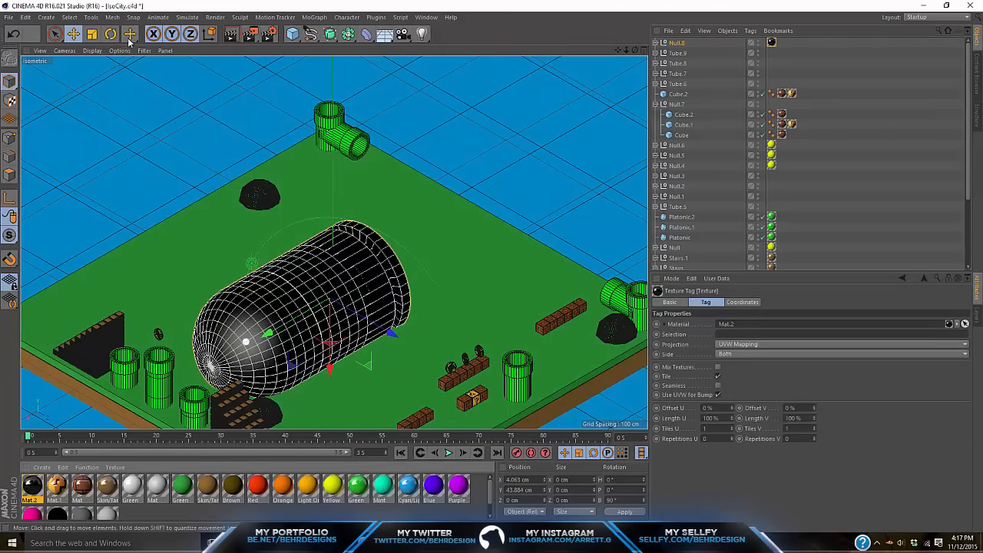
{"action": "left_click", "coordinate": [92, 33]}
{"action": "left_click_drag", "start_coordinate": [188, 219], "coordinate": [60, 115]}
{"action": "left_click", "coordinate": [72, 35]}
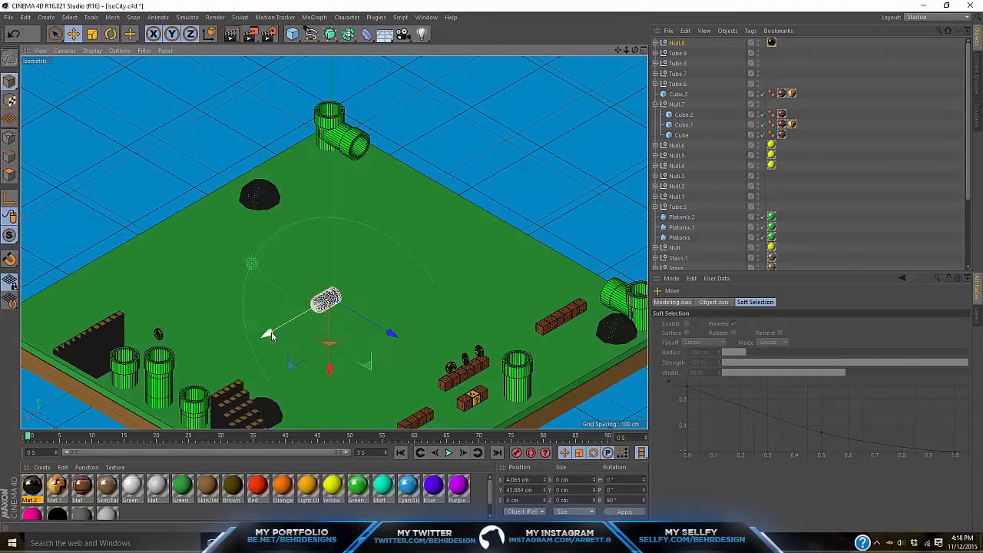
- Move the bullet into the far corner pipe at about X -179, Y 32.6, Z -165.5 cm and set its heading to 90°
{"action": "left_click_drag", "start_coordinate": [266, 334], "coordinate": [407, 233]}
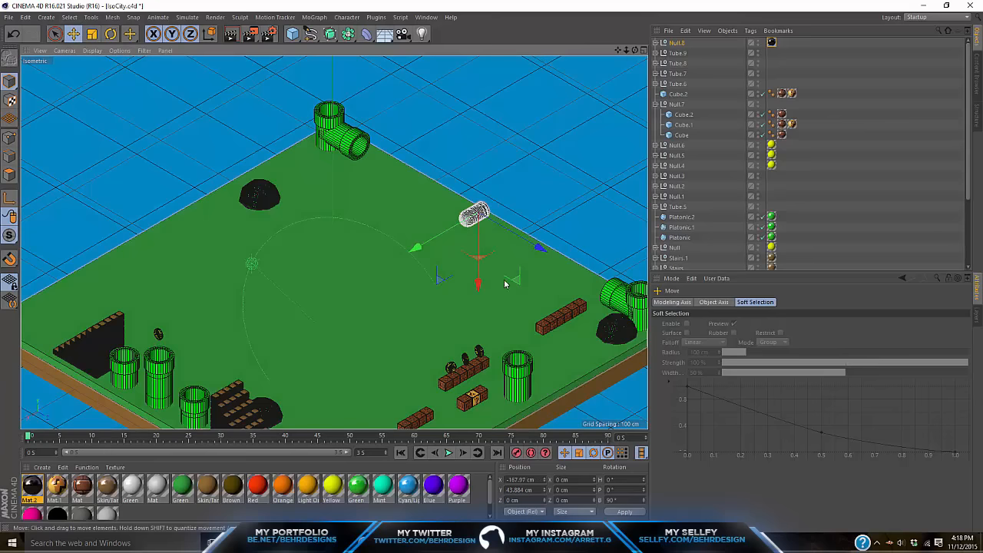
{"action": "left_click_drag", "start_coordinate": [505, 284], "coordinate": [287, 179]}
{"action": "key", "text": "r"}
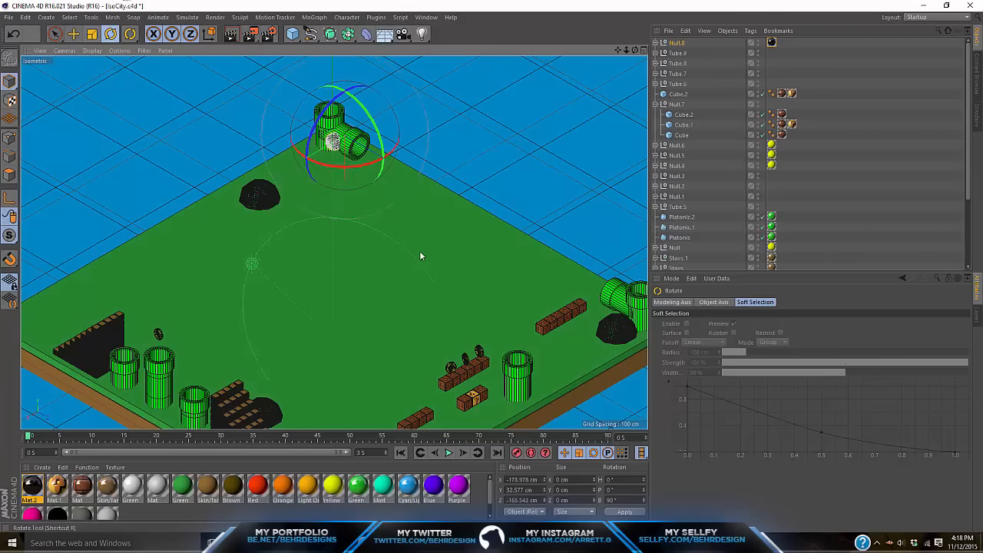
{"action": "left_click_drag", "start_coordinate": [396, 149], "coordinate": [426, 165]}
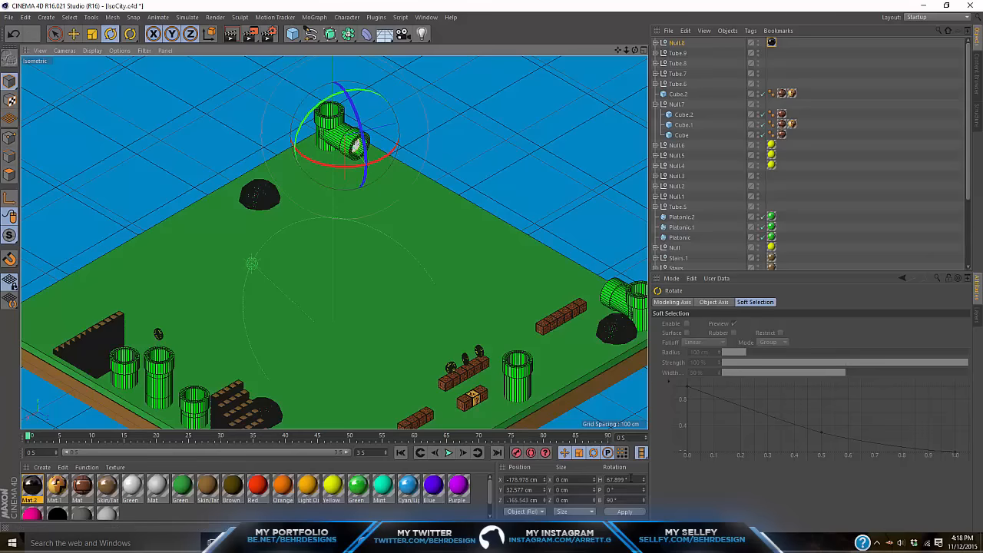
{"action": "type", "text": "0"}
{"action": "key", "text": "Return"}
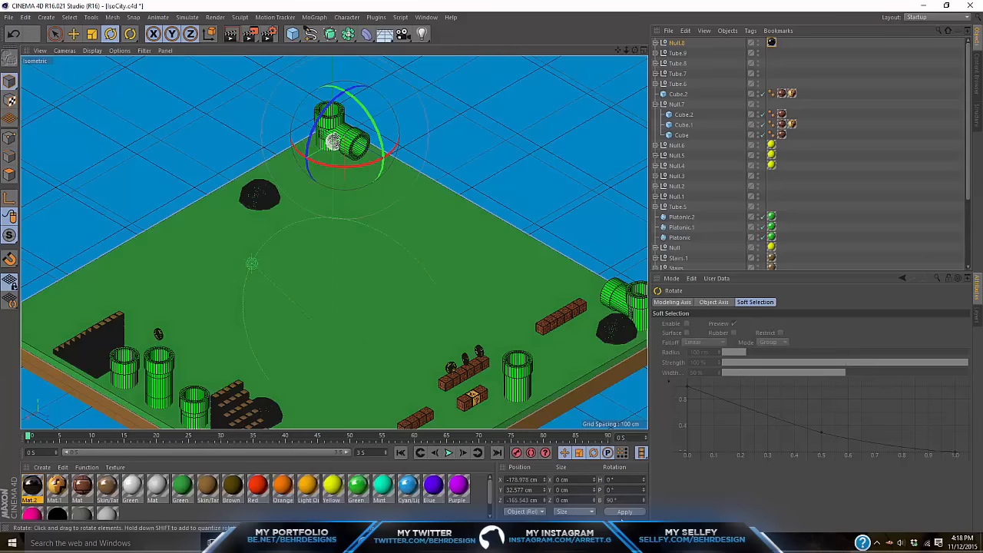
{"action": "left_click_drag", "start_coordinate": [617, 479], "coordinate": [383, 363]}
{"action": "key", "text": "Return"}
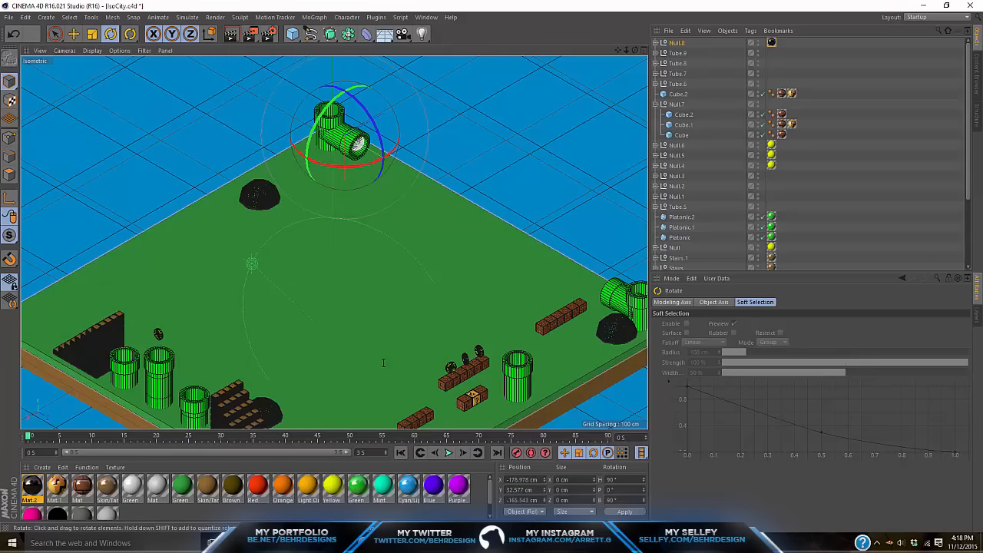
- Slide the bullet out of the pipe mouth, space four copies along the platform edge up to the opposite pipe, and preview the render
{"action": "left_click", "coordinate": [76, 35]}
{"action": "left_click_drag", "start_coordinate": [430, 168], "coordinate": [575, 261]}
{"action": "left_click_drag", "start_coordinate": [575, 261], "coordinate": [670, 322], "text": "ctrl"}
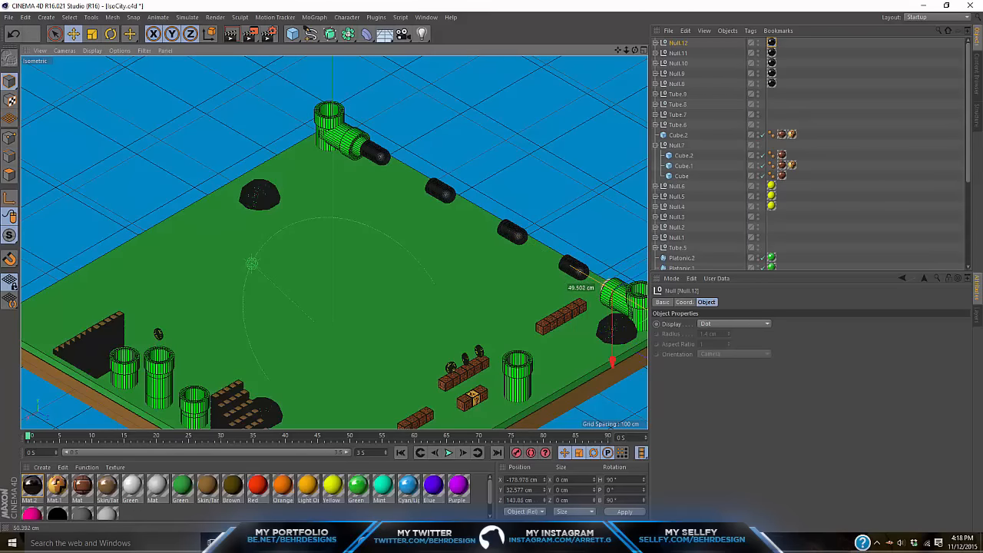
{"action": "left_click", "coordinate": [852, 187]}
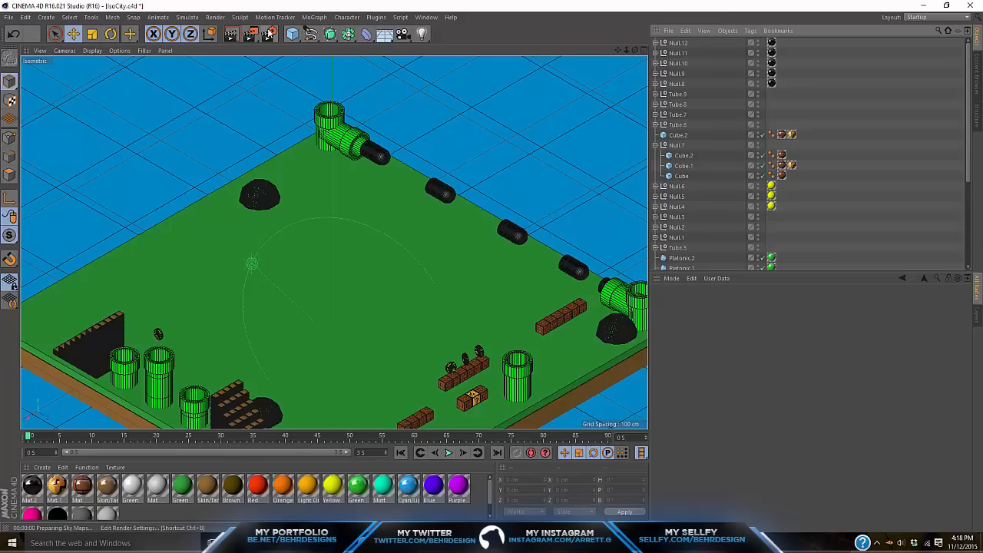
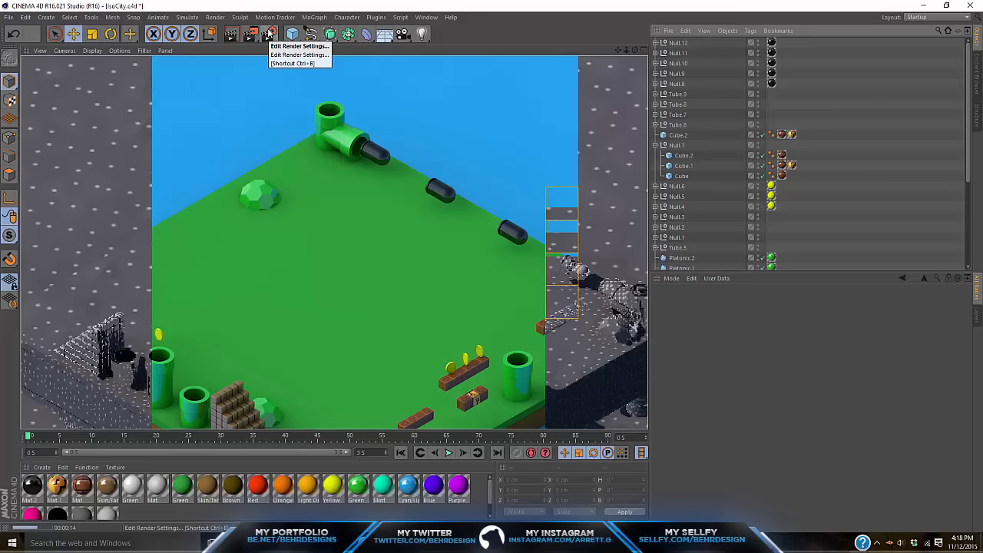
{"action": "key", "text": "Escape"}
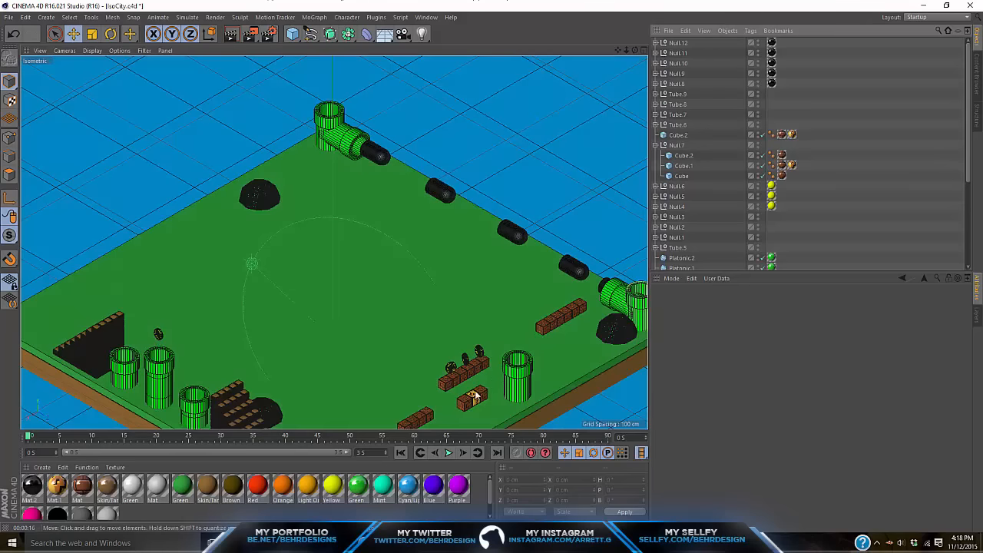
- Duplicate the question block and float the copy above the pipe at the other end of the bullet row, at about 72.6 cm in Y
{"action": "left_click", "coordinate": [475, 396]}
{"action": "key", "text": "ctrl+c"}
{"action": "key", "text": "ctrl+v"}
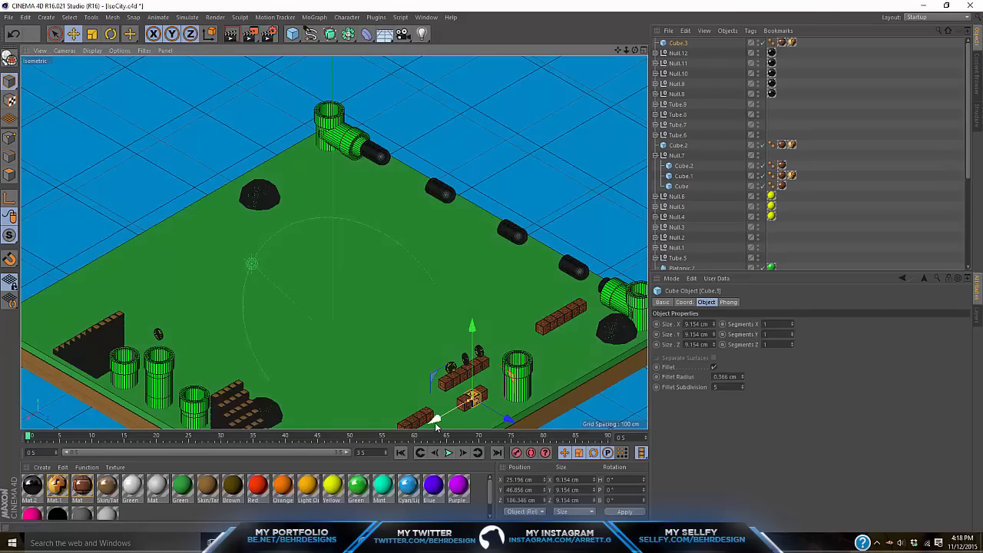
{"action": "left_click_drag", "start_coordinate": [435, 423], "coordinate": [619, 332]}
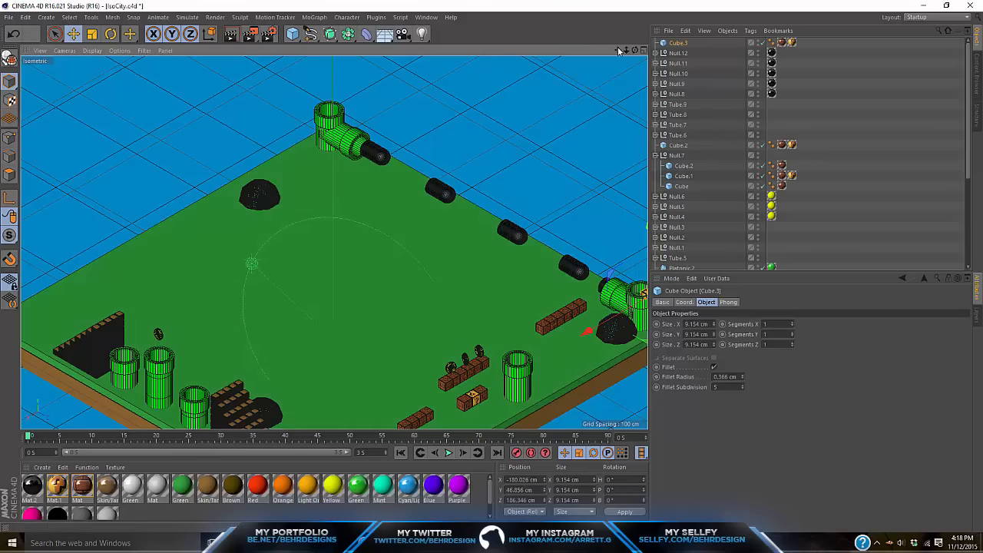
{"action": "left_click_drag", "start_coordinate": [618, 50], "coordinate": [573, 40]}
{"action": "left_click_drag", "start_coordinate": [637, 308], "coordinate": [630, 308]}
{"action": "left_click_drag", "start_coordinate": [599, 212], "coordinate": [601, 189]}
- Duplicate the floating question block, place the copy above the far corner pipe where the bullets start, and deselect it
{"action": "key", "text": "ctrl+c"}
{"action": "key", "text": "ctrl+v"}
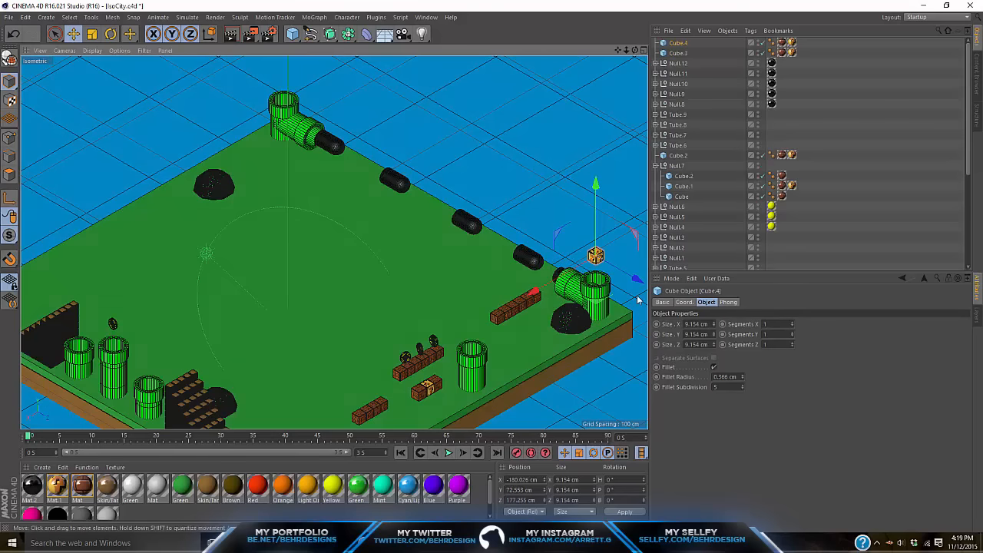
{"action": "left_click_drag", "start_coordinate": [632, 277], "coordinate": [289, 167]}
{"action": "left_click", "coordinate": [854, 196]}
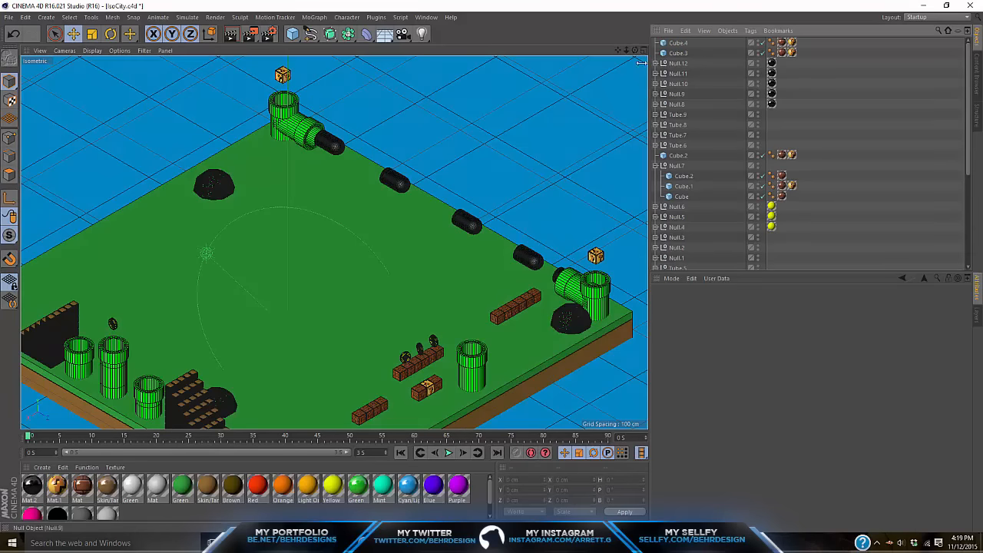
{"action": "left_click_drag", "start_coordinate": [618, 49], "coordinate": [709, 35]}
{"action": "key", "text": "alt+Tab"}
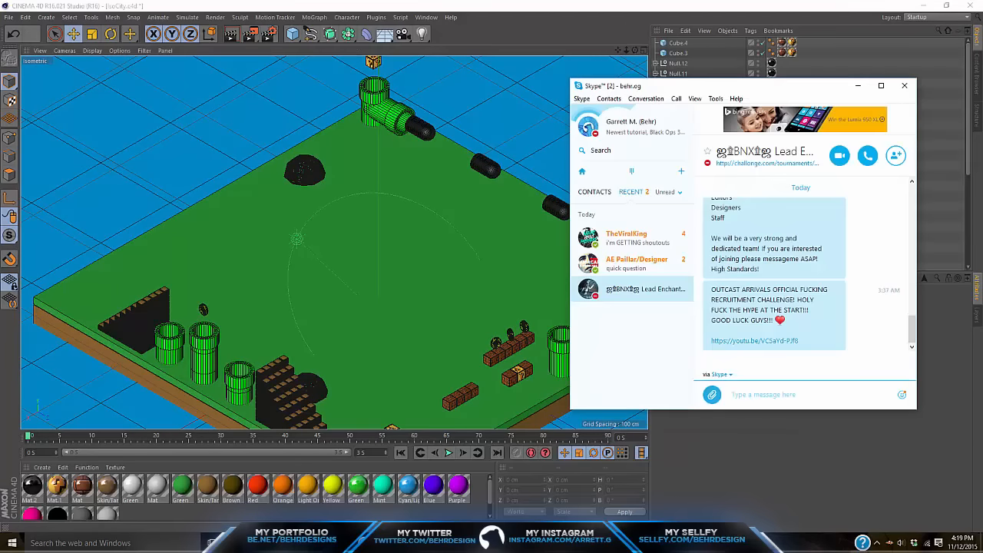
{"action": "left_click", "coordinate": [739, 463]}
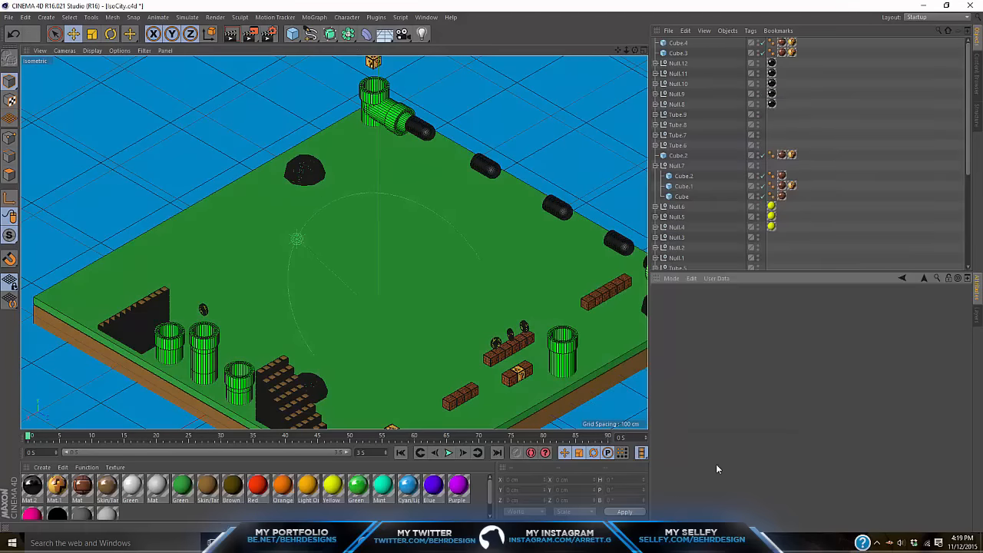
- Switch to the browser and look through the Super Mario game image results for more scene ideas
{"action": "key", "text": "alt+Tab"}
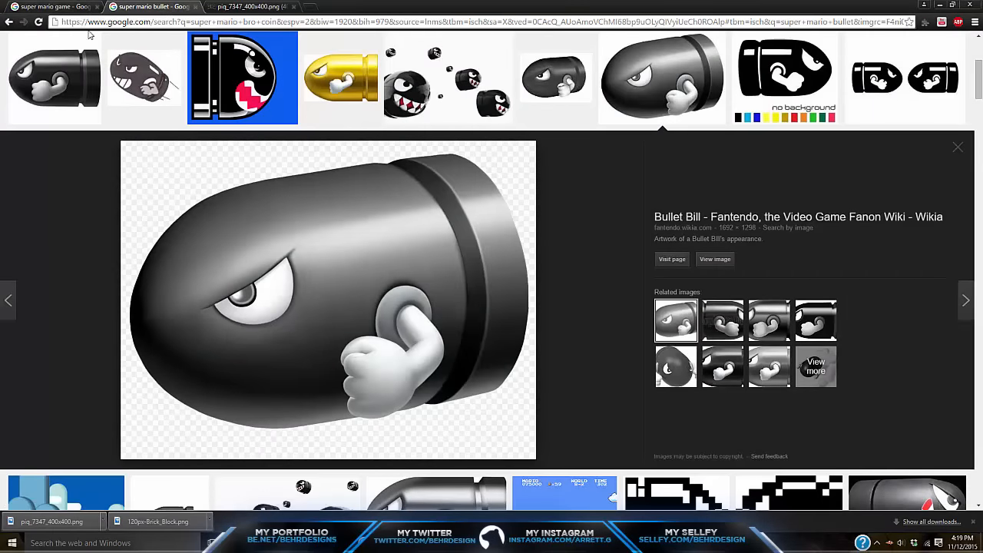
{"action": "scroll", "coordinate": [156, 248], "scroll_direction": "down", "scroll_amount": 4}
{"action": "scroll", "coordinate": [156, 248], "scroll_direction": "down", "scroll_amount": 2}
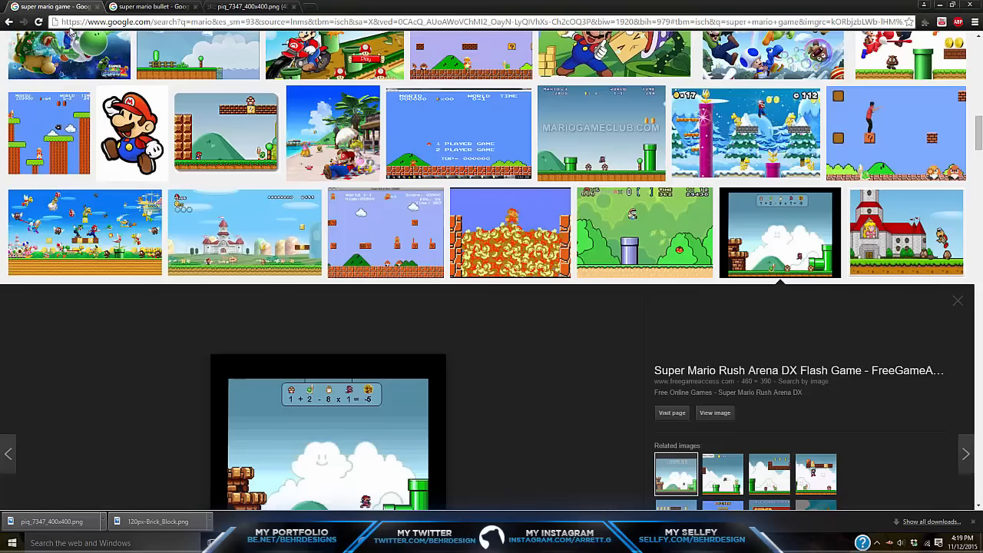
{"action": "left_click", "coordinate": [58, 6]}
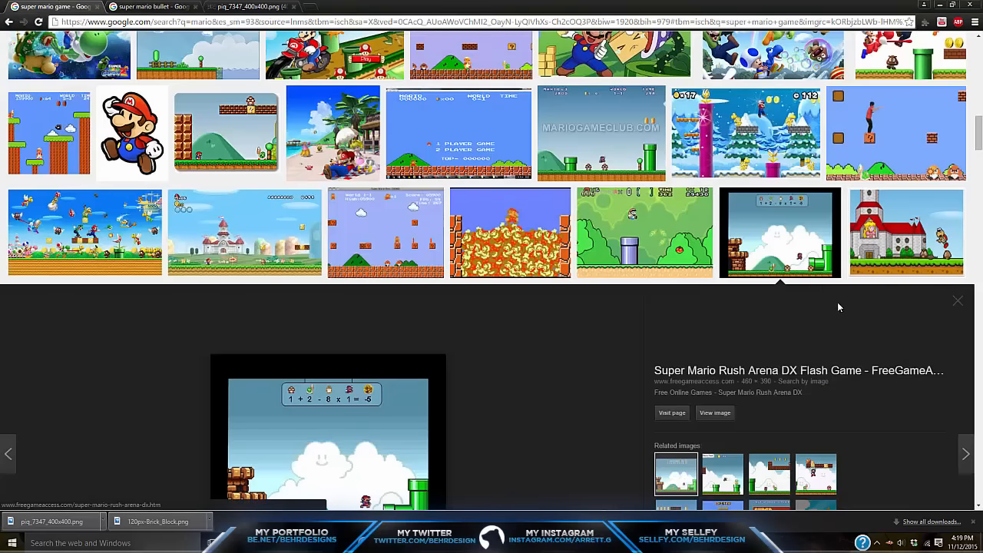
{"action": "left_click", "coordinate": [958, 304]}
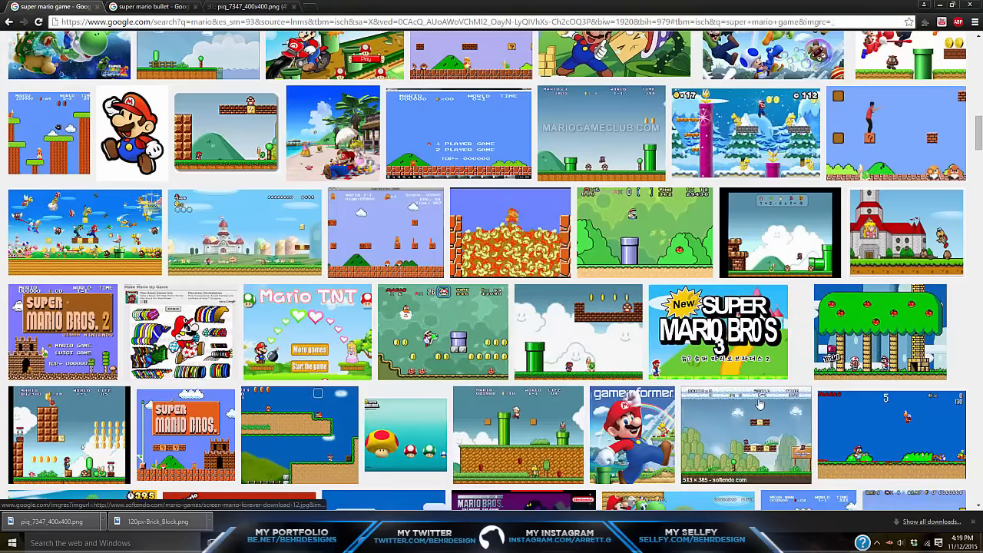
{"action": "scroll", "coordinate": [759, 403], "scroll_direction": "down", "scroll_amount": 3}
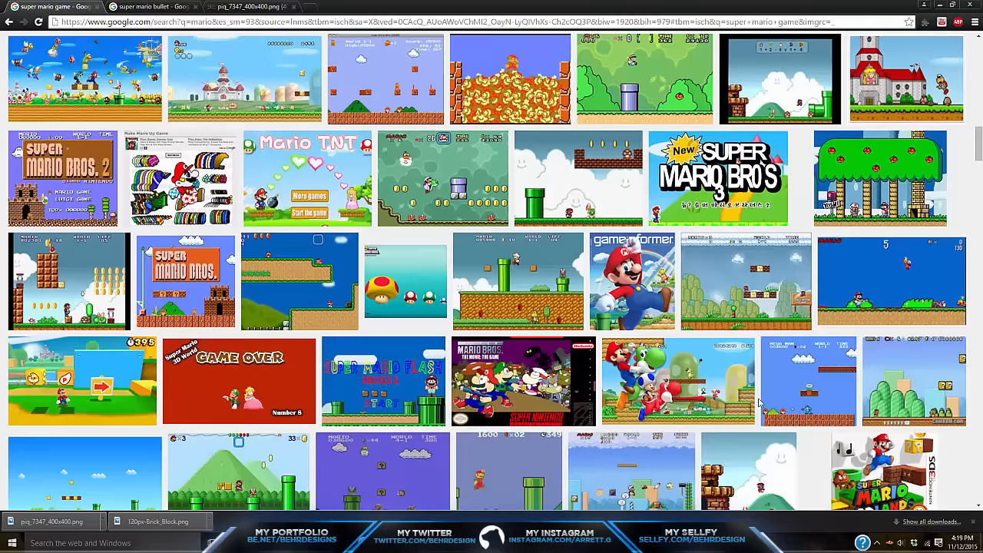
{"action": "left_click", "coordinate": [142, 295]}
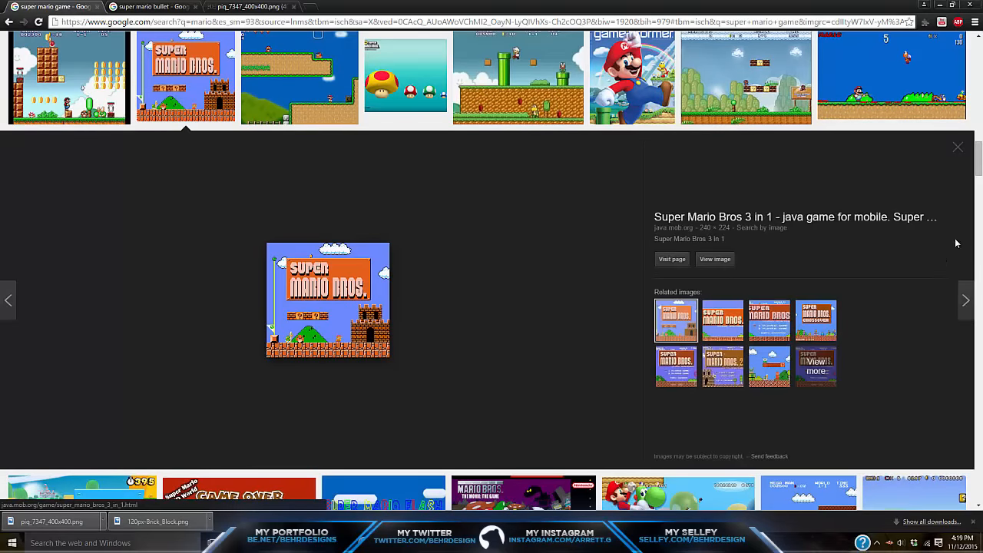
{"action": "left_click", "coordinate": [952, 148]}
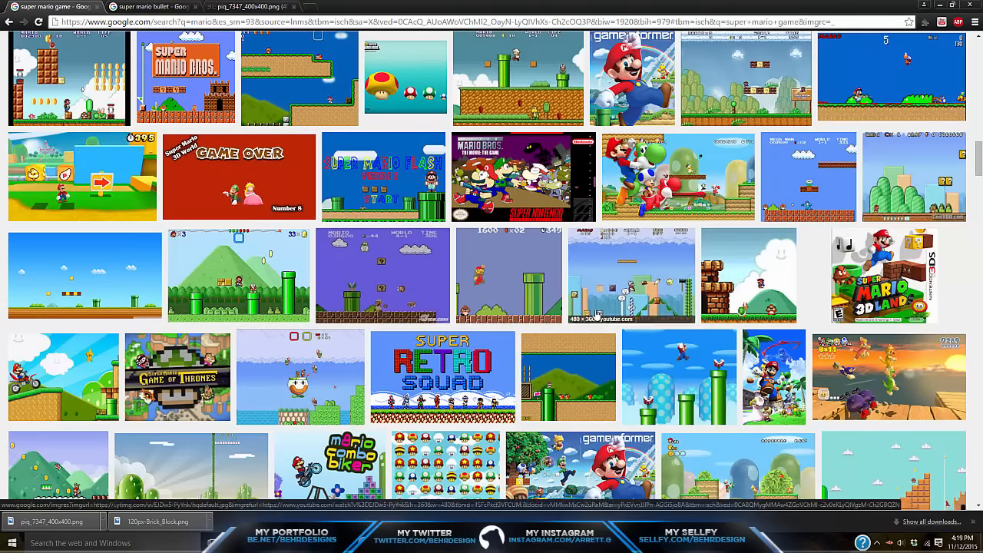
{"action": "scroll", "coordinate": [606, 305], "scroll_direction": "down", "scroll_amount": 2}
{"action": "scroll", "coordinate": [606, 305], "scroll_direction": "down", "scroll_amount": 4}
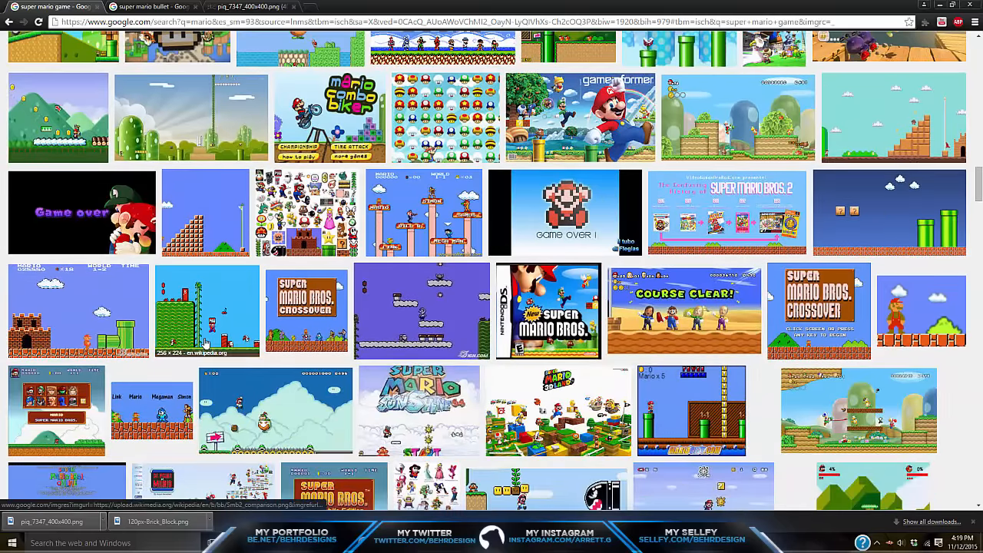
{"action": "left_click", "coordinate": [206, 343]}
- Back in Cinema 4D, duplicate the staircase beside the three pipes, turn the copy to heading -90° and move it to about X 104.7, Z -171 cm
{"action": "key", "text": "alt+Tab"}
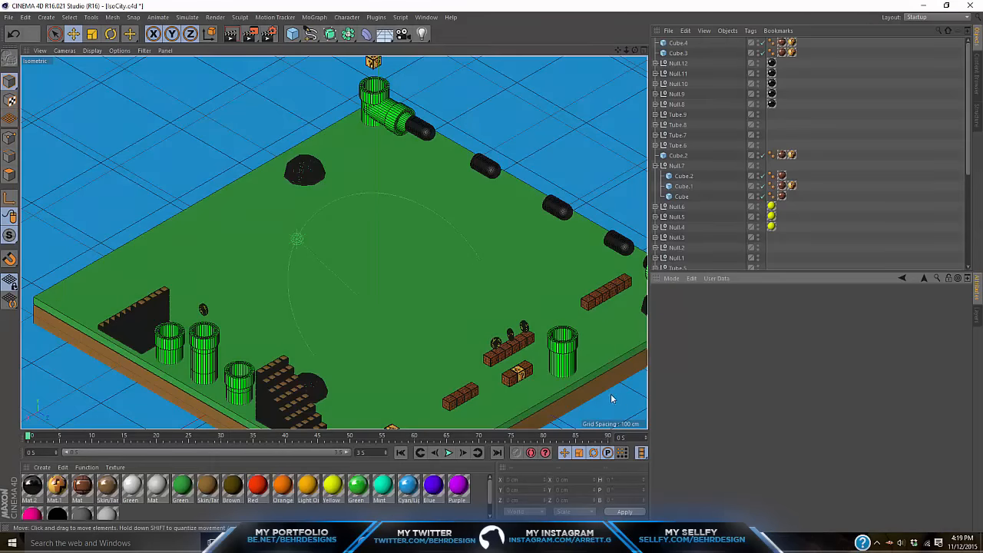
{"action": "left_click", "coordinate": [140, 311]}
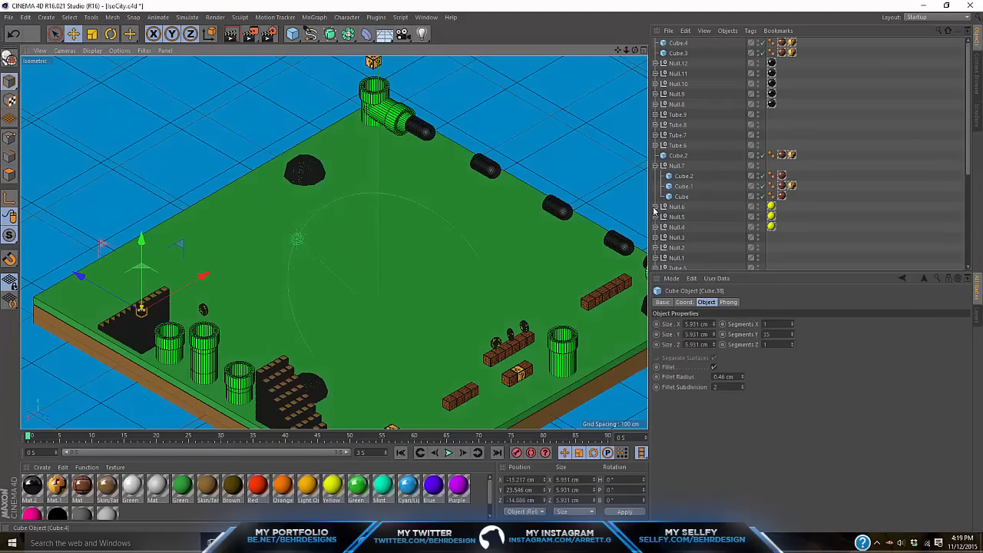
{"action": "scroll", "coordinate": [686, 161], "scroll_direction": "down", "scroll_amount": 5}
{"action": "left_click", "coordinate": [678, 162]}
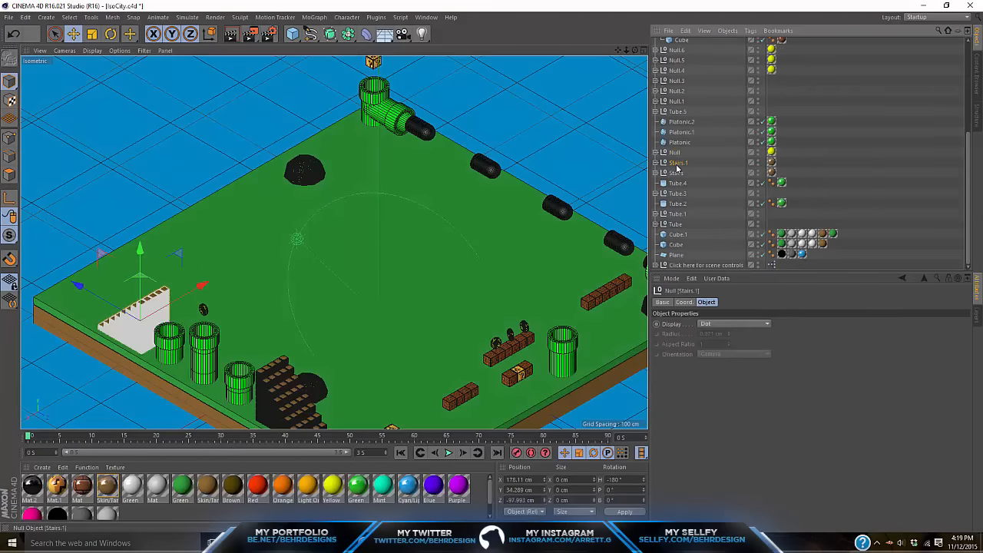
{"action": "key", "text": "ctrl+c"}
{"action": "key", "text": "ctrl+v"}
{"action": "left_click", "coordinate": [112, 34]}
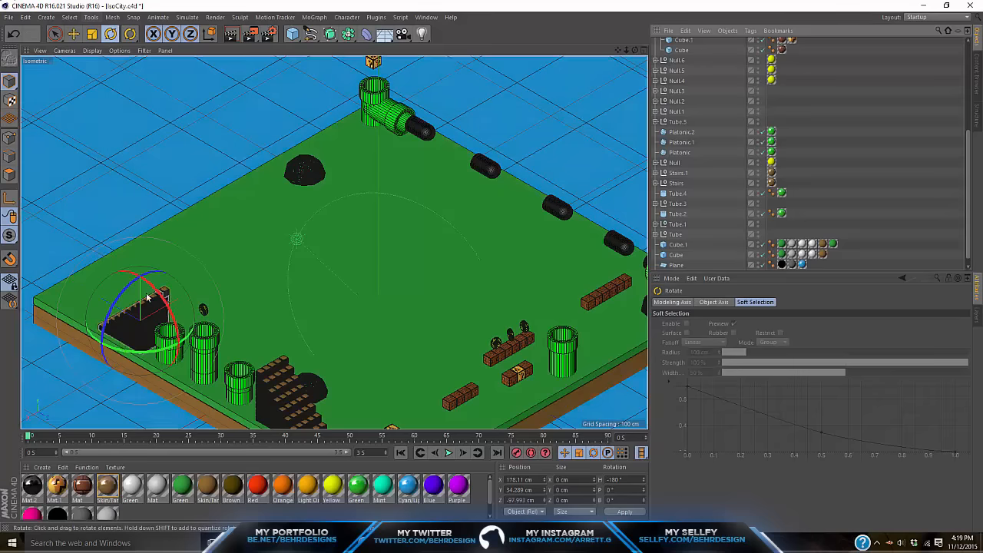
{"action": "left_click_drag", "start_coordinate": [115, 388], "coordinate": [284, 300]}
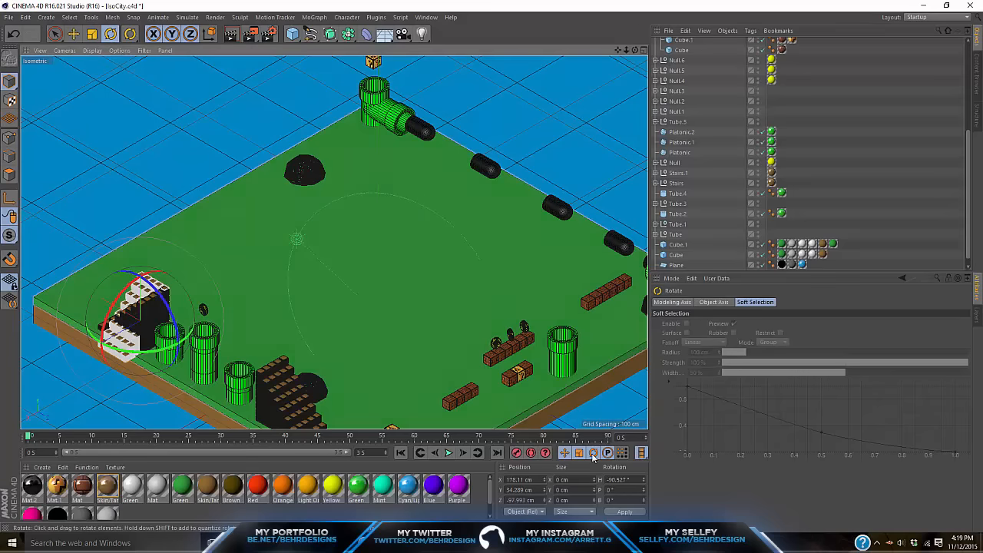
{"action": "left_click_drag", "start_coordinate": [630, 479], "coordinate": [412, 385]}
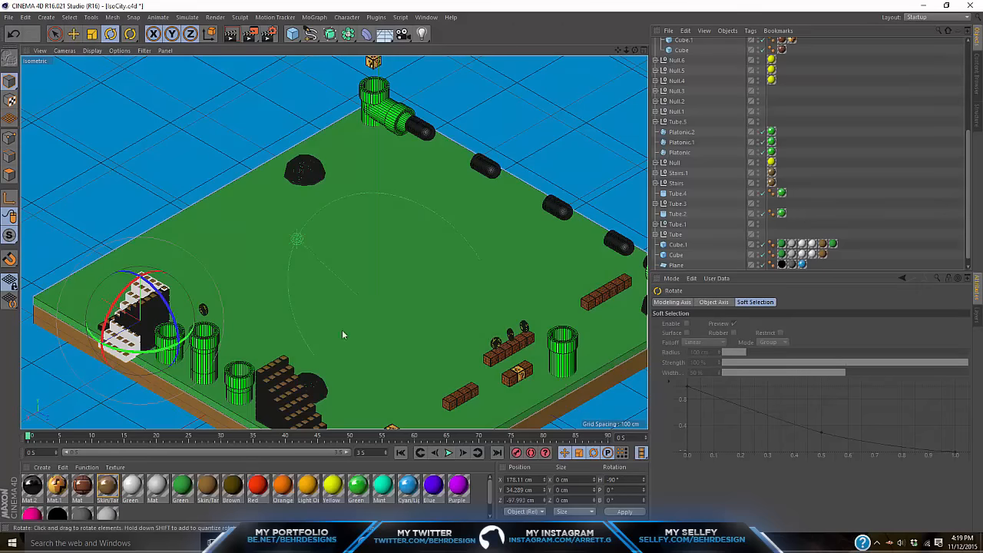
{"action": "left_click", "coordinate": [74, 34]}
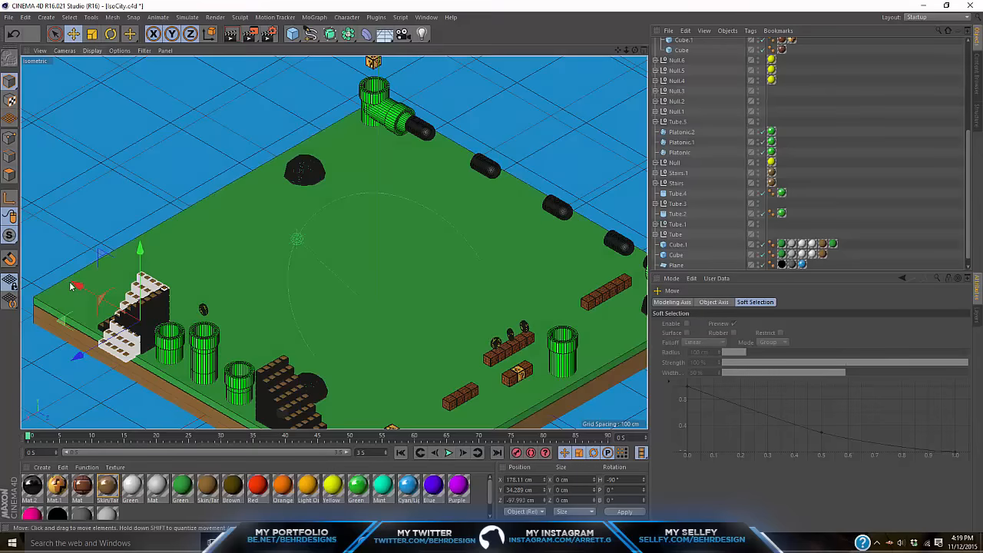
{"action": "left_click_drag", "start_coordinate": [71, 287], "coordinate": [93, 271]}
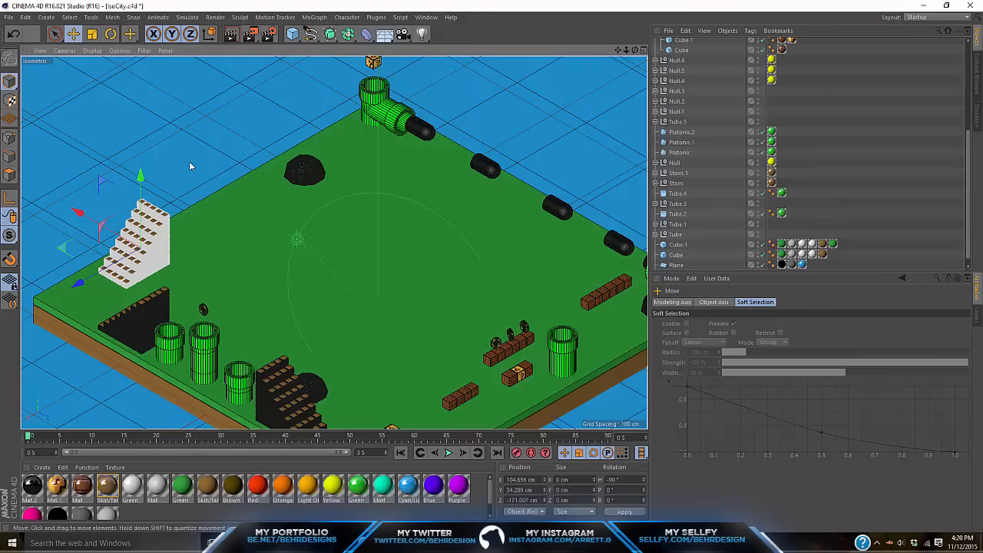
- Duplicate the brick row under the coins and move the copy beyond the new staircase, to about X 48, Z -170.3 cm
{"action": "left_click", "coordinate": [527, 338]}
{"action": "key", "text": "alt+g"}
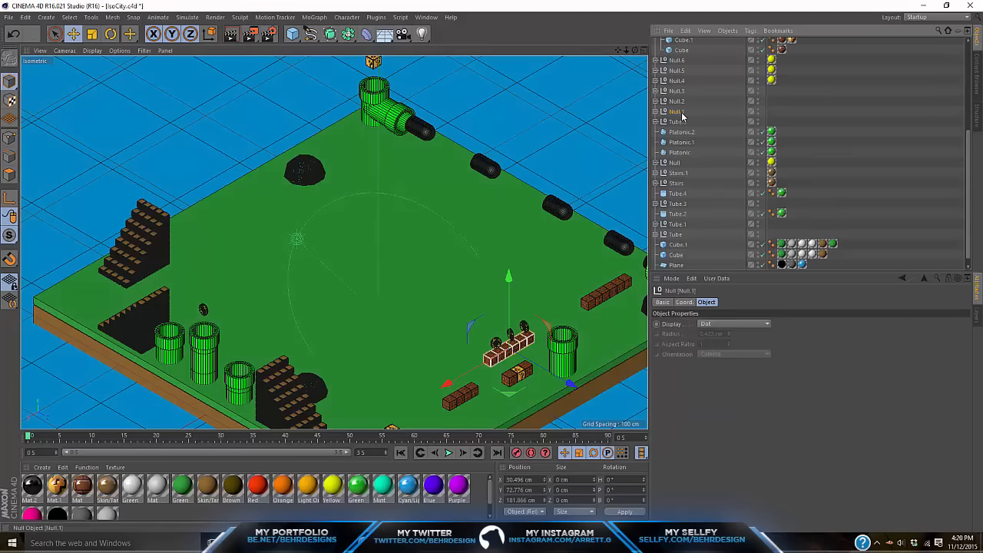
{"action": "left_click_drag", "start_coordinate": [553, 379], "coordinate": [219, 280]}
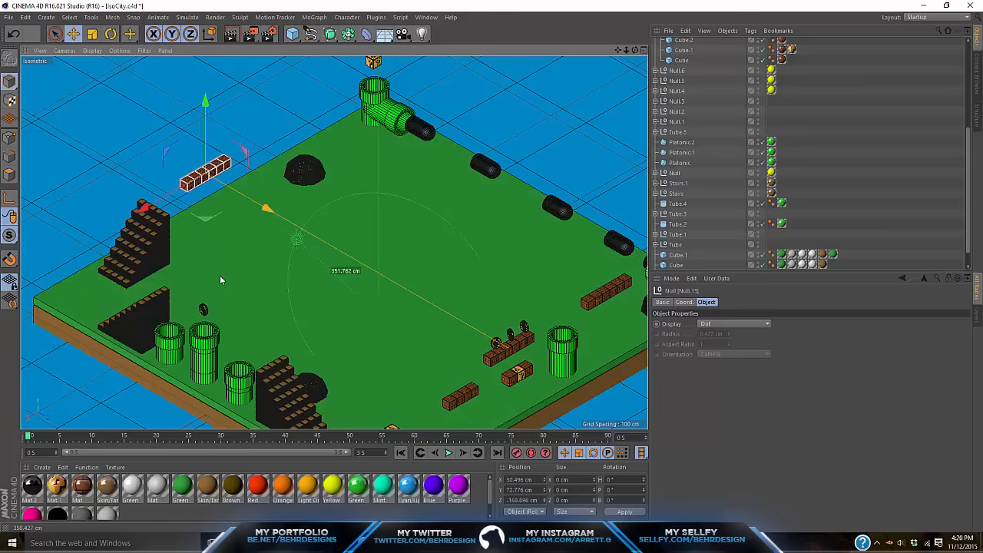
{"action": "left_click_drag", "start_coordinate": [142, 209], "coordinate": [127, 224]}
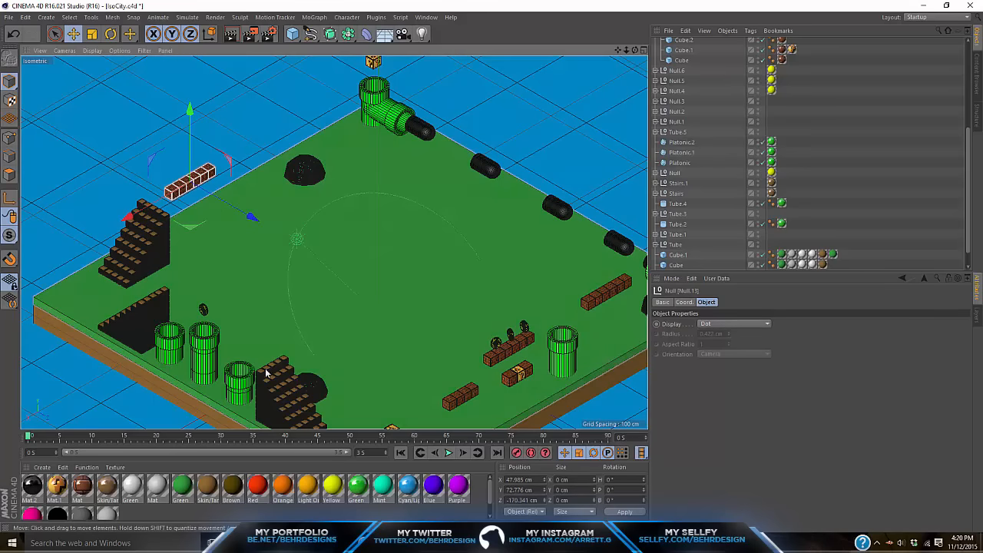
- Duplicate both parts of the tall middle pipe and place the copy past the new brick row, at about X -15.5, Z -180.5 cm
{"action": "left_click", "coordinate": [204, 348]}
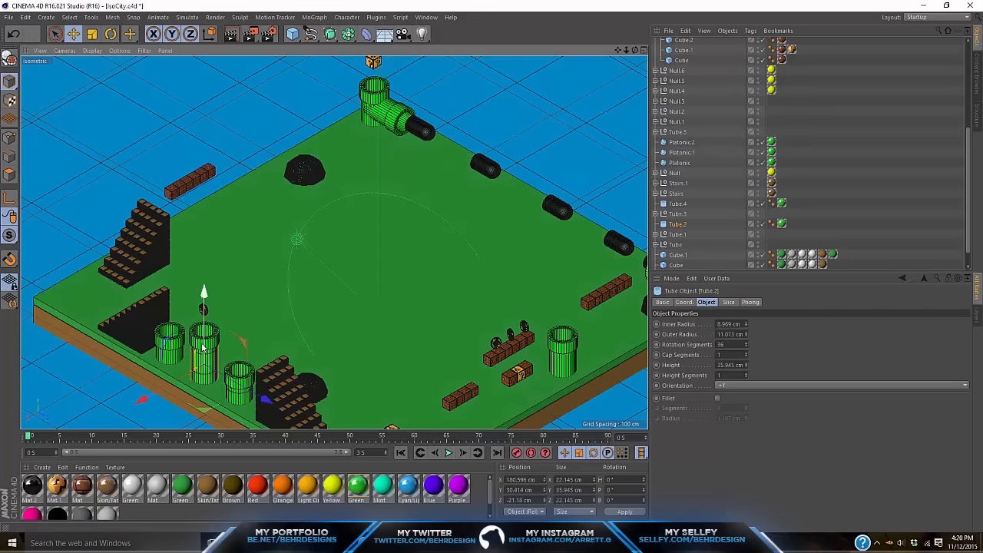
{"action": "left_click", "coordinate": [679, 215], "text": "shift"}
{"action": "left_click", "coordinate": [678, 203], "text": "shift"}
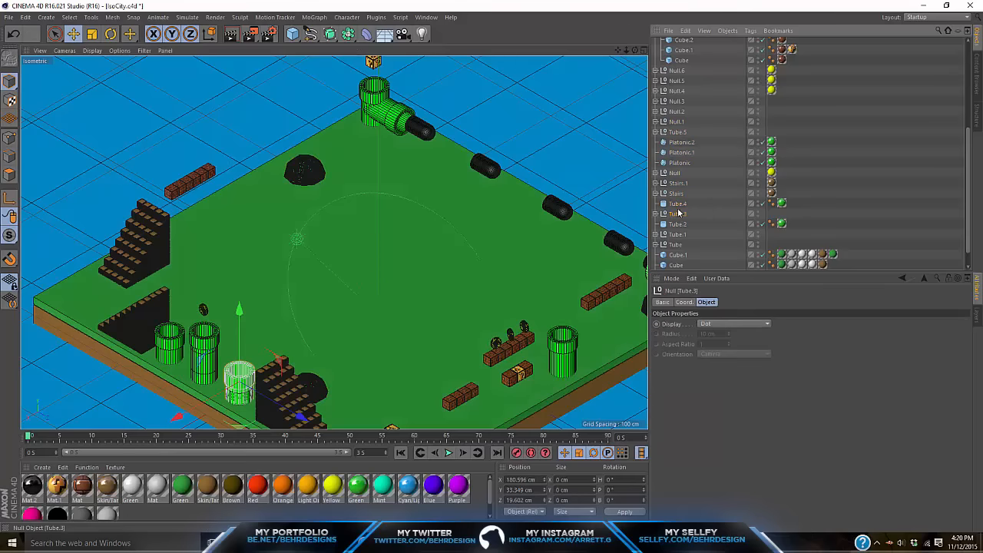
{"action": "left_click", "coordinate": [677, 214]}
{"action": "left_click", "coordinate": [659, 234]}
{"action": "left_click", "coordinate": [677, 234]}
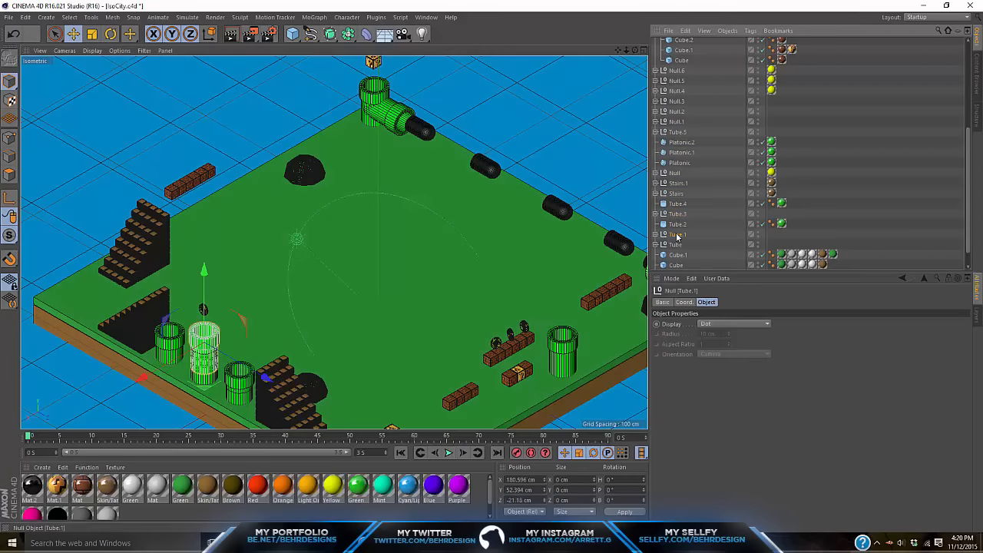
{"action": "left_click", "coordinate": [675, 224], "text": "shift"}
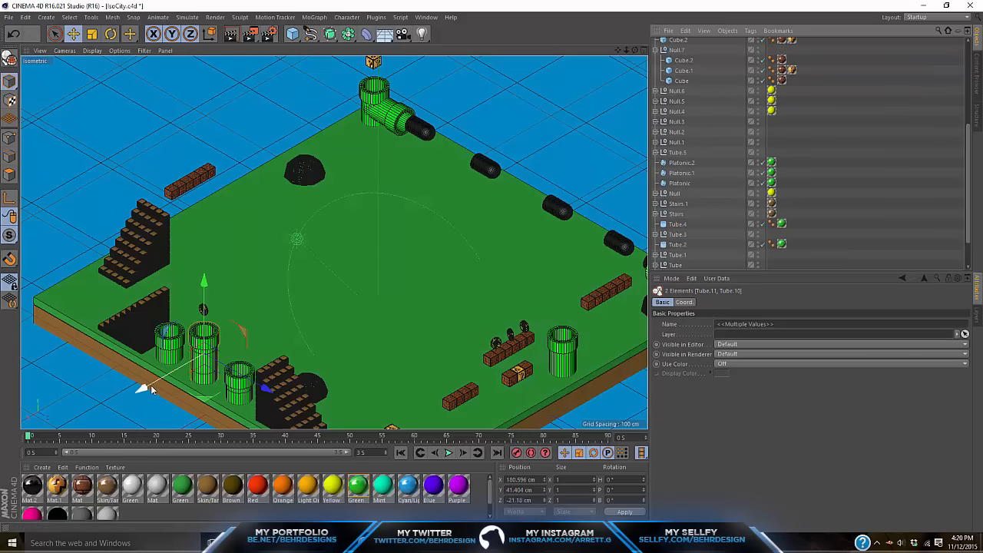
{"action": "left_click_drag", "start_coordinate": [204, 347], "coordinate": [180, 222], "text": "ctrl"}
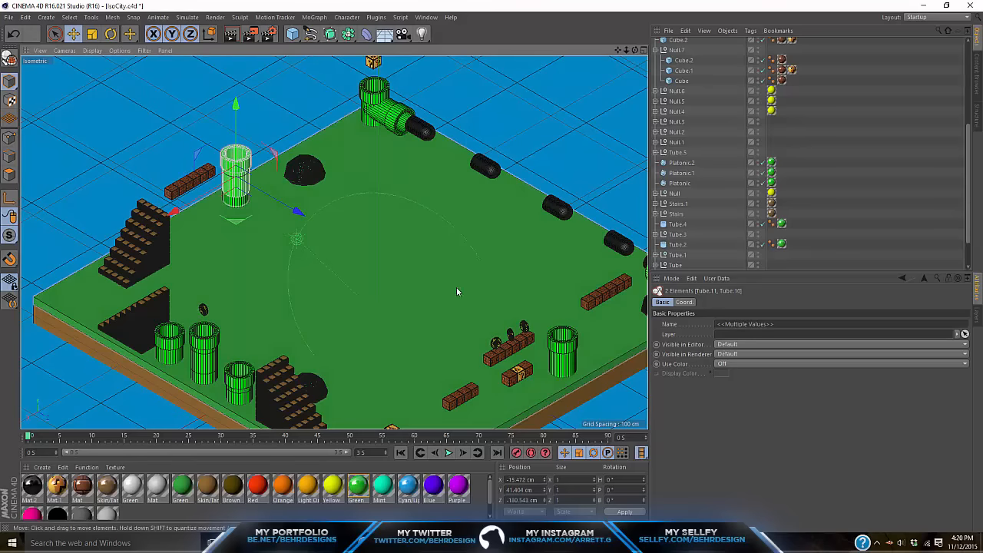
- Duplicate the question block between the bricks and move the copy to the far edge beside the new pipe, at about X -42.6, Z -168.6 cm
{"action": "left_click", "coordinate": [518, 373]}
{"action": "key", "text": "ctrl+c"}
{"action": "key", "text": "ctrl+v"}
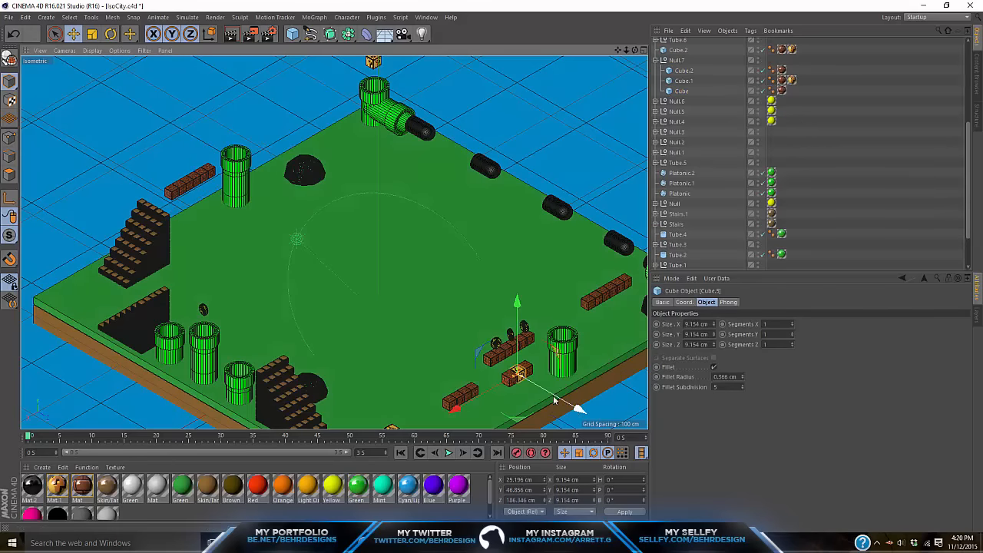
{"action": "left_click_drag", "start_coordinate": [554, 399], "coordinate": [264, 244]}
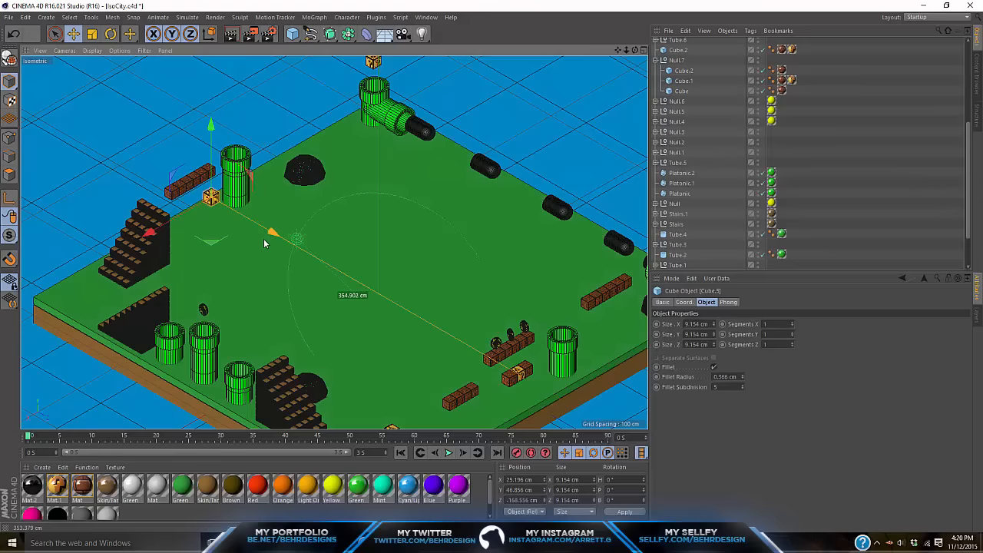
{"action": "left_click_drag", "start_coordinate": [149, 229], "coordinate": [207, 194]}
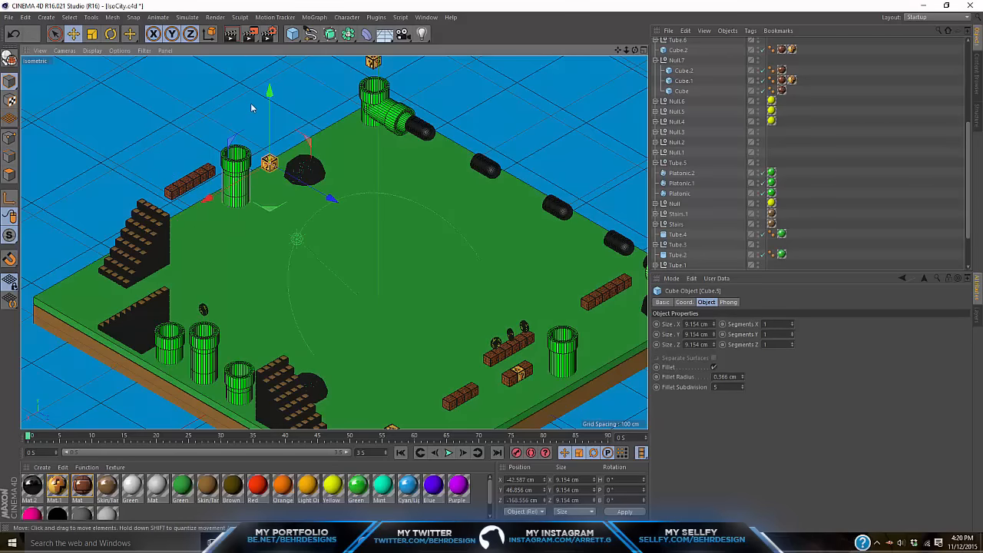
- Raise the copied question block to about Y 85.9 cm and center it above the new pipe, near X -8, Z -174.7 cm
{"action": "left_click_drag", "start_coordinate": [268, 92], "coordinate": [268, 65]}
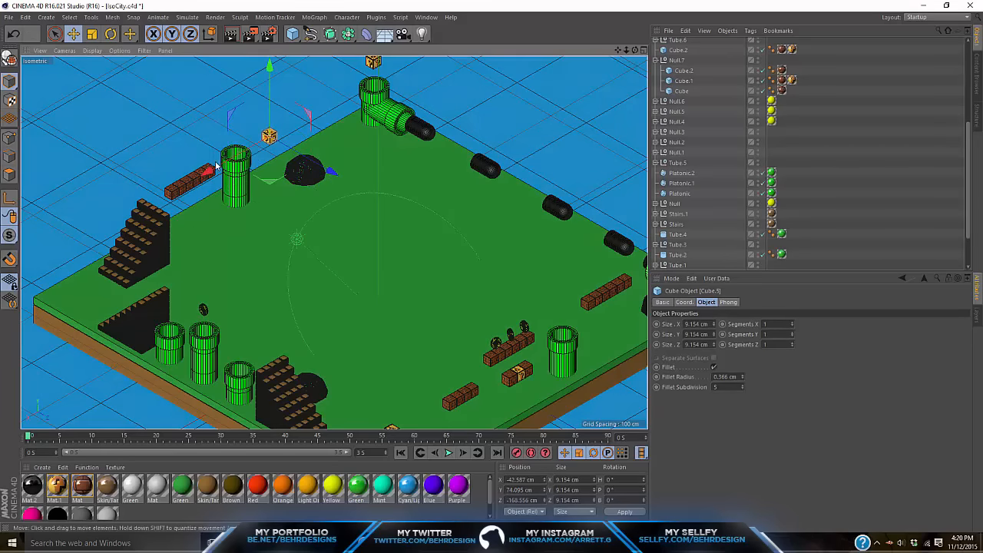
{"action": "left_click_drag", "start_coordinate": [206, 169], "coordinate": [164, 171]}
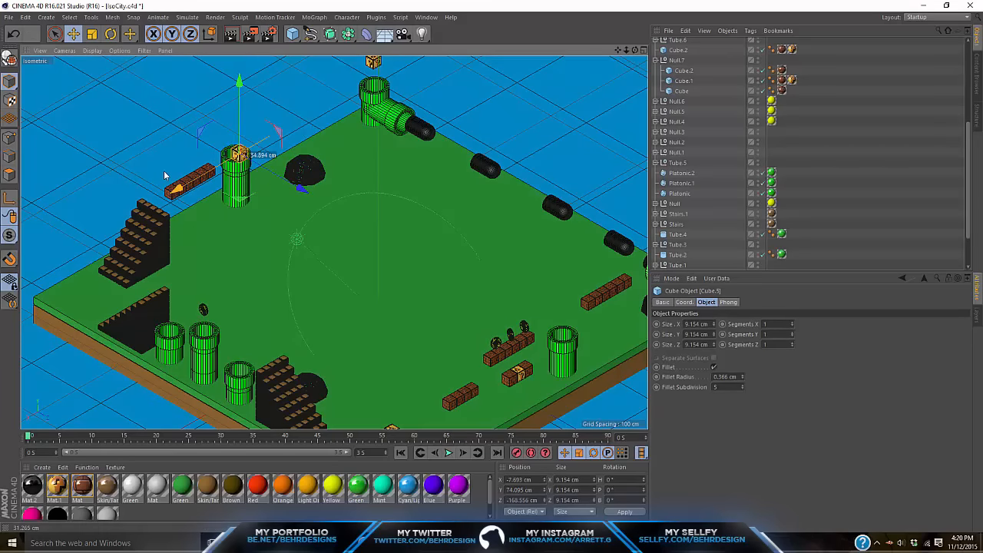
{"action": "left_click_drag", "start_coordinate": [307, 196], "coordinate": [304, 191]}
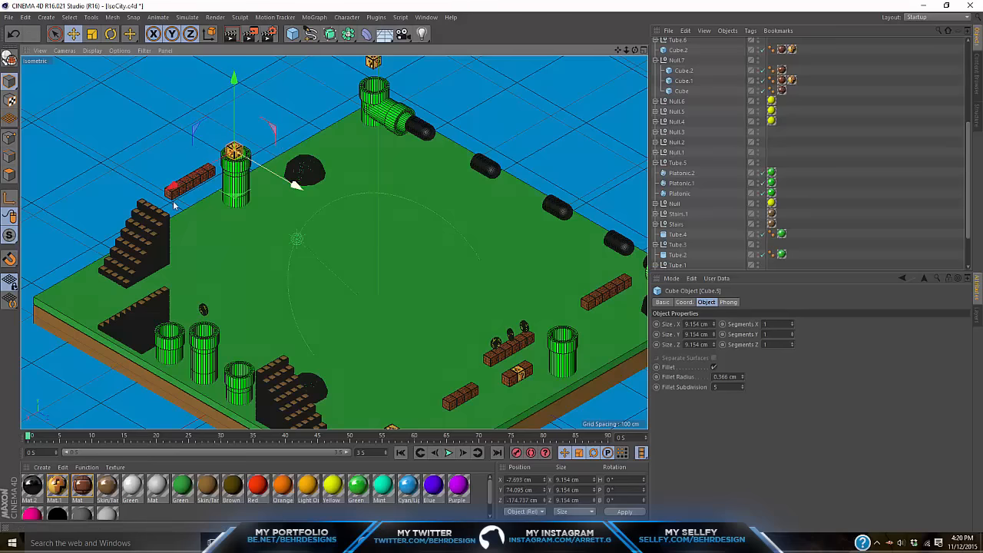
{"action": "left_click_drag", "start_coordinate": [173, 189], "coordinate": [176, 187]}
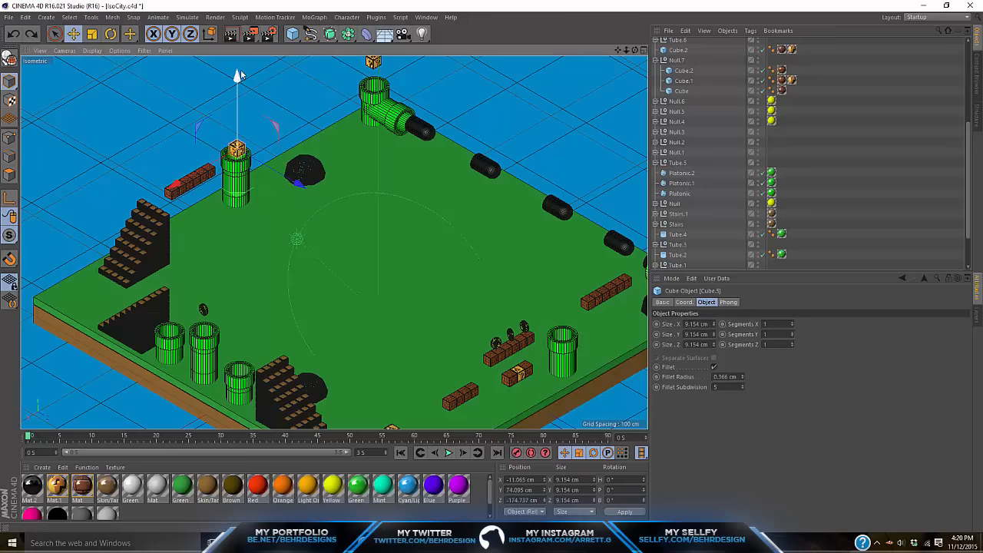
{"action": "left_click_drag", "start_coordinate": [239, 74], "coordinate": [243, 69]}
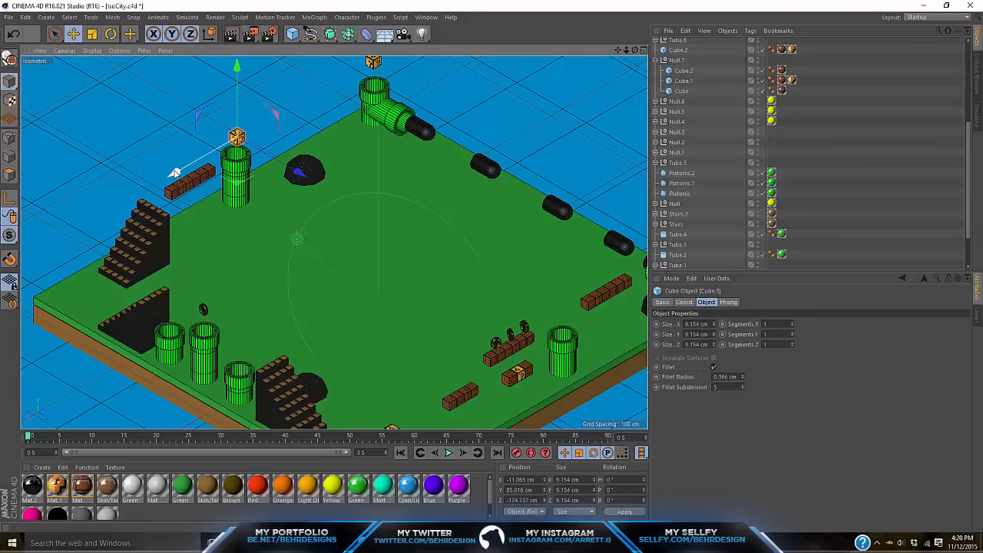
{"action": "left_click_drag", "start_coordinate": [175, 172], "coordinate": [172, 175]}
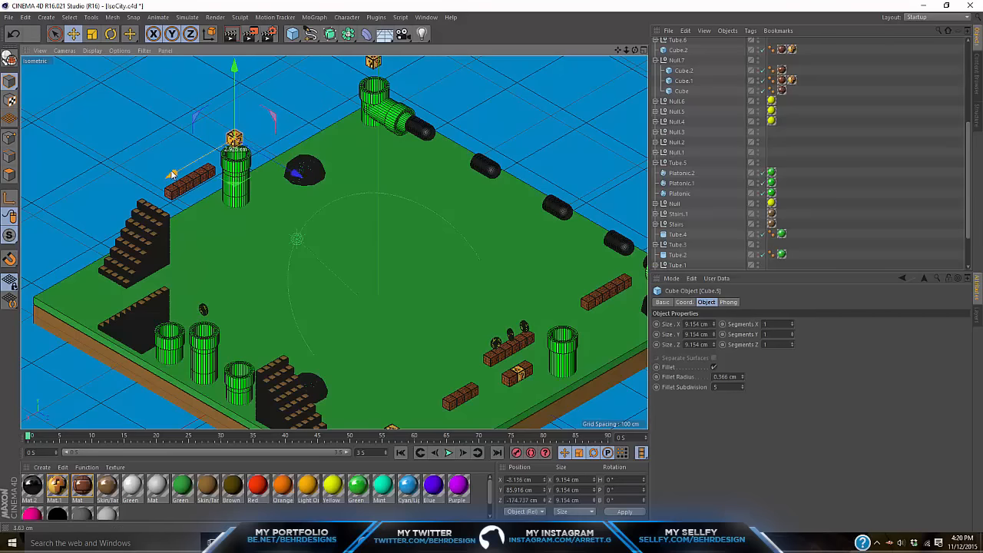
- Move the bush near the far corner to about X -81.4, Z -144.4 cm
{"action": "left_click", "coordinate": [319, 175]}
{"action": "left_click_drag", "start_coordinate": [368, 215], "coordinate": [390, 227]}
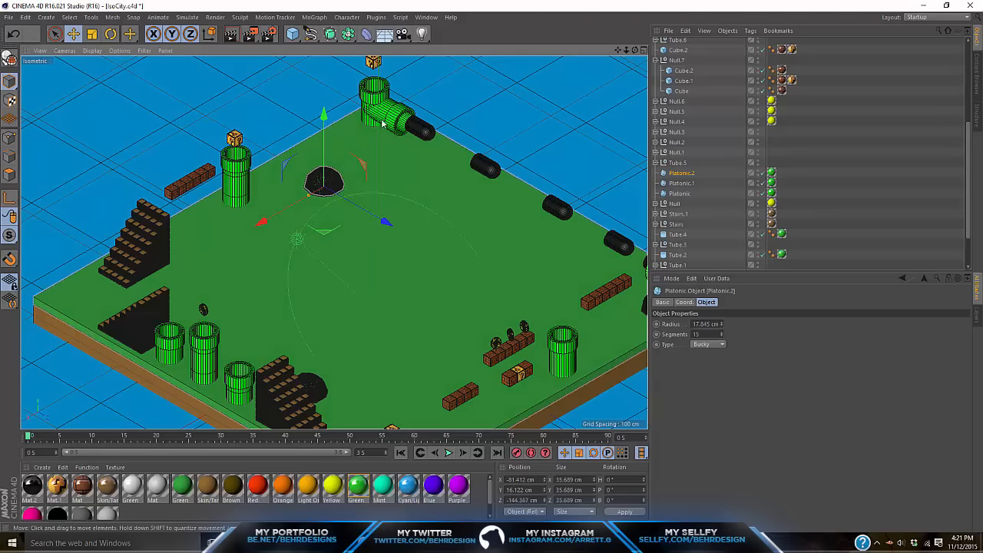
- Duplicate the far corner pipe's horizontal branch together with its nearest Bullet Bill and set the copies' heading rotation to 270°
{"action": "left_click", "coordinate": [410, 127]}
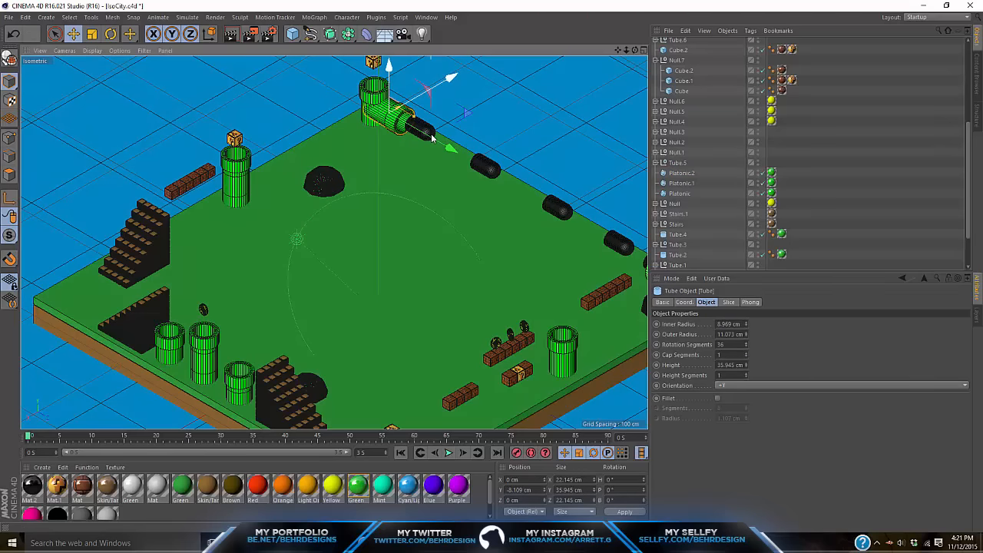
{"action": "left_click", "coordinate": [425, 133], "text": "shift"}
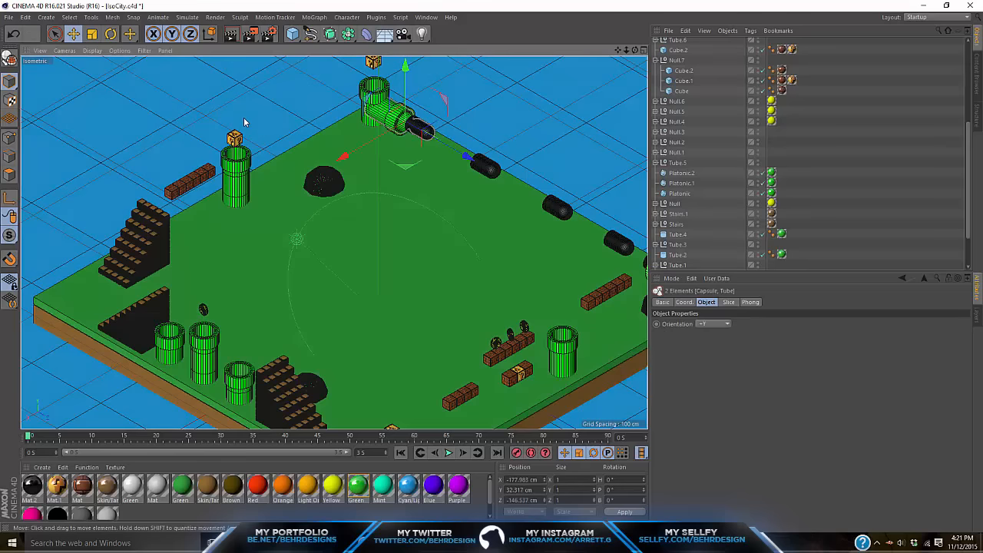
{"action": "key", "text": "ctrl+v"}
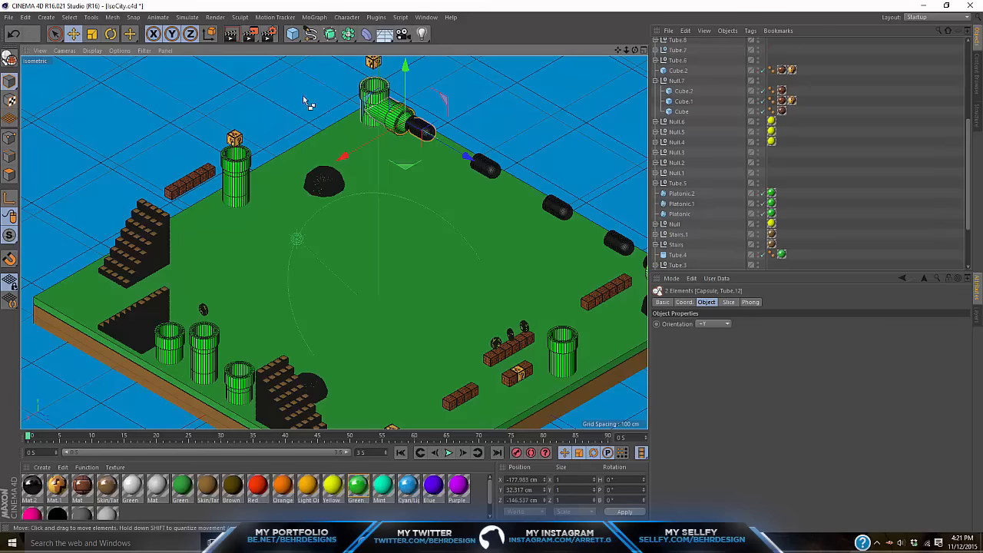
{"action": "left_click", "coordinate": [116, 41]}
{"action": "left_click_drag", "start_coordinate": [403, 158], "coordinate": [343, 176]}
{"action": "left_click", "coordinate": [631, 478]}
{"action": "double_click", "coordinate": [629, 479]}
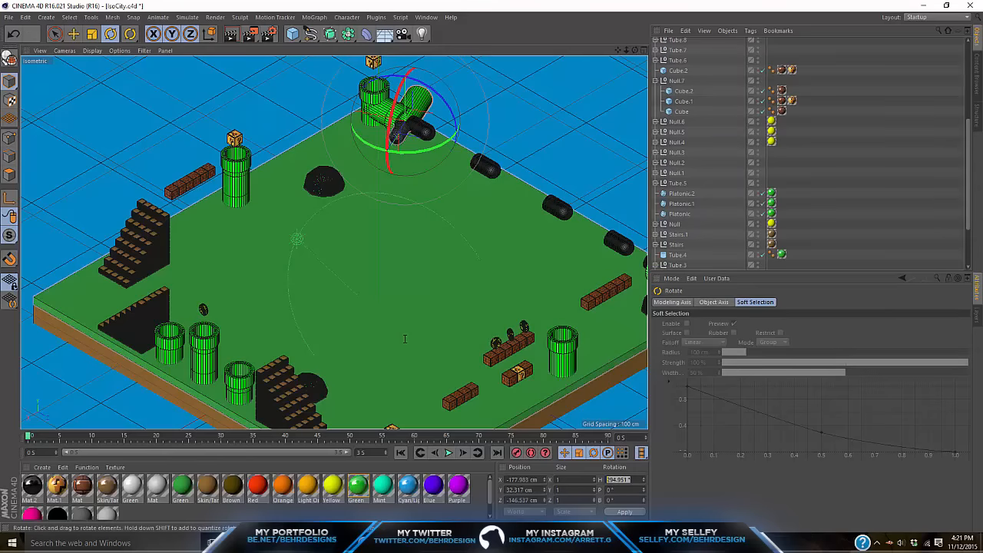
{"action": "type", "text": "360"}
{"action": "key", "text": "Return"}
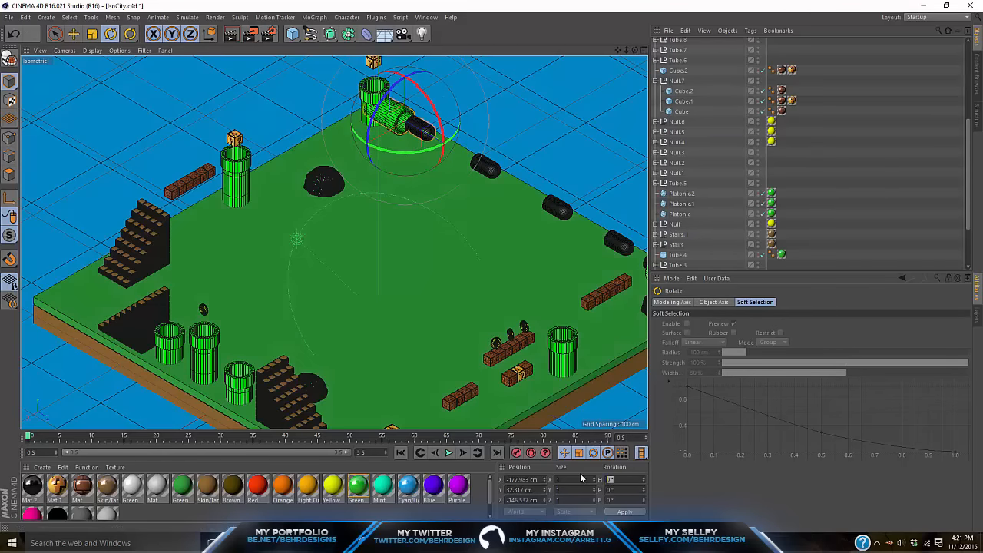
{"action": "type", "text": "270"}
{"action": "key", "text": "Return"}
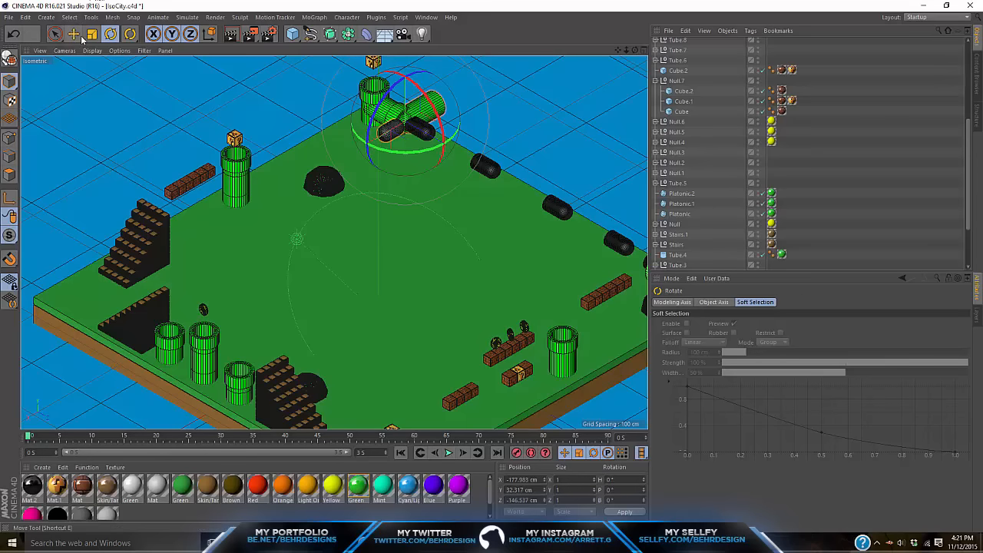
- Move the rotated branch and Bullet Bill to the other side of the corner pipe, at about X -147.3, Z -179.9 cm
{"action": "left_click", "coordinate": [73, 34]}
{"action": "left_click_drag", "start_coordinate": [466, 158], "coordinate": [427, 153]}
{"action": "left_click_drag", "start_coordinate": [311, 137], "coordinate": [276, 156]}
{"action": "left_click_drag", "start_coordinate": [400, 160], "coordinate": [405, 163]}
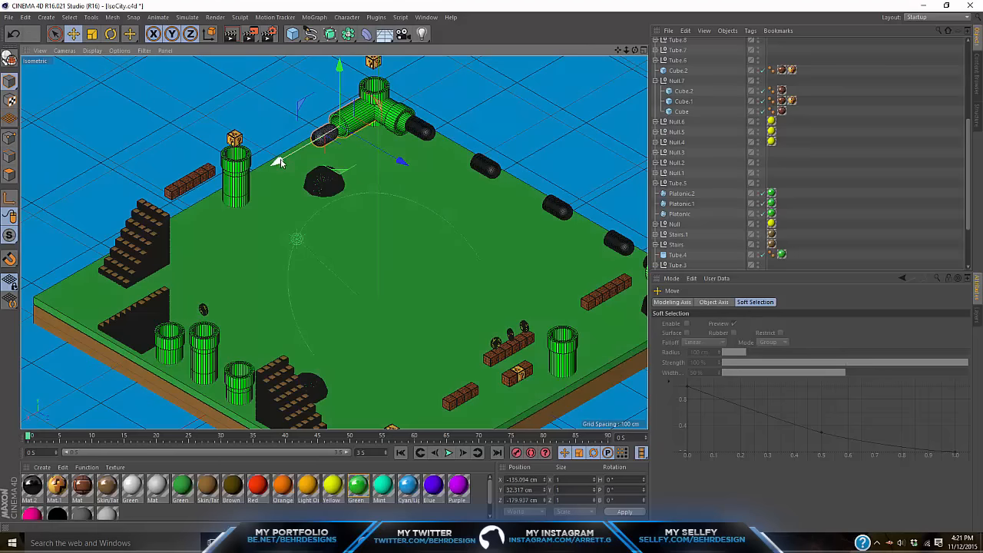
{"action": "left_click_drag", "start_coordinate": [279, 159], "coordinate": [291, 157]}
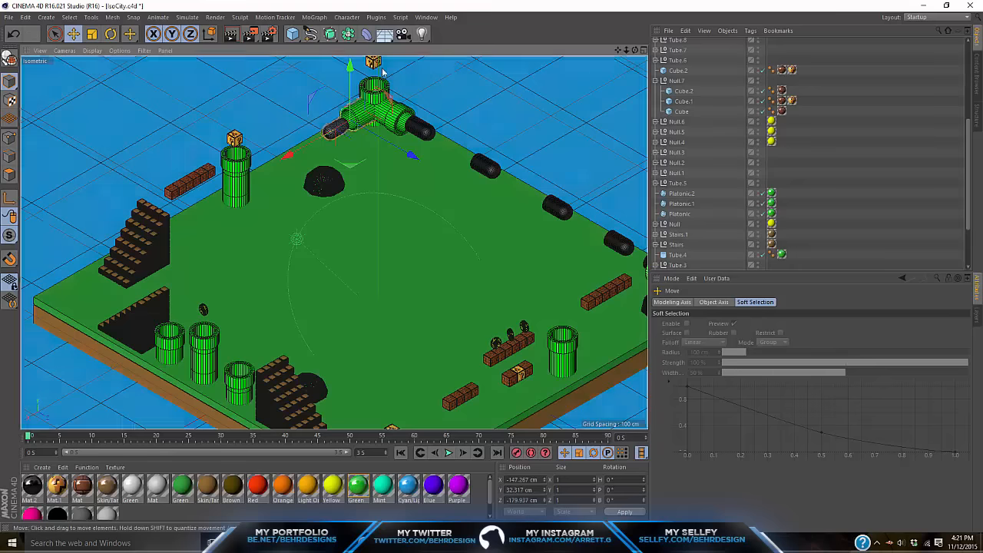
- Duplicate the new pipe branch and its Bullet Bill and turn the copies 180° around the vertical axis
{"action": "key", "text": "ctrl+c"}
{"action": "key", "text": "ctrl+v"}
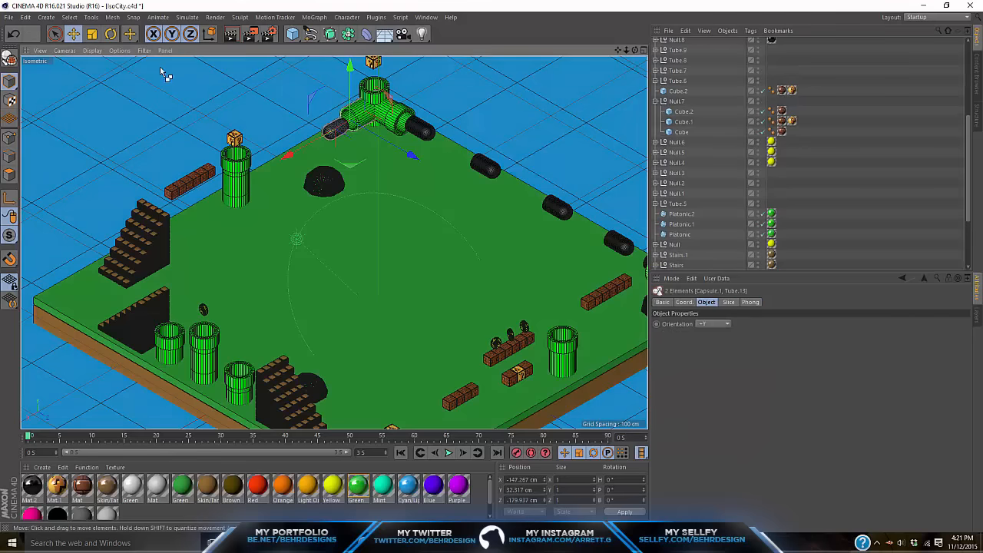
{"action": "left_click", "coordinate": [111, 36]}
{"action": "left_click_drag", "start_coordinate": [374, 158], "coordinate": [229, 66]}
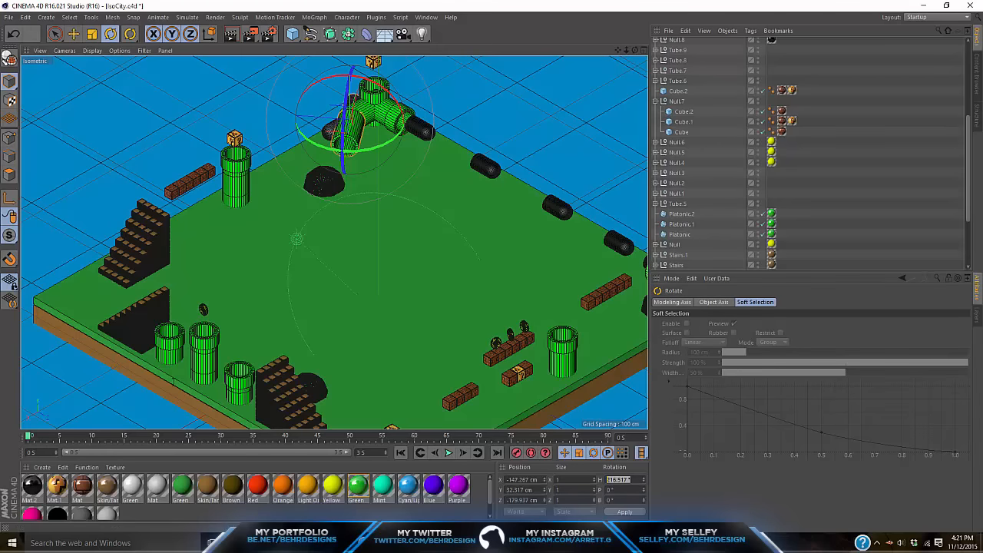
{"action": "key", "text": "ctrl+z"}
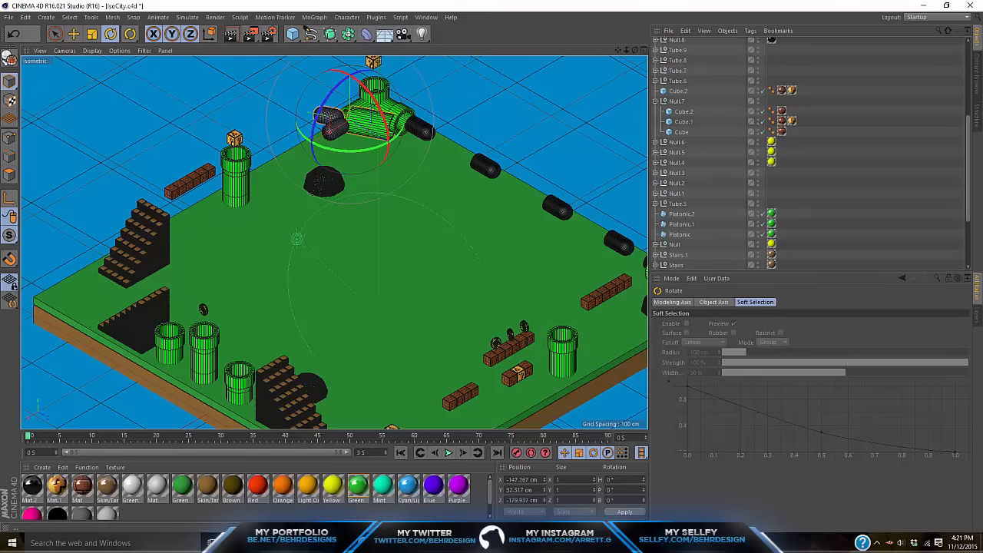
{"action": "key", "text": "ctrl+z"}
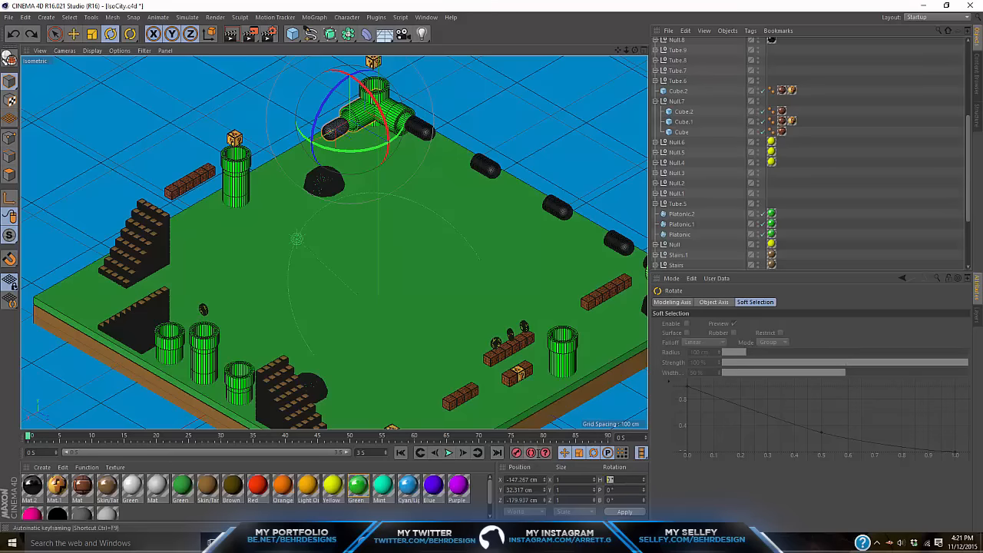
{"action": "key", "text": "ctrl+z"}
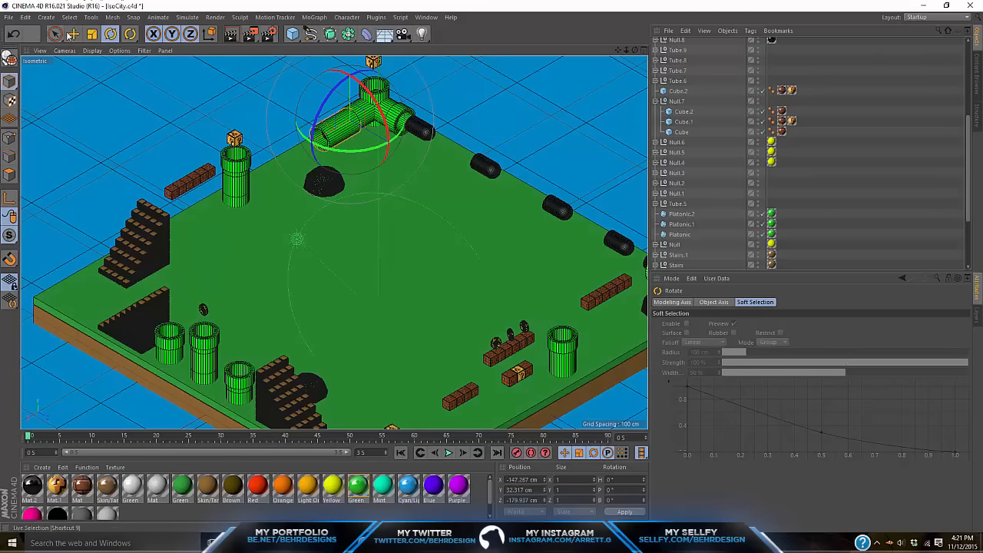
- Move the turned copies against the tall pipe topped by the question block and delete the copied Bullet Bill
{"action": "left_click", "coordinate": [73, 34]}
{"action": "left_click_drag", "start_coordinate": [280, 142], "coordinate": [323, 205]}
{"action": "left_click", "coordinate": [282, 158]}
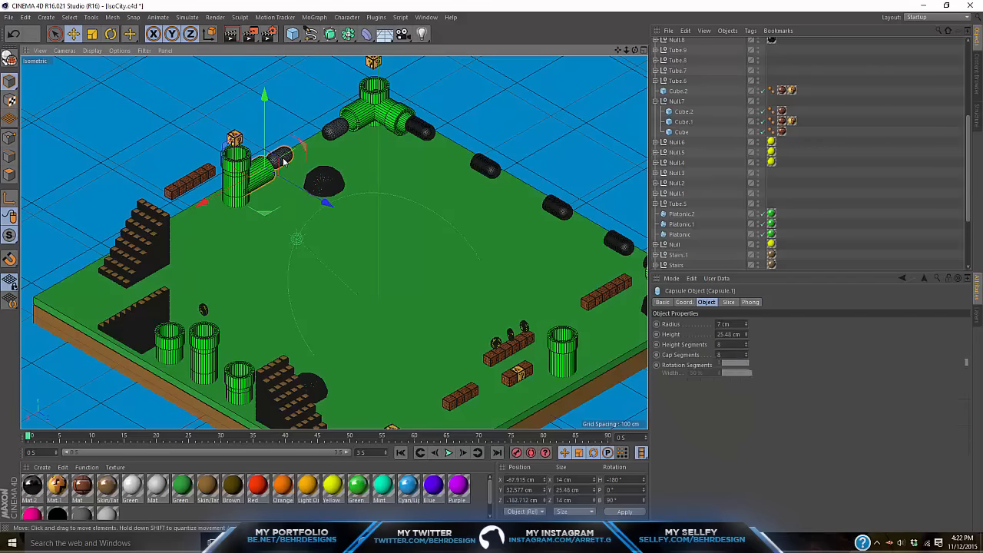
{"action": "key", "text": "Delete"}
- Move the remaining Bullet Bill toward the middle of the gap between the two facing pipe branches, to about X -105.9 cm
{"action": "left_click", "coordinate": [330, 132]}
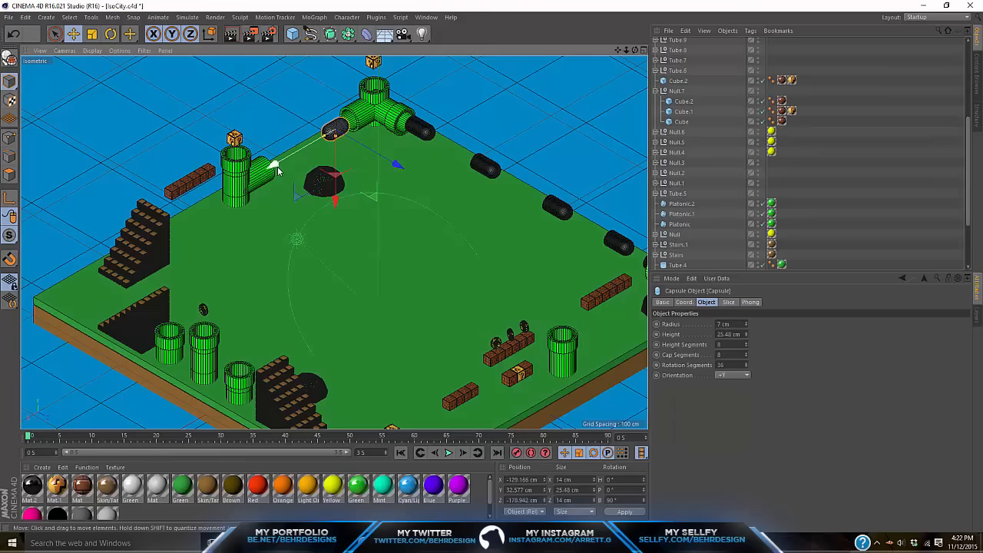
{"action": "left_click_drag", "start_coordinate": [267, 167], "coordinate": [252, 174]}
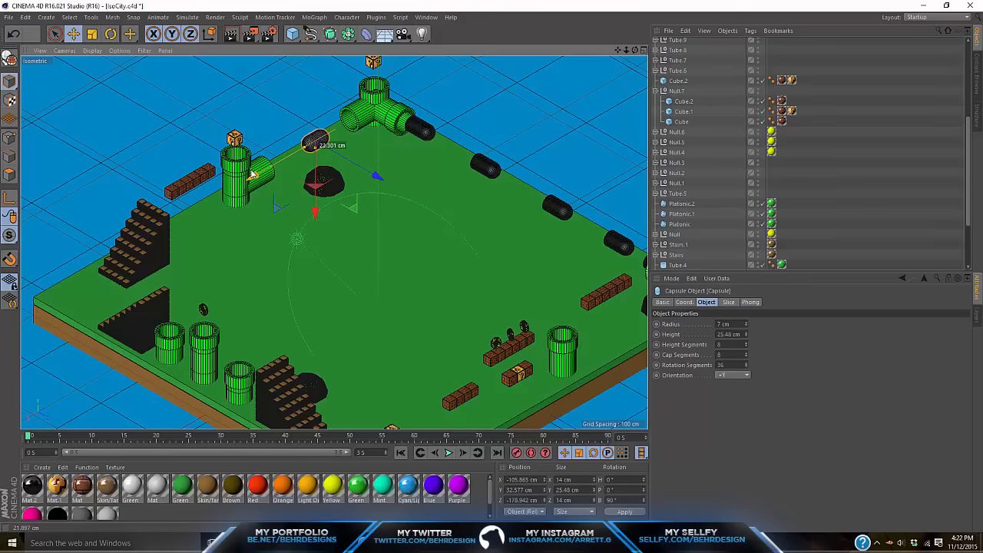
{"action": "left_click", "coordinate": [771, 214]}
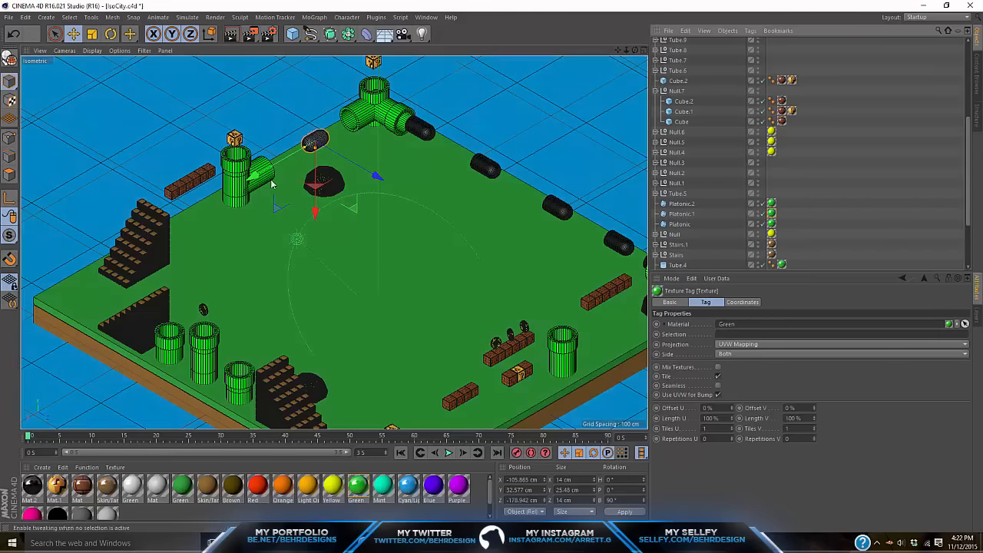
{"action": "left_click", "coordinate": [523, 326]}
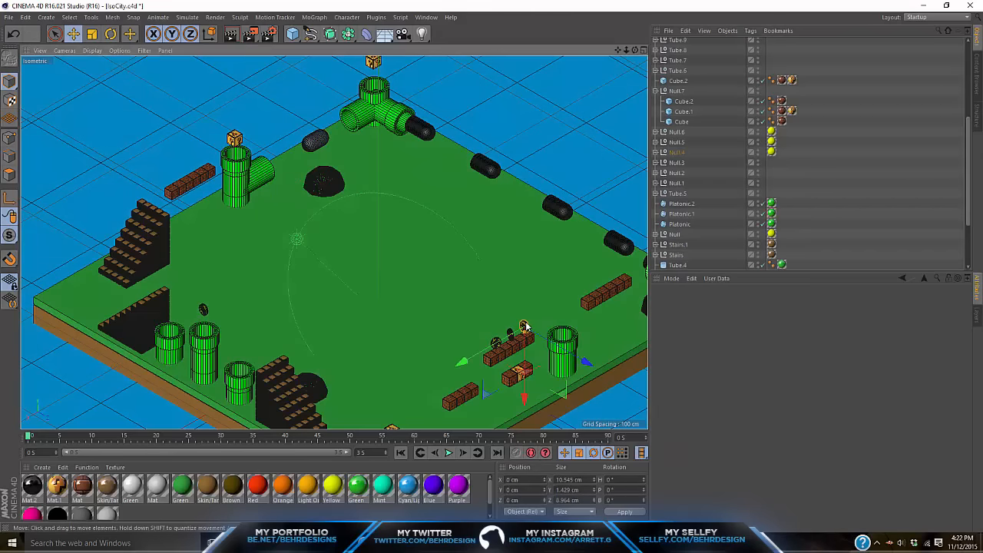
{"action": "left_click_drag", "start_coordinate": [523, 326], "coordinate": [262, 246], "text": "ctrl"}
{"action": "key", "text": "ctrl+z"}
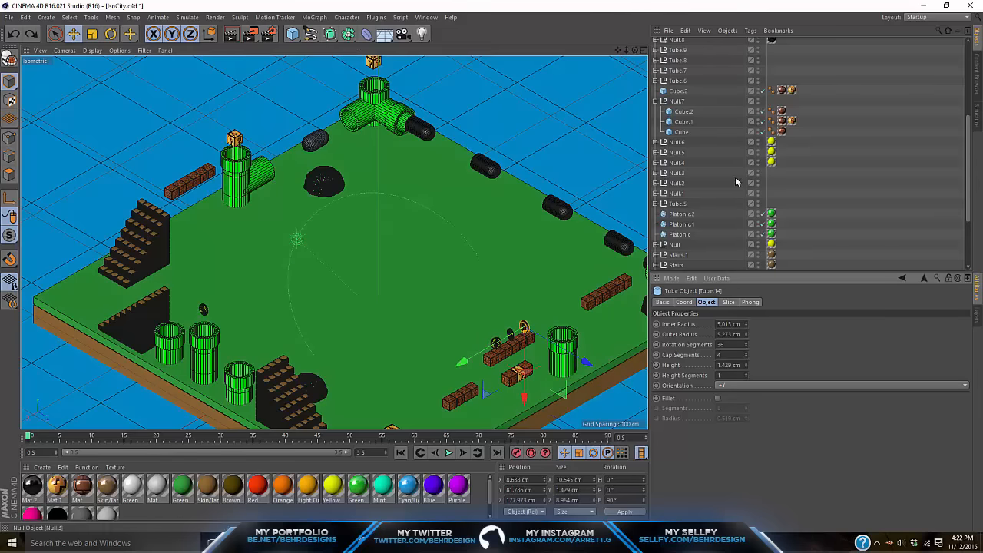
{"action": "scroll", "coordinate": [685, 78], "scroll_direction": "up", "scroll_amount": 2}
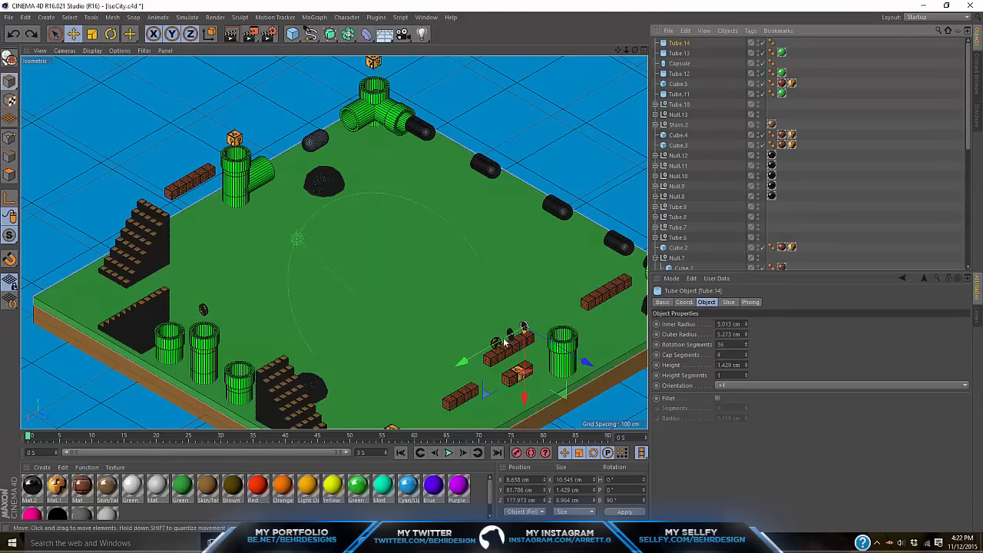
{"action": "left_click", "coordinate": [522, 325]}
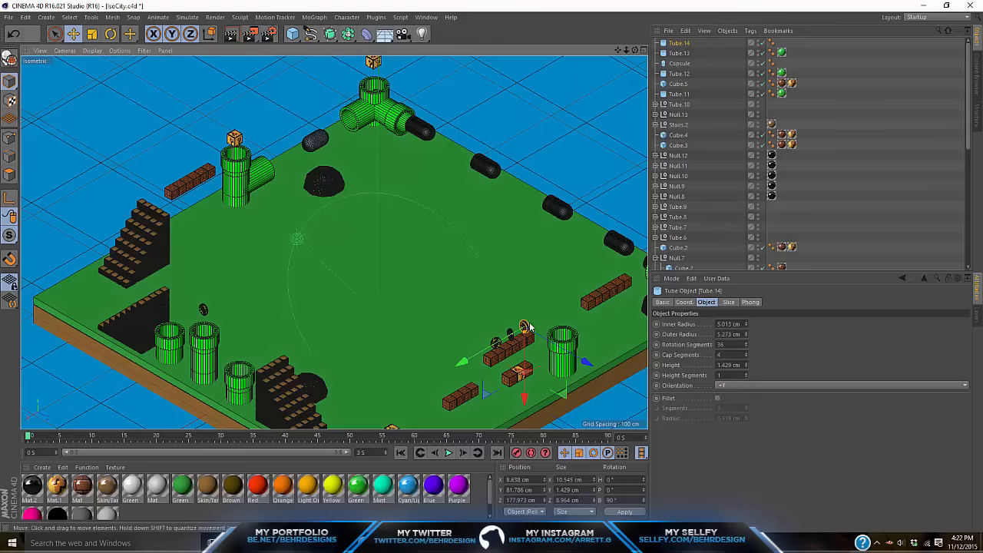
{"action": "key", "text": "Delete"}
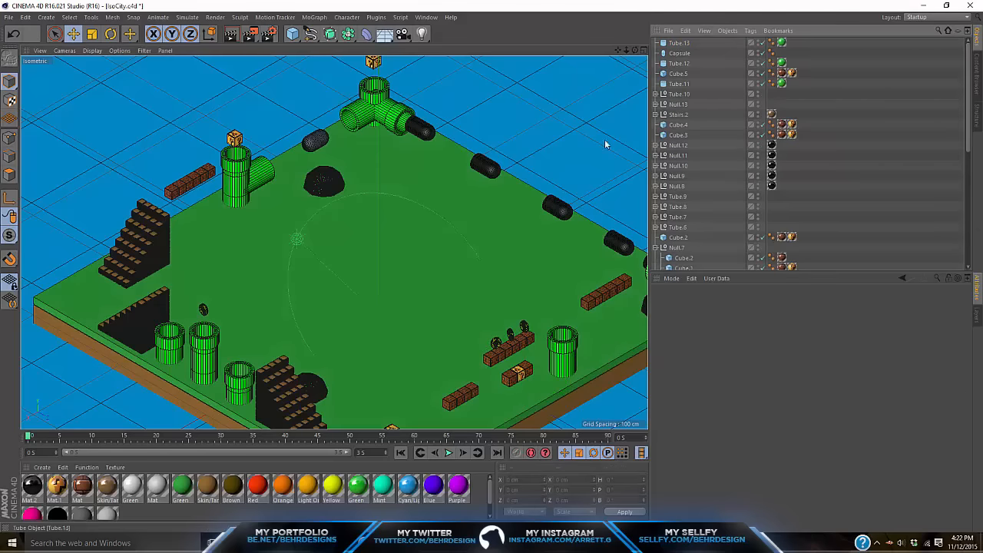
- Duplicate the whole end coin from the near brick row and place it above the far brick row, at about X 25.8, Y 86.4, Z -171.5 cm
{"action": "left_click", "coordinate": [523, 324]}
{"action": "scroll", "coordinate": [690, 129], "scroll_direction": "down", "scroll_amount": 8}
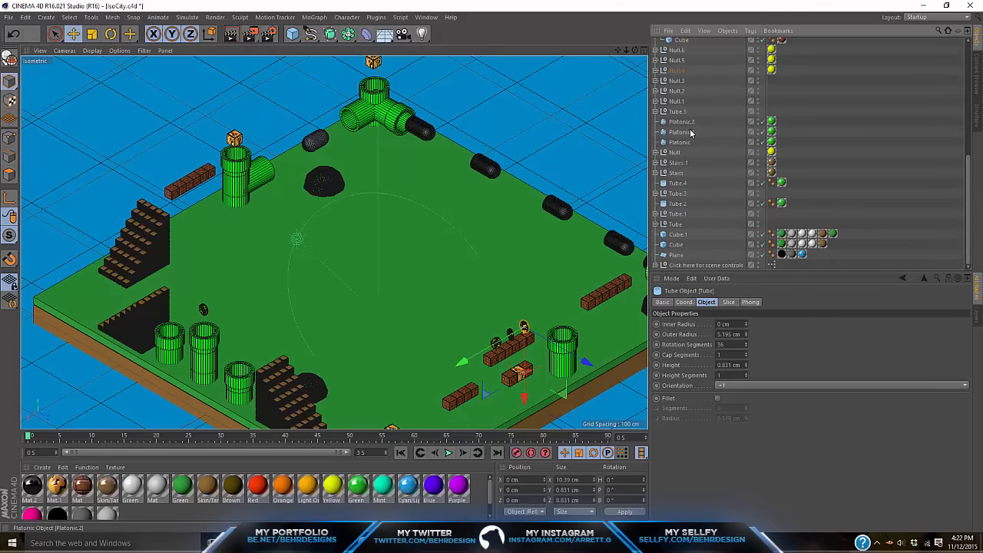
{"action": "key", "text": "alt+g"}
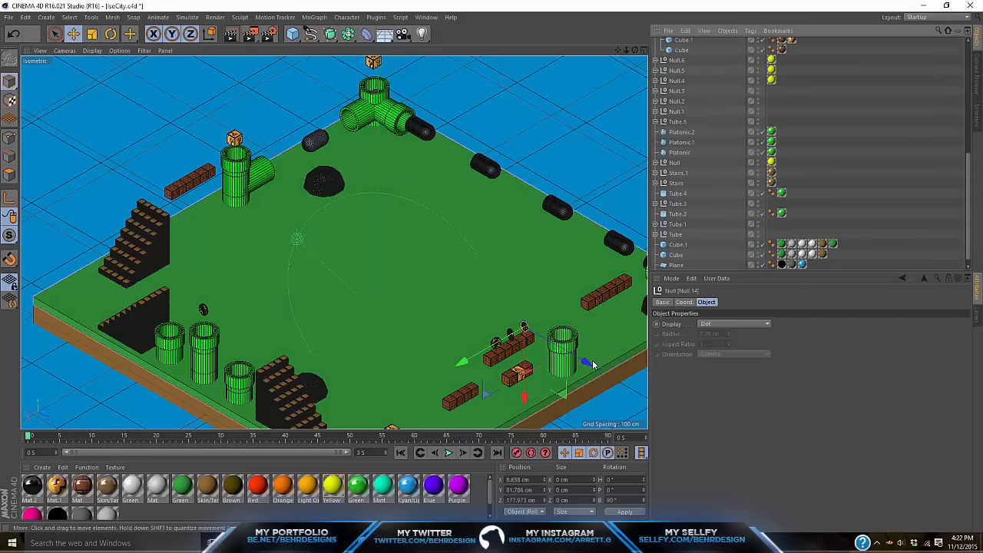
{"action": "left_click_drag", "start_coordinate": [305, 261], "coordinate": [268, 216]}
{"action": "left_click_drag", "start_coordinate": [184, 208], "coordinate": [137, 194]}
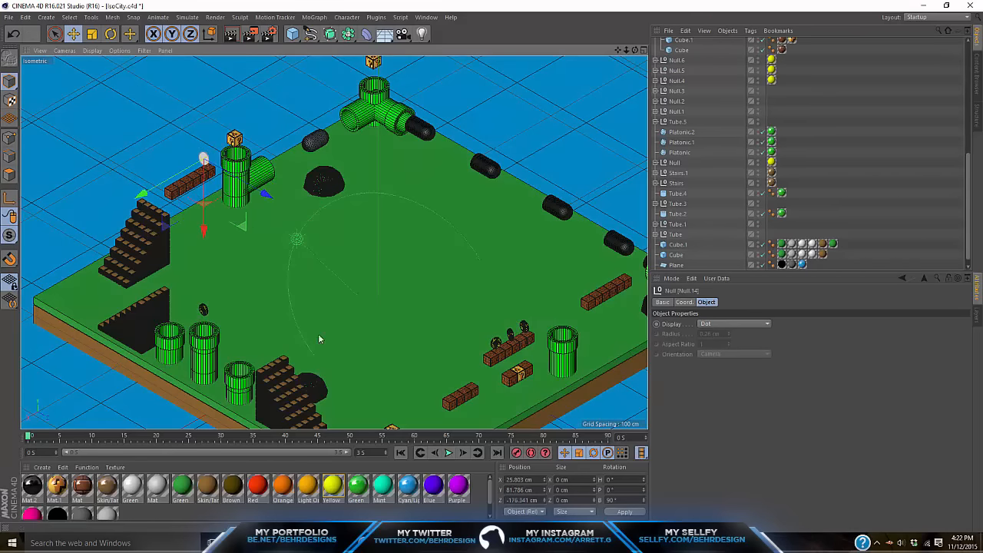
{"action": "left_click_drag", "start_coordinate": [204, 230], "coordinate": [204, 238]}
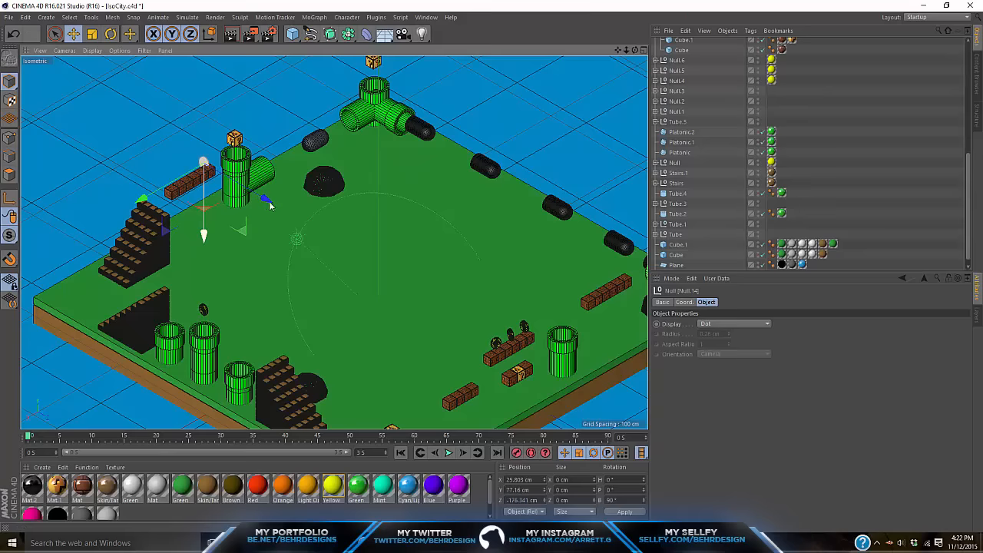
{"action": "left_click_drag", "start_coordinate": [269, 204], "coordinate": [274, 201]}
{"action": "left_click_drag", "start_coordinate": [207, 239], "coordinate": [209, 228]}
- Duplicate the new coin, shift the copy along the brick row to about X 34.3 cm, and rotate its heading to about -9.2°
{"action": "key", "text": "ctrl+c"}
{"action": "key", "text": "ctrl+v"}
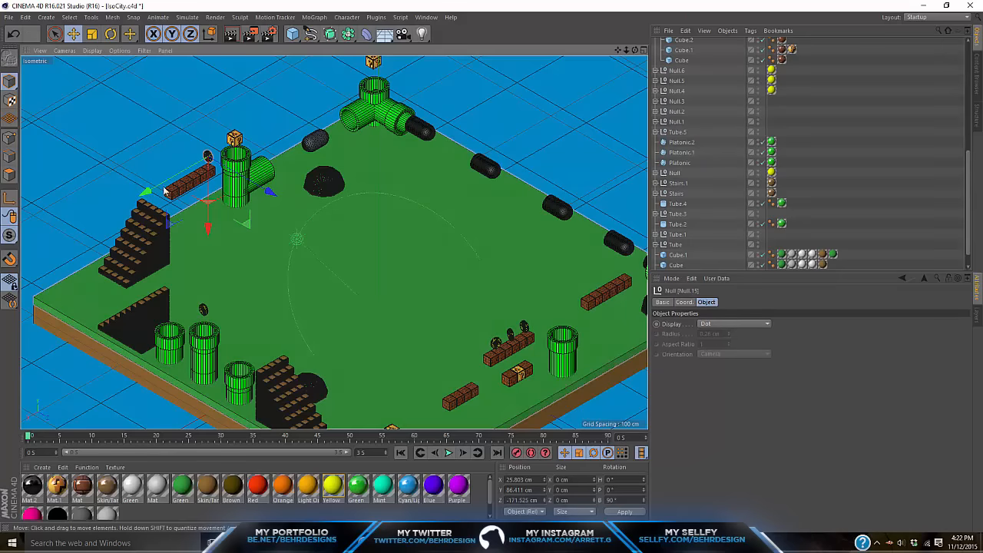
{"action": "left_click_drag", "start_coordinate": [143, 191], "coordinate": [131, 196]}
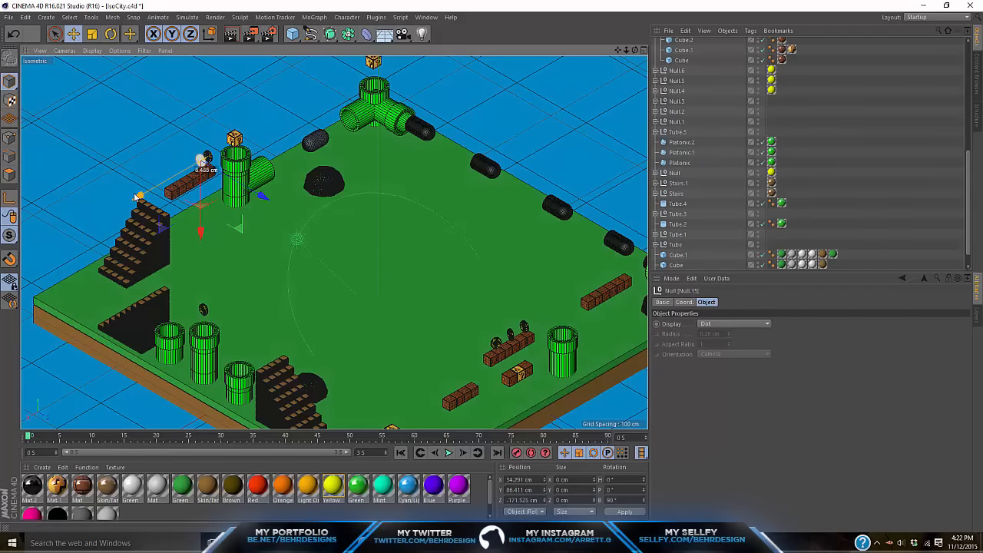
{"action": "key", "text": "r"}
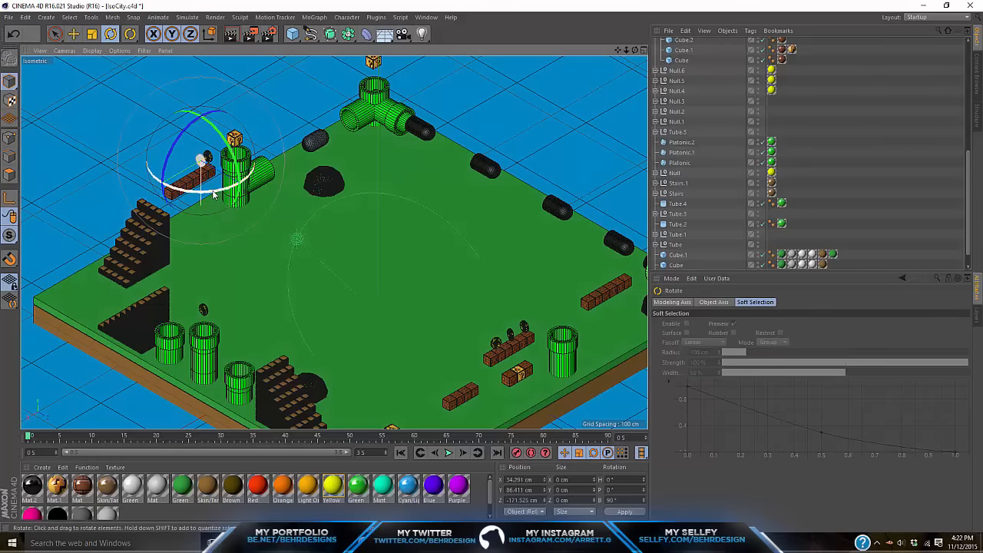
{"action": "left_click_drag", "start_coordinate": [219, 192], "coordinate": [206, 198]}
- Add a third coin copy above the far brick row at about X 44 cm and rotate its heading to about 40.9°
{"action": "scroll", "coordinate": [883, 123], "scroll_direction": "up", "scroll_amount": 10}
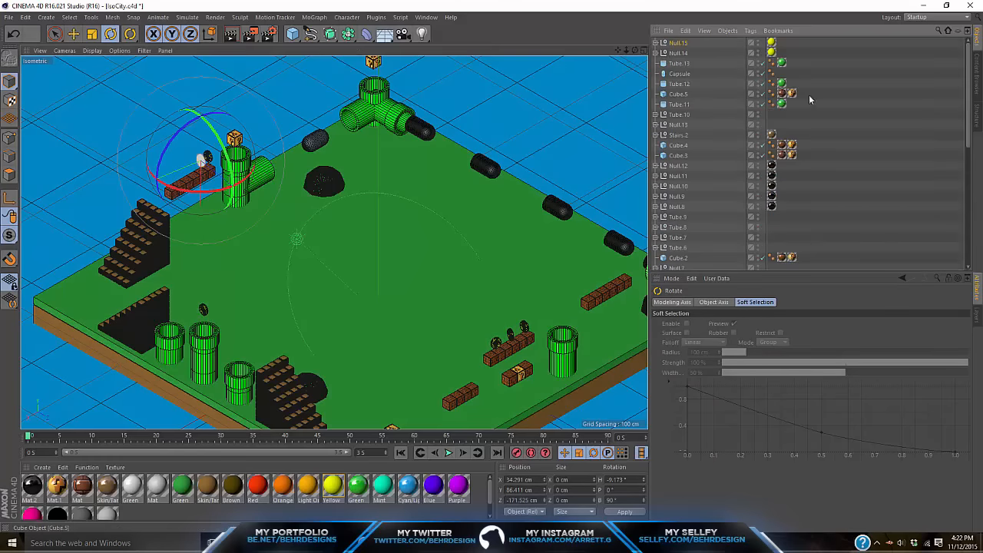
{"action": "left_click", "coordinate": [181, 178]}
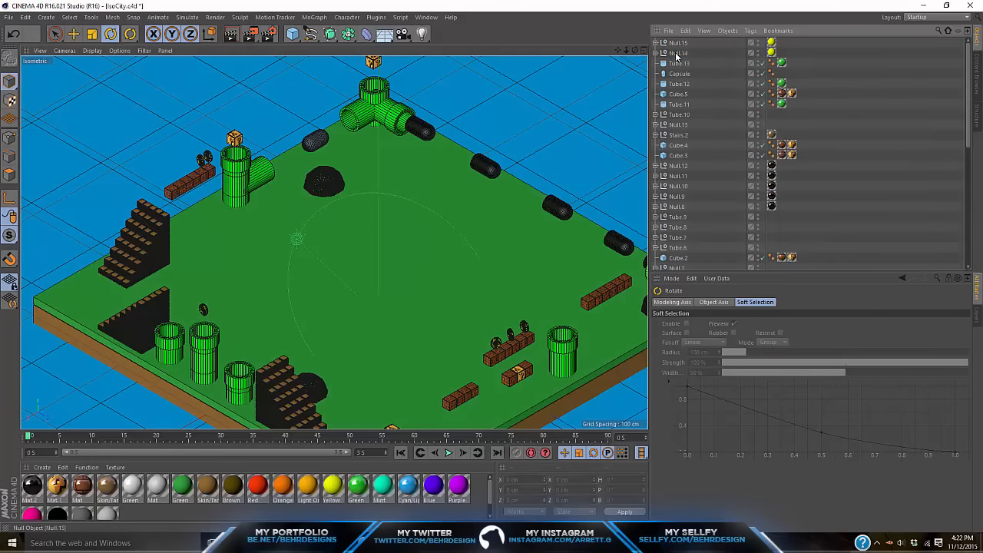
{"action": "left_click", "coordinate": [73, 33]}
{"action": "left_click_drag", "start_coordinate": [145, 190], "coordinate": [128, 197]}
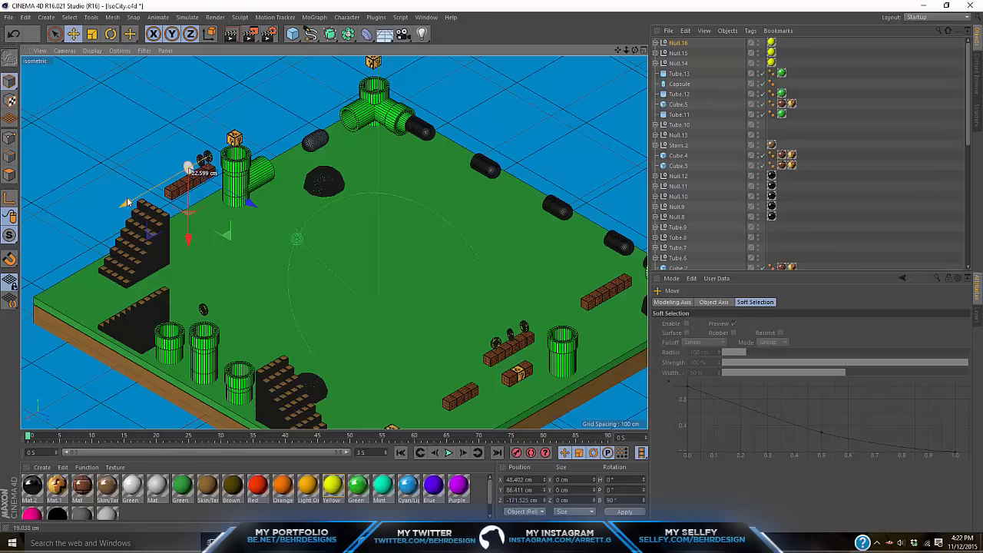
{"action": "key", "text": "r"}
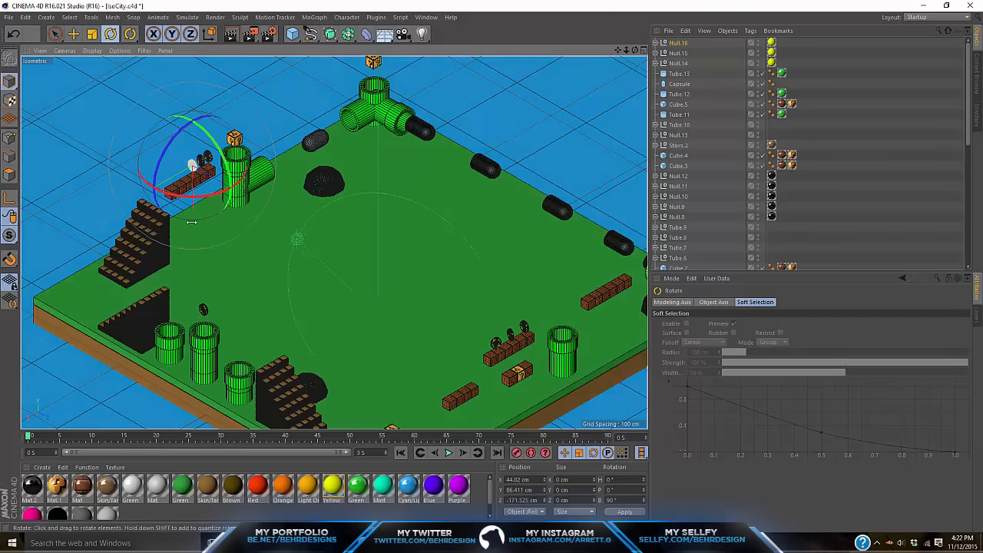
{"action": "left_click_drag", "start_coordinate": [167, 197], "coordinate": [204, 198]}
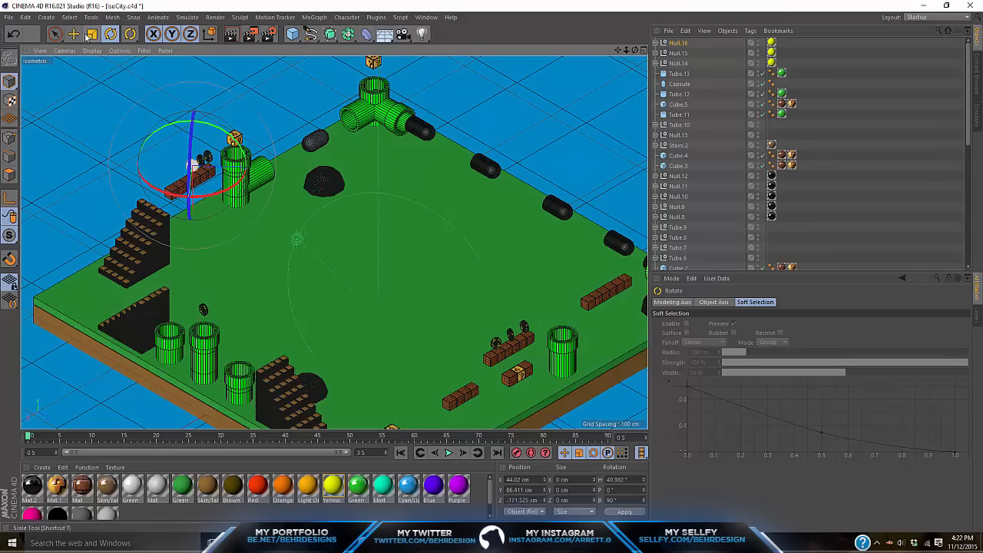
{"action": "left_click", "coordinate": [73, 33]}
{"action": "left_click", "coordinate": [671, 43]}
{"action": "key", "text": "ctrl+c"}
{"action": "key", "text": "ctrl+v"}
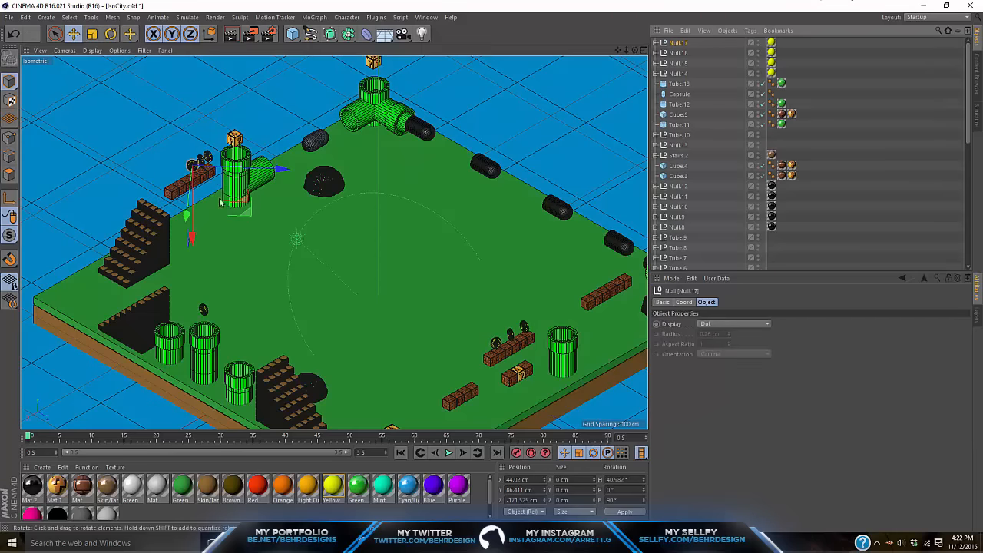
{"action": "key", "text": "ctrl+z"}
- Duplicate the unrotated first coin of the far brick row, move the copy to about X 53.5 cm, and rotate its heading to about -25.5°
{"action": "left_click", "coordinate": [677, 66]}
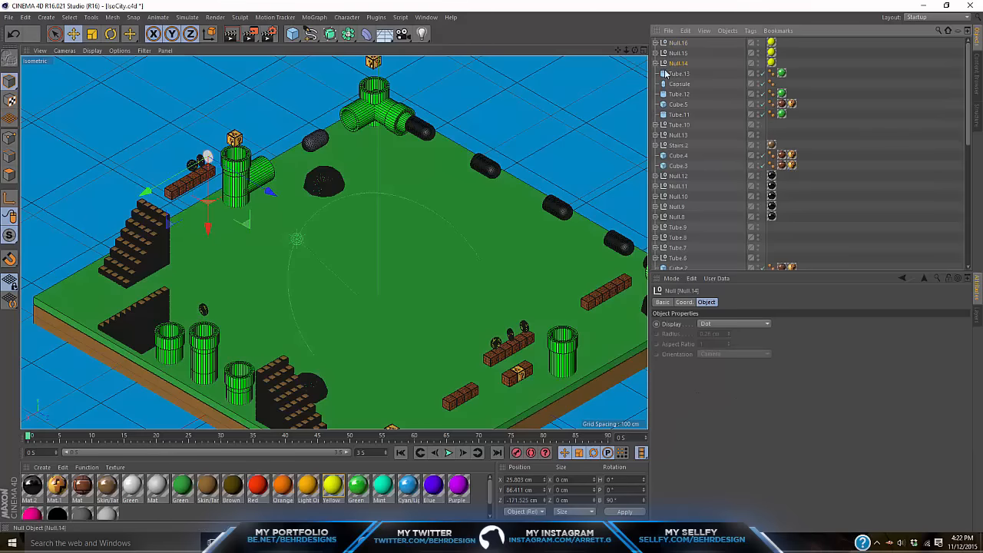
{"action": "key", "text": "ctrl+c"}
{"action": "key", "text": "ctrl+v"}
{"action": "mouse_move", "coordinate": [147, 193]}
{"action": "left_mouse_down"}
{"action": "mouse_move", "coordinate": [123, 209]}
{"action": "mouse_move", "coordinate": [146, 206]}
{"action": "left_mouse_up"}
{"action": "key", "text": "r"}
{"action": "left_click", "coordinate": [678, 43]}
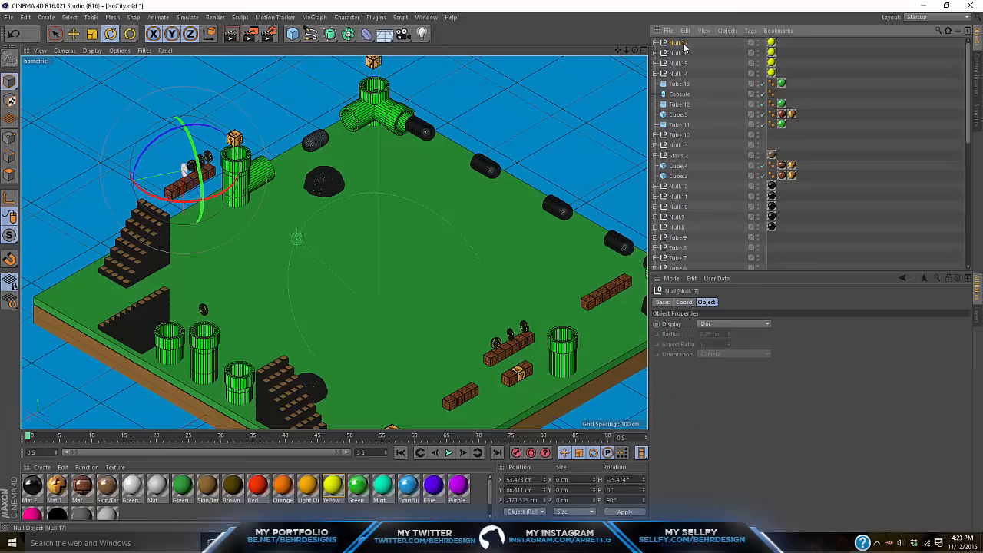
{"action": "key", "text": "ctrl+c"}
{"action": "key", "text": "ctrl+v"}
{"action": "key", "text": "ctrl+z"}
{"action": "key", "text": "ctrl+z"}
{"action": "key", "text": "ctrl+z"}
- Duplicate the unrotated coin again as the row's fifth coin, placing it at about X 61.2 cm with a heading of about 13.5°, then deselect it
{"action": "key", "text": "ctrl+c"}
{"action": "key", "text": "ctrl+v"}
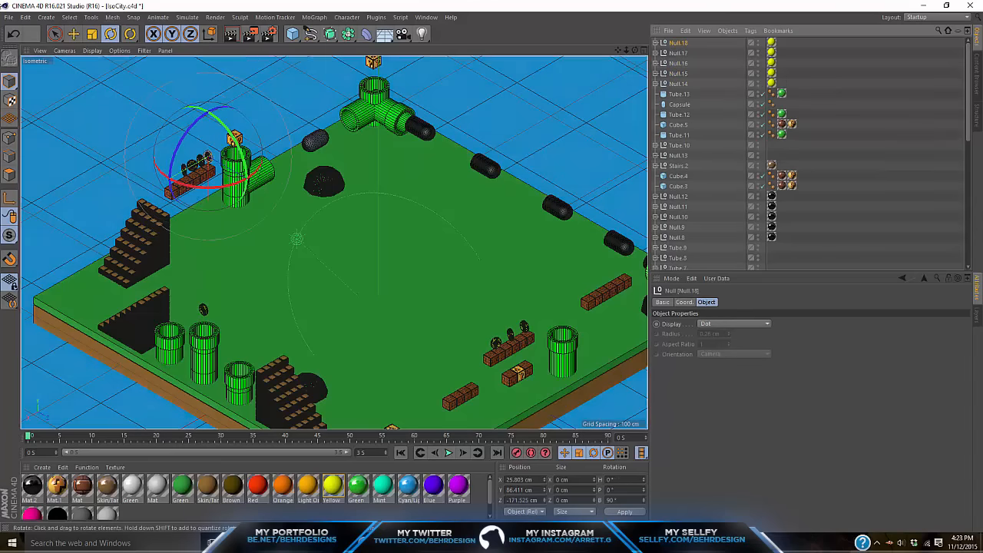
{"action": "key", "text": "e"}
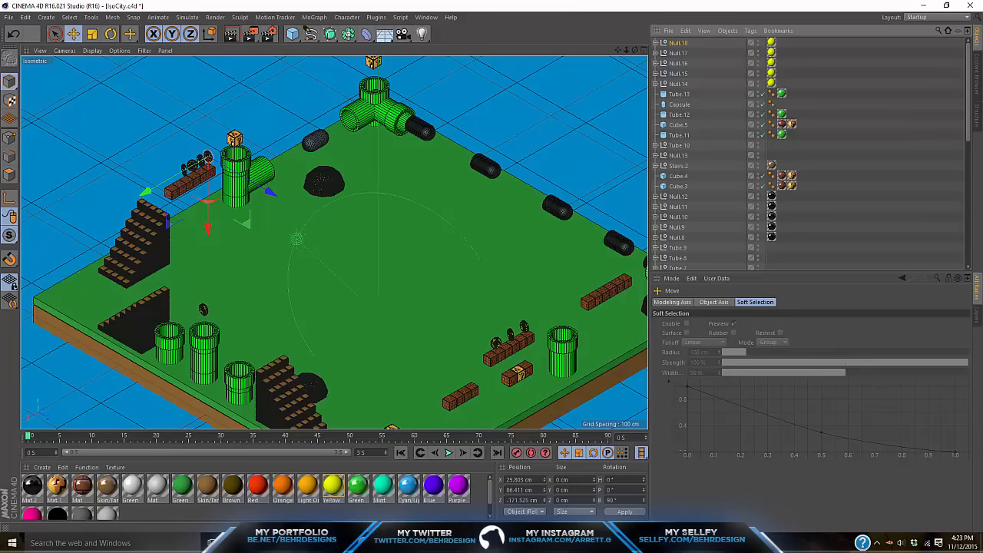
{"action": "key", "text": "alt+Tab"}
{"action": "key", "text": "alt+Tab"}
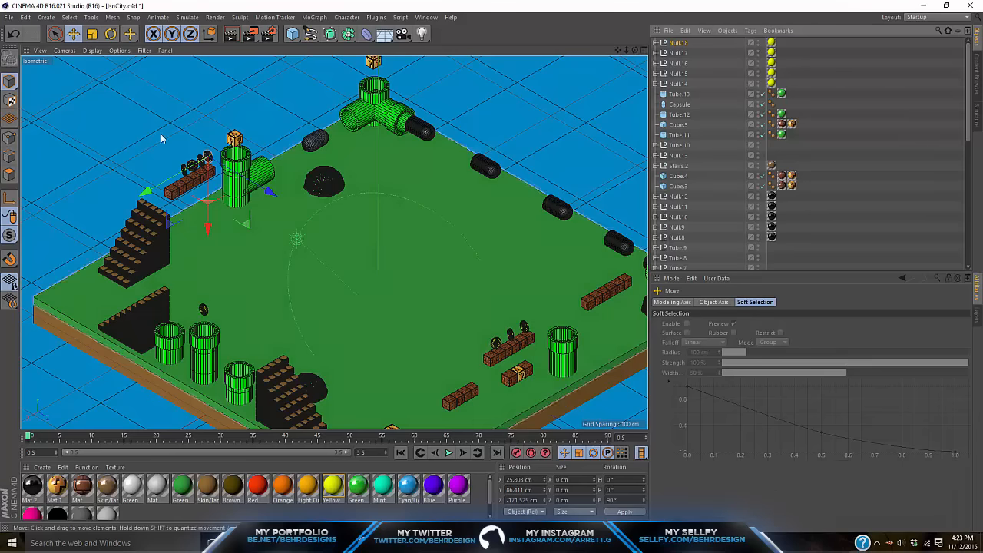
{"action": "left_click_drag", "start_coordinate": [146, 191], "coordinate": [112, 207]}
{"action": "left_click", "coordinate": [110, 36]}
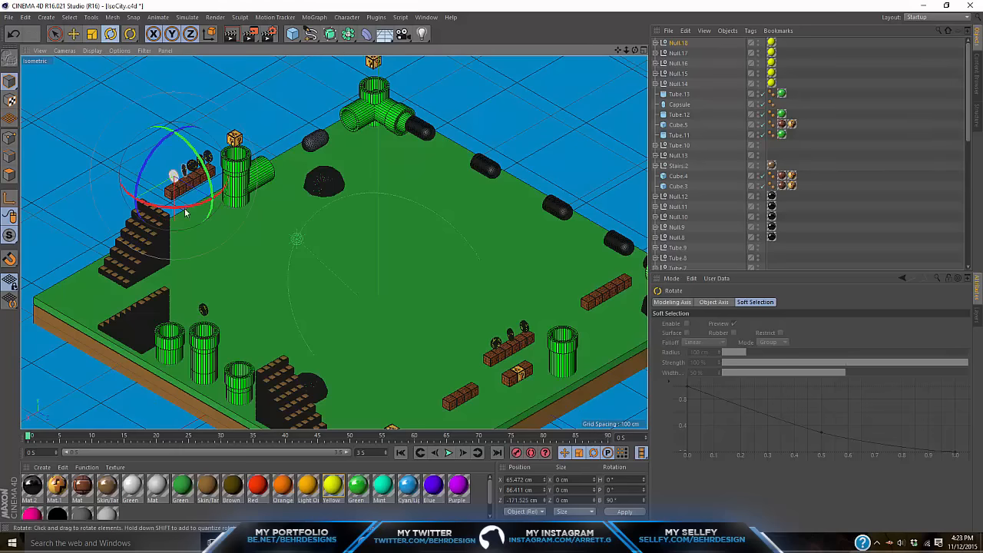
{"action": "mouse_move", "coordinate": [186, 211]}
{"action": "left_mouse_down"}
{"action": "mouse_move", "coordinate": [173, 208]}
{"action": "mouse_move", "coordinate": [188, 206]}
{"action": "left_mouse_up"}
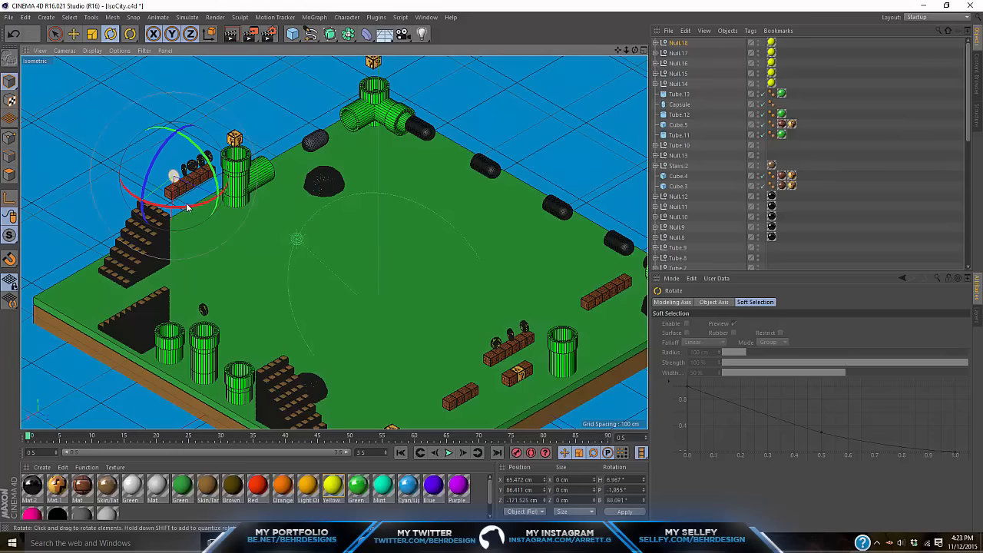
{"action": "left_click", "coordinate": [74, 35]}
{"action": "left_click_drag", "start_coordinate": [130, 218], "coordinate": [133, 217]}
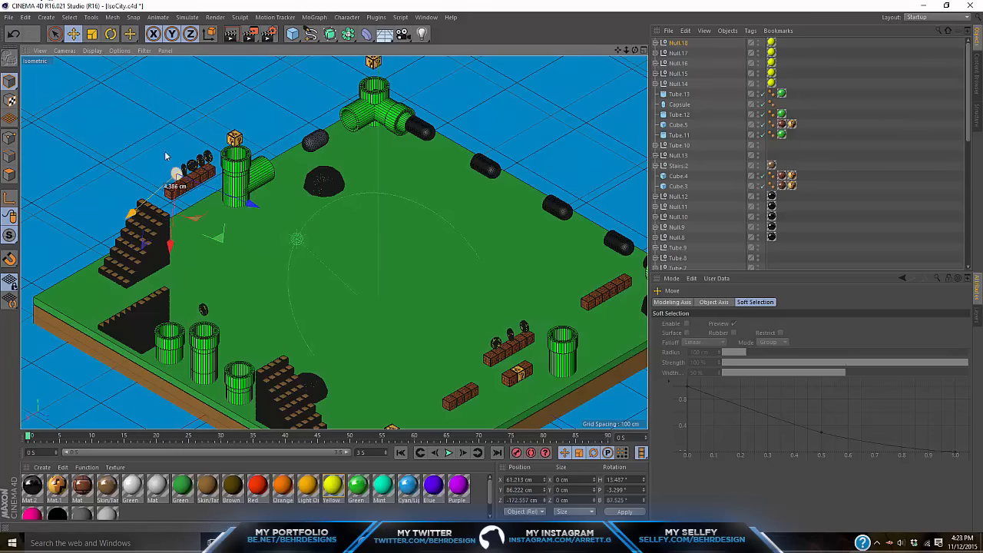
{"action": "left_click", "coordinate": [835, 222]}
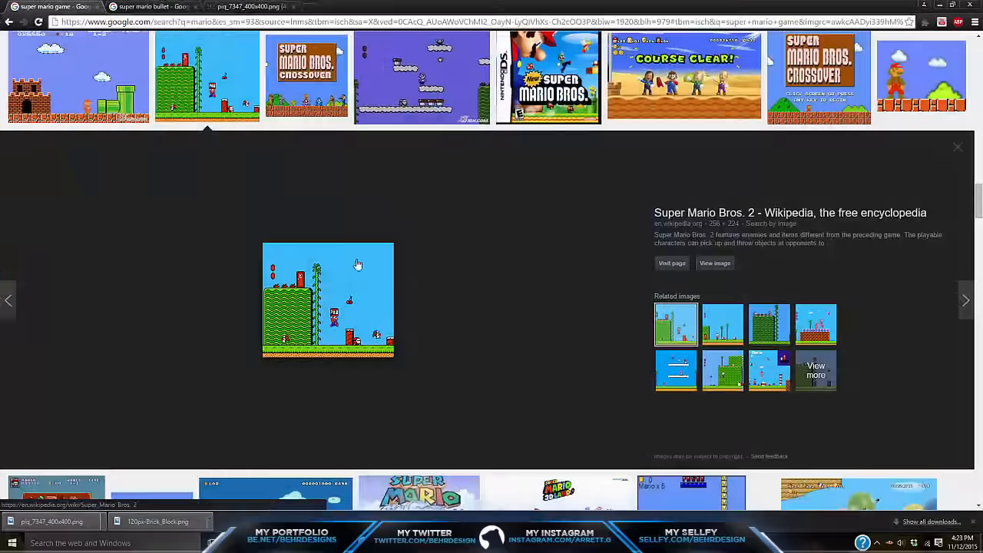
- Switch to the browser and look through the Super Mario game image results for level references, opening the pictures that show a flagpole
{"action": "scroll", "coordinate": [357, 265], "scroll_direction": "up", "scroll_amount": 4}
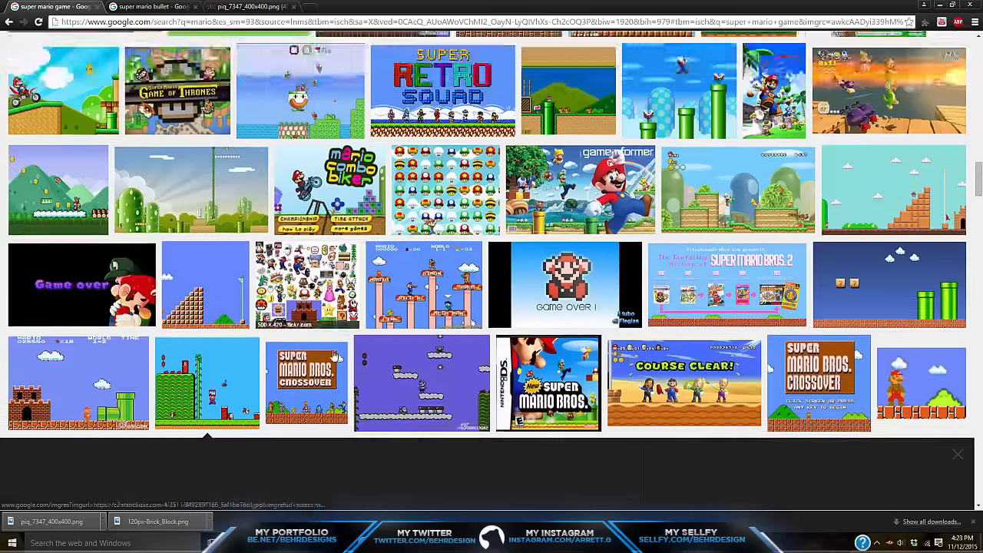
{"action": "left_click", "coordinate": [227, 308]}
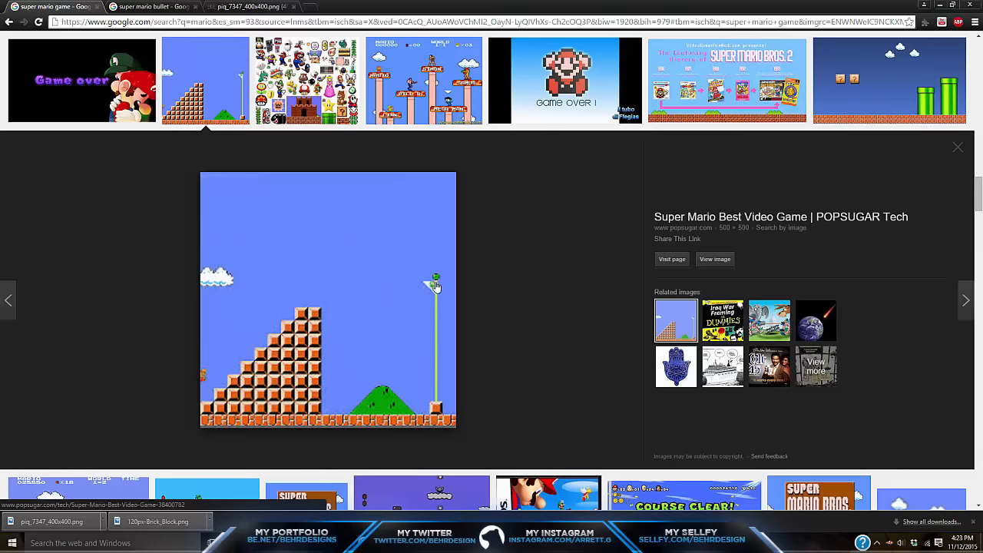
{"action": "scroll", "coordinate": [433, 286], "scroll_direction": "up", "scroll_amount": 5}
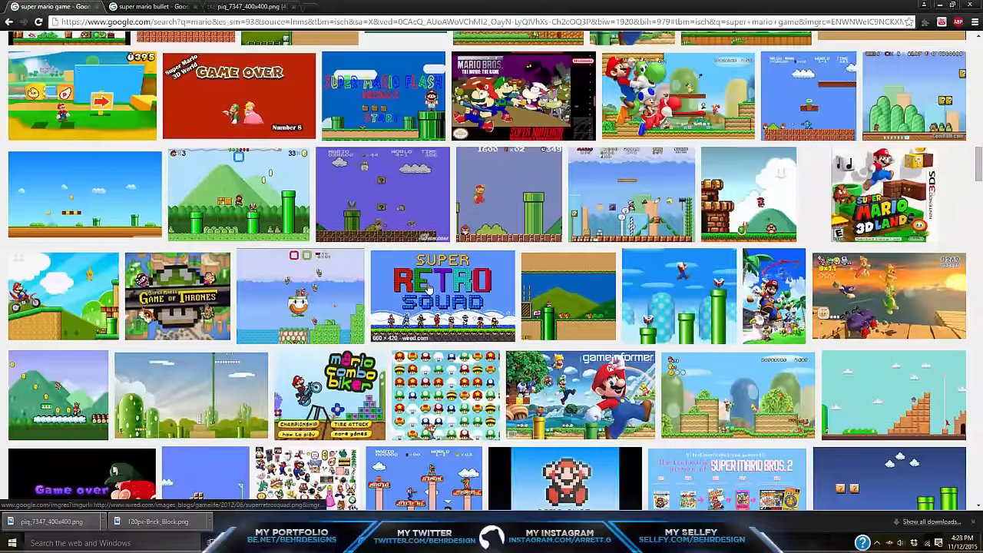
{"action": "scroll", "coordinate": [428, 287], "scroll_direction": "up", "scroll_amount": 1}
{"action": "scroll", "coordinate": [429, 288], "scroll_direction": "up", "scroll_amount": 8}
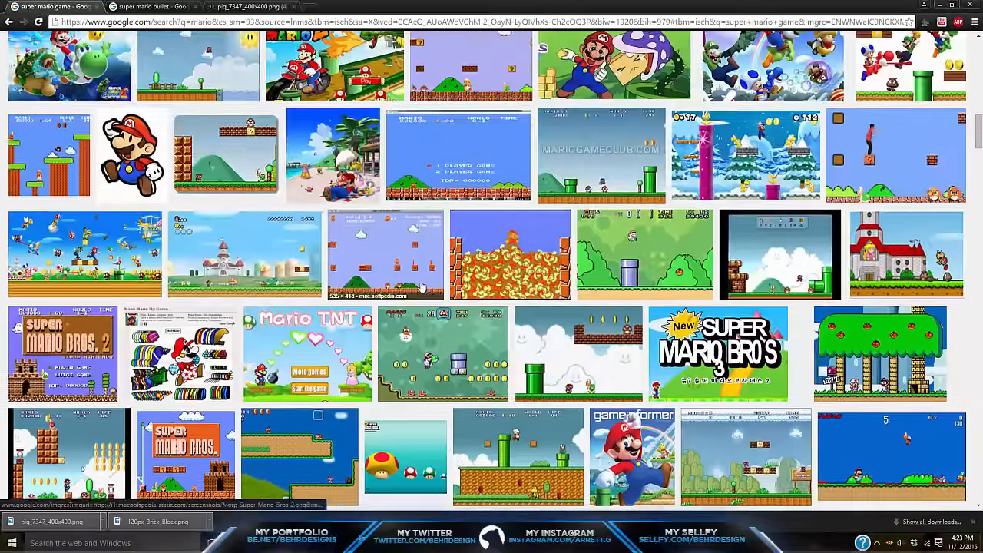
{"action": "scroll", "coordinate": [171, 178], "scroll_direction": "up", "scroll_amount": 8}
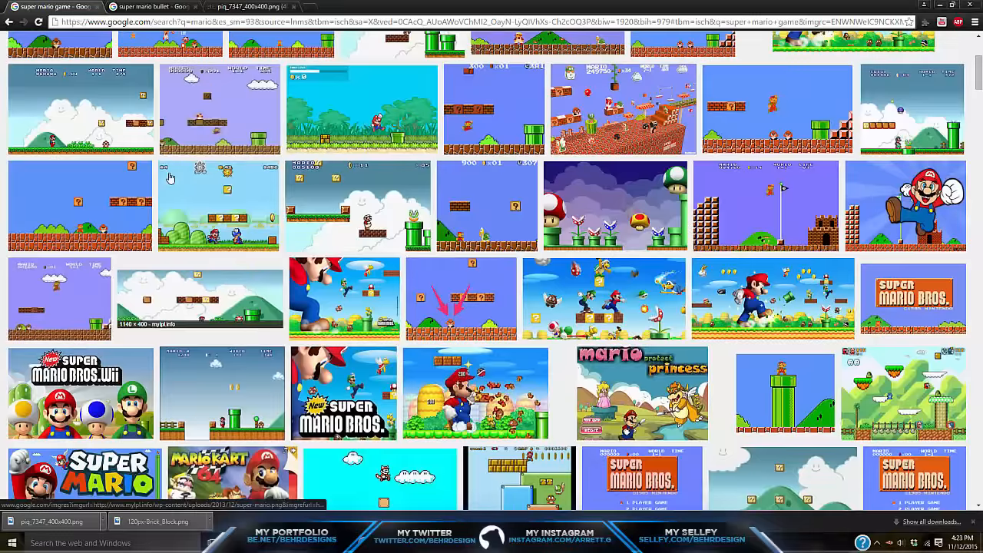
{"action": "left_click", "coordinate": [767, 207]}
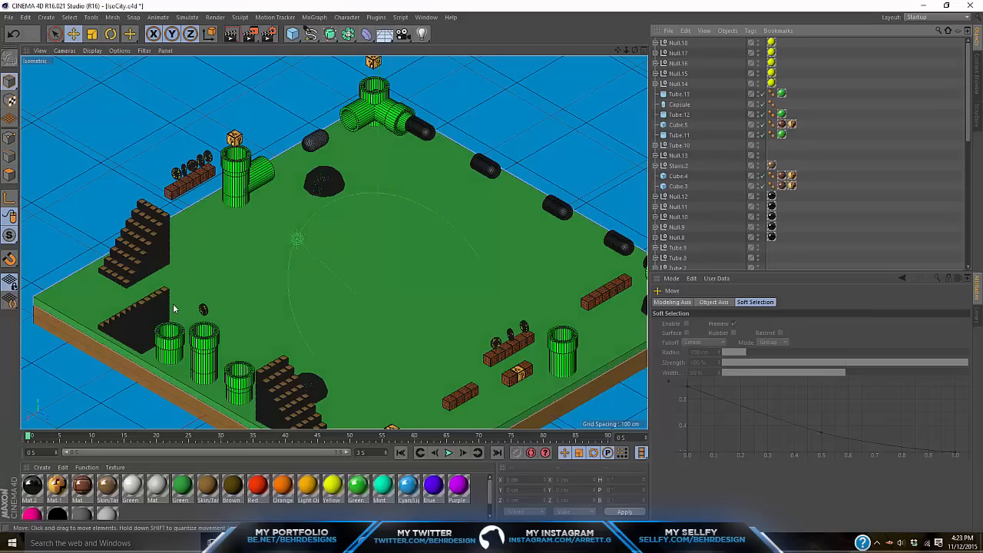
- Copy a single cube from the lowest step of the far stairs in IsoCity.c4d and paste it into the Untitled 2 project
{"action": "left_click", "coordinate": [129, 284]}
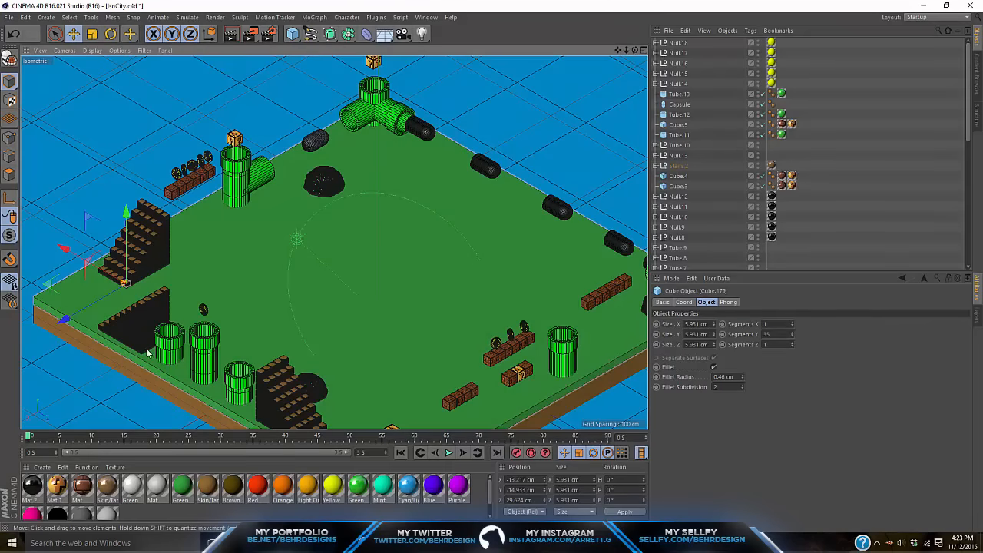
{"action": "key", "text": "ctrl+v"}
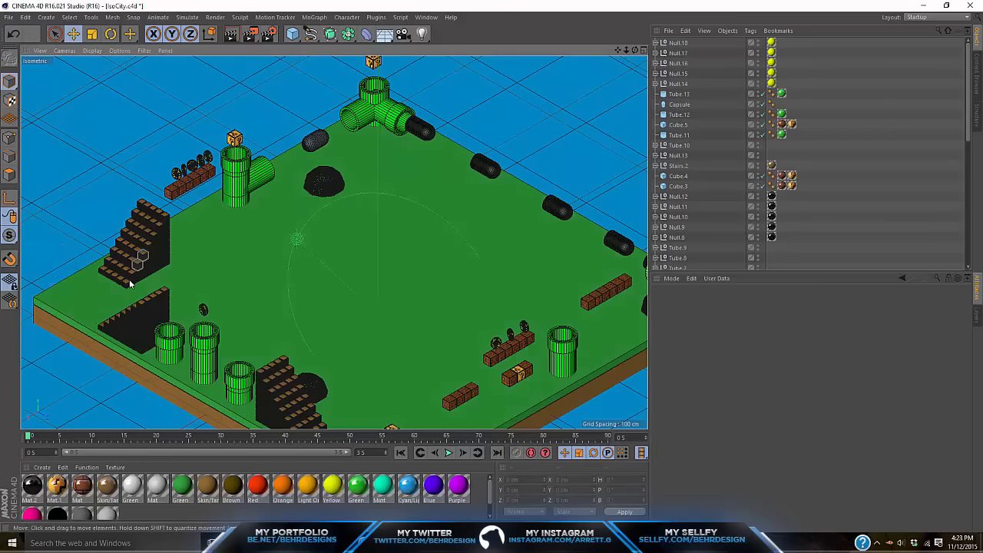
{"action": "key", "text": "ctrl+z"}
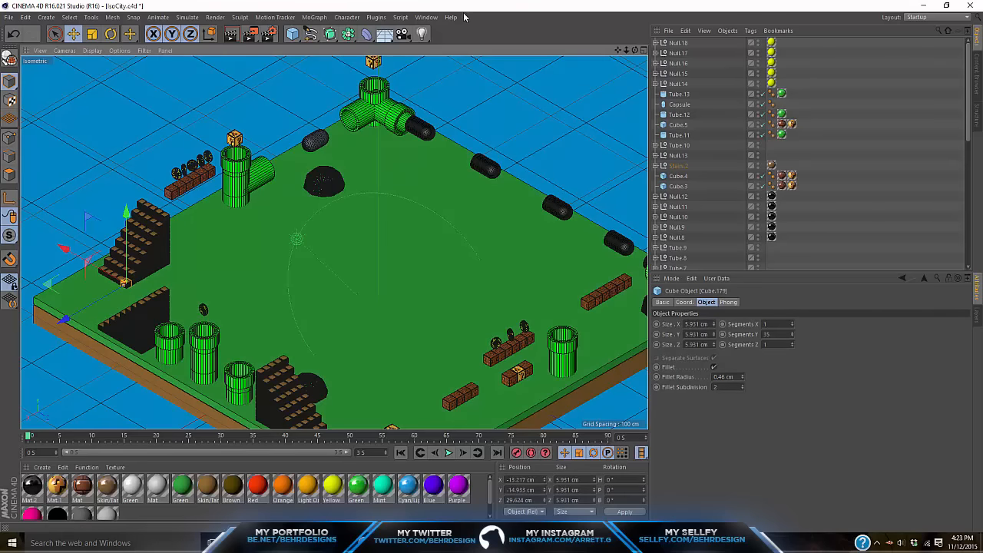
{"action": "left_click", "coordinate": [419, 17]}
{"action": "left_click", "coordinate": [431, 241]}
{"action": "key", "text": "ctrl+v"}
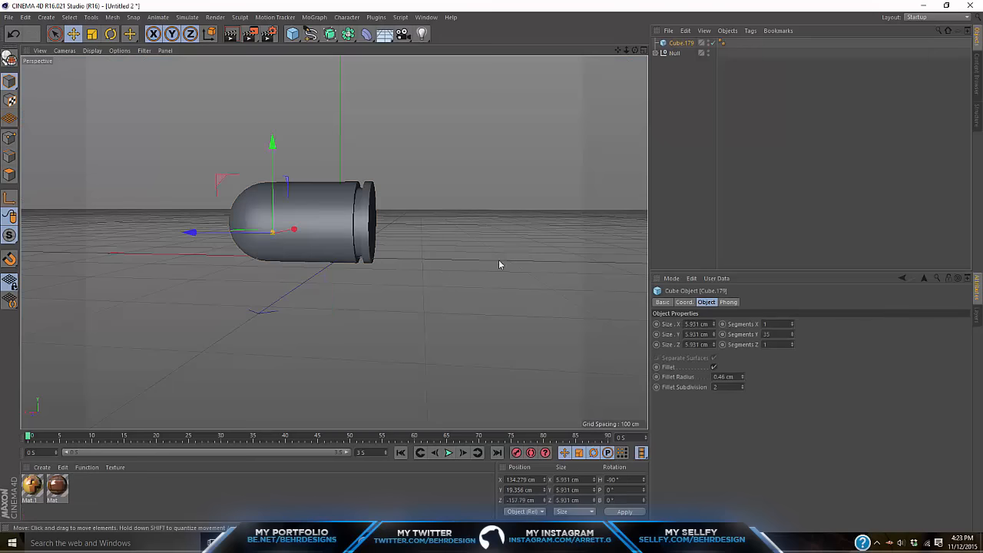
- Delete the Bullet Bill null from the Untitled 2 project and scale the pasted cube up uniformly to about 52.1 cm
{"action": "left_click", "coordinate": [675, 53]}
{"action": "key", "text": "Delete"}
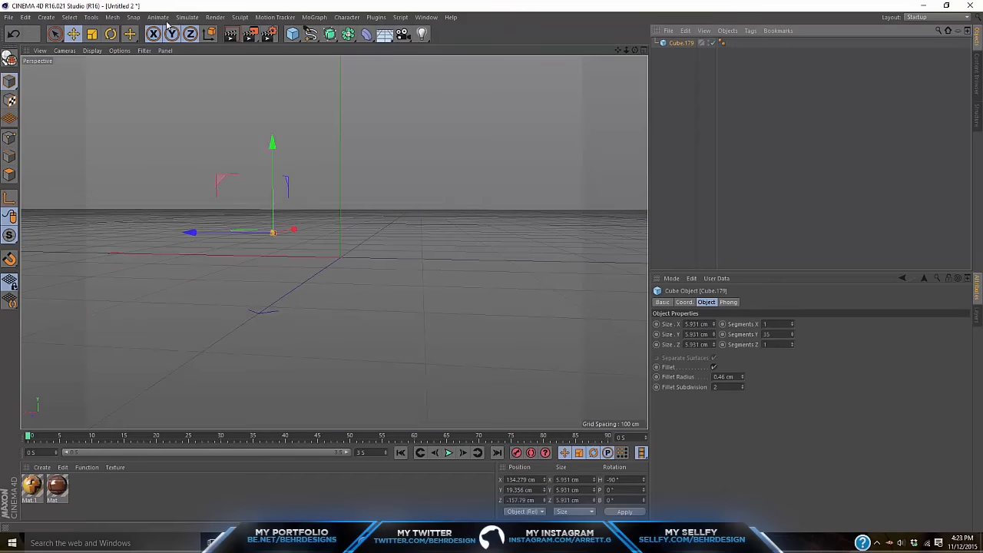
{"action": "left_click", "coordinate": [92, 34]}
{"action": "left_click_drag", "start_coordinate": [273, 230], "coordinate": [263, 218]}
{"action": "left_click", "coordinate": [75, 493]}
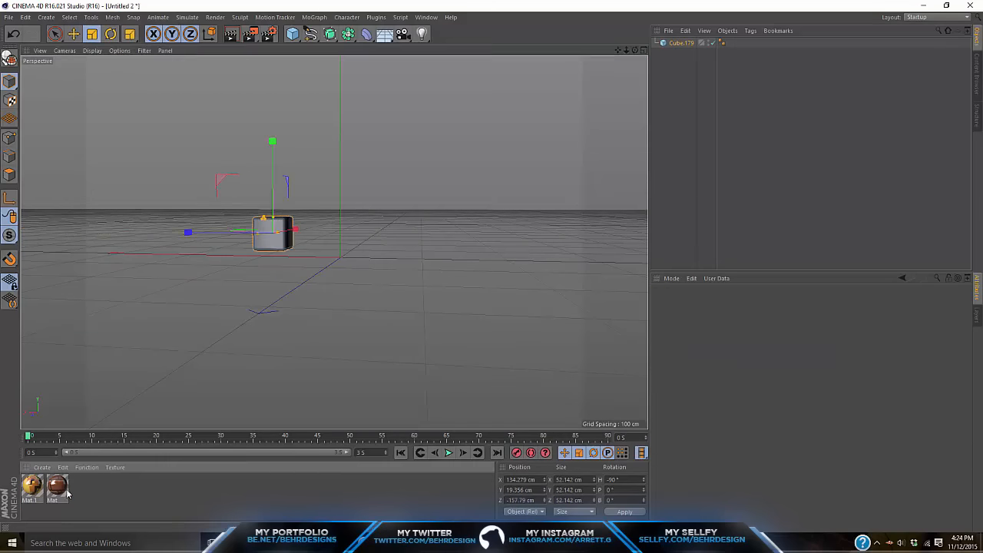
{"action": "left_click", "coordinate": [281, 244]}
{"action": "key", "text": "Delete"}
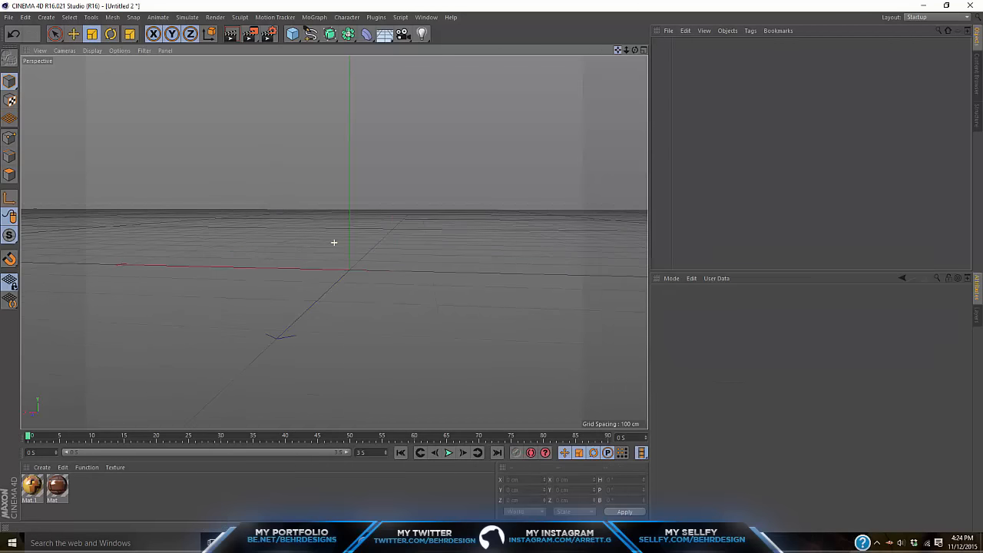
{"action": "key", "text": "ctrl+z"}
- Copy the Skin/Tan material from IsoCity.c4d into the Untitled 2 project and apply it to the cube
{"action": "left_click", "coordinate": [426, 17]}
{"action": "left_click", "coordinate": [458, 249]}
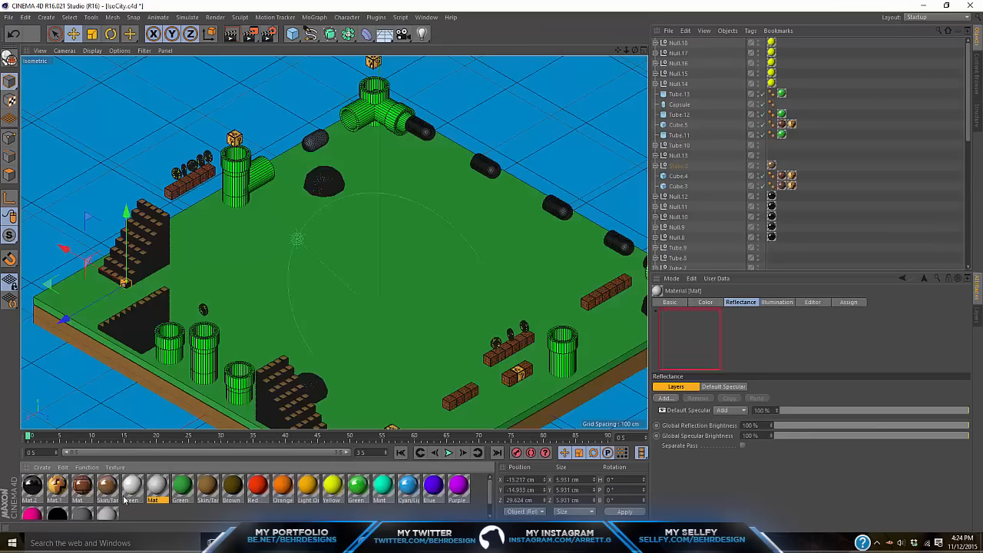
{"action": "left_click", "coordinate": [121, 496]}
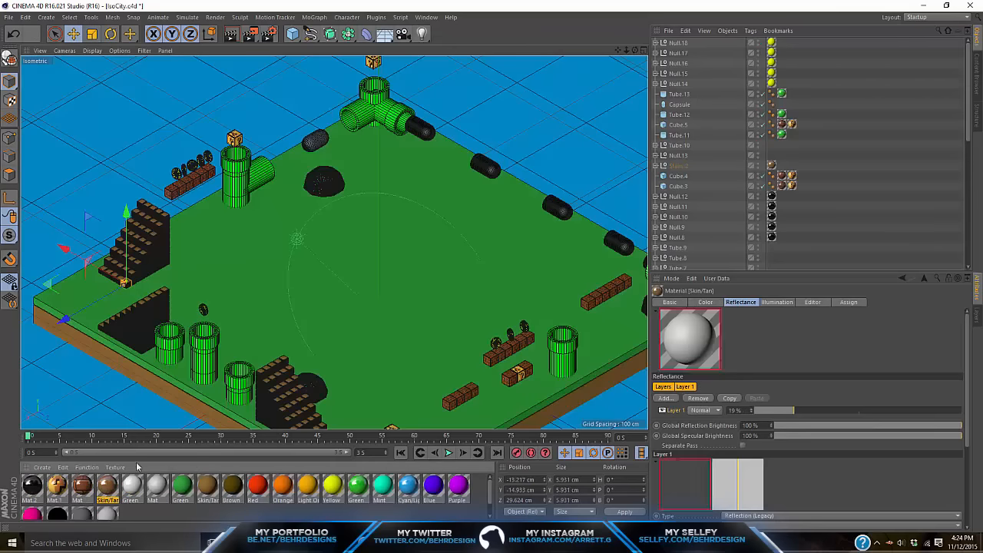
{"action": "left_click", "coordinate": [428, 17]}
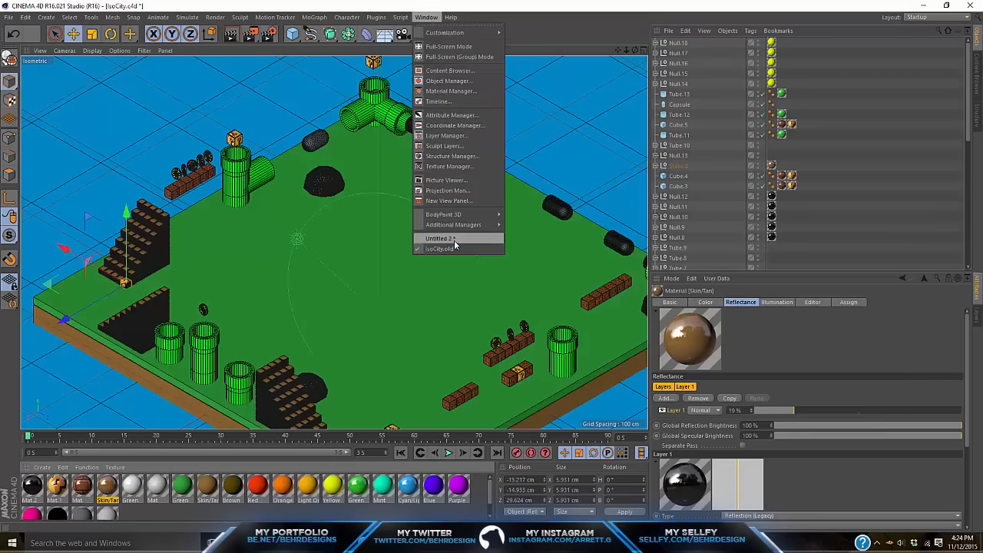
{"action": "left_click", "coordinate": [454, 239]}
{"action": "key", "text": "ctrl+v"}
{"action": "left_click_drag", "start_coordinate": [34, 485], "coordinate": [280, 244]}
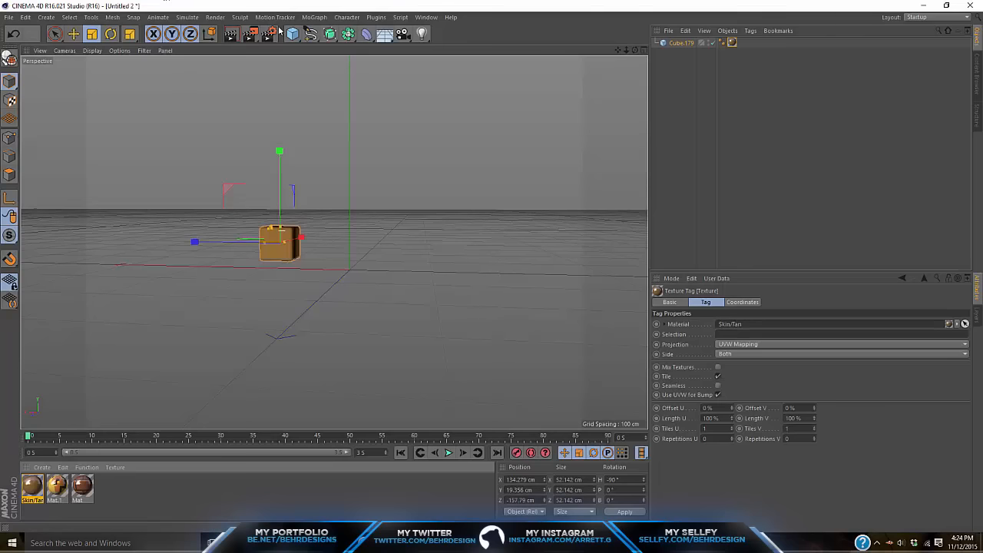
- Add a cylinder to the Untitled 2 project and scale the tan cube up uniformly to serve as a base beside it
{"action": "left_click", "coordinate": [293, 33]}
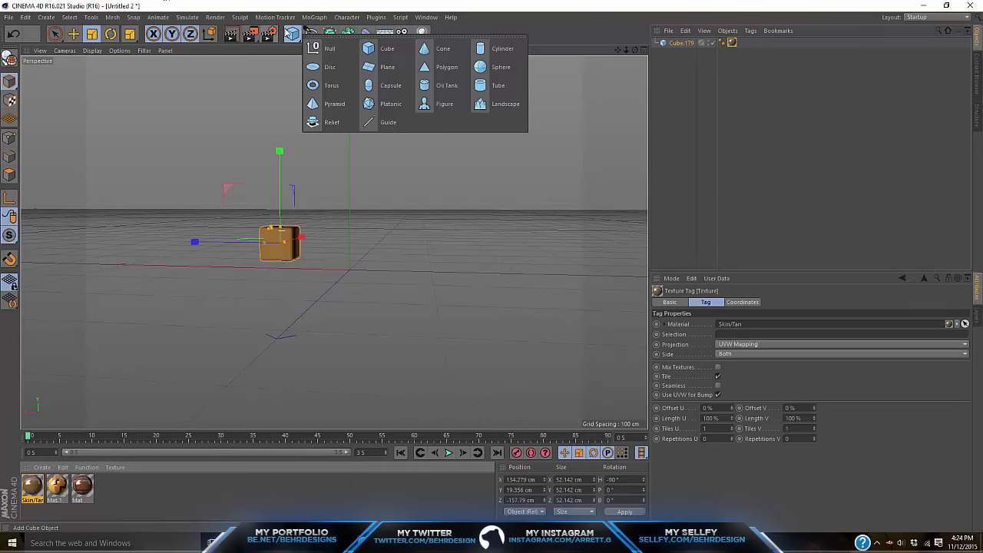
{"action": "left_click", "coordinate": [501, 46]}
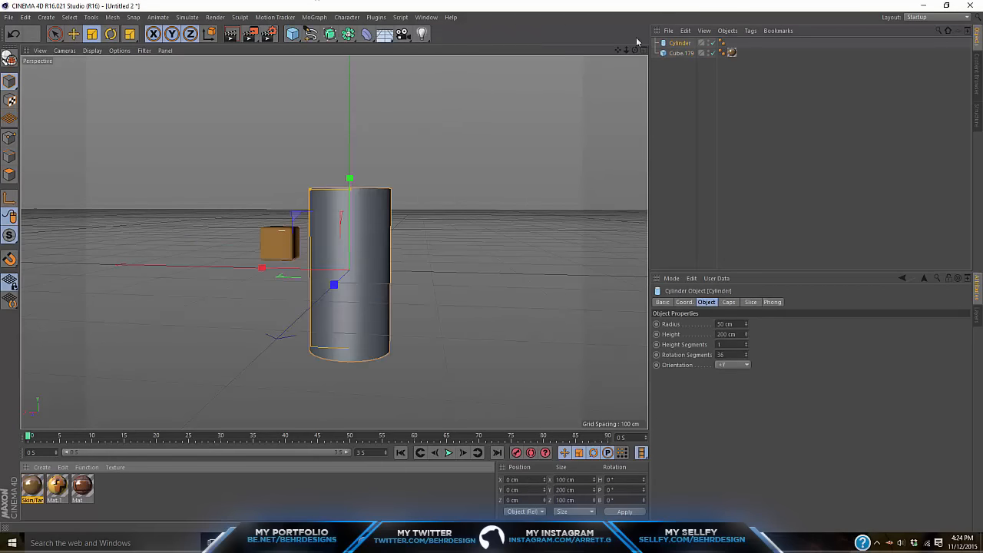
{"action": "left_click_drag", "start_coordinate": [618, 49], "coordinate": [613, 64]}
{"action": "left_click", "coordinate": [274, 282]}
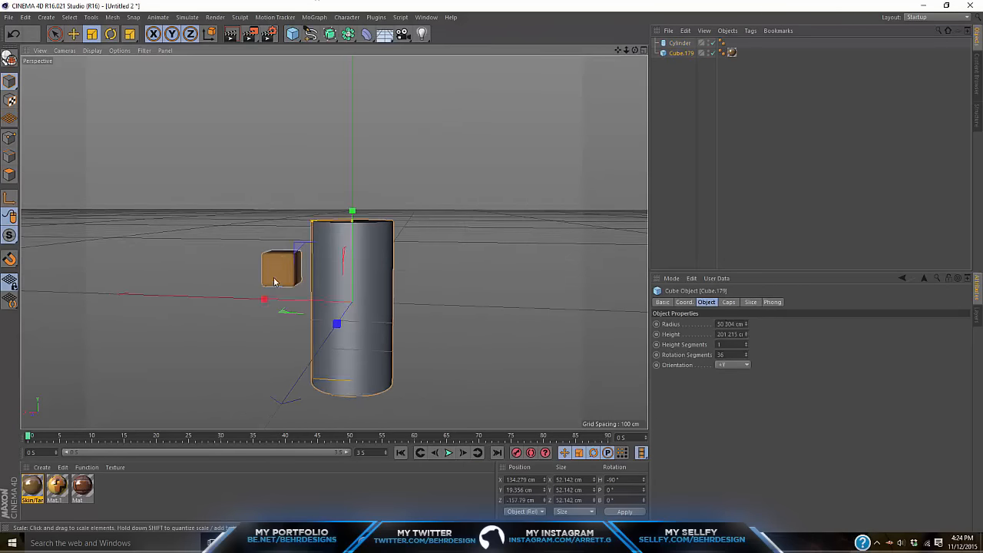
{"action": "left_click_drag", "start_coordinate": [427, 249], "coordinate": [614, 107]}
- Set the cylinder's radius to 6 cm and move it horizontally into the cube, to about X 140, Z -153.1 cm
{"action": "left_click", "coordinate": [382, 223]}
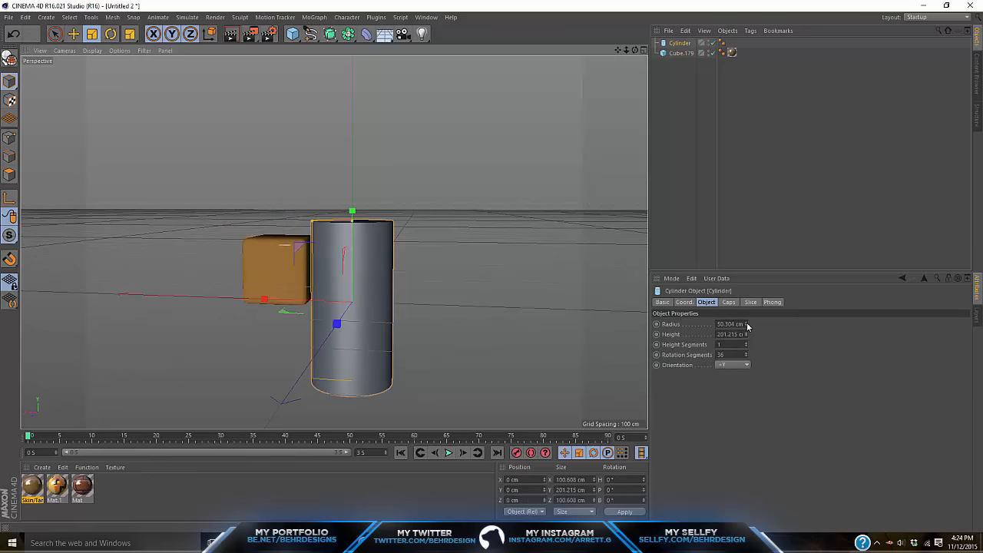
{"action": "left_click_drag", "start_coordinate": [747, 326], "coordinate": [708, 306]}
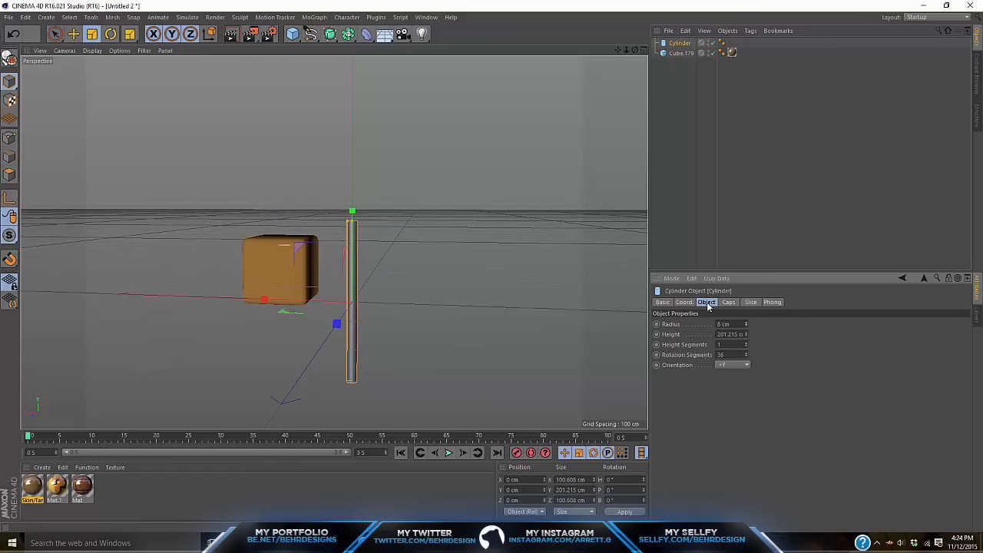
{"action": "left_click", "coordinate": [74, 33]}
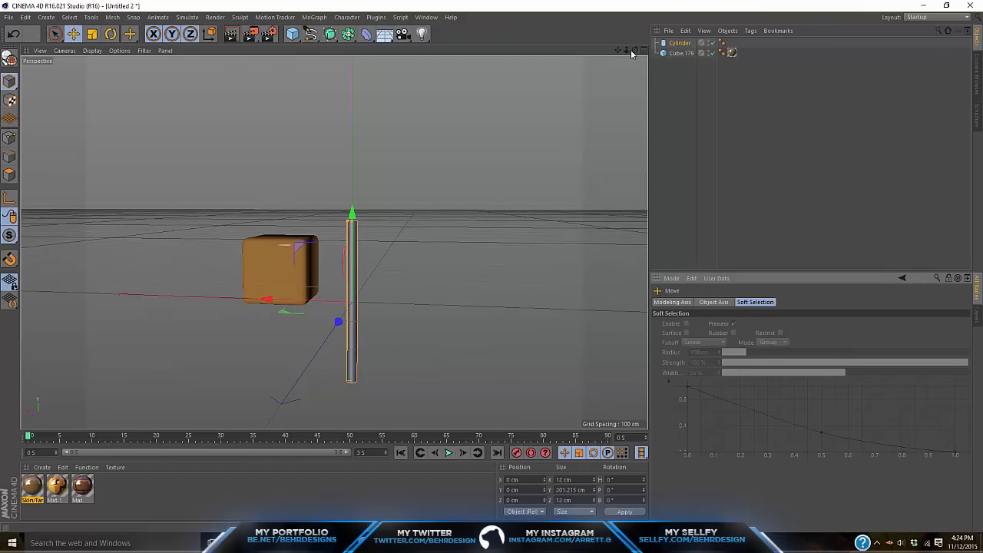
{"action": "left_click_drag", "start_coordinate": [633, 51], "coordinate": [722, 115]}
{"action": "left_click_drag", "start_coordinate": [224, 306], "coordinate": [228, 283]}
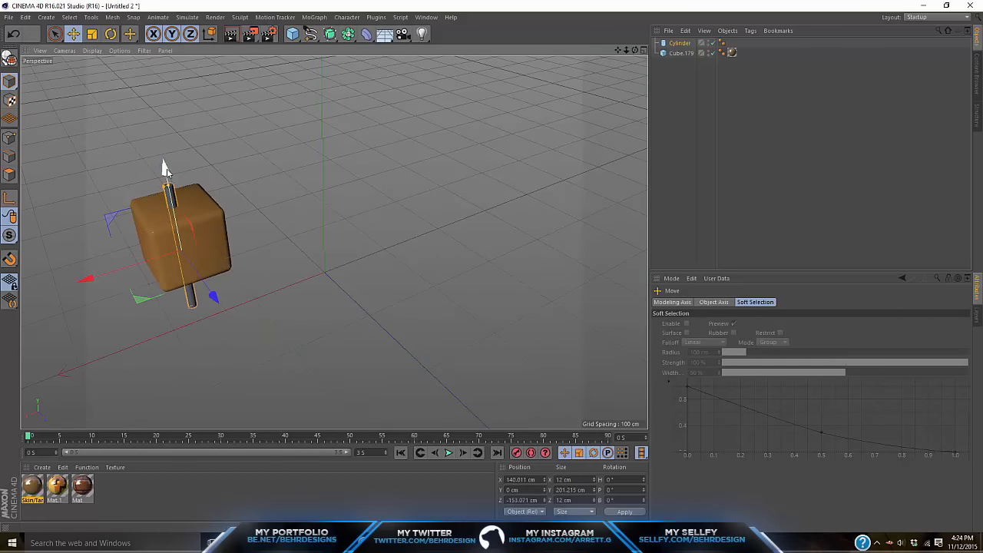
- Raise the cylinder to about Y 56.7 cm so it stands up from the cube, and set its radius to 15 cm
{"action": "left_click_drag", "start_coordinate": [164, 168], "coordinate": [200, 115]}
{"action": "left_click", "coordinate": [691, 43]}
{"action": "mouse_move", "coordinate": [745, 329]}
{"action": "left_mouse_down"}
{"action": "mouse_move", "coordinate": [776, 328]}
{"action": "mouse_move", "coordinate": [752, 329]}
{"action": "left_mouse_up"}
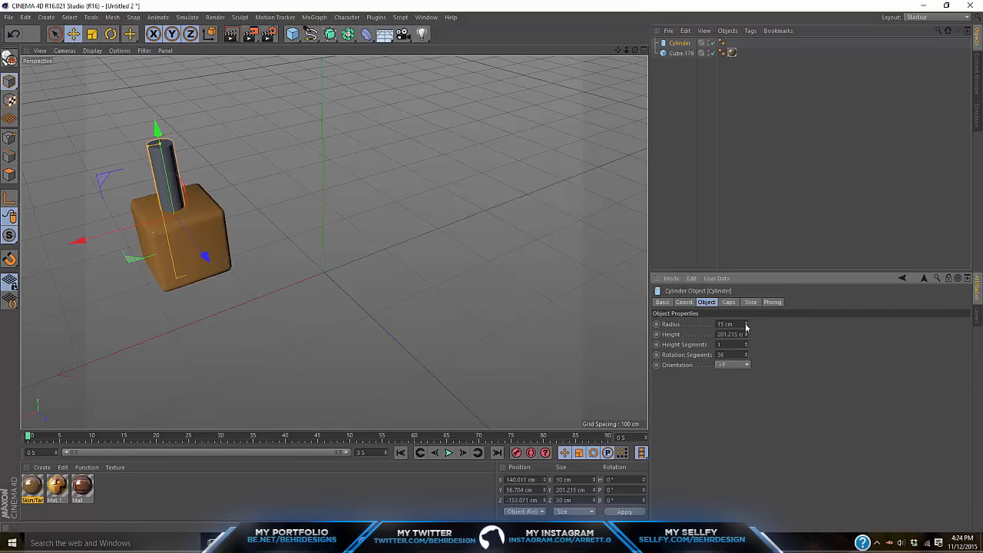
- Shift the cylinder to about X 133.8 cm and set its height segments to 105
{"action": "left_click_drag", "start_coordinate": [79, 241], "coordinate": [86, 240]}
{"action": "left_click_drag", "start_coordinate": [626, 51], "coordinate": [560, 52]}
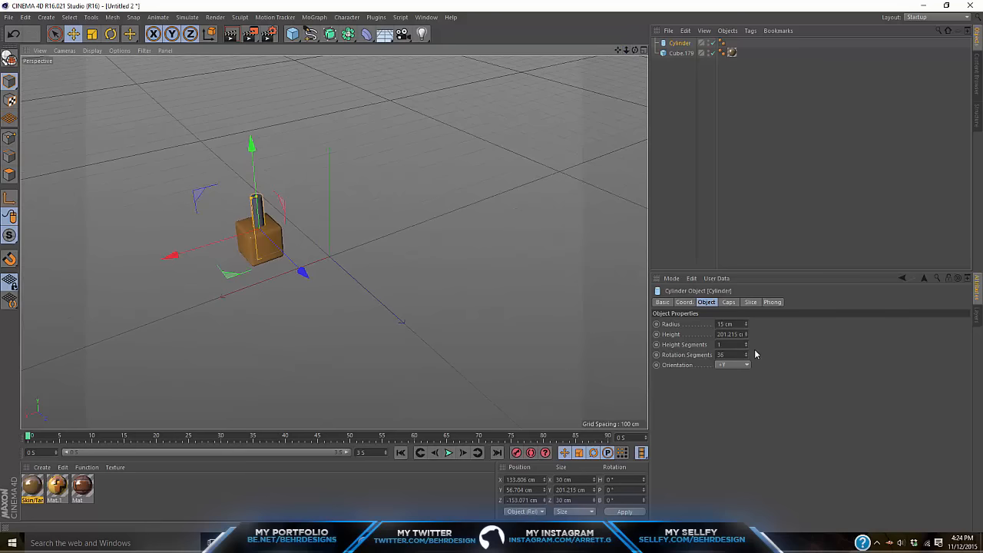
{"action": "left_click_drag", "start_coordinate": [747, 344], "coordinate": [746, 275]}
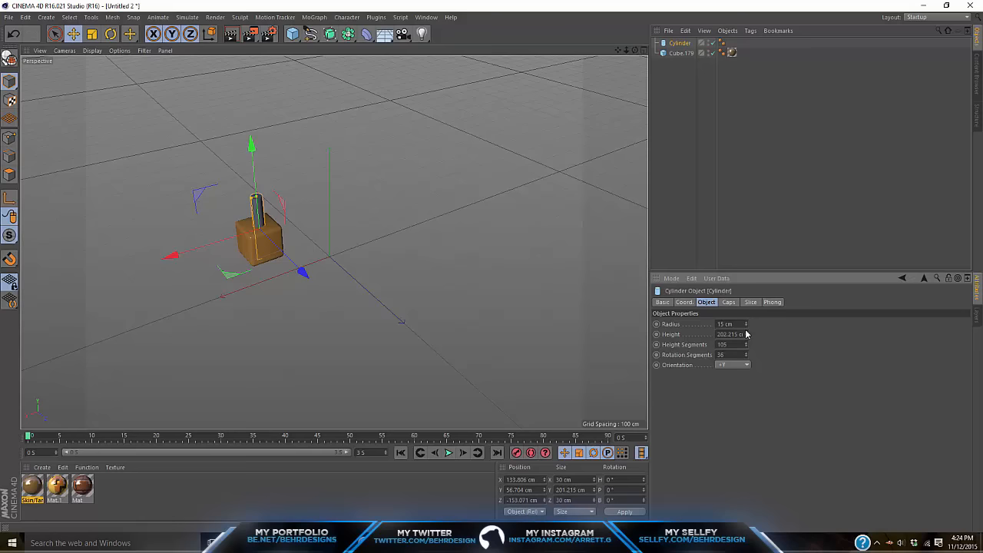
- Lengthen the cylinder to about 1106 cm and raise it to about Y 541.6 cm so its lower end sits in the cube
{"action": "left_click_drag", "start_coordinate": [746, 334], "coordinate": [746, 261]}
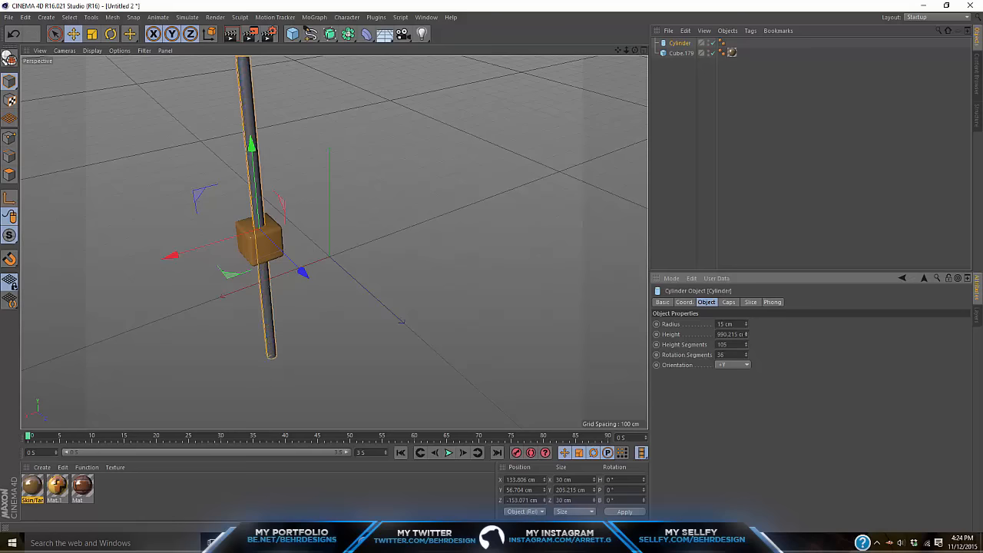
{"action": "left_click_drag", "start_coordinate": [251, 139], "coordinate": [263, 175]}
{"action": "left_click_drag", "start_coordinate": [635, 51], "coordinate": [588, 61]}
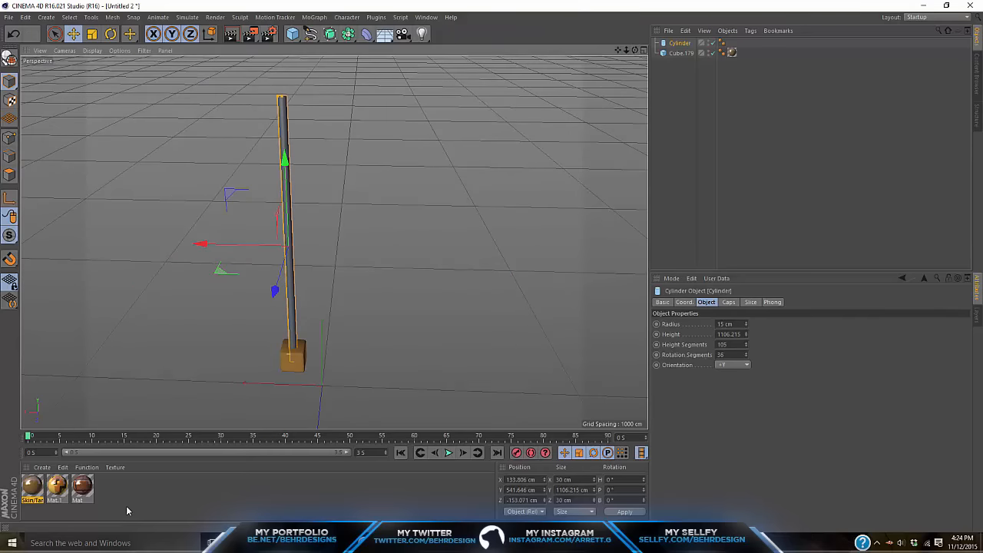
- Create a new material and set its colour to pure white, RGB 255, 255, 255
{"action": "double_click", "coordinate": [126, 511]}
{"action": "double_click", "coordinate": [32, 485]}
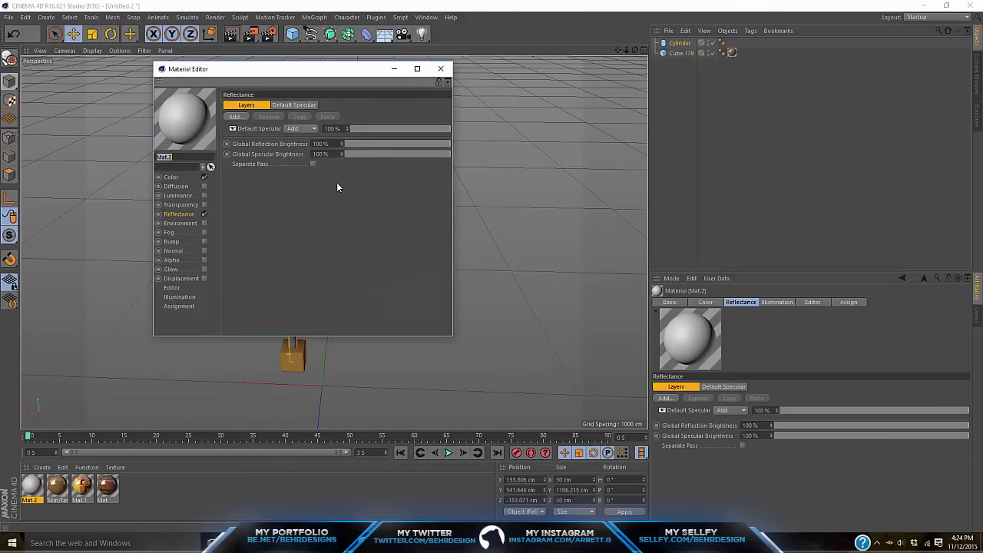
{"action": "left_click", "coordinate": [165, 177]}
{"action": "left_click", "coordinate": [238, 127]}
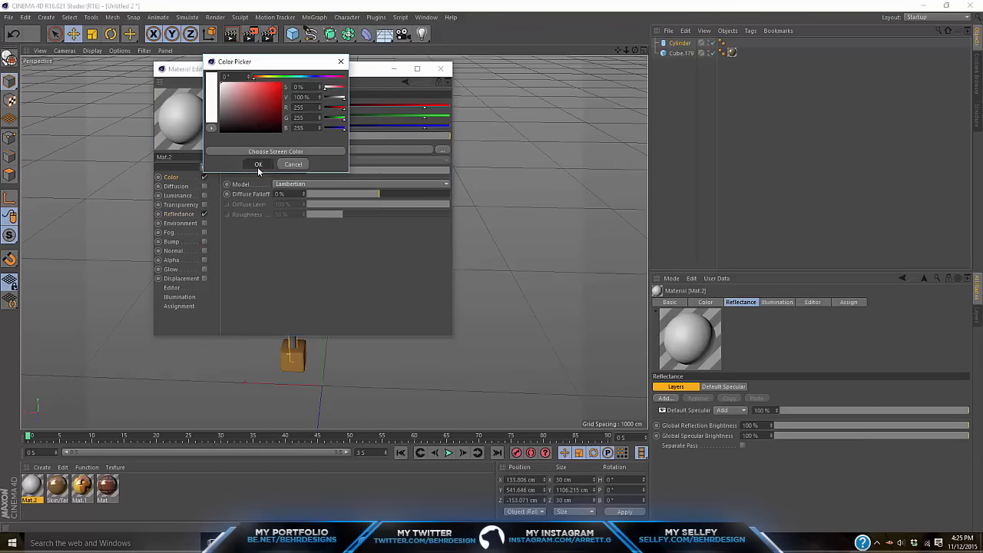
{"action": "left_click", "coordinate": [258, 166]}
- Add a Reflection (Legacy) layer to the white material with 15% global reflection brightness and apply the material to the cylinder
{"action": "left_click", "coordinate": [179, 214]}
{"action": "left_click", "coordinate": [234, 116]}
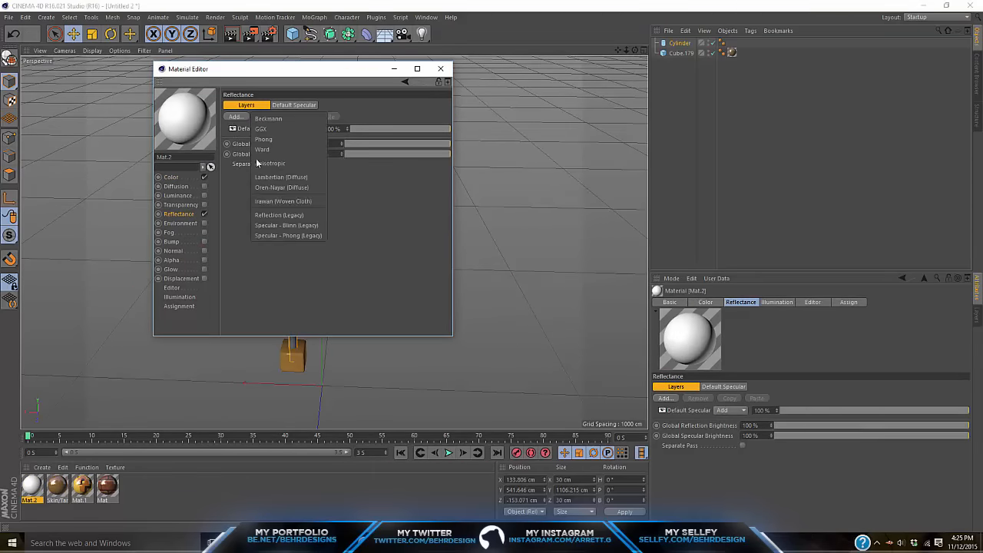
{"action": "left_click", "coordinate": [278, 215]}
{"action": "left_click", "coordinate": [359, 155]}
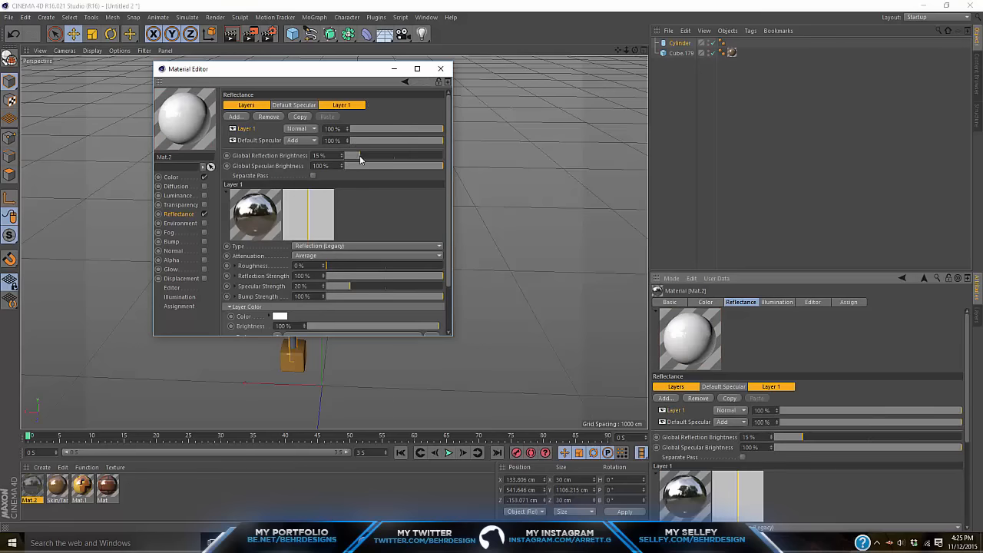
{"action": "left_click", "coordinate": [441, 68]}
{"action": "left_click_drag", "start_coordinate": [290, 309], "coordinate": [292, 310]}
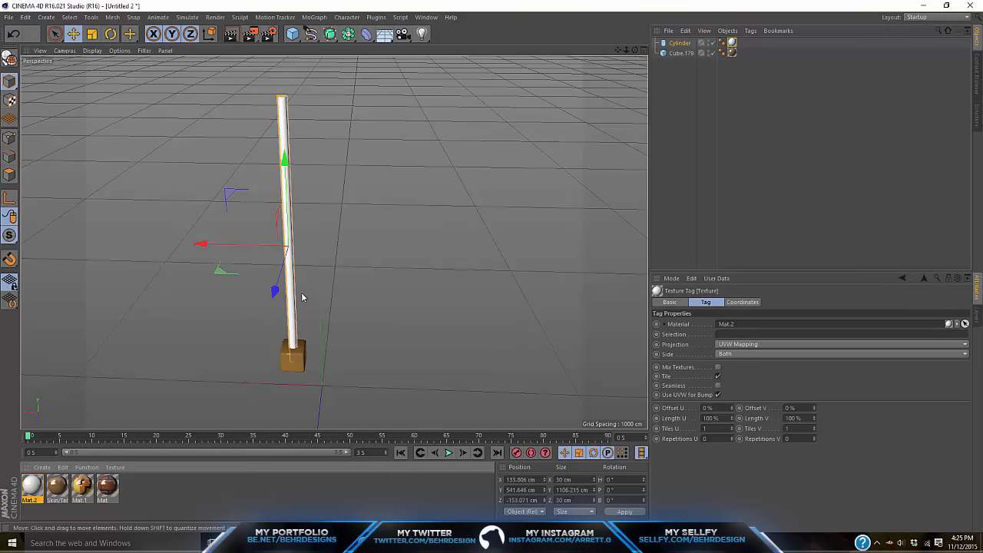
- Add a sphere and align it with the pole's base at about X 133.1, Y 4, Z -163.8 cm
{"action": "left_click", "coordinate": [291, 33]}
{"action": "left_click", "coordinate": [292, 34]}
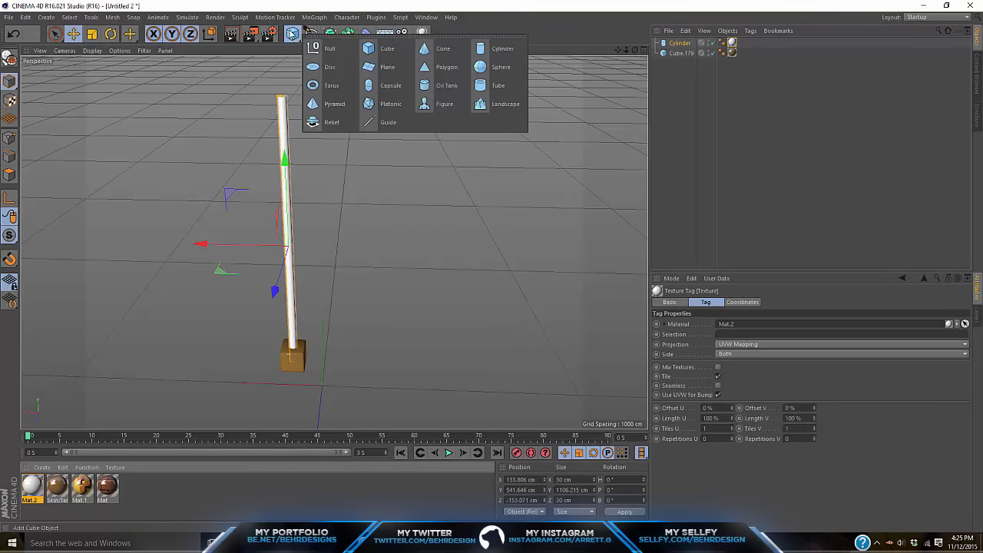
{"action": "left_click", "coordinate": [506, 73]}
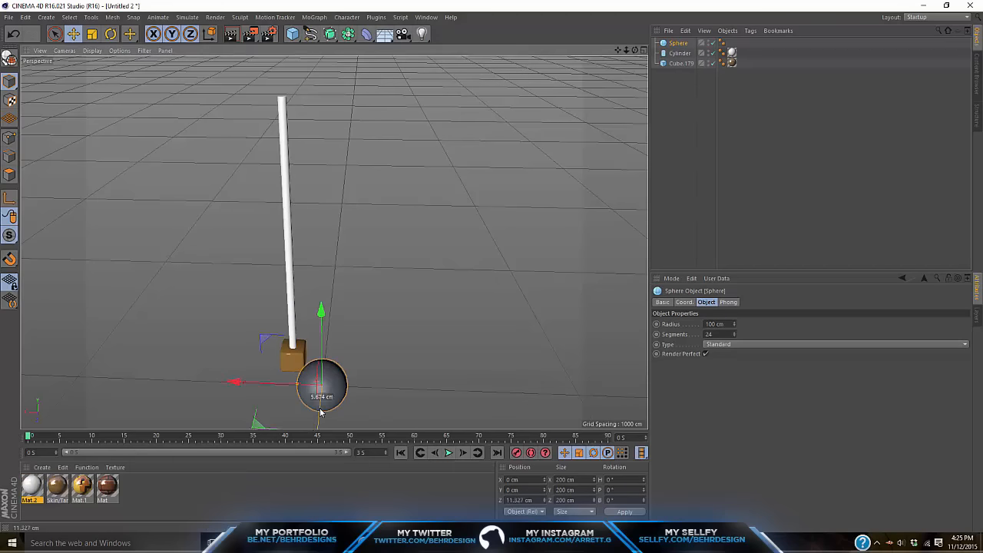
{"action": "left_click_drag", "start_coordinate": [315, 420], "coordinate": [319, 418]}
{"action": "left_click_drag", "start_coordinate": [250, 354], "coordinate": [217, 356]}
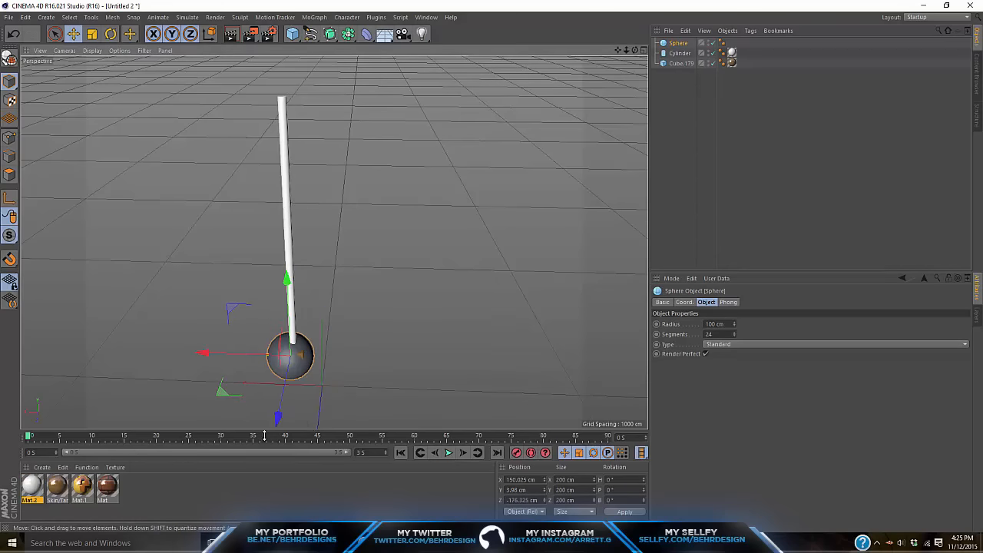
{"action": "left_click_drag", "start_coordinate": [278, 416], "coordinate": [282, 422]}
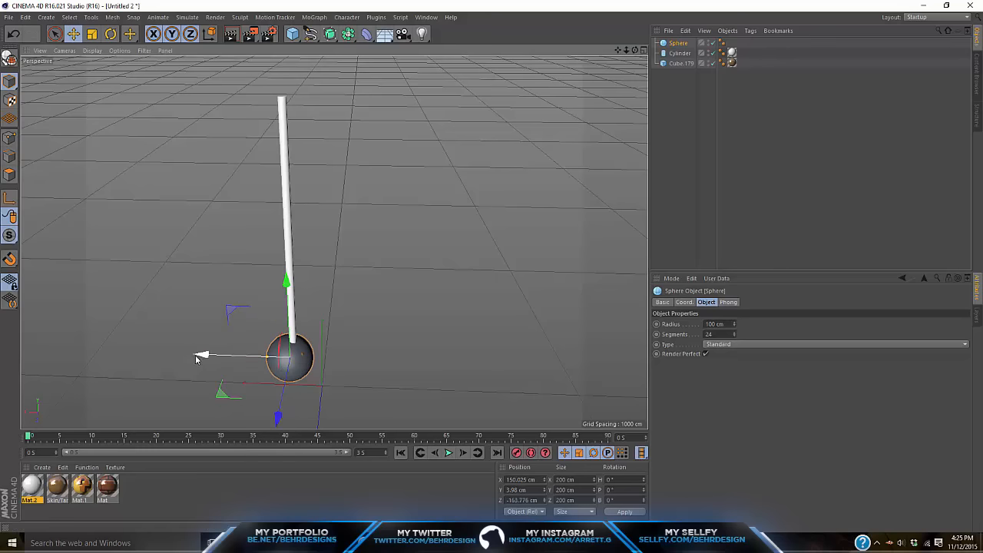
{"action": "left_click_drag", "start_coordinate": [199, 357], "coordinate": [204, 356]}
- Scale the sphere down uniformly to about 88.7 cm and raise it to the pole's tip at about Y 1076.6 cm
{"action": "left_click", "coordinate": [91, 34]}
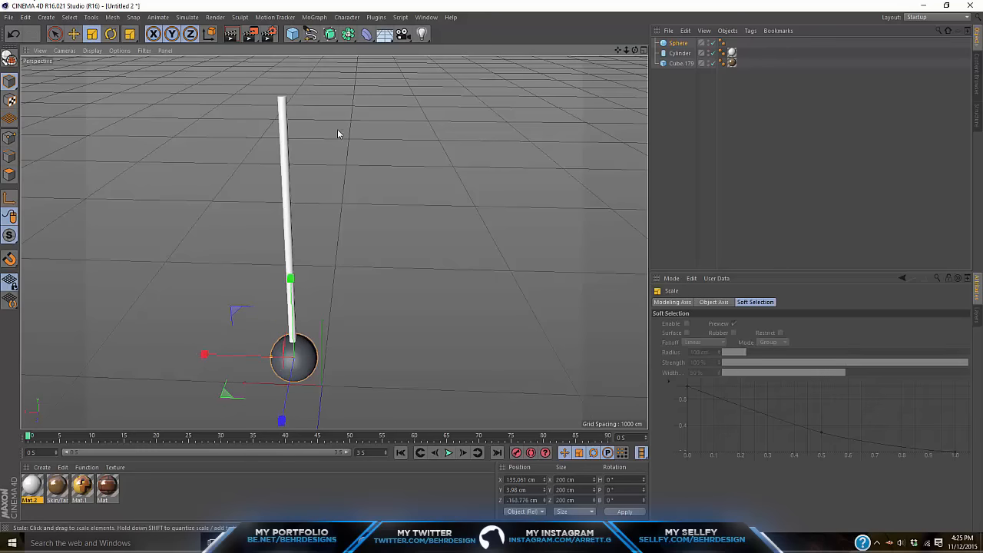
{"action": "left_click_drag", "start_coordinate": [340, 131], "coordinate": [60, 64]}
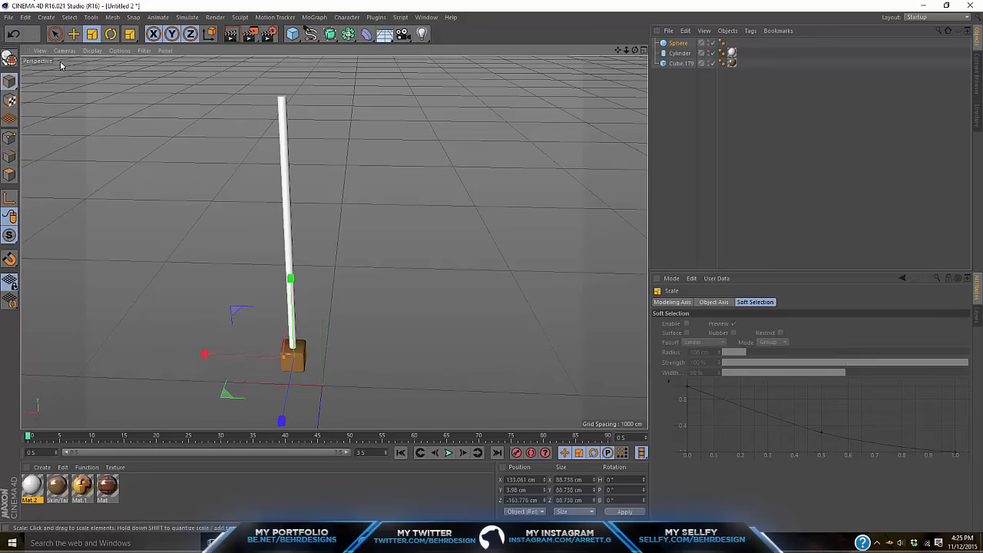
{"action": "left_click_drag", "start_coordinate": [291, 256], "coordinate": [283, 5]}
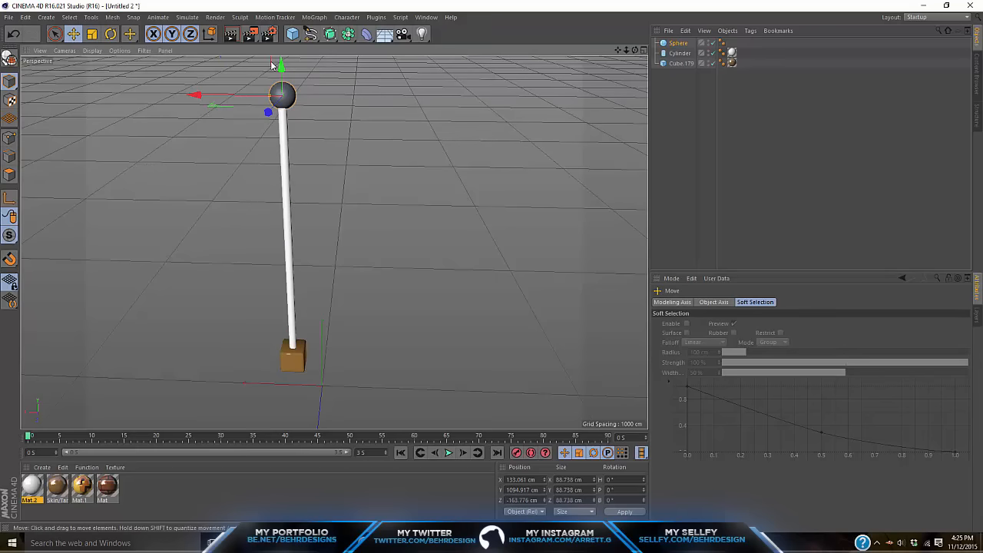
{"action": "left_click_drag", "start_coordinate": [279, 68], "coordinate": [277, 73]}
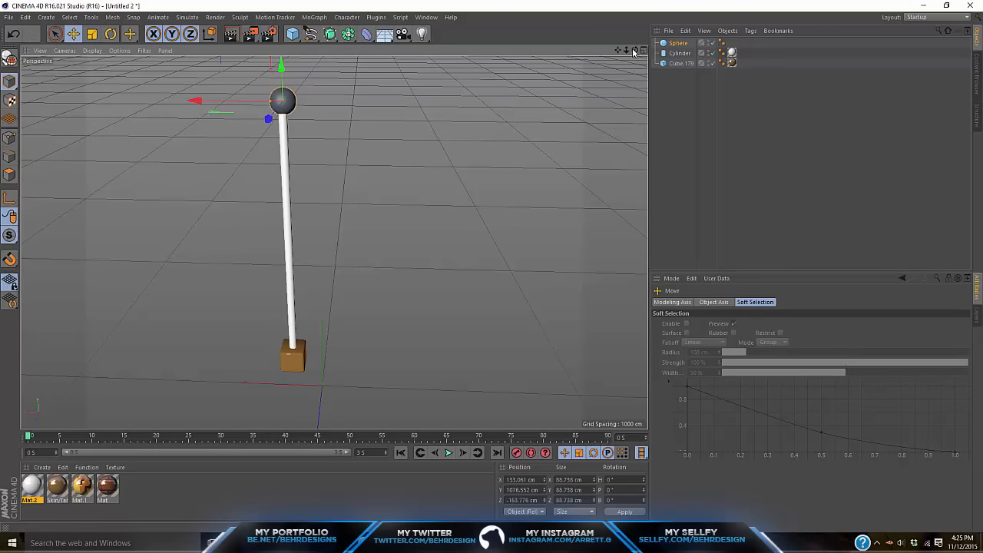
- Copy the sphere, cylinder and cube of the flagpole and paste them into the IsoCity.c4d project
{"action": "left_click_drag", "start_coordinate": [633, 52], "coordinate": [300, 201]}
{"action": "mouse_move", "coordinate": [396, 168]}
{"action": "left_mouse_down"}
{"action": "mouse_move", "coordinate": [407, 175]}
{"action": "mouse_move", "coordinate": [390, 153]}
{"action": "left_mouse_up"}
{"action": "left_click_drag", "start_coordinate": [633, 51], "coordinate": [322, 231]}
{"action": "left_click_drag", "start_coordinate": [827, 128], "coordinate": [660, 31]}
{"action": "left_click", "coordinate": [425, 17]}
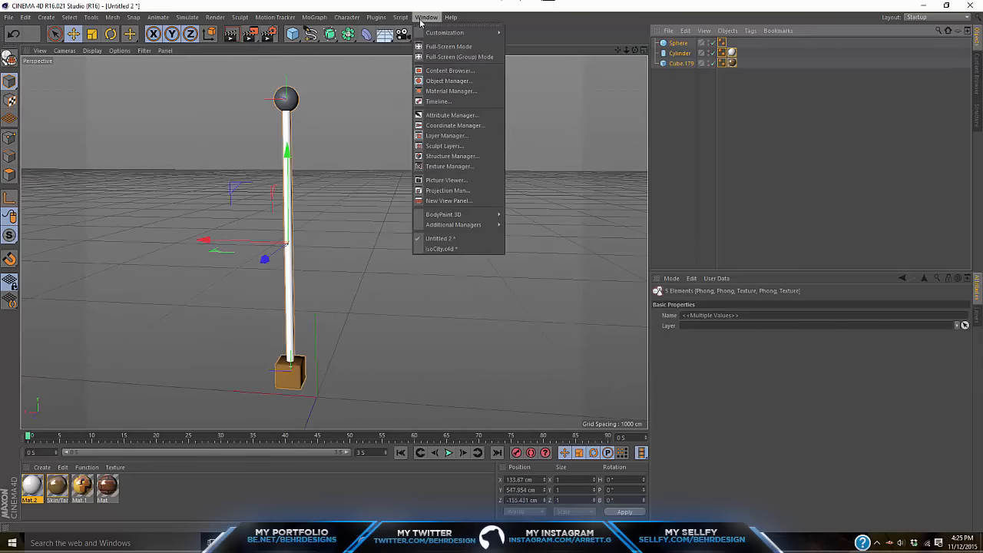
{"action": "left_click", "coordinate": [458, 252]}
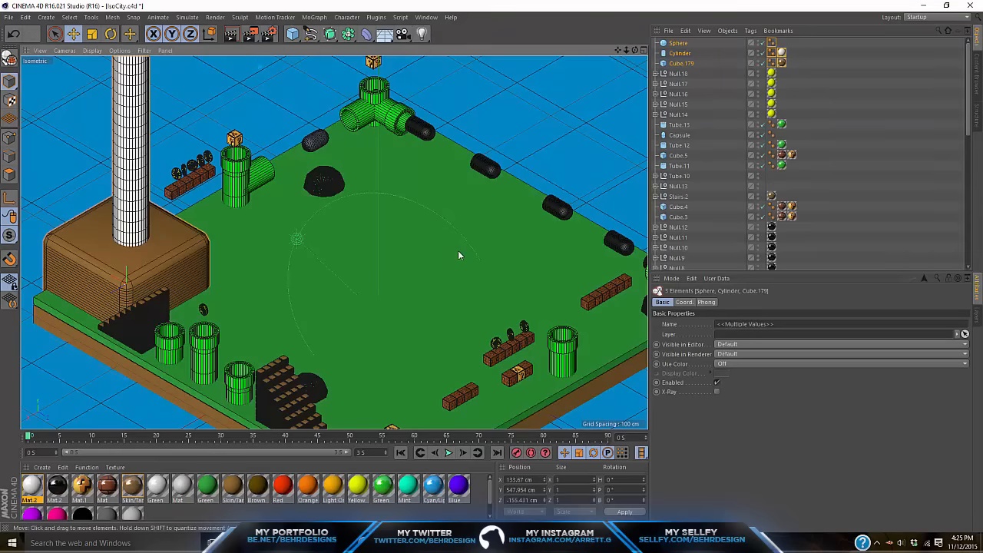
- Scale the pasted flagpole parts down uniformly to roughly two thirds of their size
{"action": "key", "text": "t"}
{"action": "left_click_drag", "start_coordinate": [457, 250], "coordinate": [122, 77]}
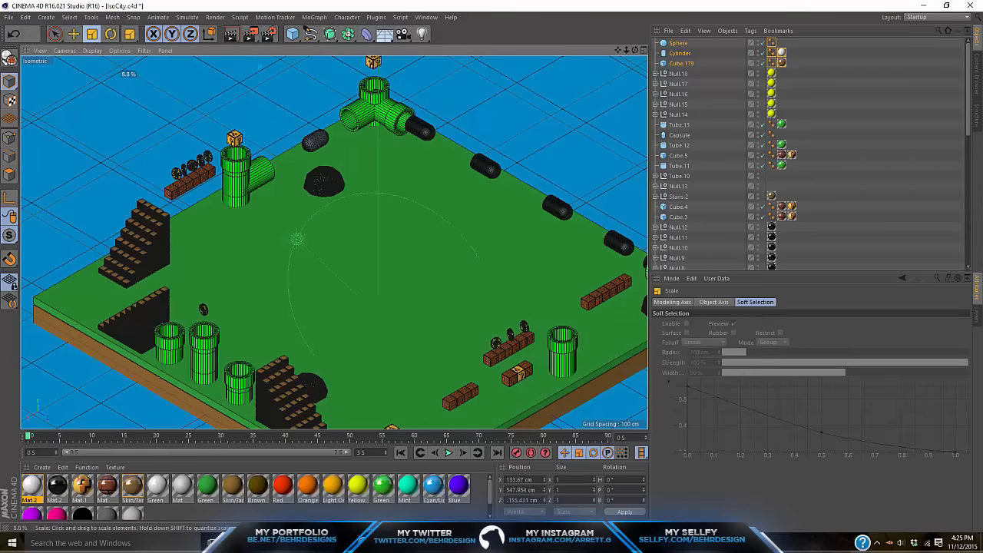
{"action": "left_click_drag", "start_coordinate": [119, 214], "coordinate": [126, 88]}
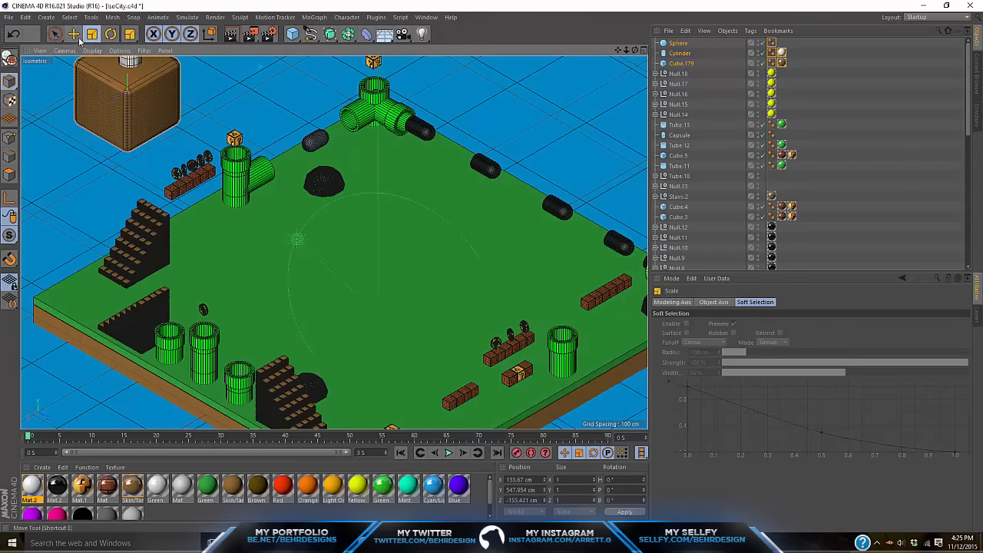
- Lower the flagpole to about Y 434 cm and scale it down much further to suit the size of the scene's props
{"action": "key", "text": "e"}
{"action": "scroll", "coordinate": [192, 91], "scroll_direction": "down", "scroll_amount": 3}
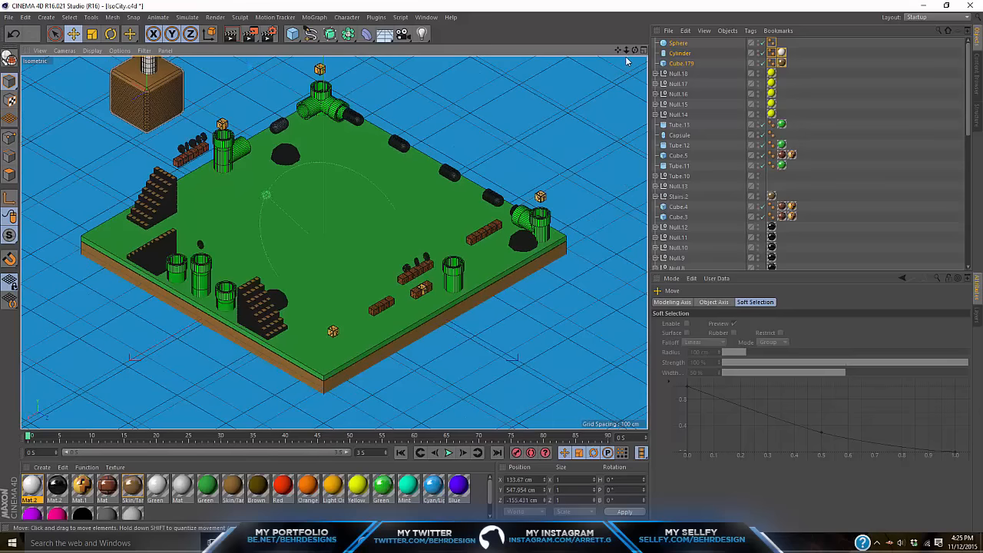
{"action": "left_click_drag", "start_coordinate": [618, 50], "coordinate": [693, 296]}
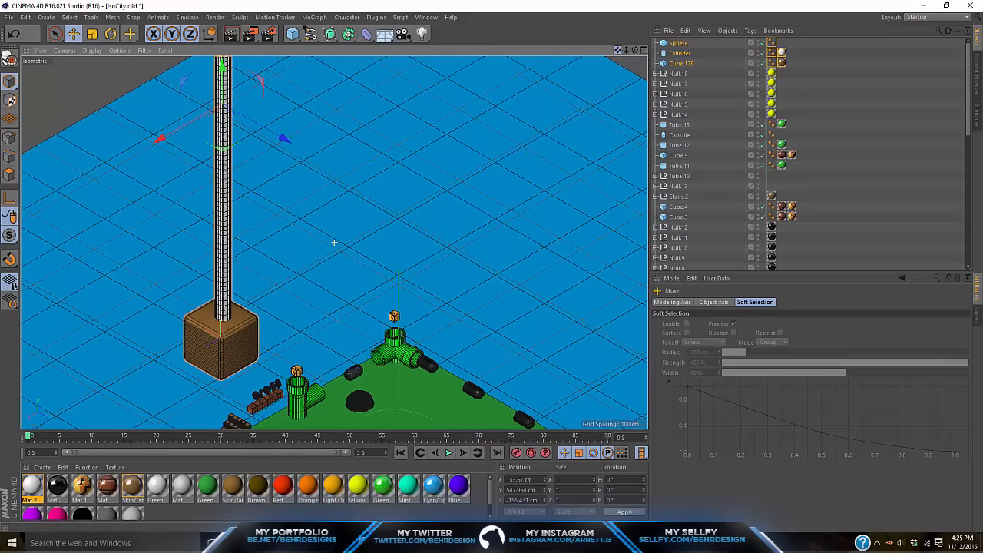
{"action": "left_click_drag", "start_coordinate": [333, 243], "coordinate": [334, 237]}
{"action": "left_click_drag", "start_coordinate": [220, 64], "coordinate": [213, 147]}
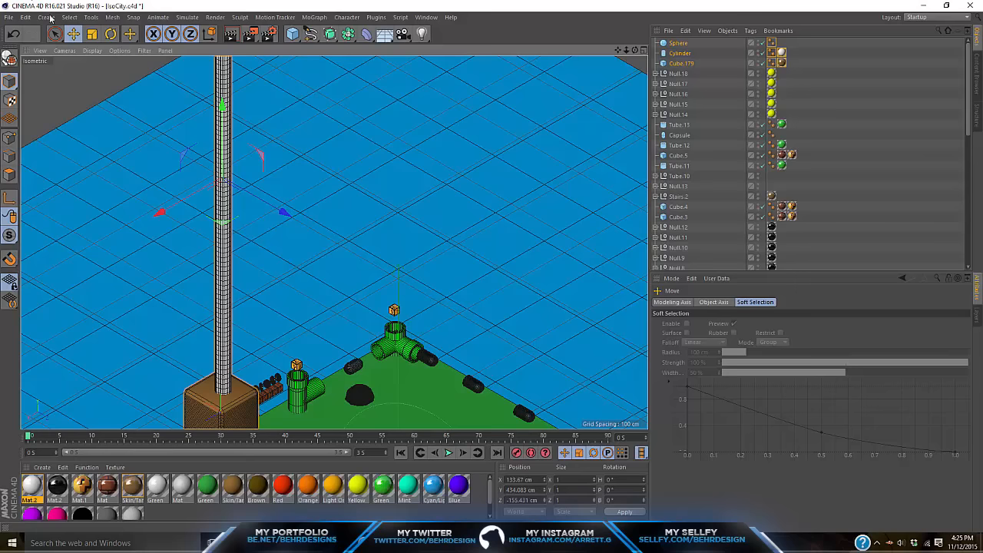
{"action": "left_click", "coordinate": [92, 34]}
{"action": "left_click_drag", "start_coordinate": [184, 215], "coordinate": [21, 268]}
- Move the flagpole to about Z 78 cm and lower it onto the green platform at about Y 48.2 cm
{"action": "left_click_drag", "start_coordinate": [618, 50], "coordinate": [618, 49]}
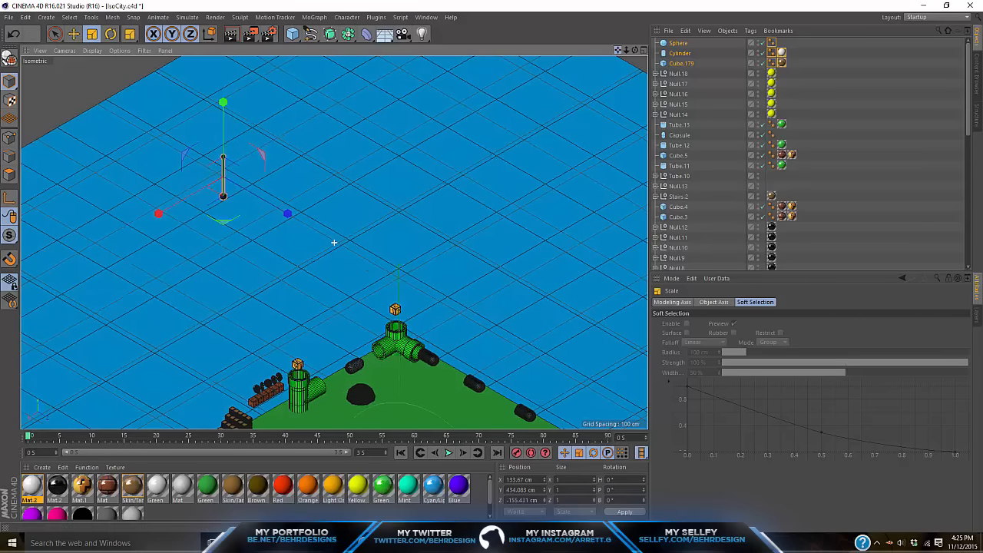
{"action": "middle_click_drag", "start_coordinate": [334, 243], "coordinate": [326, 117], "text": "alt"}
{"action": "left_click", "coordinate": [73, 34]}
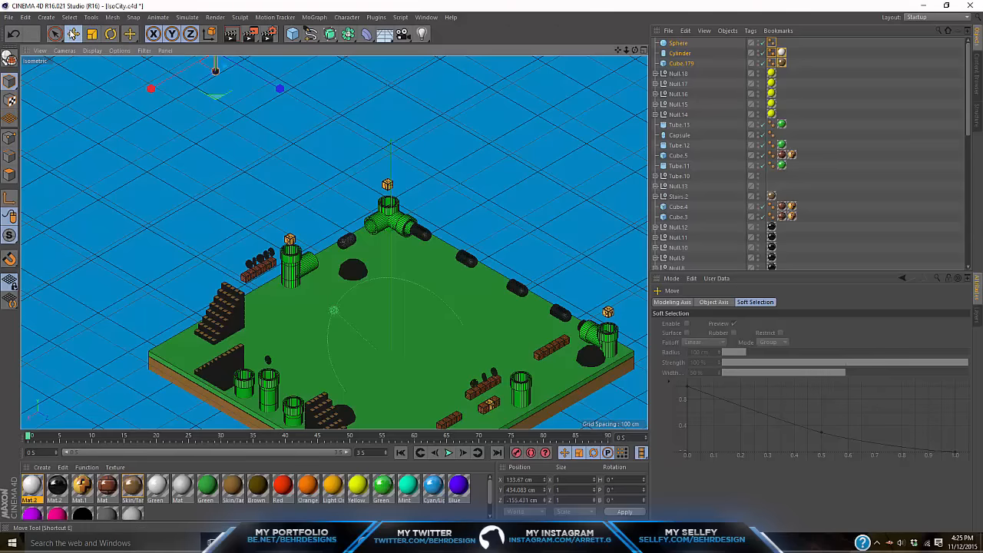
{"action": "left_click_drag", "start_coordinate": [283, 88], "coordinate": [423, 171]}
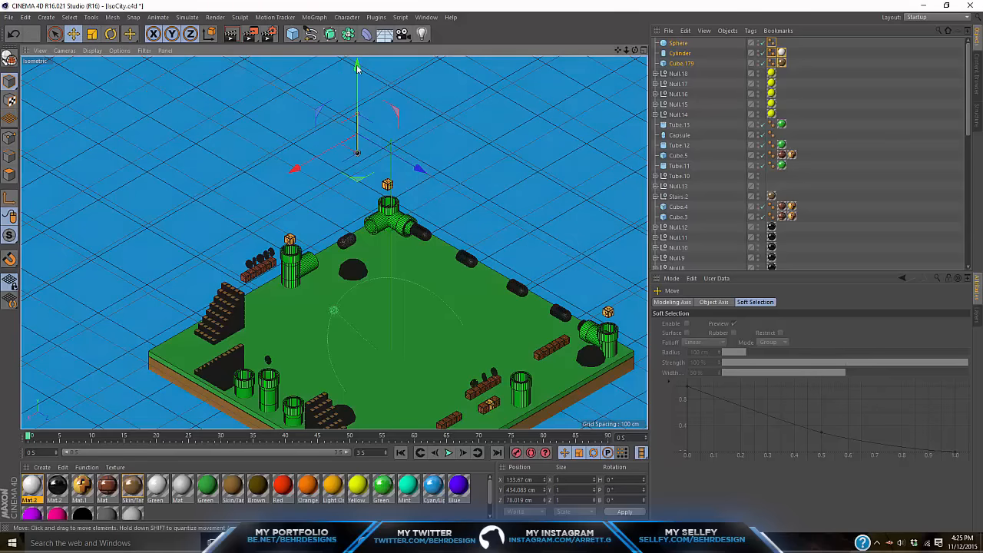
{"action": "left_click_drag", "start_coordinate": [357, 67], "coordinate": [298, 347]}
{"action": "middle_click_drag", "start_coordinate": [331, 250], "coordinate": [330, 166], "text": "alt"}
{"action": "mouse_move", "coordinate": [363, 250]}
{"action": "left_mouse_down"}
{"action": "mouse_move", "coordinate": [359, 261]}
{"action": "mouse_move", "coordinate": [365, 250]}
{"action": "left_mouse_up"}
{"action": "left_click_drag", "start_coordinate": [365, 251], "coordinate": [366, 248]}
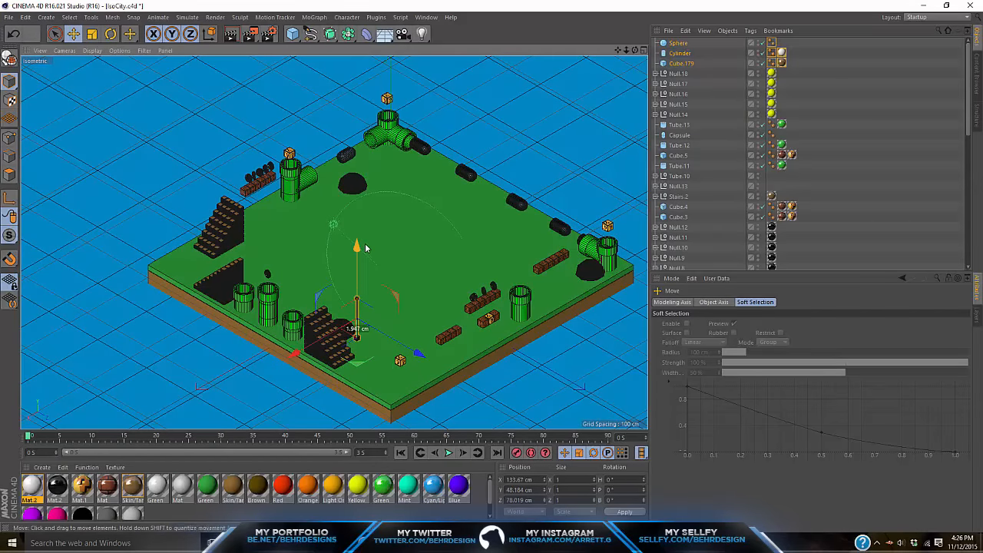
- Place the flagpole in the platform corner beside the stairs at about X 175.6, Z -172 cm, and render the view
{"action": "left_click_drag", "start_coordinate": [294, 357], "coordinate": [267, 371]}
{"action": "left_click_drag", "start_coordinate": [392, 368], "coordinate": [230, 301]}
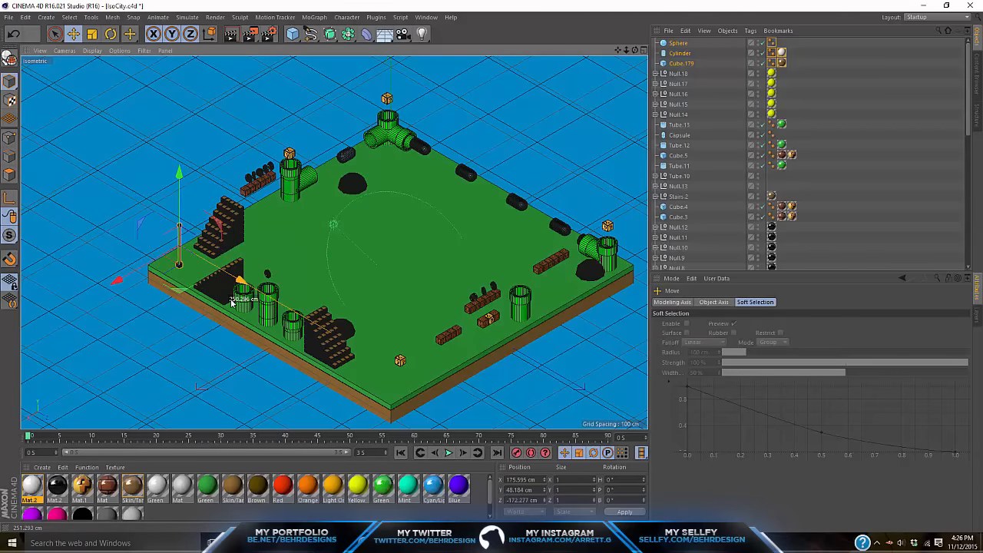
{"action": "left_click", "coordinate": [835, 136]}
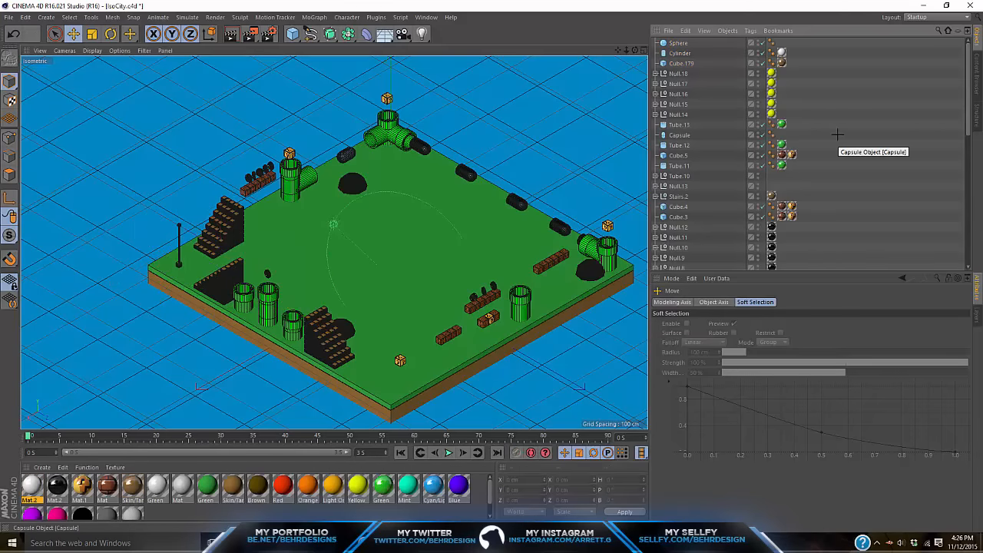
{"action": "left_click", "coordinate": [230, 33]}
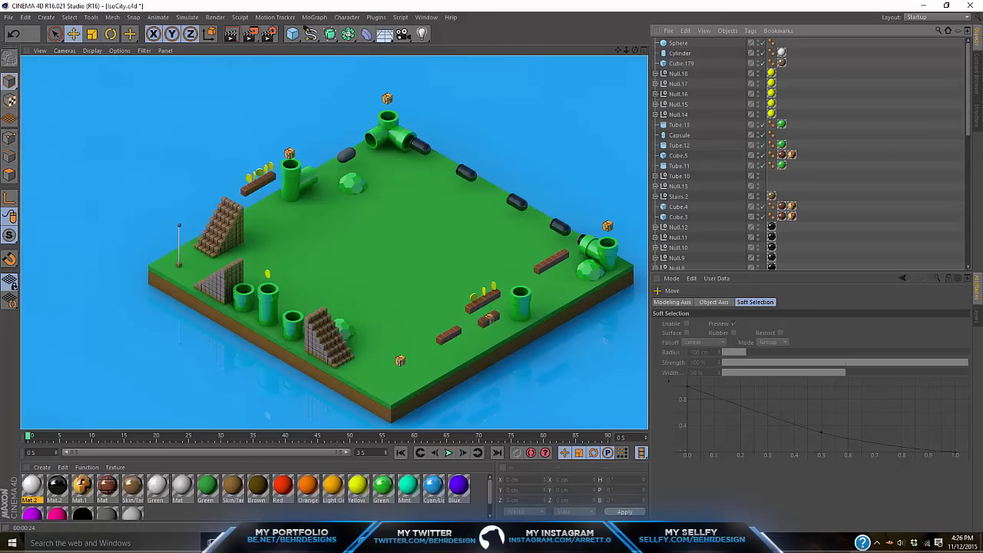
- Switch to the browser and look through the "super mario game" image results for reference on the flag and further scene elements
{"action": "left_click", "coordinate": [237, 543]}
{"action": "scroll", "coordinate": [401, 242], "scroll_direction": "up", "scroll_amount": 4}
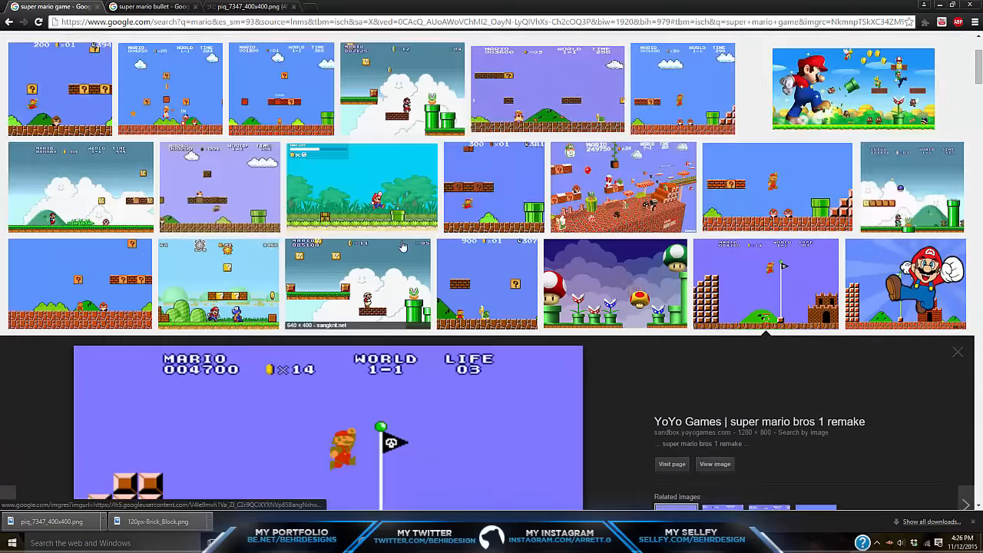
{"action": "scroll", "coordinate": [401, 245], "scroll_direction": "up", "scroll_amount": 3}
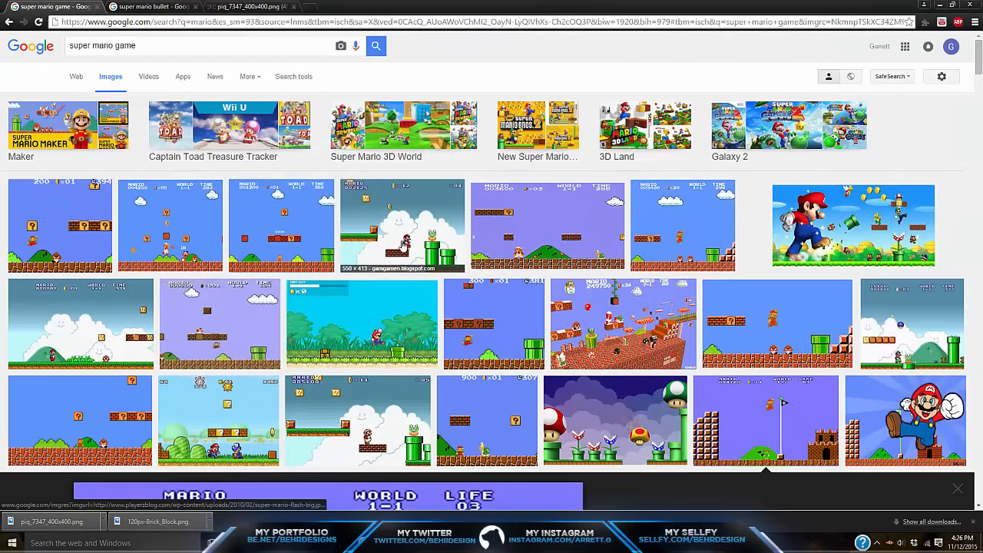
{"action": "scroll", "coordinate": [403, 245], "scroll_direction": "down", "scroll_amount": 5}
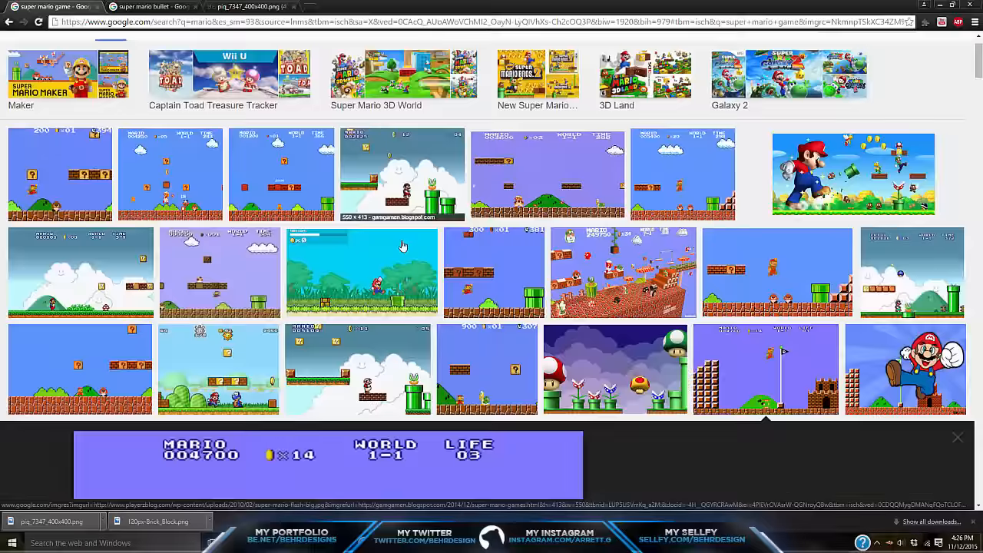
{"action": "scroll", "coordinate": [402, 245], "scroll_direction": "up", "scroll_amount": 5}
{"action": "scroll", "coordinate": [259, 132], "scroll_direction": "down", "scroll_amount": 7}
{"action": "scroll", "coordinate": [656, 438], "scroll_direction": "down", "scroll_amount": 4}
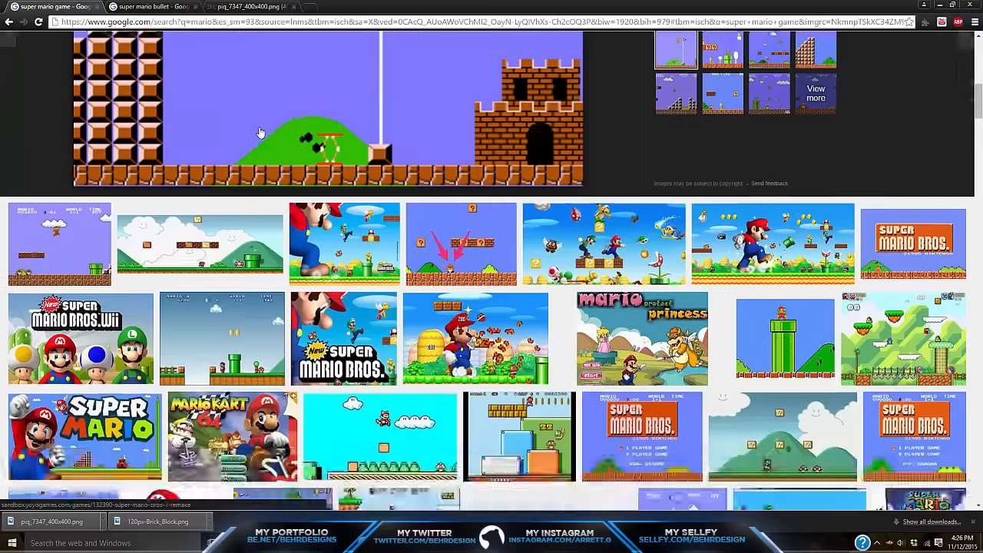
- View the Super Mario Bros. title screen image as reference and switch back to Cinema 4D
{"action": "left_click", "coordinate": [656, 438]}
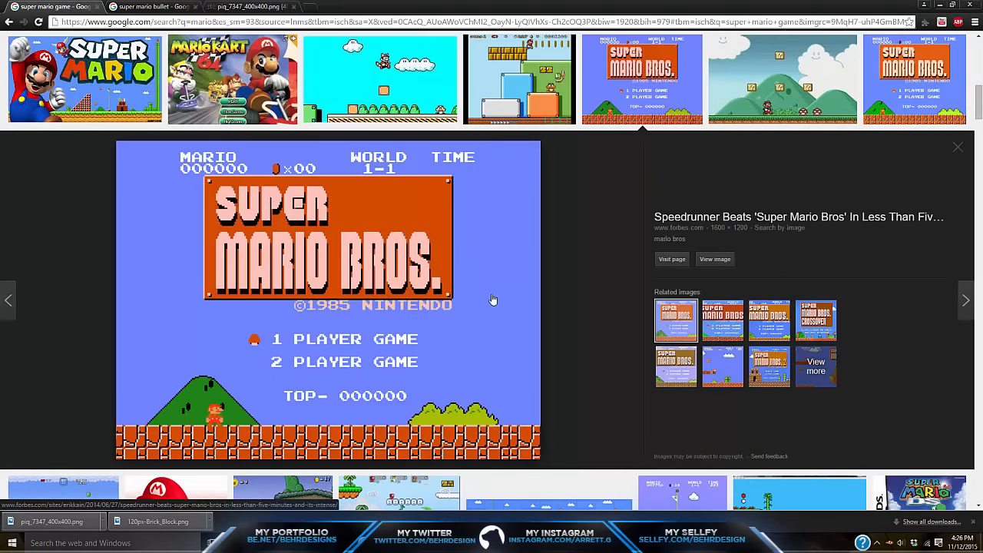
{"action": "key", "text": "alt+Tab"}
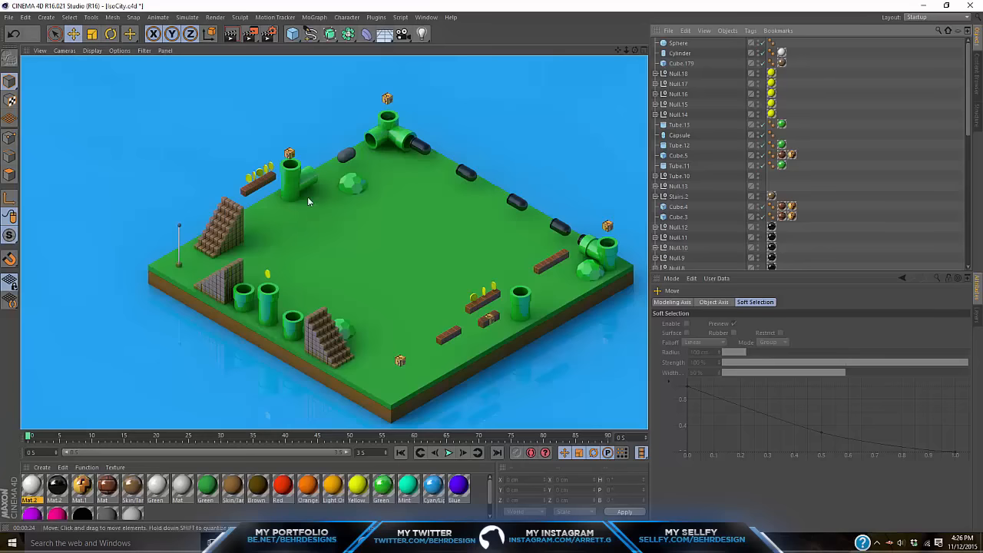
- Add a cube sized about 92.6 × 80.6 × 164.6 cm and shift it slightly to sit near the middle of the green platform
{"action": "left_click", "coordinate": [292, 34]}
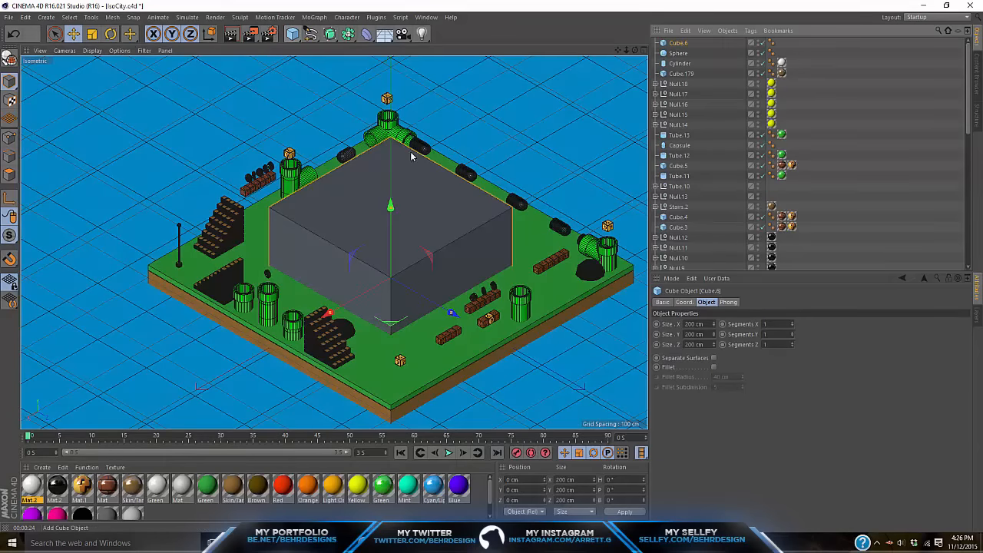
{"action": "key", "text": "t"}
{"action": "left_click_drag", "start_coordinate": [405, 165], "coordinate": [205, 187]}
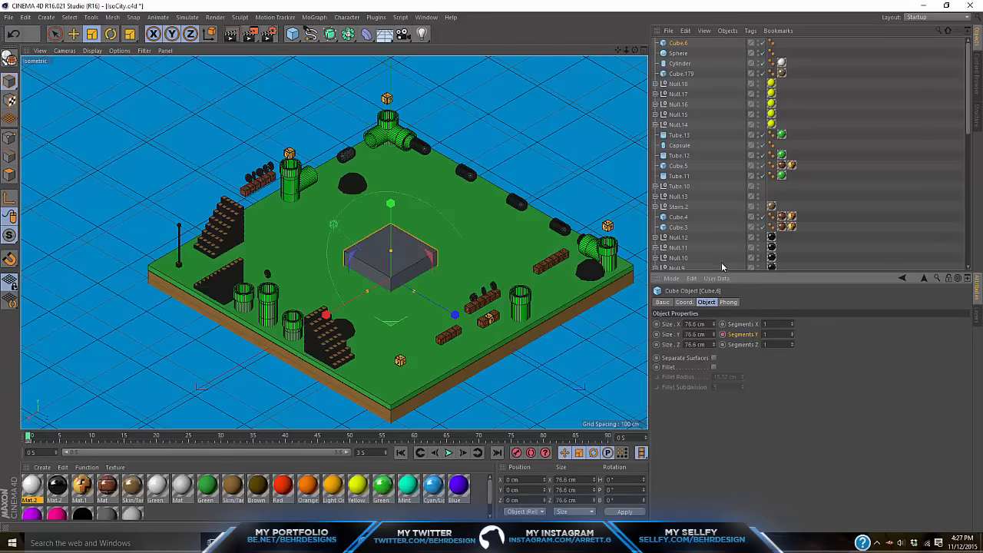
{"action": "mouse_move", "coordinate": [713, 324]}
{"action": "left_mouse_down"}
{"action": "mouse_move", "coordinate": [714, 339]}
{"action": "mouse_move", "coordinate": [714, 311]}
{"action": "mouse_move", "coordinate": [713, 338]}
{"action": "left_mouse_up"}
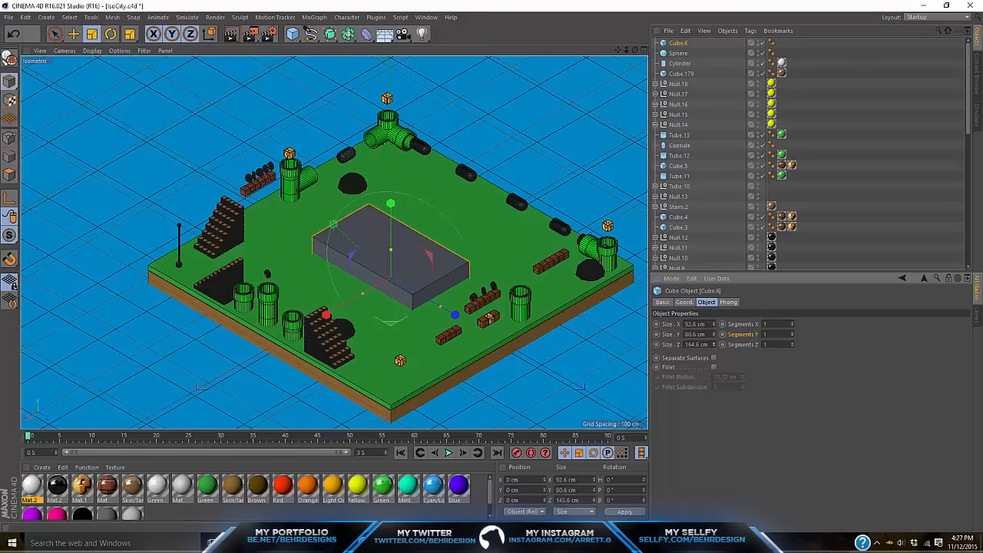
{"action": "left_click", "coordinate": [74, 34]}
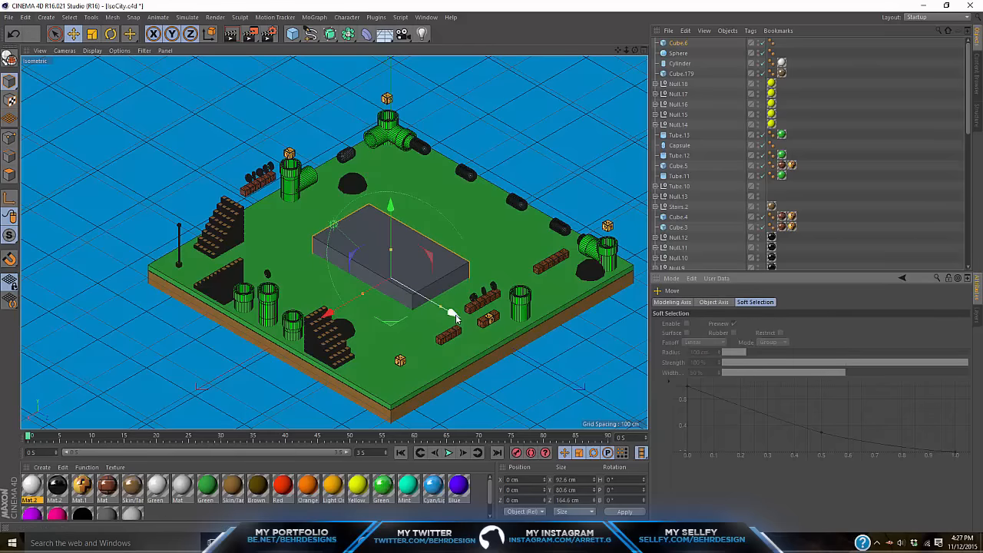
{"action": "left_click_drag", "start_coordinate": [453, 316], "coordinate": [445, 317]}
{"action": "left_click_drag", "start_coordinate": [324, 315], "coordinate": [325, 314]}
{"action": "left_click", "coordinate": [865, 181]}
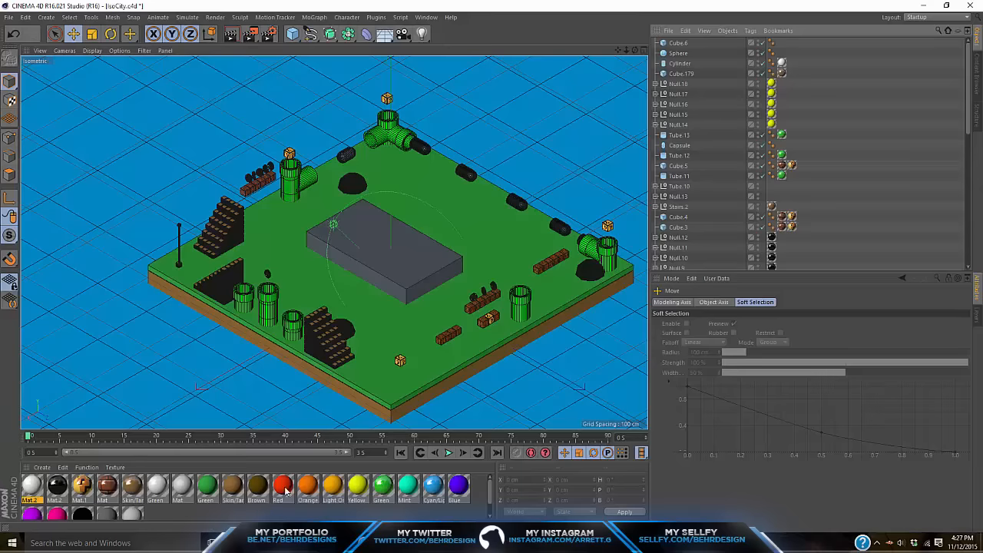
- Change the Orange material's color to a softer salmon orange, about hue 17°, saturation 69% and value 95%
{"action": "left_click", "coordinate": [305, 484]}
{"action": "double_click", "coordinate": [306, 484]}
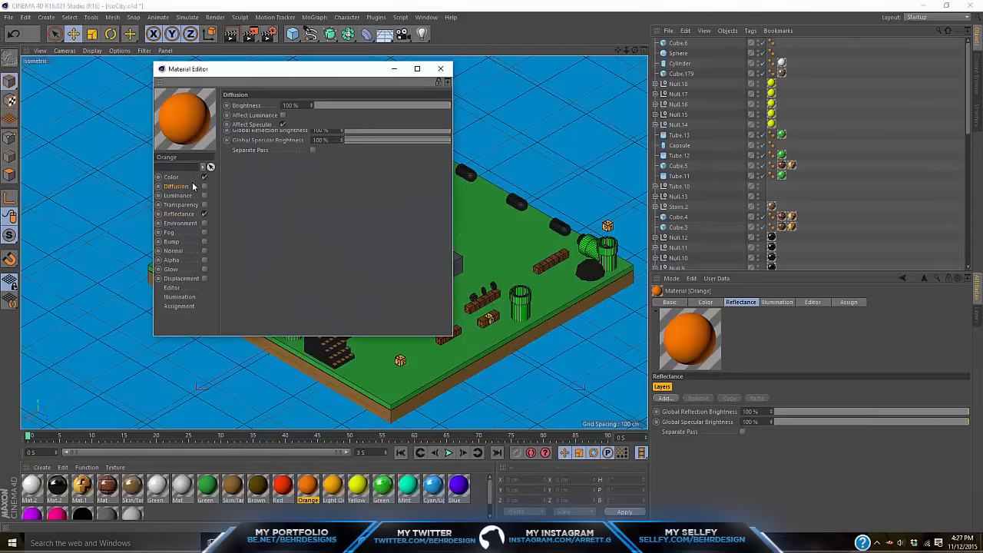
{"action": "left_click", "coordinate": [198, 176]}
{"action": "left_click", "coordinate": [277, 111]}
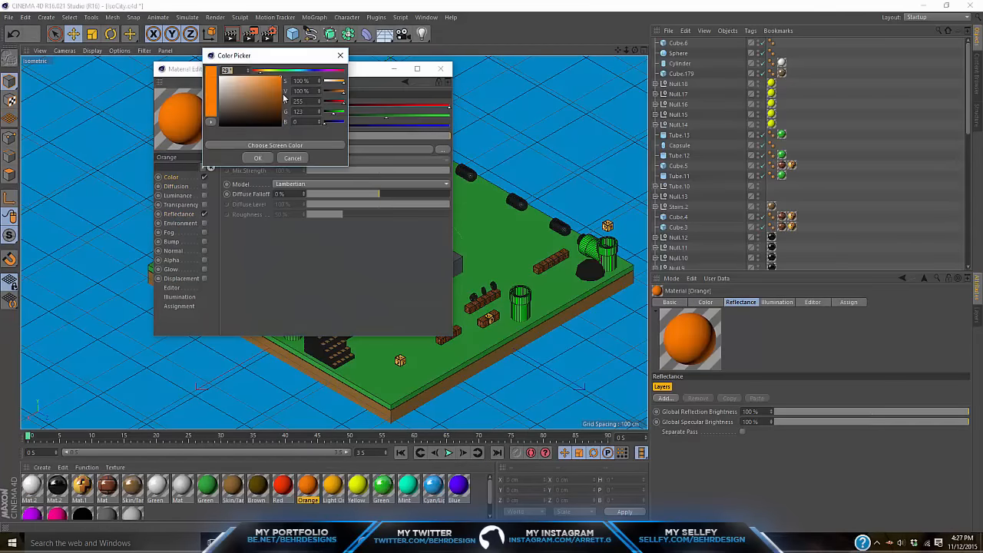
{"action": "mouse_move", "coordinate": [275, 74]}
{"action": "left_mouse_down"}
{"action": "mouse_move", "coordinate": [257, 81]}
{"action": "mouse_move", "coordinate": [252, 71]}
{"action": "mouse_move", "coordinate": [261, 80]}
{"action": "left_mouse_up"}
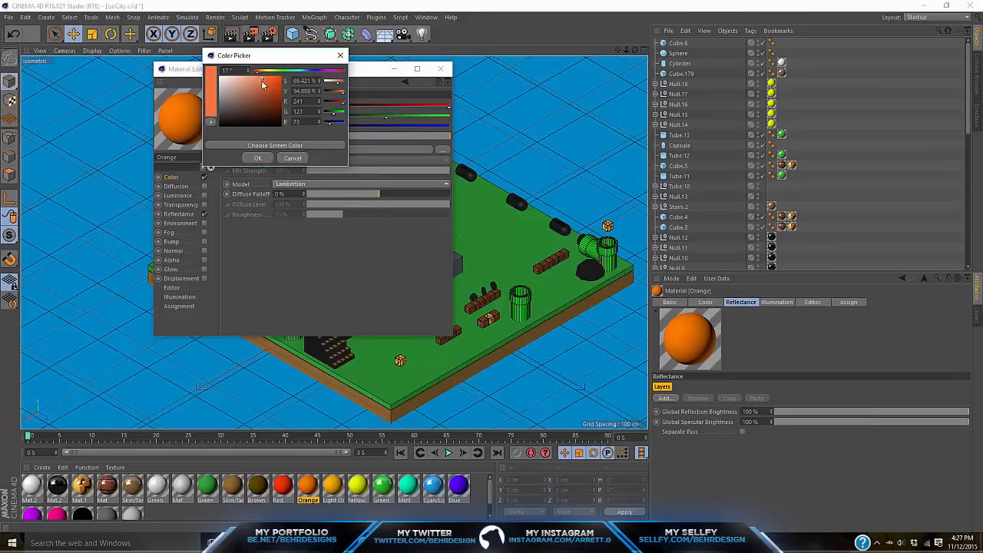
{"action": "left_click", "coordinate": [257, 158]}
- Add a Reflection (Legacy) layer at 15% to the Orange material's reflectance and close the material editor
{"action": "left_click", "coordinate": [180, 214]}
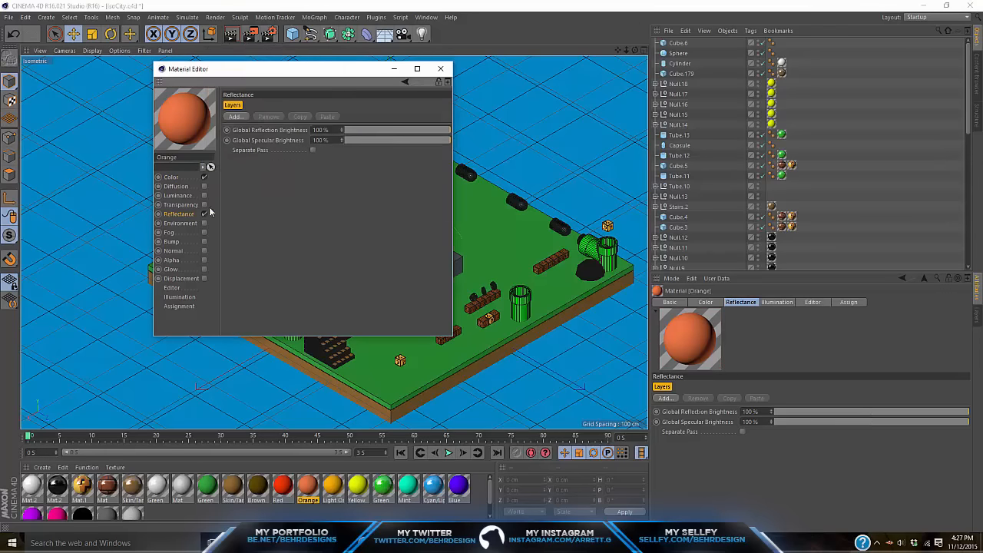
{"action": "left_click", "coordinate": [237, 120]}
{"action": "left_click", "coordinate": [278, 201]}
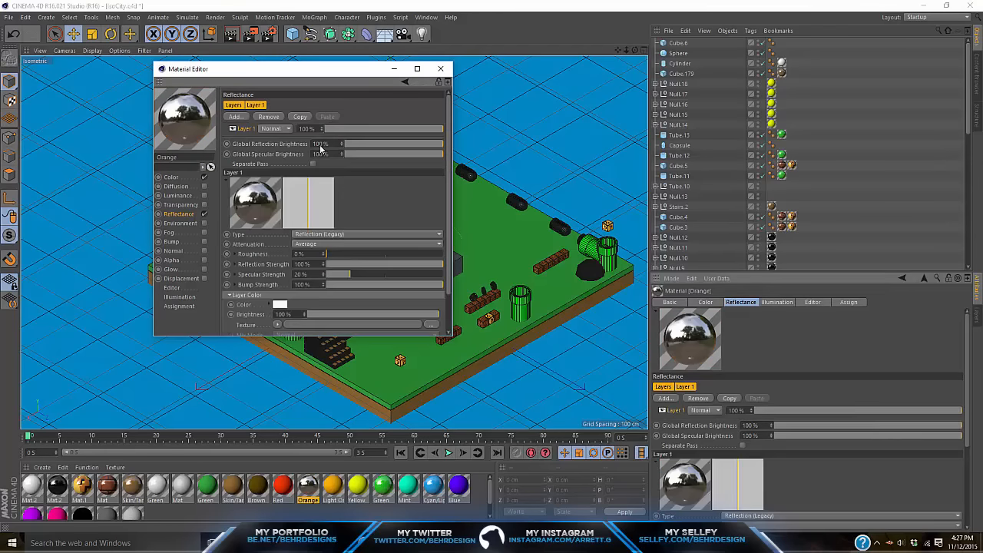
{"action": "left_click_drag", "start_coordinate": [334, 128], "coordinate": [342, 128]}
{"action": "left_click", "coordinate": [439, 68]}
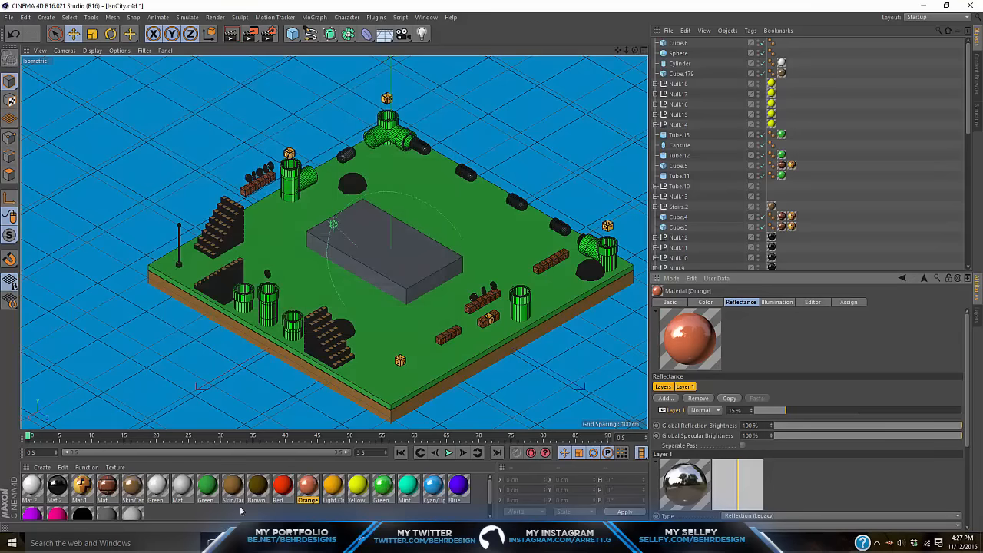
- Test-render the large block with the Orange material applied and delete the block
{"action": "left_click_drag", "start_coordinate": [316, 489], "coordinate": [381, 276]}
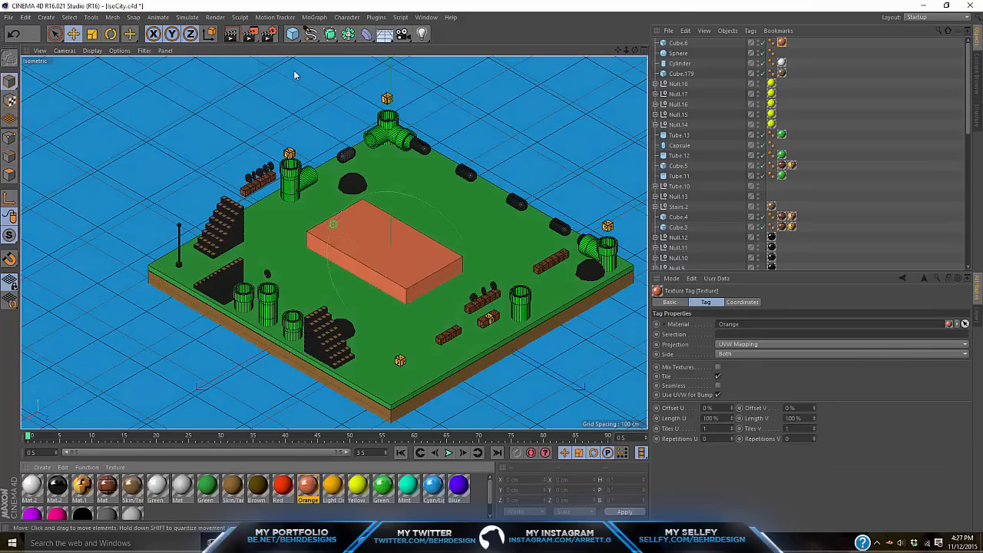
{"action": "left_click", "coordinate": [234, 40]}
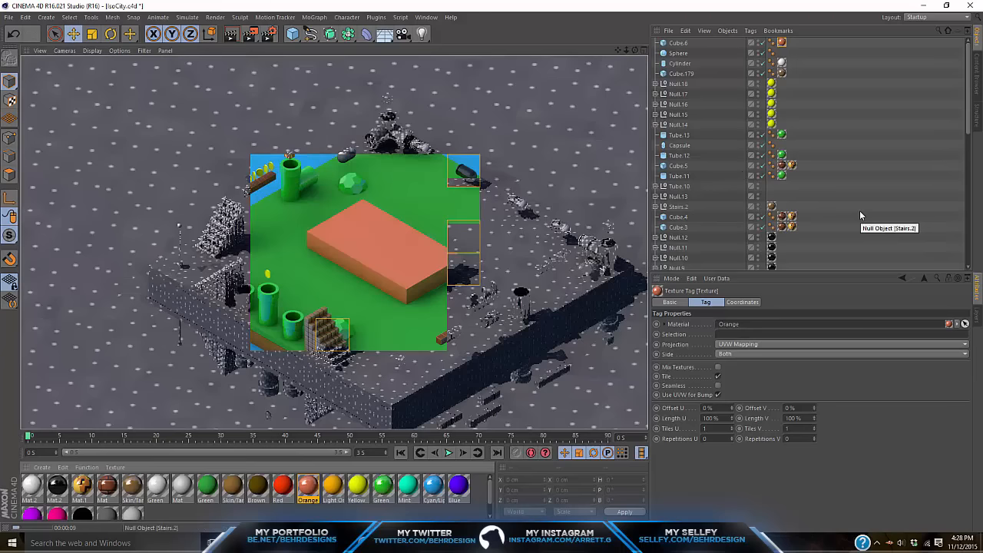
{"action": "left_click", "coordinate": [401, 263]}
{"action": "key", "text": "Delete"}
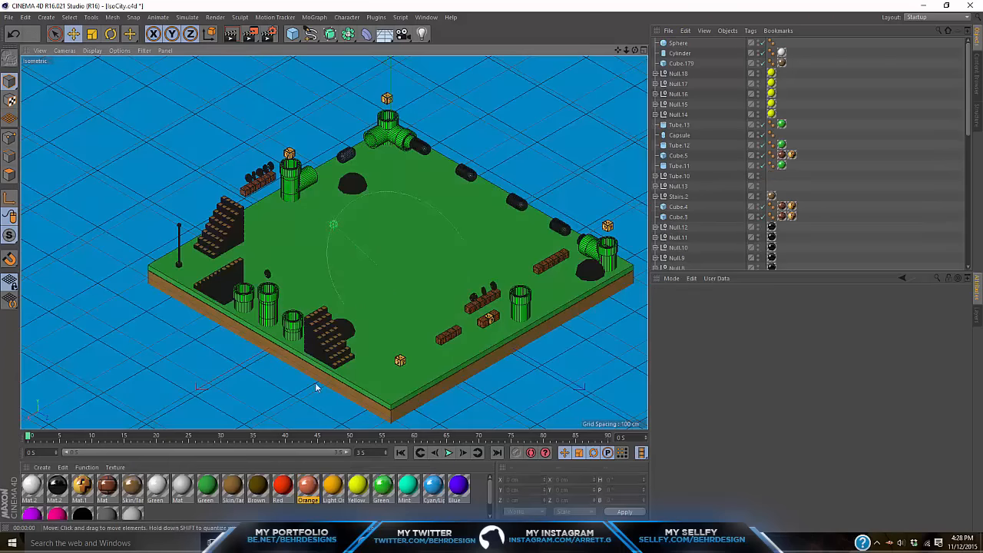
- Switch to the browser and search the web for "super mario bros font" in place of the question block image
{"action": "left_click", "coordinate": [216, 543]}
{"action": "left_click", "coordinate": [237, 5]}
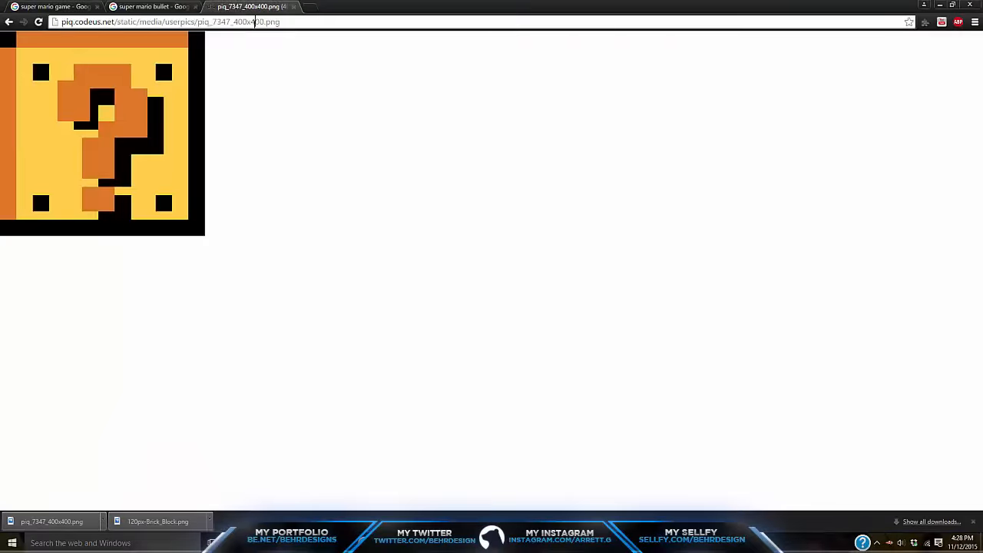
{"action": "left_click", "coordinate": [254, 22]}
{"action": "type", "text": "super mario bros fl"}
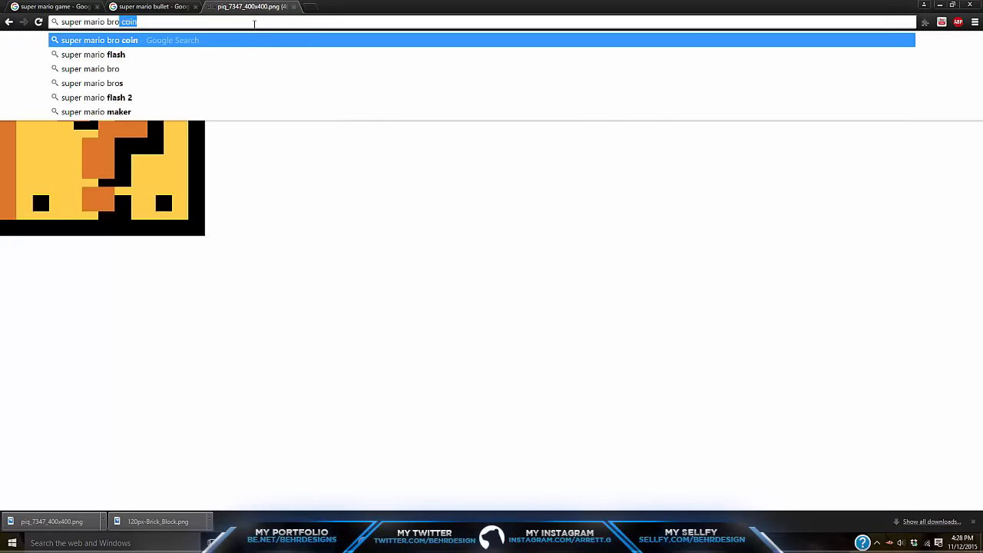
{"action": "key", "text": "Return"}
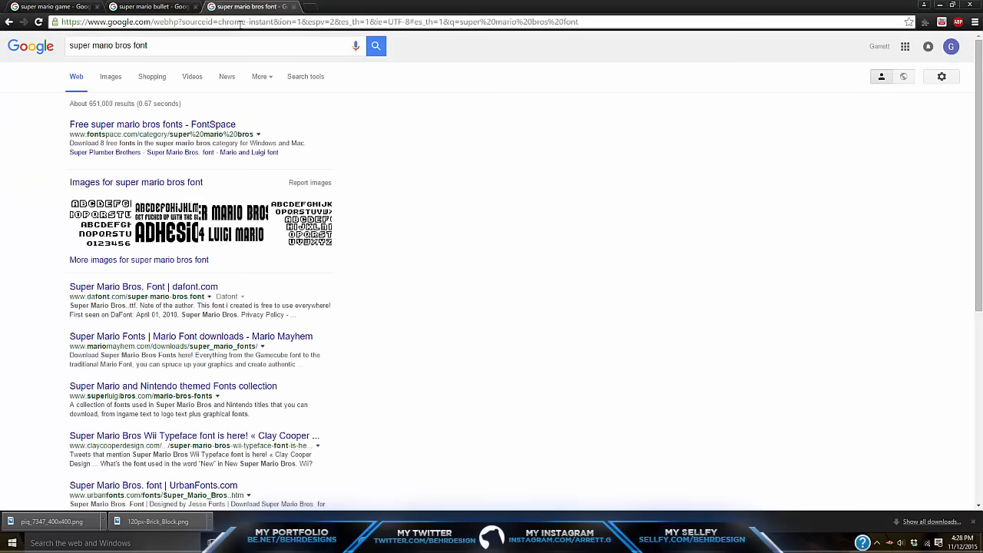
- Look through FontSpace's super mario bros fonts and download the Super Plumber Brothers font
{"action": "left_click", "coordinate": [86, 127]}
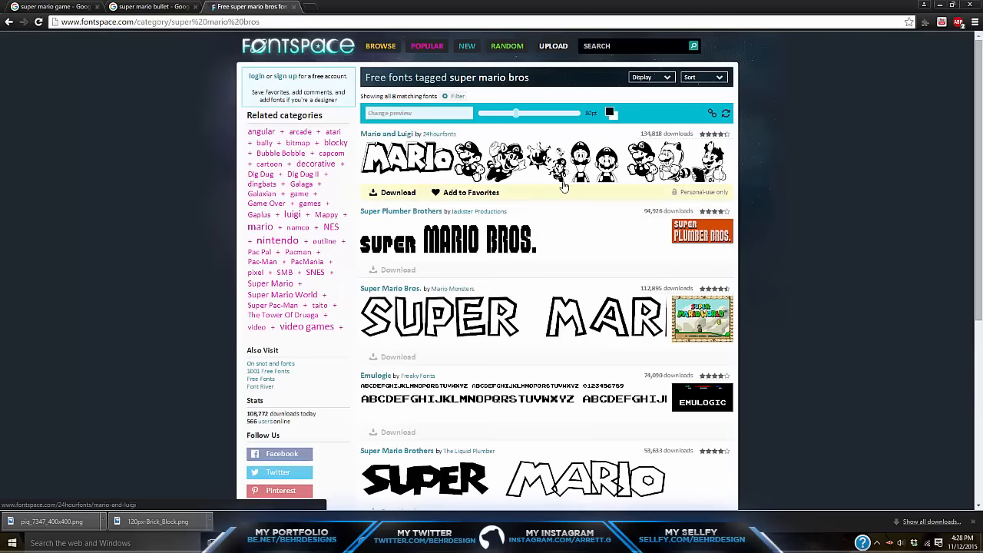
{"action": "scroll", "coordinate": [559, 188], "scroll_direction": "down", "scroll_amount": 3}
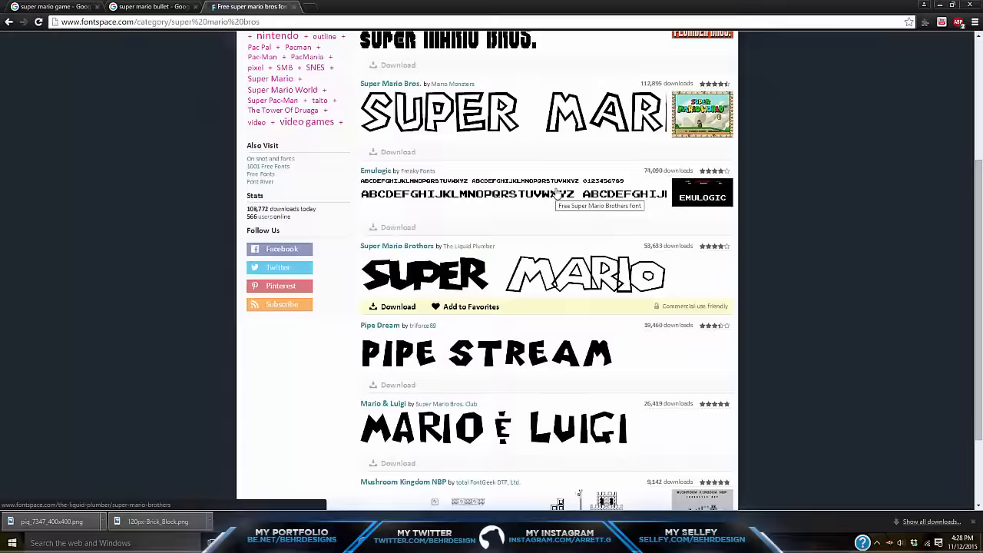
{"action": "scroll", "coordinate": [558, 196], "scroll_direction": "up", "scroll_amount": 3}
{"action": "left_click", "coordinate": [461, 242]}
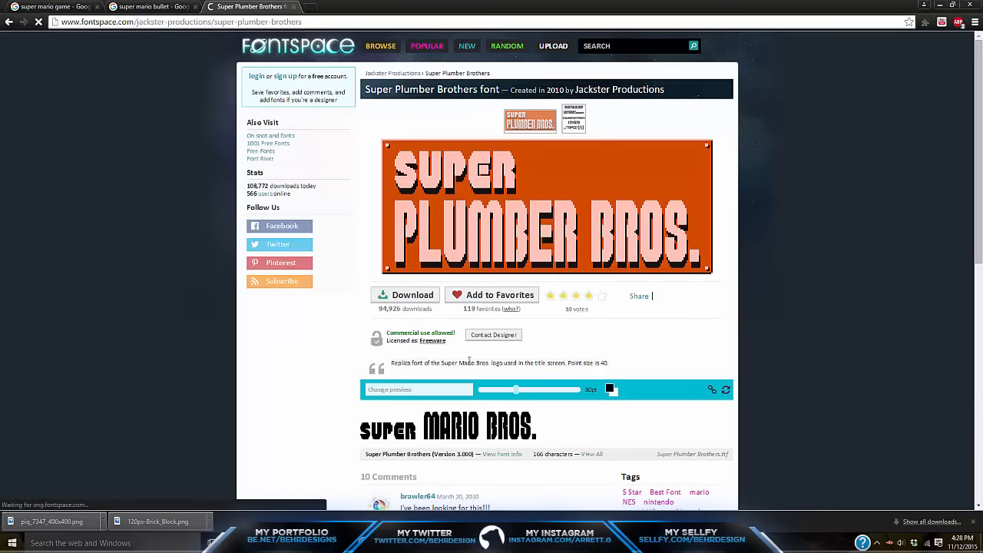
{"action": "left_click", "coordinate": [412, 298]}
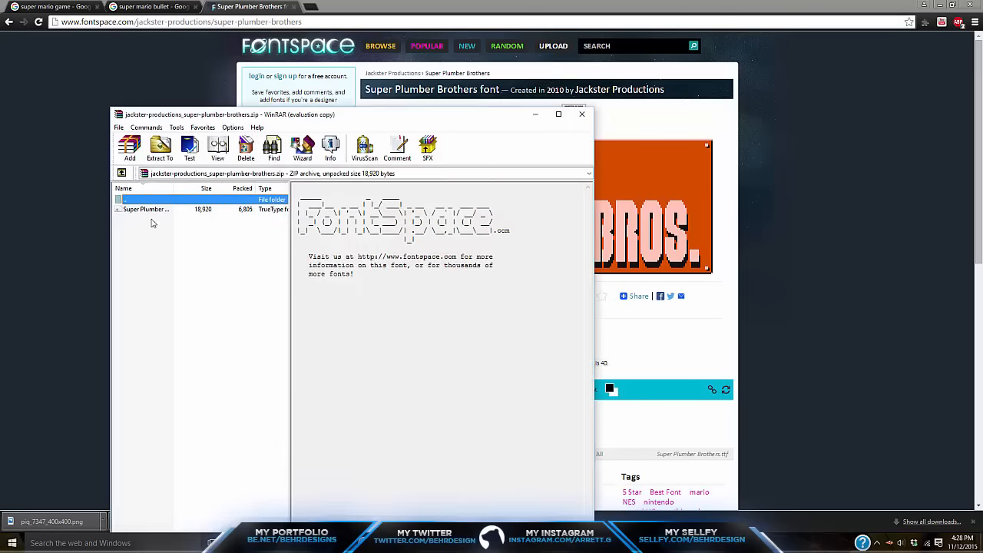
- Install the Super Plumber Brothers TrueType font from the downloaded archive and close the font preview and WinRAR
{"action": "double_click", "coordinate": [152, 210]}
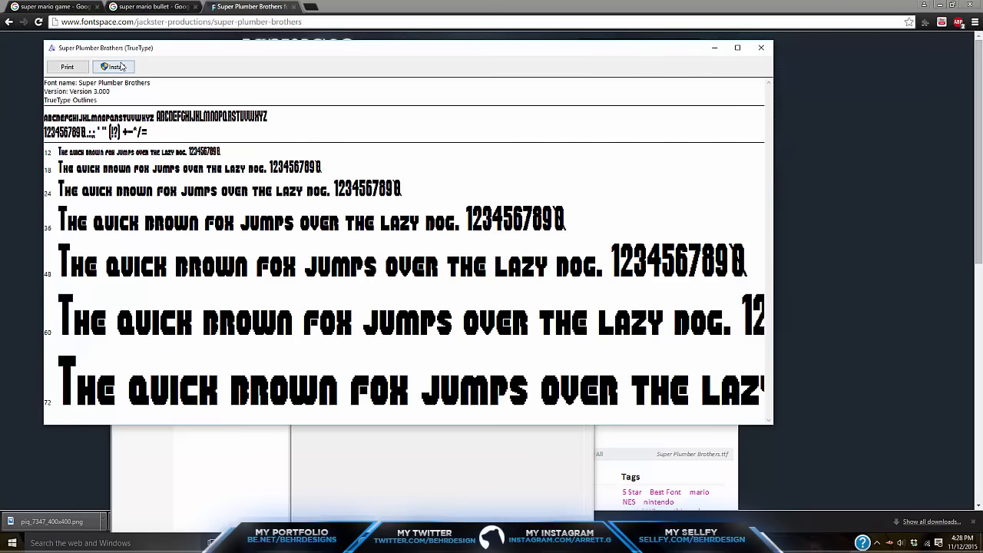
{"action": "left_click", "coordinate": [121, 67]}
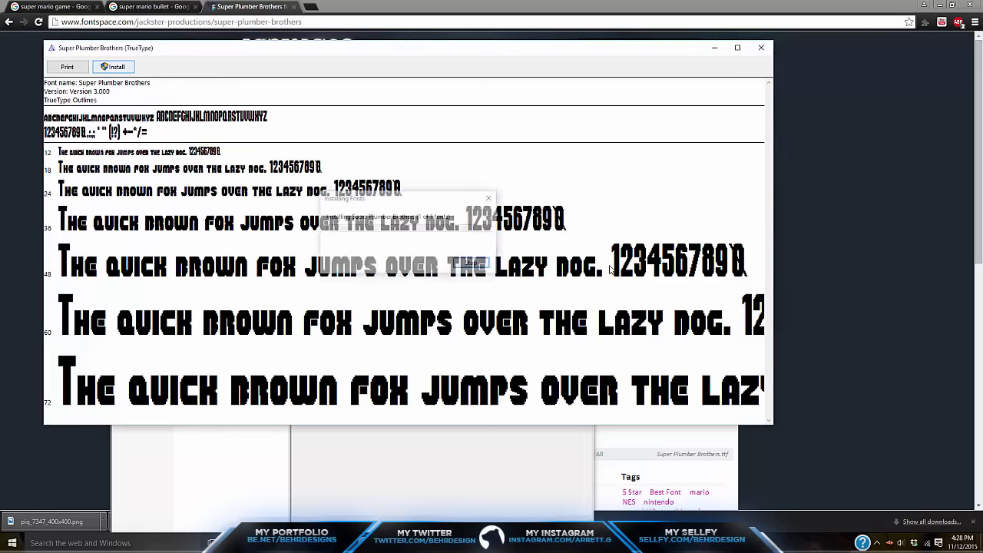
{"action": "left_click", "coordinate": [761, 48]}
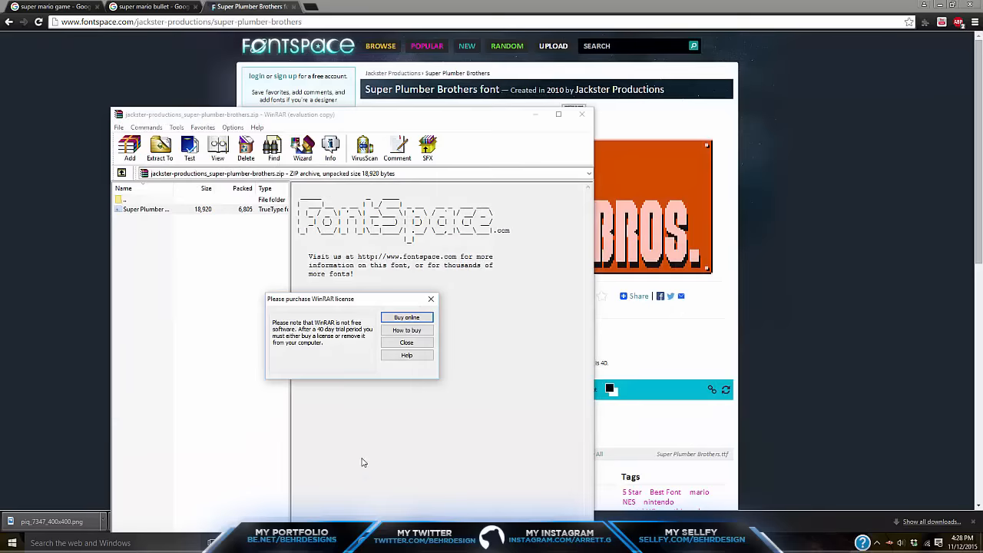
{"action": "left_click", "coordinate": [406, 342]}
{"action": "left_click", "coordinate": [582, 114]}
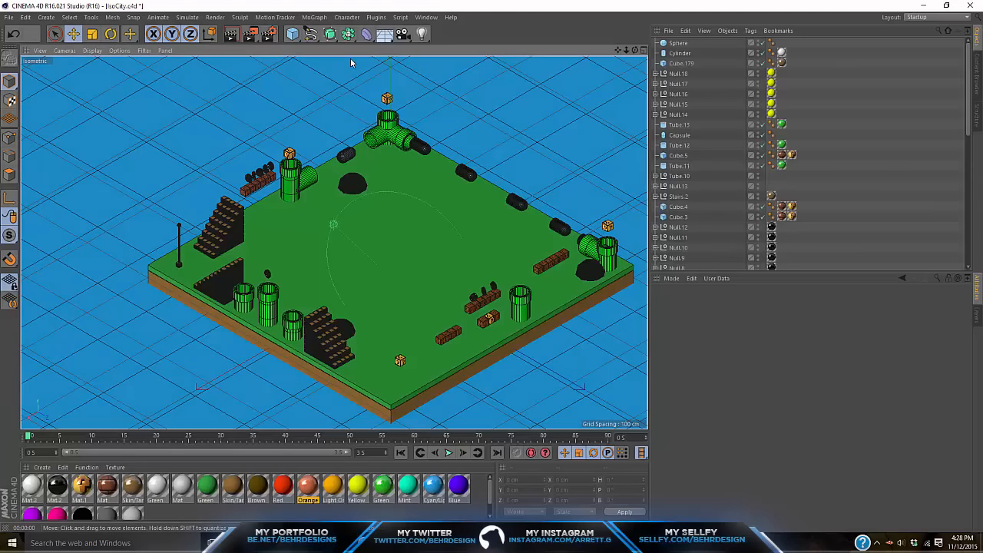
- Add a MoText object to the Cinema 4D scene and select it to show its object properties
{"action": "left_click", "coordinate": [314, 17]}
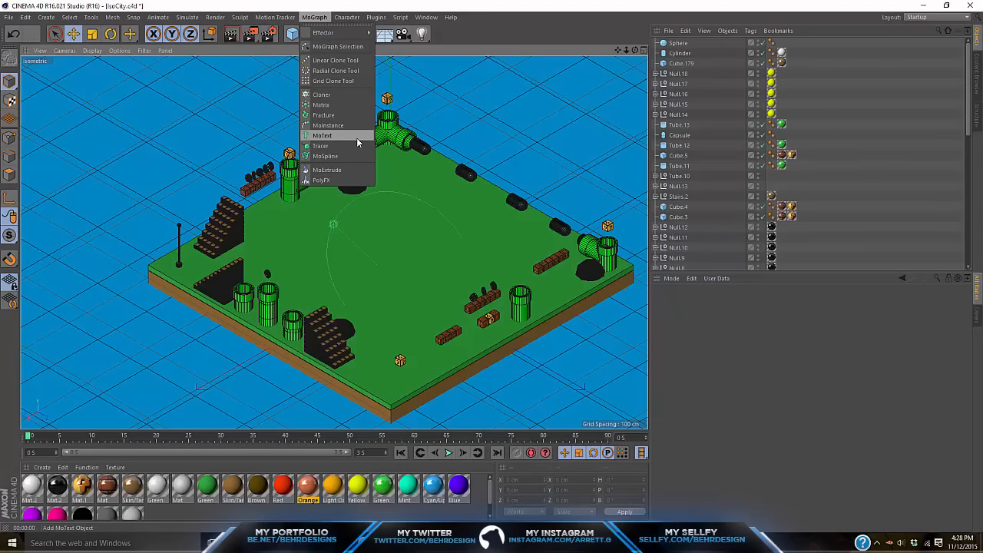
{"action": "left_click", "coordinate": [350, 137]}
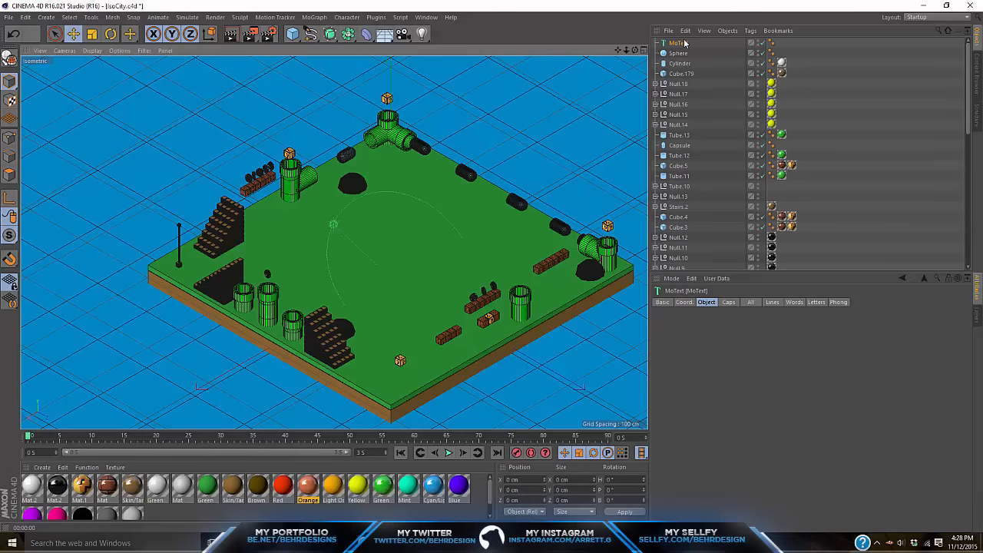
{"action": "left_click", "coordinate": [810, 109]}
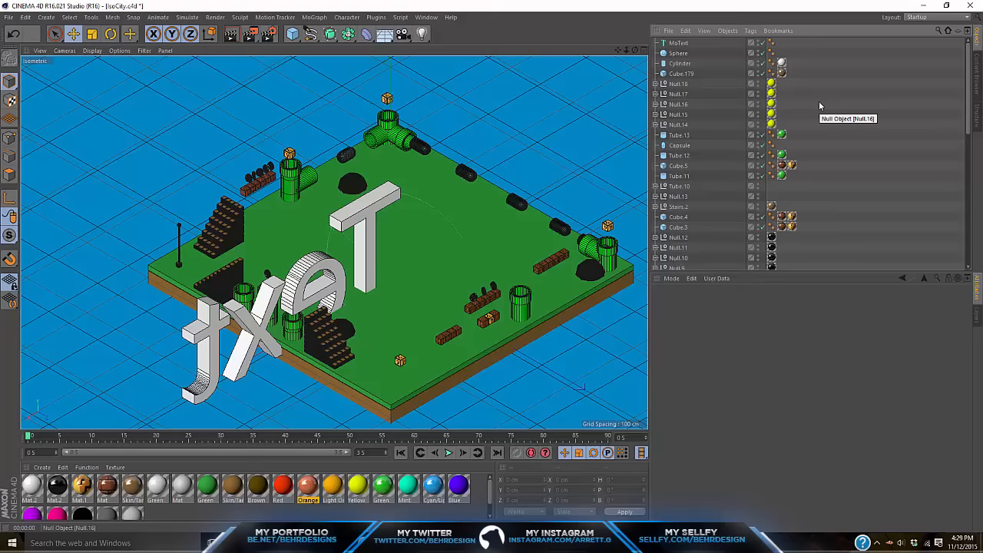
{"action": "left_click", "coordinate": [677, 43]}
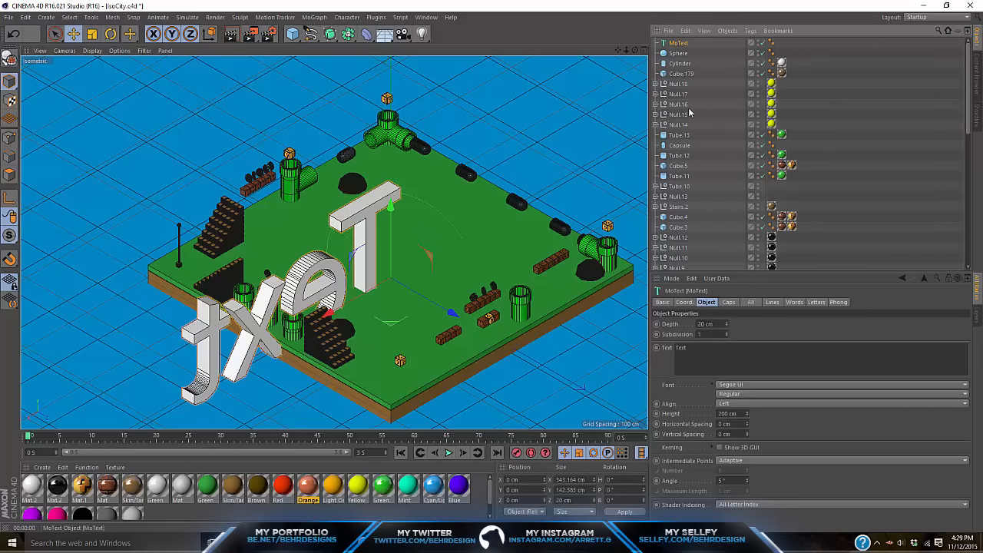
- Replace the MoText object's default text with "SUPERMARIOBRO"
{"action": "double_click", "coordinate": [680, 347]}
{"action": "key", "text": "BackSpace"}
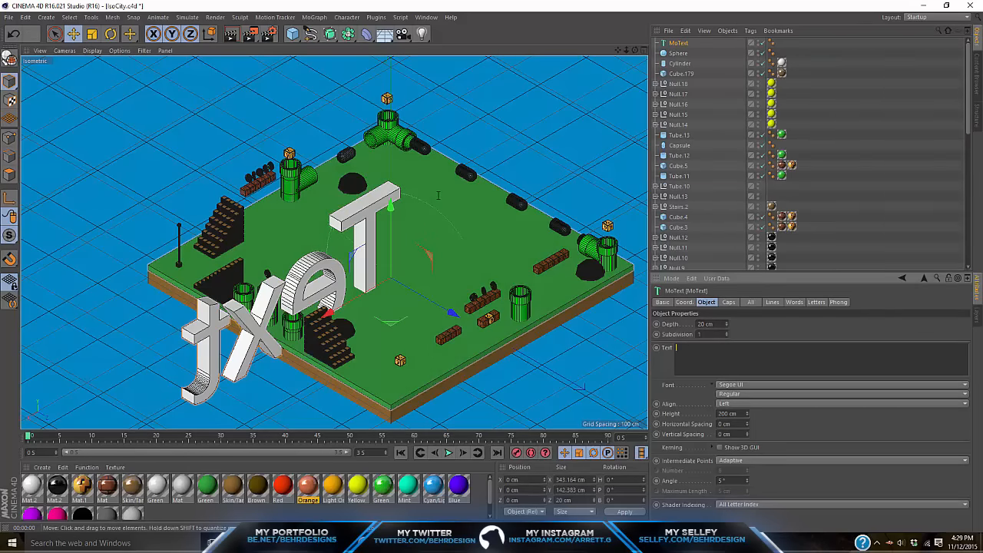
{"action": "key", "text": "alt+Tab"}
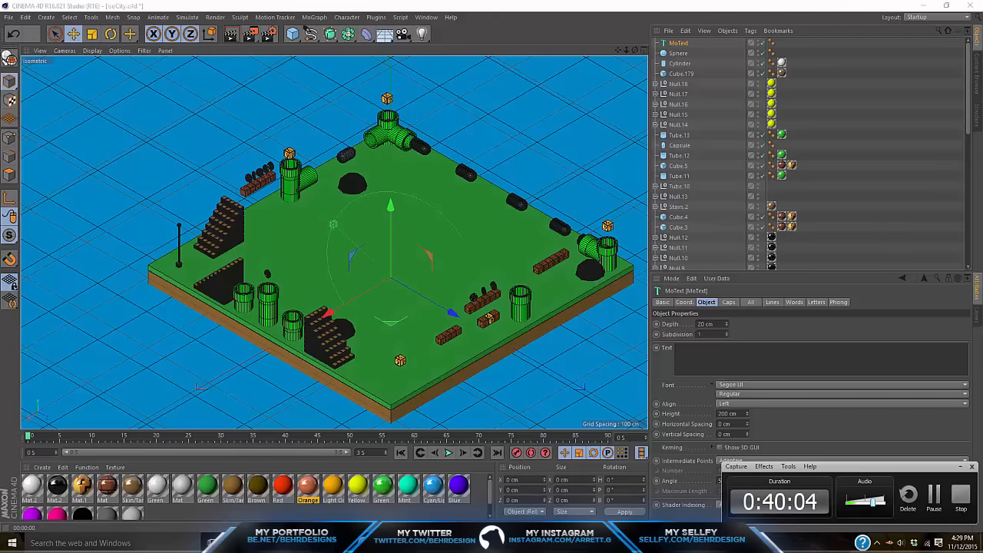
{"action": "left_click", "coordinate": [739, 348]}
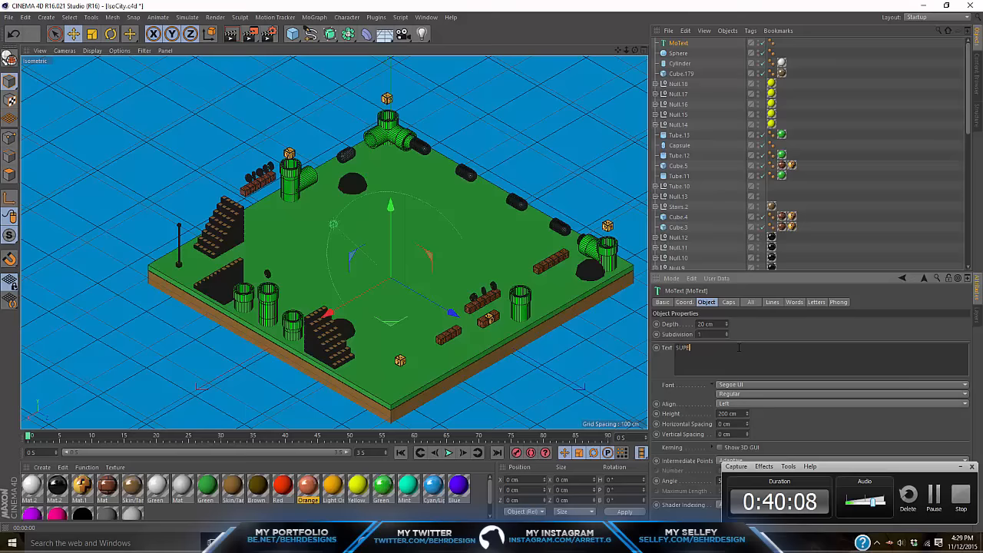
{"action": "type", "text": "SUPERMARIOBRO"}
{"action": "left_click", "coordinate": [680, 44]}
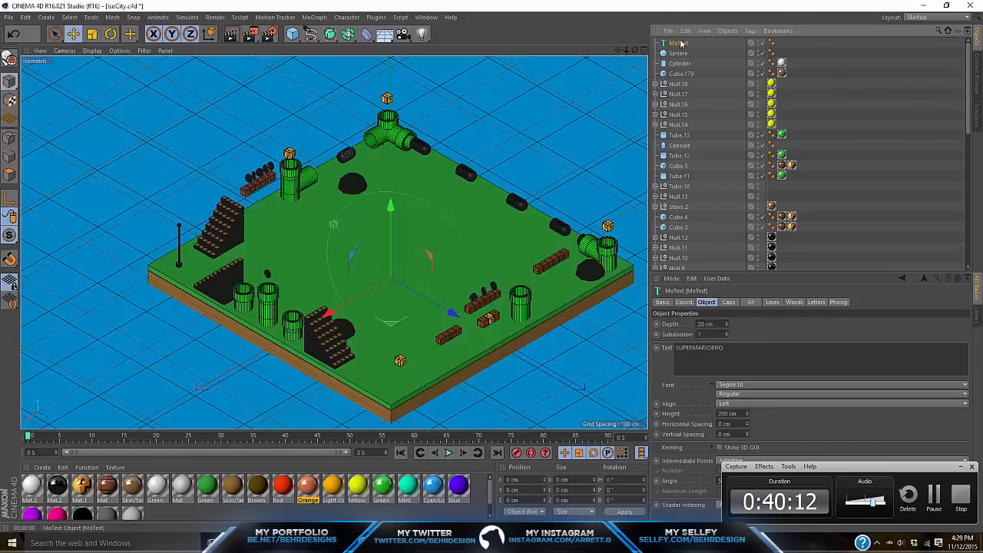
- Scale the SUPERMARIOBRO text uniformly down to a height of about 41 cm
{"action": "key", "text": "t"}
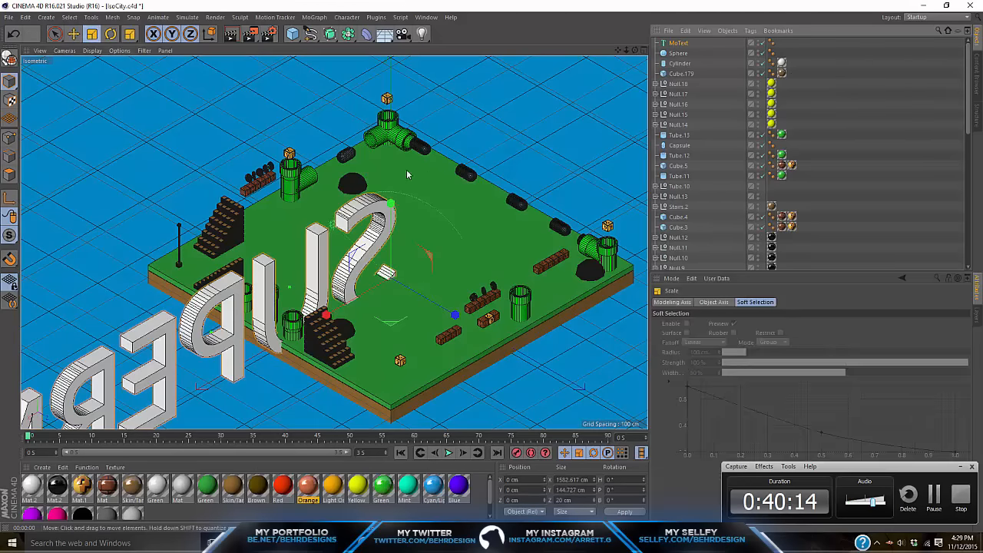
{"action": "left_click_drag", "start_coordinate": [408, 175], "coordinate": [56, 238]}
{"action": "left_click_drag", "start_coordinate": [75, 234], "coordinate": [105, 228]}
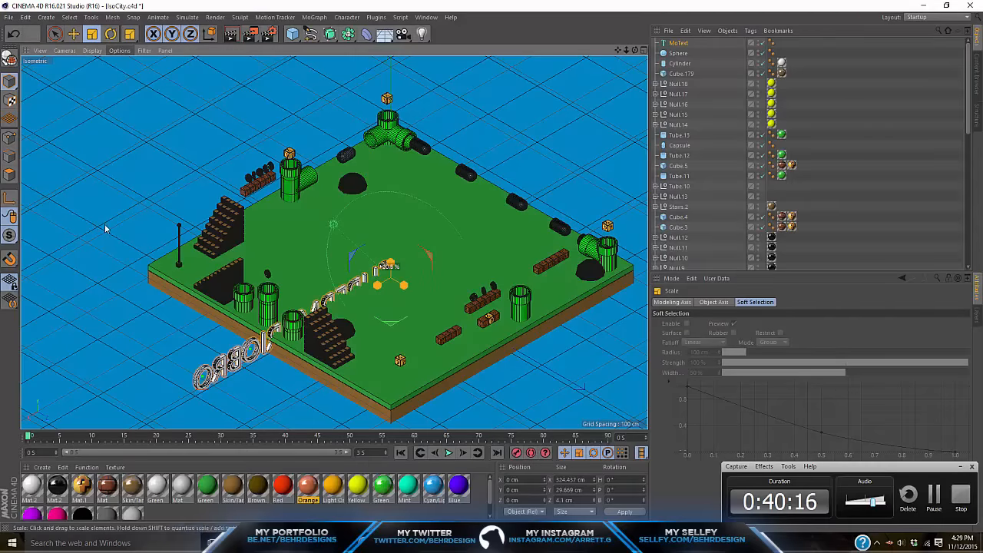
{"action": "left_click", "coordinate": [670, 31]}
{"action": "left_click", "coordinate": [674, 37]}
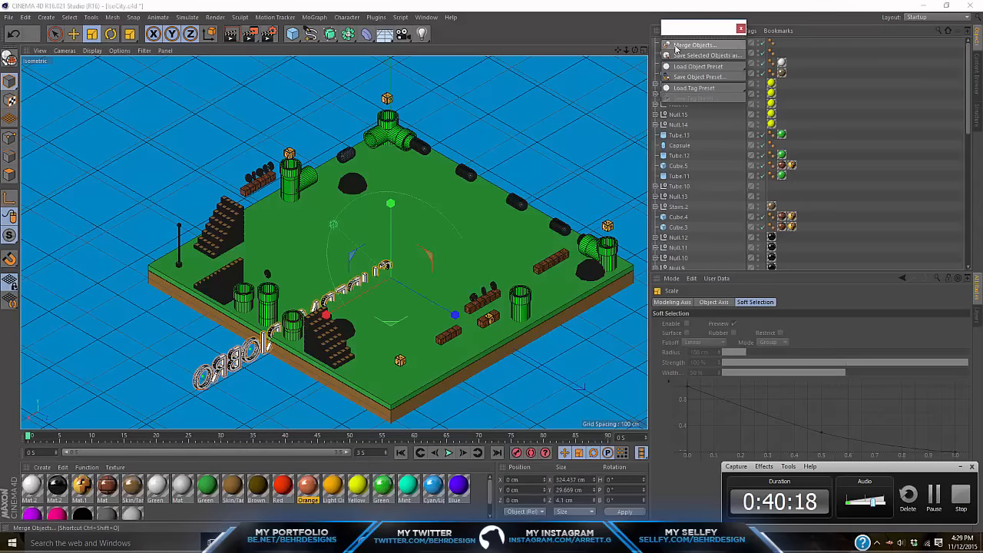
{"action": "left_click", "coordinate": [740, 29]}
- Set the title text's font to Super Plumber Brothers
{"action": "left_click", "coordinate": [676, 45]}
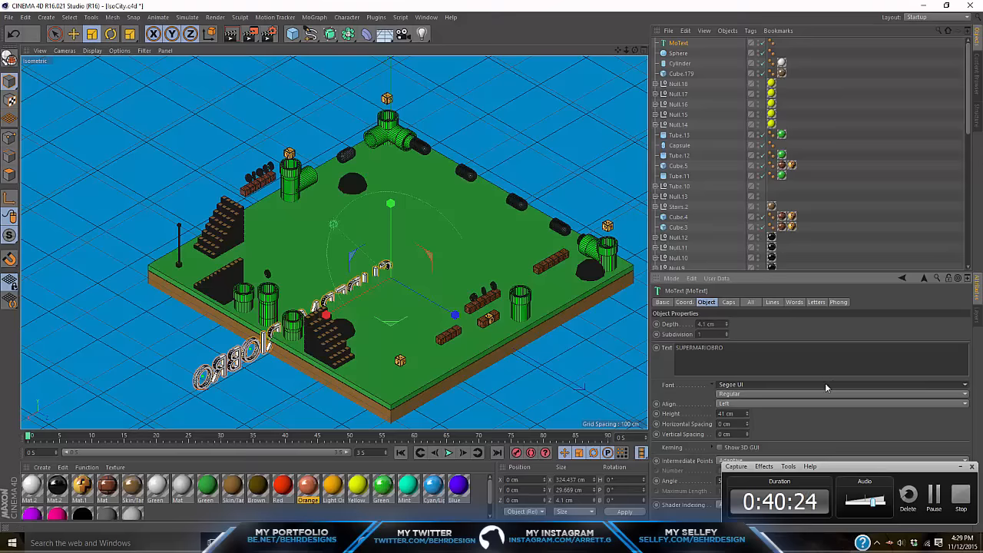
{"action": "left_click", "coordinate": [971, 466]}
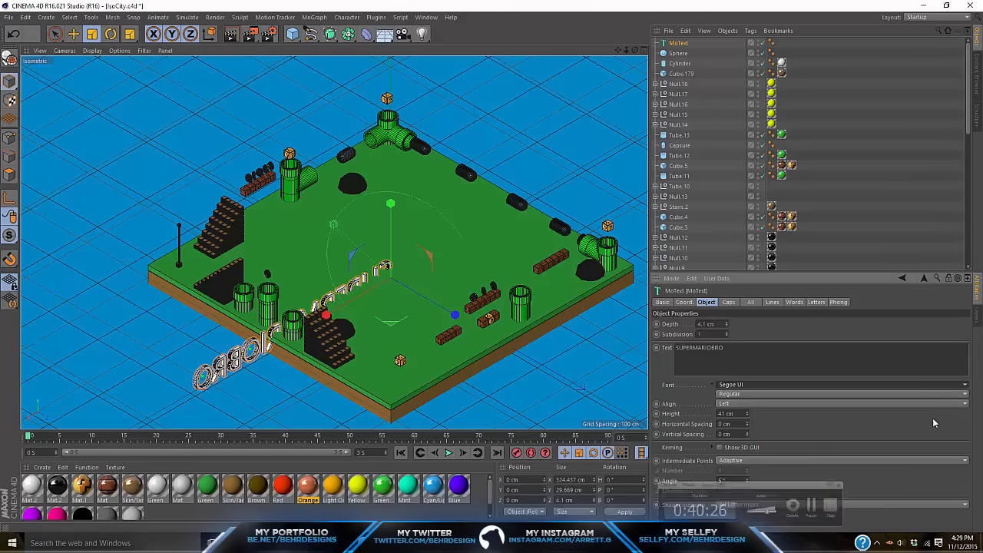
{"action": "left_click", "coordinate": [928, 379]}
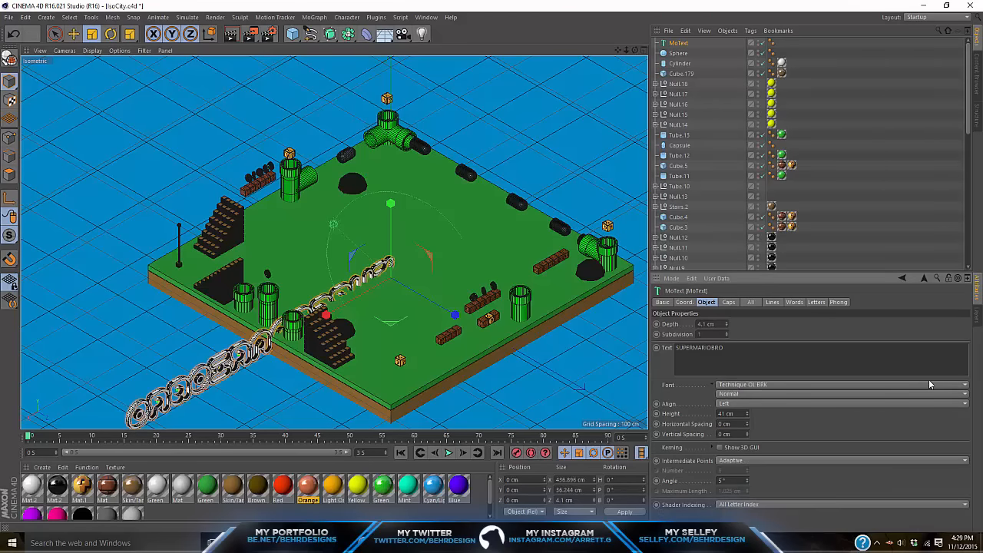
{"action": "left_click", "coordinate": [928, 383]}
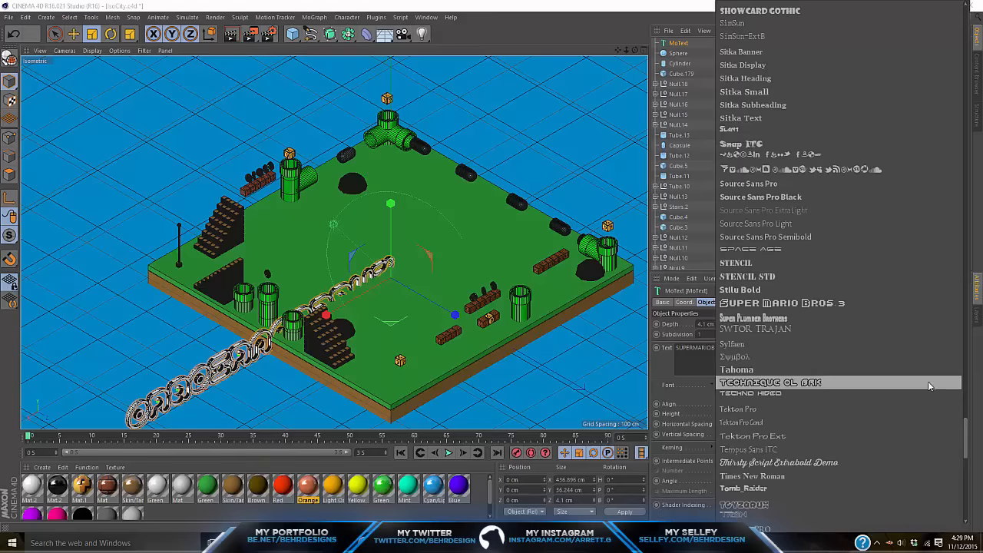
{"action": "left_click", "coordinate": [849, 319]}
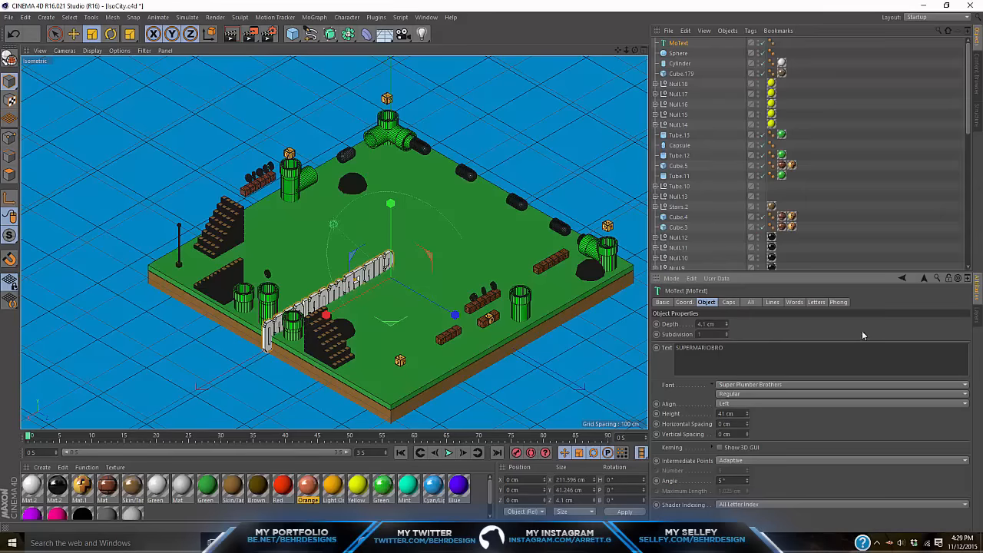
- Rotate the title text to a heading of 90° so it runs along the platform's other direction
{"action": "left_click", "coordinate": [111, 34]}
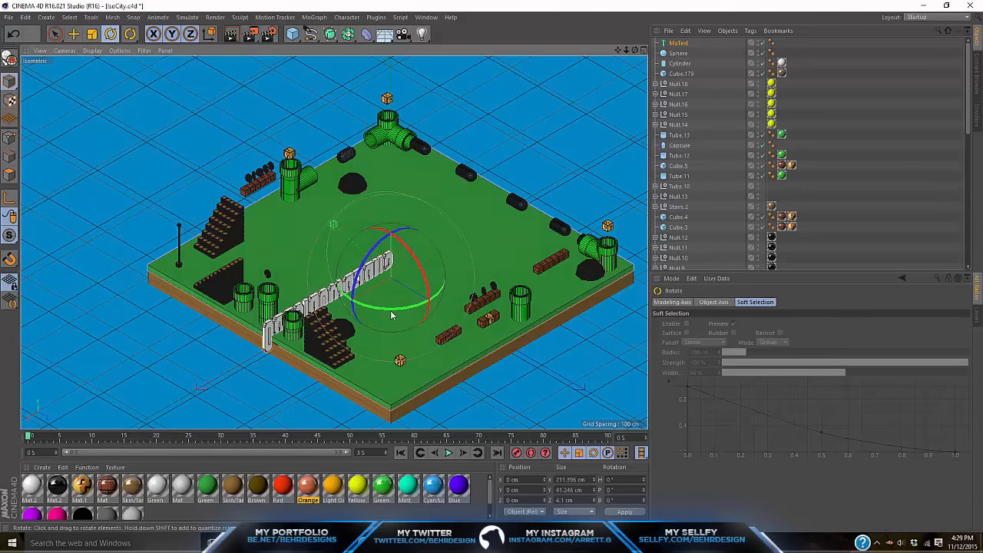
{"action": "left_click_drag", "start_coordinate": [415, 319], "coordinate": [491, 338]}
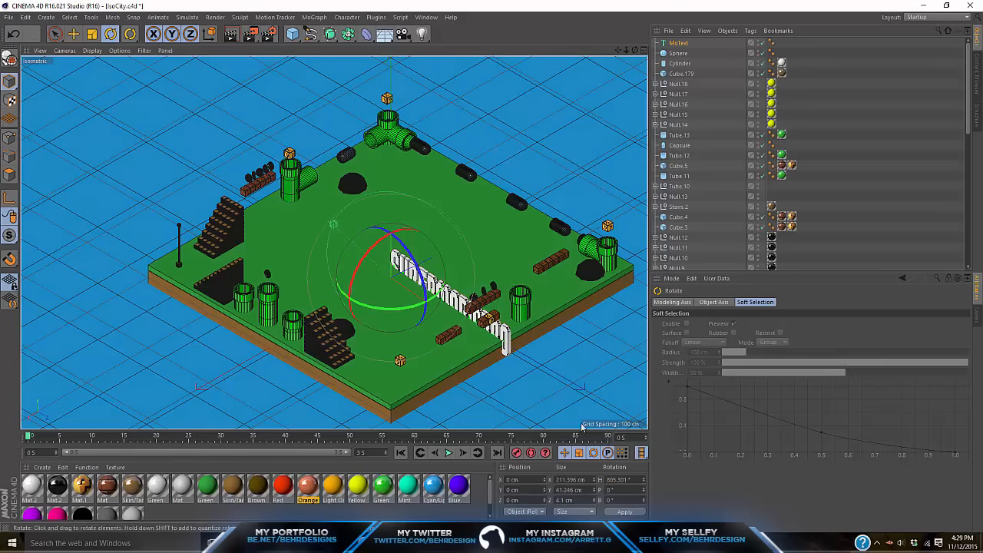
{"action": "left_click_drag", "start_coordinate": [631, 479], "coordinate": [598, 479]}
{"action": "type", "text": "90"}
{"action": "key", "text": "Return"}
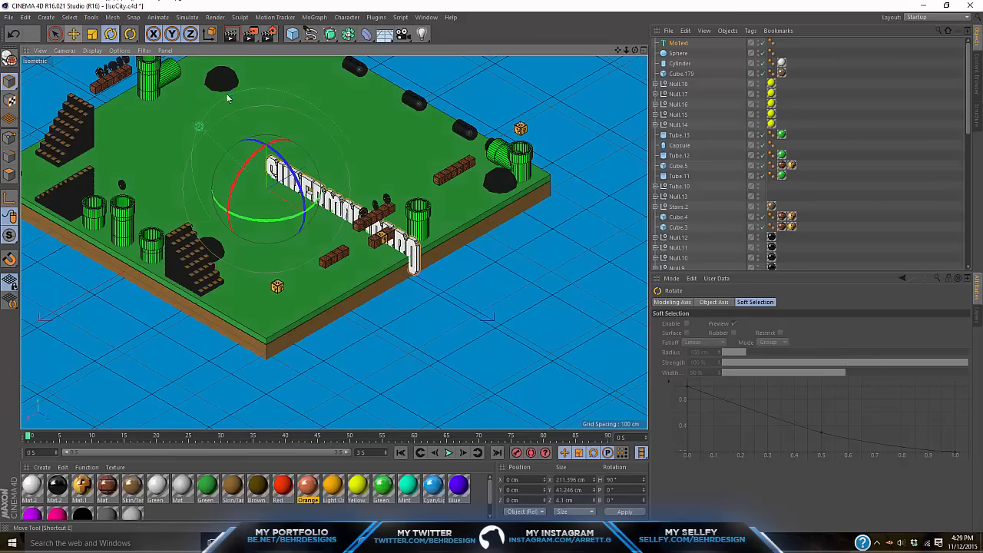
- Move the title text to about -111 cm in Z and raise it to about 16.5 cm in Y above the ground
{"action": "scroll", "coordinate": [226, 98], "scroll_direction": "up", "scroll_amount": 1}
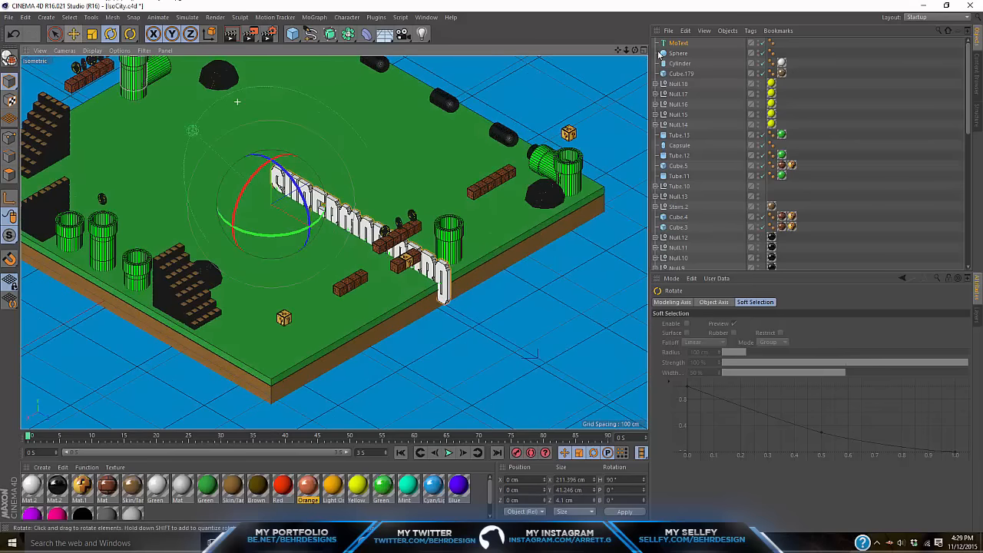
{"action": "left_click_drag", "start_coordinate": [617, 50], "coordinate": [718, 126]}
{"action": "left_click", "coordinate": [73, 38]}
{"action": "left_click_drag", "start_coordinate": [430, 317], "coordinate": [325, 282]}
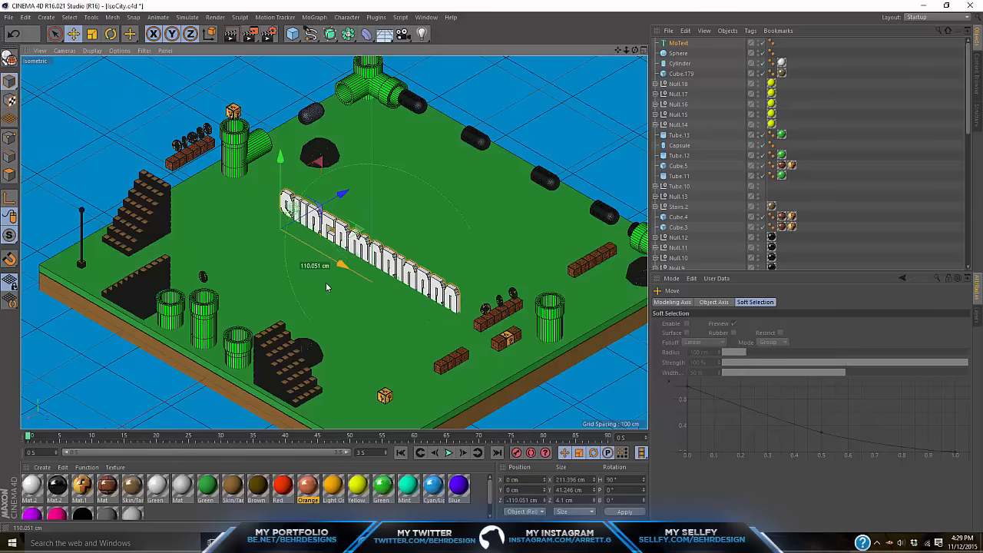
{"action": "mouse_move", "coordinate": [287, 154]}
{"action": "left_mouse_down"}
{"action": "mouse_move", "coordinate": [288, 143]}
{"action": "mouse_move", "coordinate": [298, 145]}
{"action": "left_mouse_up"}
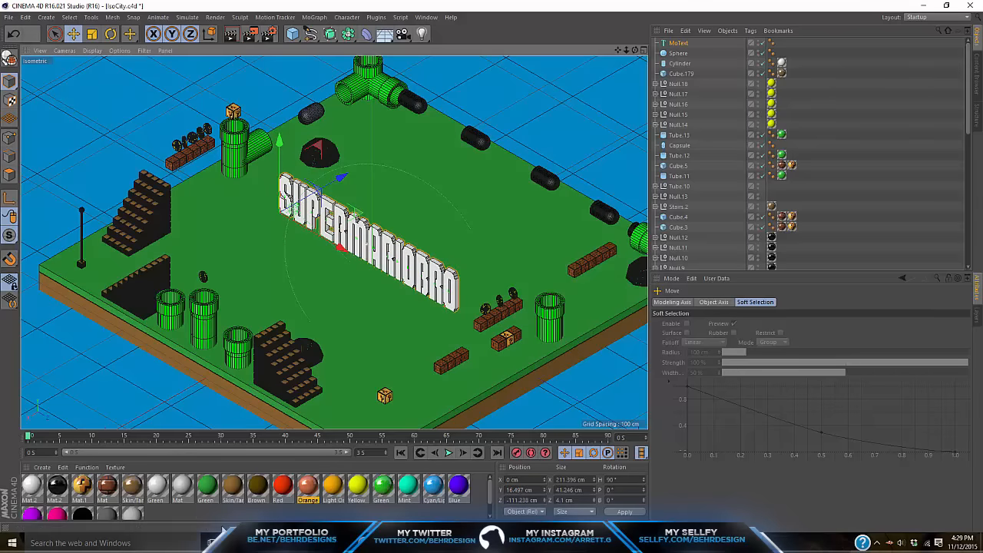
- Apply the white material to the title text and increase its extrusion depth to 28.1 cm
{"action": "left_click", "coordinate": [180, 513]}
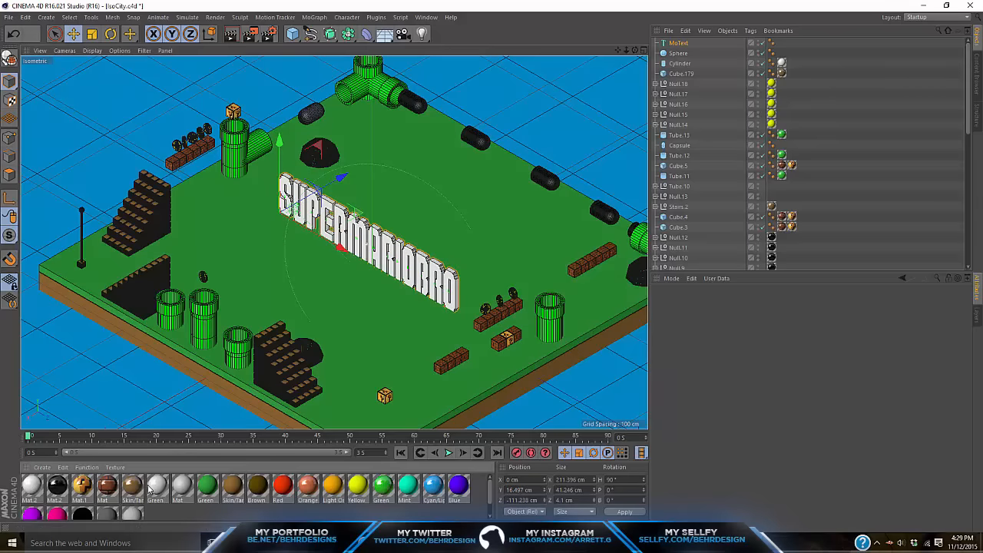
{"action": "left_click", "coordinate": [314, 192]}
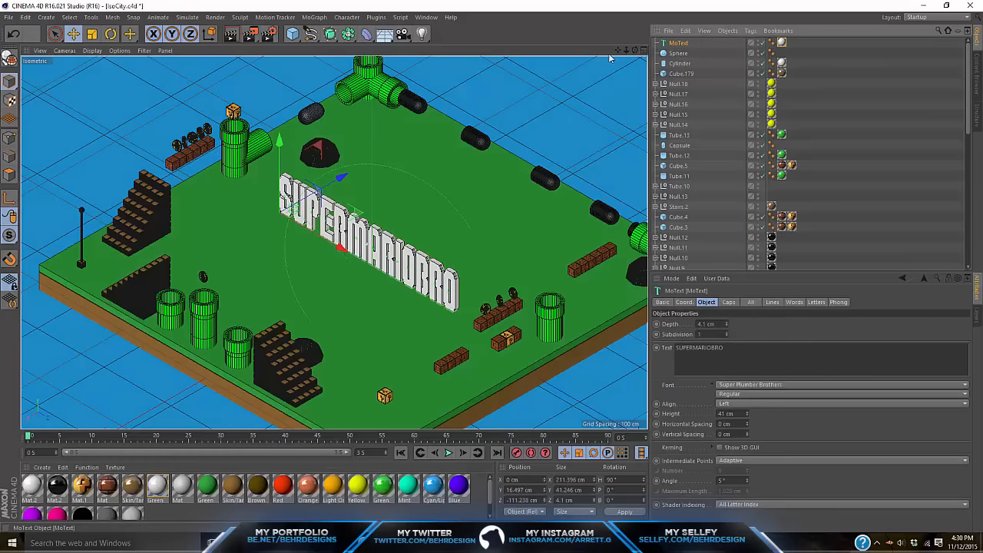
{"action": "mouse_move", "coordinate": [726, 324]}
{"action": "left_mouse_down"}
{"action": "mouse_move", "coordinate": [742, 315]}
{"action": "mouse_move", "coordinate": [736, 327]}
{"action": "left_mouse_up"}
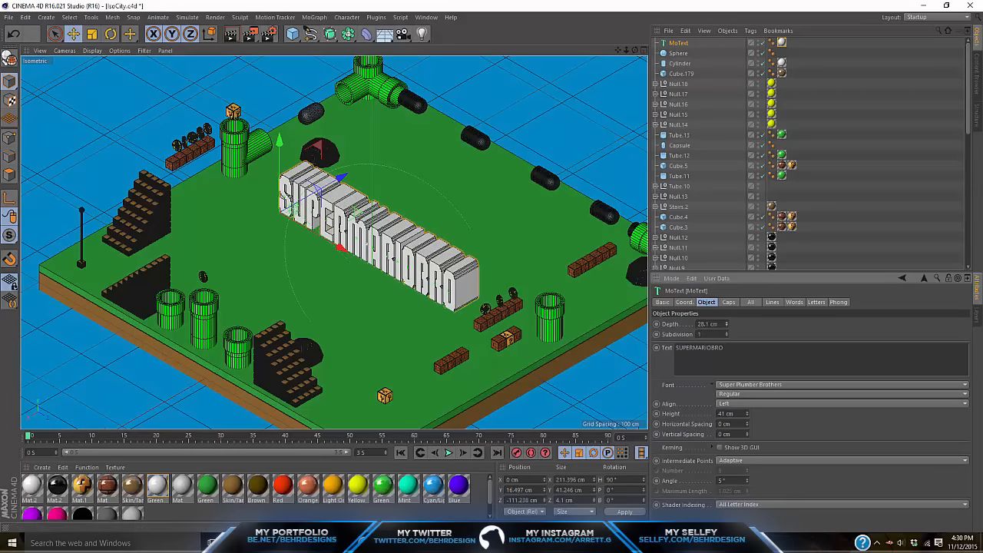
- Duplicate the title text so that one copy stands in front, and change the front copy's text to "BY BEHRDESIGN"
{"action": "left_click_drag", "start_coordinate": [368, 189], "coordinate": [346, 174]}
{"action": "key", "text": "ctrl+v"}
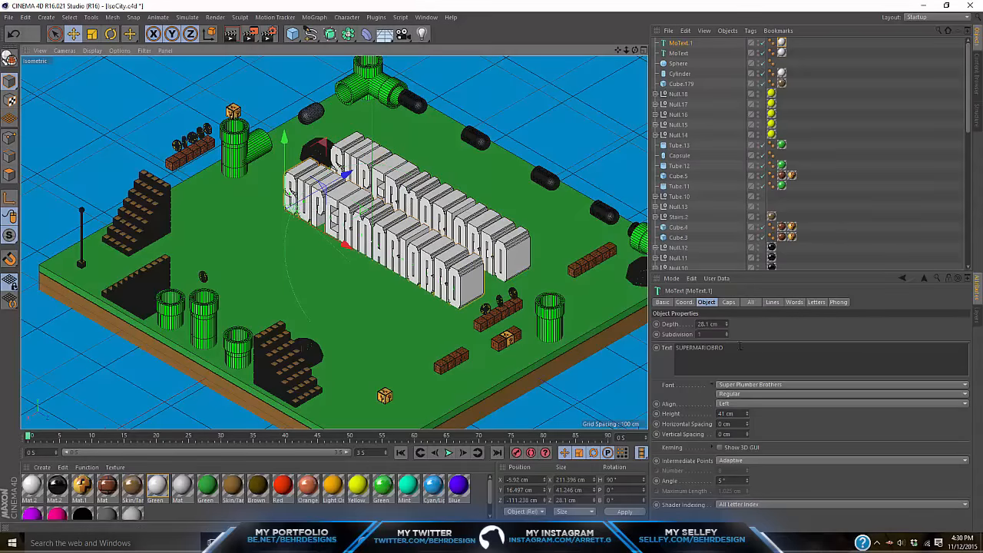
{"action": "left_click_drag", "start_coordinate": [740, 346], "coordinate": [412, 254]}
{"action": "type", "text": "BY BEHRDESIGN"}
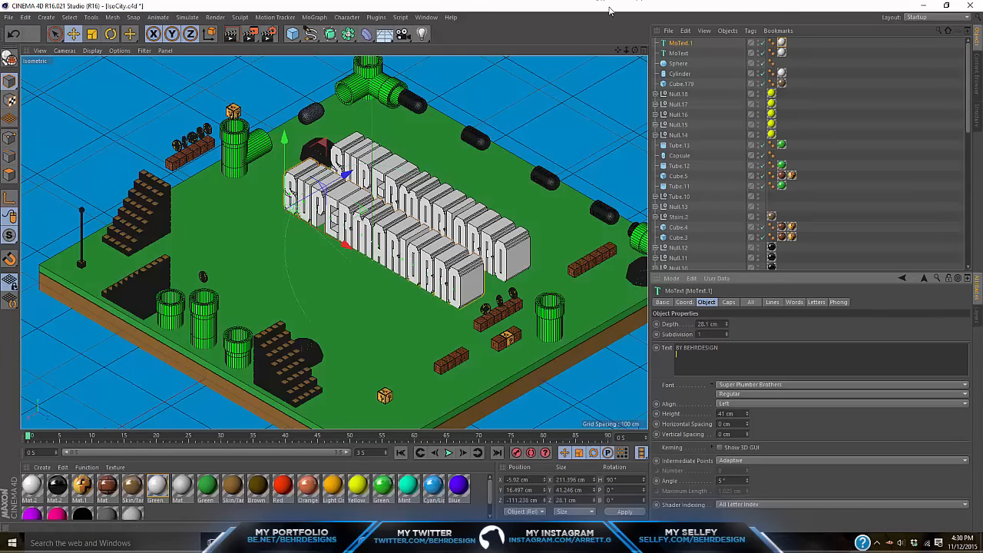
{"action": "left_click", "coordinate": [677, 42]}
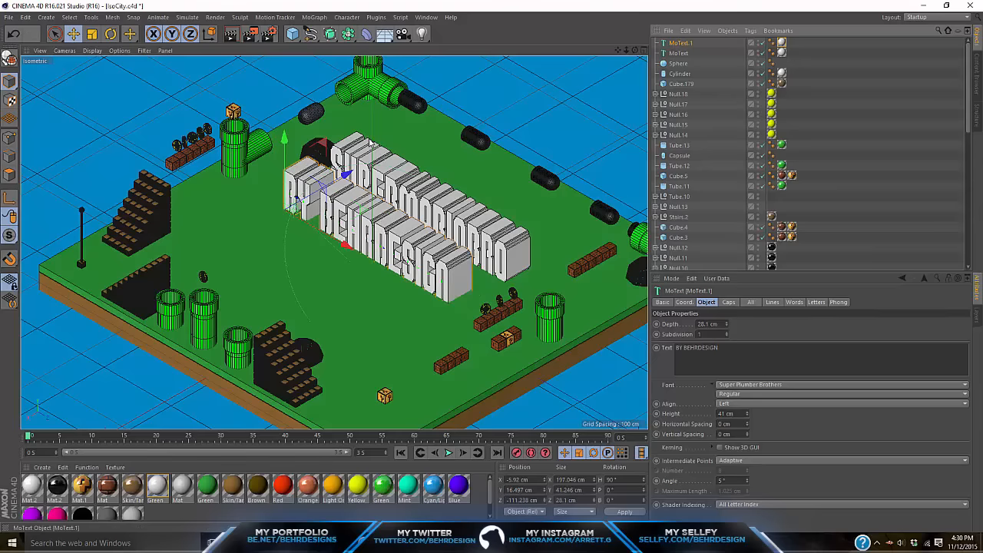
- Reduce the BY BEHRDESIGN text's depth to 3.1 cm
{"action": "left_click", "coordinate": [92, 35]}
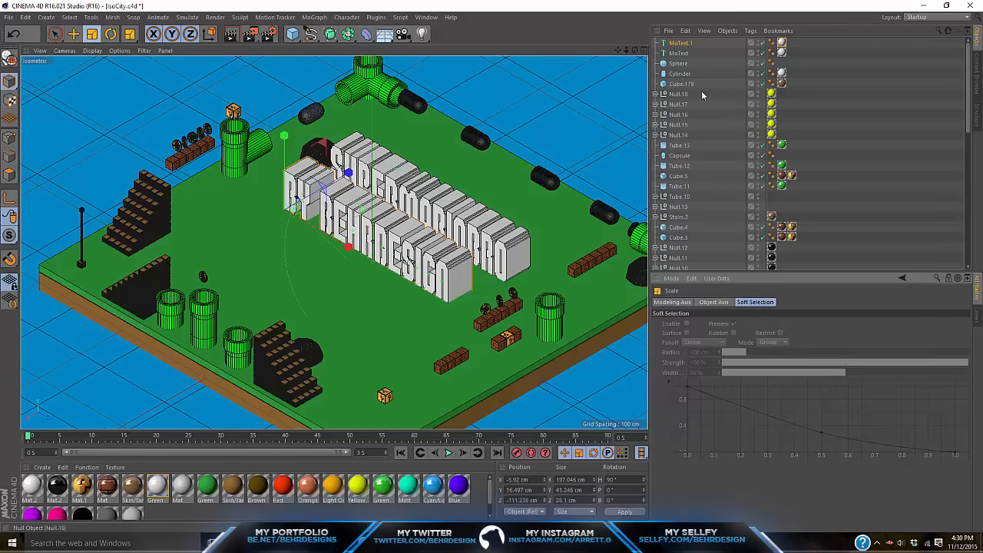
{"action": "left_click", "coordinate": [681, 44]}
{"action": "mouse_move", "coordinate": [726, 323]}
{"action": "left_mouse_down"}
{"action": "mouse_move", "coordinate": [688, 349]}
{"action": "mouse_move", "coordinate": [727, 324]}
{"action": "left_mouse_up"}
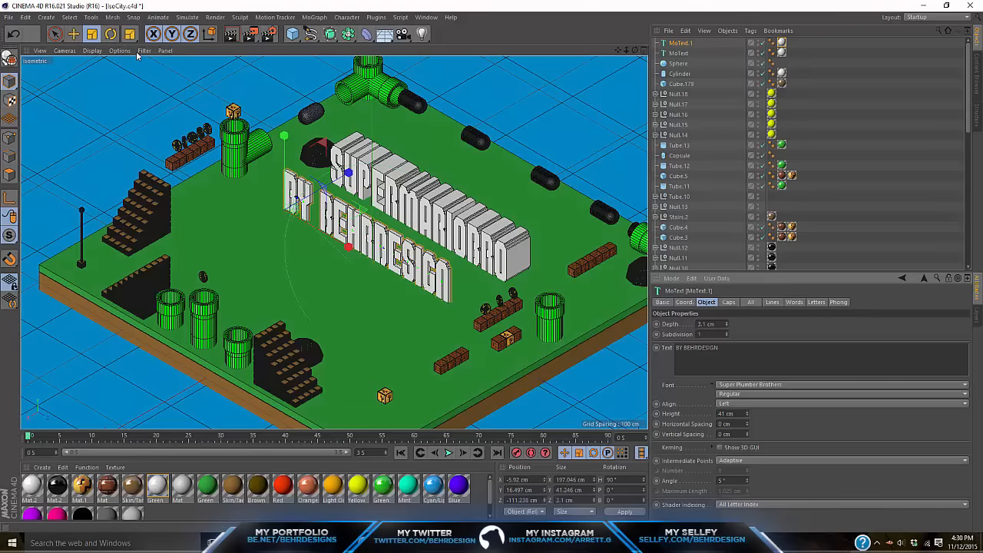
- Lay the BY BEHRDESIGN text flat on the ground by setting its pitch to -90°
{"action": "key", "text": "r"}
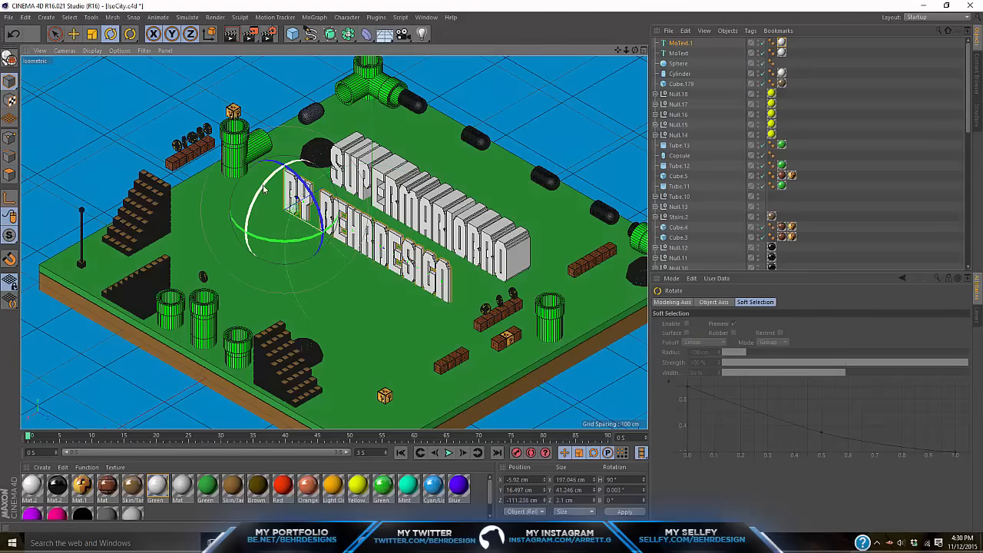
{"action": "left_click_drag", "start_coordinate": [263, 184], "coordinate": [303, 249]}
{"action": "left_click", "coordinate": [610, 489]}
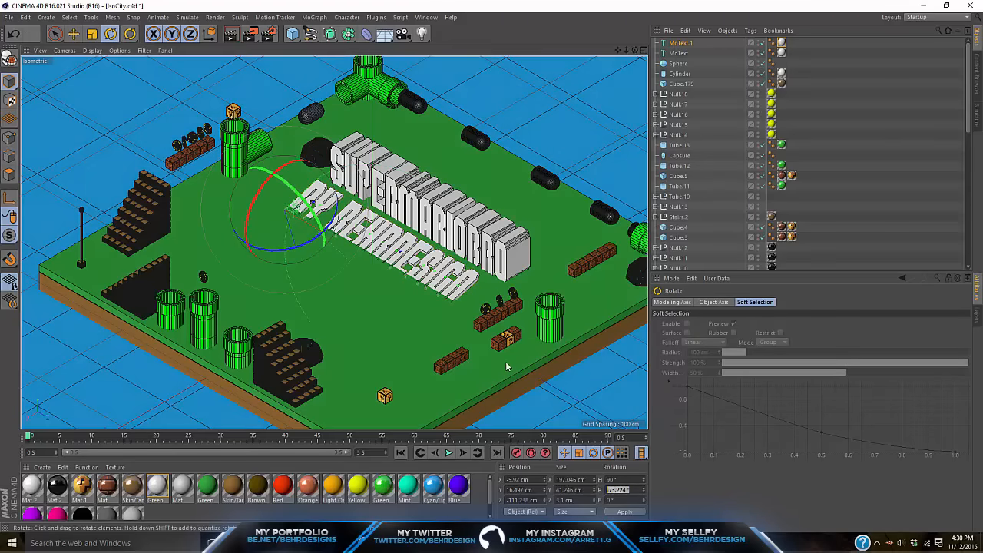
{"action": "key", "text": "Delete"}
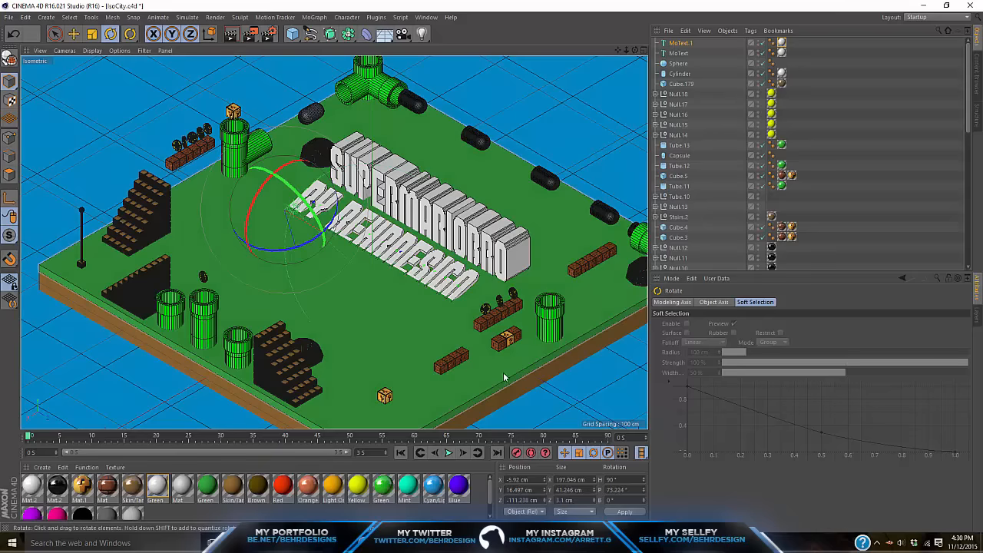
{"action": "key", "text": "ctrl+a"}
{"action": "key", "text": "Delete"}
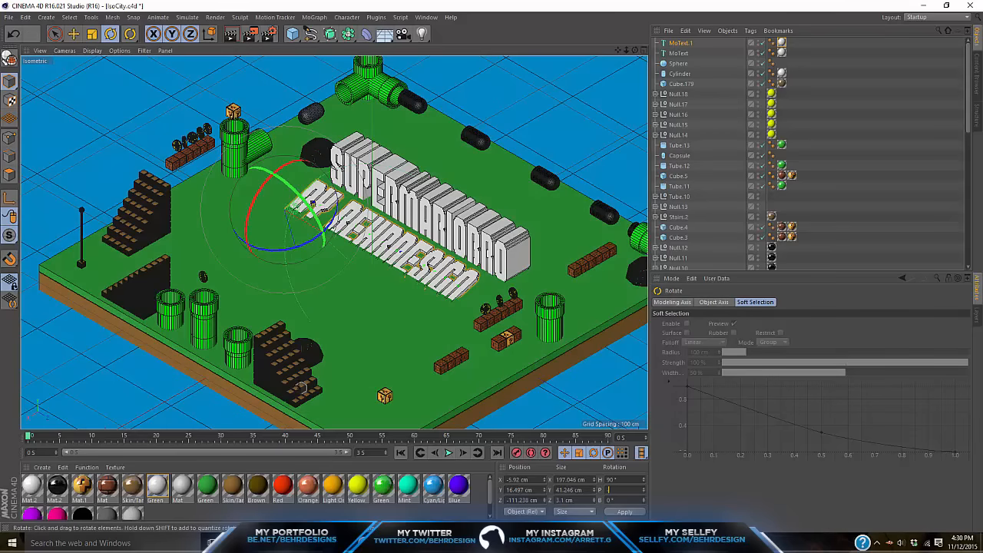
- Set the flat BY BEHRDESIGN text's depth to 51.1 cm and raise it to about 26.6 cm in Y
{"action": "key", "text": "e"}
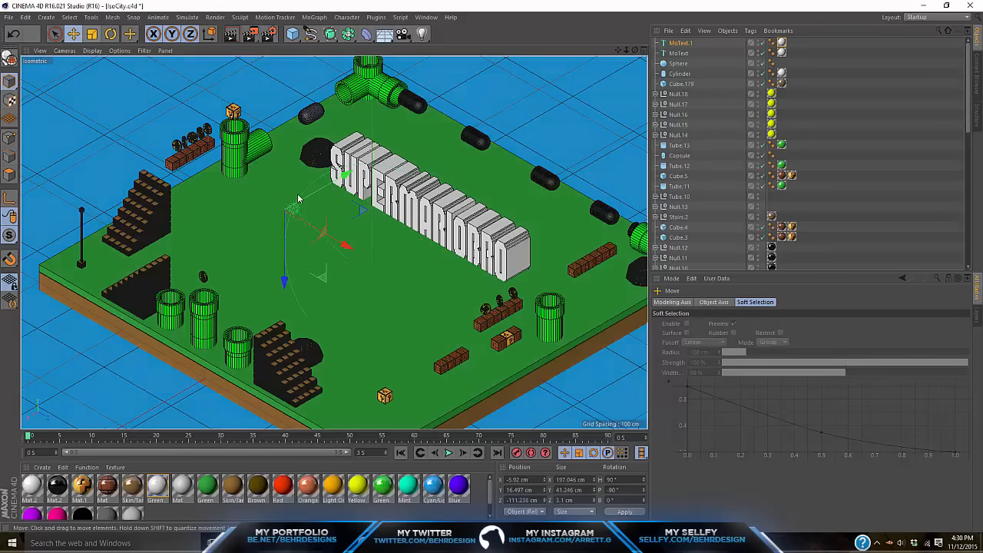
{"action": "left_click_drag", "start_coordinate": [287, 284], "coordinate": [287, 279]}
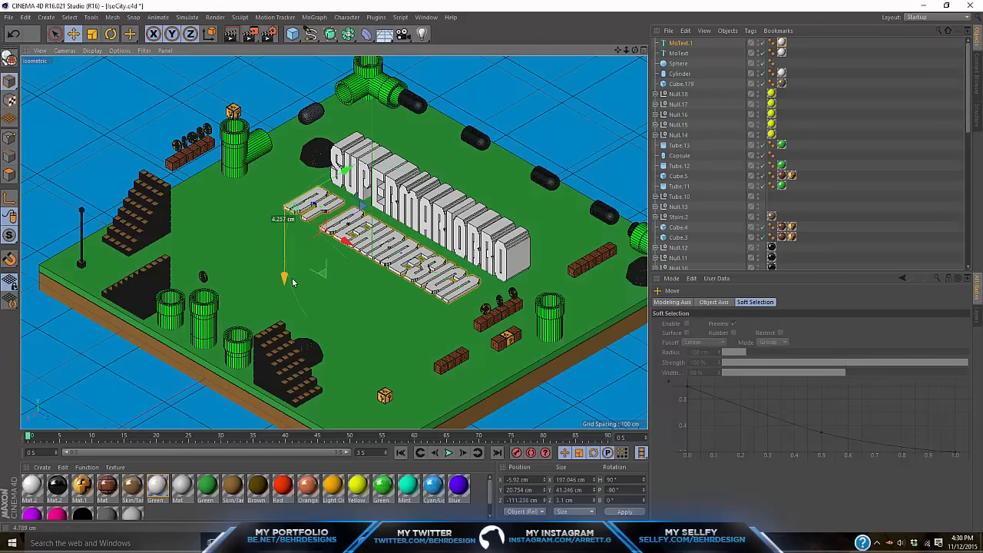
{"action": "left_click", "coordinate": [700, 44]}
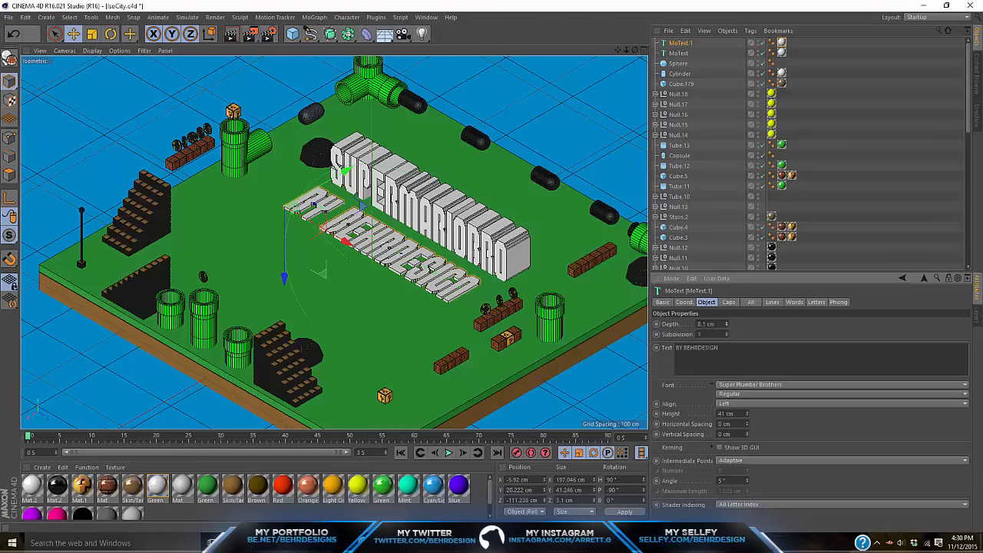
{"action": "left_click_drag", "start_coordinate": [726, 324], "coordinate": [726, 270]}
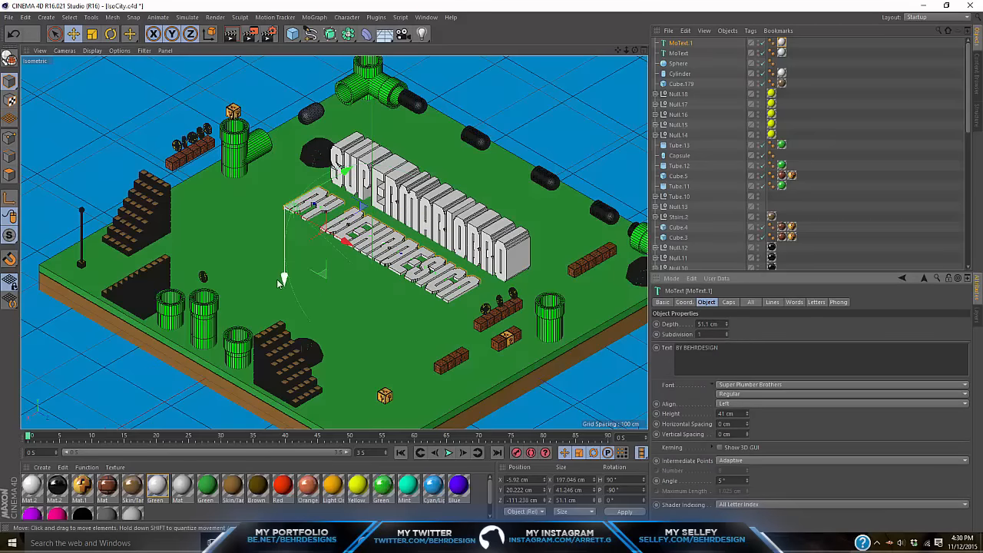
{"action": "left_click_drag", "start_coordinate": [284, 279], "coordinate": [324, 270]}
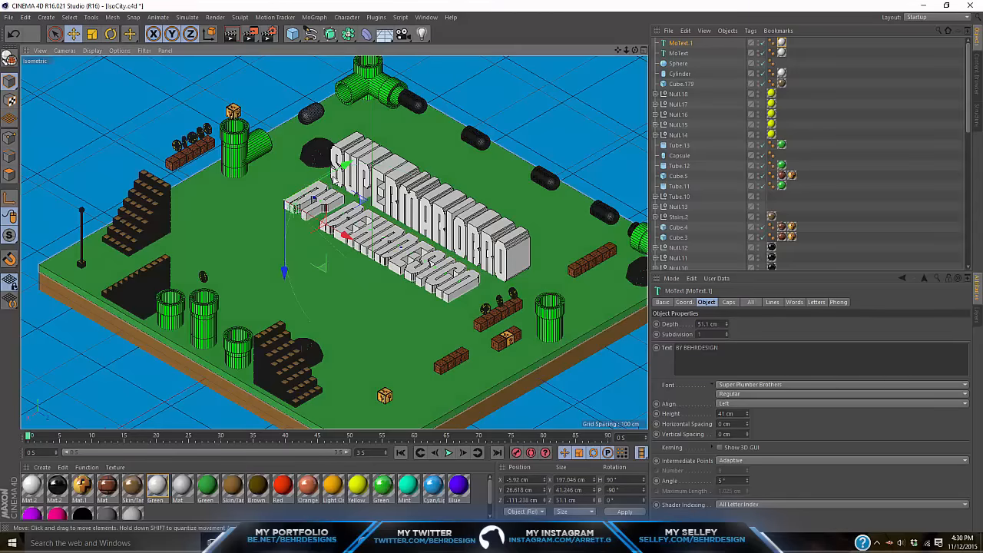
- Position the BY BEHRDESIGN text against the front of the SUPERMARIOBRO title and shift both texts together slightly toward the back
{"action": "left_click_drag", "start_coordinate": [347, 164], "coordinate": [361, 155]}
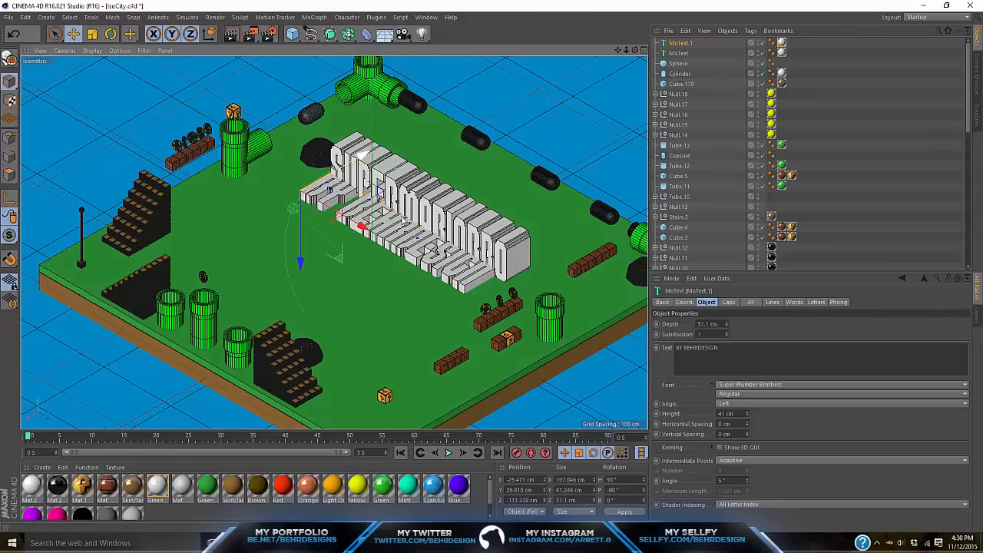
{"action": "left_click_drag", "start_coordinate": [361, 226], "coordinate": [365, 230]}
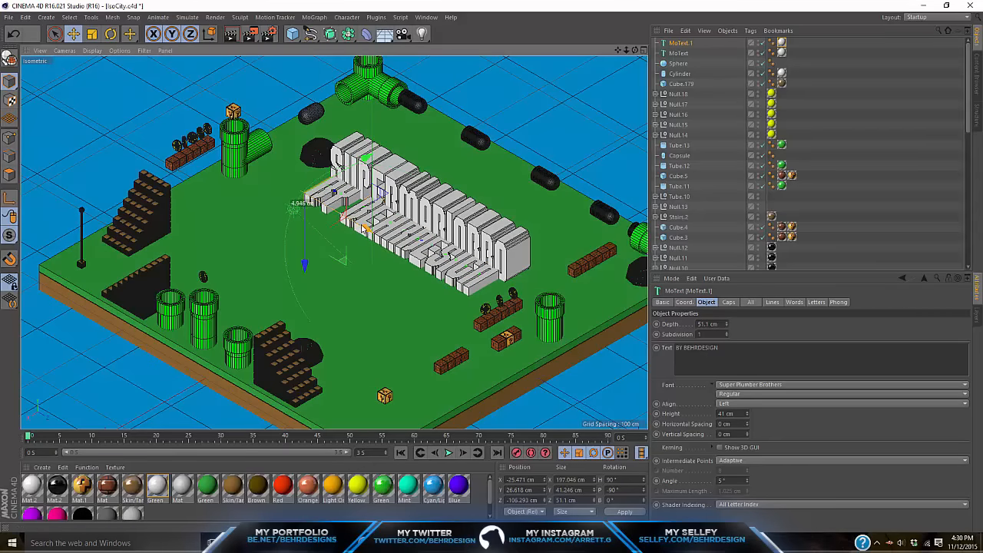
{"action": "left_click_drag", "start_coordinate": [357, 167], "coordinate": [360, 161]}
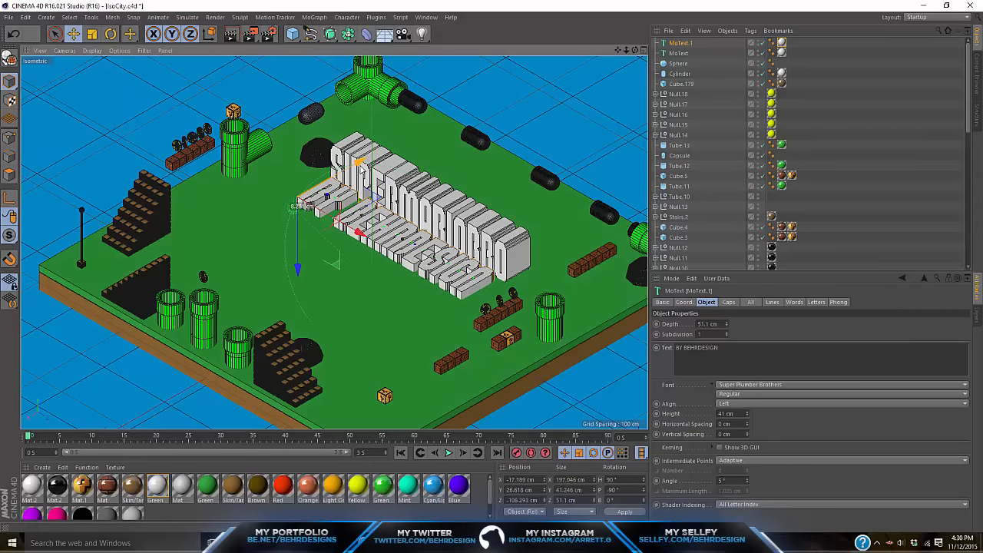
{"action": "left_click", "coordinate": [678, 53], "text": "ctrl"}
{"action": "mouse_move", "coordinate": [254, 224]}
{"action": "left_mouse_down"}
{"action": "mouse_move", "coordinate": [225, 246]}
{"action": "mouse_move", "coordinate": [268, 230]}
{"action": "mouse_move", "coordinate": [253, 223]}
{"action": "mouse_move", "coordinate": [265, 223]}
{"action": "left_mouse_up"}
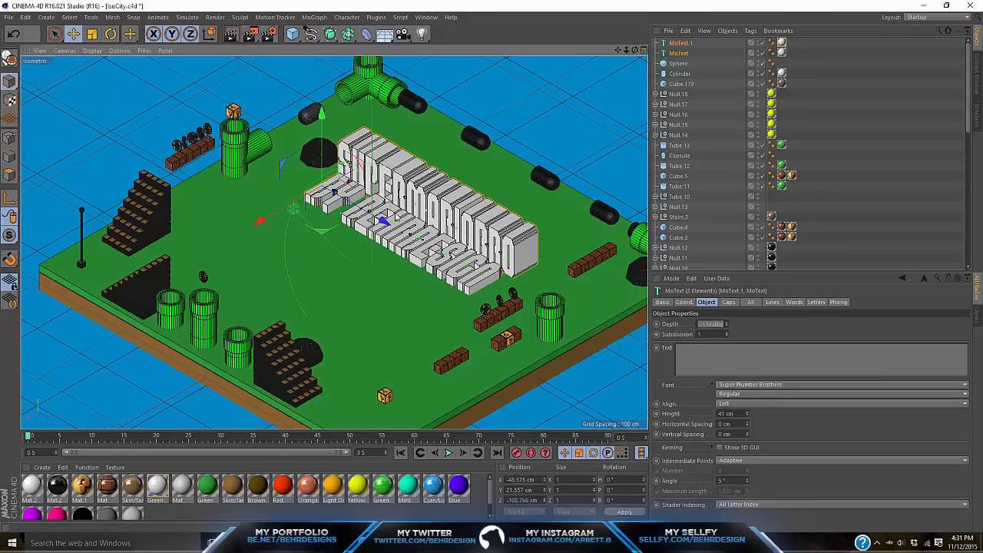
- Frame the whole island in the isometric view and render a preview of it
{"action": "left_click", "coordinate": [879, 165]}
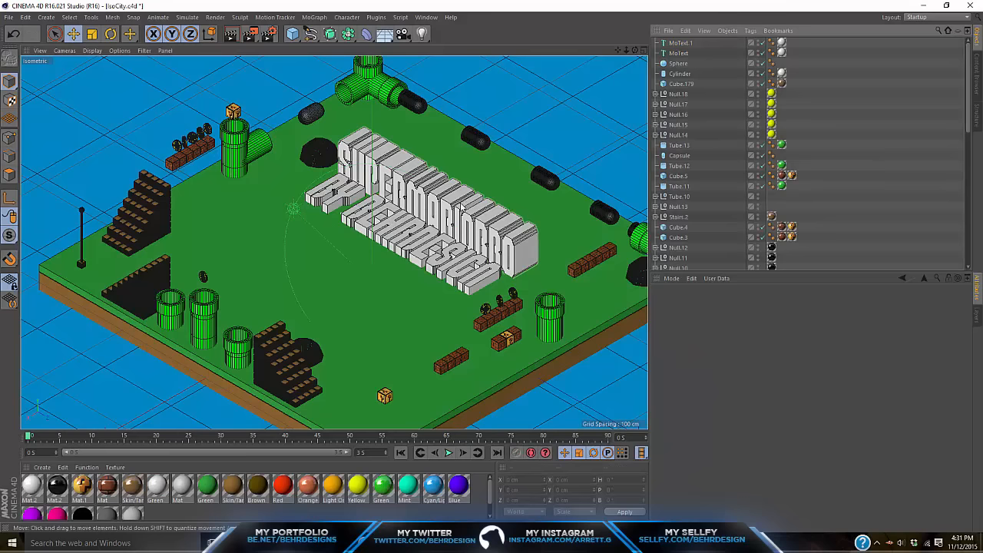
{"action": "scroll", "coordinate": [363, 223], "scroll_direction": "down", "scroll_amount": 5}
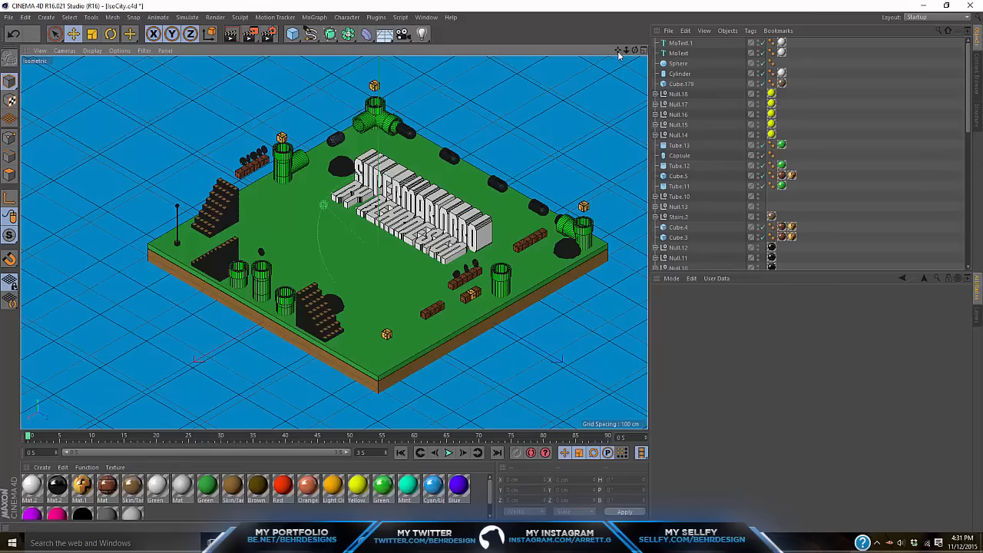
{"action": "left_click_drag", "start_coordinate": [618, 51], "coordinate": [598, 48]}
{"action": "left_click", "coordinate": [238, 34]}
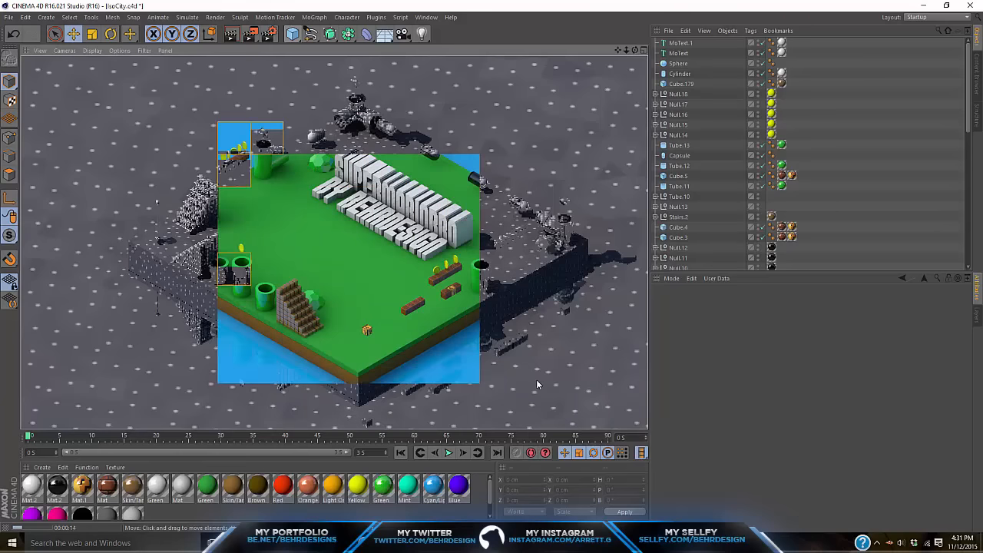
{"action": "left_click", "coordinate": [861, 146]}
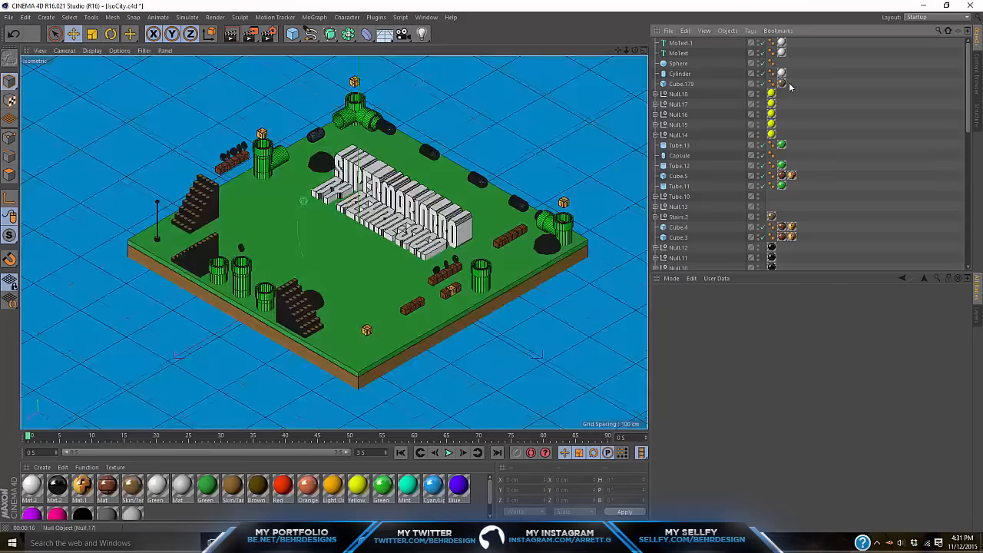
- Move the SUPERMARIOBRO and byline texts together along X to about -1.3 cm
{"action": "left_click_drag", "start_coordinate": [700, 6], "coordinate": [675, 15]}
{"action": "left_click_drag", "start_coordinate": [262, 224], "coordinate": [234, 242]}
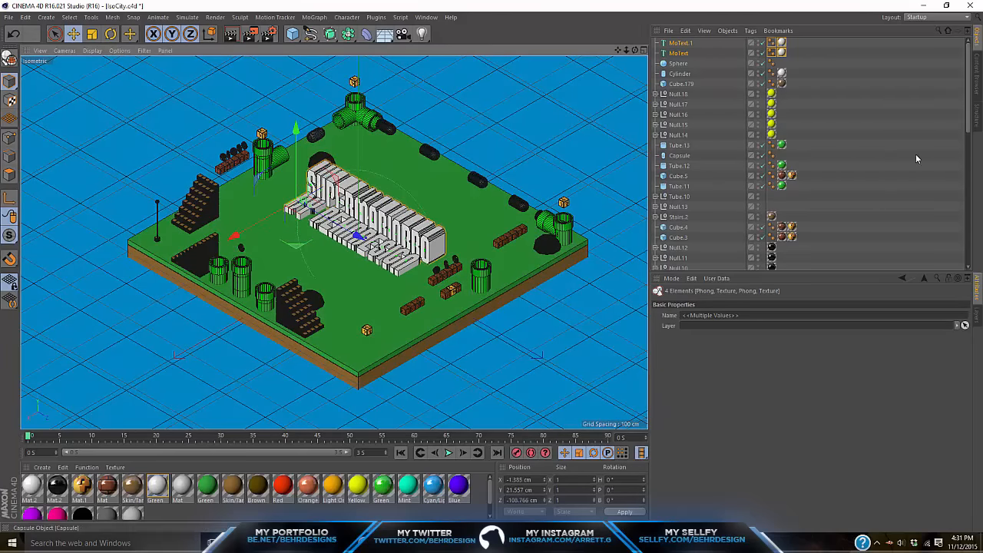
{"action": "left_click", "coordinate": [796, 153]}
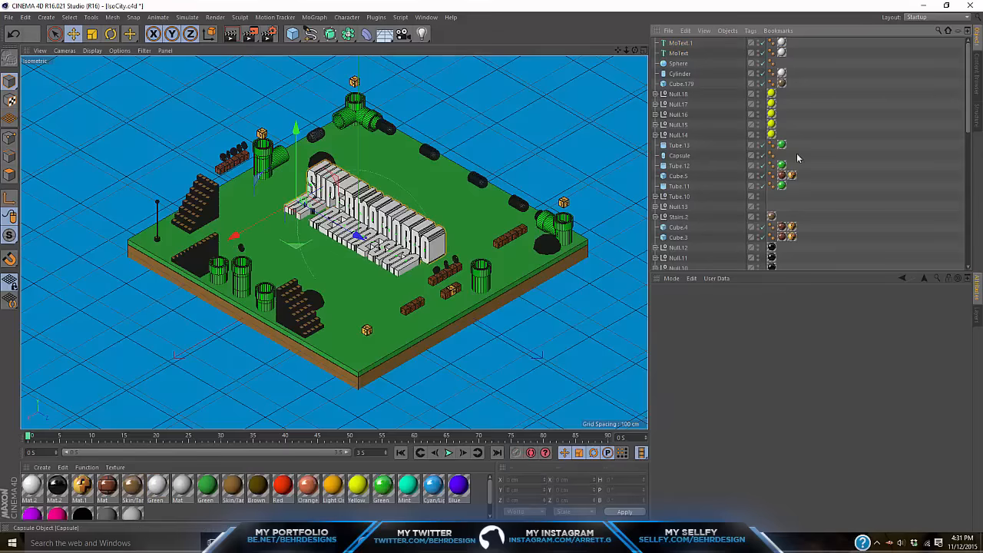
- Duplicate the green bush beside the far corner pipe twice, placing one copy behind the title and one beside the byline's start
{"action": "left_click", "coordinate": [546, 244]}
{"action": "key", "text": "ctrl+v"}
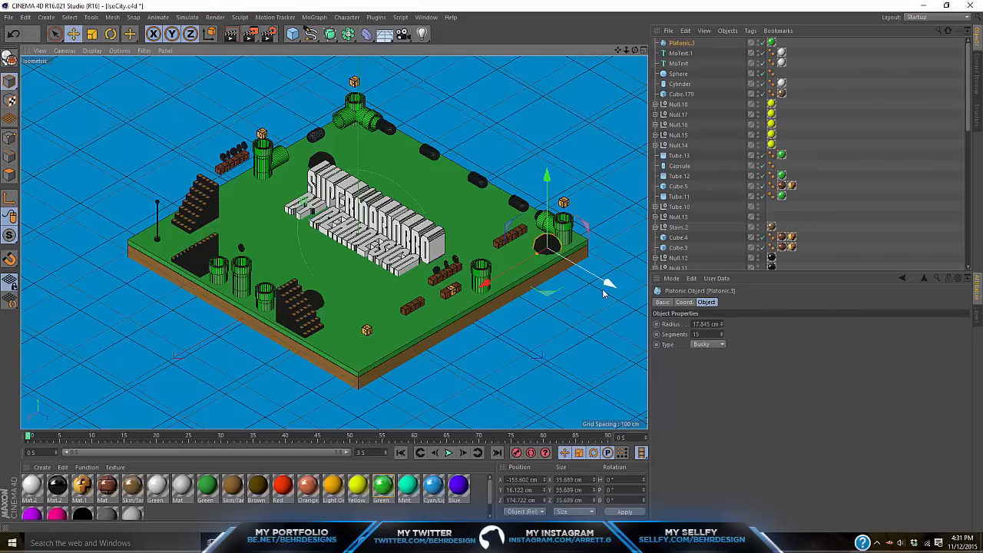
{"action": "left_click_drag", "start_coordinate": [580, 282], "coordinate": [239, 241]}
{"action": "key", "text": "ctrl+v"}
{"action": "left_click_drag", "start_coordinate": [375, 274], "coordinate": [334, 264]}
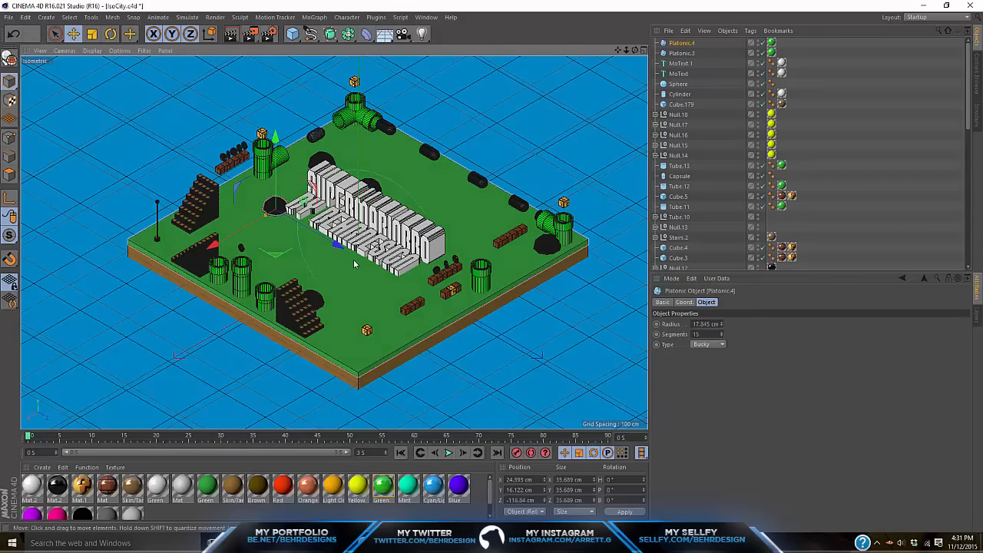
{"action": "key", "text": "ctrl+v"}
{"action": "key", "text": "ctrl+z"}
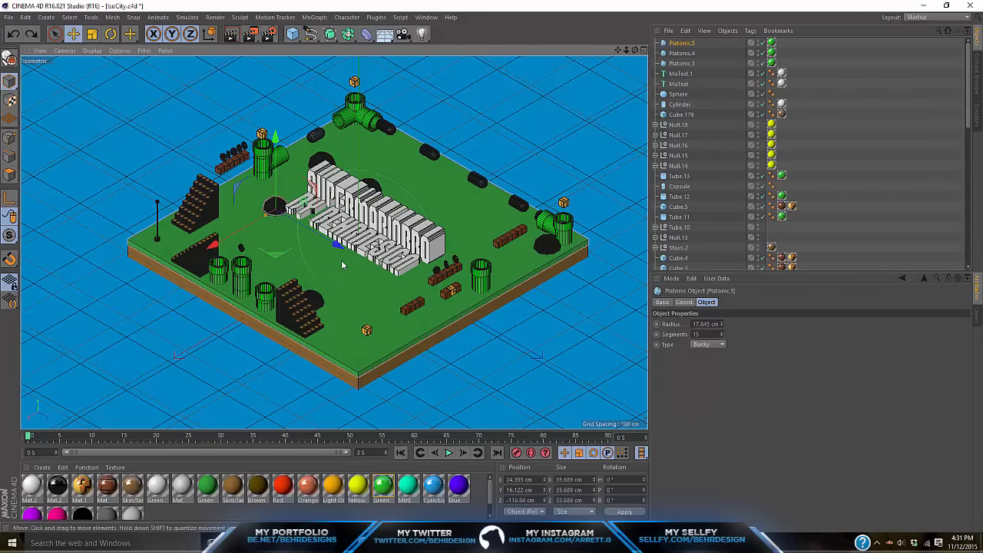
{"action": "left_click", "coordinate": [270, 292]}
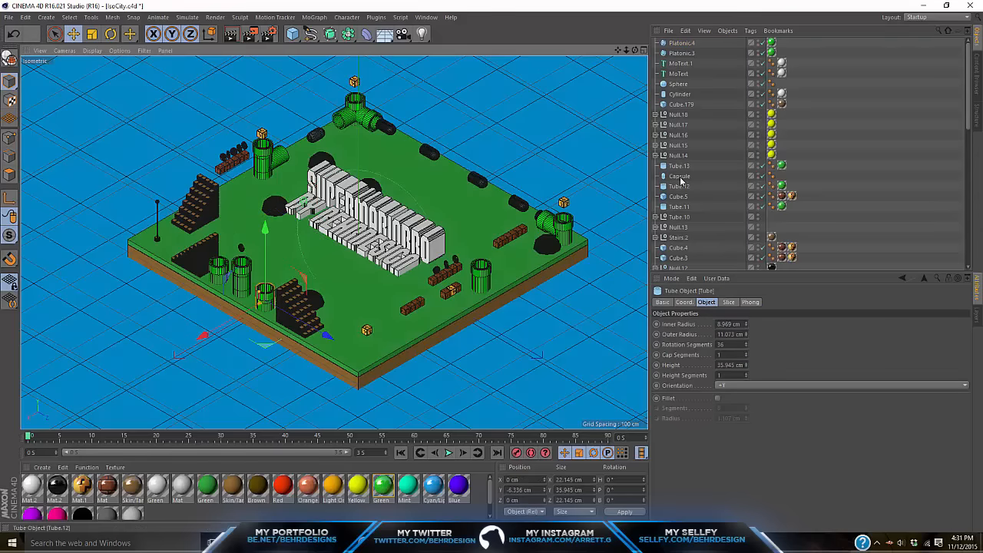
{"action": "scroll", "coordinate": [681, 180], "scroll_direction": "down", "scroll_amount": 10}
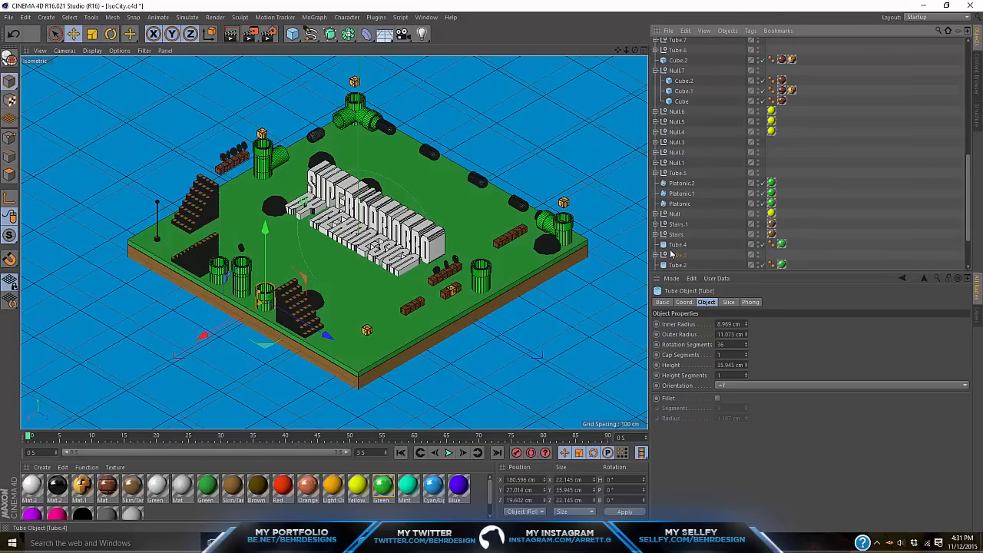
{"action": "key", "text": "ctrl+v"}
{"action": "left_click_drag", "start_coordinate": [207, 336], "coordinate": [322, 286]}
{"action": "key", "text": "ctrl+z"}
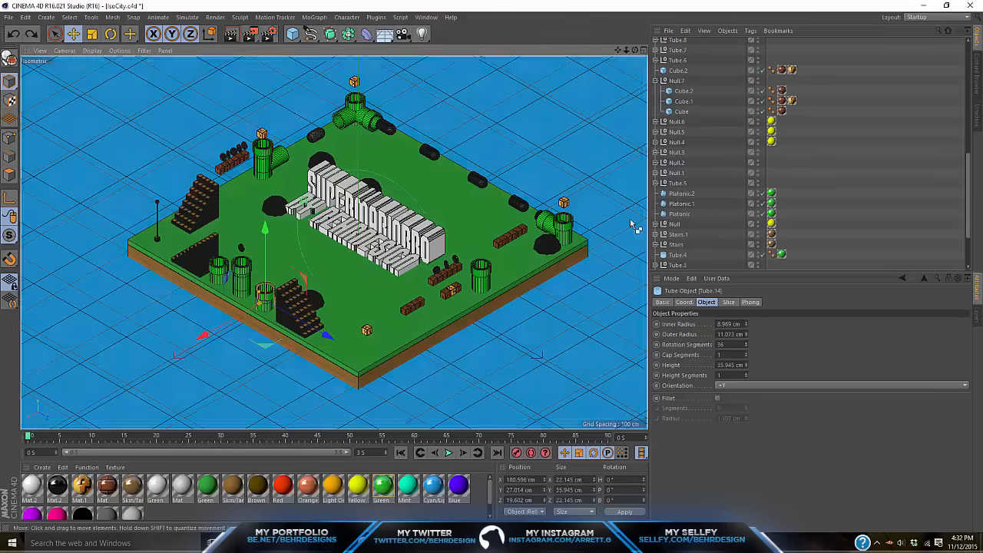
{"action": "scroll", "coordinate": [709, 179], "scroll_direction": "down", "scroll_amount": 2}
{"action": "key", "text": "ctrl+z"}
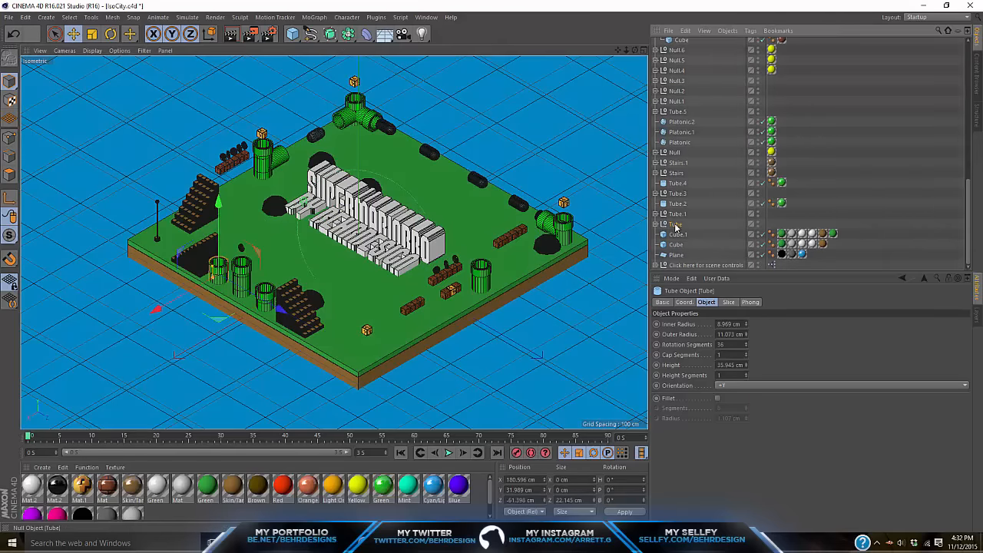
- Duplicate the pipe group beside the front staircase and place the copy at the end of the byline, at about X -11.9 cm and Z 104.4 cm
{"action": "key", "text": "ctrl+v"}
{"action": "left_click_drag", "start_coordinate": [155, 307], "coordinate": [267, 268]}
{"action": "left_click_drag", "start_coordinate": [389, 258], "coordinate": [476, 282]}
{"action": "left_click_drag", "start_coordinate": [360, 301], "coordinate": [367, 298]}
- Try a second copy of the pipe in front of the title near the byline's word gap, and delete it
{"action": "key", "text": "ctrl+v"}
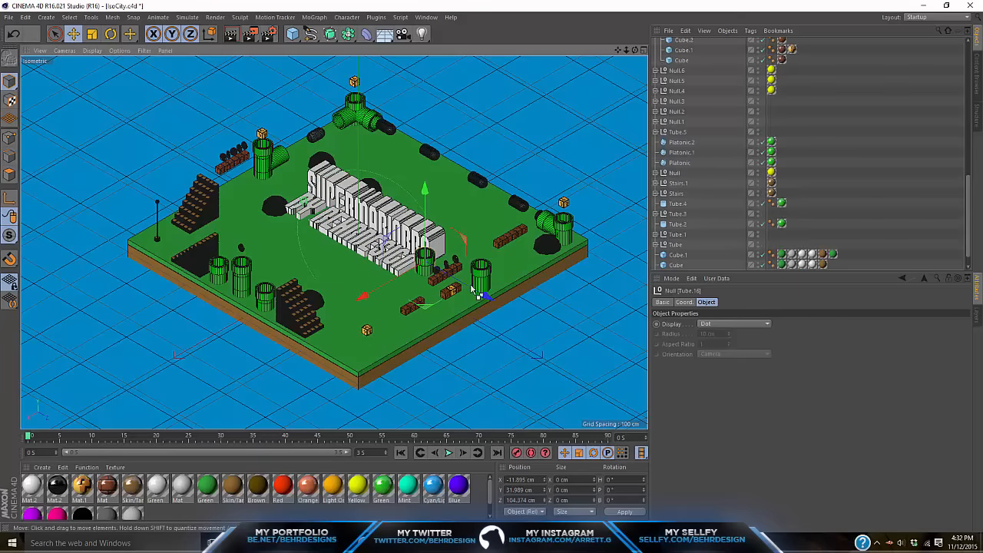
{"action": "left_click_drag", "start_coordinate": [476, 286], "coordinate": [400, 278]}
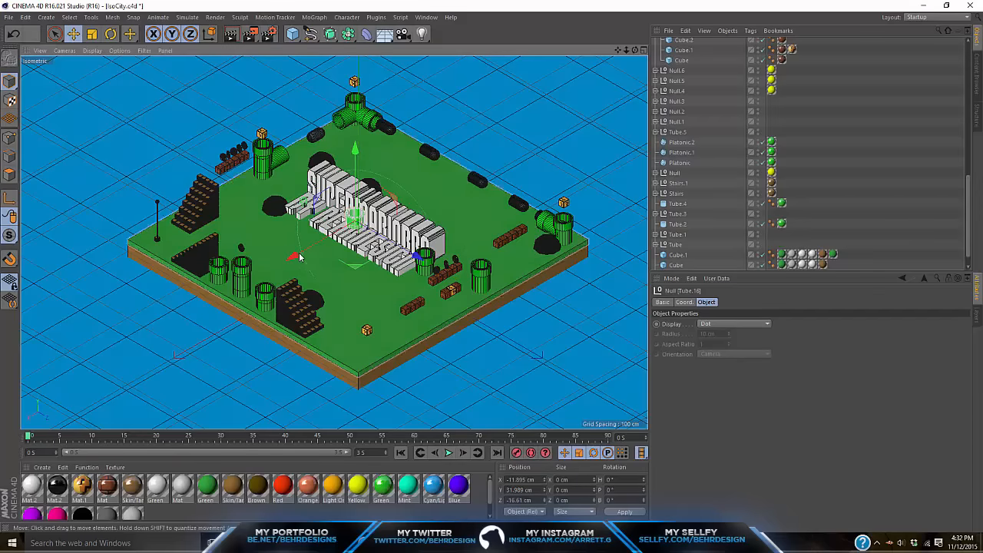
{"action": "left_click_drag", "start_coordinate": [293, 256], "coordinate": [266, 270]}
{"action": "left_click_drag", "start_coordinate": [328, 161], "coordinate": [327, 176]}
{"action": "left_click", "coordinate": [338, 176]}
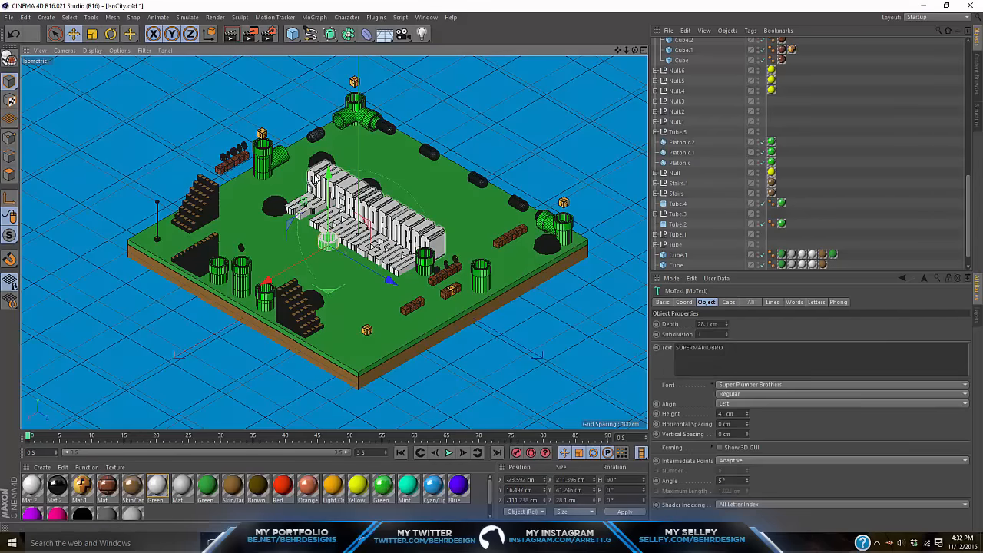
{"action": "left_click", "coordinate": [329, 243]}
{"action": "key", "text": "Delete"}
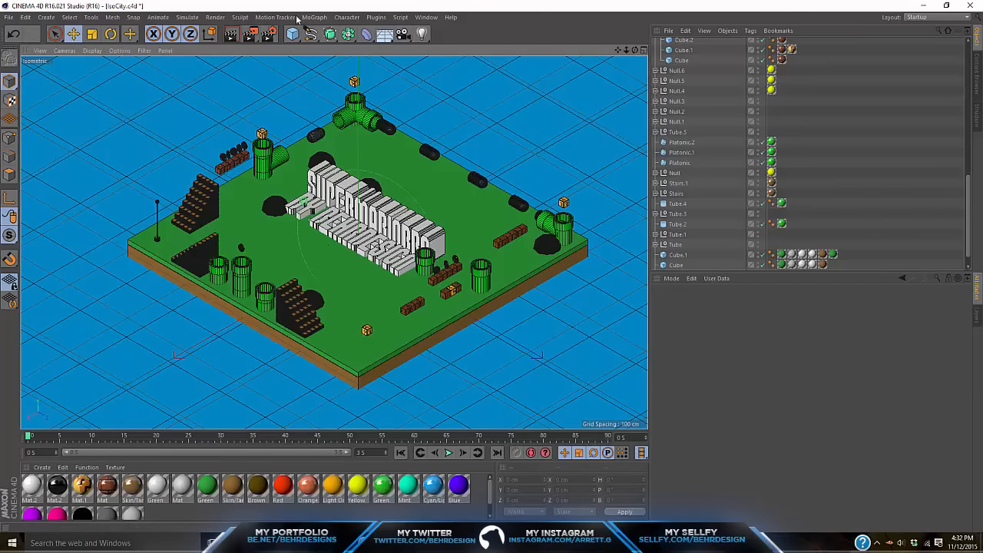
- Render the view, delete the lone capsule on the back edge near the side pipe, and start another render
{"action": "left_click", "coordinate": [243, 36]}
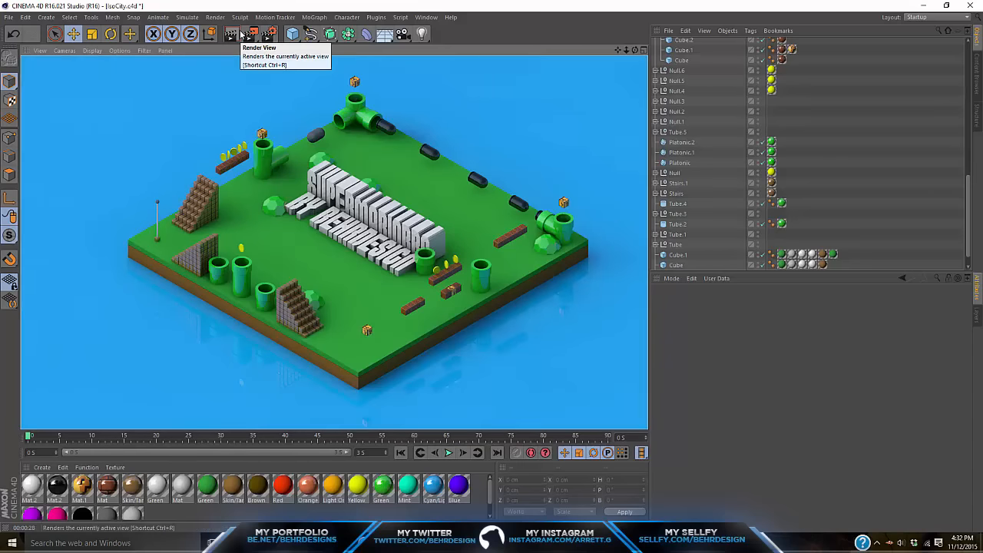
{"action": "left_click", "coordinate": [318, 138]}
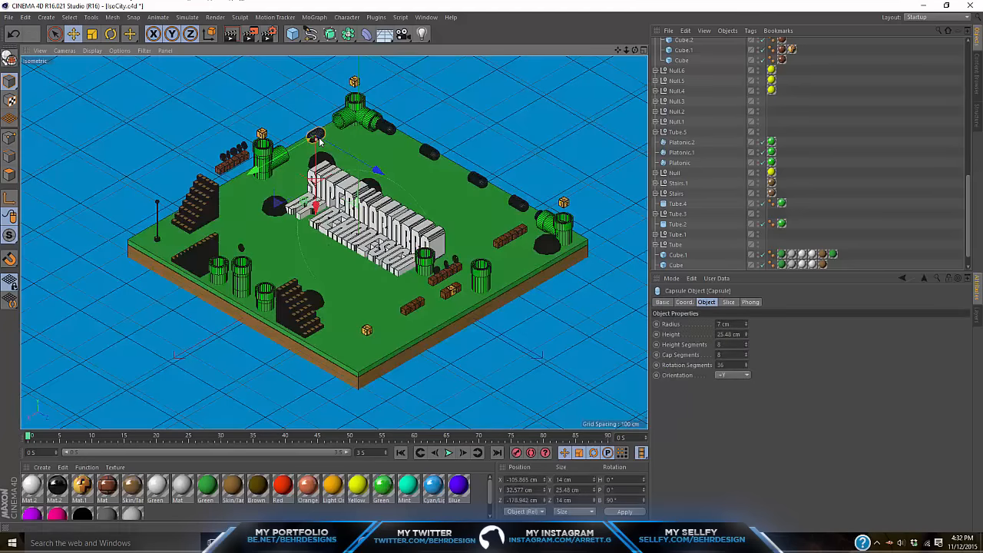
{"action": "key", "text": "Delete"}
{"action": "left_click", "coordinate": [232, 34]}
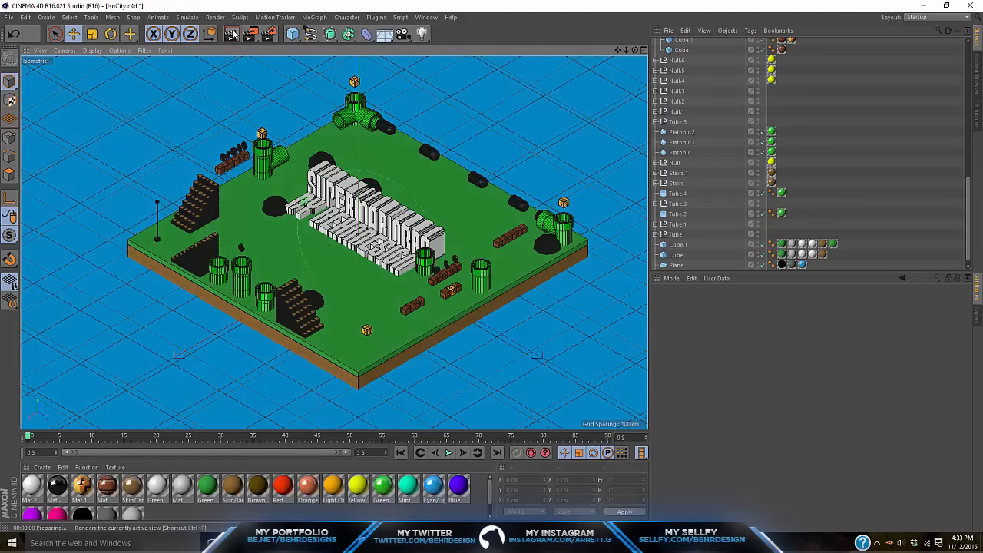